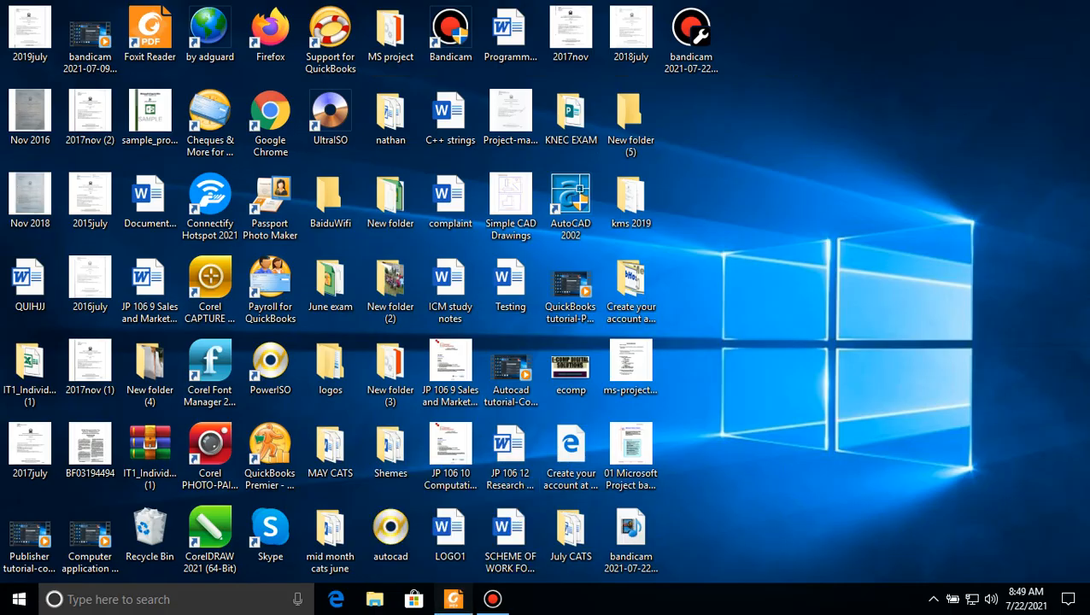
Switch to Foxit Reader and examine the Task 3 accounting question in 2019july.pdf at 125% zoom, through to the last page
{"action": "left_click", "coordinate": [454, 599]}
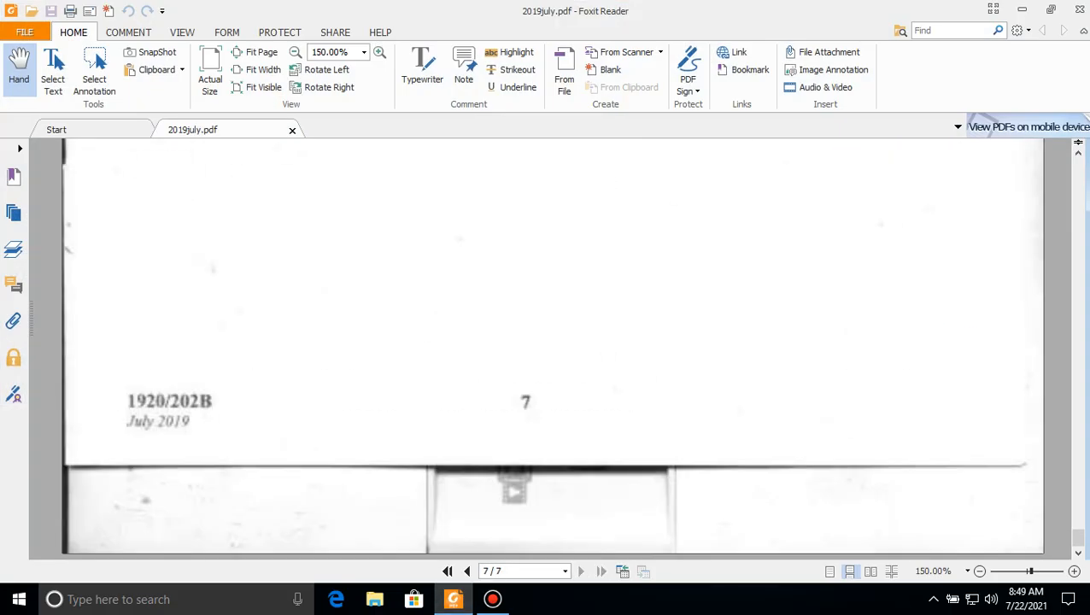
{"action": "scroll", "coordinate": [552, 347], "scroll_direction": "up", "scroll_amount": 15}
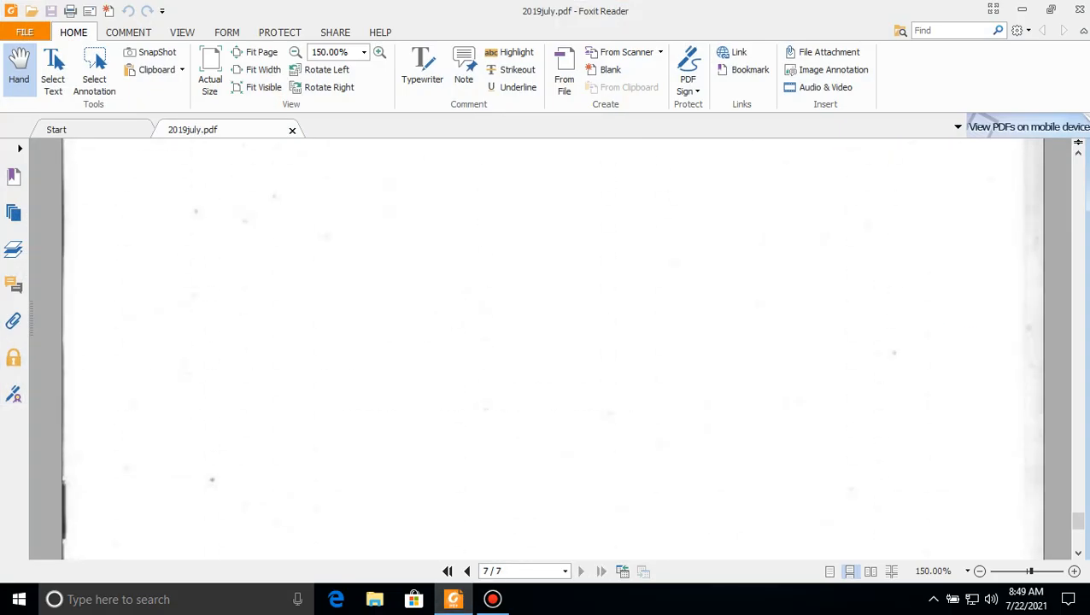
{"action": "scroll", "coordinate": [552, 348], "scroll_direction": "up", "scroll_amount": 15}
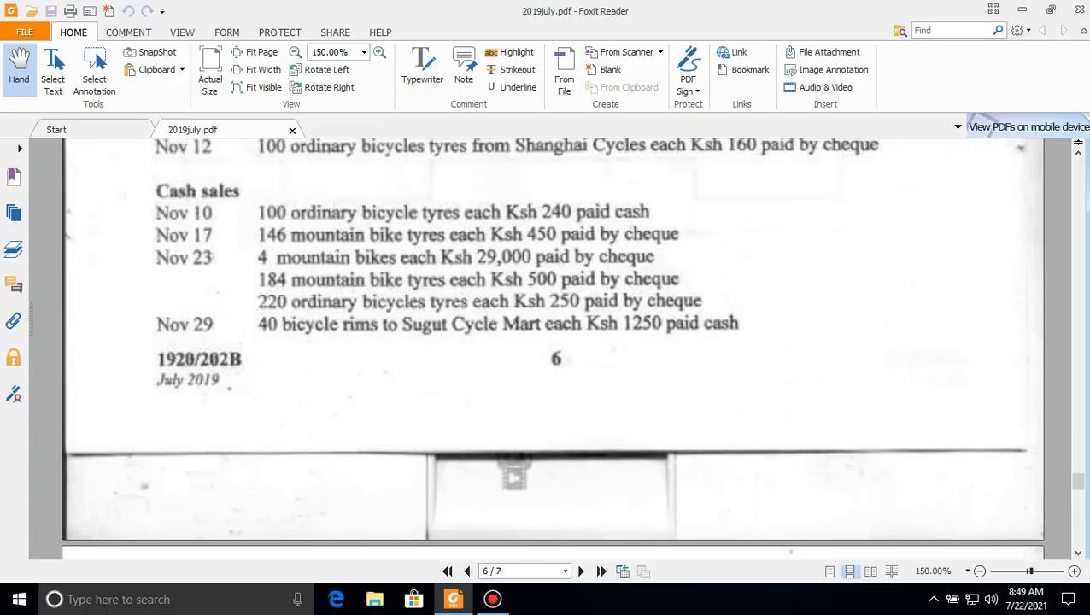
{"action": "scroll", "coordinate": [552, 347], "scroll_direction": "up", "scroll_amount": 5}
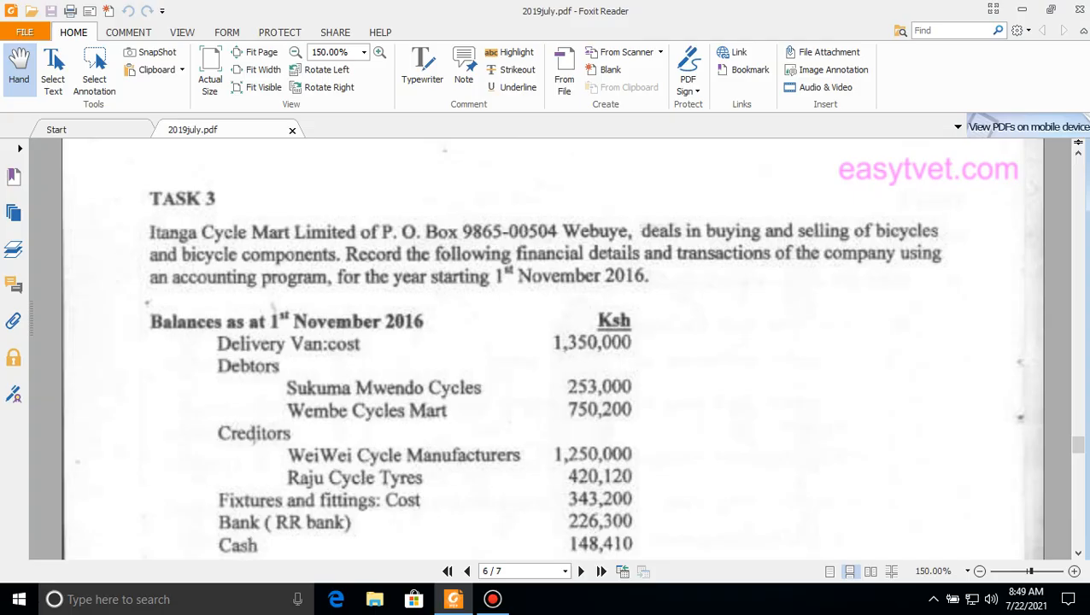
{"action": "scroll", "coordinate": [553, 349], "scroll_direction": "down", "scroll_amount": 15}
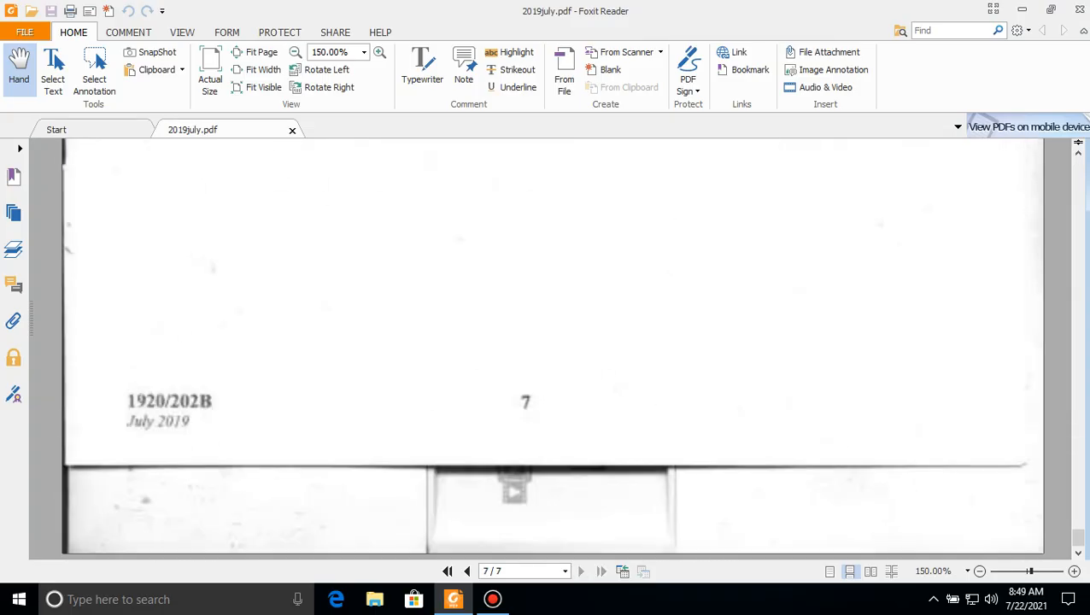
{"action": "key", "text": "ctrl+minus"}
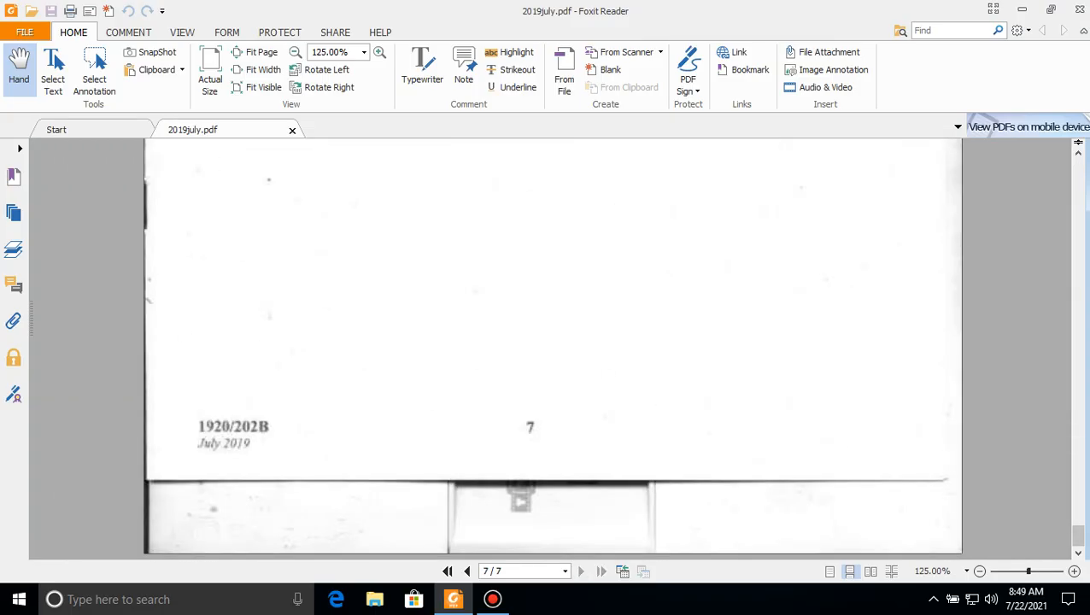
{"action": "scroll", "coordinate": [552, 349], "scroll_direction": "up", "scroll_amount": 5}
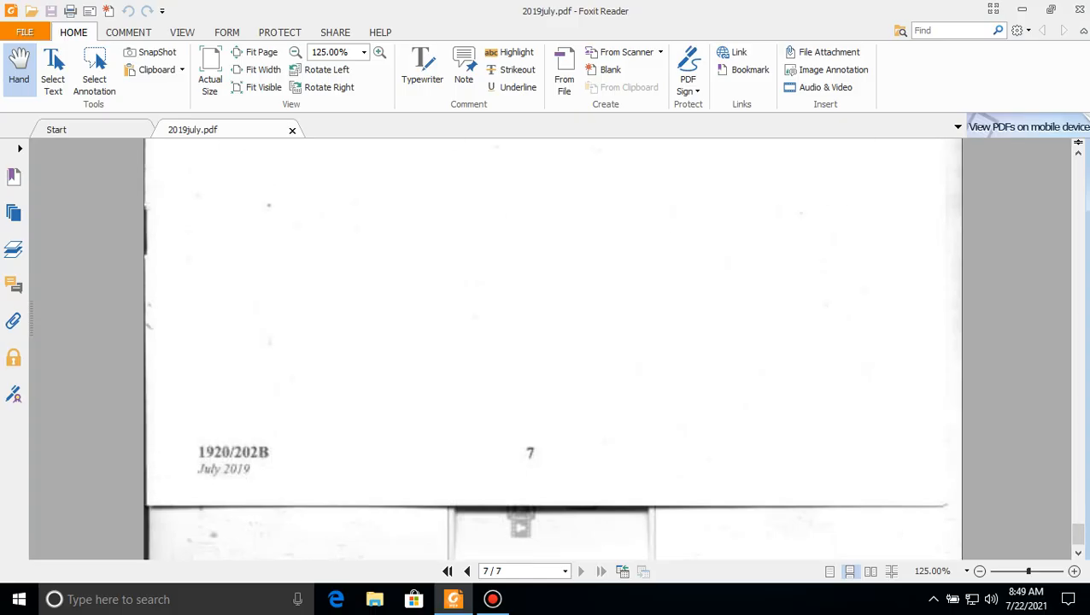
{"action": "scroll", "coordinate": [552, 349], "scroll_direction": "up", "scroll_amount": 15}
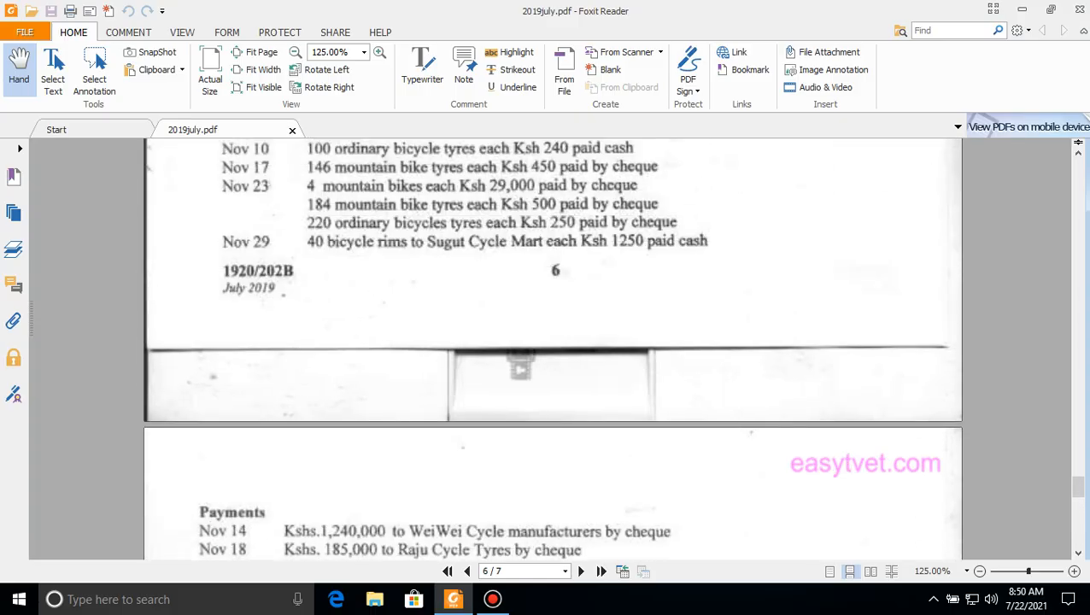
{"action": "scroll", "coordinate": [552, 349], "scroll_direction": "up", "scroll_amount": 6}
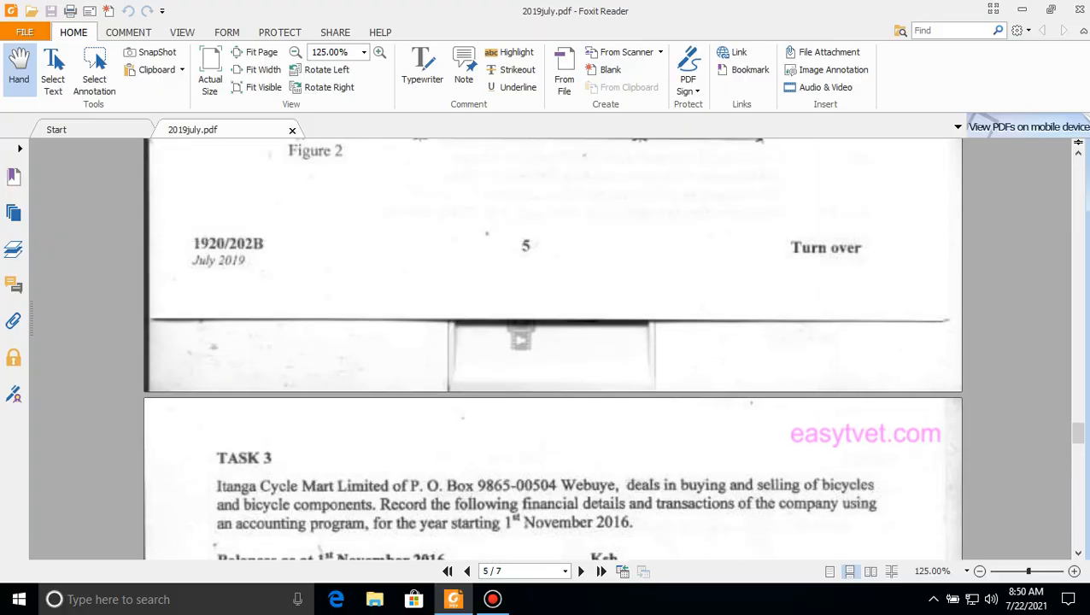
{"action": "scroll", "coordinate": [552, 348], "scroll_direction": "down", "scroll_amount": 4}
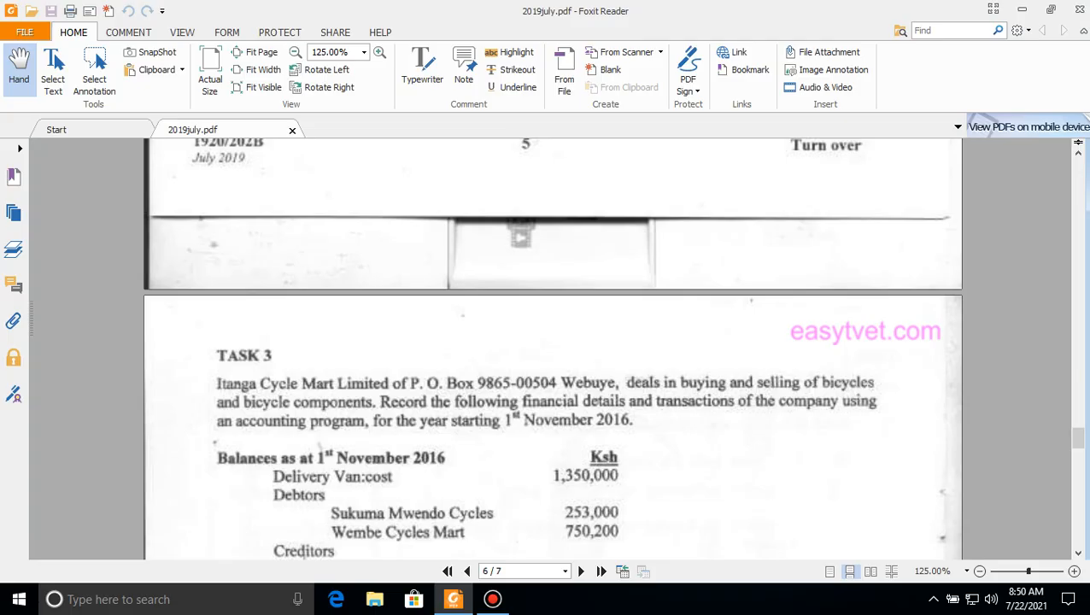
{"action": "scroll", "coordinate": [552, 348], "scroll_direction": "down", "scroll_amount": 15}
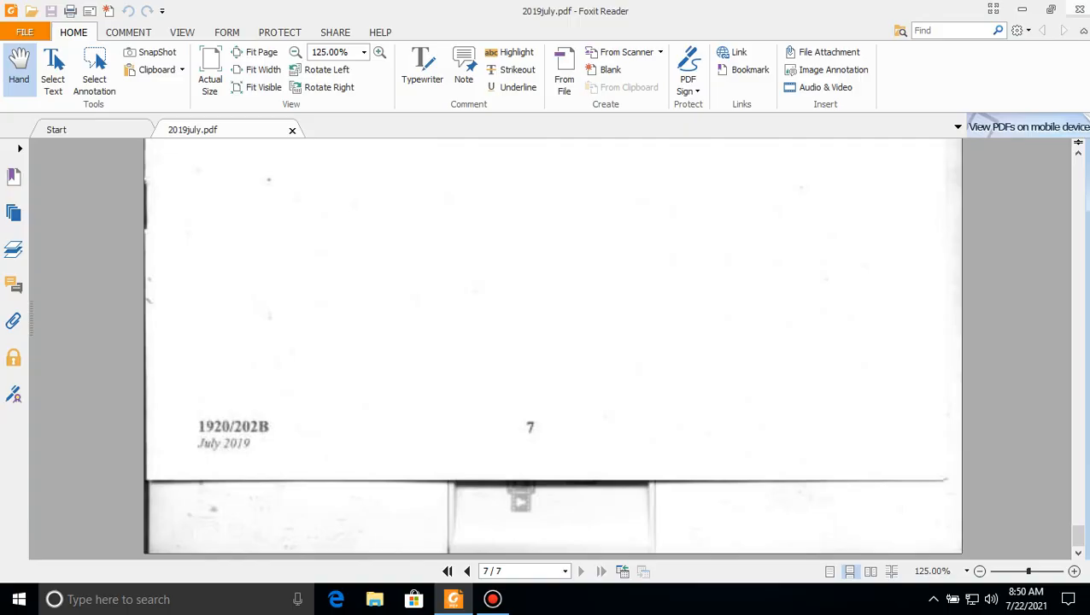
Close 2019july.pdf, reopen it from the desktop in Foxit Reader without making that the default viewer, and go back to Task 3
{"action": "left_click", "coordinate": [1079, 9]}
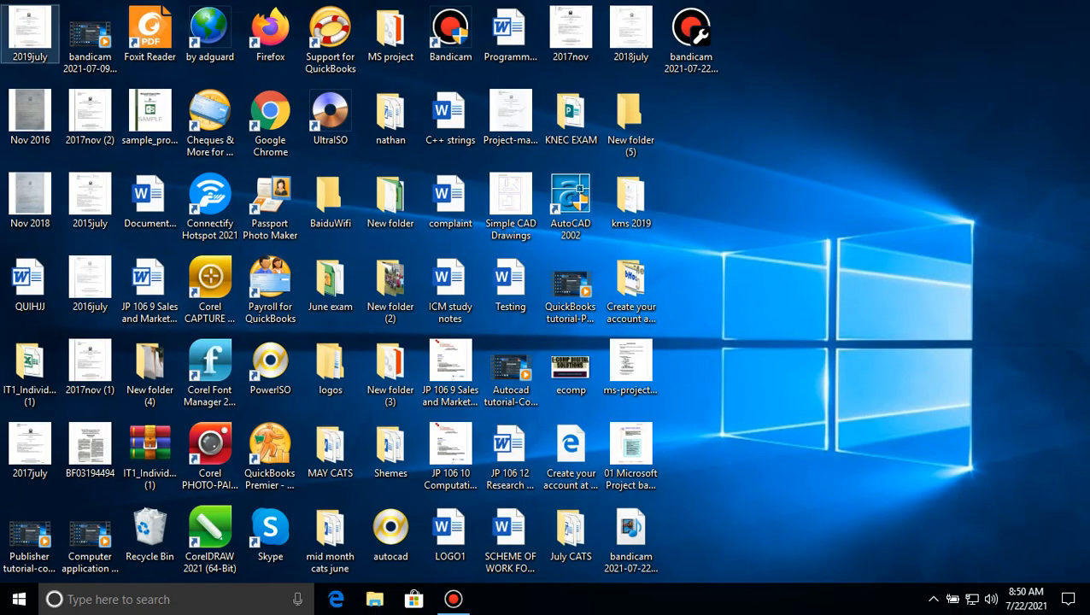
{"action": "right_click", "coordinate": [30, 33]}
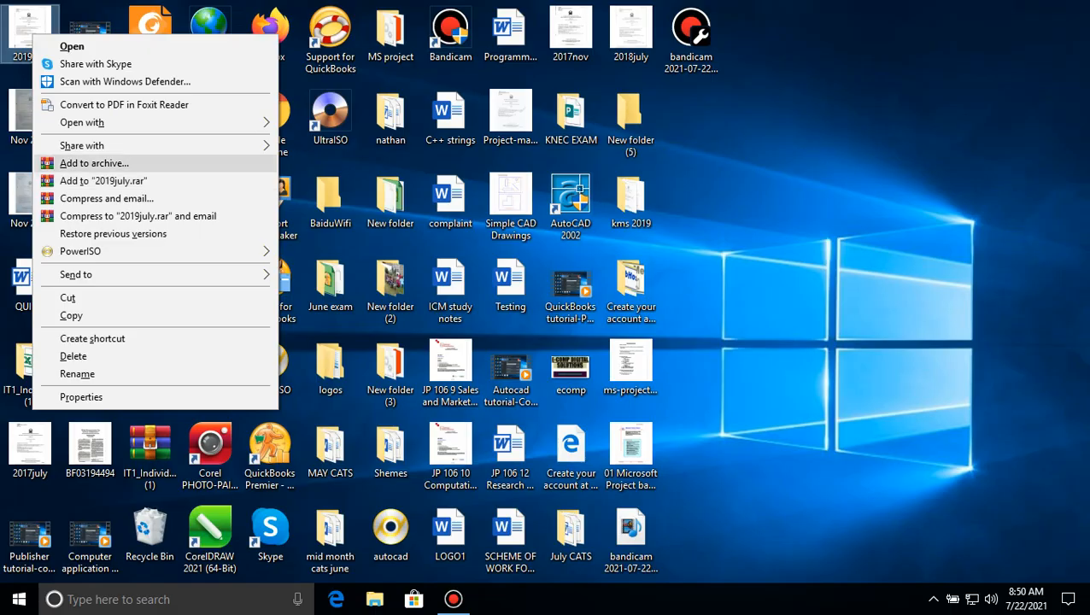
{"action": "mouse_move", "coordinate": [171, 122]}
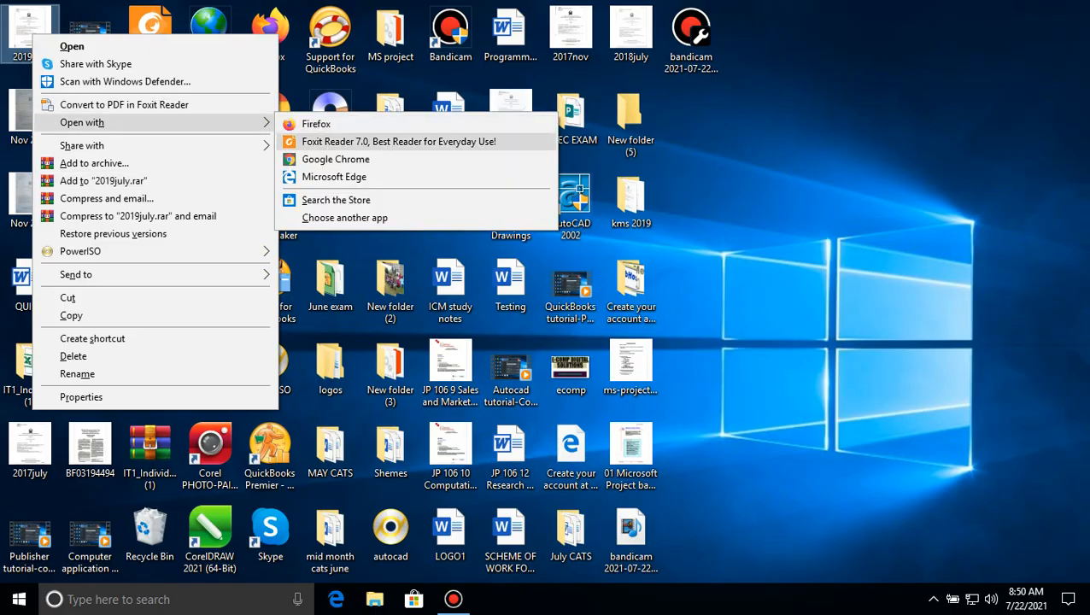
{"action": "left_click", "coordinate": [375, 141]}
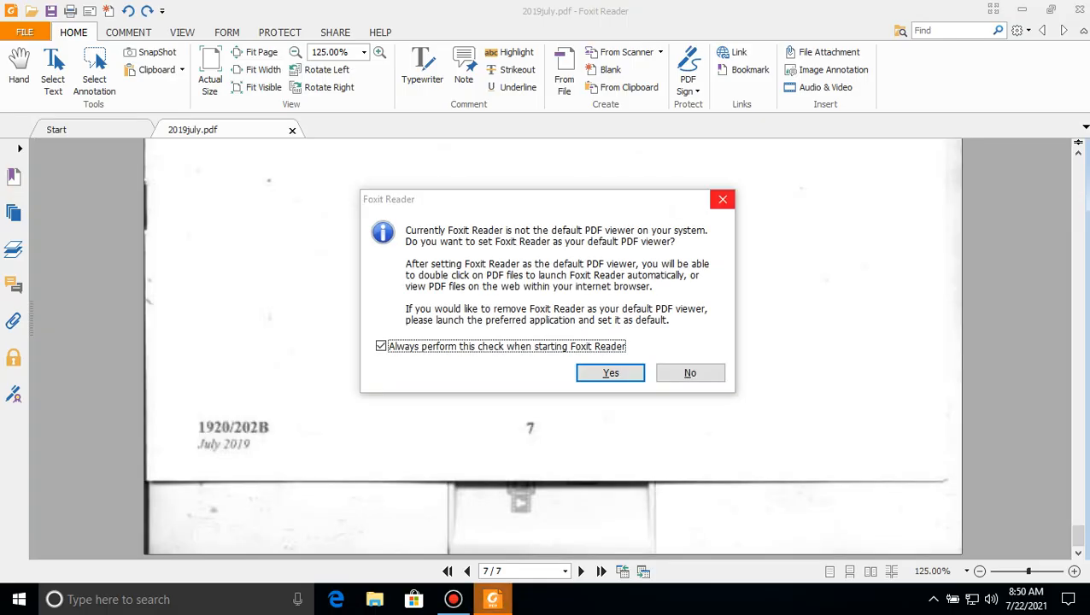
{"action": "left_click", "coordinate": [723, 199]}
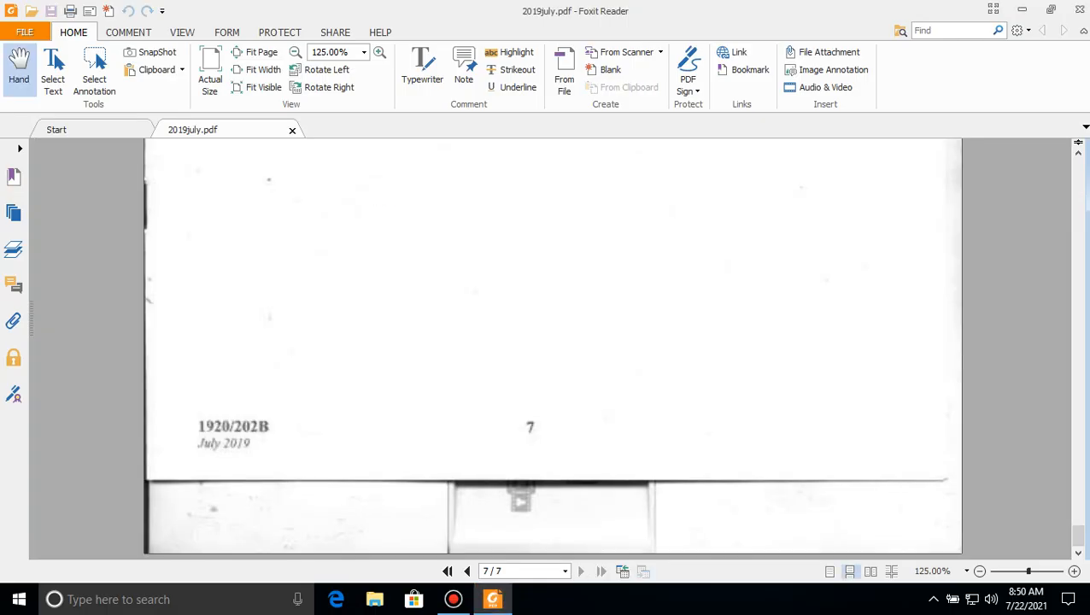
{"action": "scroll", "coordinate": [552, 346], "scroll_direction": "up", "scroll_amount": 10}
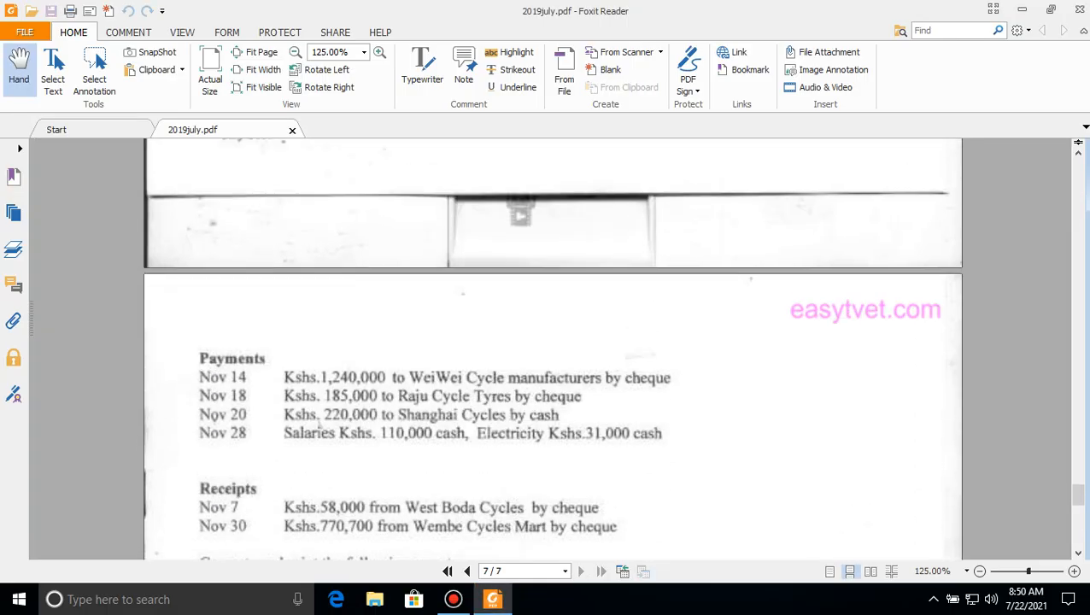
{"action": "scroll", "coordinate": [552, 346], "scroll_direction": "up", "scroll_amount": 15}
{"action": "scroll", "coordinate": [552, 346], "scroll_direction": "down", "scroll_amount": 1}
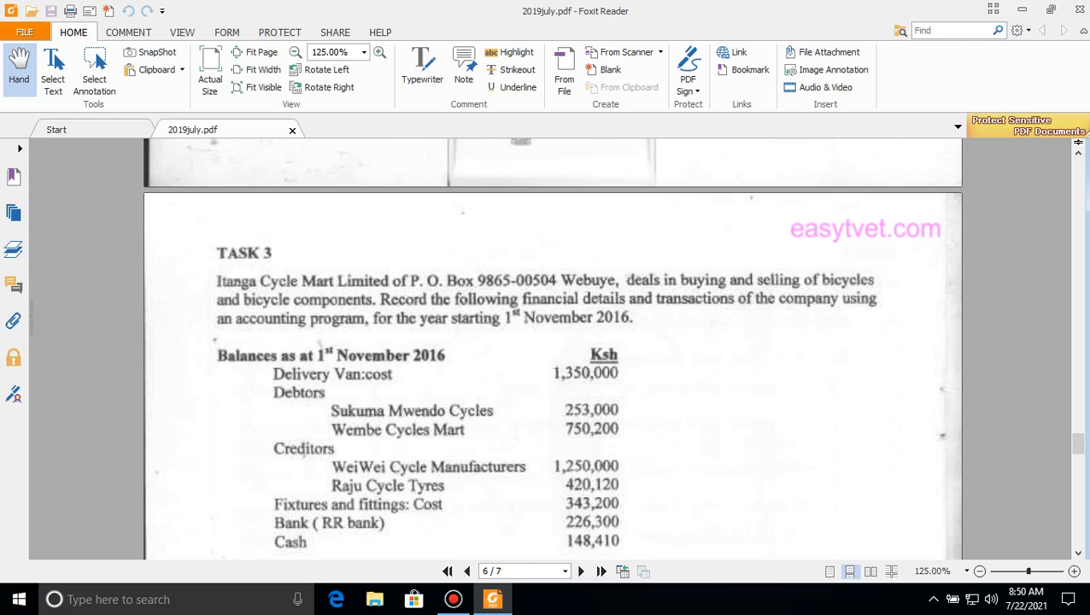
Minimize the exam paper and launch QuickBooks Premier, dismissing the payroll tax warning, postponing registration and clearing the script errors
{"action": "left_click", "coordinate": [1022, 10]}
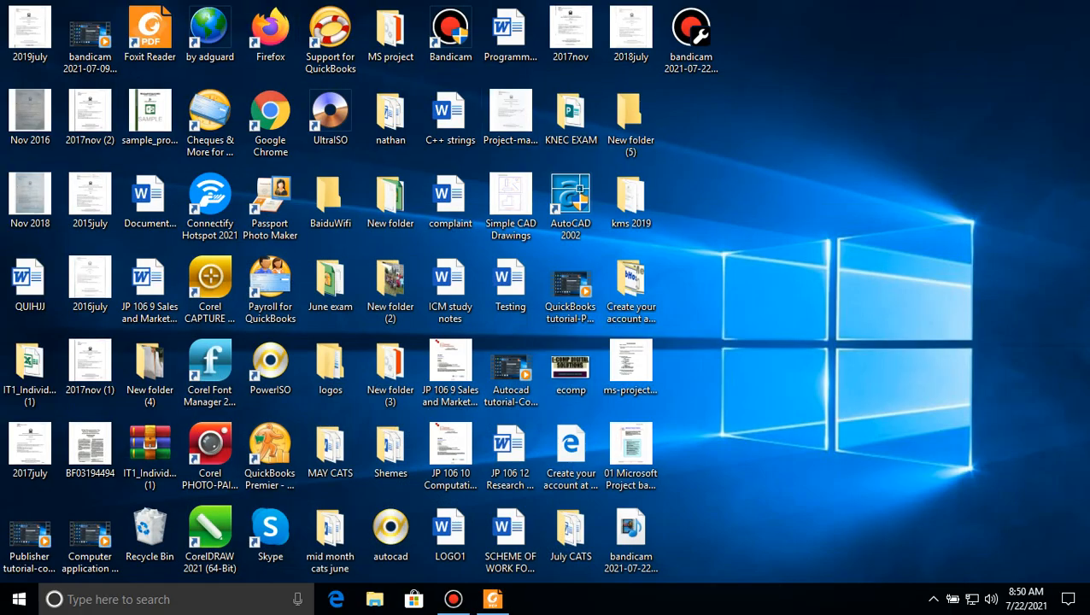
{"action": "double_click", "coordinate": [269, 453]}
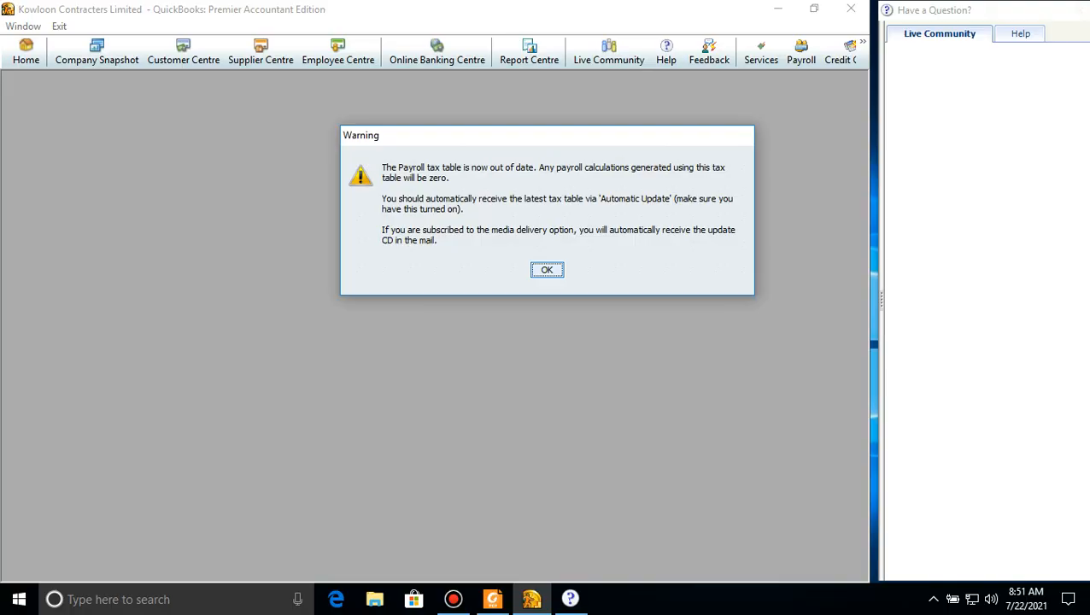
{"action": "key", "text": "Return"}
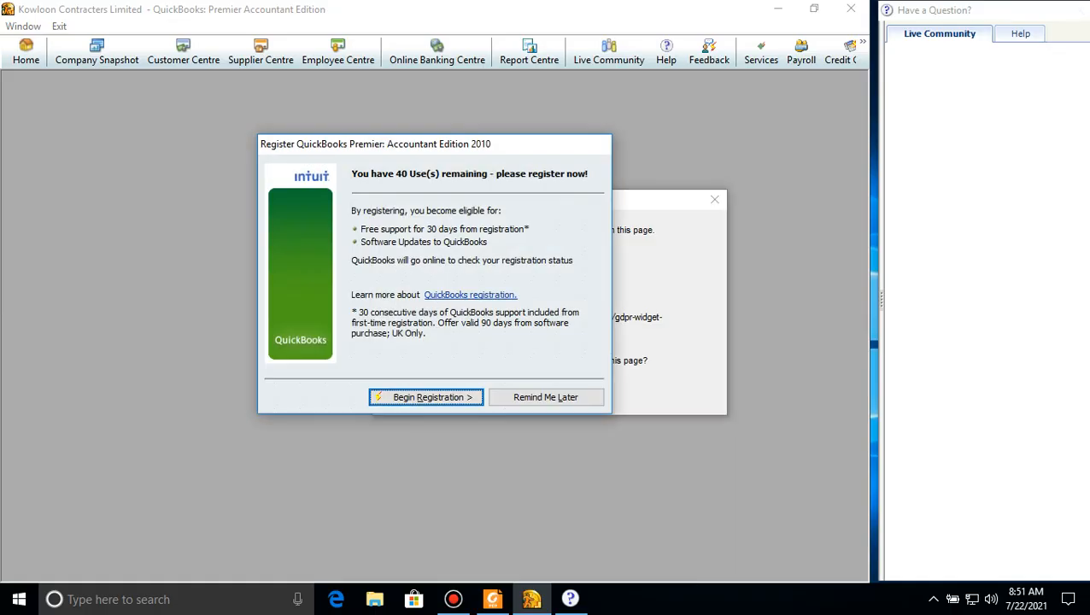
{"action": "left_click", "coordinate": [546, 397]}
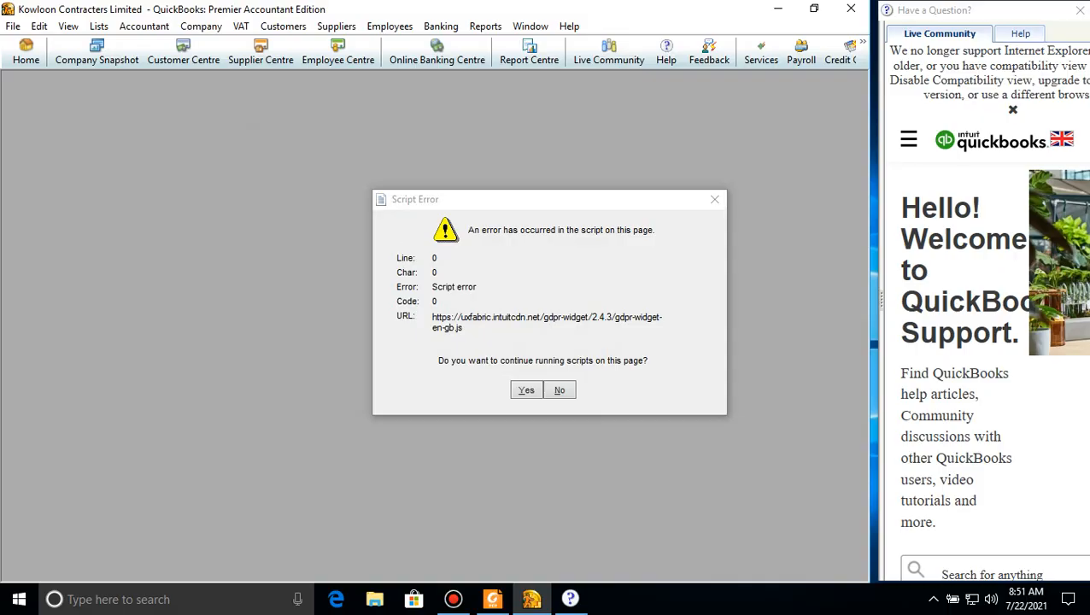
{"action": "key", "text": "Return"}
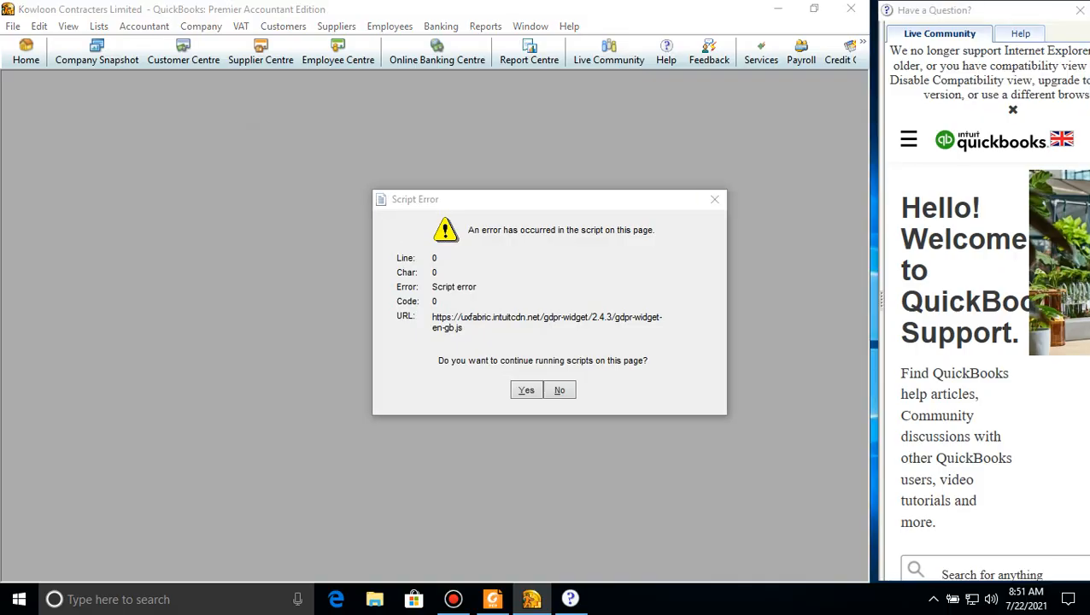
{"action": "key", "text": "Return"}
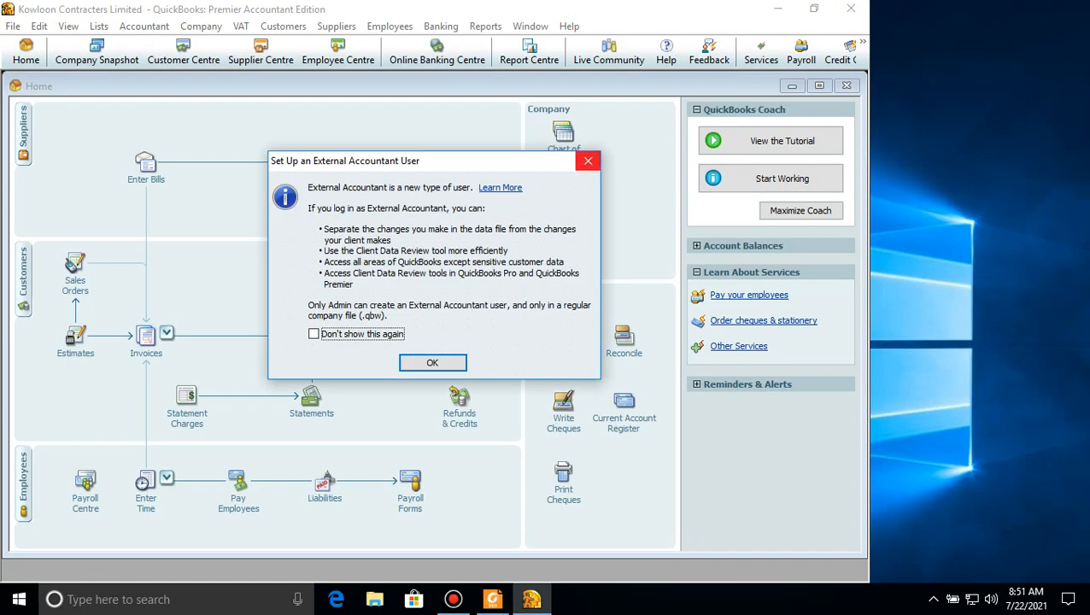
Dismiss the External Accountant notice and script error, and close the Update QuickBooks, Item List and Supplier Centre windows
{"action": "left_click", "coordinate": [588, 161]}
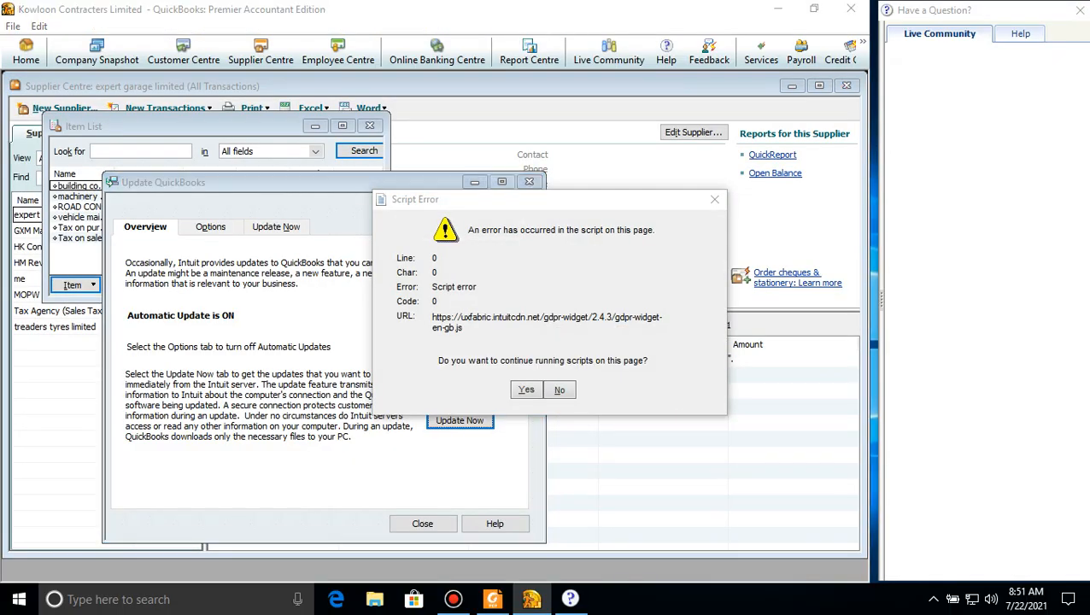
{"action": "left_click", "coordinate": [566, 390]}
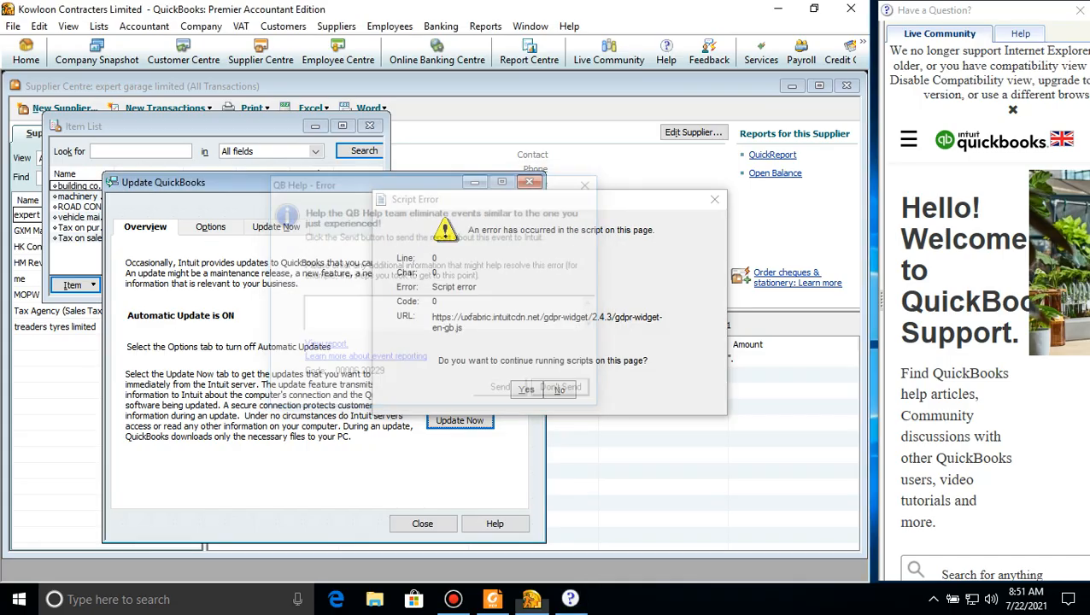
{"action": "left_click", "coordinate": [530, 181]}
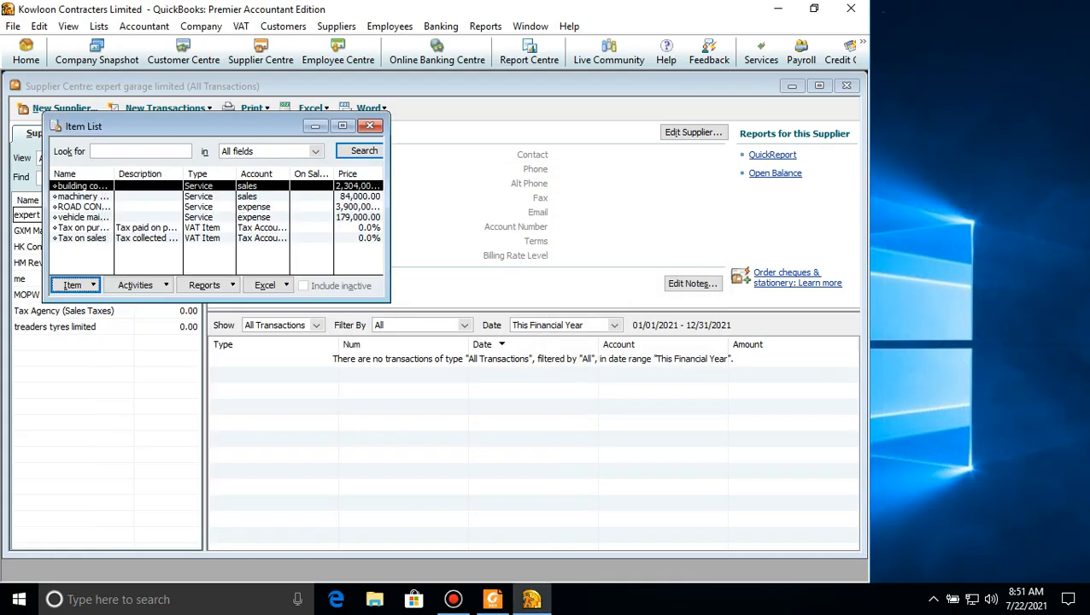
{"action": "left_click", "coordinate": [369, 126]}
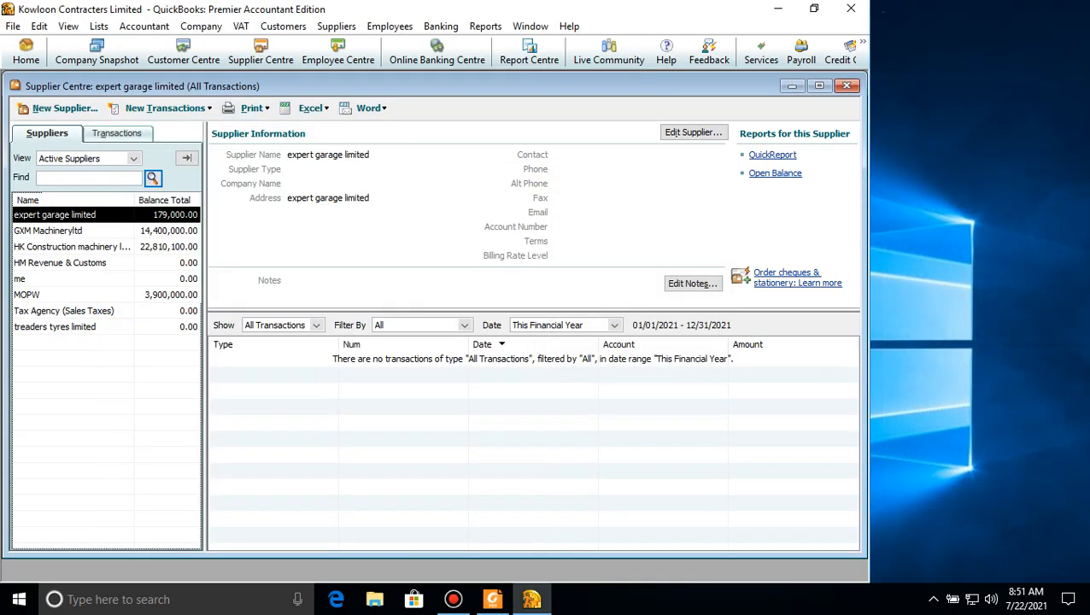
{"action": "left_click", "coordinate": [847, 85]}
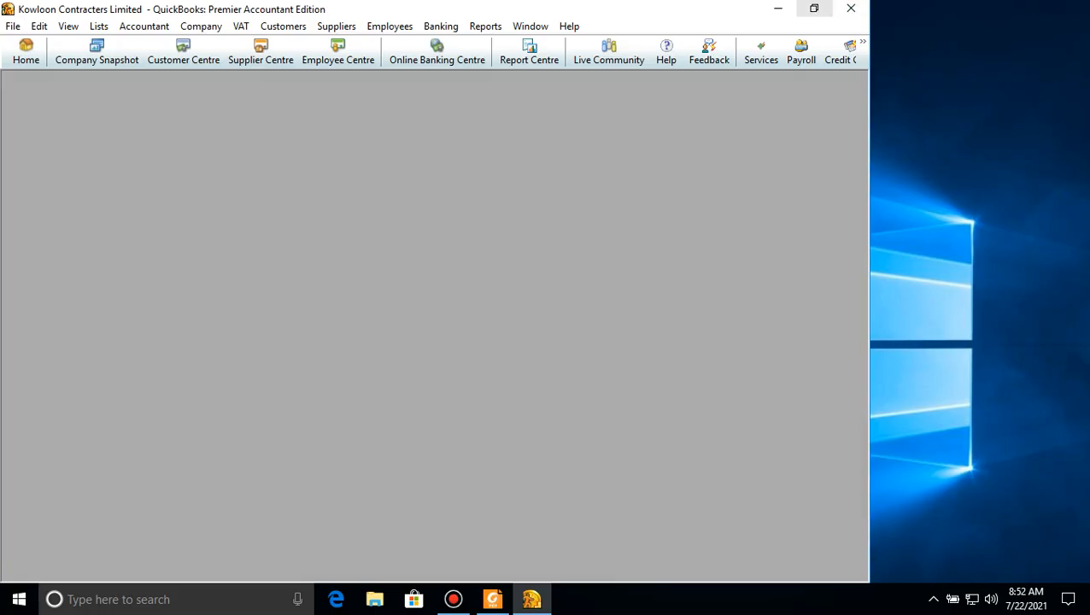
Refit the QuickBooks window to the full screen and open the Home page maximized
{"action": "left_click", "coordinate": [814, 8]}
{"action": "left_click", "coordinate": [814, 136]}
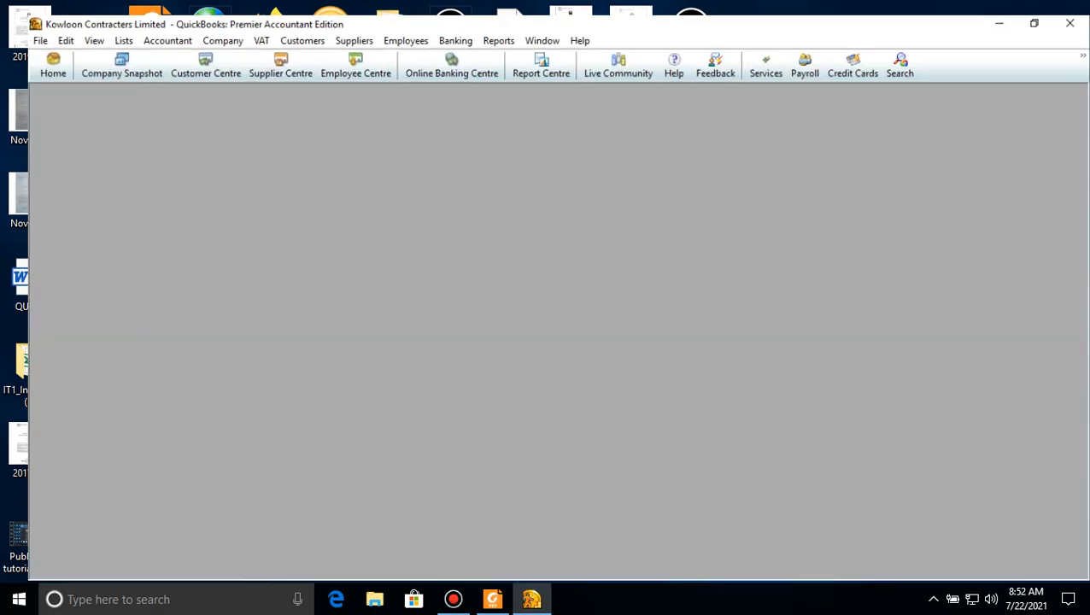
{"action": "left_click", "coordinate": [26, 51]}
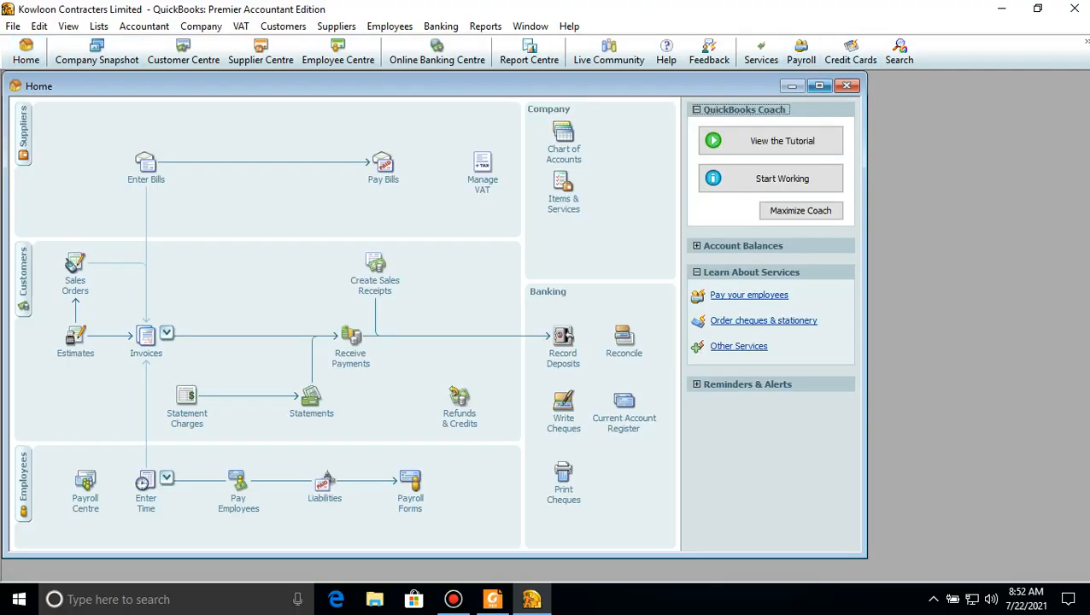
{"action": "left_click", "coordinate": [818, 85]}
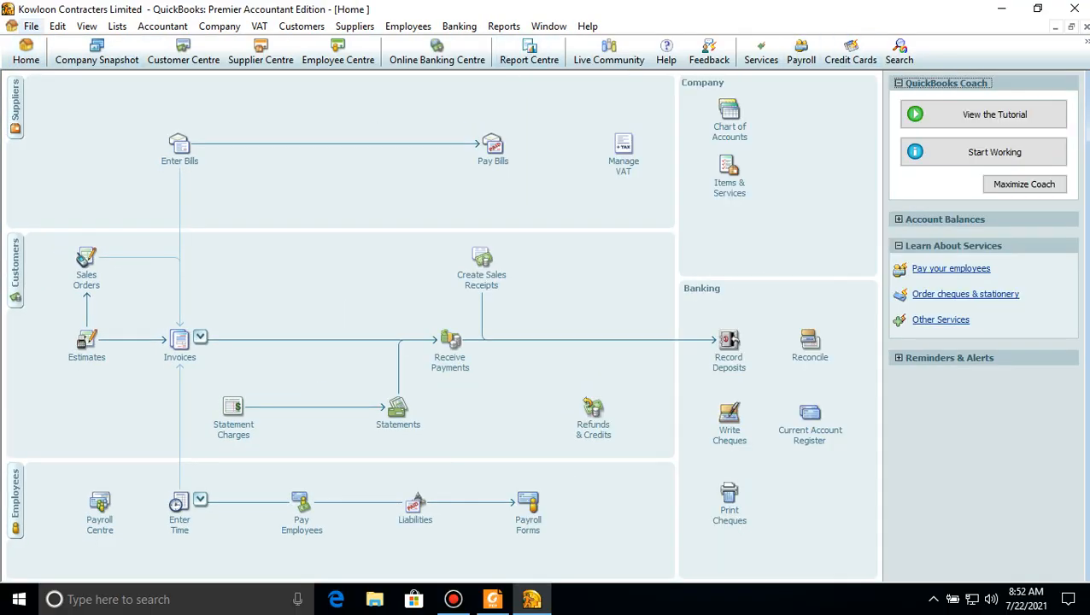
Start a new company and skip the EasyStep Interview to reach the company information form
{"action": "left_click", "coordinate": [31, 25]}
{"action": "left_click", "coordinate": [81, 44]}
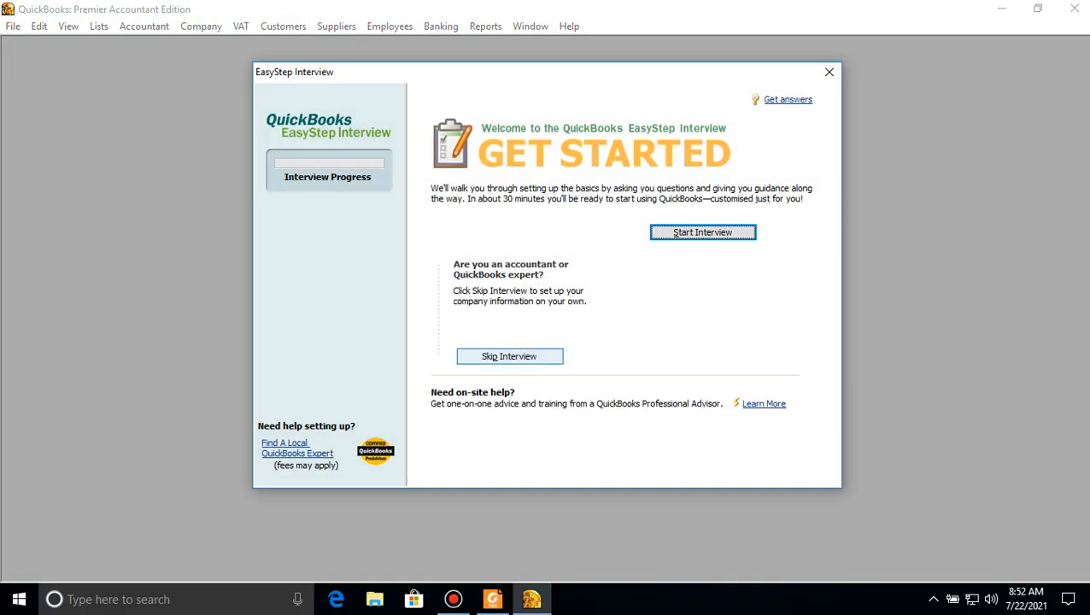
{"action": "left_click", "coordinate": [510, 356]}
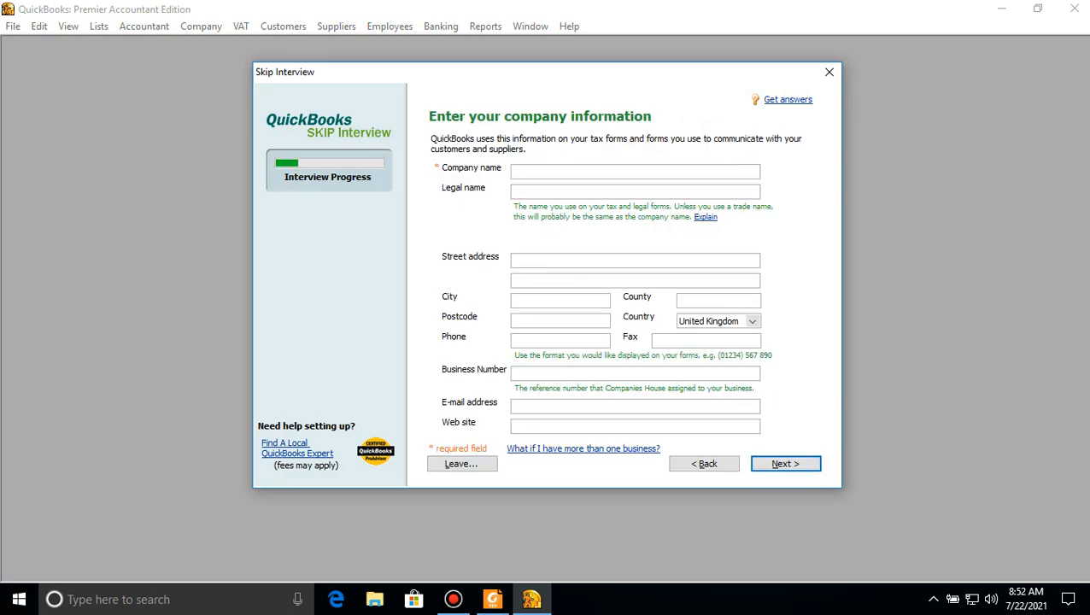
Check the company name in the exam paper and enter Itanga cycle mart limited as the company name
{"action": "left_click", "coordinate": [493, 600]}
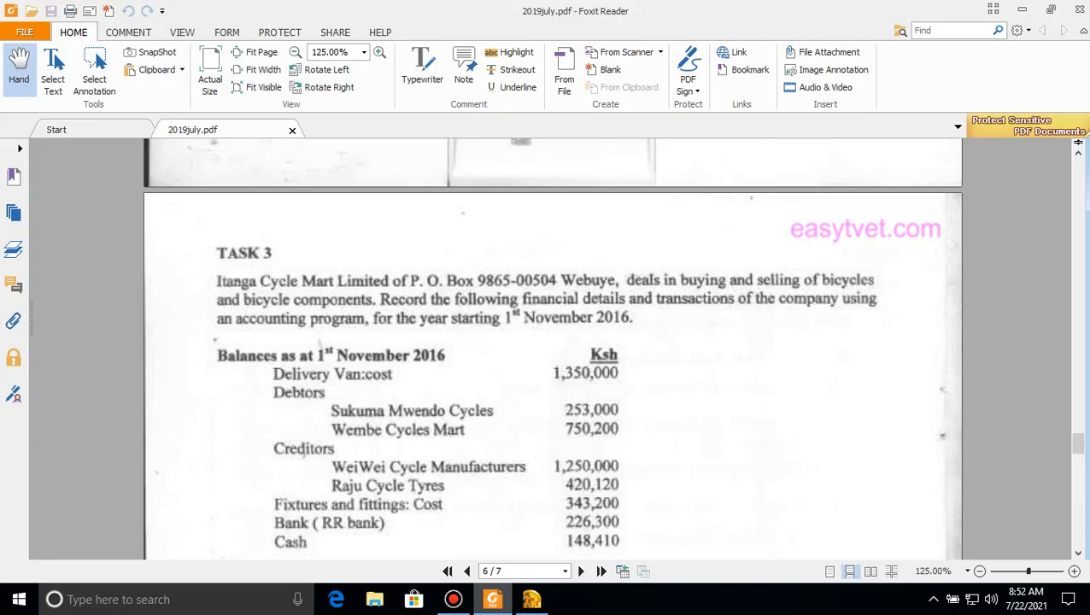
{"action": "left_click", "coordinate": [531, 600]}
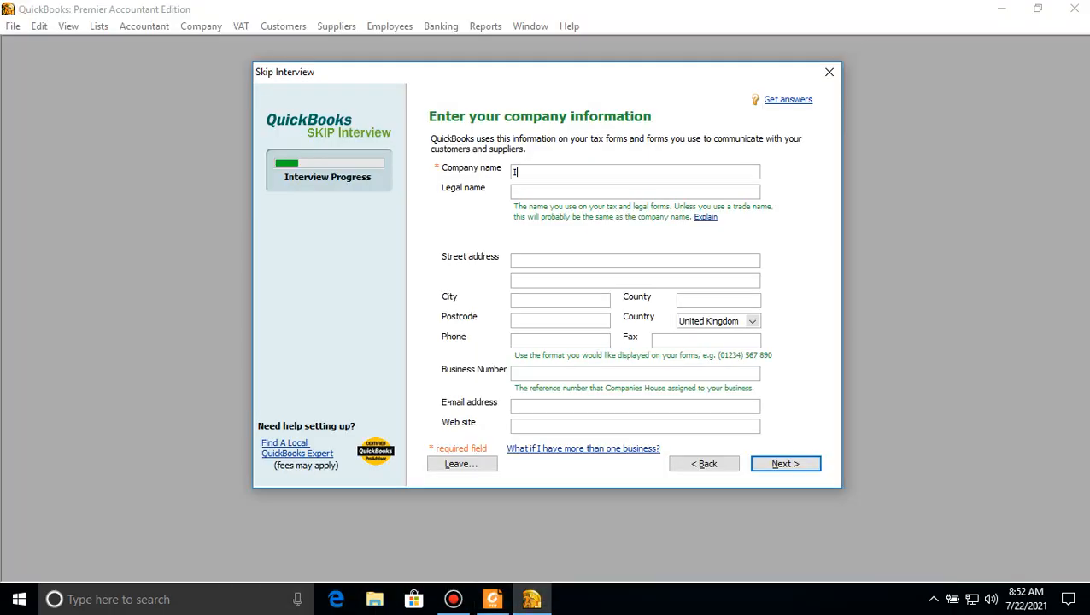
{"action": "type", "text": "Itan"}
{"action": "type", "text": "d"}
{"action": "key", "text": "BackSpace"}
{"action": "type", "text": "ga cycle mart lmt"}
{"action": "key", "text": "BackSpace"}
{"action": "key", "text": "BackSpace"}
{"action": "key", "text": "BackSpace"}
{"action": "type", "text": "limited"}
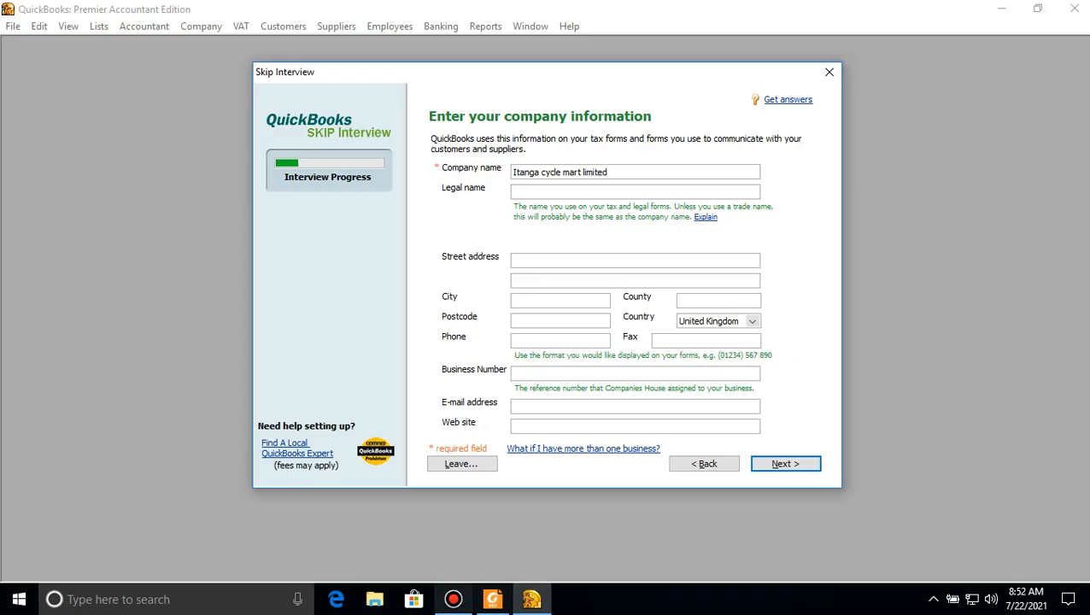
Look up the company's P.O. box in the exam paper and enter it as the street address
{"action": "left_click", "coordinate": [493, 600]}
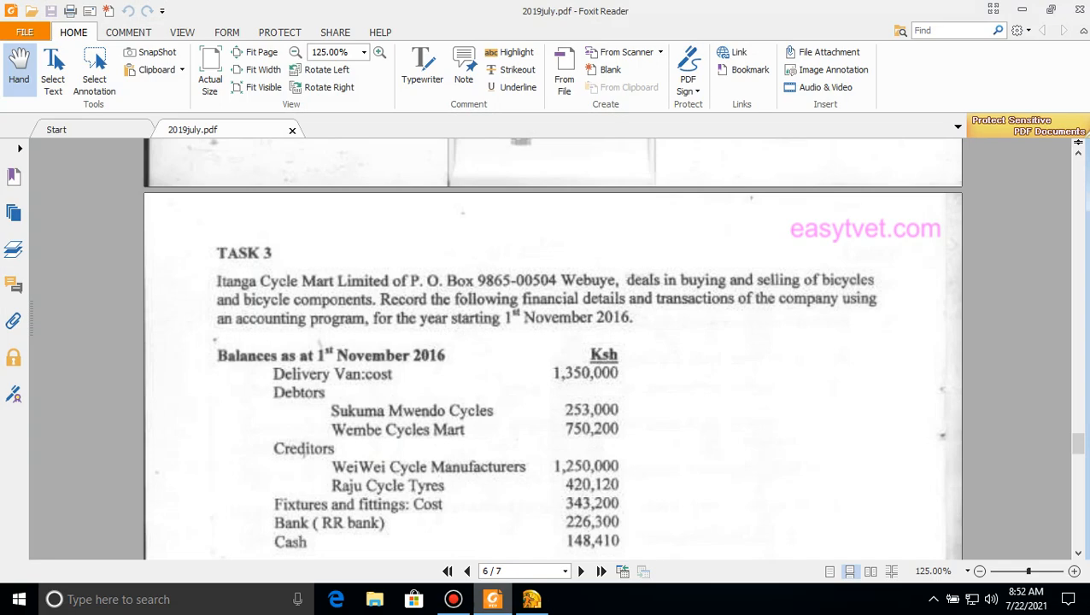
{"action": "left_click", "coordinate": [493, 600]}
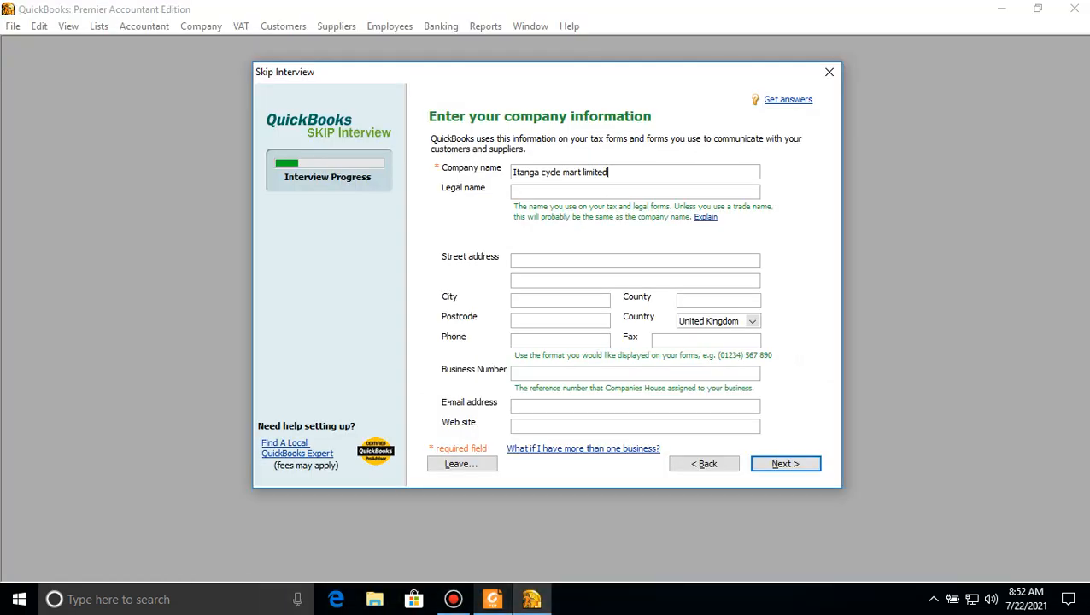
{"action": "left_click", "coordinate": [564, 261]}
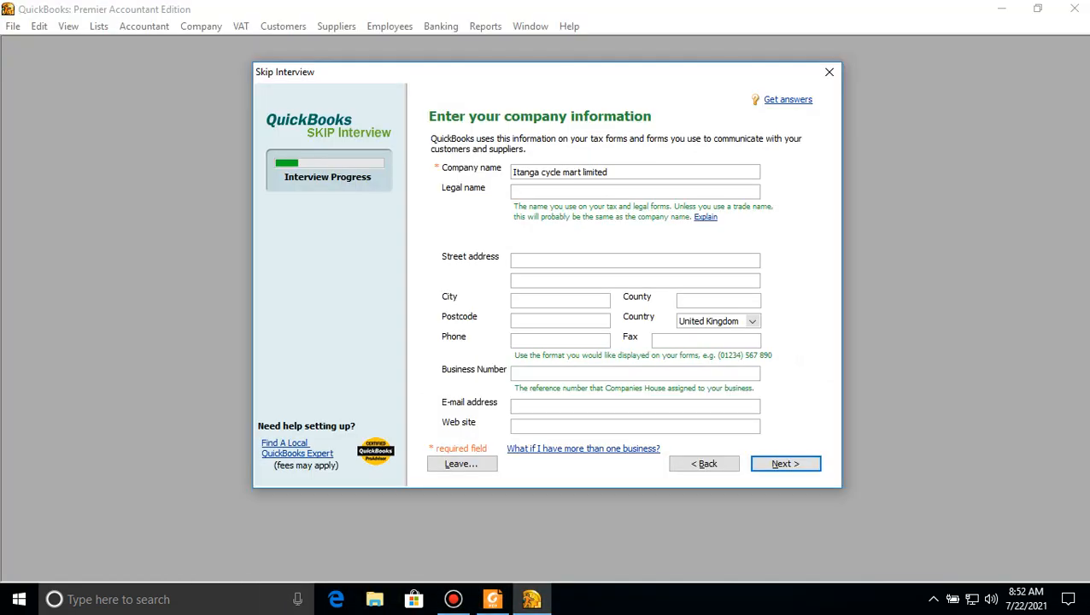
{"action": "type", "text": "PO BOX 9865"}
Fill in the company's postcode and city from the exam paper, set the country to Kenya, and continue to the company organization question
{"action": "left_click", "coordinate": [493, 599]}
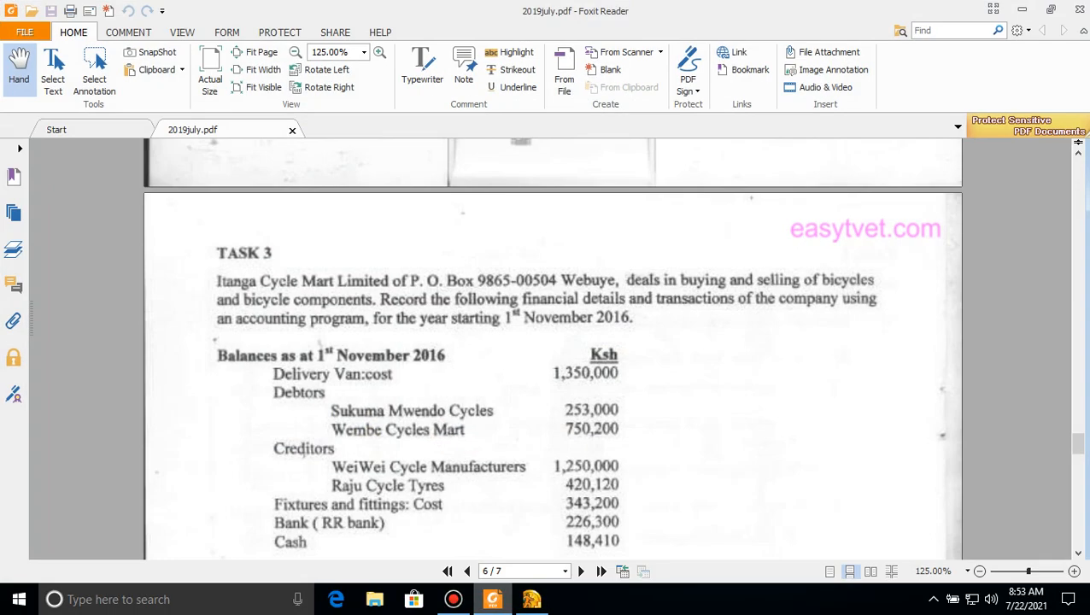
{"action": "key", "text": "alt+Tab"}
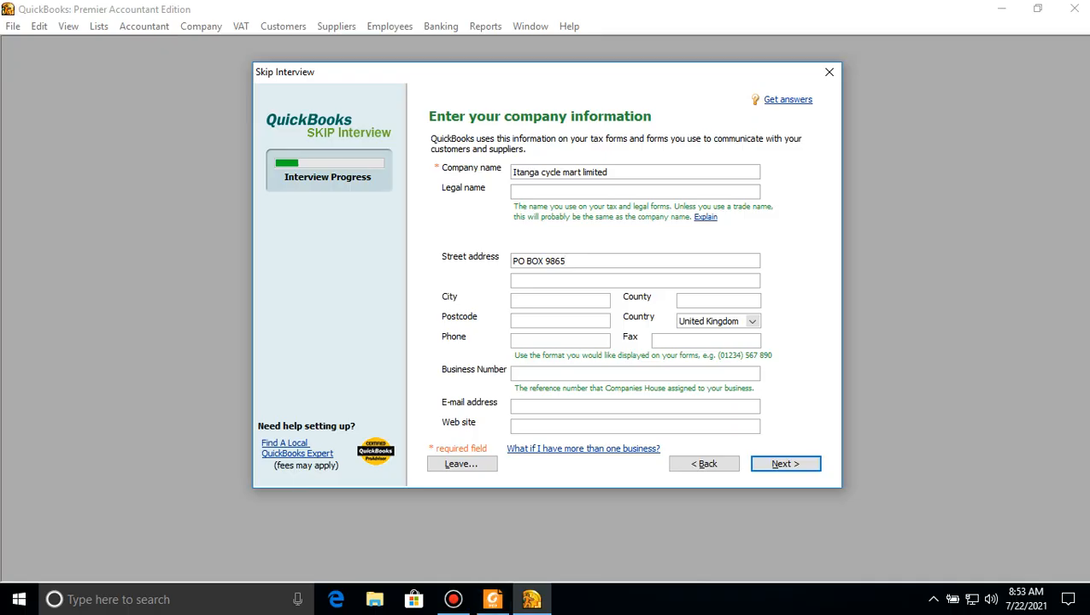
{"action": "left_click", "coordinate": [560, 321]}
{"action": "type", "text": "00504"}
{"action": "left_click", "coordinate": [559, 301]}
{"action": "type", "text": "Webuye"}
{"action": "left_click", "coordinate": [752, 321]}
{"action": "left_click", "coordinate": [697, 366]}
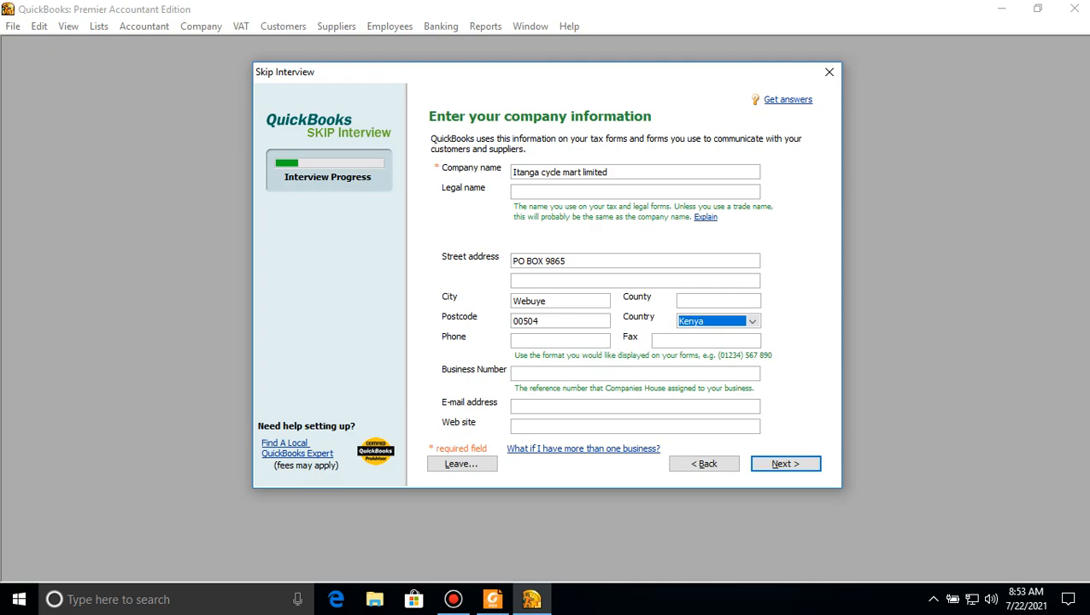
{"action": "left_click", "coordinate": [785, 464]}
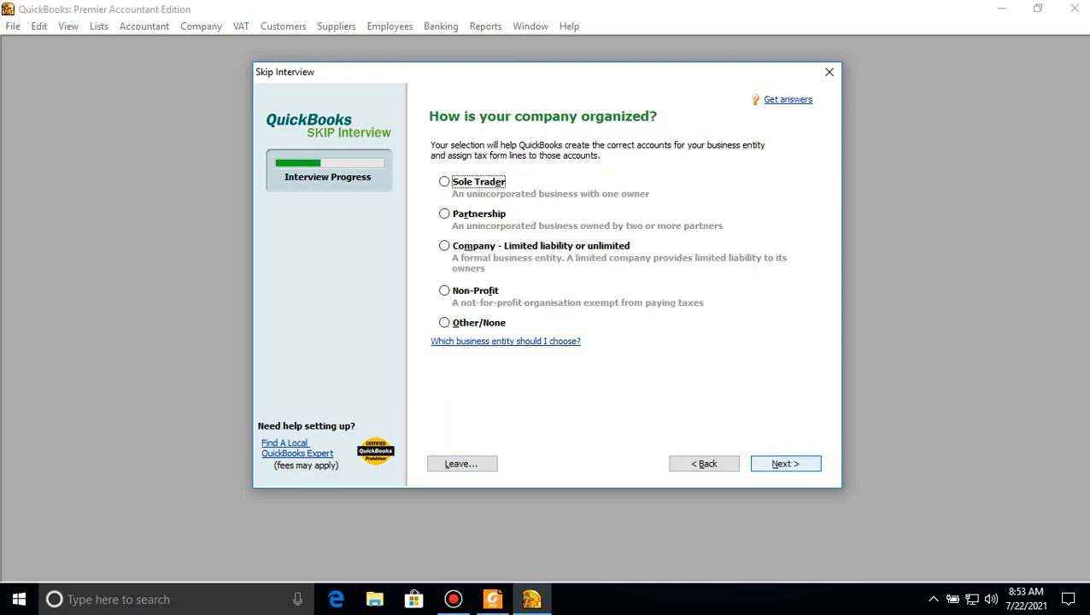
Set the organization to Company - Limited liability or unlimited and start the financial year in November, as the exam paper states
{"action": "left_click", "coordinate": [444, 246]}
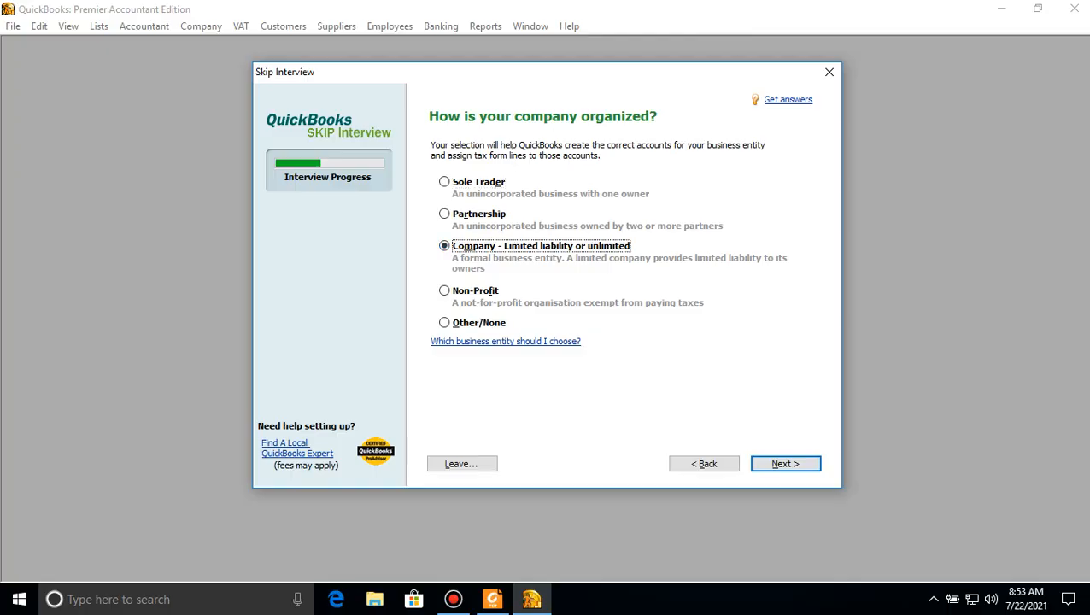
{"action": "left_click", "coordinate": [785, 464]}
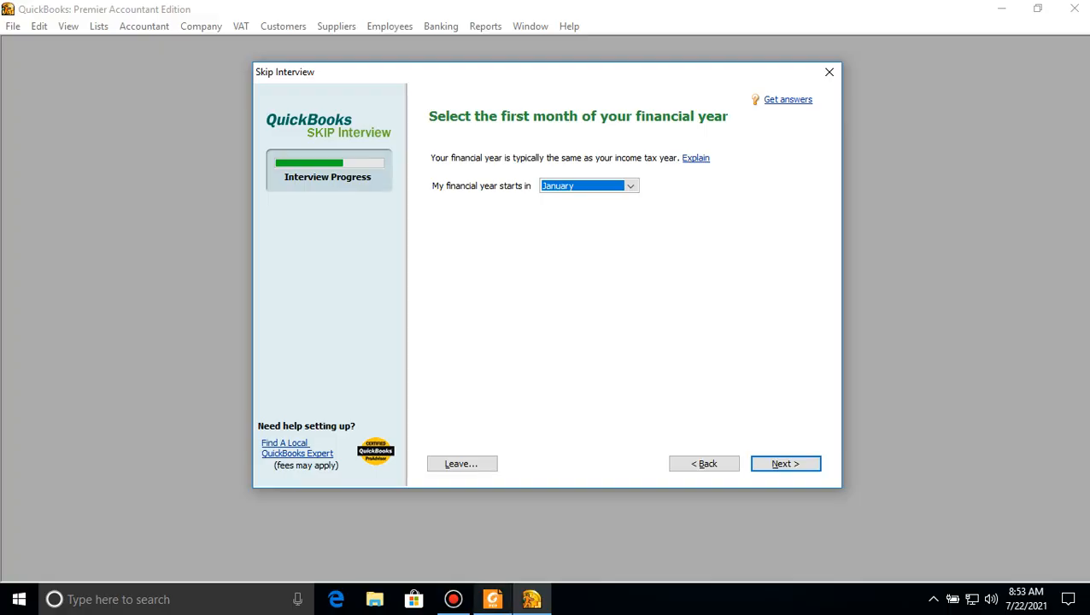
{"action": "left_click", "coordinate": [492, 599]}
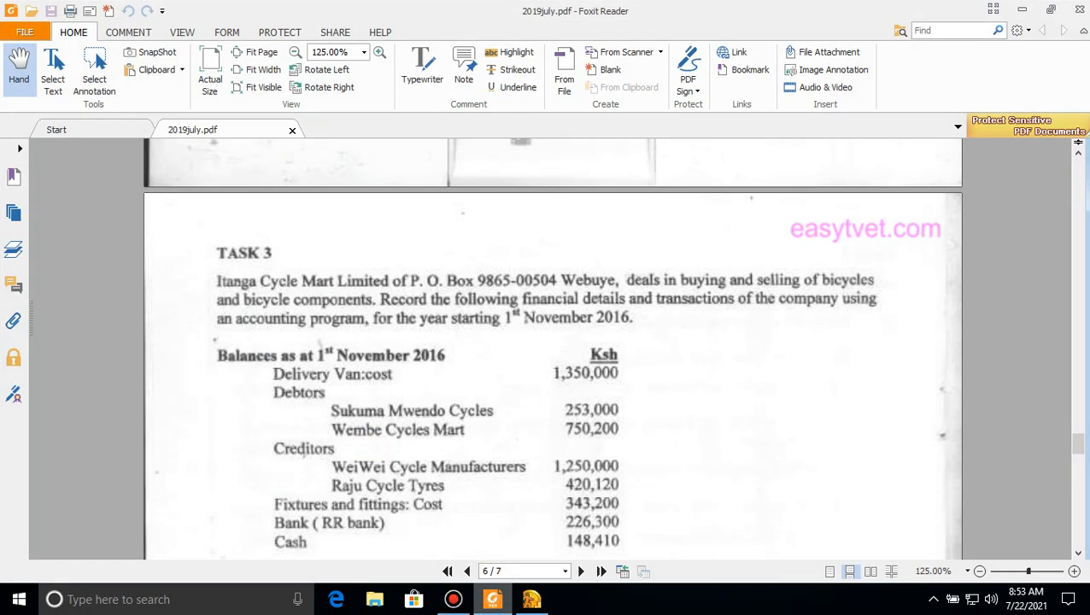
{"action": "left_click", "coordinate": [532, 599]}
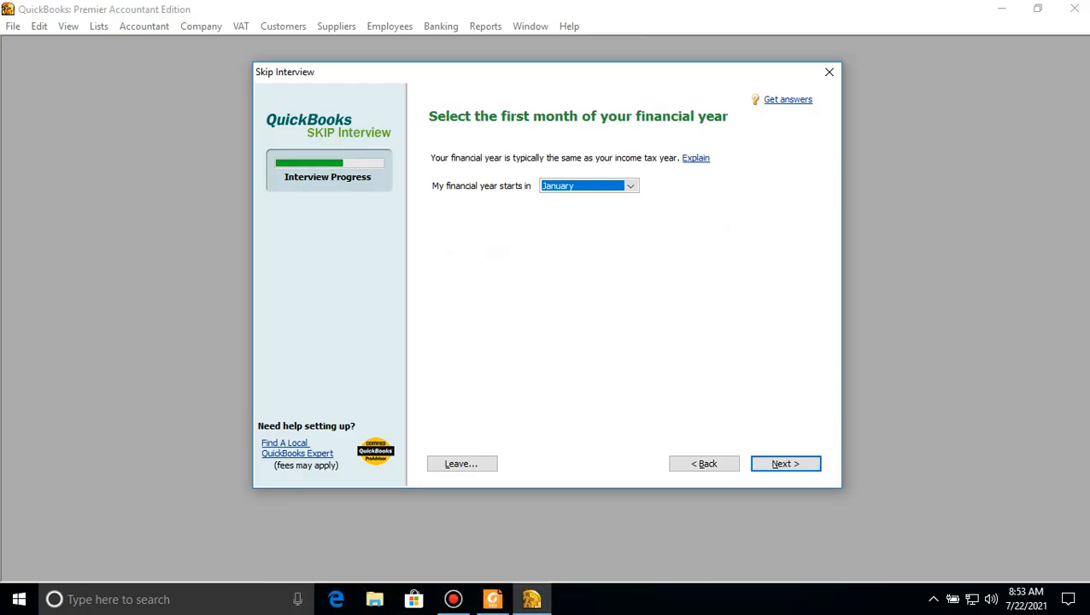
{"action": "left_click", "coordinate": [631, 185]}
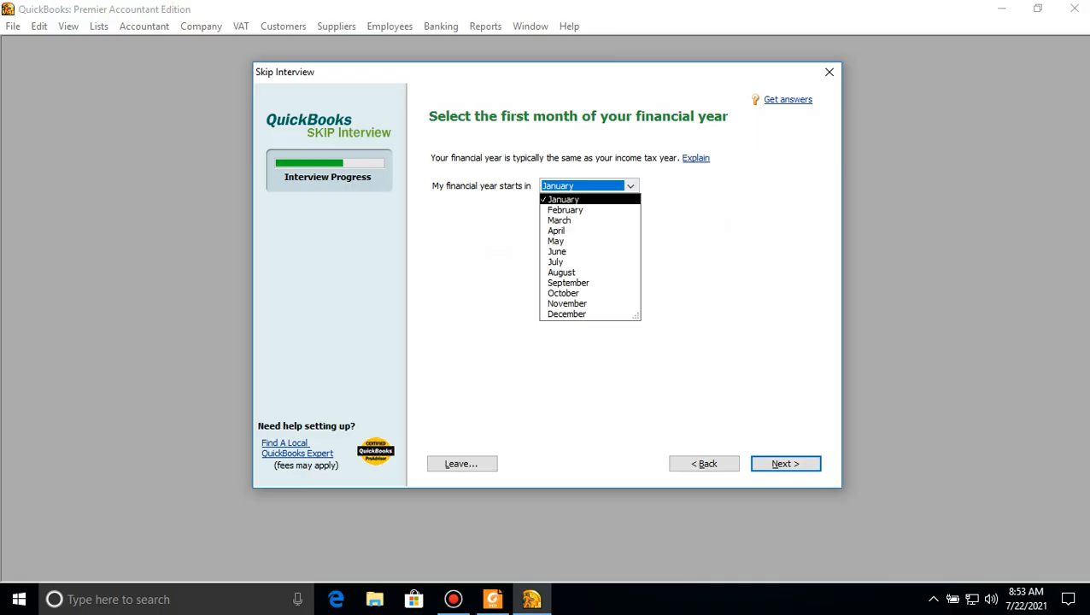
{"action": "left_click", "coordinate": [567, 304]}
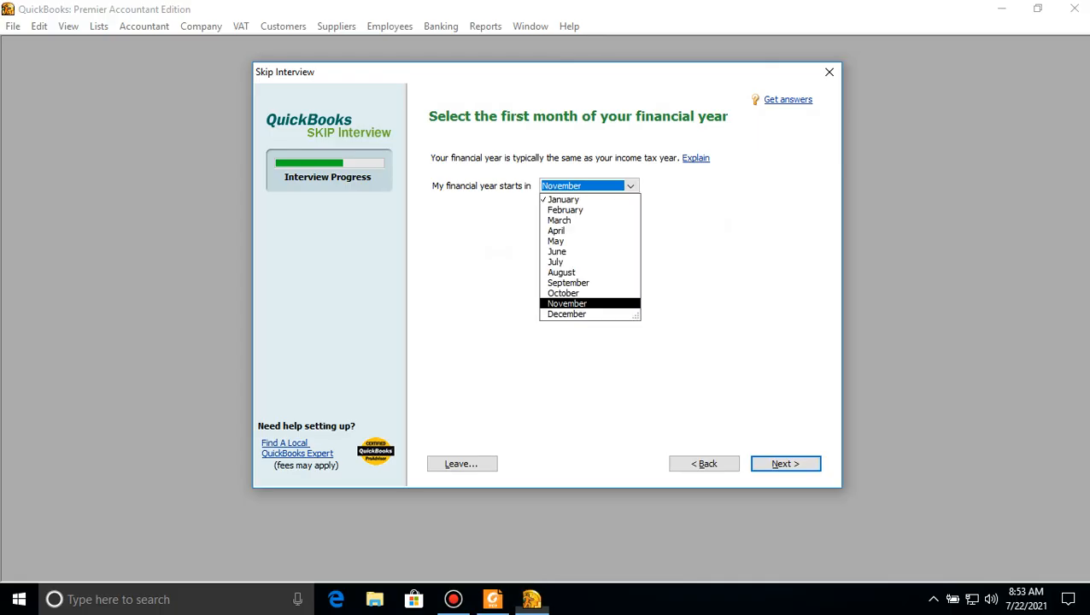
{"action": "left_click", "coordinate": [785, 464]}
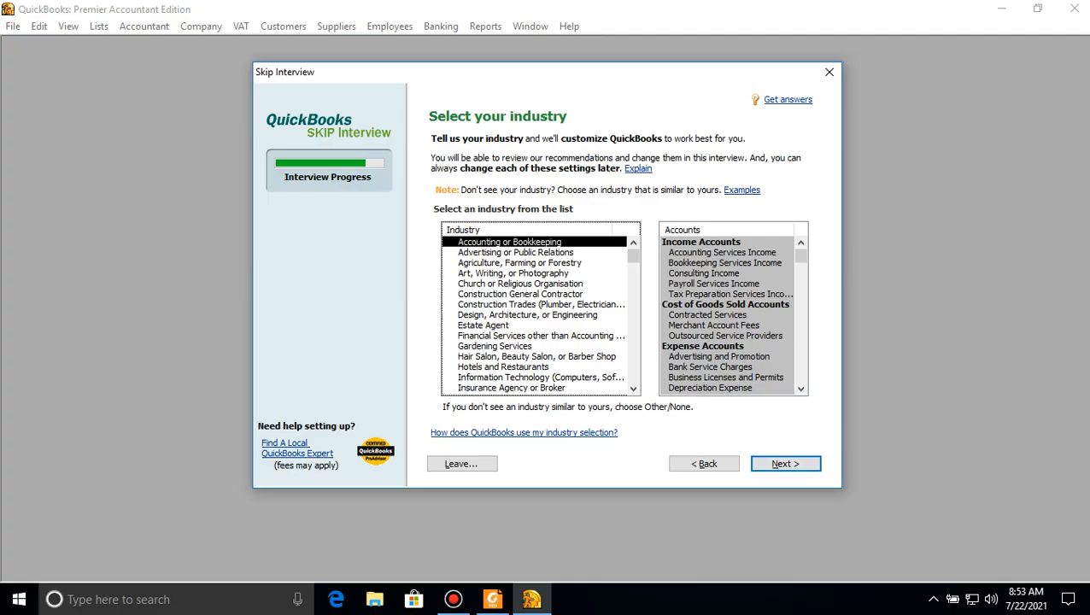
Look through the industry list for a match to the company's bicycle trade described in the exam paper
{"action": "left_click", "coordinate": [633, 389]}
{"action": "left_click", "coordinate": [633, 389]}
{"action": "left_click", "coordinate": [633, 389]}
{"action": "left_click", "coordinate": [633, 389]}
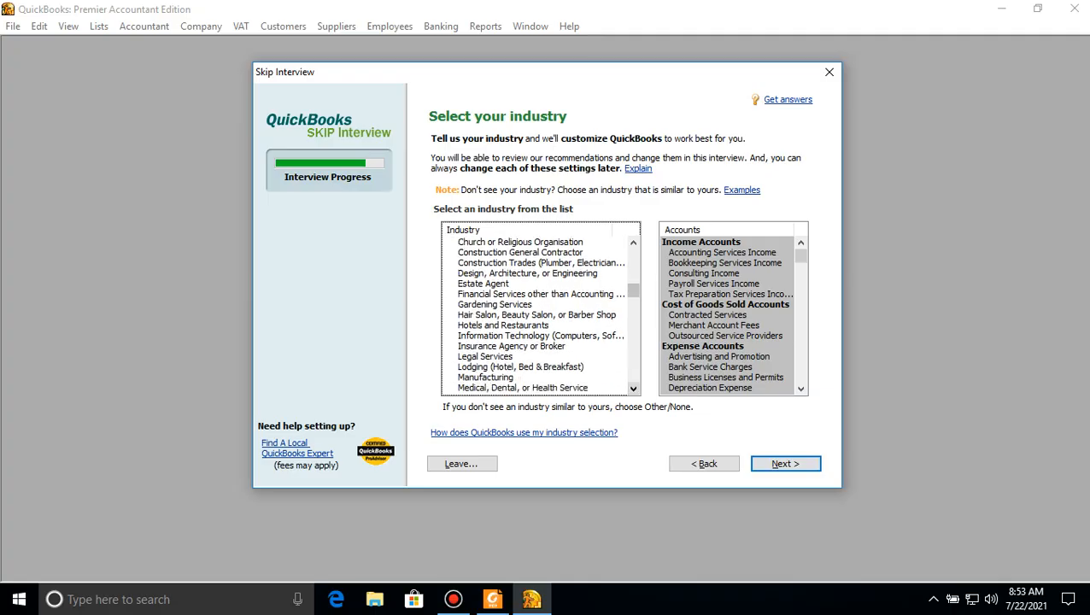
{"action": "left_click", "coordinate": [633, 388]}
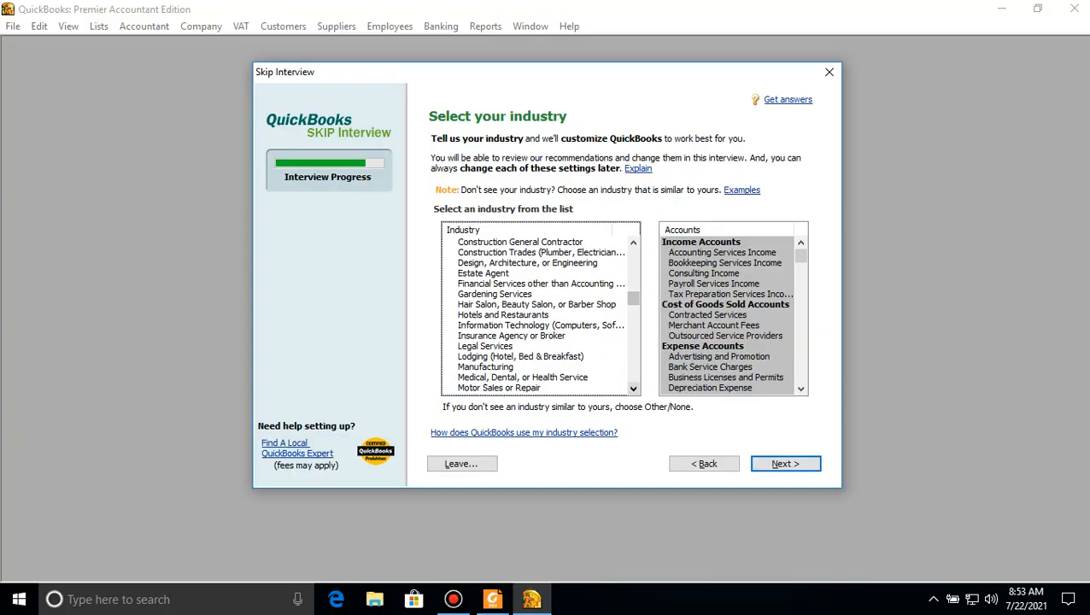
{"action": "left_click", "coordinate": [633, 389]}
{"action": "left_click", "coordinate": [633, 389]}
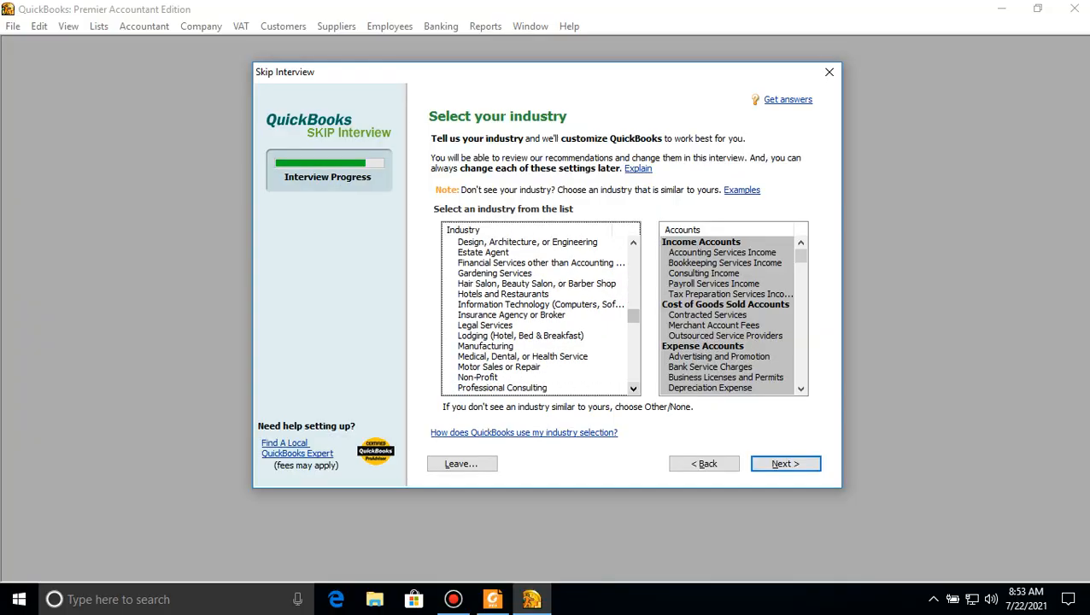
{"action": "left_click", "coordinate": [633, 388]}
{"action": "left_click", "coordinate": [492, 599]}
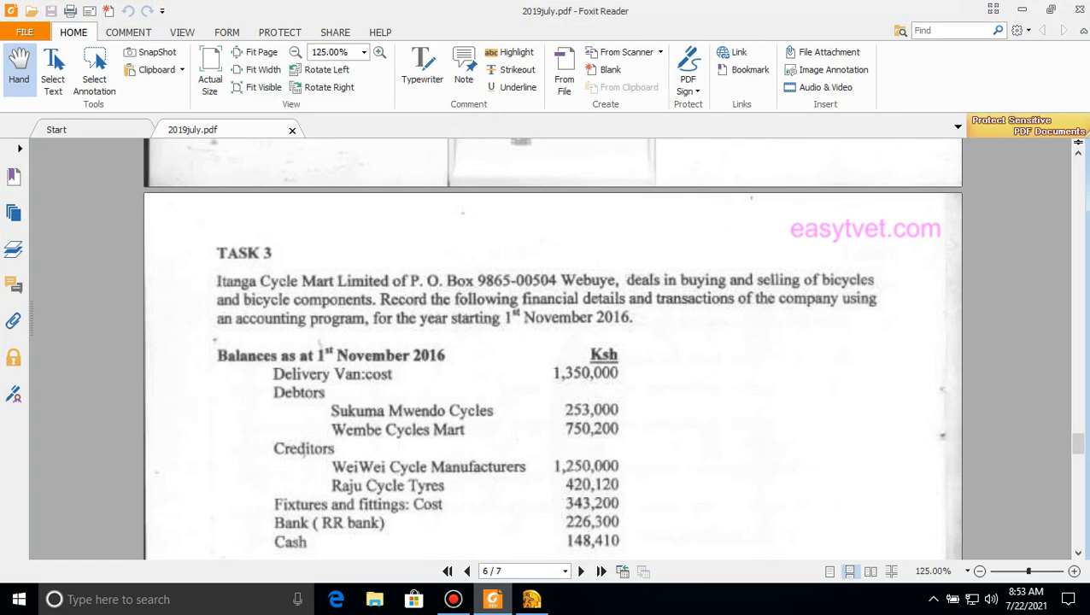
{"action": "left_click", "coordinate": [531, 599]}
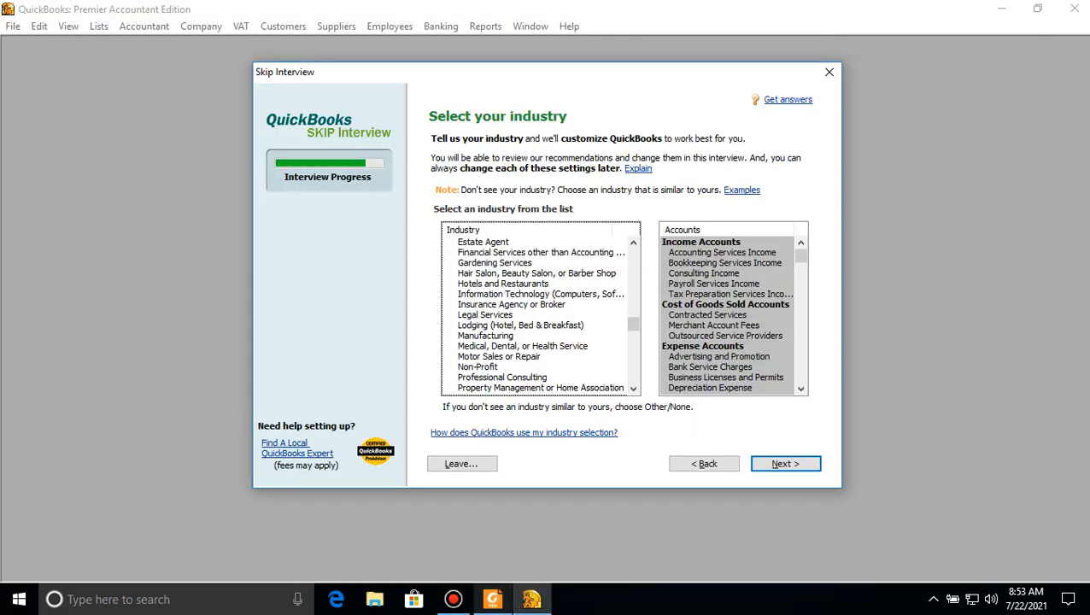
{"action": "left_click", "coordinate": [634, 389]}
{"action": "left_click", "coordinate": [633, 388]}
{"action": "left_click", "coordinate": [633, 389]}
{"action": "left_click", "coordinate": [633, 388]}
{"action": "left_click", "coordinate": [633, 389]}
{"action": "left_click", "coordinate": [633, 389]}
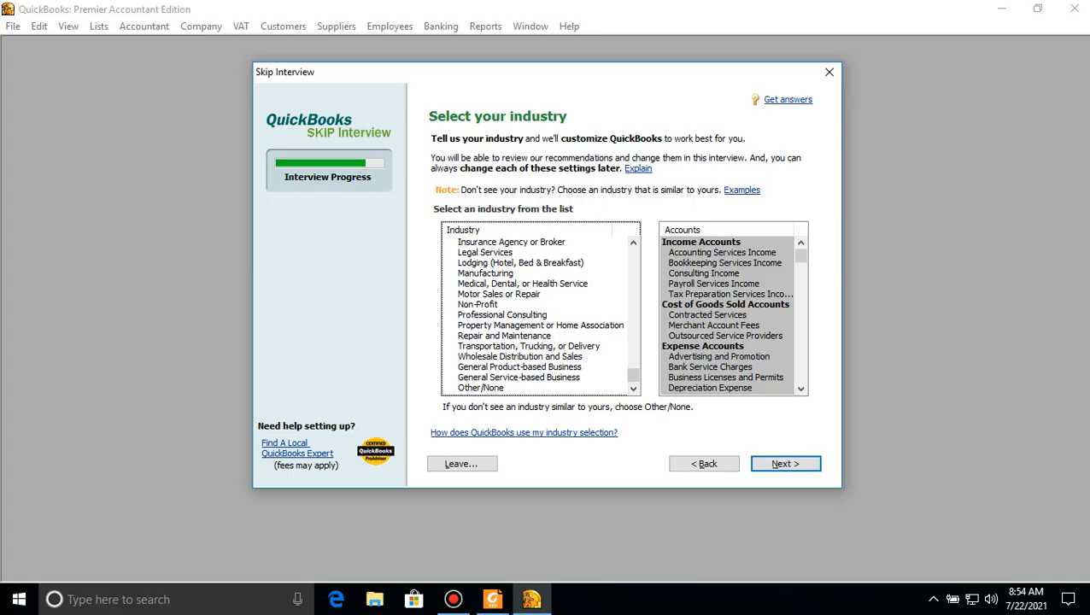
Preview the accounts suggested for the Transportation, Trucking, or Delivery industry
{"action": "left_click", "coordinate": [528, 346]}
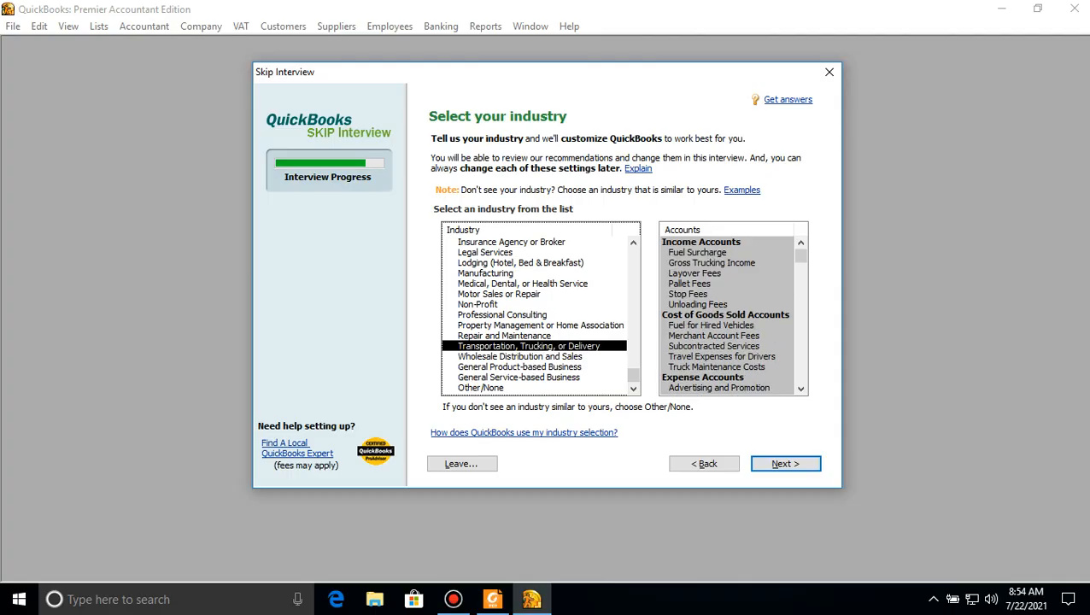
{"action": "left_click", "coordinate": [800, 389]}
{"action": "left_click", "coordinate": [801, 389]}
{"action": "left_click", "coordinate": [800, 389]}
{"action": "left_click", "coordinate": [800, 389]}
{"action": "left_click", "coordinate": [800, 388]}
{"action": "left_click", "coordinate": [800, 389]}
{"action": "left_click", "coordinate": [801, 388]}
{"action": "left_click", "coordinate": [801, 389]}
{"action": "left_click", "coordinate": [801, 389]}
{"action": "left_click", "coordinate": [801, 389]}
{"action": "left_click", "coordinate": [801, 389]}
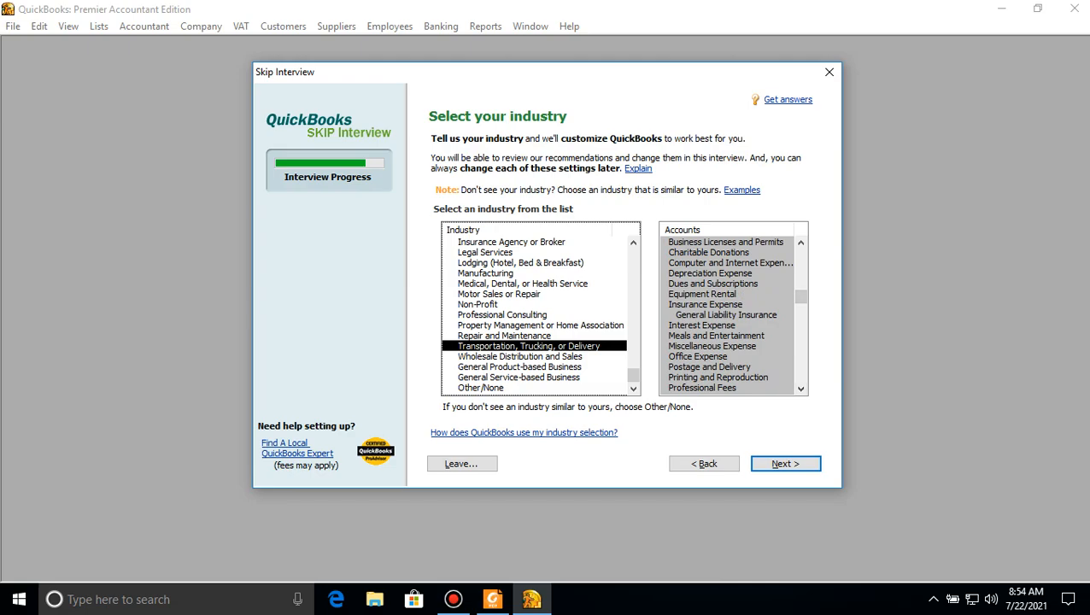
Choose Other/None as the industry and save the new company file as Itanga cycle mart limited in the June exam folder
{"action": "left_click", "coordinate": [481, 388]}
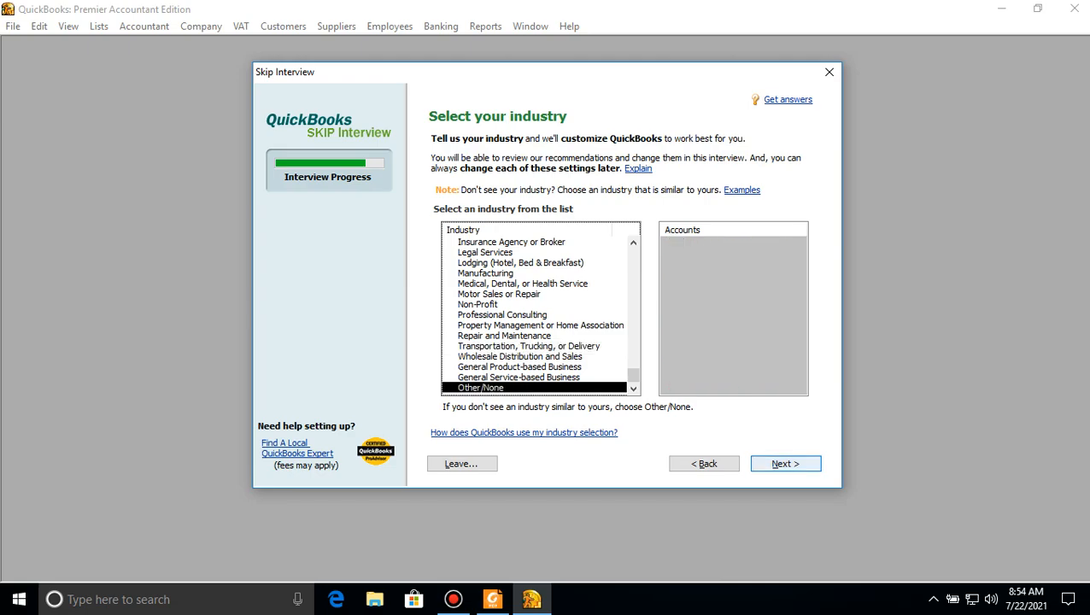
{"action": "left_click", "coordinate": [784, 464]}
{"action": "left_click", "coordinate": [784, 464]}
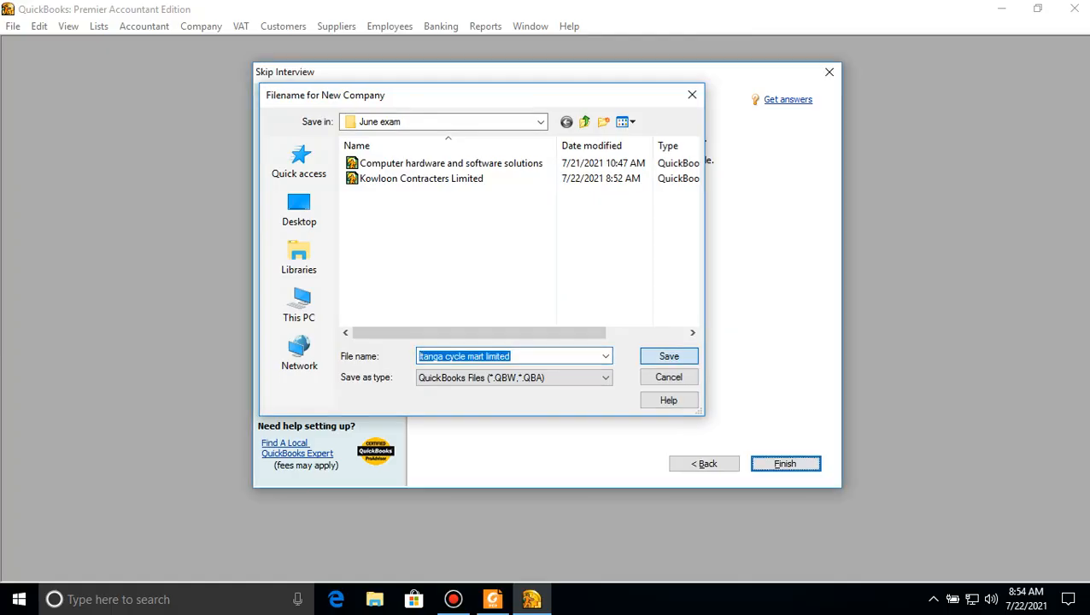
{"action": "key", "text": "Return"}
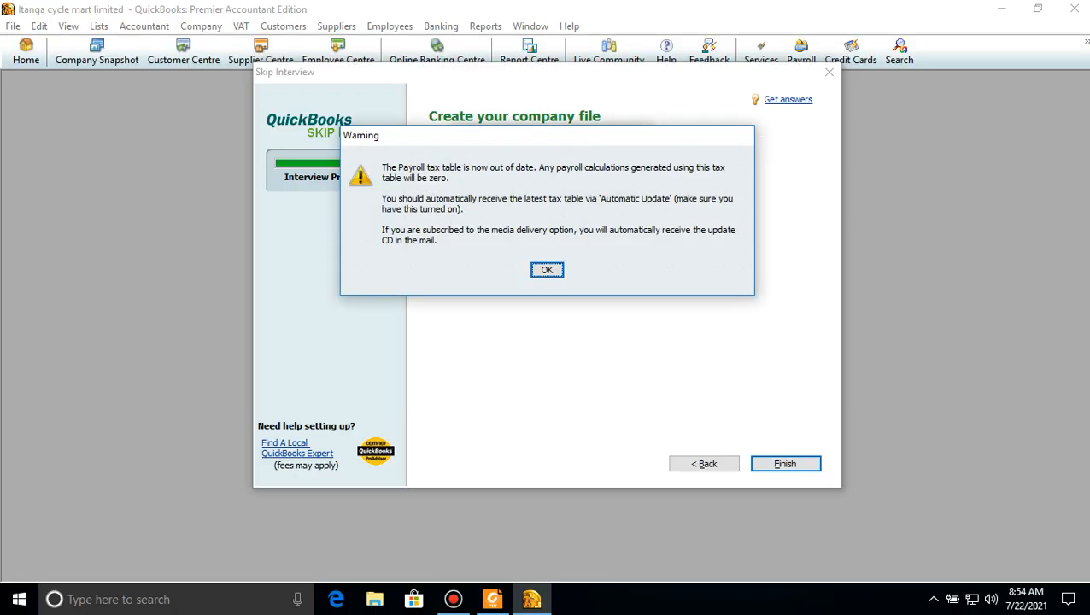
Dismiss the payroll tax table warning and the script error, and restore and re-maximize the QuickBooks window
{"action": "key", "text": "Return"}
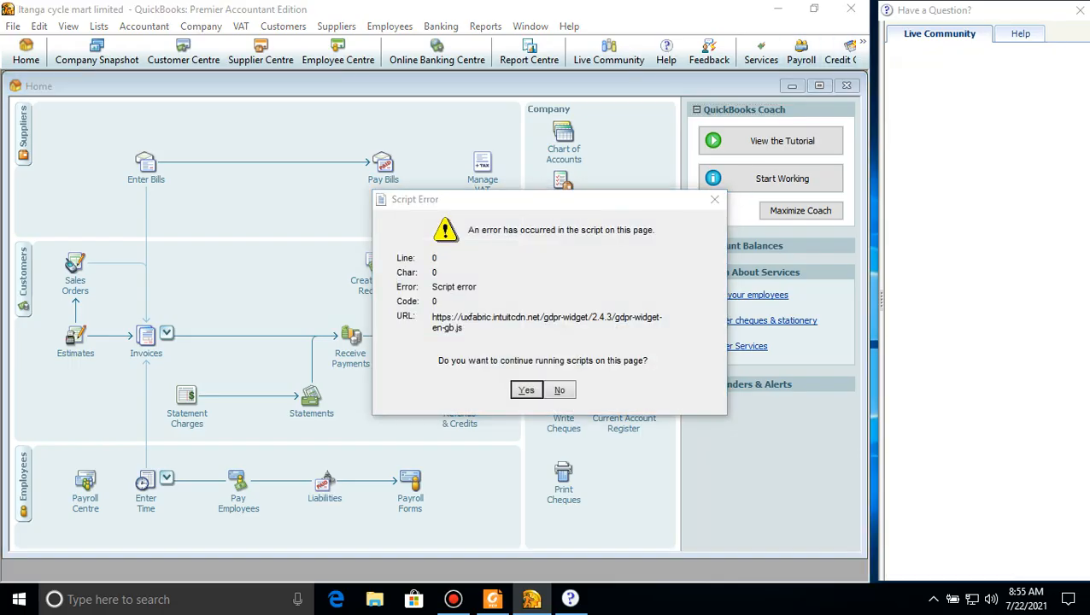
{"action": "key", "text": "Return"}
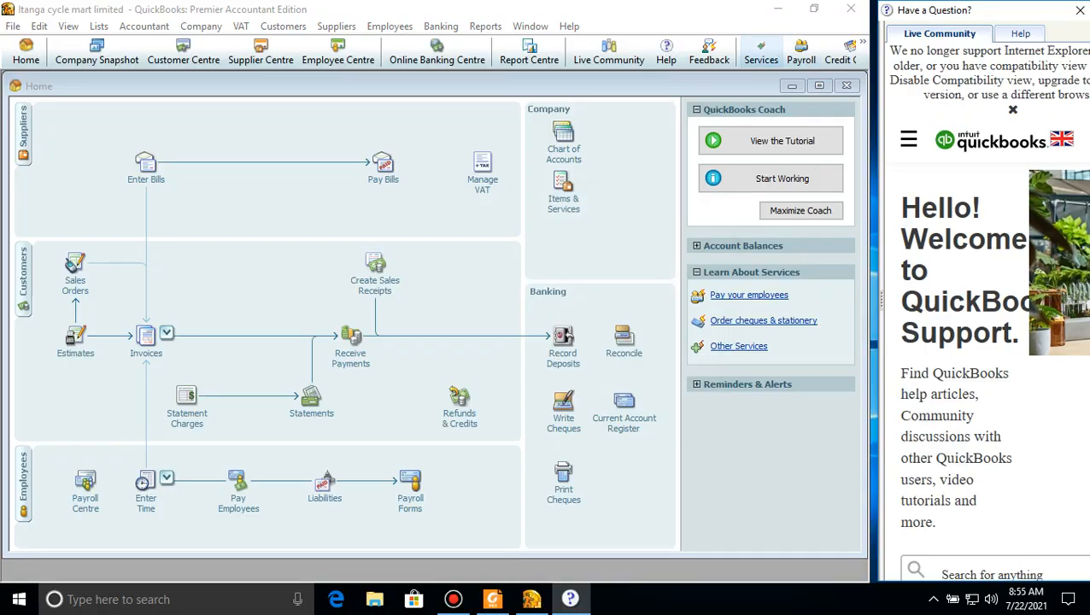
{"action": "left_click", "coordinate": [814, 8]}
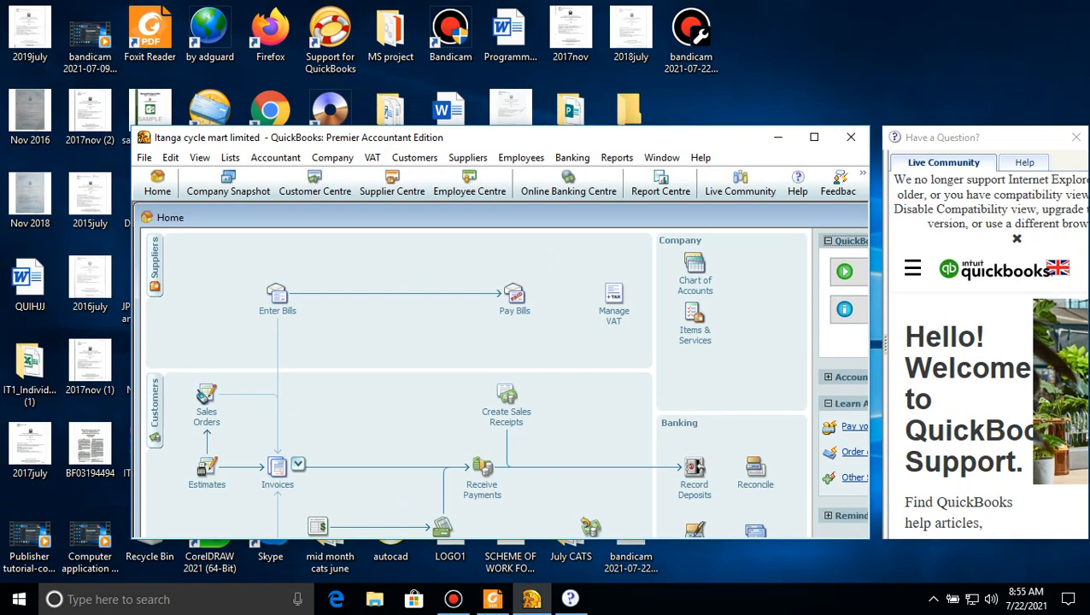
{"action": "left_click", "coordinate": [814, 137]}
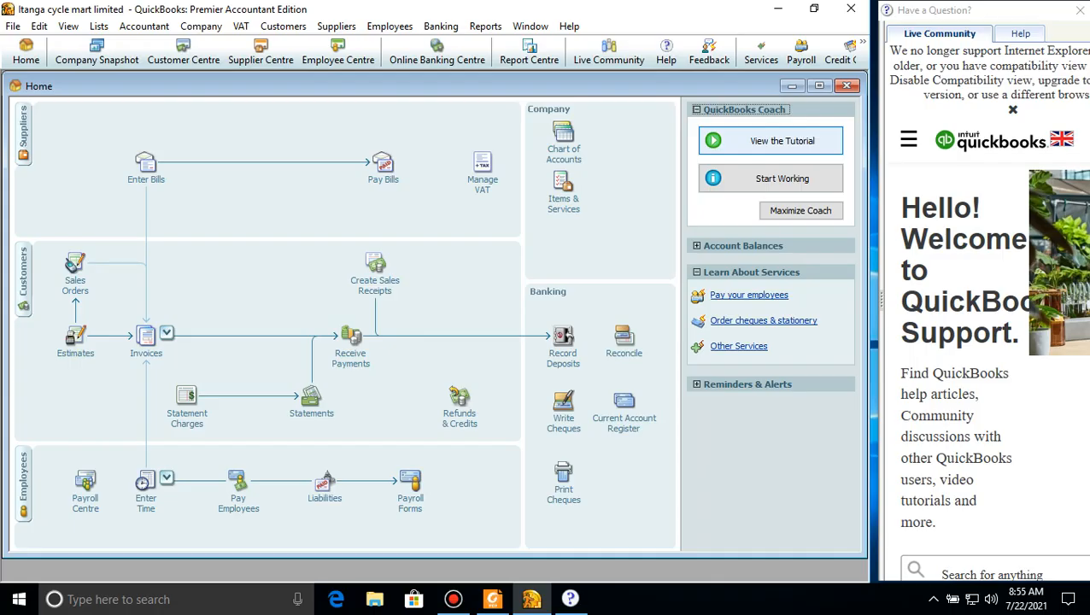
Review the Task 3 opening balances and stock list in the exam paper and return to the QuickBooks Home page
{"action": "left_click", "coordinate": [493, 599]}
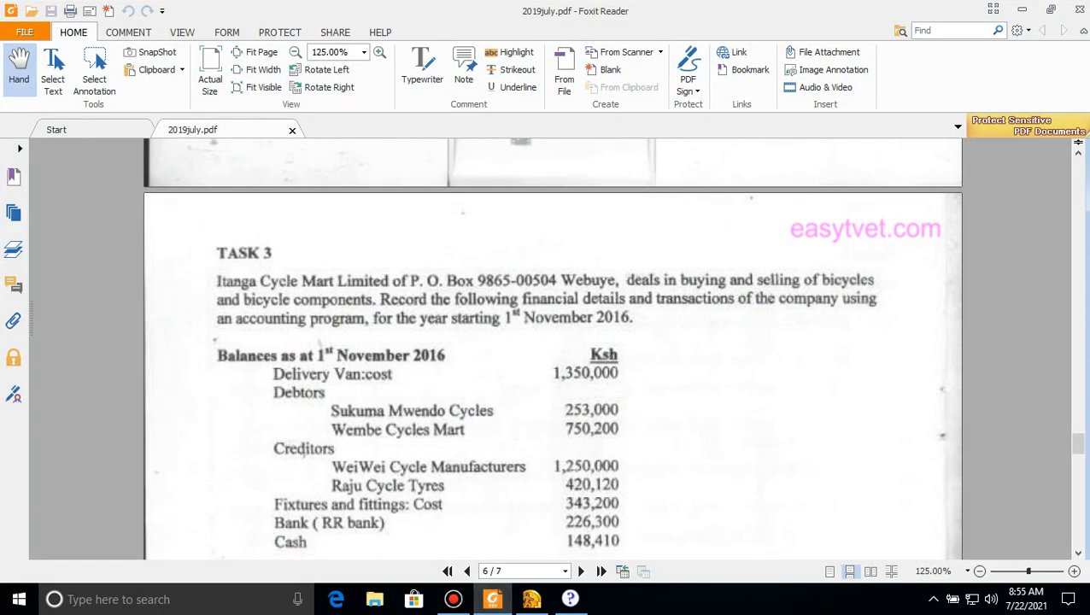
{"action": "scroll", "coordinate": [552, 347], "scroll_direction": "down", "scroll_amount": 3}
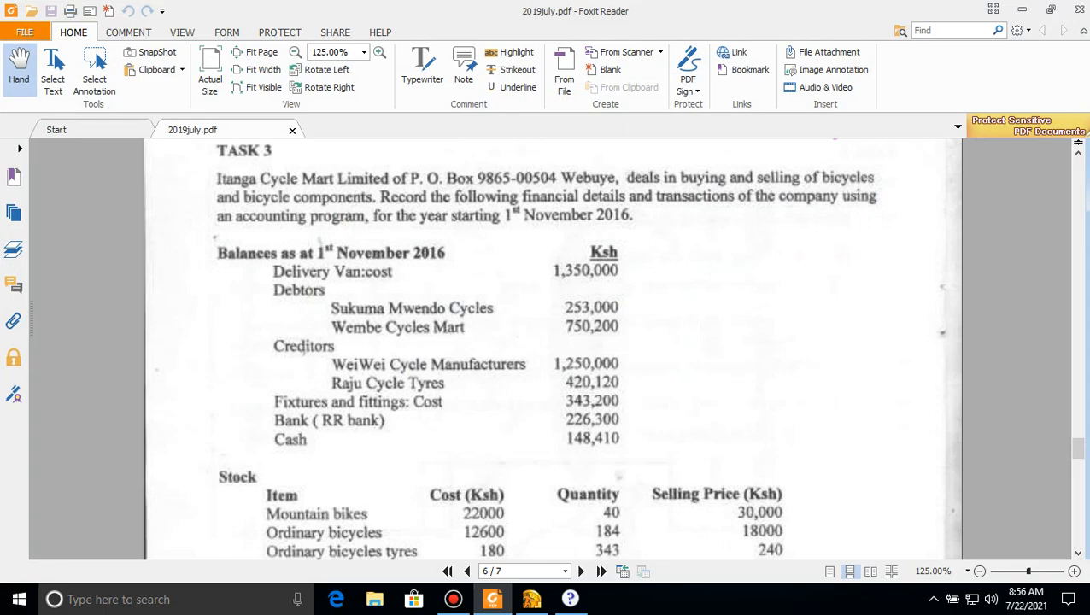
{"action": "left_click", "coordinate": [532, 599]}
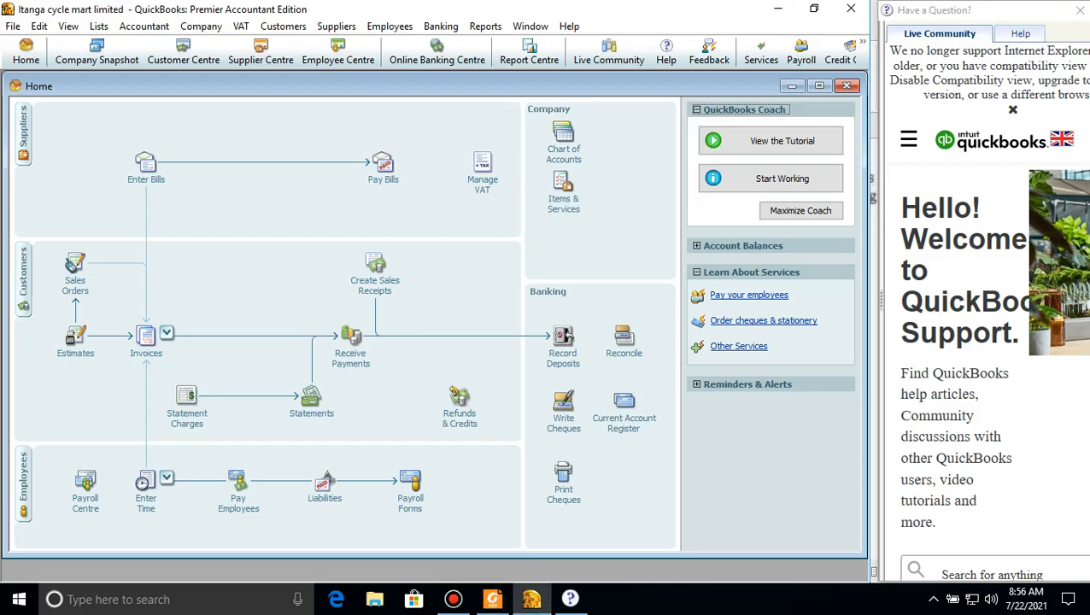
Start adding a new account of type Fixed Asset to the chart of accounts, dismissing the script error
{"action": "left_click", "coordinate": [563, 139]}
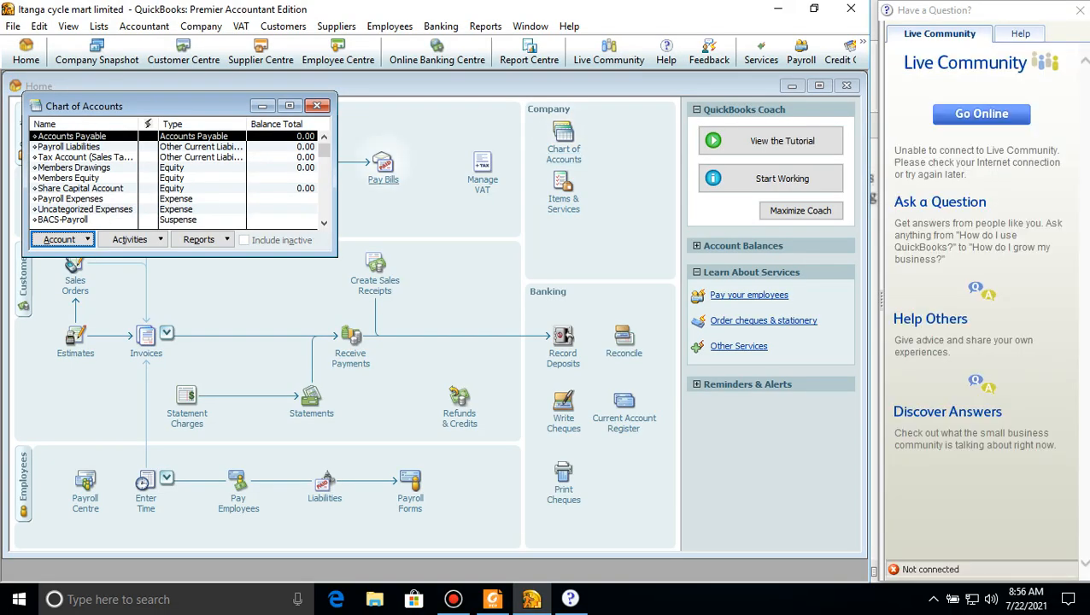
{"action": "left_click", "coordinate": [60, 239]}
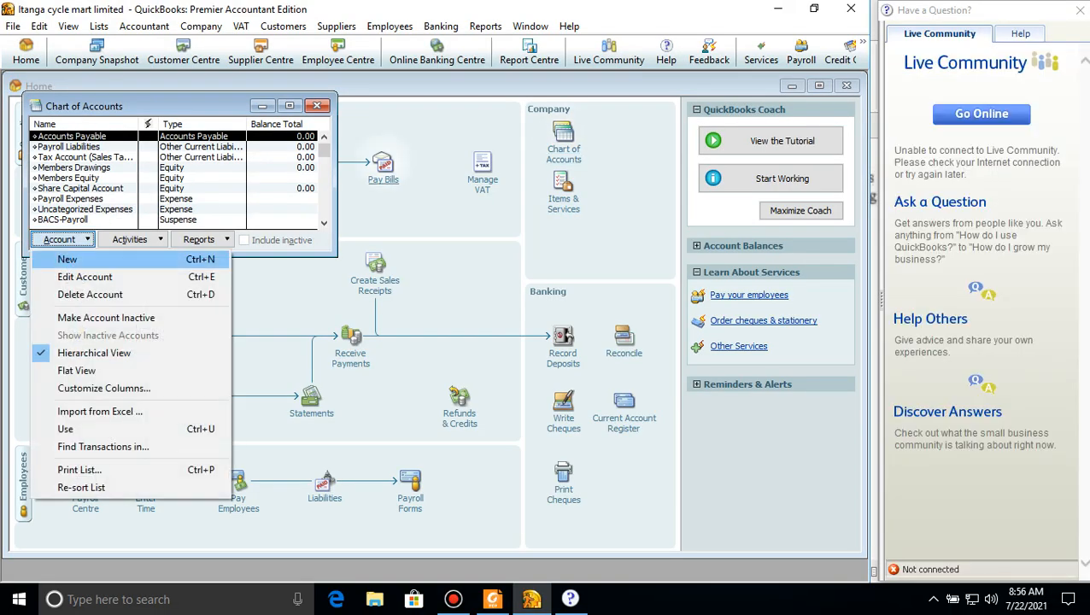
{"action": "left_click", "coordinate": [67, 259]}
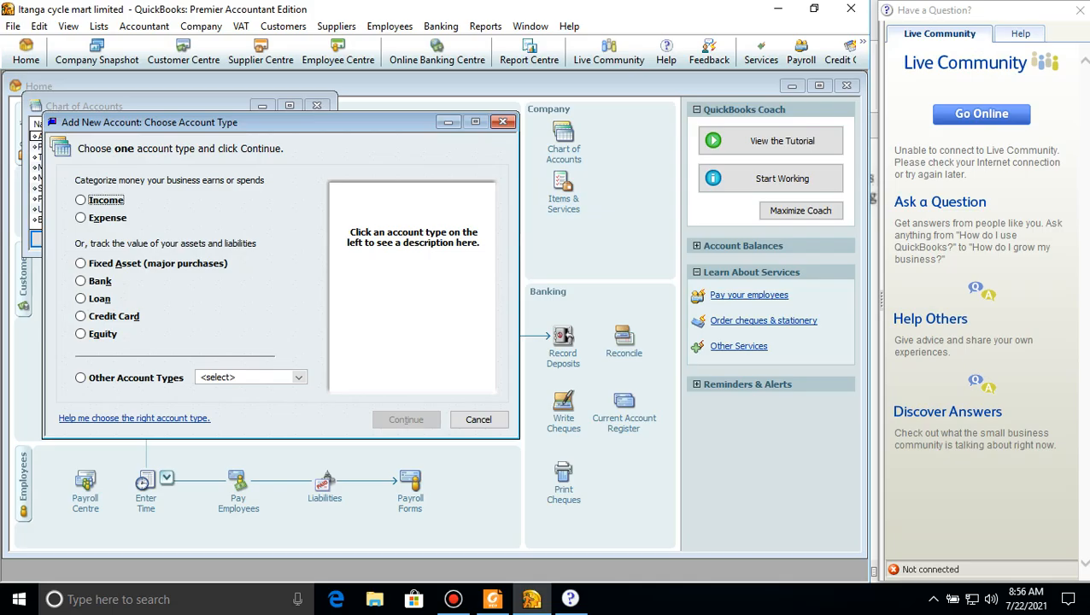
{"action": "left_click", "coordinate": [81, 263]}
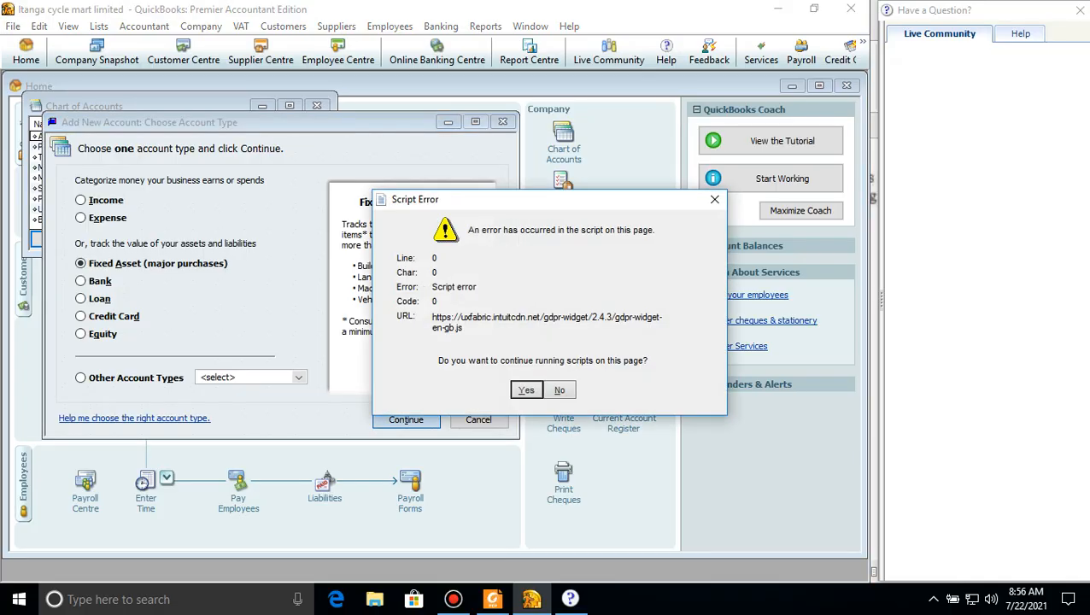
{"action": "key", "text": "Return"}
{"action": "key", "text": "Return"}
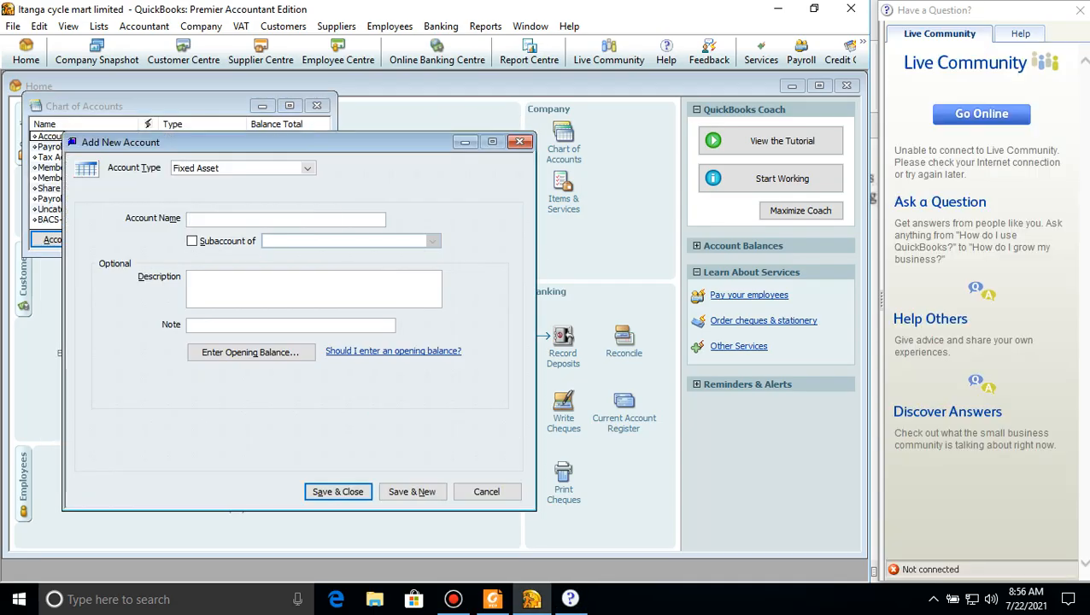
Name the fixed asset account Delivery van, check it against the exam paper, and save it with a fresh account form open
{"action": "type", "text": "Dele"}
{"action": "key", "text": "BackSpace"}
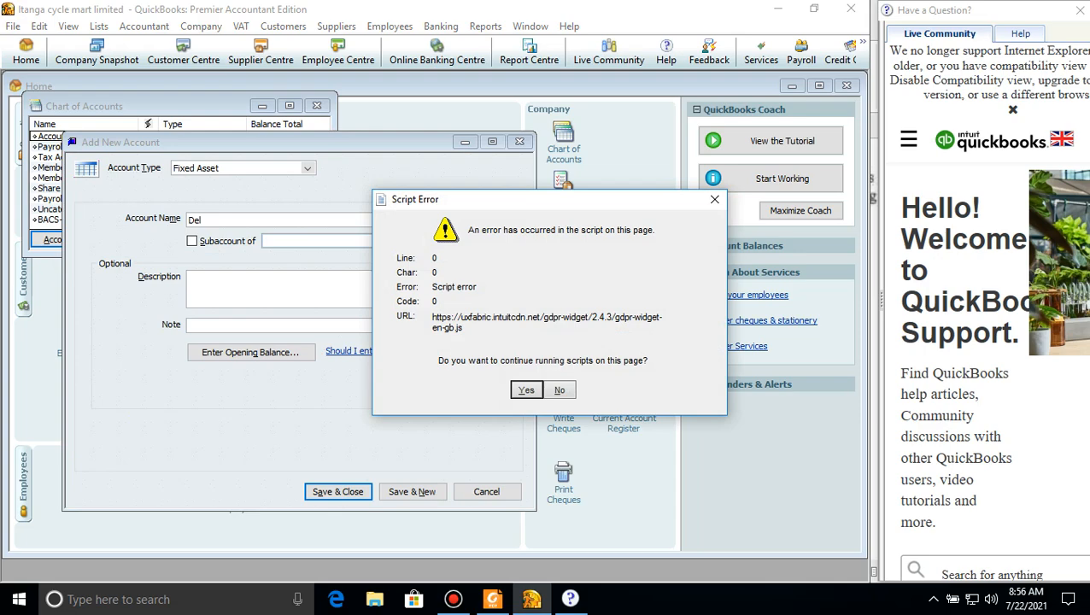
{"action": "left_click", "coordinate": [559, 390]}
{"action": "left_click", "coordinate": [207, 220]}
{"action": "type", "text": "Del"}
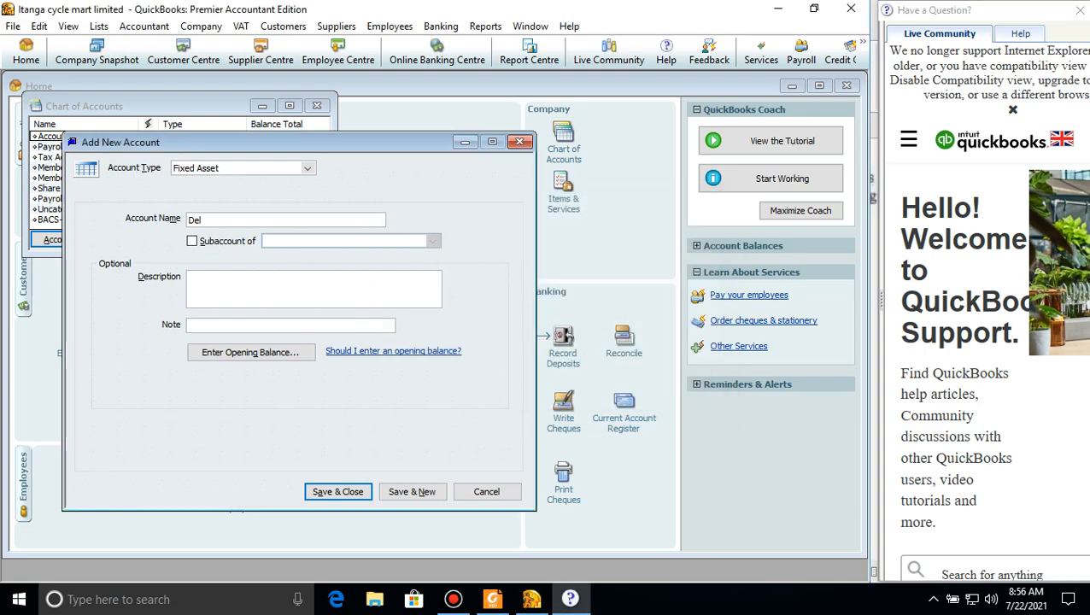
{"action": "type", "text": "ivery van"}
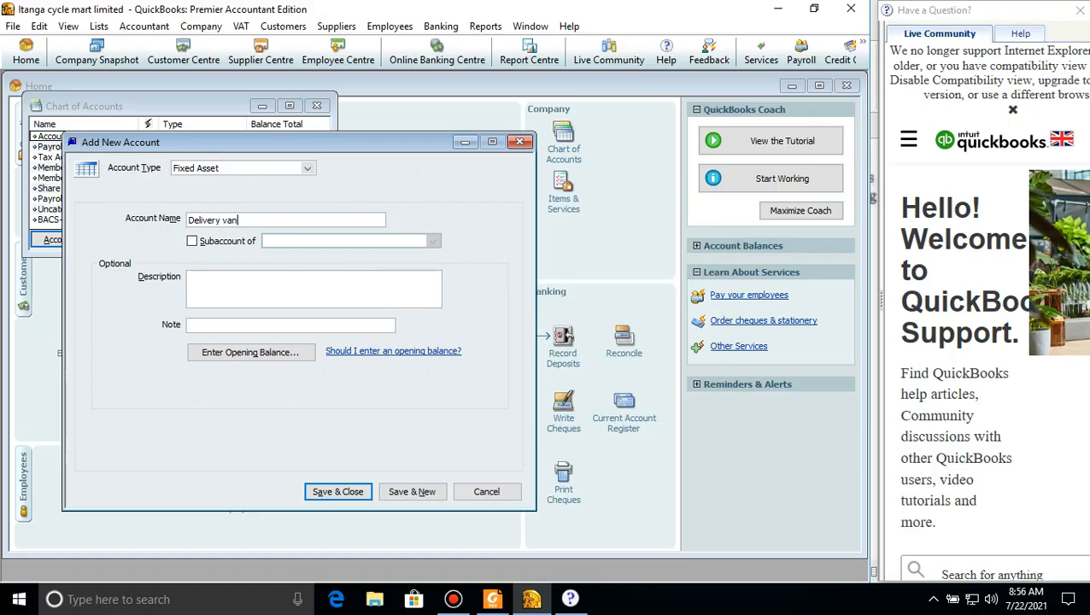
{"action": "left_click", "coordinate": [493, 599]}
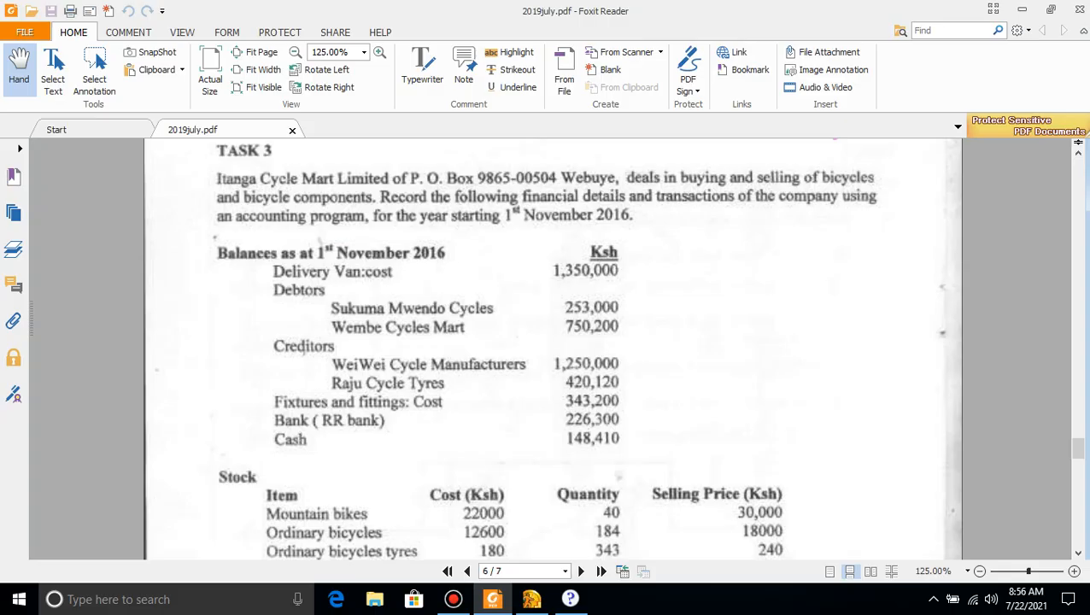
{"action": "left_click", "coordinate": [532, 599]}
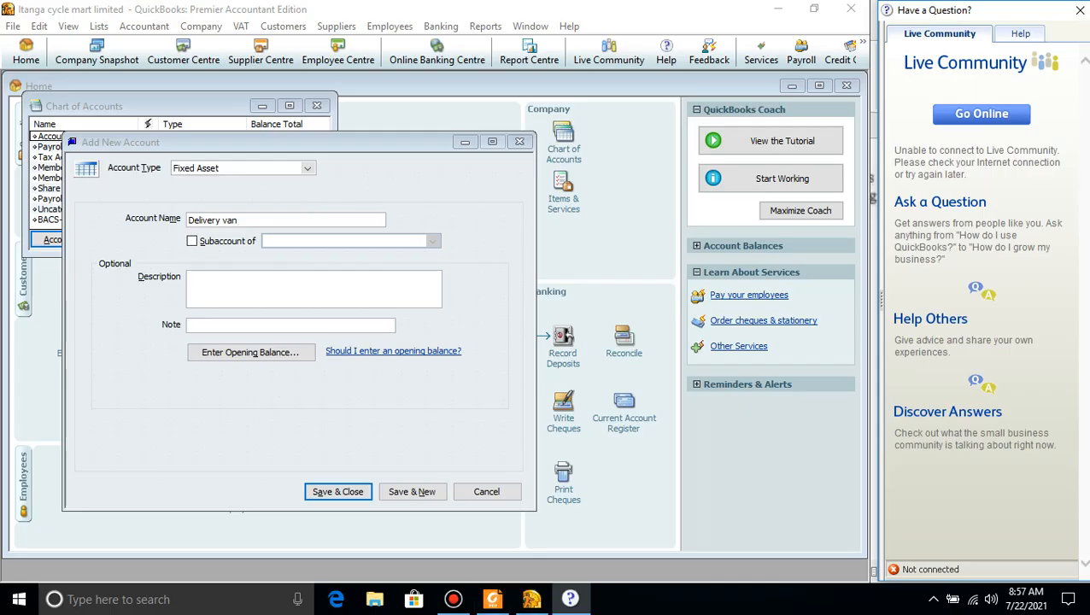
{"action": "left_click", "coordinate": [412, 491]}
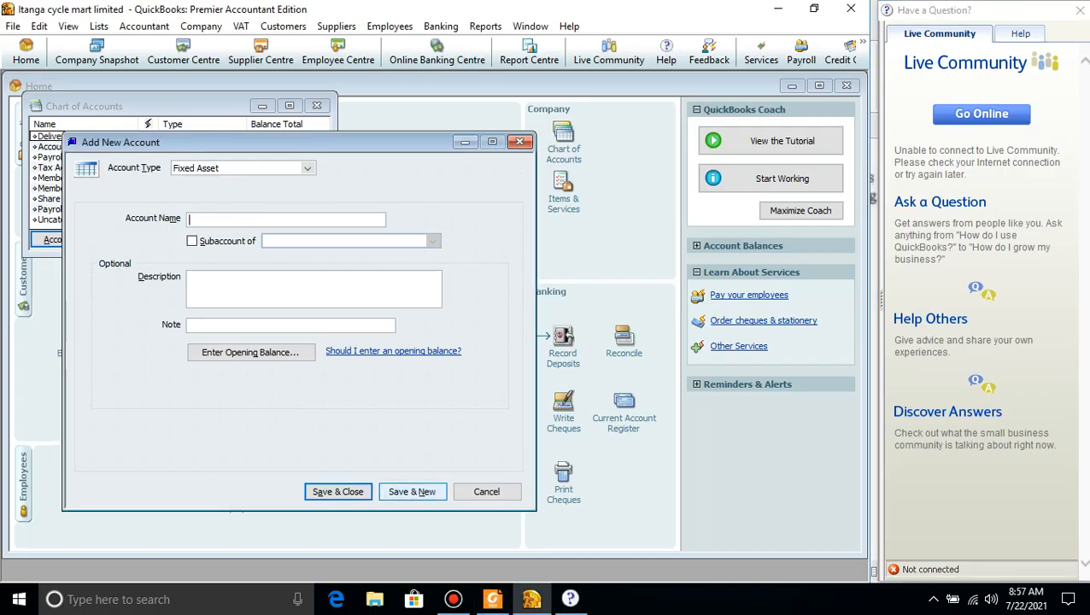
Name the new fixed asset account Cost and make it a subaccount of Delivery van, checking the exam paper for its balance
{"action": "type", "text": "Cost"}
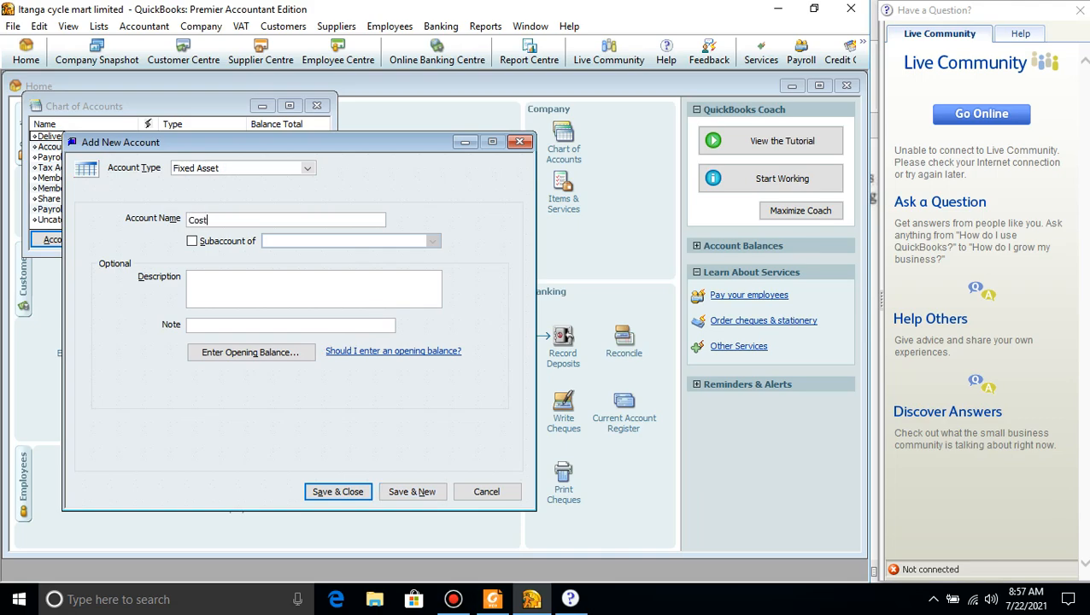
{"action": "left_click", "coordinate": [192, 241]}
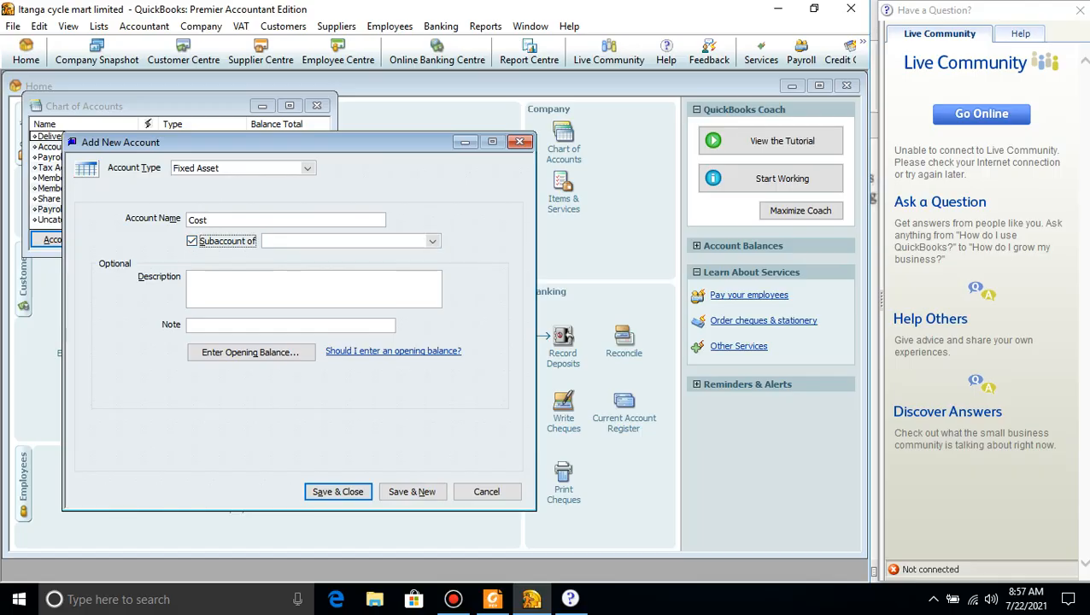
{"action": "left_click", "coordinate": [432, 241]}
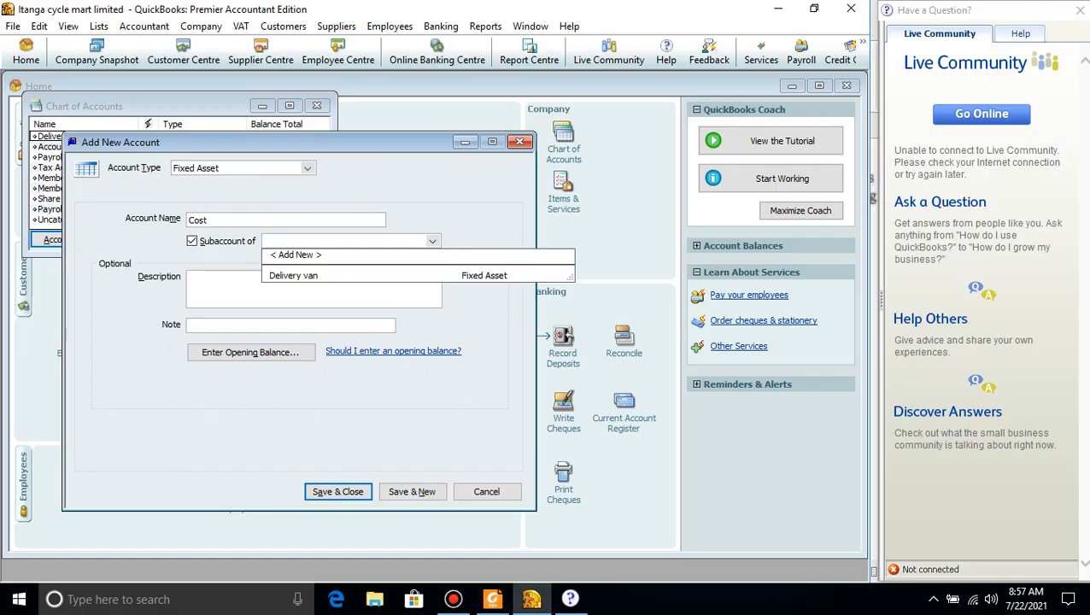
{"action": "left_click", "coordinate": [293, 275]}
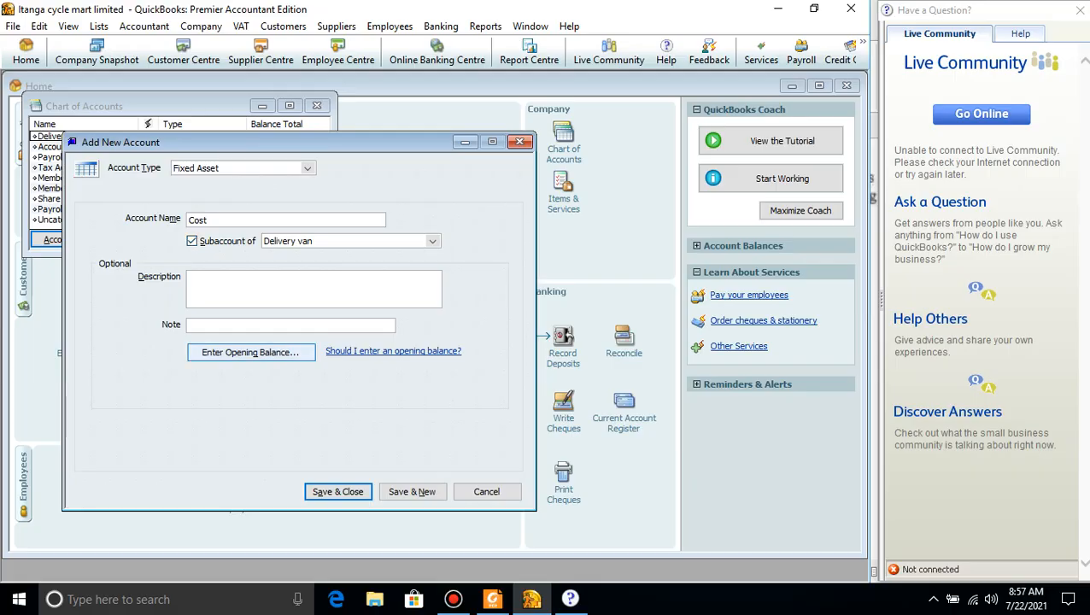
{"action": "key", "text": "alt+Tab"}
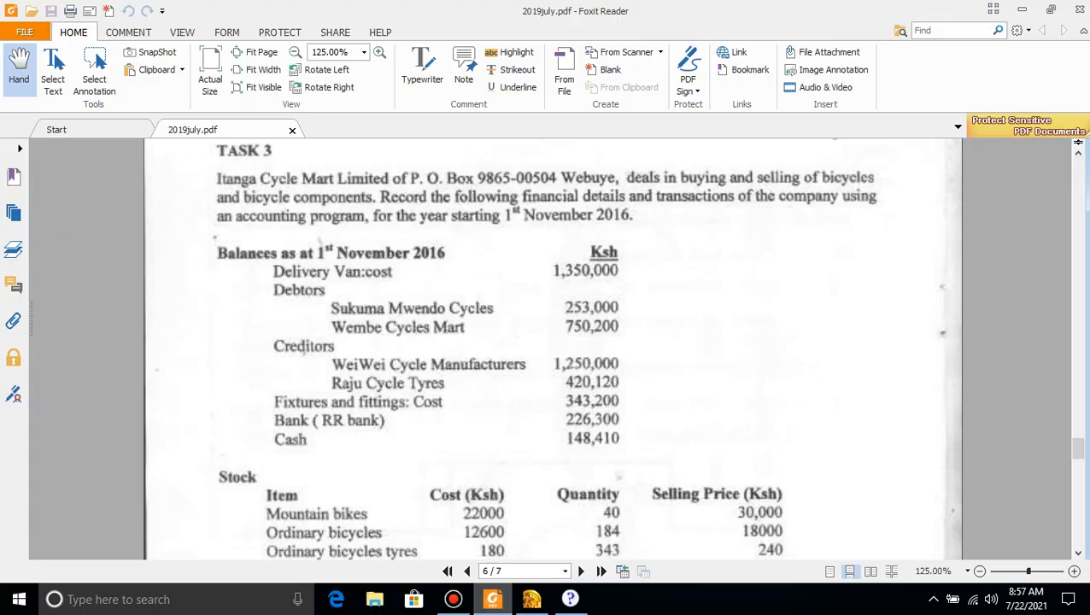
{"action": "key", "text": "alt+Tab"}
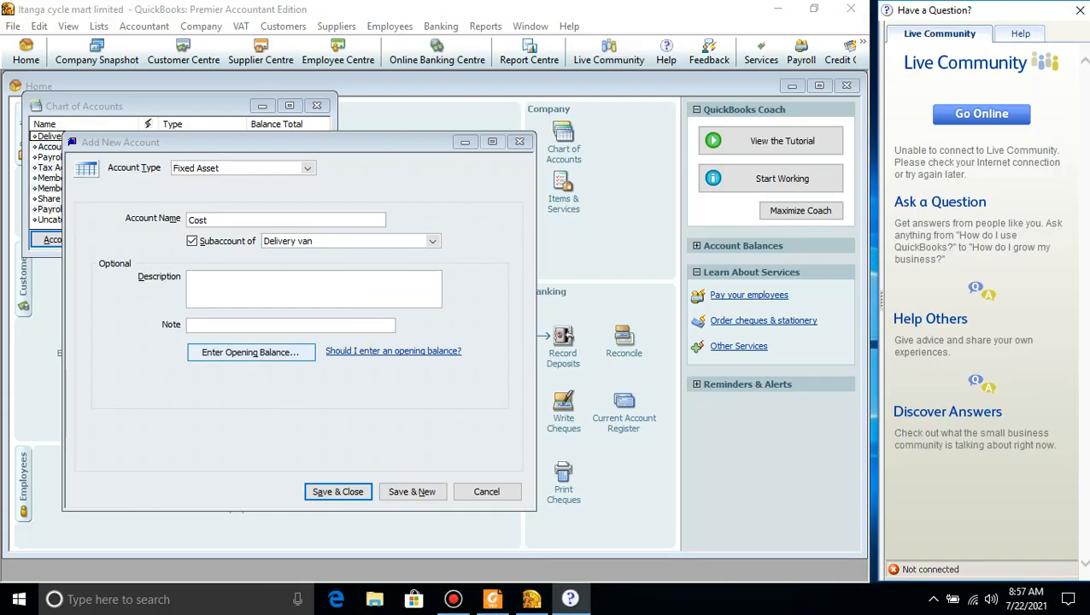
Enter an opening balance of 1350000 for the Cost subaccount, check the exam paper's balance date, and dismiss the script error
{"action": "left_click", "coordinate": [252, 353]}
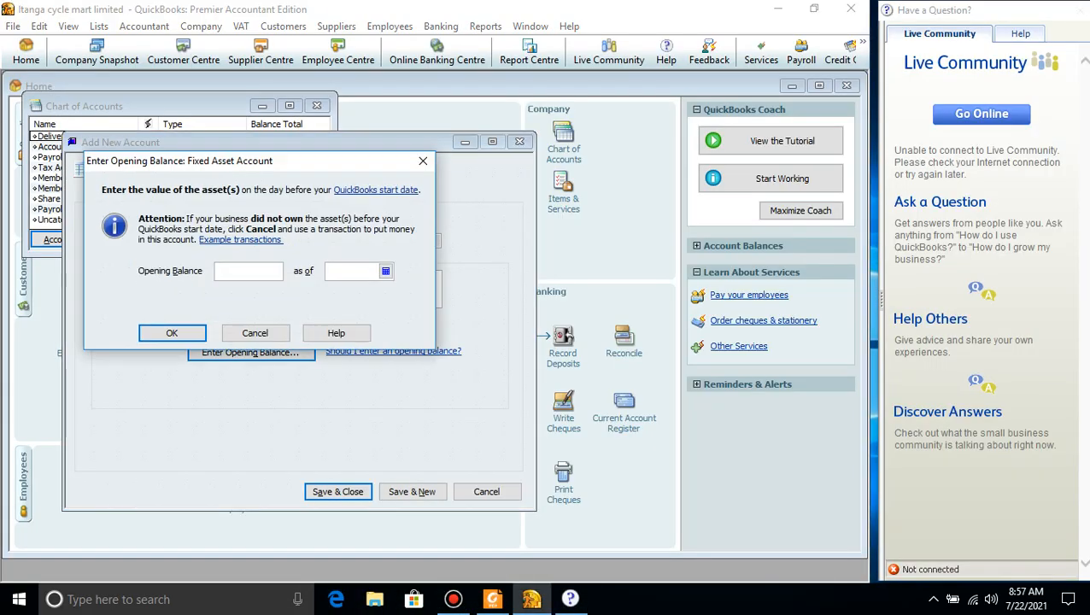
{"action": "type", "text": "1350"}
{"action": "key", "text": "BackSpace"}
{"action": "type", "text": "0000"}
{"action": "left_click", "coordinate": [493, 600]}
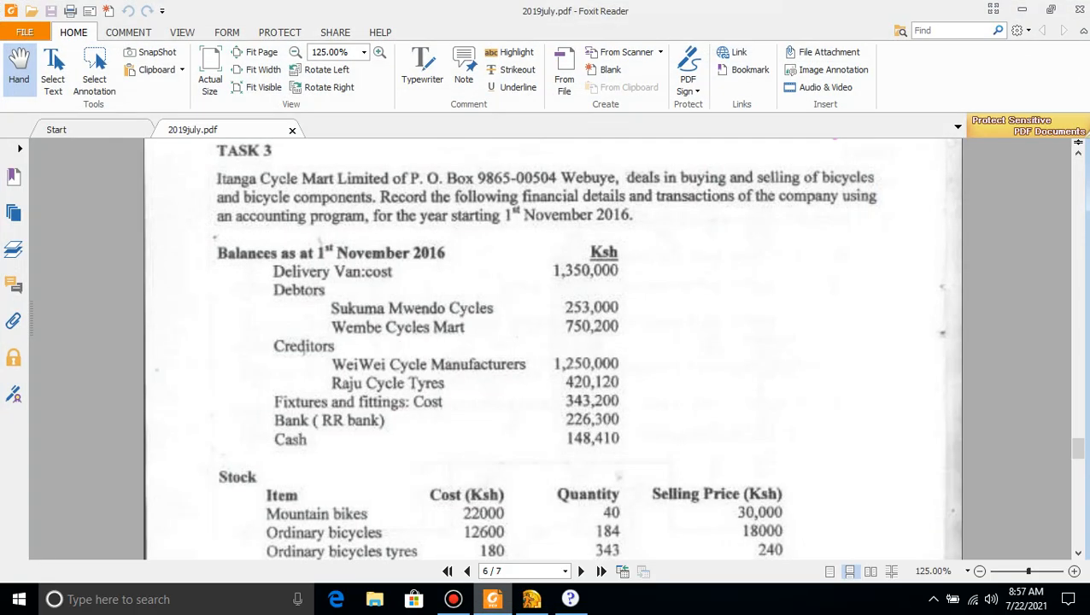
{"action": "left_click", "coordinate": [493, 600]}
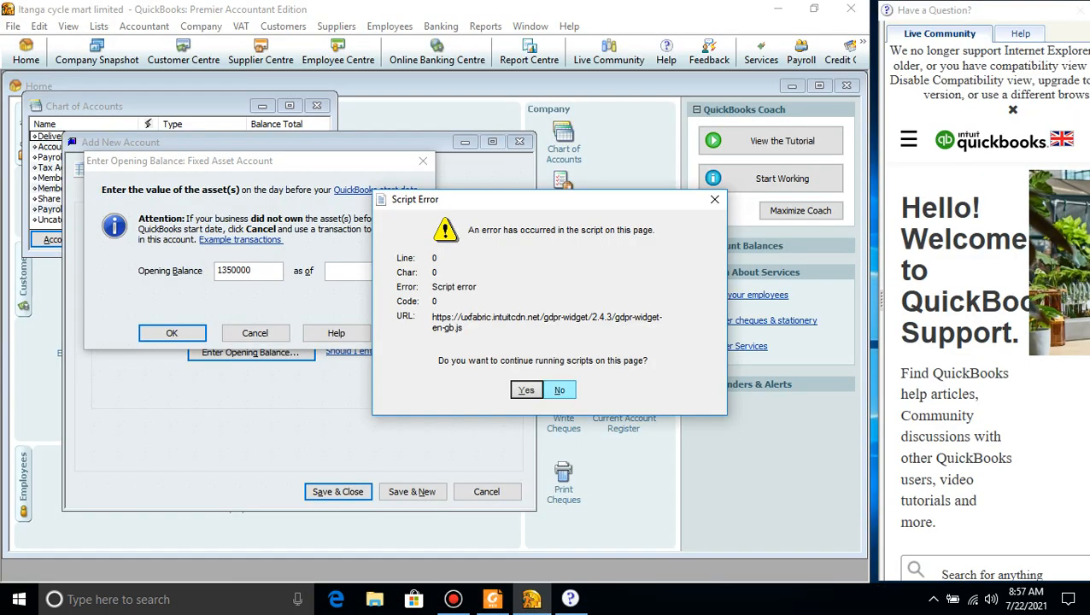
{"action": "key", "text": "Return"}
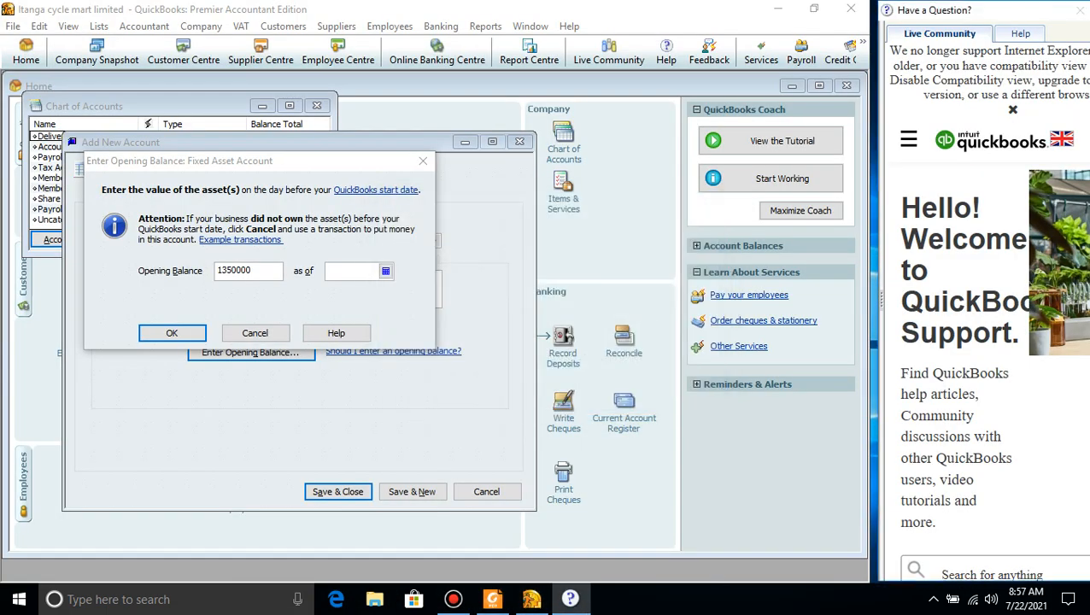
Date the opening balance 11/01/2016 and save and close the Cost subaccount
{"action": "left_click", "coordinate": [387, 271]}
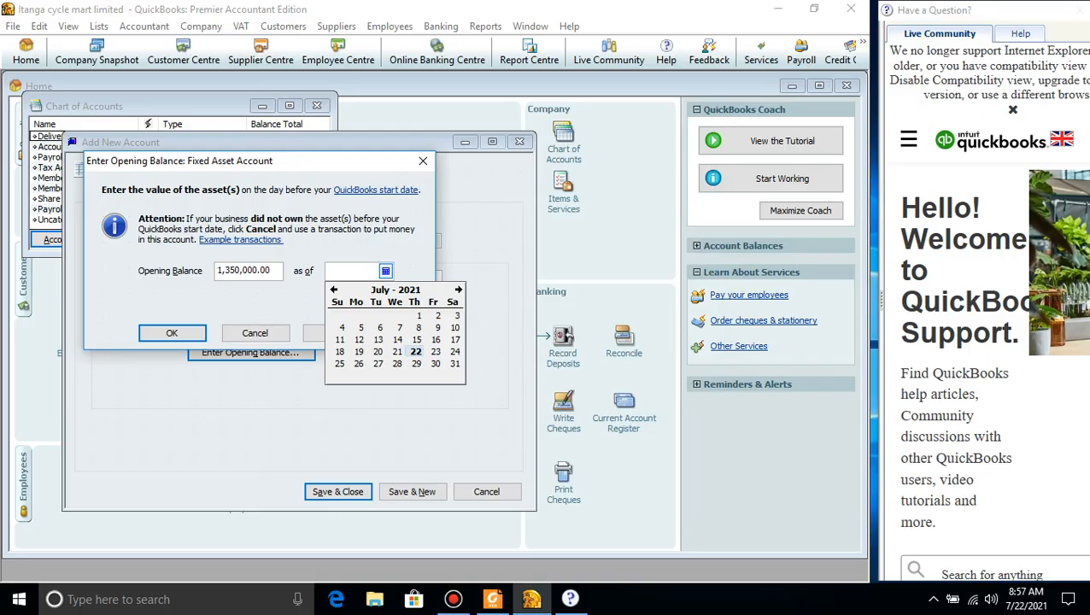
{"action": "left_click", "coordinate": [416, 352]}
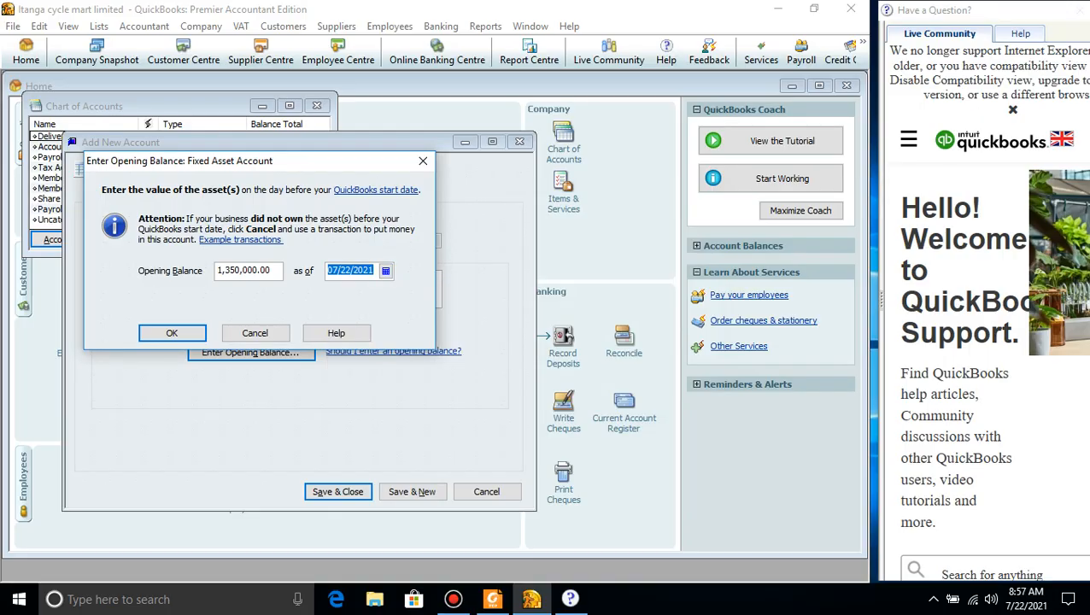
{"action": "key", "text": "End"}
{"action": "key", "text": "BackSpace"}
{"action": "key", "text": "BackSpace"}
{"action": "key", "text": "BackSpace"}
{"action": "key", "text": "BackSpace"}
{"action": "type", "text": "2016"}
{"action": "left_click", "coordinate": [338, 270]}
{"action": "key", "text": "BackSpace"}
{"action": "key", "text": "BackSpace"}
{"action": "type", "text": "11"}
{"action": "key", "text": "BackSpace"}
{"action": "key", "text": "BackSpace"}
{"action": "type", "text": "01"}
{"action": "left_click", "coordinate": [172, 333]}
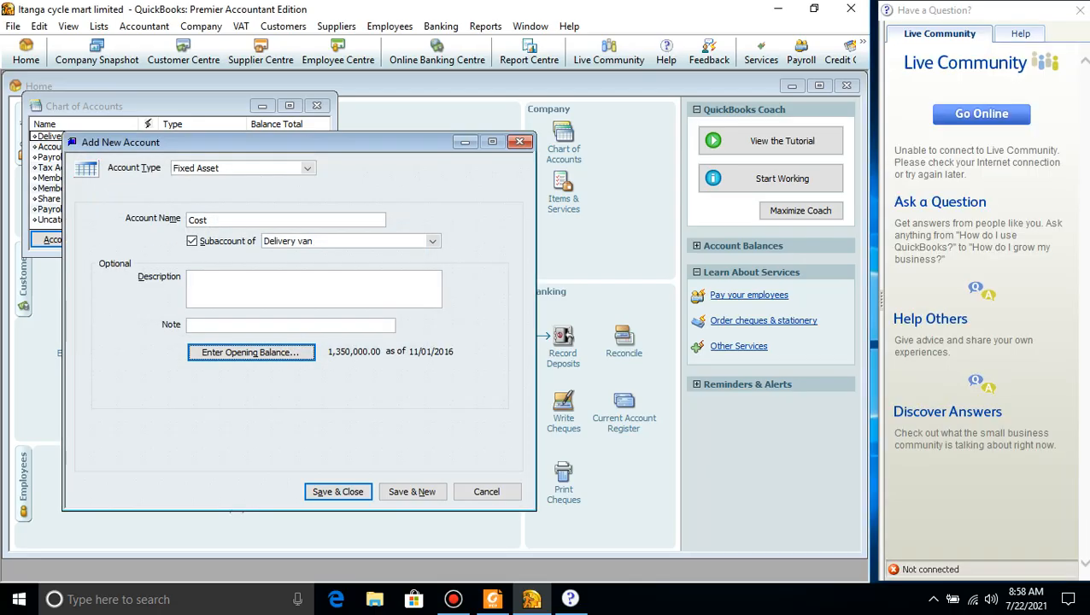
{"action": "left_click", "coordinate": [339, 492]}
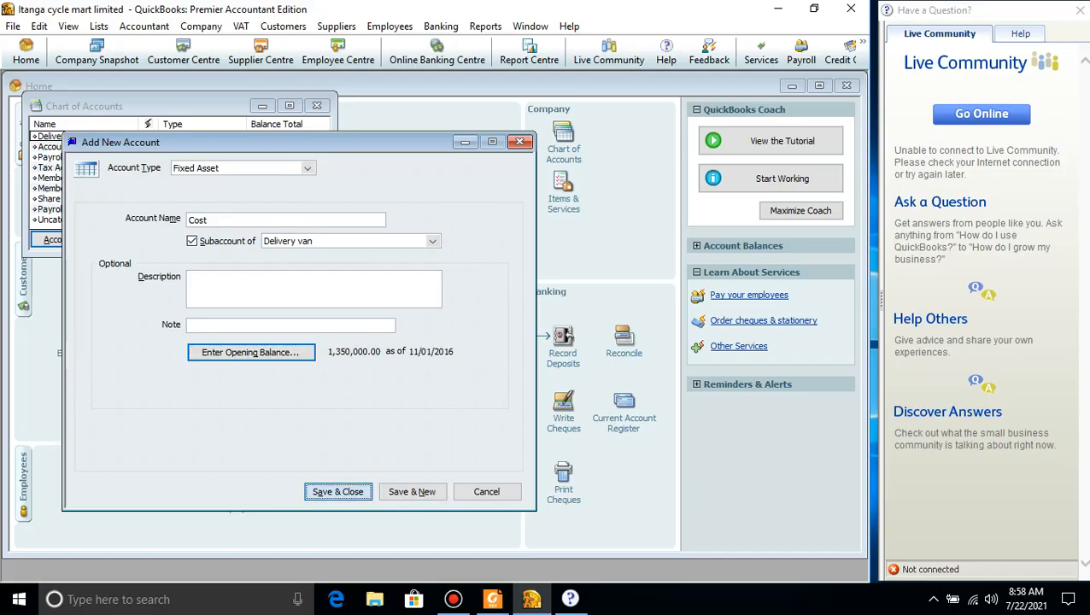
{"action": "left_click", "coordinate": [516, 280]}
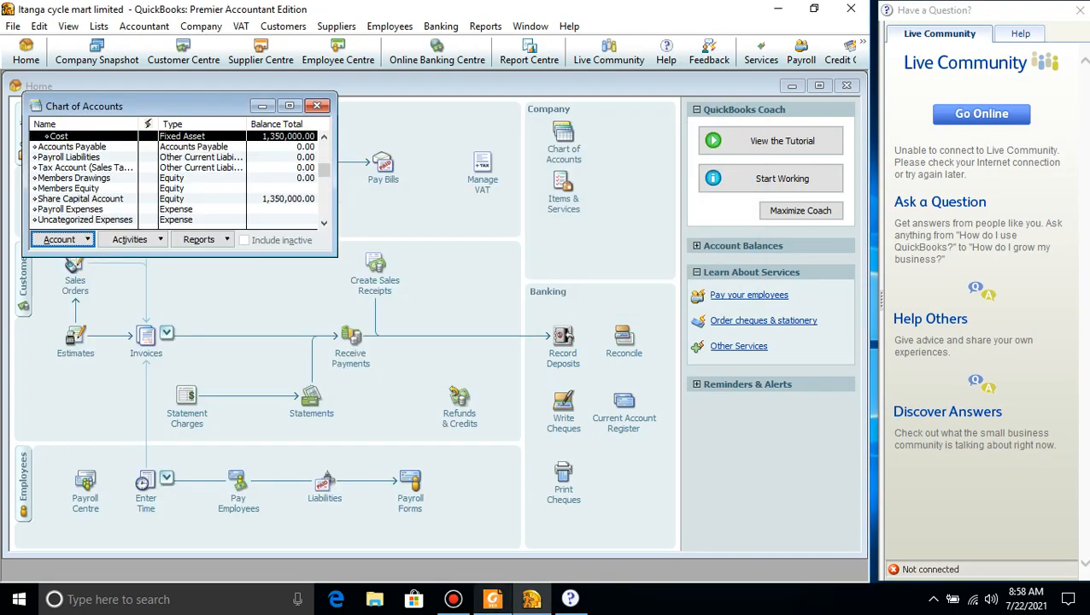
Check the debtors' balances in the exam paper, dismiss the script error in QuickBooks, and close the chart of accounts
{"action": "left_click", "coordinate": [492, 599]}
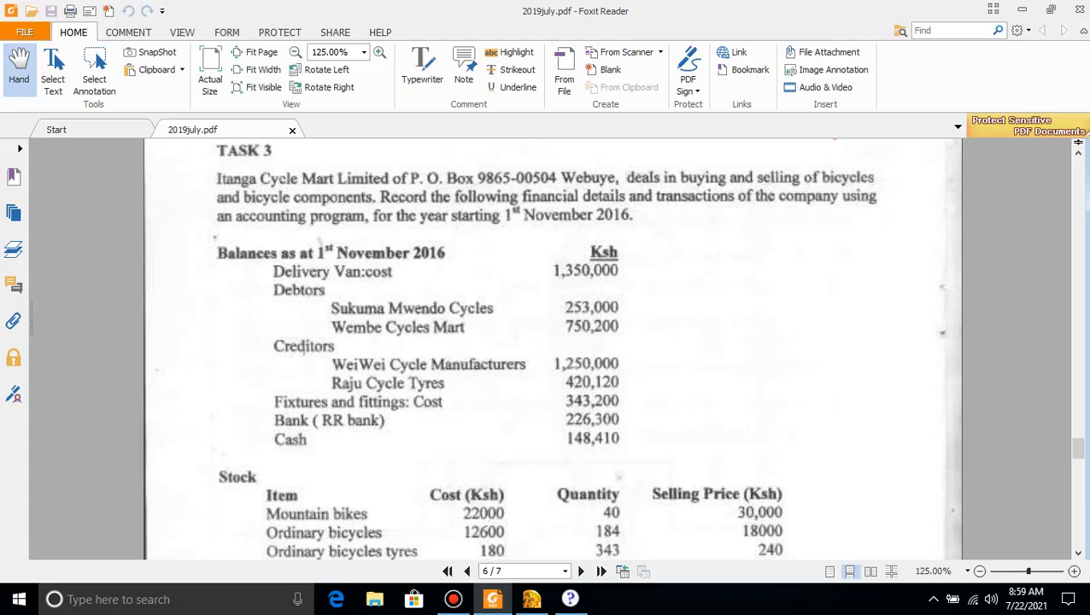
{"action": "left_click", "coordinate": [531, 599]}
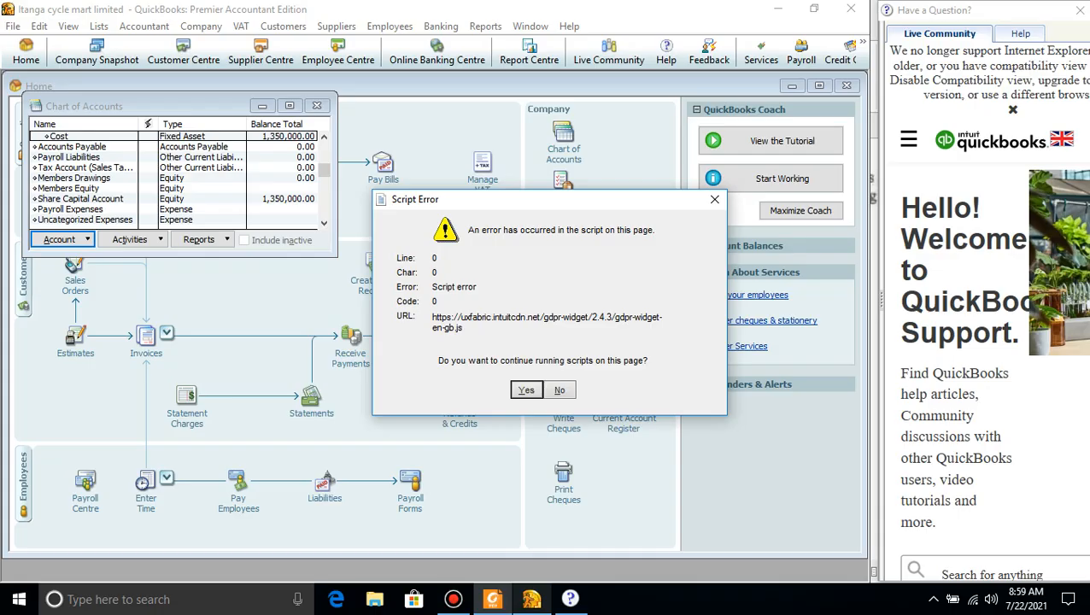
{"action": "left_click", "coordinate": [715, 199]}
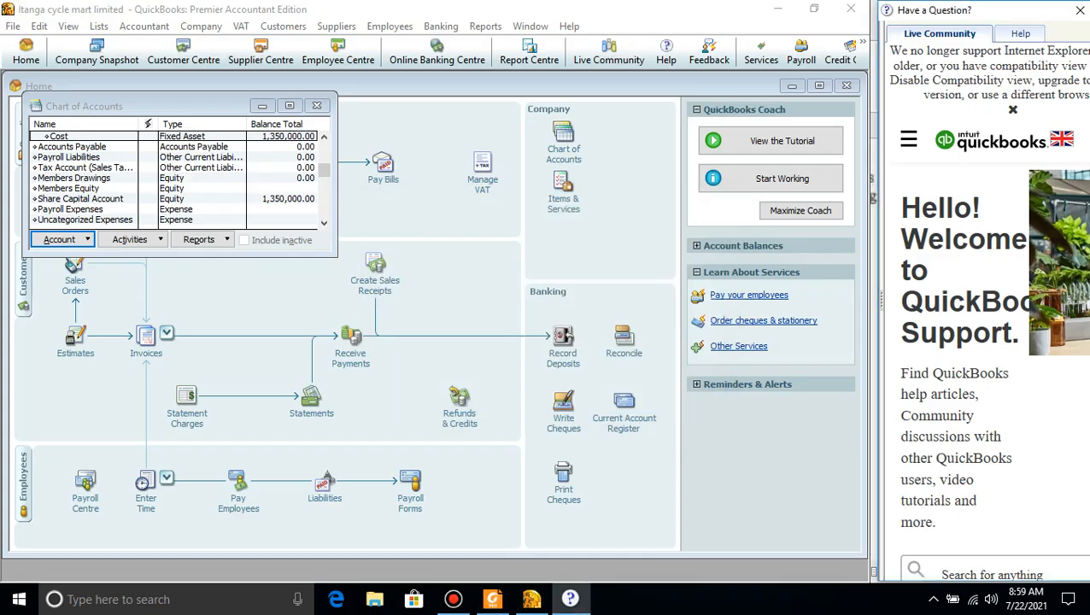
{"action": "left_click", "coordinate": [290, 106]}
{"action": "left_click", "coordinate": [317, 105]}
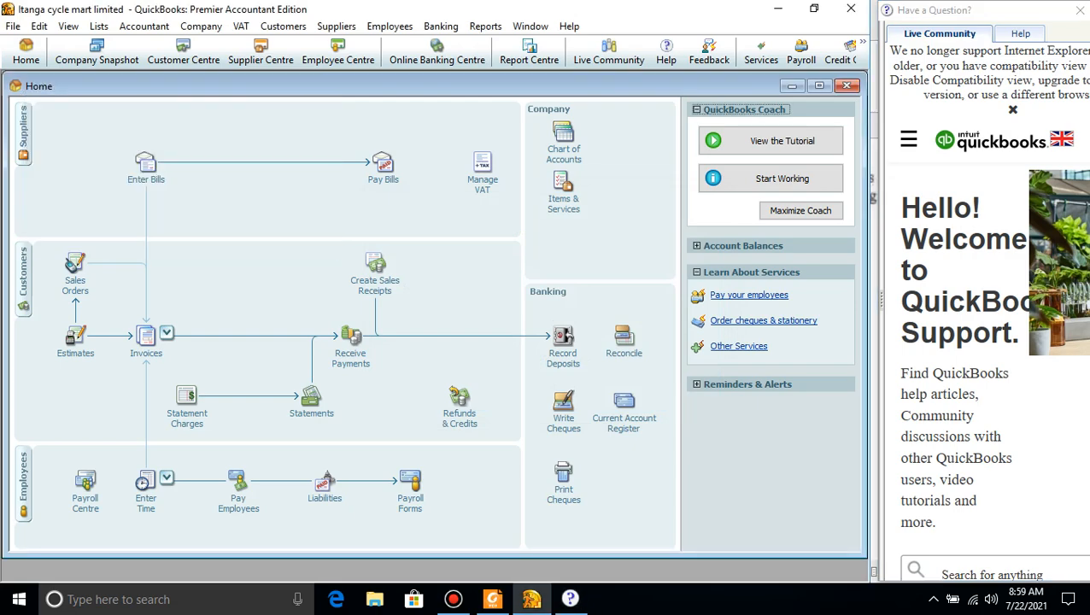
Create a new customer record named Sukuma Mwendo cylces, dismissing the script error and closing the Live Community panel
{"action": "left_click", "coordinate": [23, 279]}
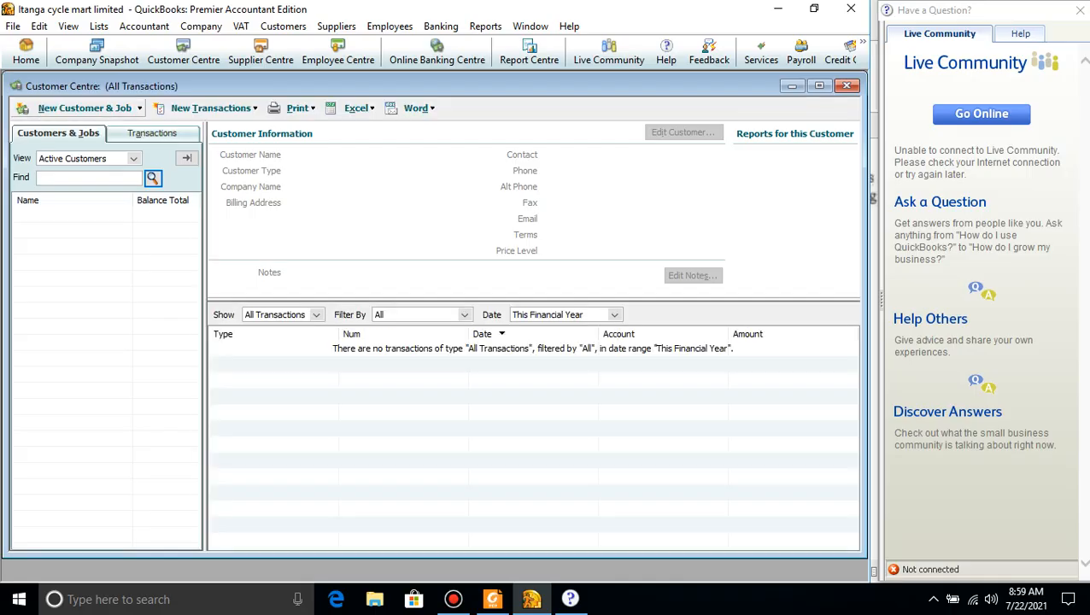
{"action": "left_click", "coordinate": [85, 107]}
{"action": "left_click", "coordinate": [68, 126]}
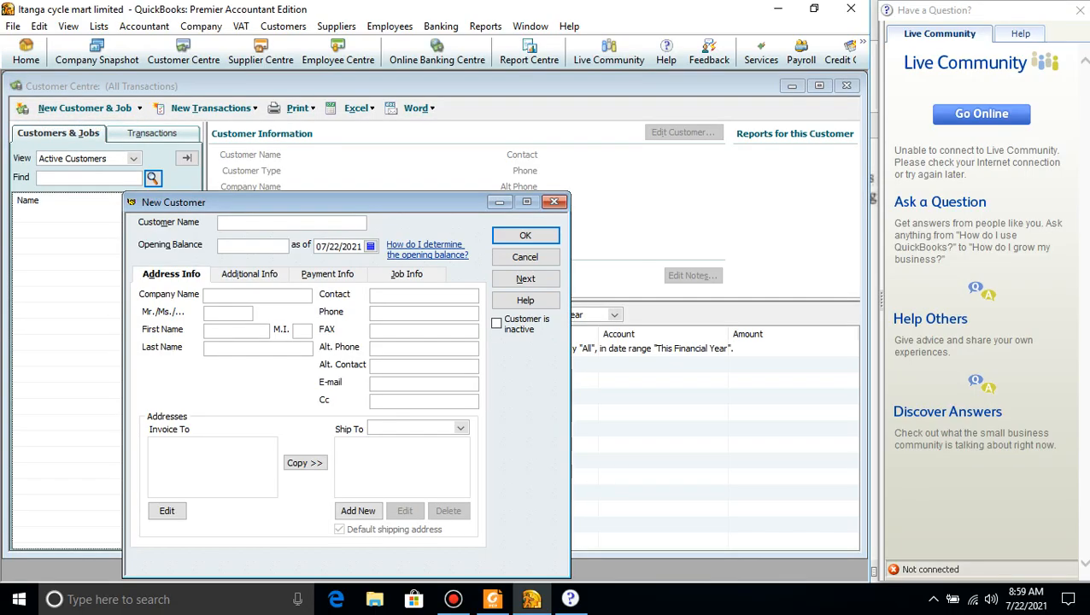
{"action": "type", "text": "Sukuma"}
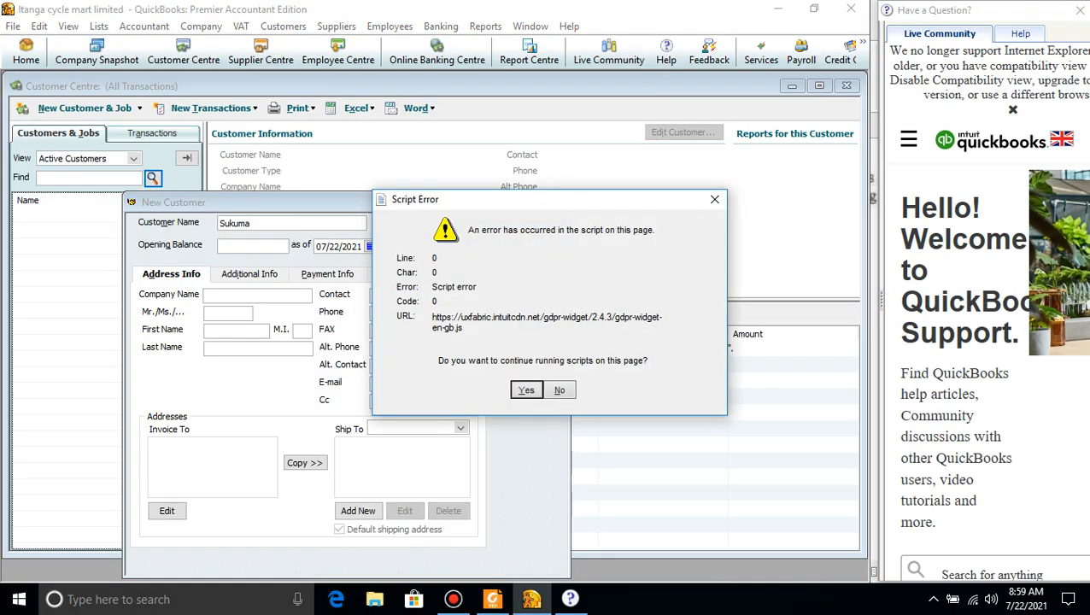
{"action": "left_click", "coordinate": [526, 389]}
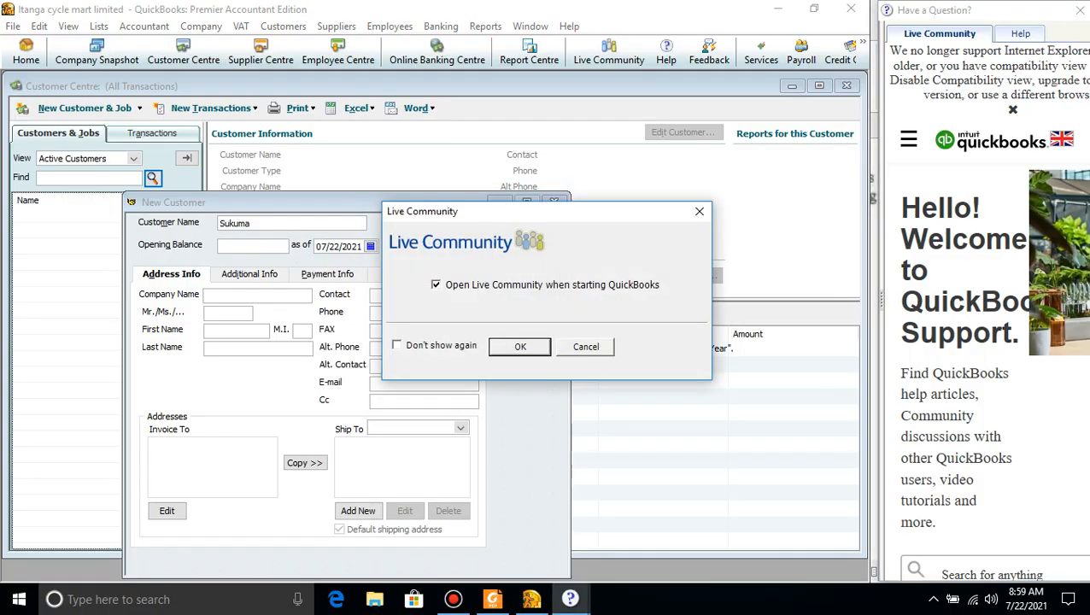
{"action": "left_click", "coordinate": [520, 347]}
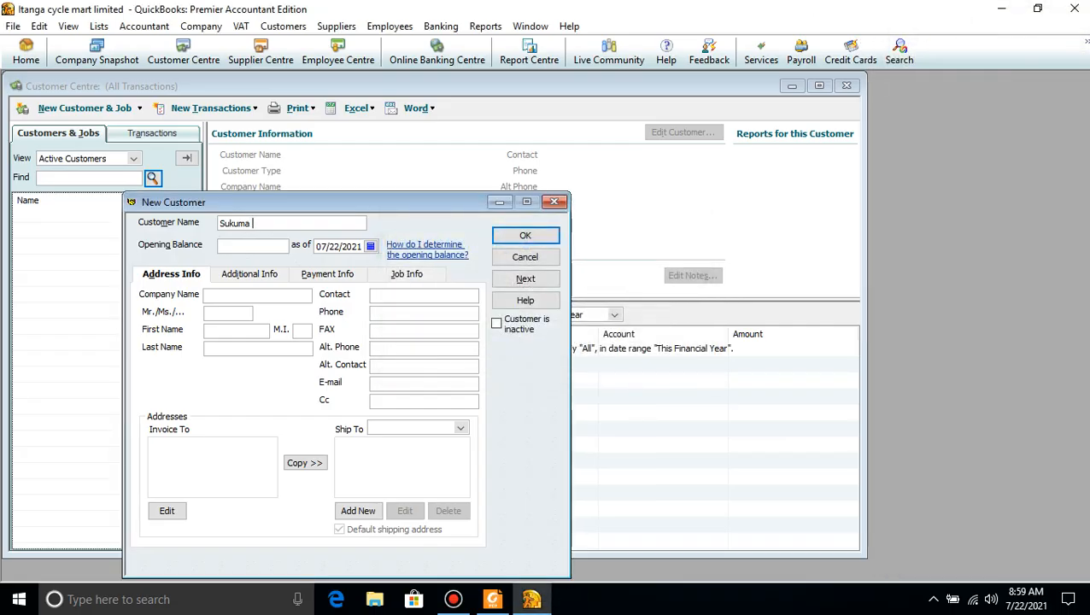
{"action": "type", "text": "Mwendo cylces"}
Check the first debtor's balance in the exam paper and enter 253000 as the customer's opening balance
{"action": "left_click", "coordinate": [493, 599]}
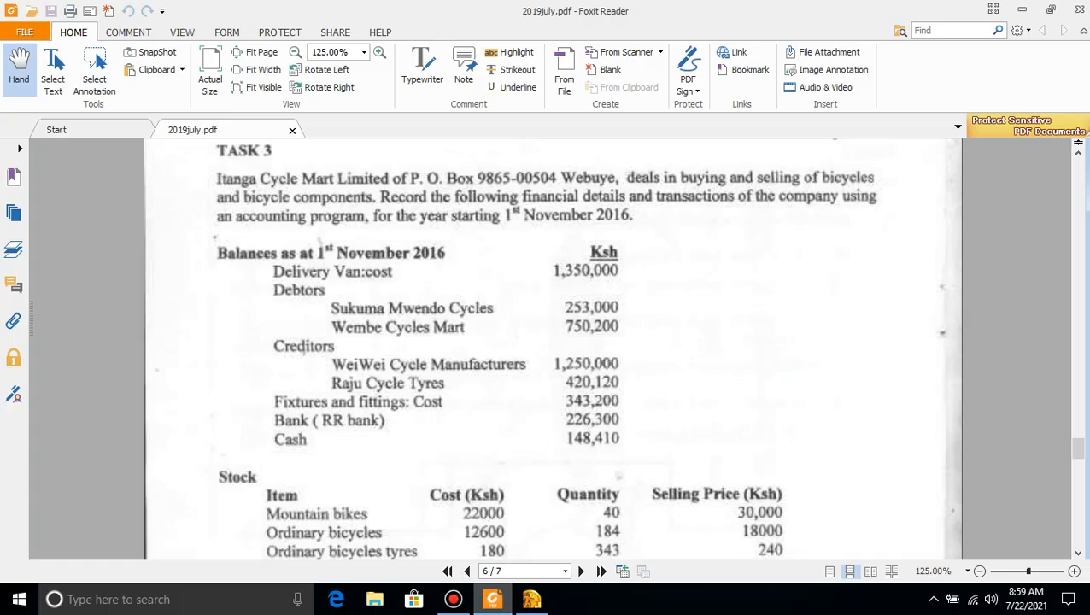
{"action": "left_click", "coordinate": [493, 600]}
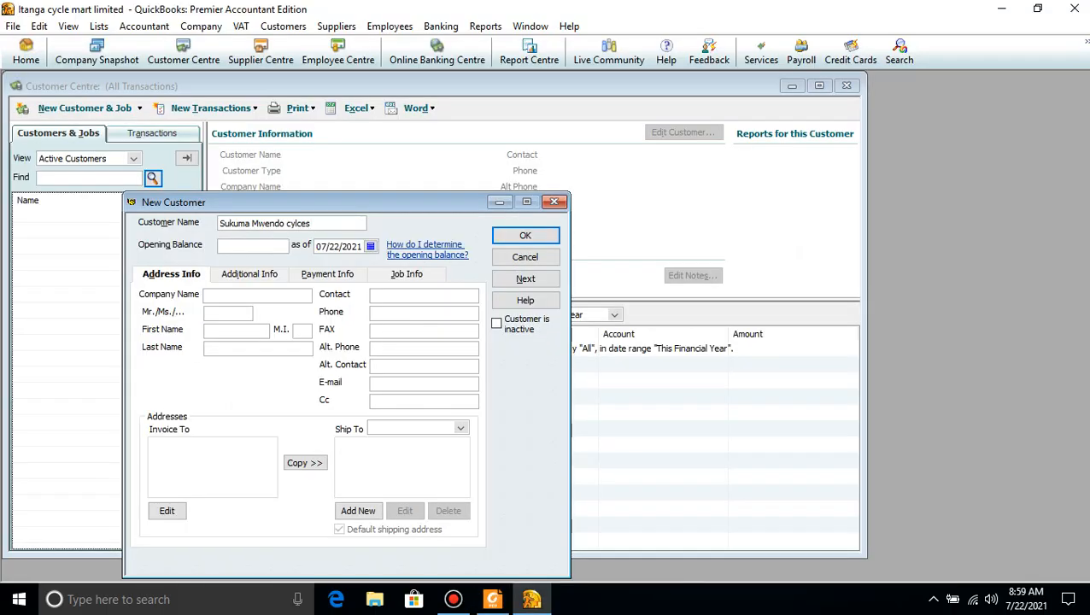
{"action": "type", "text": "253"}
{"action": "type", "text": "000"}
Date the Sukuma Mwendo cylces opening balance 11/01/2016 and save the customer, accepting the past-dated transaction
{"action": "key", "text": "Tab"}
{"action": "key", "text": "BackSpace"}
{"action": "key", "text": "BackSpace"}
{"action": "type", "text": "16"}
{"action": "key", "text": "BackSpace"}
{"action": "key", "text": "BackSpace"}
{"action": "type", "text": "01"}
{"action": "key", "text": "Left"}
{"action": "key", "text": "Left"}
{"action": "key", "text": "Left"}
{"action": "key", "text": "BackSpace"}
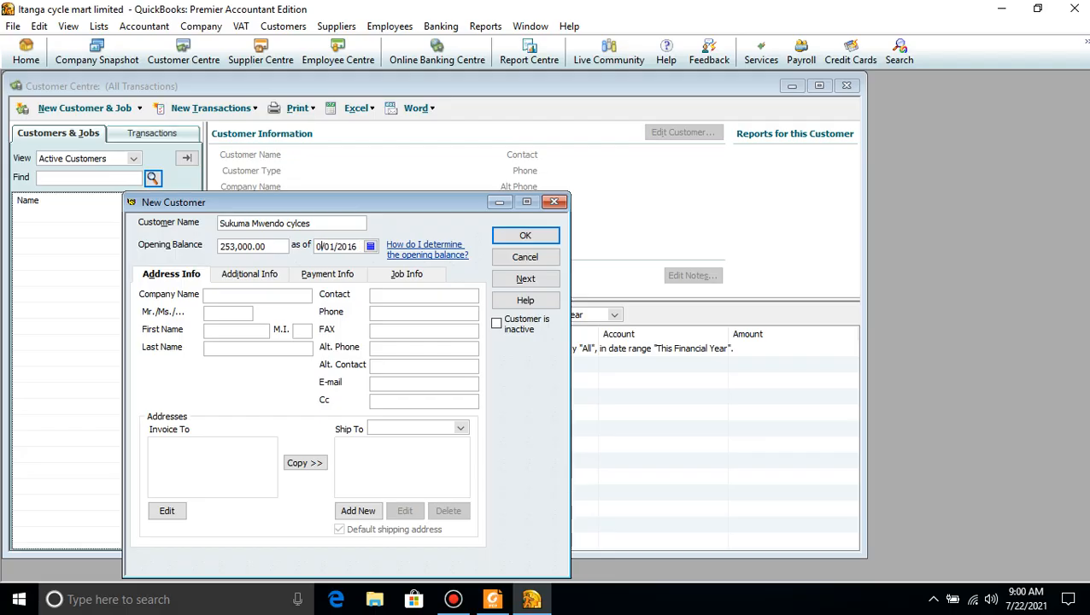
{"action": "key", "text": "BackSpace"}
{"action": "type", "text": "11"}
{"action": "key", "text": "Return"}
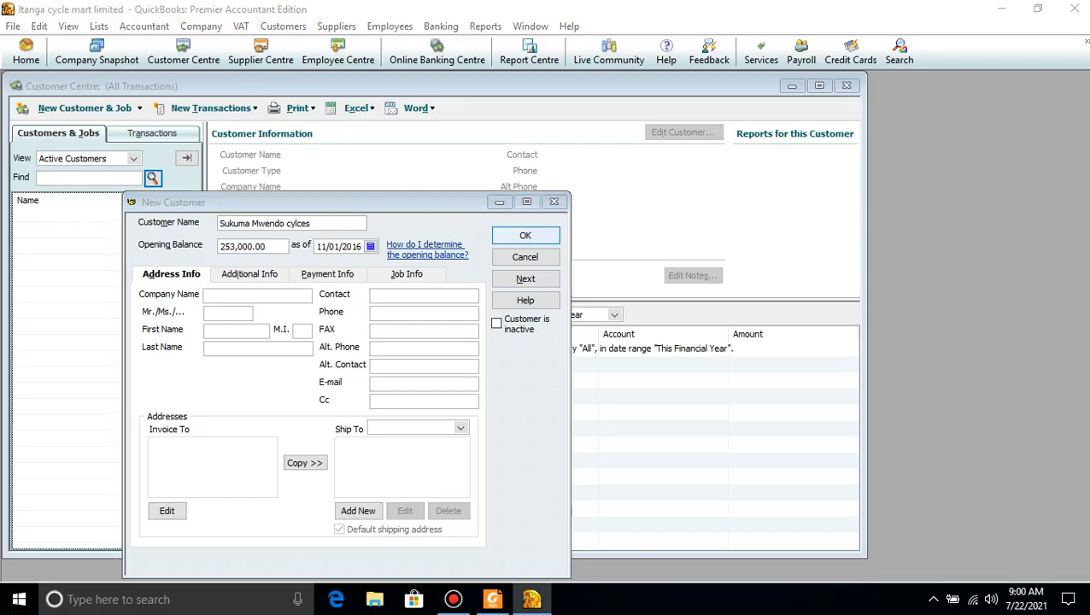
{"action": "key", "text": "Return"}
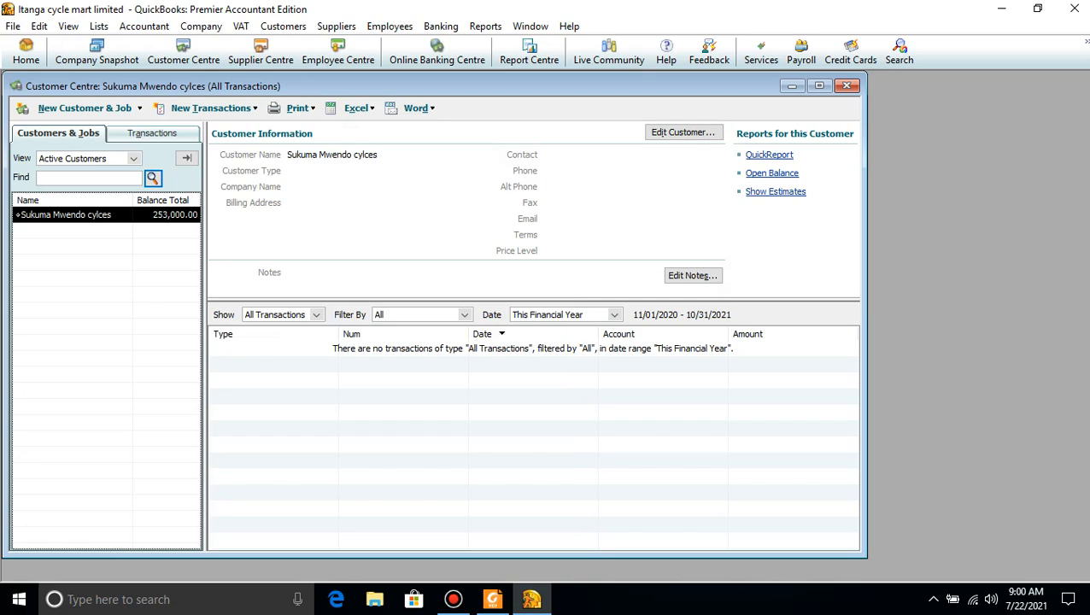
Show the balance details for Sukuma Mwendo cylces and maximize the Customer Centre window
{"action": "left_click", "coordinate": [152, 133]}
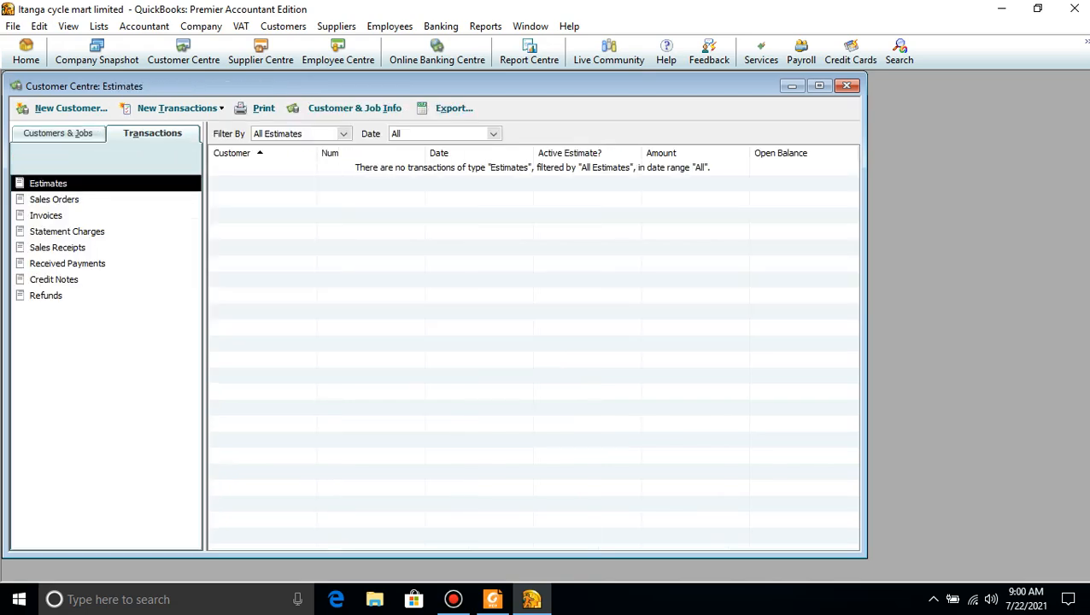
{"action": "left_click", "coordinate": [58, 134]}
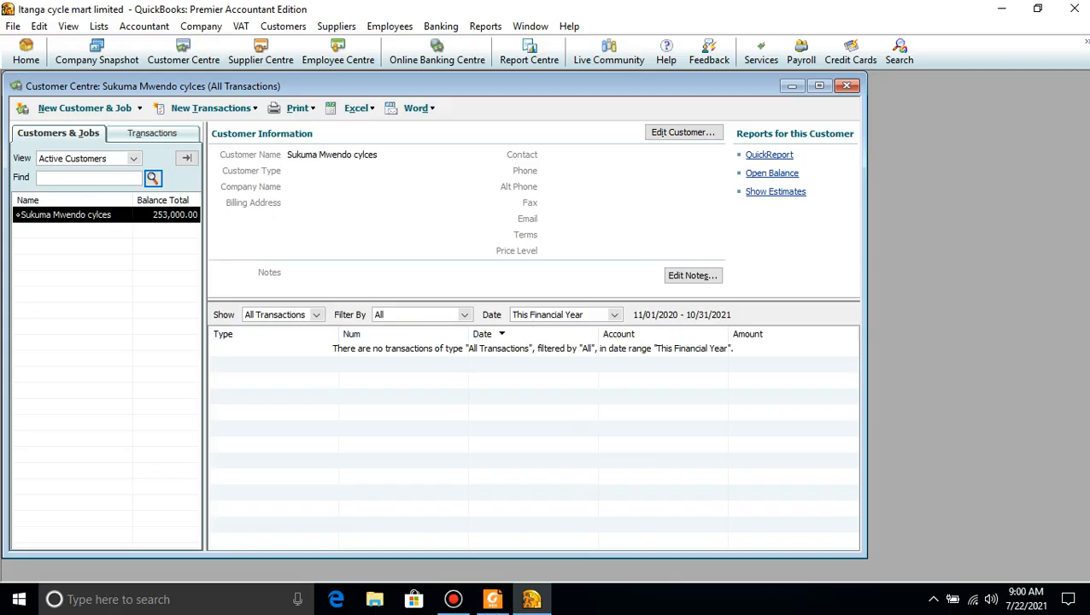
{"action": "left_click", "coordinate": [282, 314]}
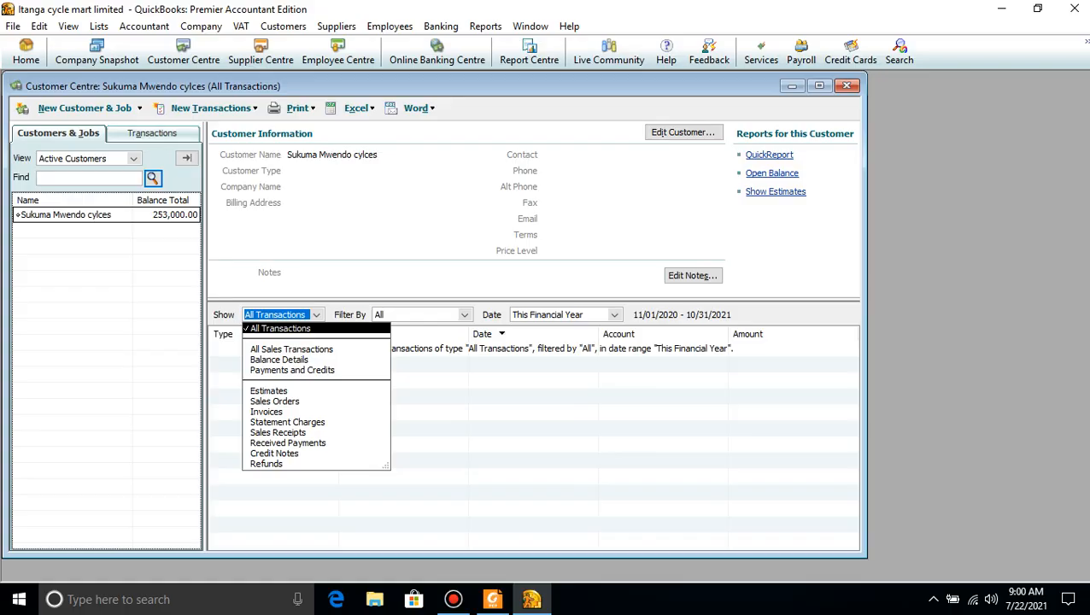
{"action": "left_click", "coordinate": [278, 358]}
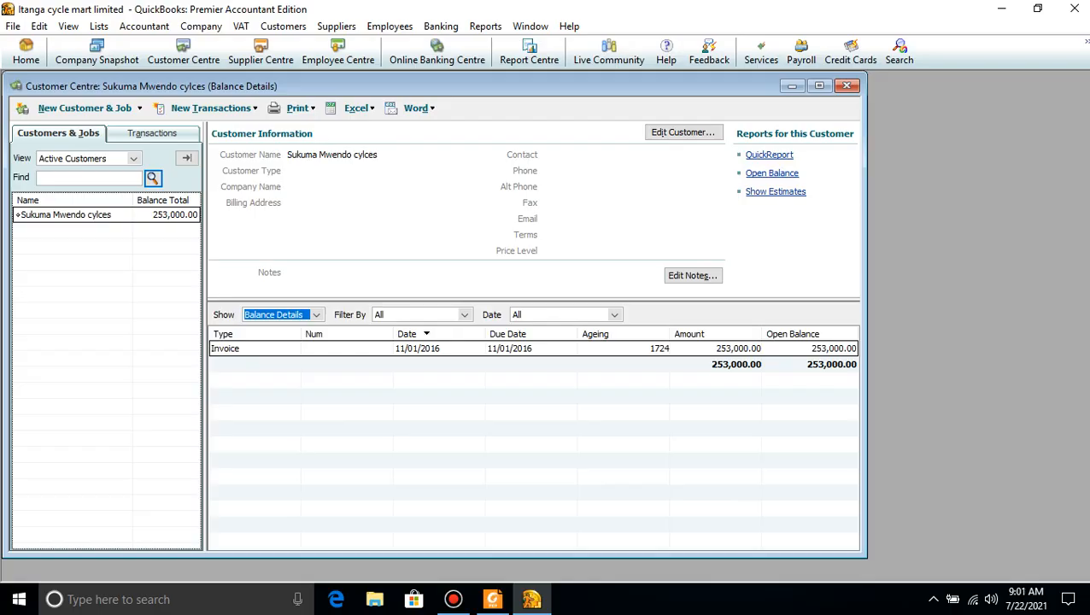
{"action": "left_click", "coordinate": [819, 85]}
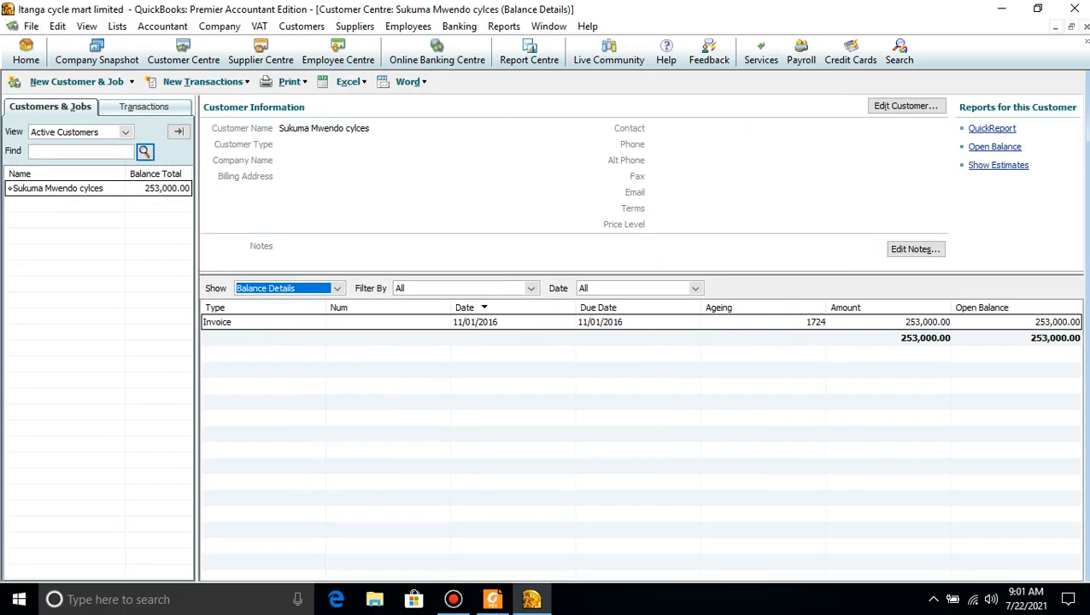
Check the second debtor in the exam paper and create a new customer record named Wembe cylces mart
{"action": "left_click", "coordinate": [493, 600]}
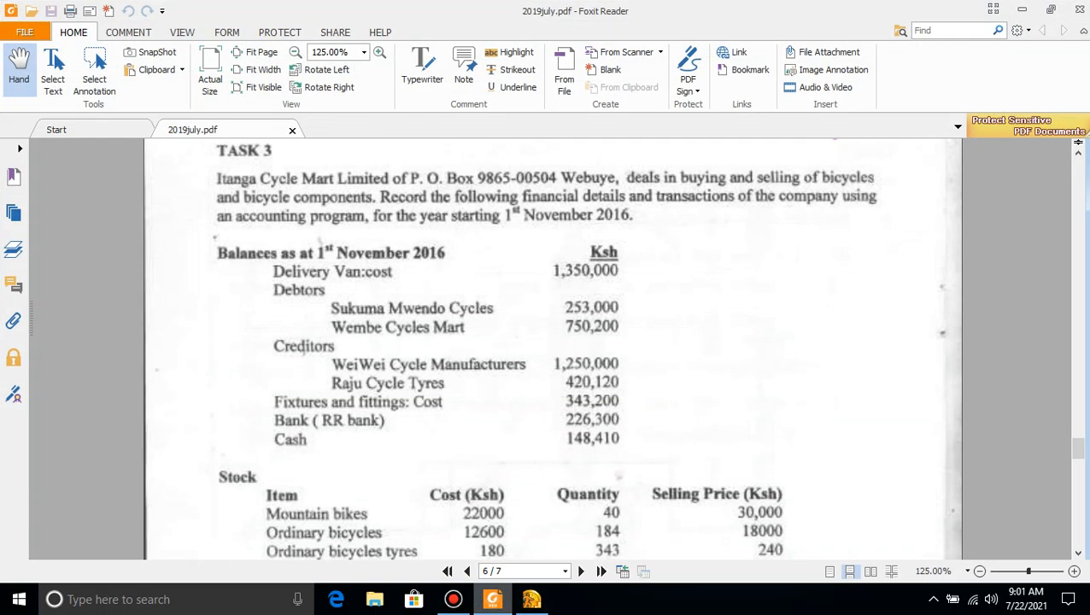
{"action": "left_click", "coordinate": [493, 600]}
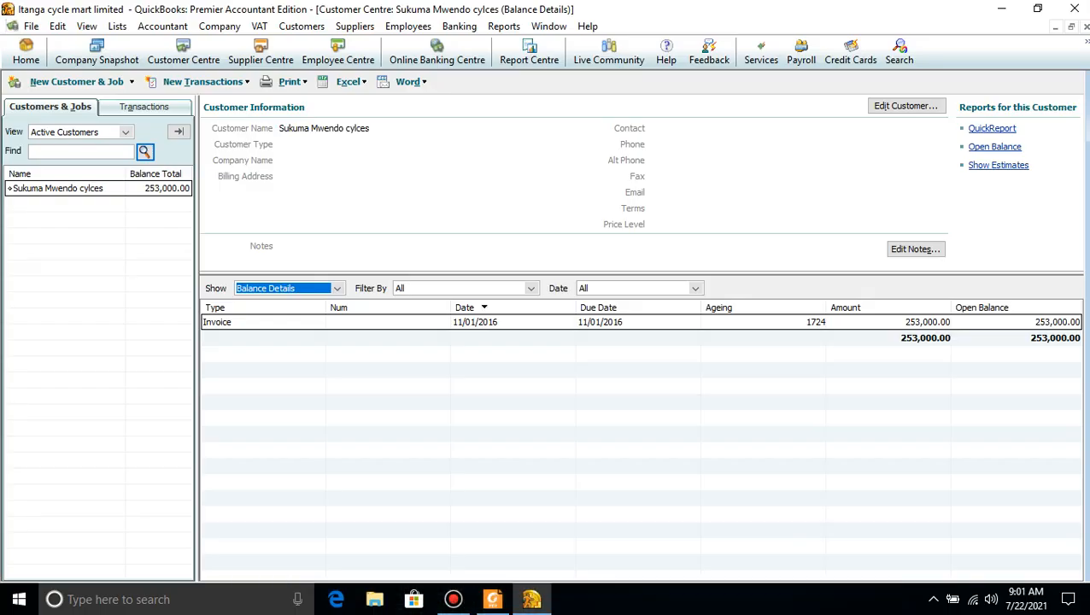
{"action": "left_click", "coordinate": [76, 81]}
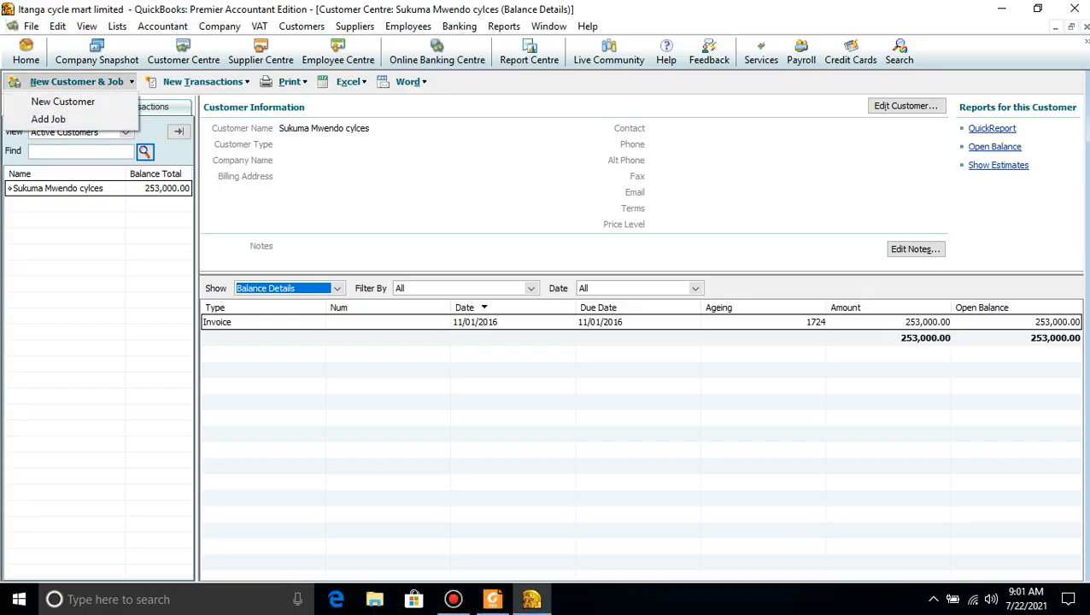
{"action": "left_click", "coordinate": [52, 101]}
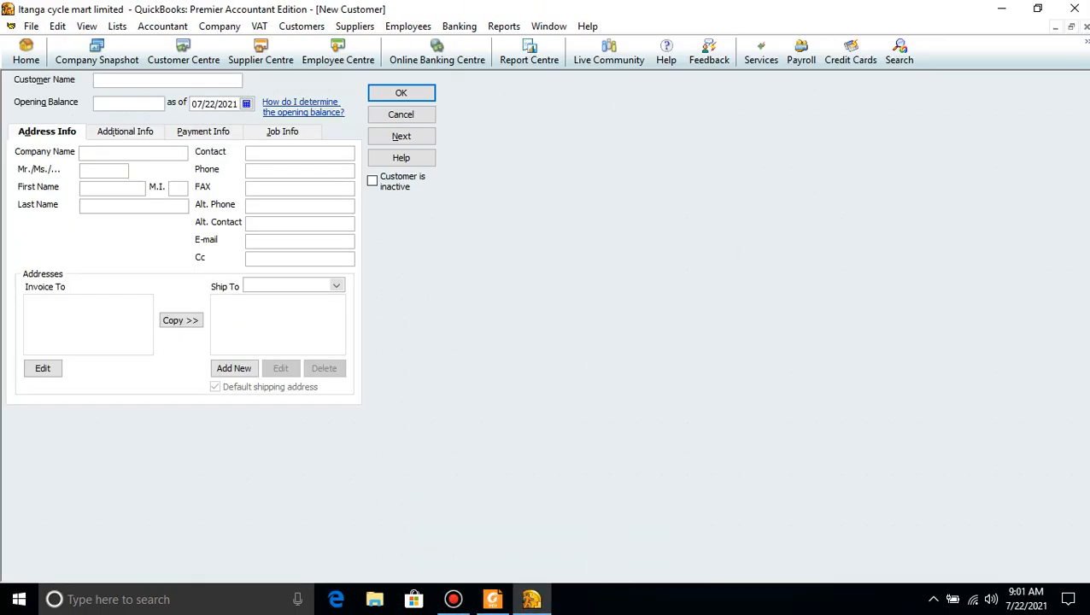
{"action": "type", "text": "Wembe cylces mart"}
Look up the second debtor's balance in the exam paper and enter 750200 as the opening balance
{"action": "left_click", "coordinate": [493, 599]}
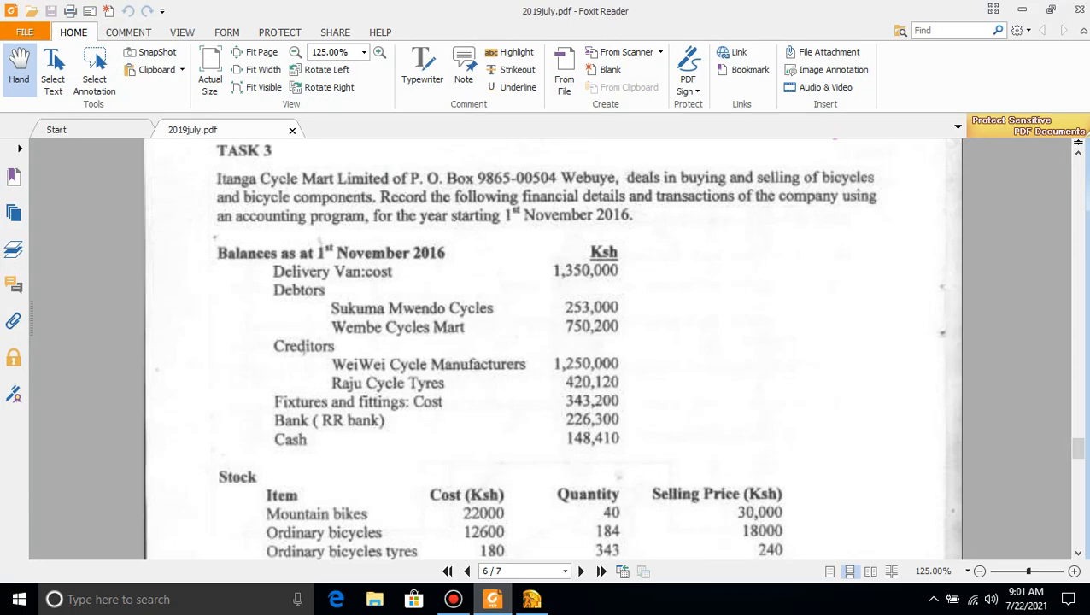
{"action": "left_click", "coordinate": [493, 599]}
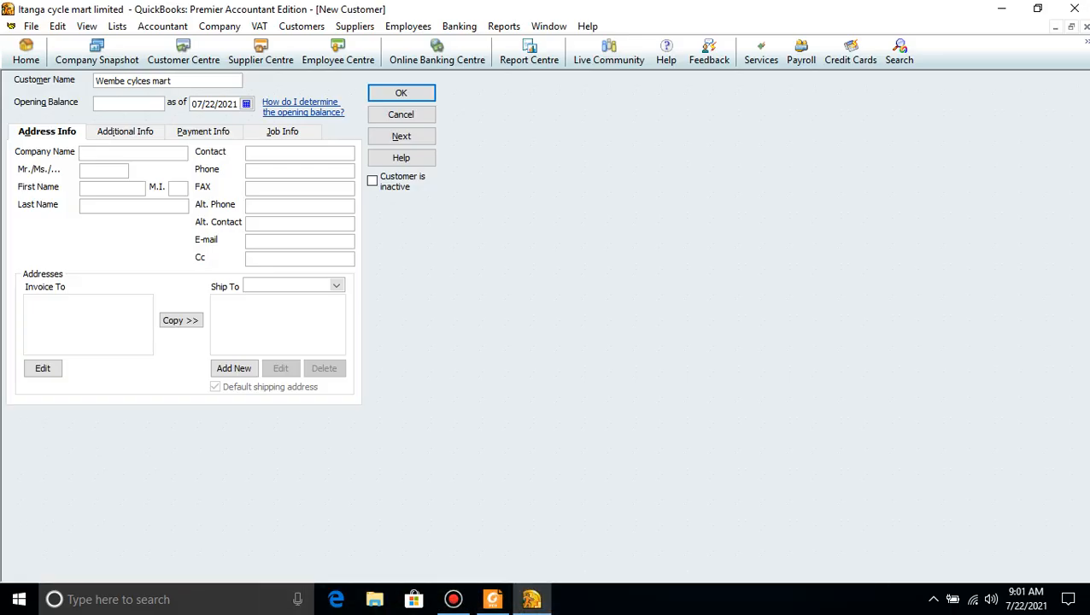
{"action": "key", "text": "Tab"}
{"action": "type", "text": "750"}
{"action": "type", "text": "200"}
Date the Wembe cylces mart opening balance 11/01/2016 and save the customer, accepting the past-dated transaction
{"action": "key", "text": "Tab"}
{"action": "key", "text": "BackSpace"}
{"action": "key", "text": "BackSpace"}
{"action": "type", "text": "16"}
{"action": "key", "text": "BackSpace"}
{"action": "key", "text": "BackSpace"}
{"action": "type", "text": "01"}
{"action": "key", "text": "BackSpace"}
{"action": "key", "text": "BackSpace"}
{"action": "type", "text": "11"}
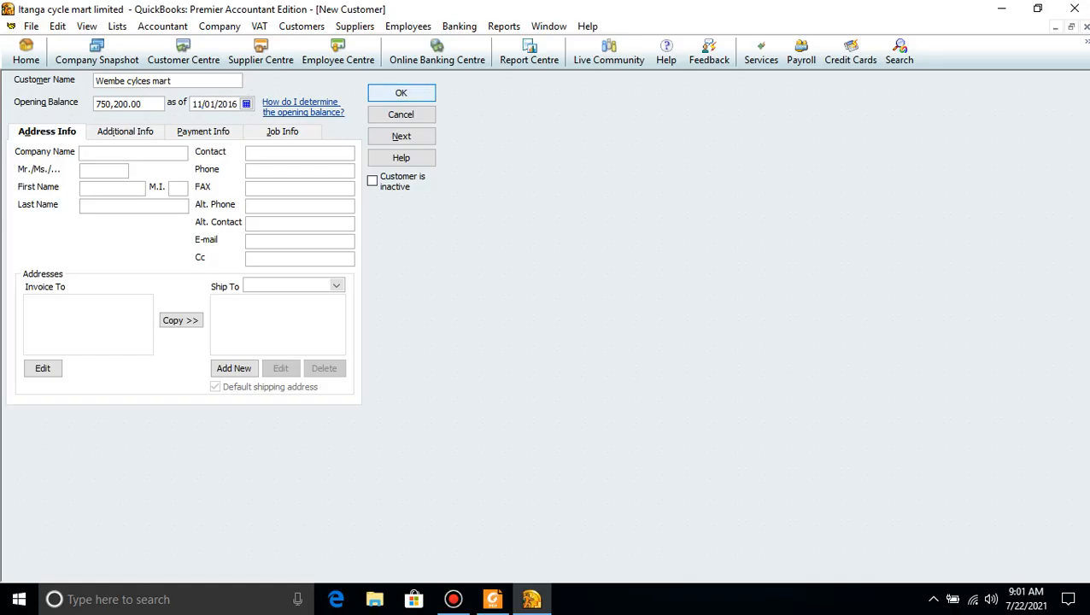
{"action": "key", "text": "Return"}
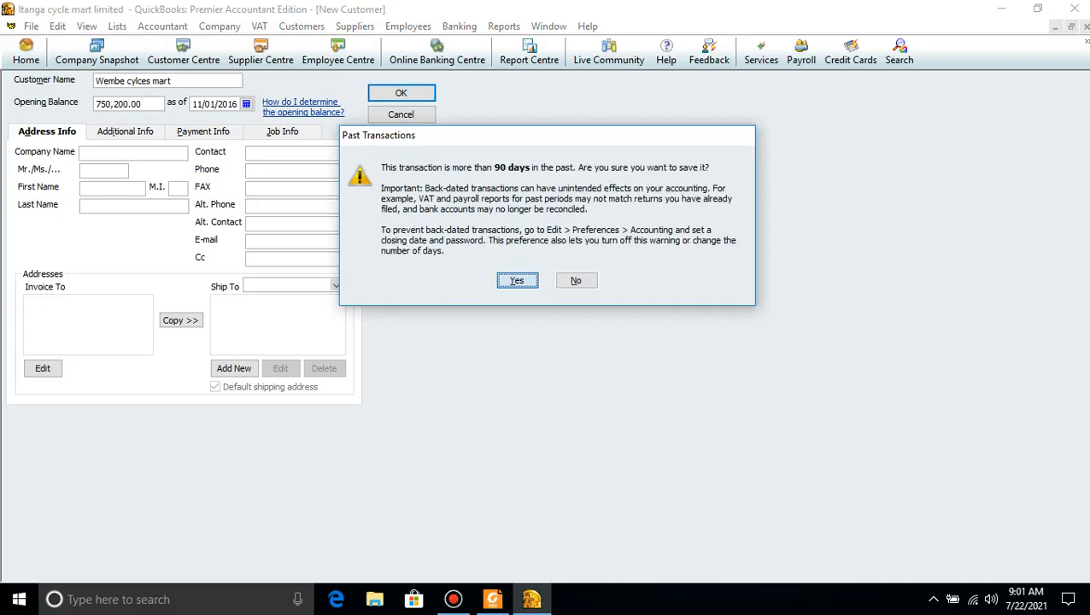
{"action": "key", "text": "Return"}
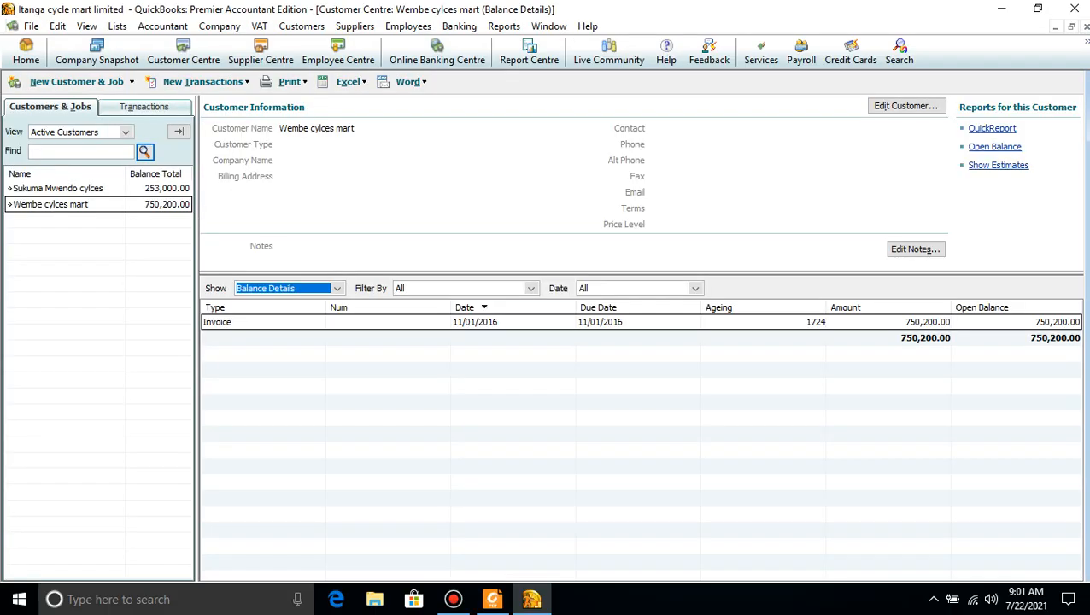
Close the Customer Centre and check the creditors' names and balances in the exam paper
{"action": "left_click", "coordinate": [493, 599]}
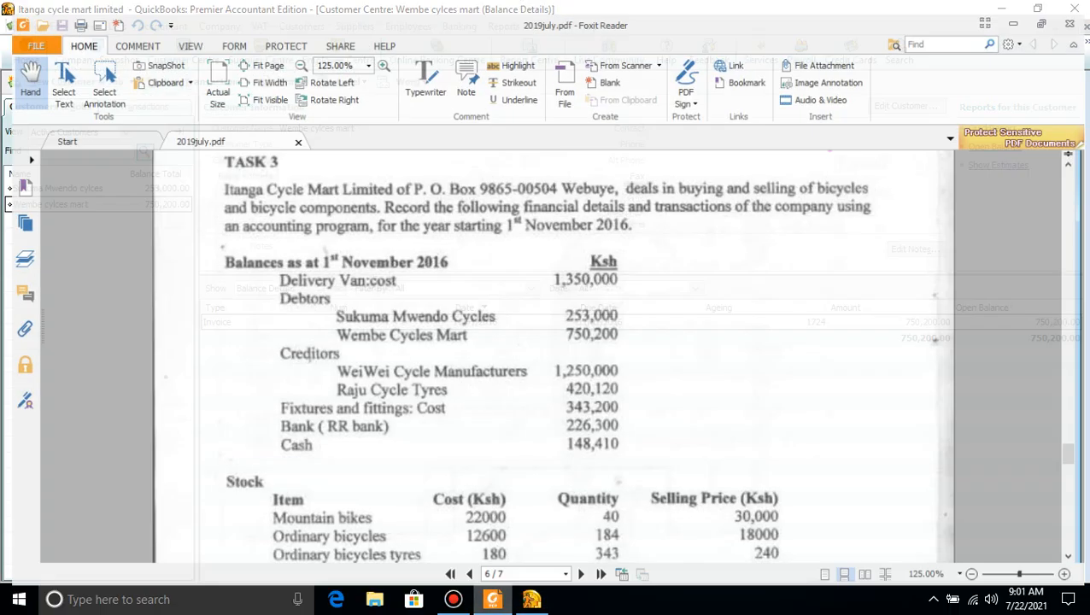
{"action": "left_click", "coordinate": [493, 600]}
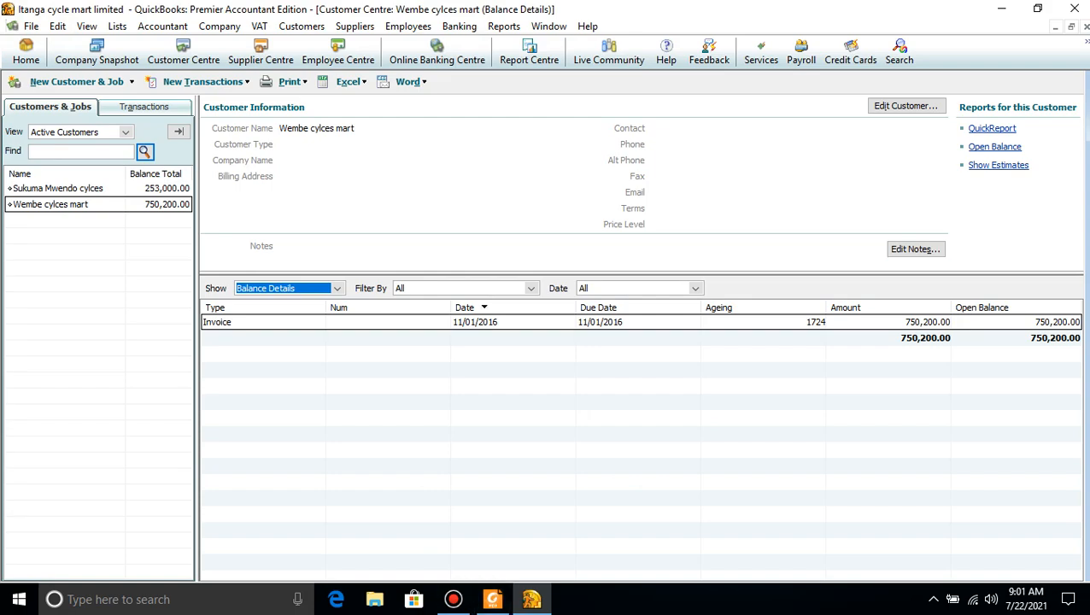
{"action": "left_click", "coordinate": [1085, 27]}
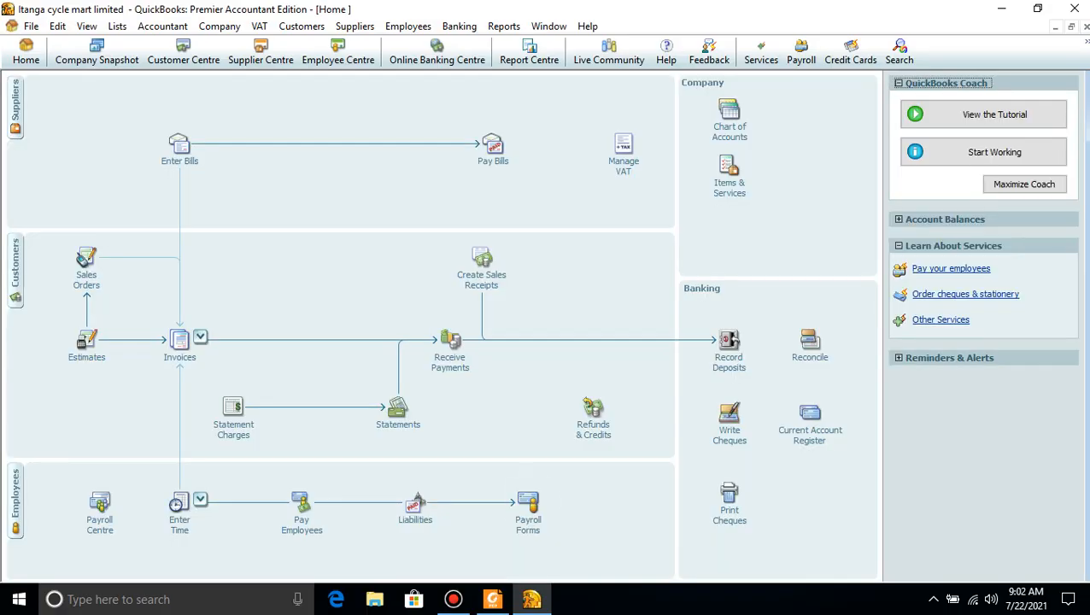
{"action": "left_click", "coordinate": [493, 600]}
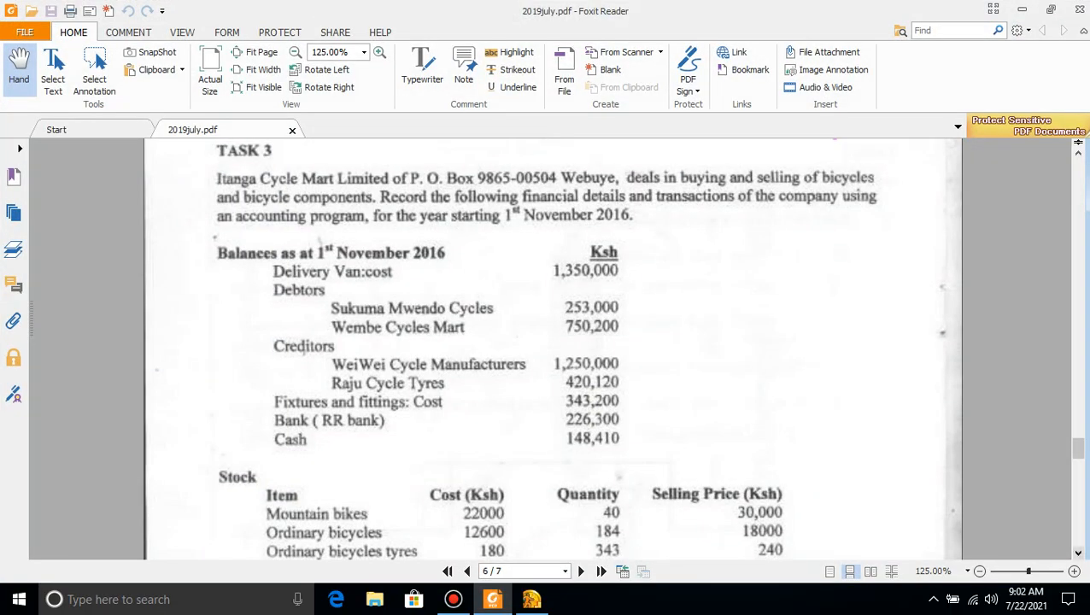
{"action": "left_click", "coordinate": [1078, 552]}
{"action": "left_click", "coordinate": [1078, 553]}
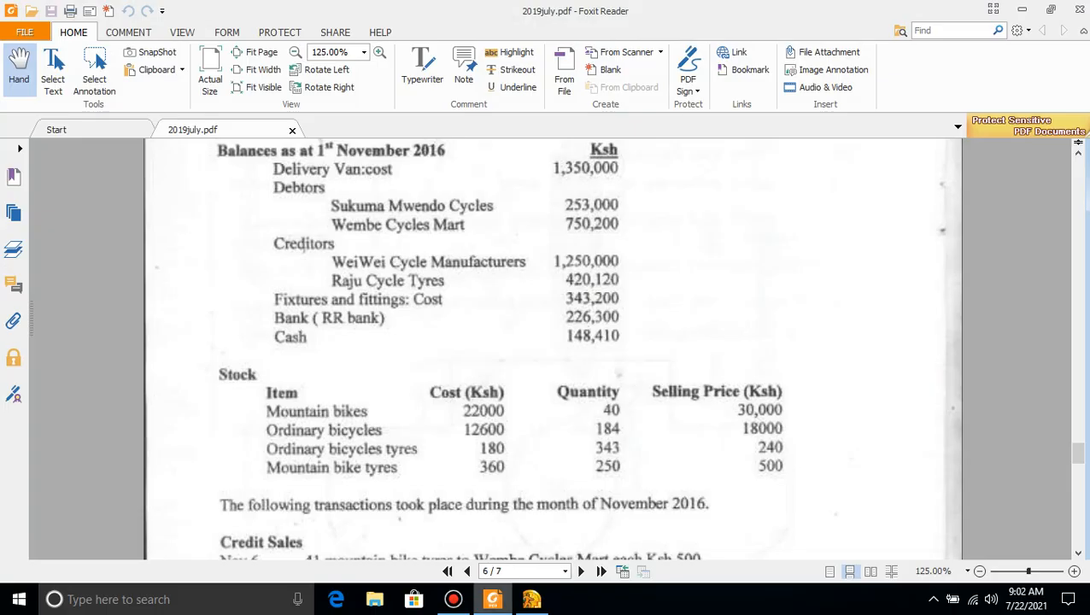
{"action": "left_click", "coordinate": [493, 599]}
{"action": "mouse_move", "coordinate": [493, 600]}
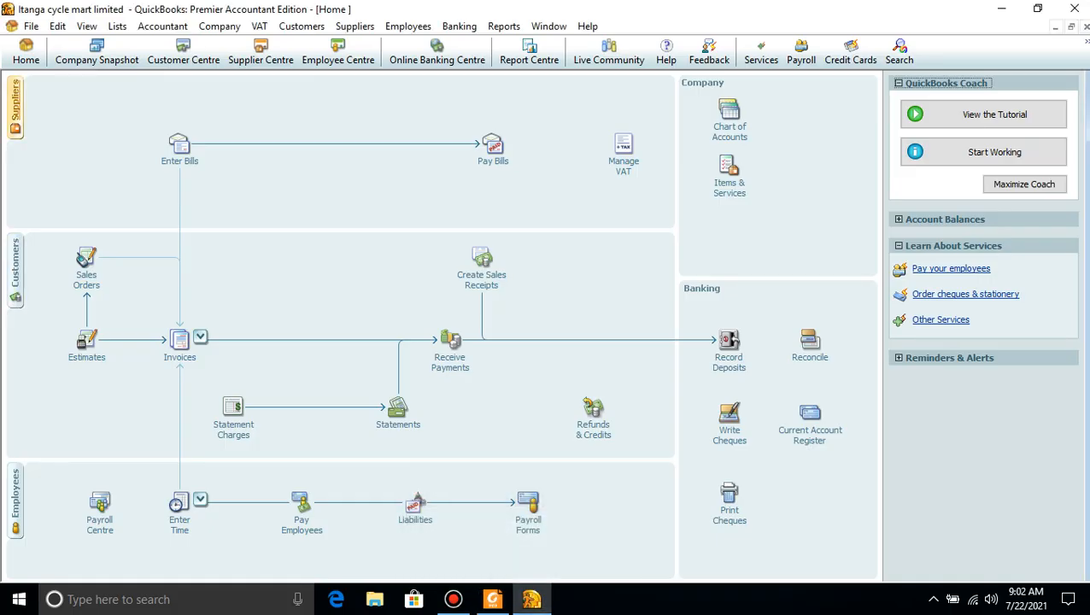
Create a new supplier record named Weiwei cylce manufacturers, checking the name against the exam paper
{"action": "left_click", "coordinate": [16, 107]}
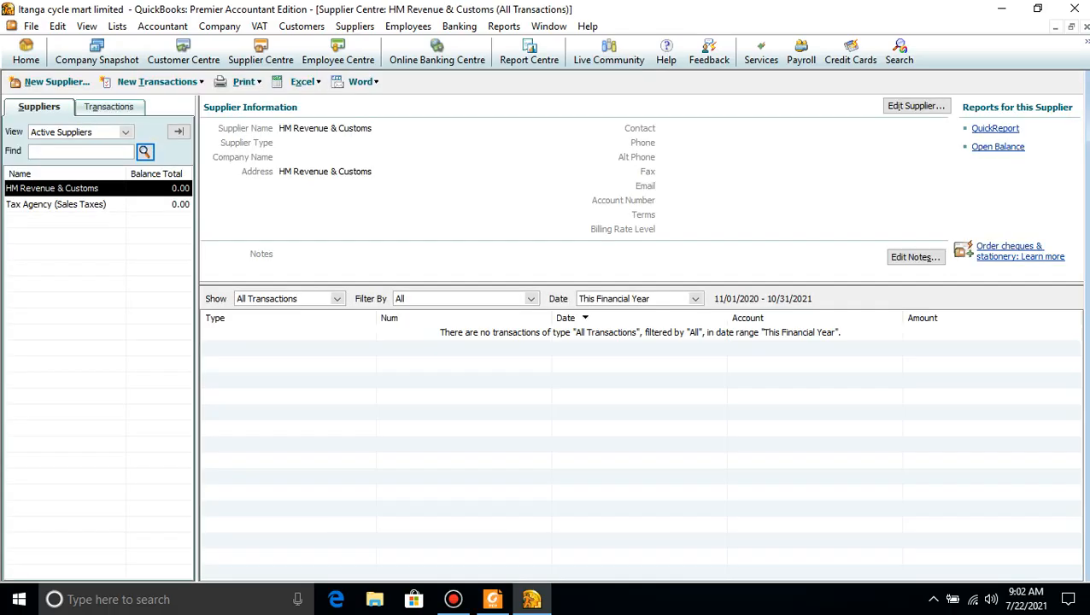
{"action": "left_click", "coordinate": [52, 81]}
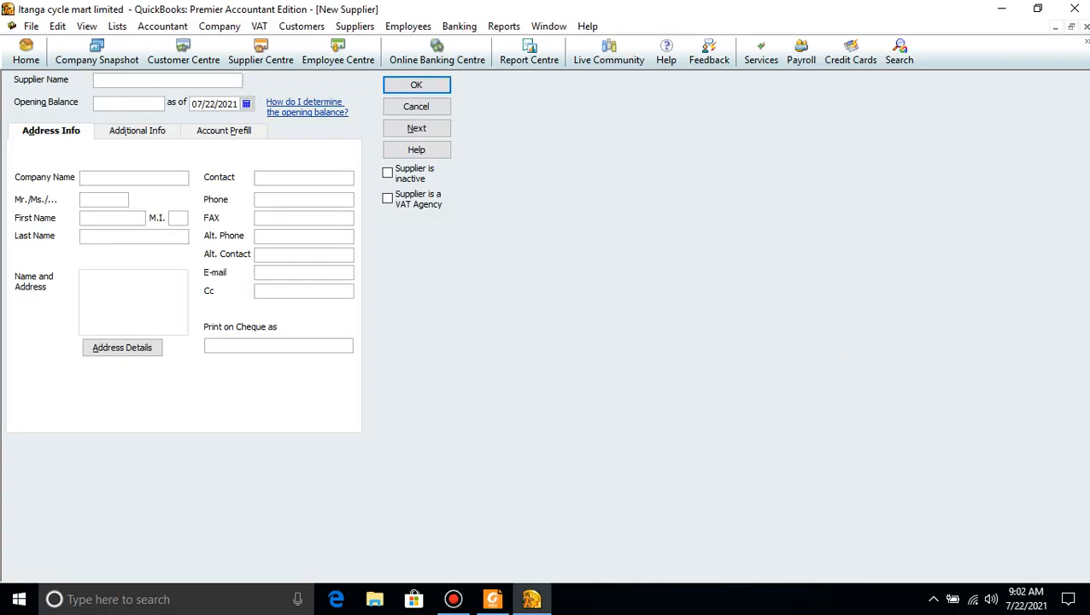
{"action": "type", "text": "Weiwei"}
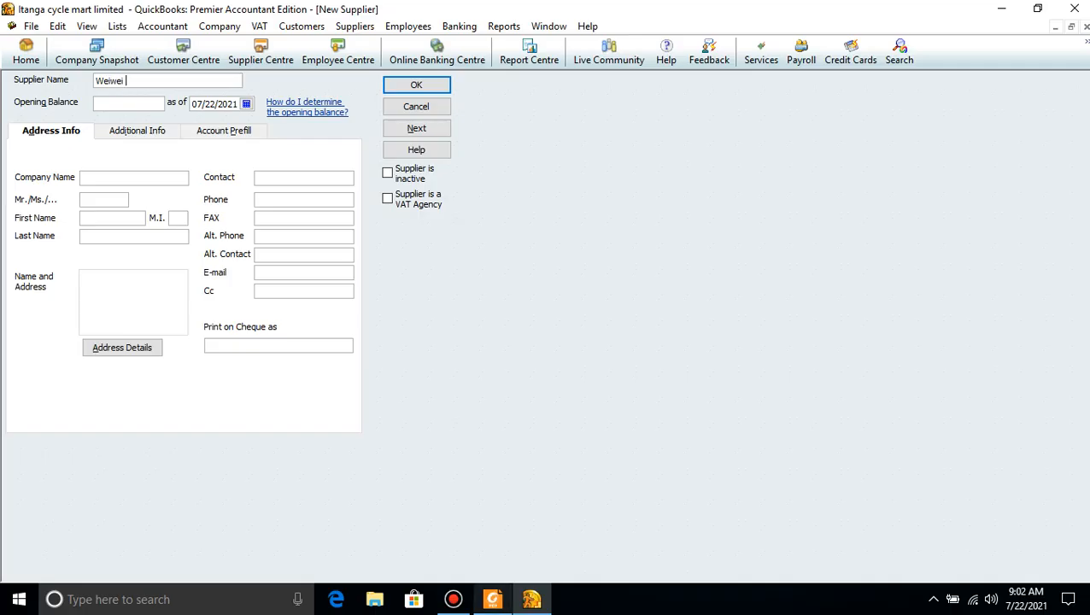
{"action": "left_click", "coordinate": [493, 600]}
{"action": "key", "text": "alt+Tab"}
{"action": "type", "text": "cy"}
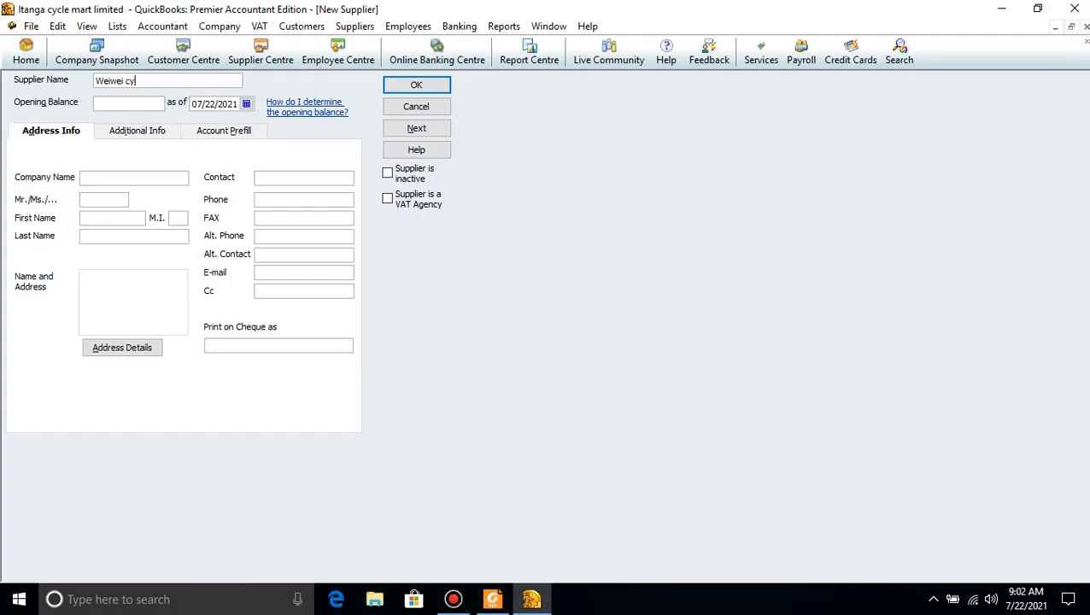
{"action": "type", "text": "lce manufacutu"}
{"action": "key", "text": "BackSpace"}
{"action": "key", "text": "BackSpace"}
{"action": "key", "text": "BackSpace"}
{"action": "key", "text": "BackSpace"}
{"action": "type", "text": "cture"}
Look up the first creditor's balance in the exam paper and enter 1250000 as the supplier's opening balance
{"action": "left_click", "coordinate": [492, 599]}
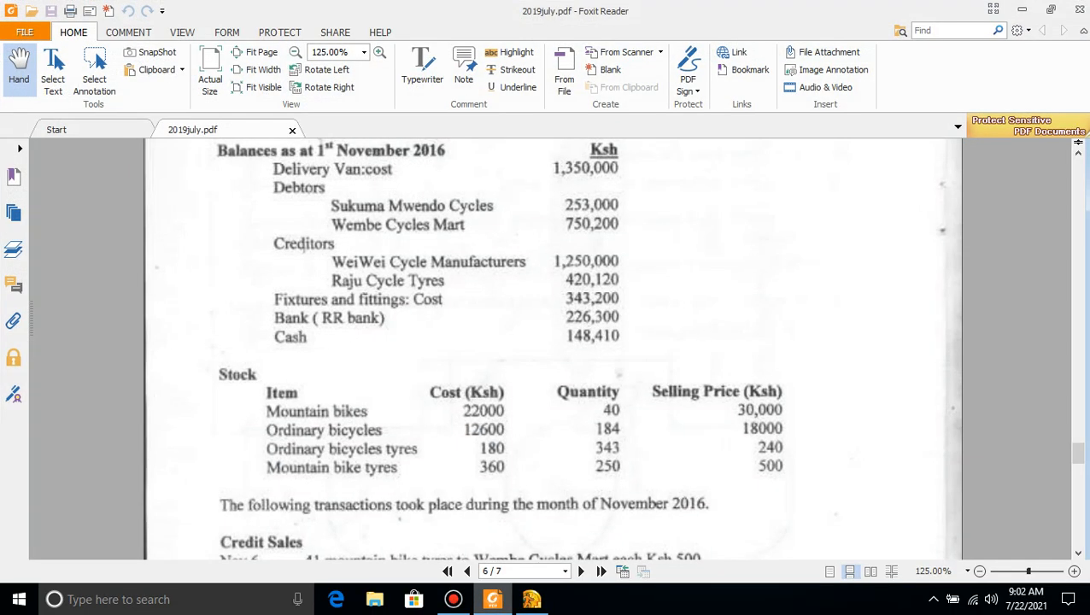
{"action": "key", "text": "alt+Tab"}
{"action": "key", "text": "Tab"}
{"action": "type", "text": "1250000"}
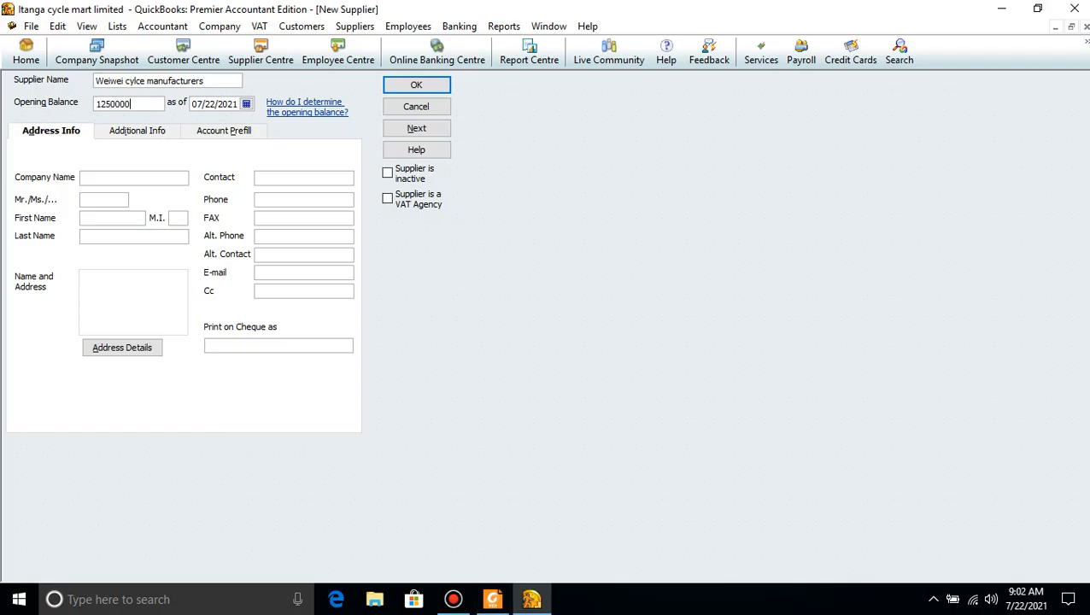
Date the Weiwei cylce manufacturers opening balance 11/01/2016 and save the supplier, accepting the past-dated transaction
{"action": "key", "text": "Tab"}
{"action": "key", "text": "BackSpace"}
{"action": "key", "text": "BackSpace"}
{"action": "type", "text": "11"}
{"action": "key", "text": "Right"}
{"action": "key", "text": "Right"}
{"action": "key", "text": "BackSpace"}
{"action": "key", "text": "BackSpace"}
{"action": "type", "text": "01"}
{"action": "key", "text": "Right"}
{"action": "key", "text": "Right"}
{"action": "key", "text": "Right"}
{"action": "key", "text": "Right"}
{"action": "key", "text": "Right"}
{"action": "key", "text": "BackSpace"}
{"action": "key", "text": "BackSpace"}
{"action": "type", "text": "16"}
{"action": "left_click", "coordinate": [416, 85]}
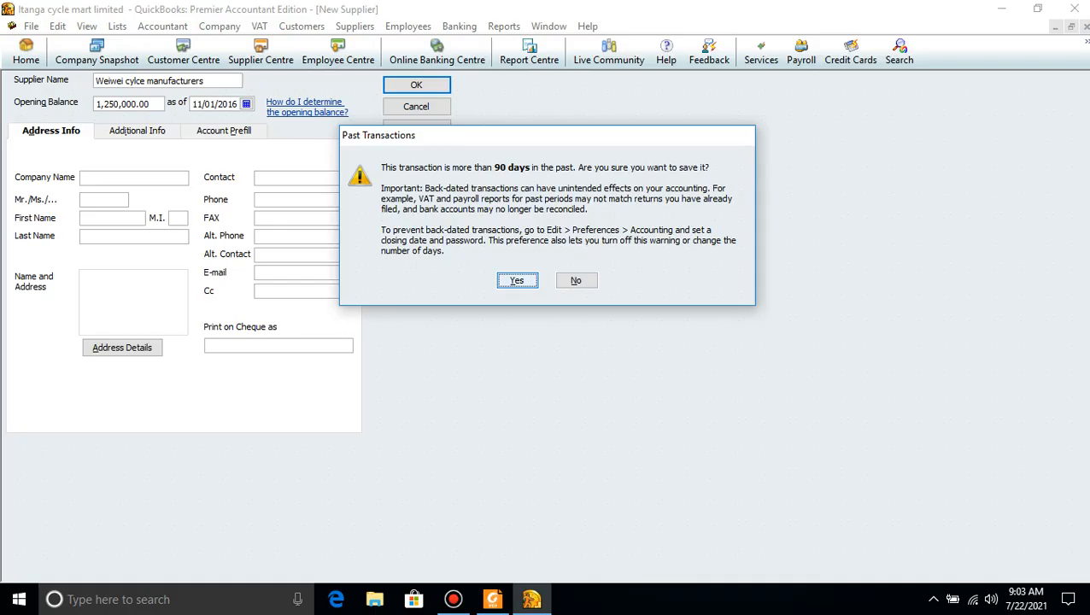
{"action": "key", "text": "Return"}
Check the second creditor in the exam paper and create a new supplier record named Raju cycle tyres
{"action": "key", "text": "alt+Tab"}
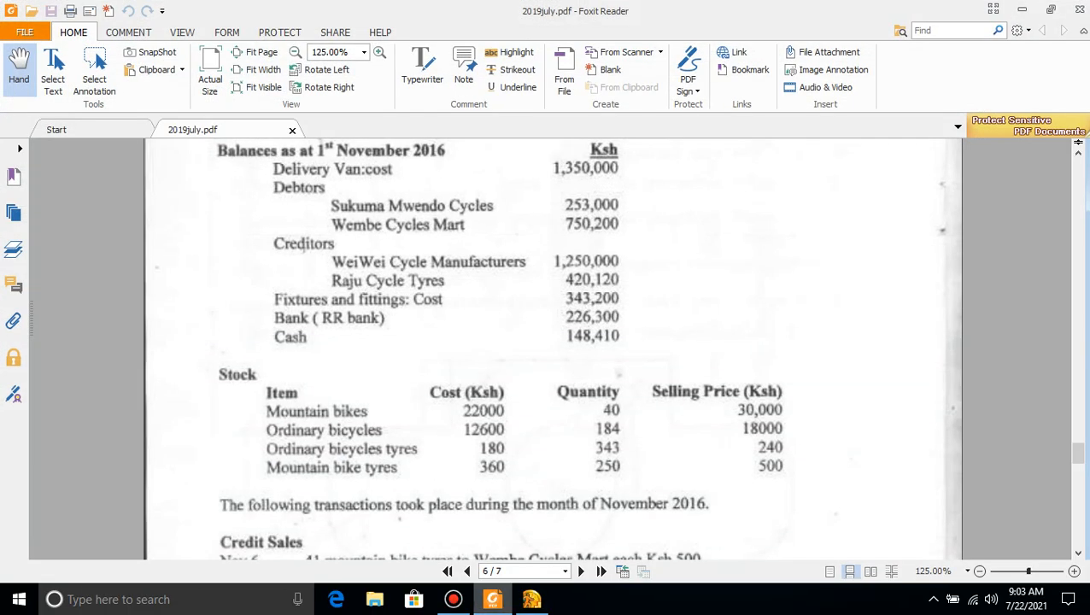
{"action": "key", "text": "alt+Tab"}
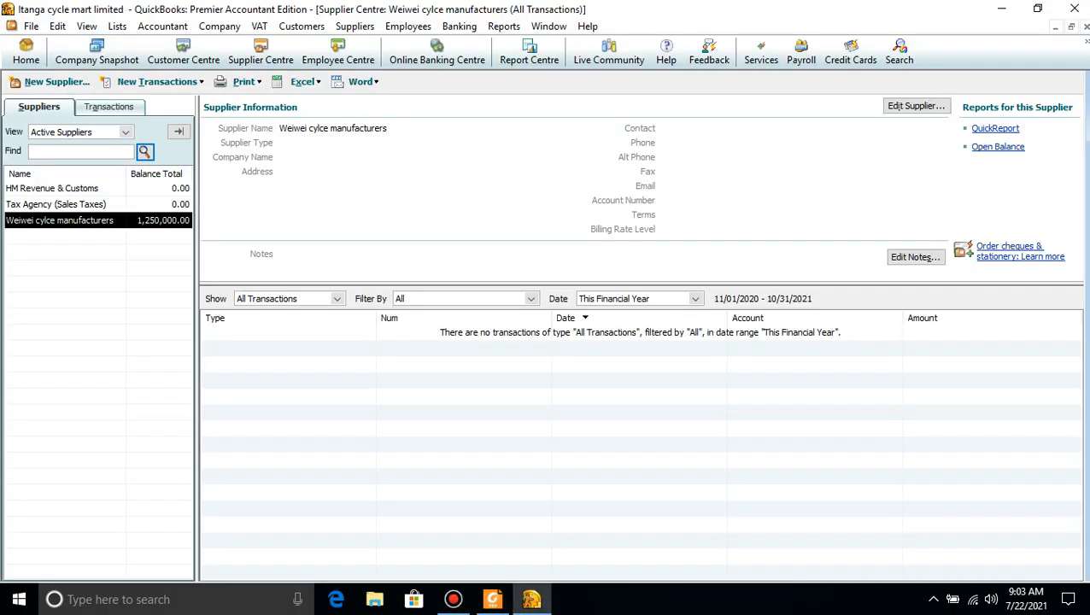
{"action": "left_click", "coordinate": [53, 82]}
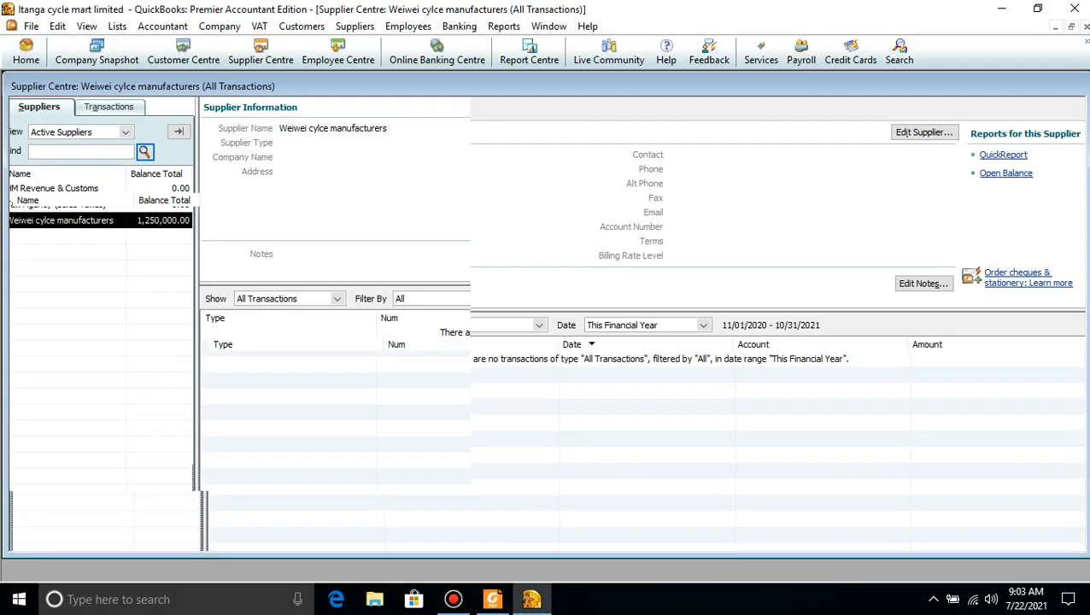
{"action": "type", "text": "Ra"}
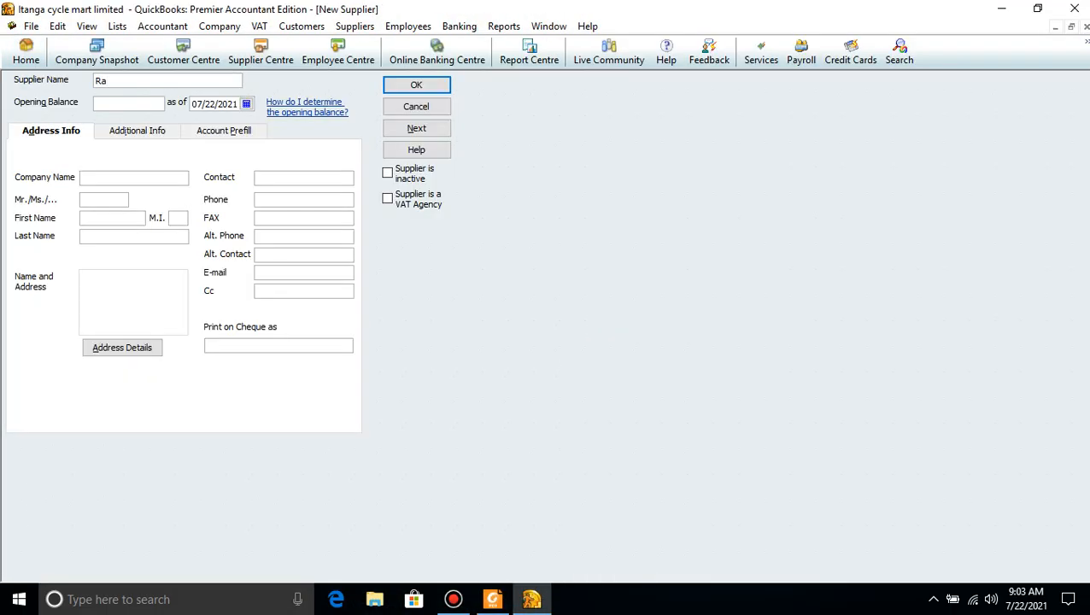
{"action": "type", "text": "ju cycle tyred"}
{"action": "key", "text": "BackSpace"}
{"action": "type", "text": "s"}
Look up the second creditor's balance in the exam paper and enter 420120 as the opening balance
{"action": "left_click", "coordinate": [492, 599]}
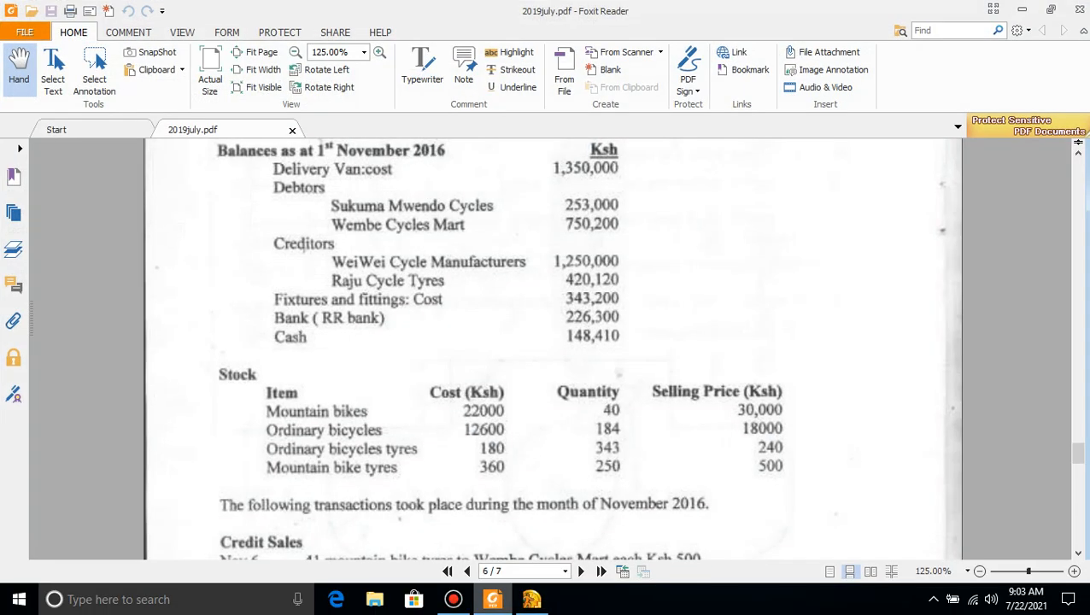
{"action": "left_click", "coordinate": [492, 599]}
{"action": "left_click", "coordinate": [128, 103]}
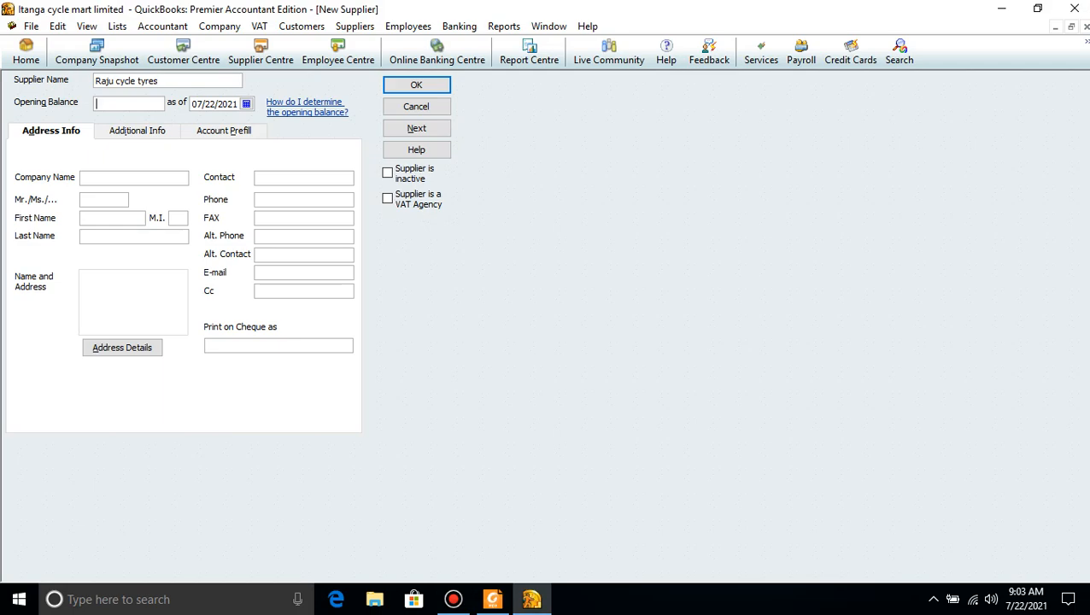
{"action": "type", "text": "420120"}
Date the Raju cycle tyres opening balance 11/01/2016 and save the supplier, accepting the past-dated transaction
{"action": "left_click", "coordinate": [203, 104]}
{"action": "key", "text": "BackSpace"}
{"action": "key", "text": "BackSpace"}
{"action": "key", "text": "BackSpace"}
{"action": "type", "text": "11/"}
{"action": "key", "text": "Delete"}
{"action": "key", "text": "Delete"}
{"action": "type", "text": "01"}
{"action": "key", "text": "Right"}
{"action": "key", "text": "Right"}
{"action": "key", "text": "Right"}
{"action": "key", "text": "Right"}
{"action": "key", "text": "Right"}
{"action": "key", "text": "BackSpace"}
{"action": "key", "text": "BackSpace"}
{"action": "type", "text": "16"}
{"action": "key", "text": "Return"}
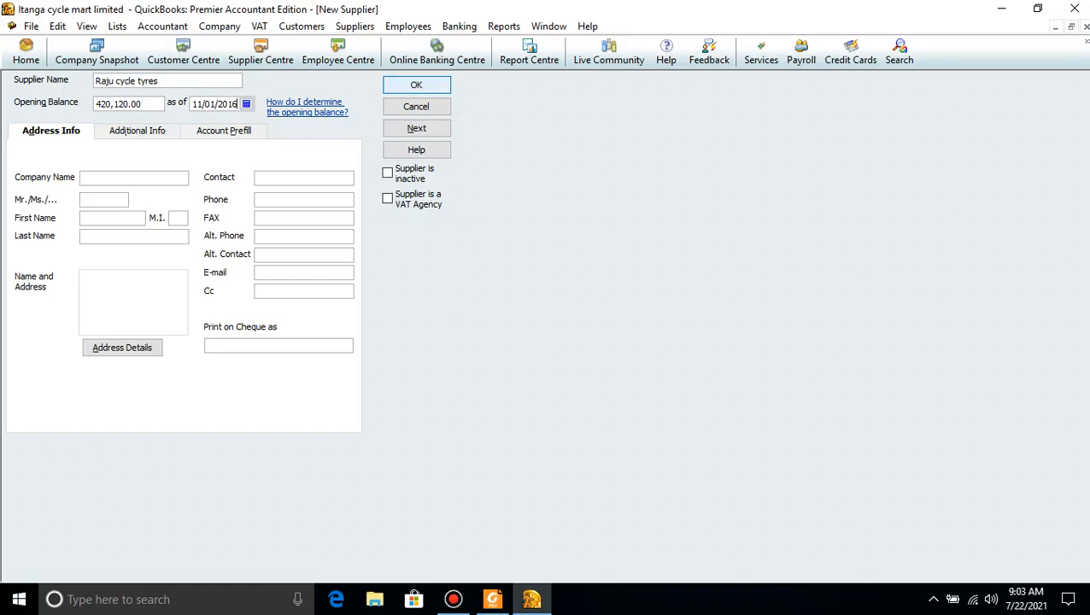
{"action": "key", "text": "Return"}
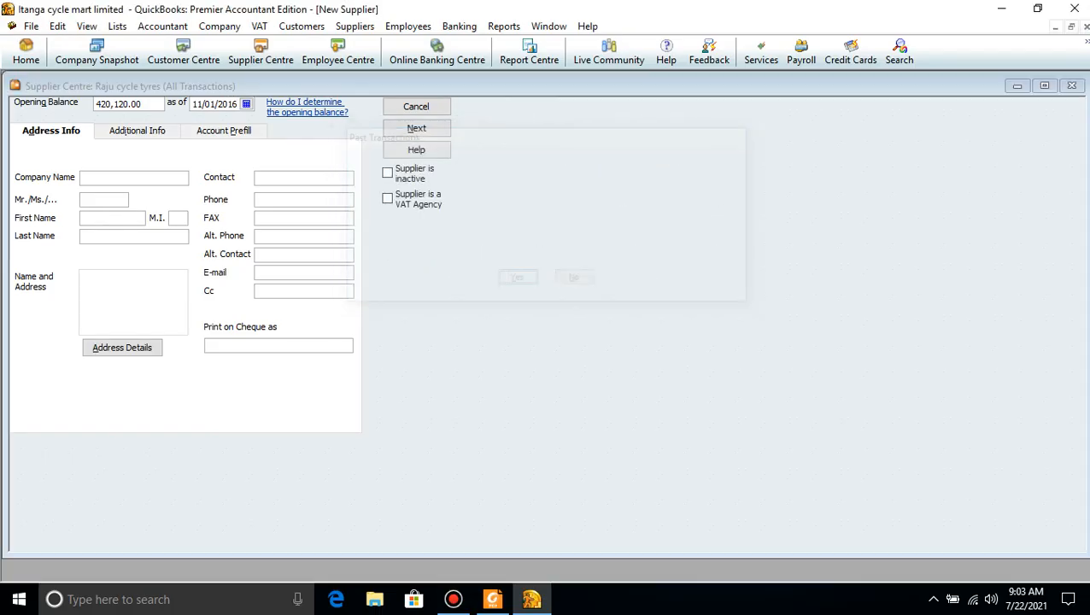
Close the Supplier Centre and check the balance listed after the creditors in the exam paper
{"action": "left_click", "coordinate": [1085, 26]}
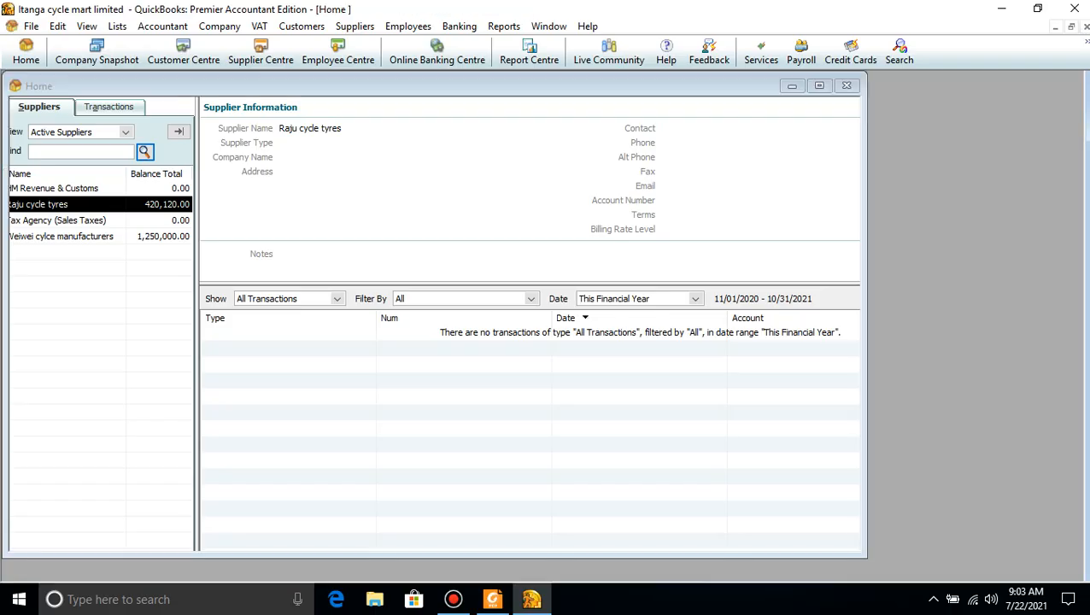
{"action": "left_click", "coordinate": [493, 600]}
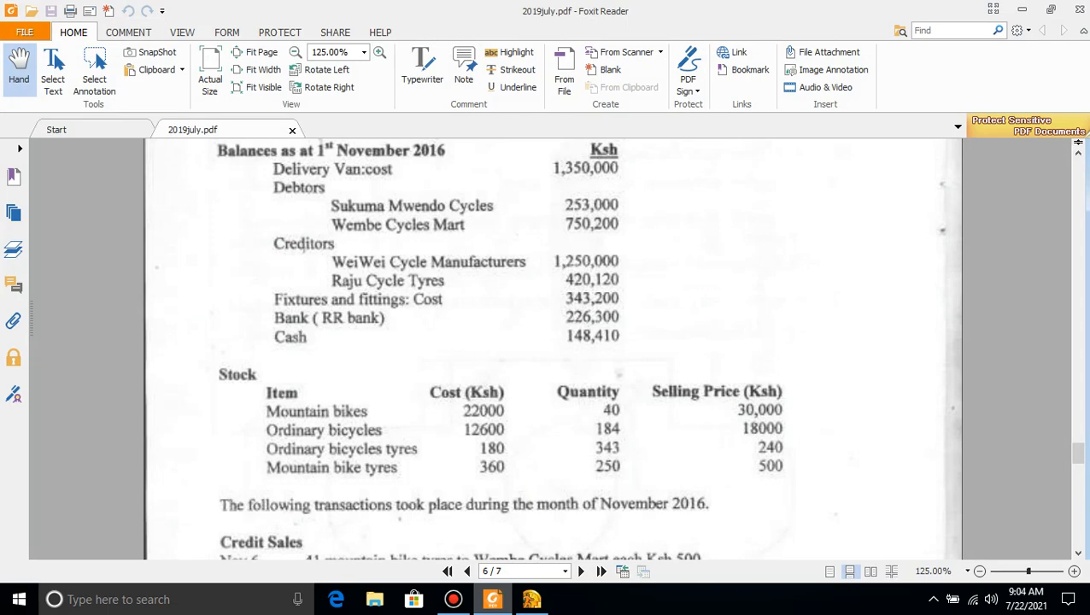
{"action": "key", "text": "alt+Tab"}
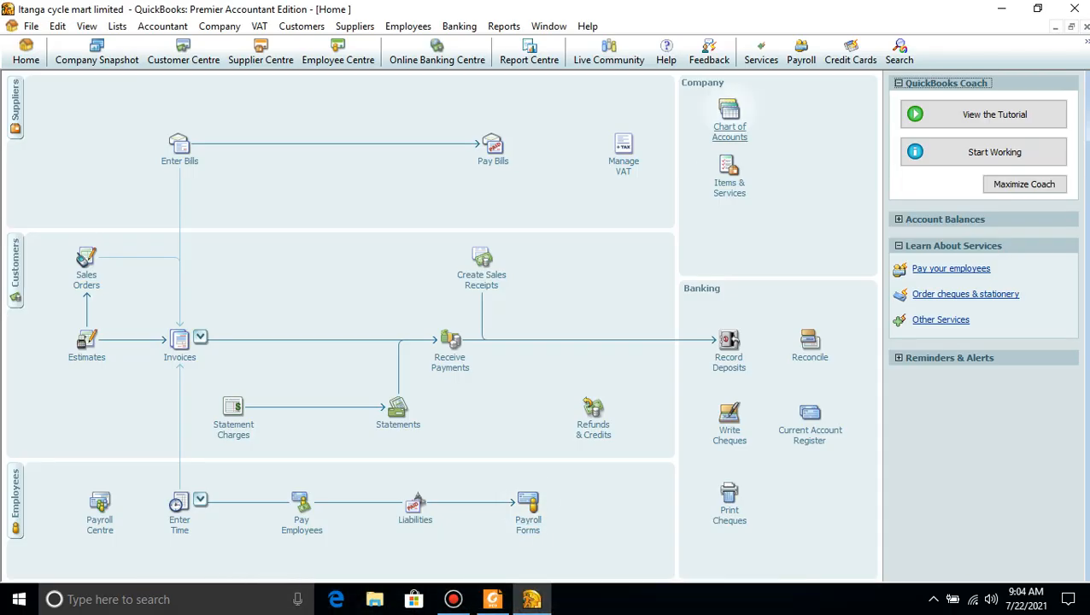
Add a fixed asset account named Fixtures and fittings to the chart of accounts and save it, continuing with a new account
{"action": "left_click", "coordinate": [728, 116]}
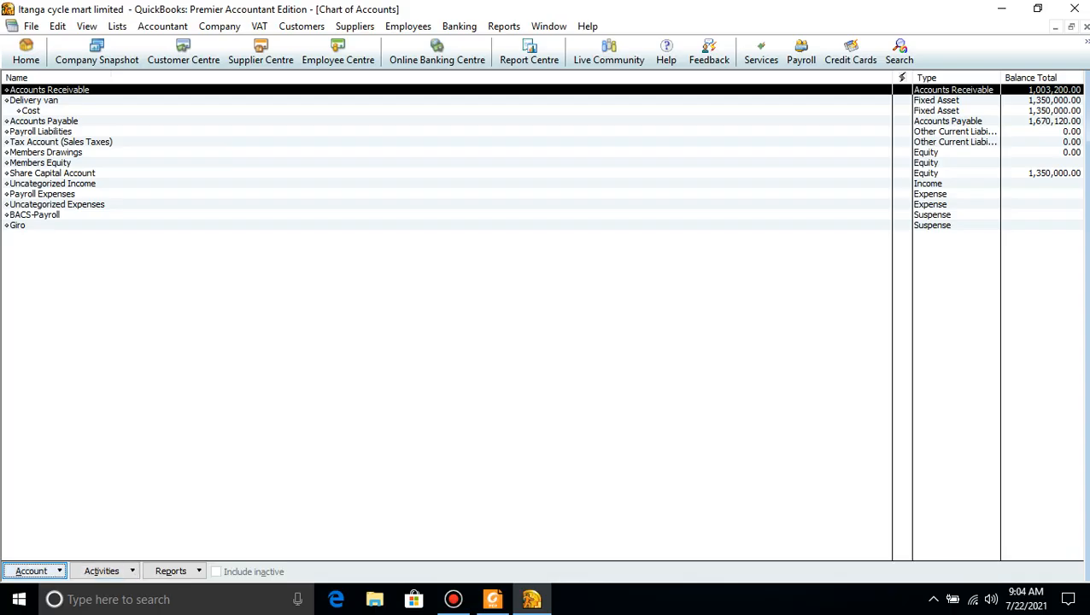
{"action": "left_click", "coordinate": [33, 570]}
{"action": "left_click", "coordinate": [51, 321]}
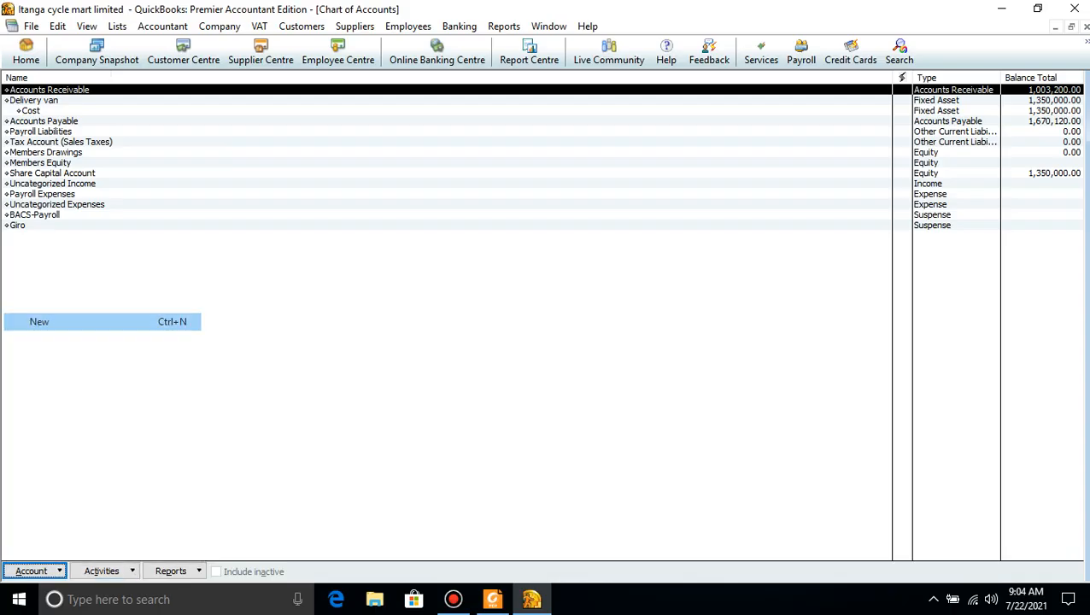
{"action": "left_click", "coordinate": [36, 201]}
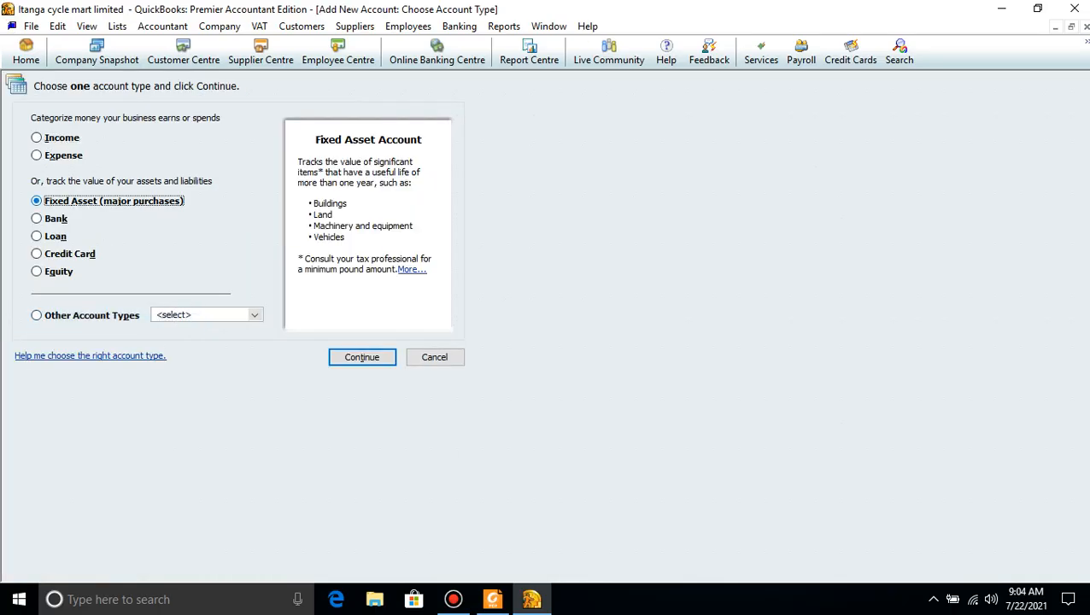
{"action": "left_click", "coordinate": [362, 358]}
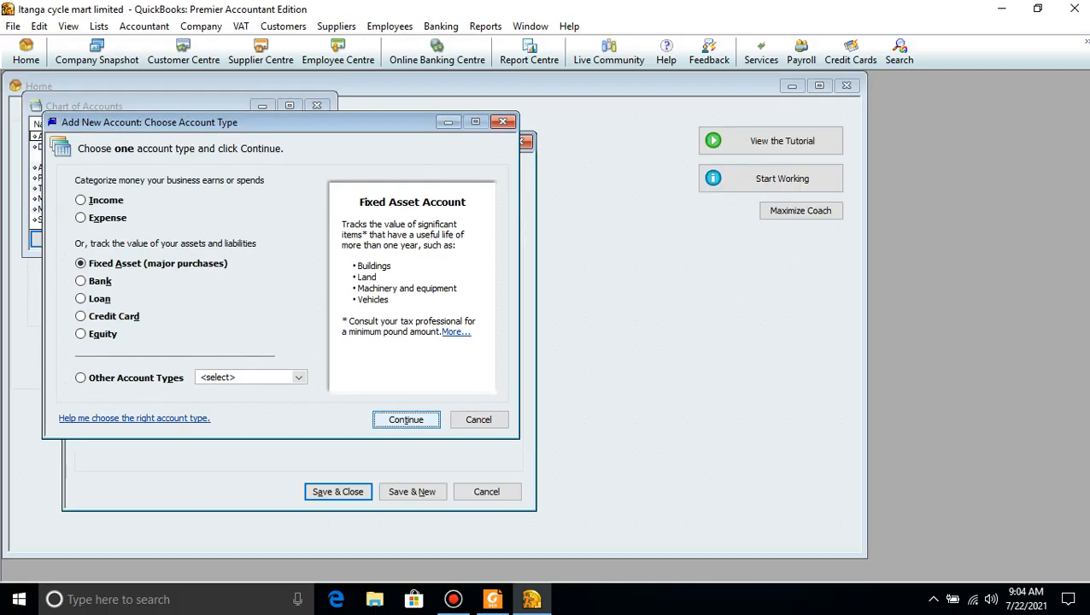
{"action": "type", "text": "F"}
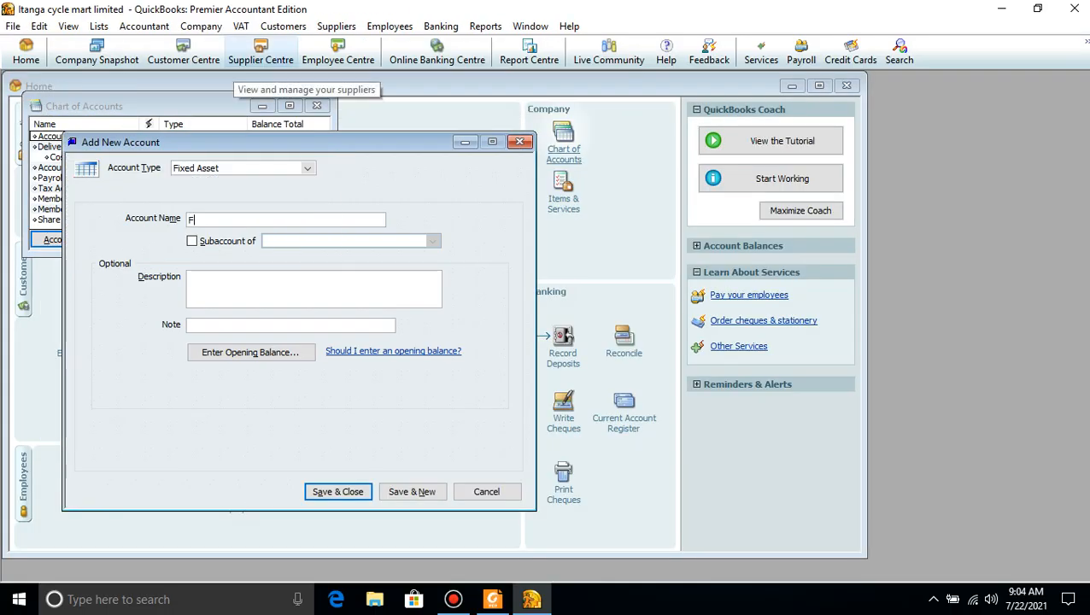
{"action": "type", "text": "ixtures and fittings"}
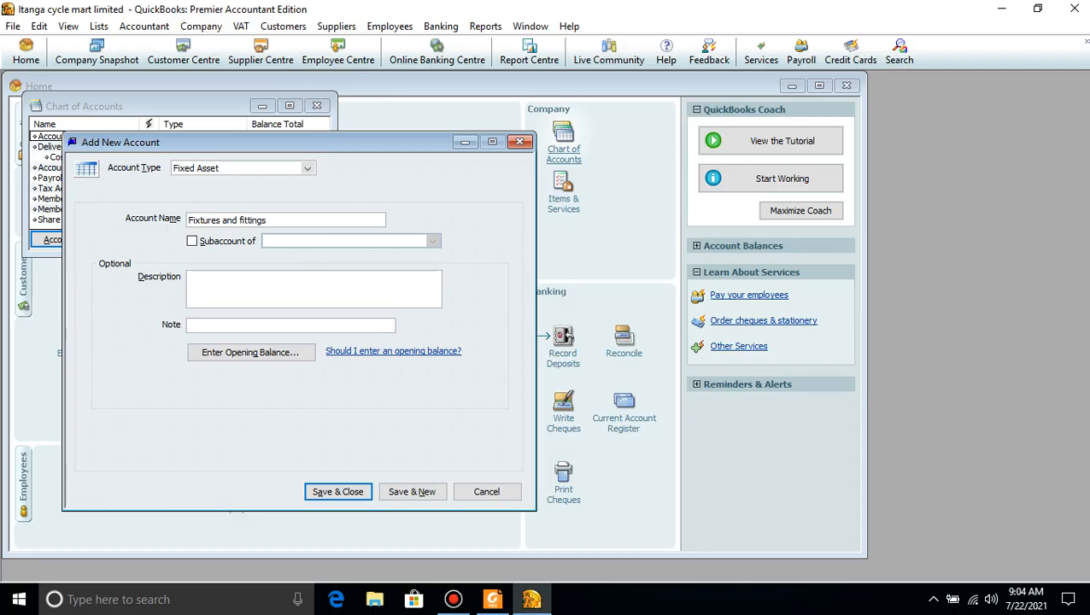
{"action": "key", "text": "alt+n"}
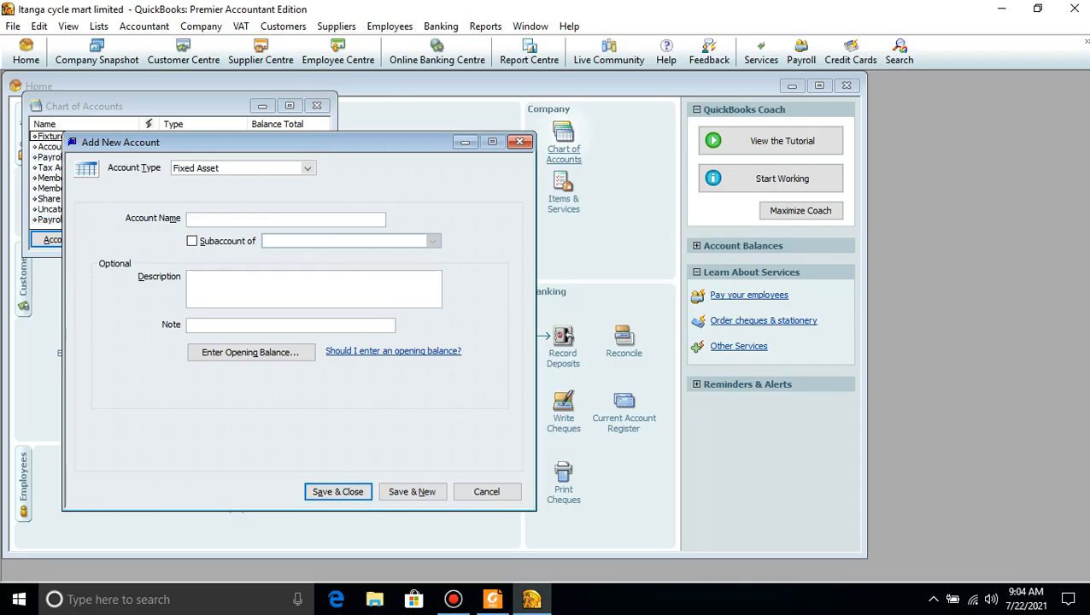
Name the new fixed asset account cost and make it a subaccount of Fixtures and fittings
{"action": "type", "text": "cost"}
{"action": "left_click", "coordinate": [192, 241]}
{"action": "left_click", "coordinate": [433, 241]}
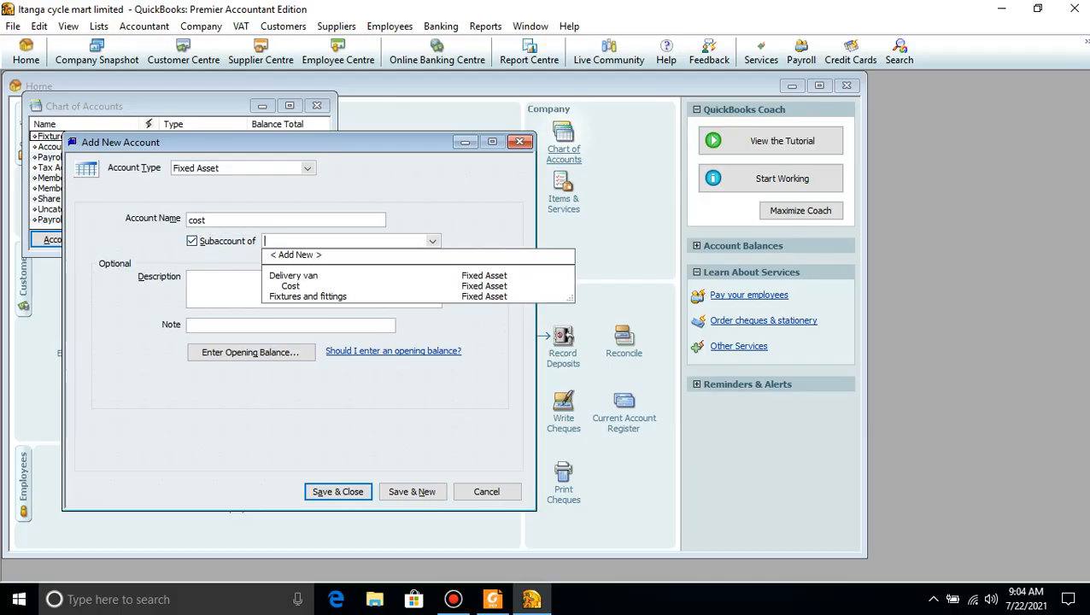
{"action": "left_click", "coordinate": [308, 297]}
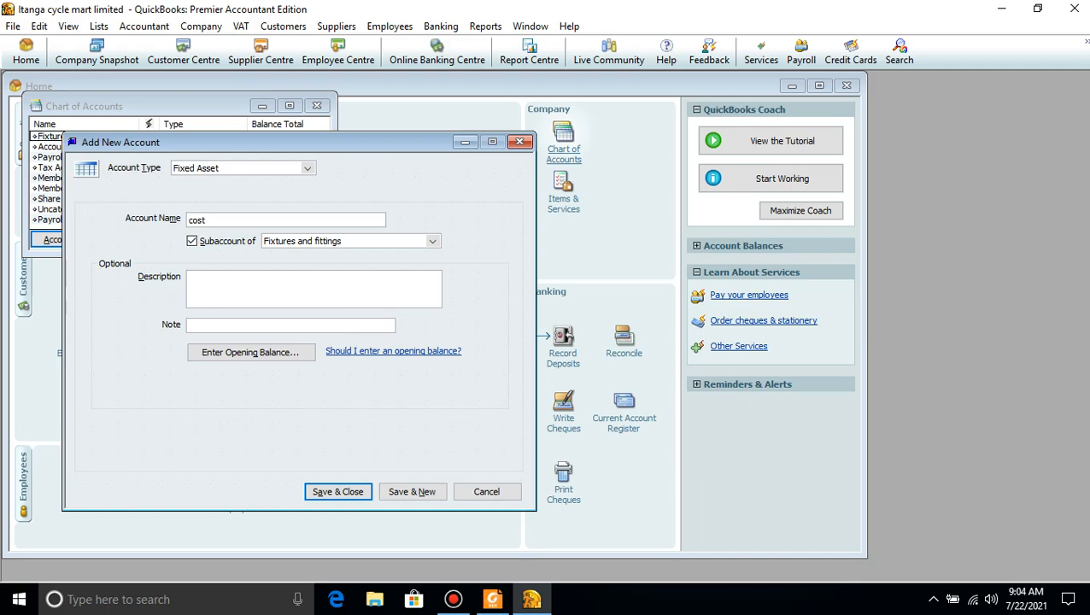
Look up the fixtures and fittings cost in the exam paper and enter 343200 as the subaccount's opening balance
{"action": "left_click", "coordinate": [251, 352]}
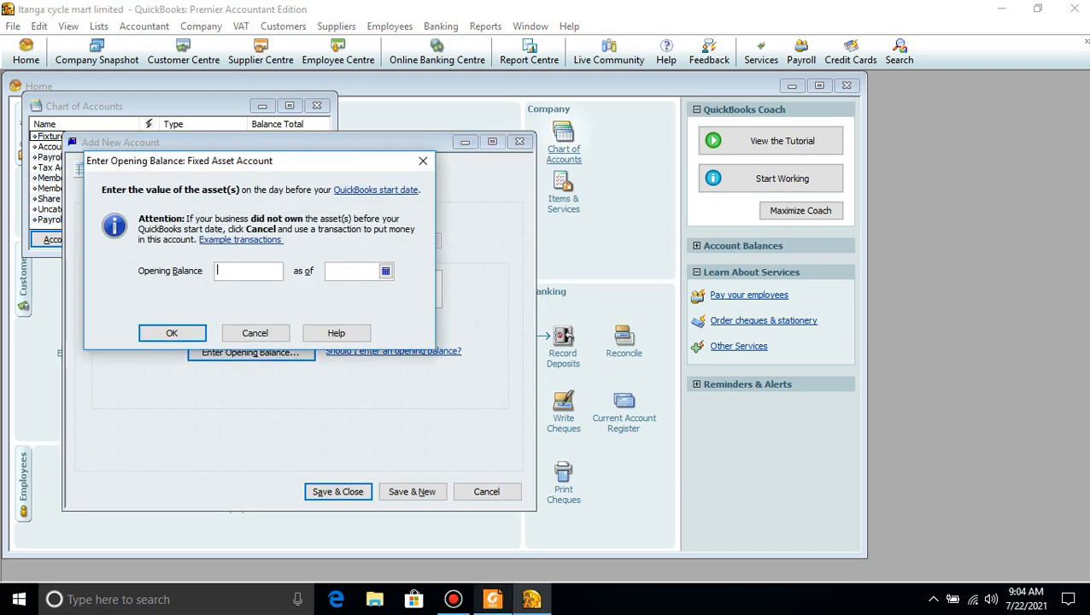
{"action": "left_click", "coordinate": [492, 599]}
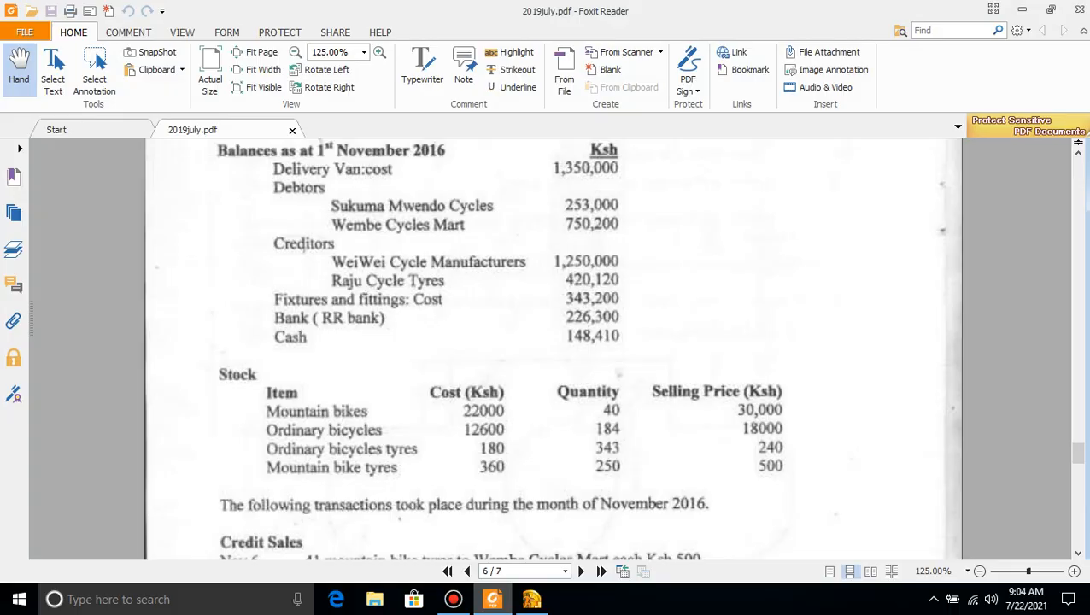
{"action": "left_click", "coordinate": [492, 599]}
{"action": "type", "text": "343200"}
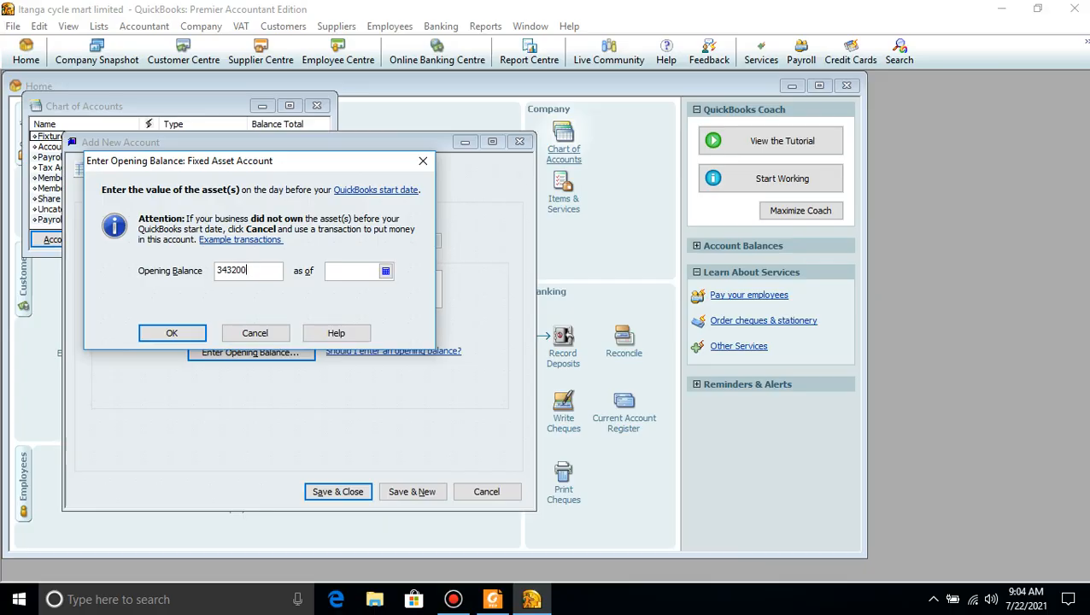
Date the fixtures and fittings cost opening balance 11/01/2016 and save the subaccount
{"action": "left_click", "coordinate": [387, 271]}
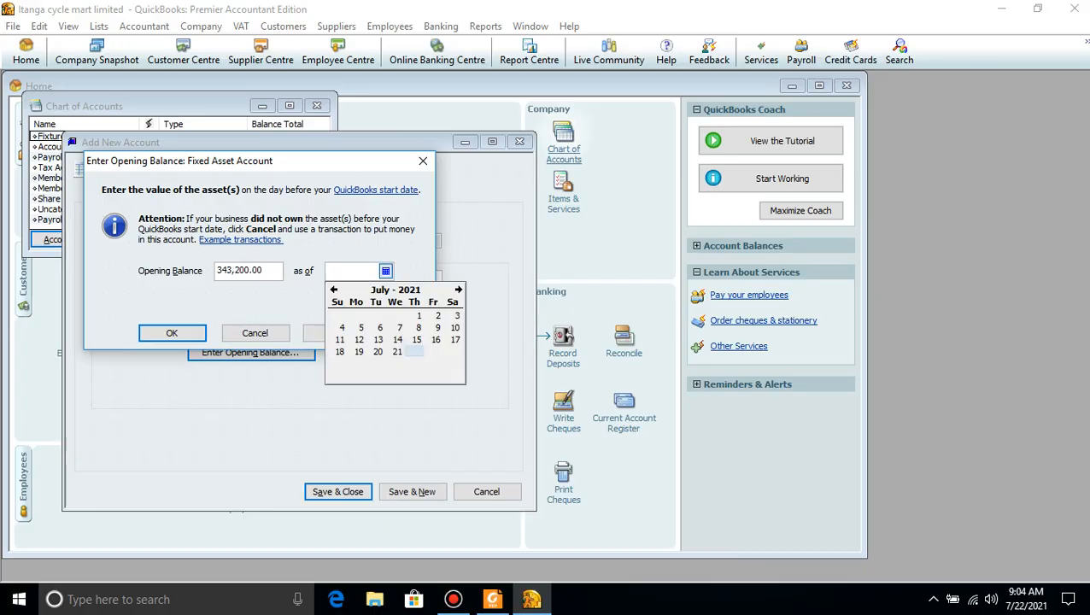
{"action": "left_click", "coordinate": [416, 352]}
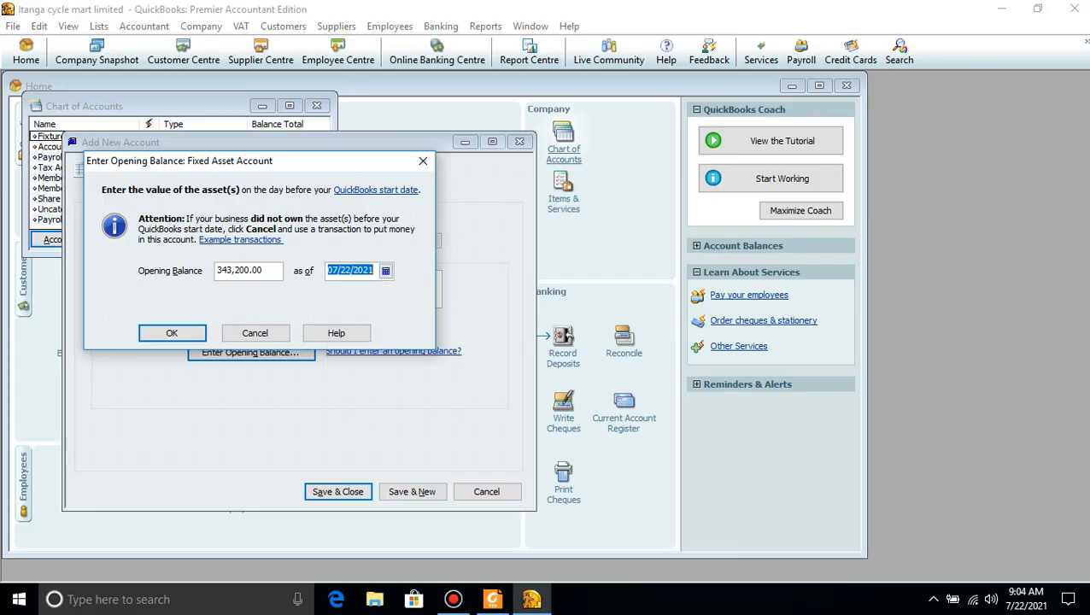
{"action": "left_click", "coordinate": [374, 270]}
{"action": "key", "text": "BackSpace"}
{"action": "key", "text": "BackSpace"}
{"action": "type", "text": "16"}
{"action": "left_click", "coordinate": [350, 270]}
{"action": "key", "text": "BackSpace"}
{"action": "key", "text": "BackSpace"}
{"action": "type", "text": "01"}
{"action": "key", "text": "BackSpace"}
{"action": "key", "text": "BackSpace"}
{"action": "type", "text": "11/01"}
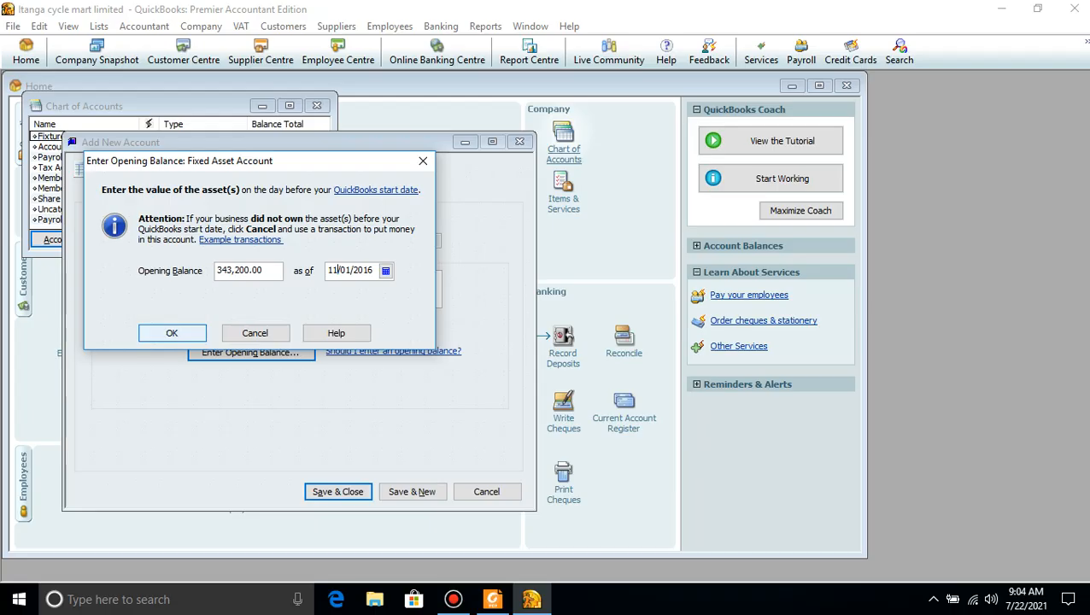
{"action": "key", "text": "Return"}
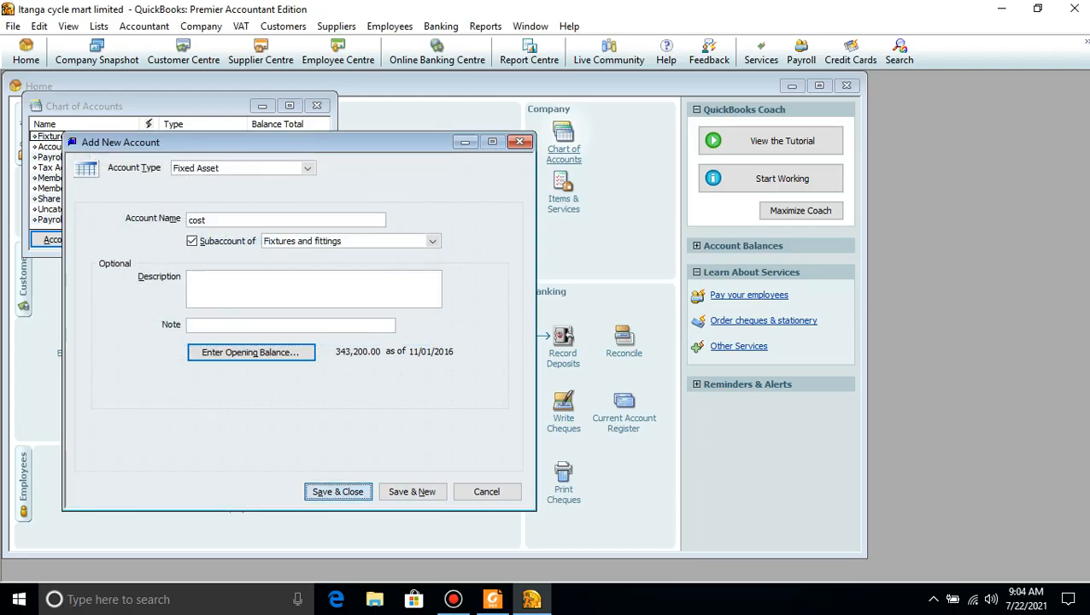
{"action": "key", "text": "Return"}
{"action": "key", "text": "Return"}
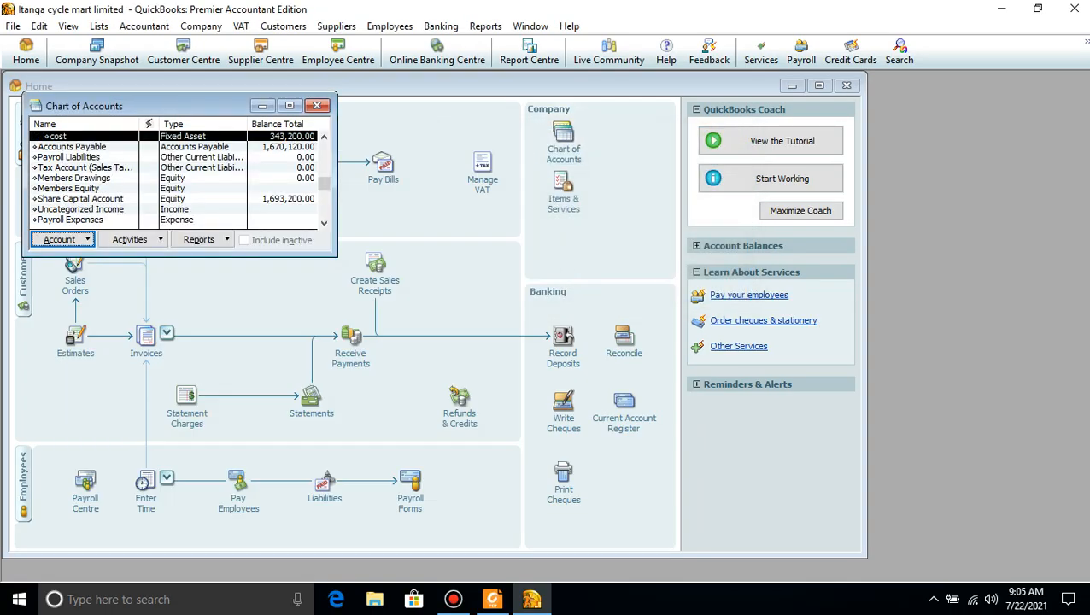
Check the next balance in the exam paper and start a new bank-type account named Bank(RR Bank) in the chart of accounts
{"action": "left_click", "coordinate": [317, 105]}
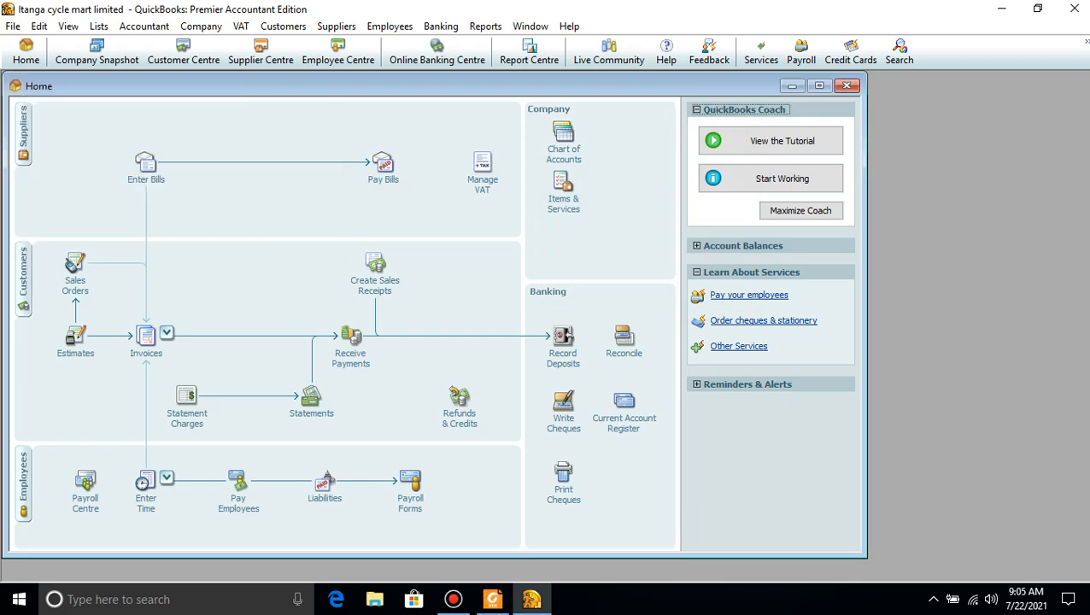
{"action": "left_click", "coordinate": [492, 599]}
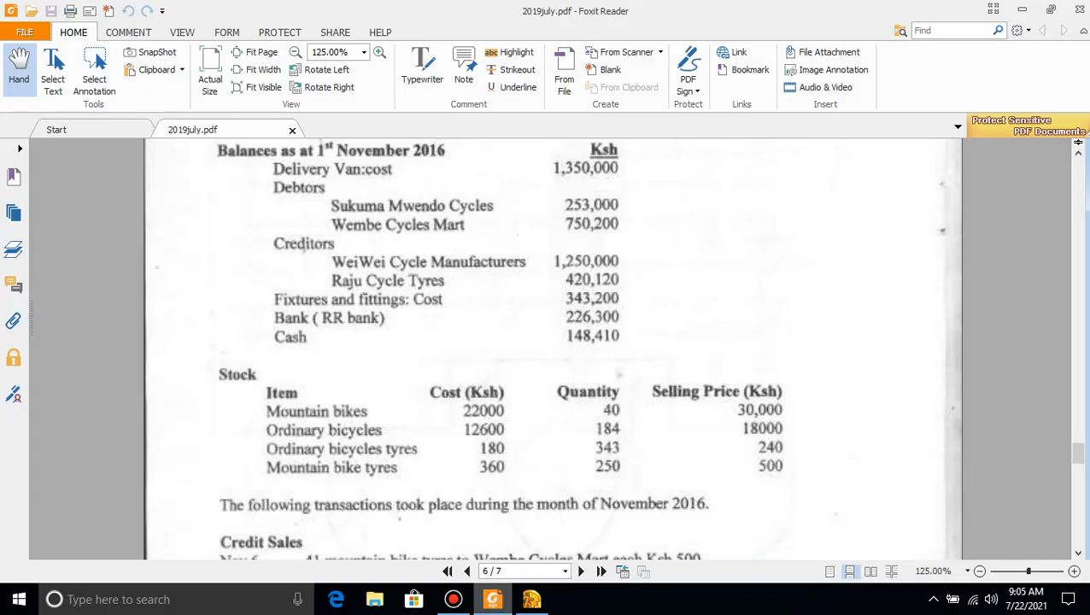
{"action": "left_click", "coordinate": [531, 599]}
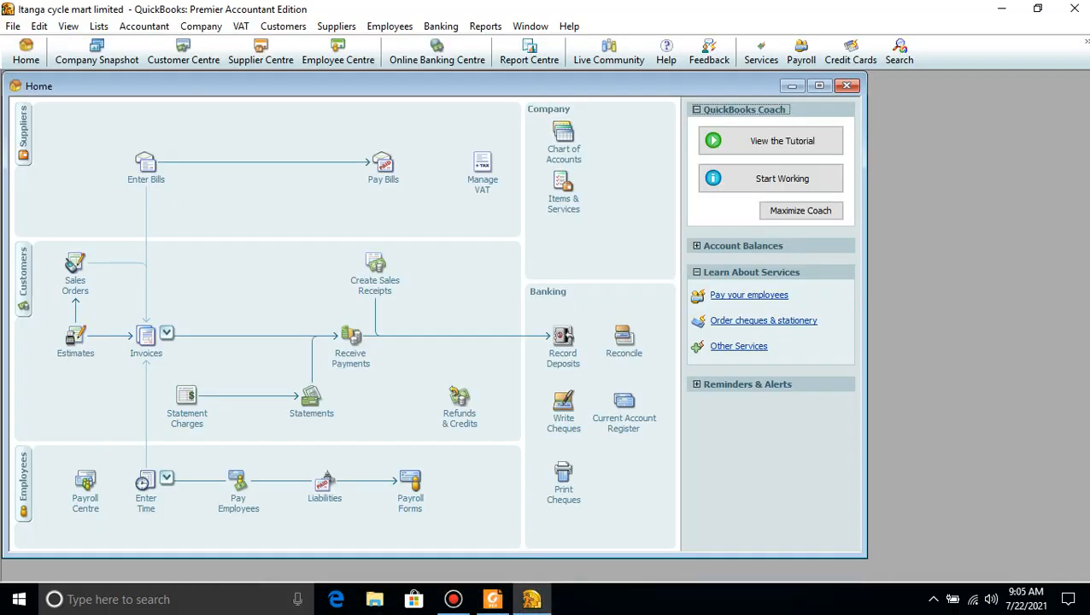
{"action": "left_click", "coordinate": [564, 153]}
{"action": "left_click", "coordinate": [60, 239]}
{"action": "left_click", "coordinate": [67, 258]}
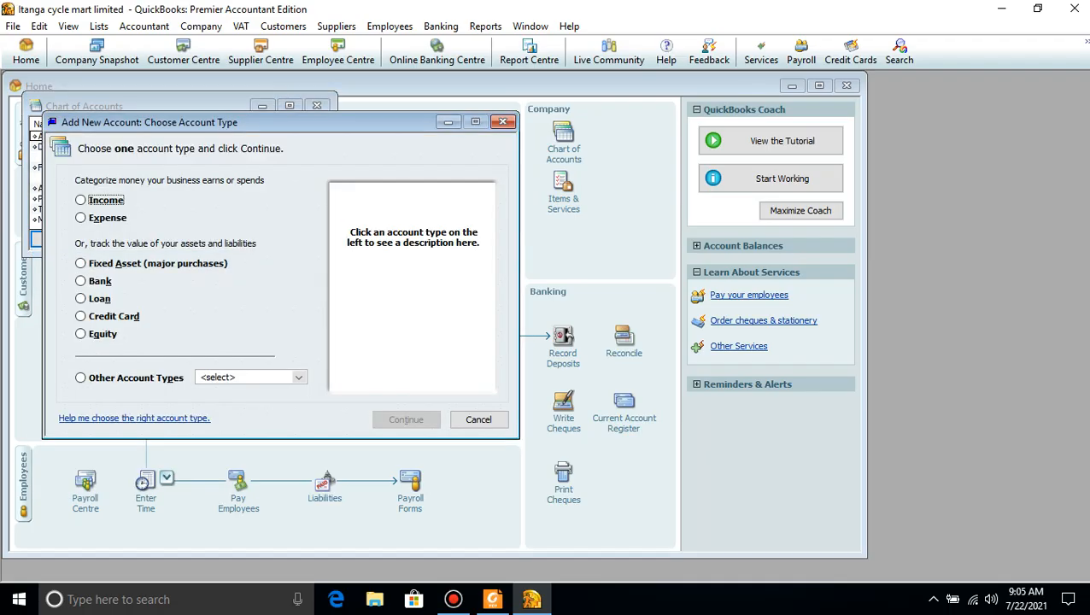
{"action": "left_click", "coordinate": [82, 281]}
{"action": "left_click", "coordinate": [405, 419]}
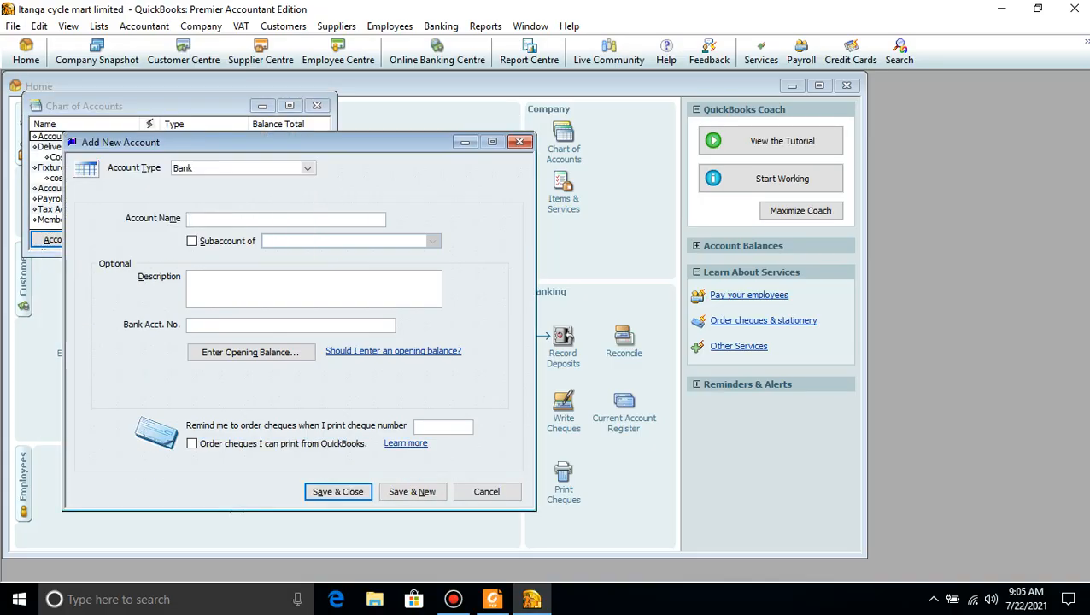
{"action": "type", "text": "Bank(RR Bank("}
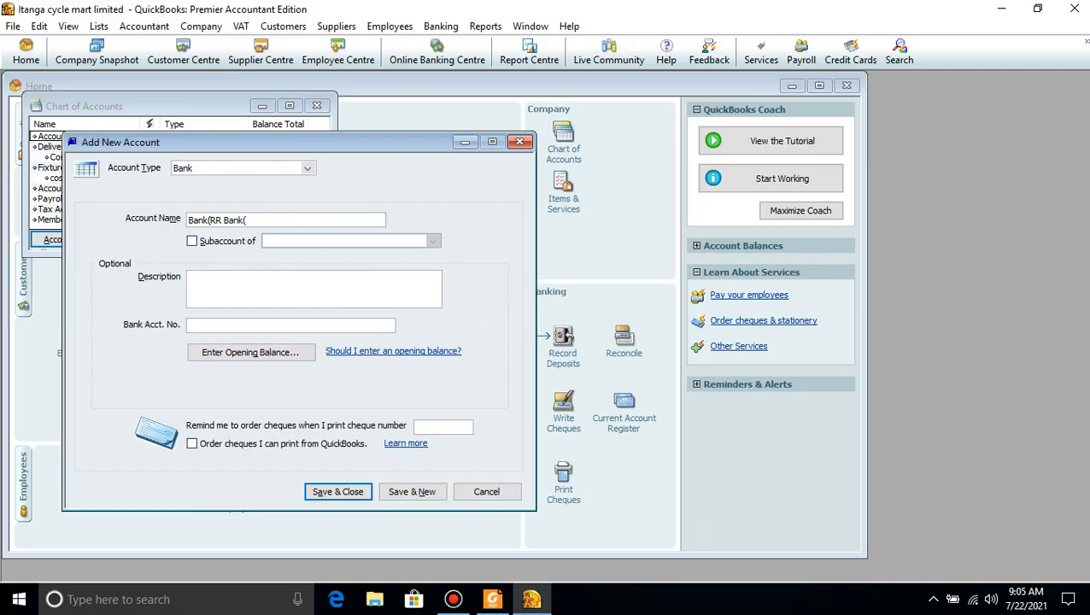
{"action": "key", "text": "BackSpace"}
{"action": "type", "text": ")"}
Look up the RR bank balance in the exam paper and enter an opening balance of 226300 dated 11/01/2016
{"action": "left_click", "coordinate": [250, 352]}
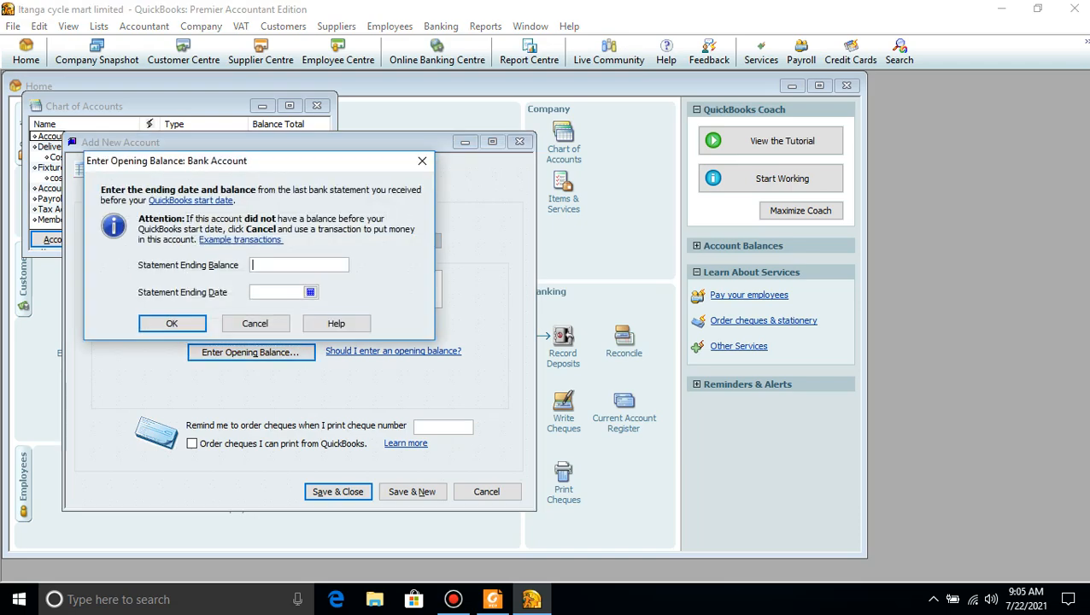
{"action": "left_click", "coordinate": [493, 599]}
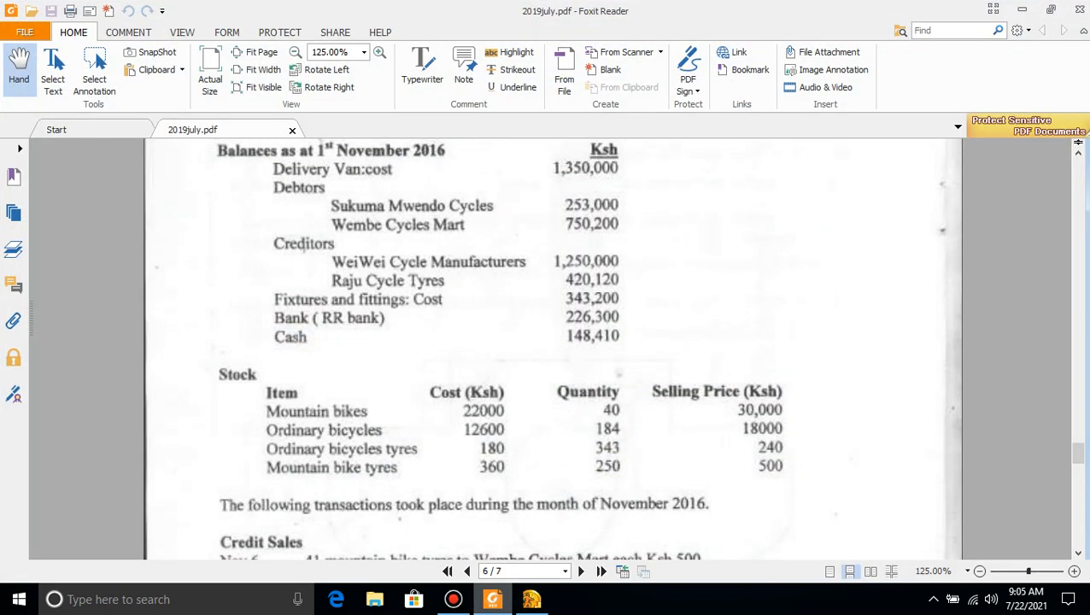
{"action": "key", "text": "alt+Tab"}
{"action": "type", "text": "226300"}
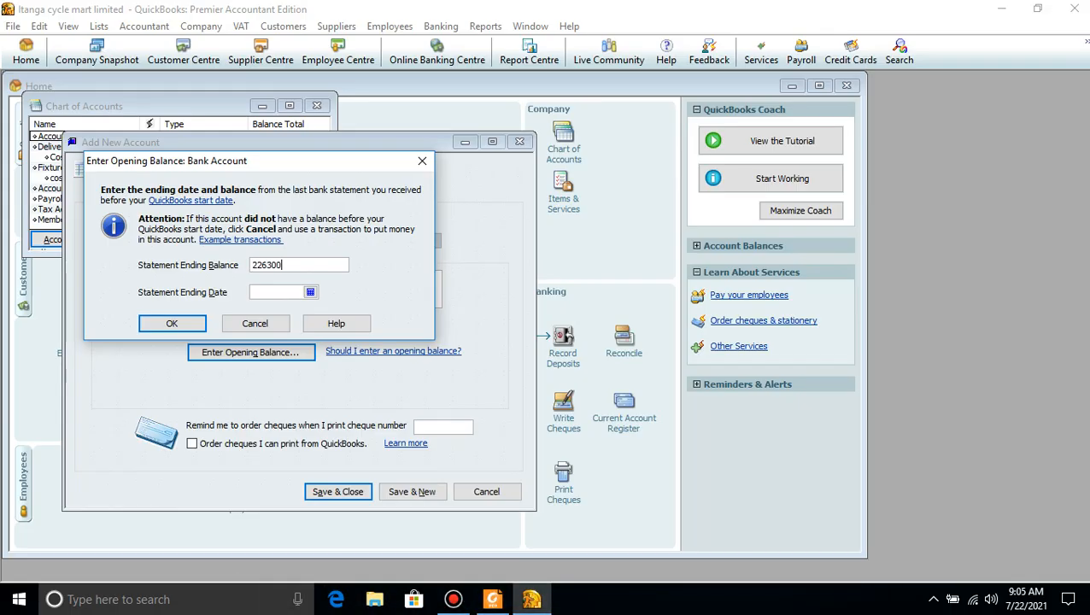
{"action": "key", "text": "Tab"}
{"action": "type", "text": "11/01/2016"}
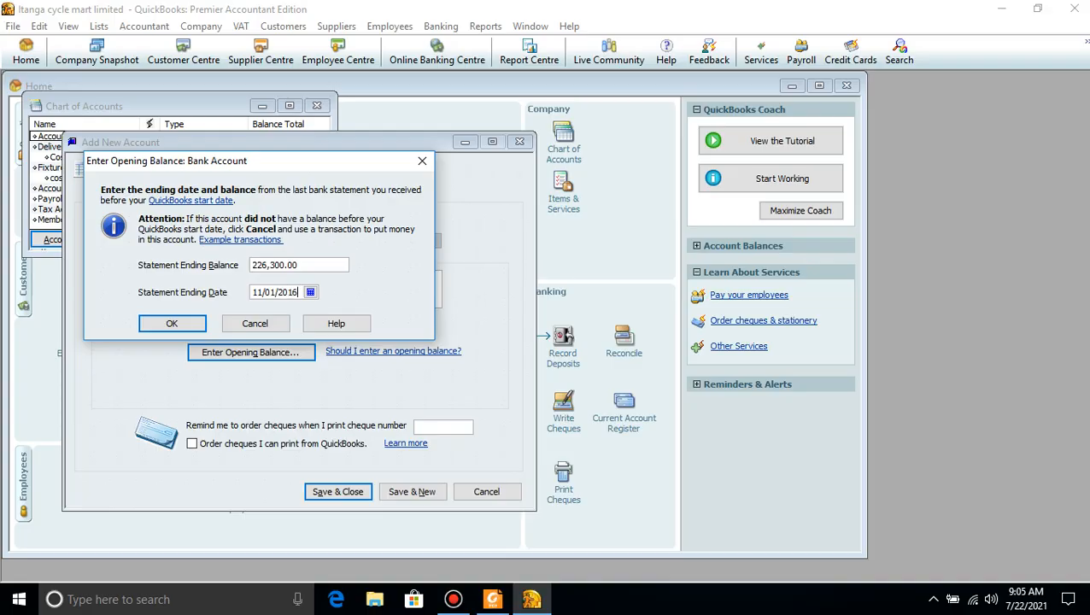
{"action": "key", "text": "Return"}
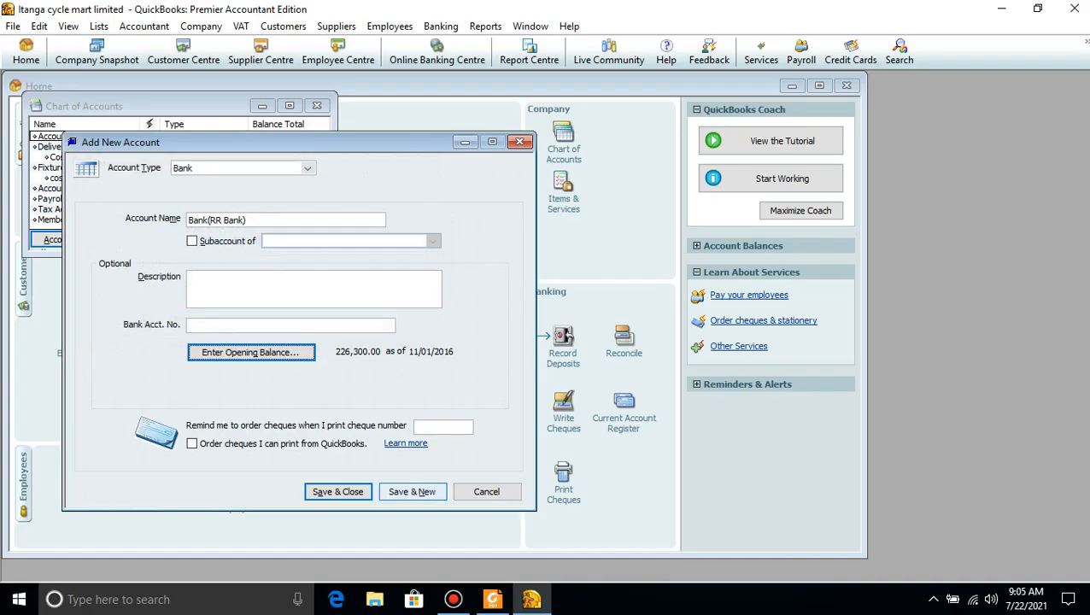
Save the Bank(RR Bank) account, accepting the back-dated entry and declining the online services setup
{"action": "left_click", "coordinate": [339, 493]}
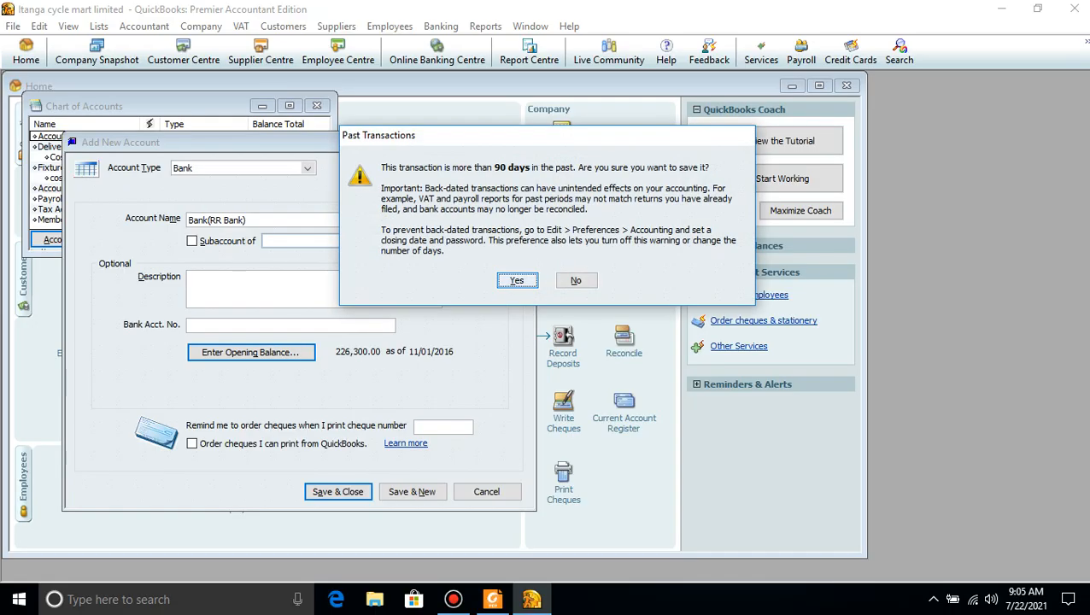
{"action": "key", "text": "Return"}
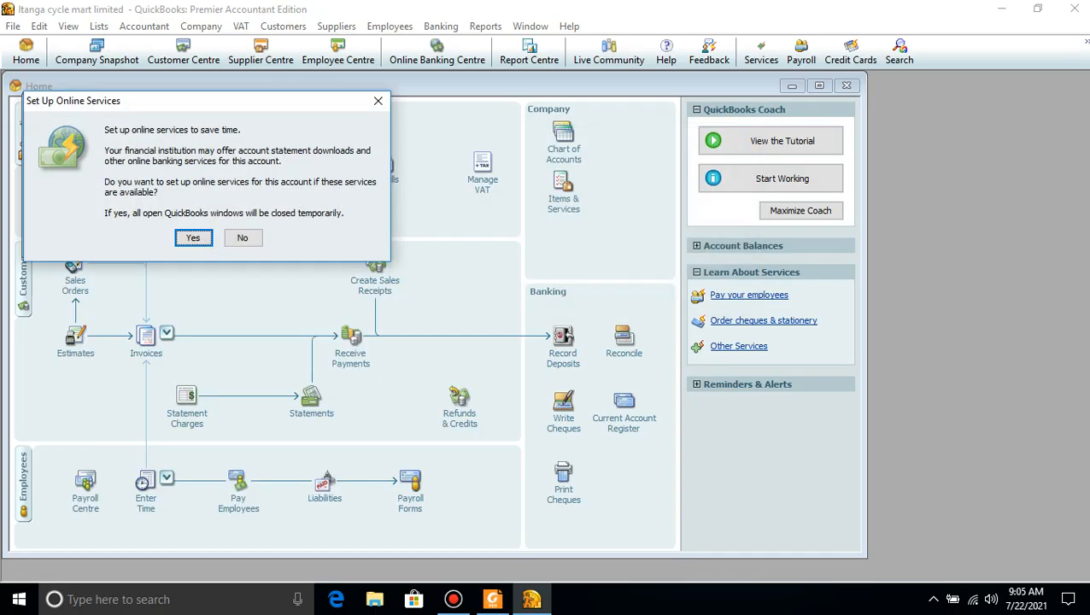
{"action": "key", "text": "Tab"}
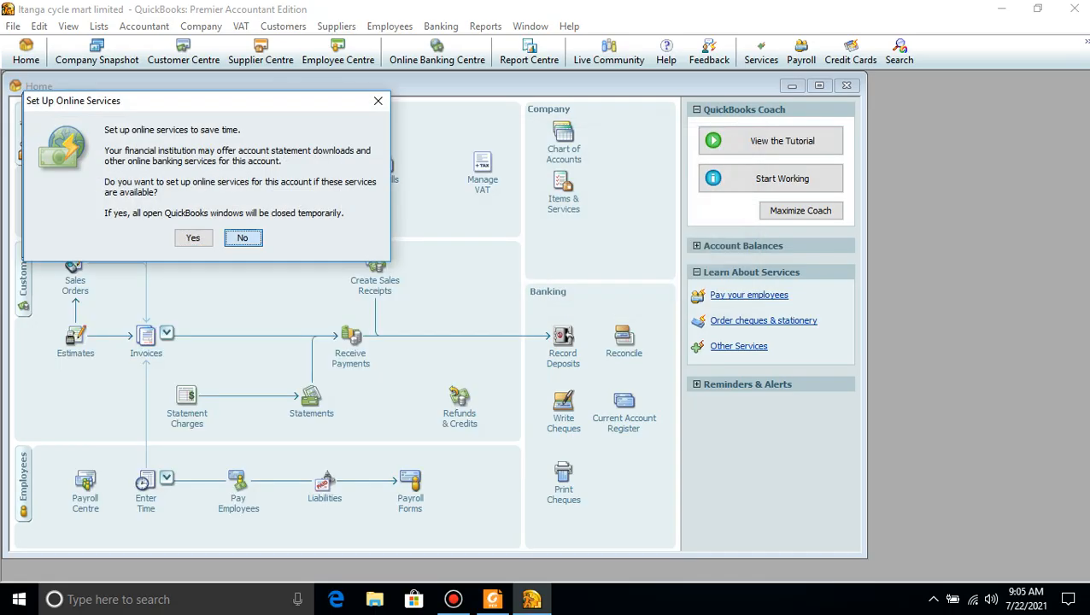
{"action": "key", "text": "Return"}
Check the exam paper for the next balance and start another bank-type account named Cash
{"action": "left_click", "coordinate": [493, 599]}
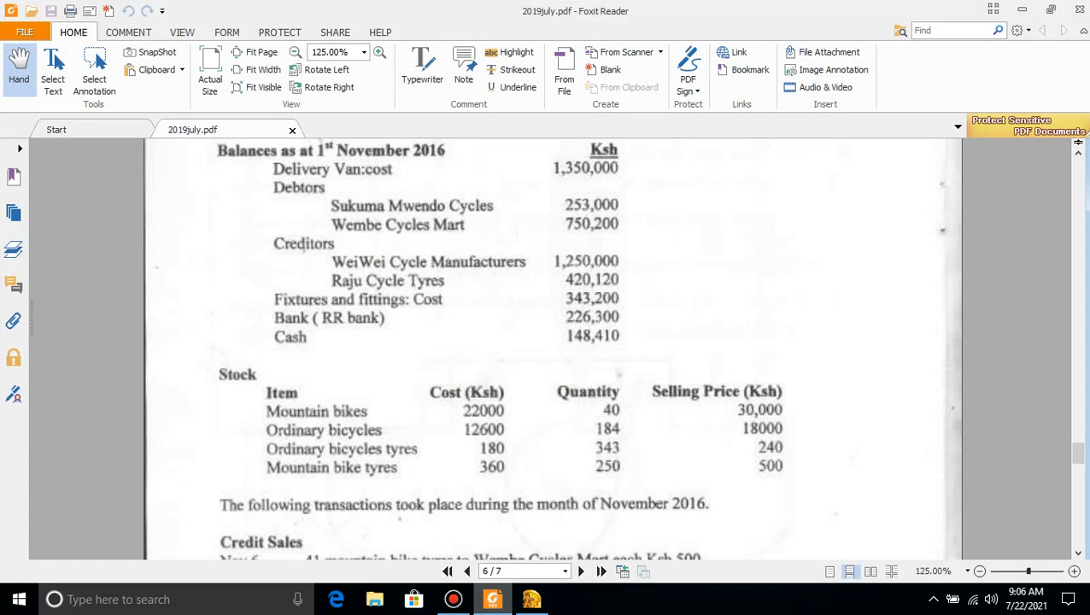
{"action": "left_click", "coordinate": [531, 600]}
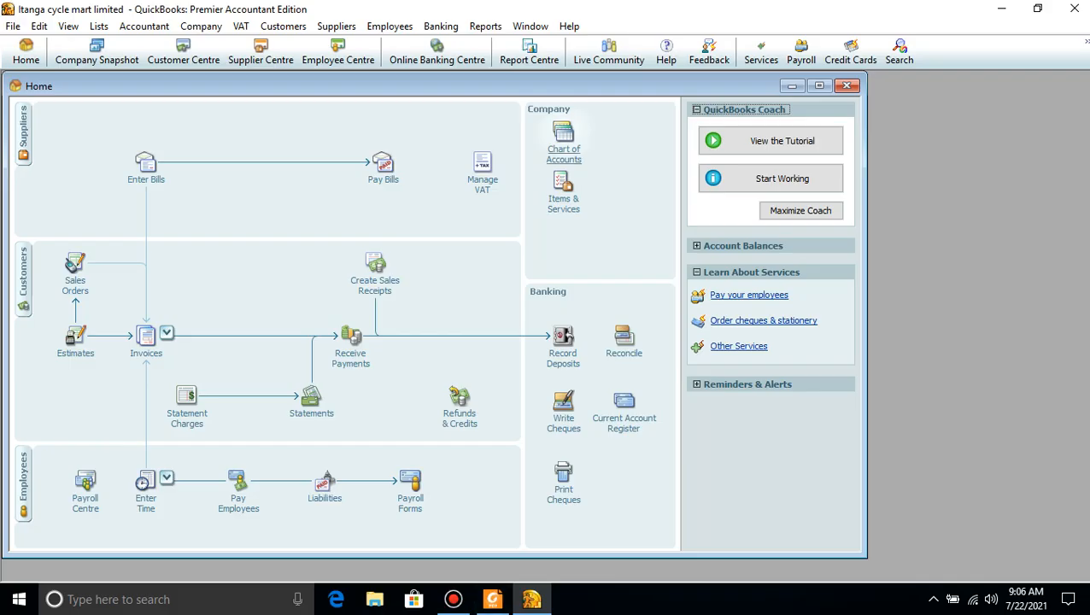
{"action": "left_click", "coordinate": [564, 152]}
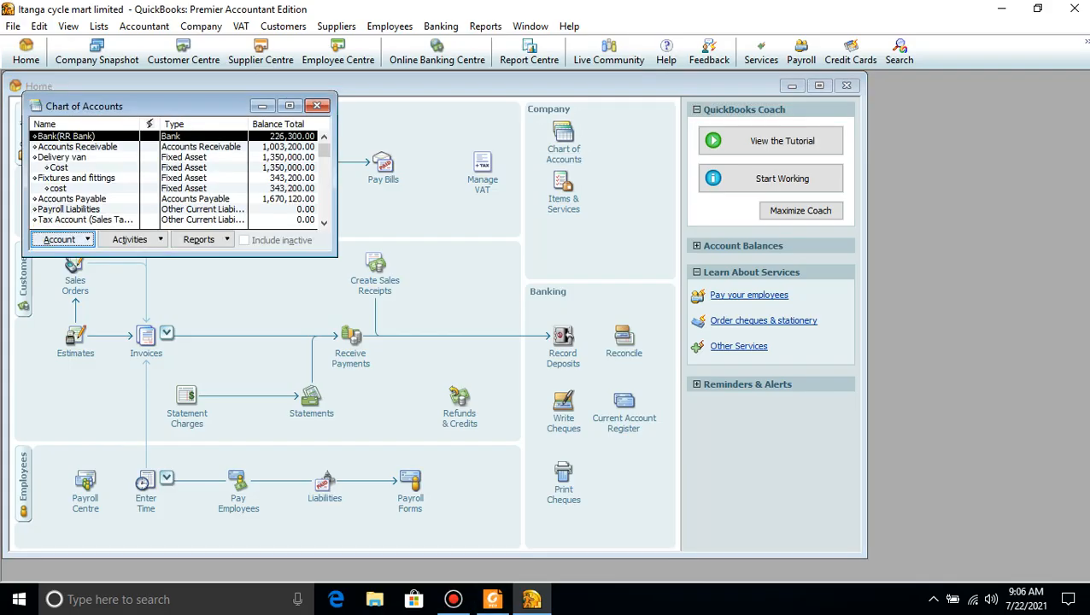
{"action": "left_click", "coordinate": [64, 239]}
{"action": "left_click", "coordinate": [77, 259]}
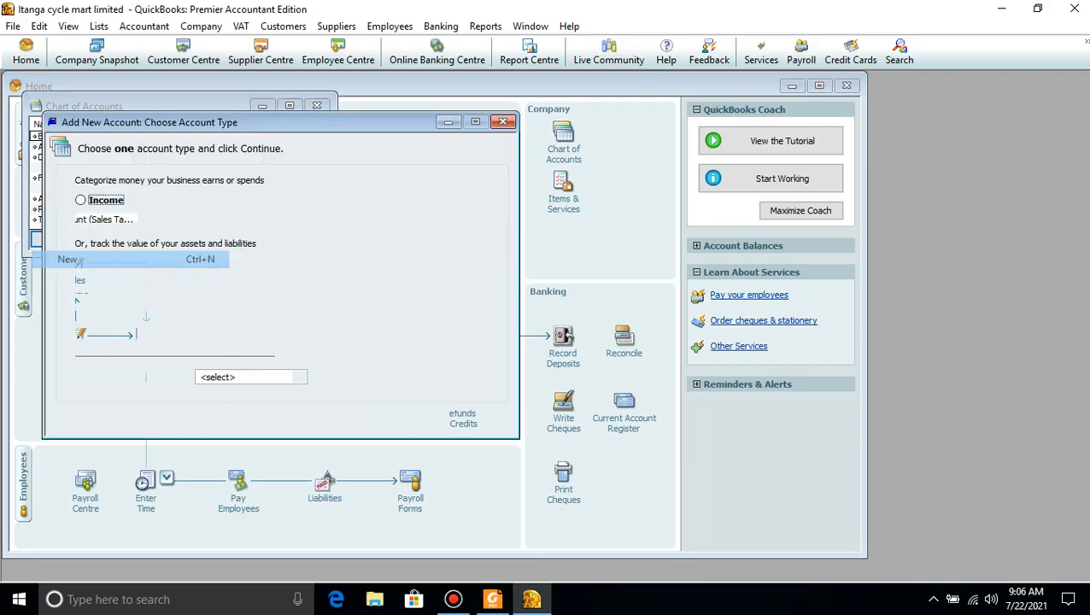
{"action": "left_click", "coordinate": [82, 281]}
{"action": "left_click", "coordinate": [406, 420]}
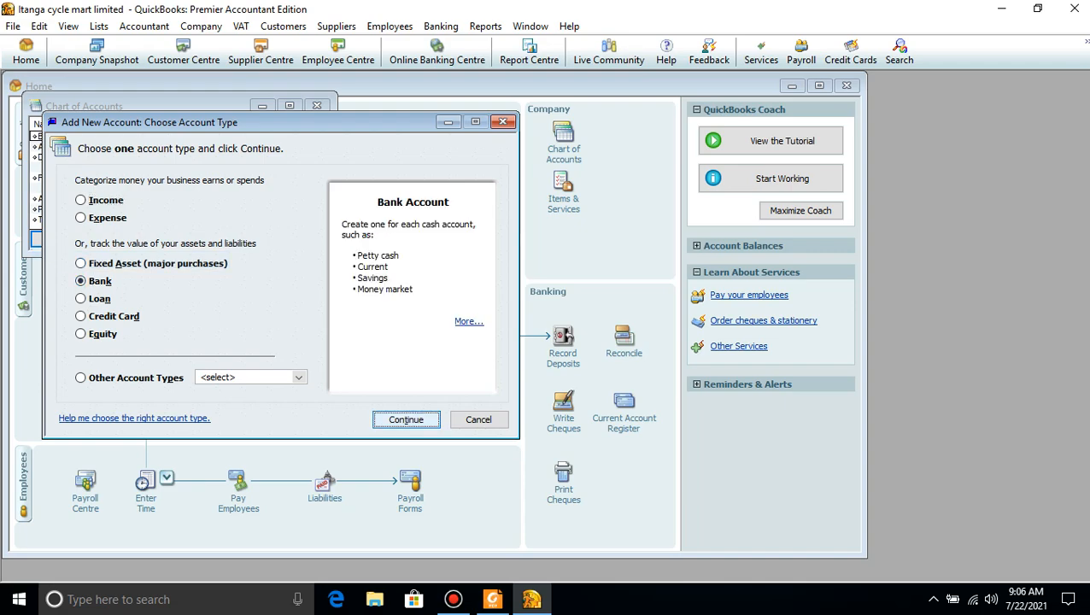
{"action": "type", "text": "Cash"}
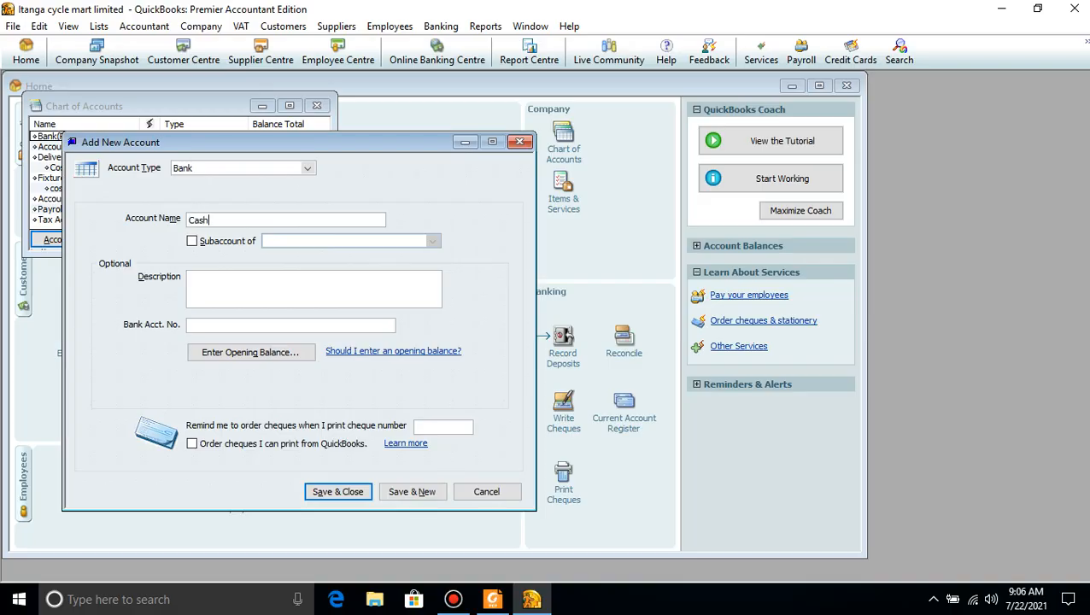
Look up the cash balance in the exam paper and enter 148410 as the Cash account's opening balance, dated 11/01/2016
{"action": "left_click", "coordinate": [493, 600]}
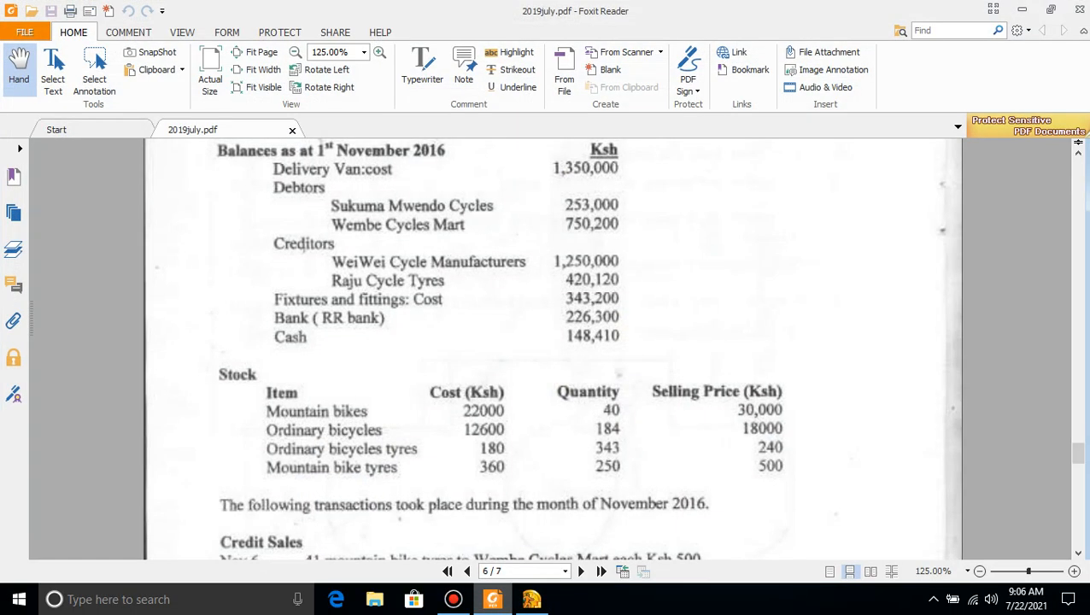
{"action": "left_click", "coordinate": [532, 600]}
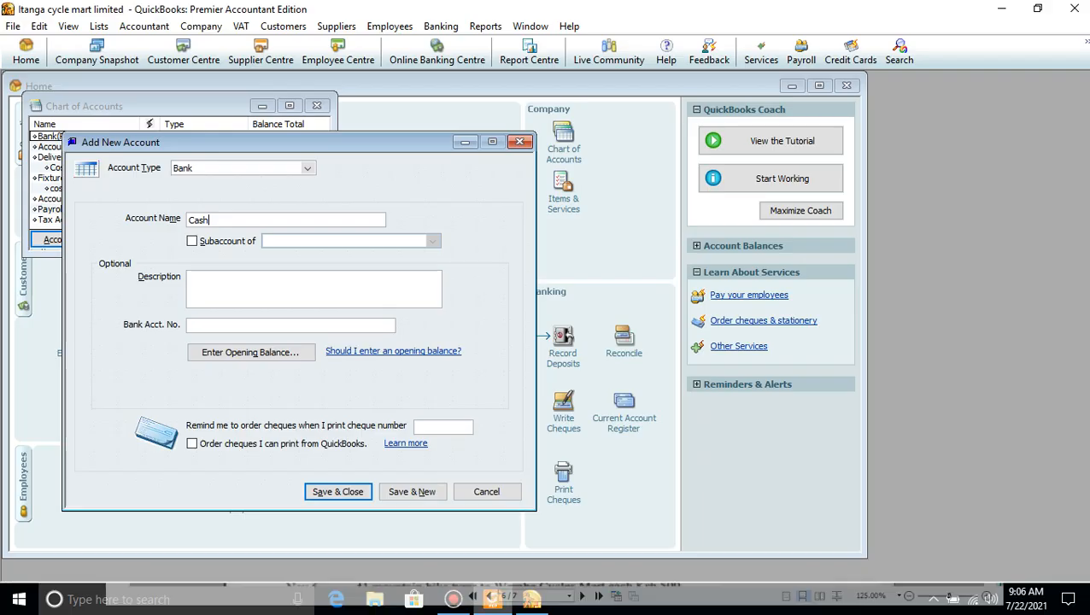
{"action": "left_click", "coordinate": [251, 352]}
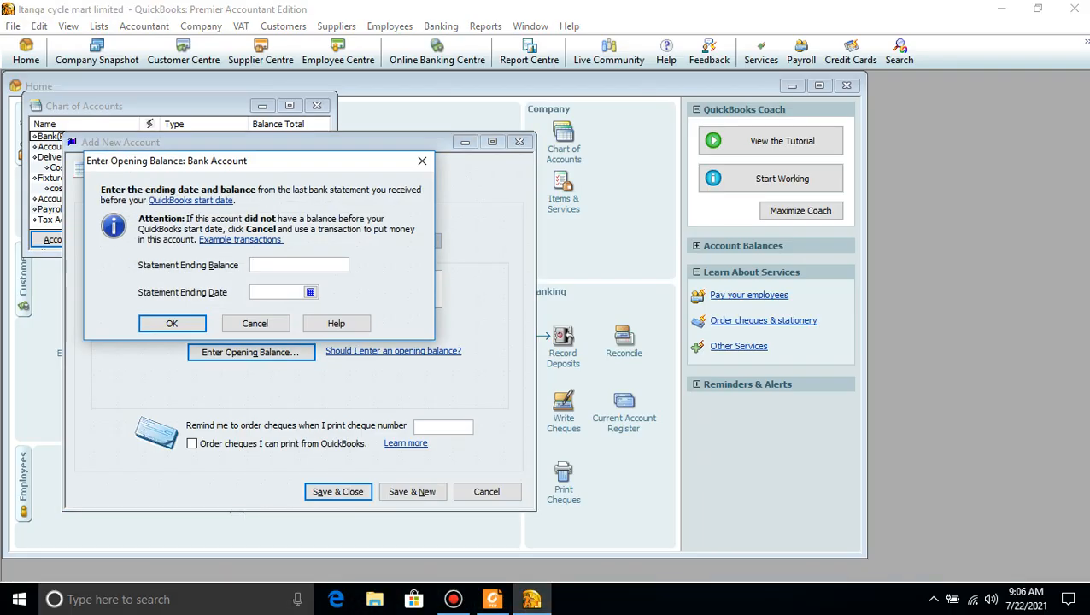
{"action": "type", "text": "148410"}
{"action": "key", "text": "Tab"}
{"action": "type", "text": "11/01/2016"}
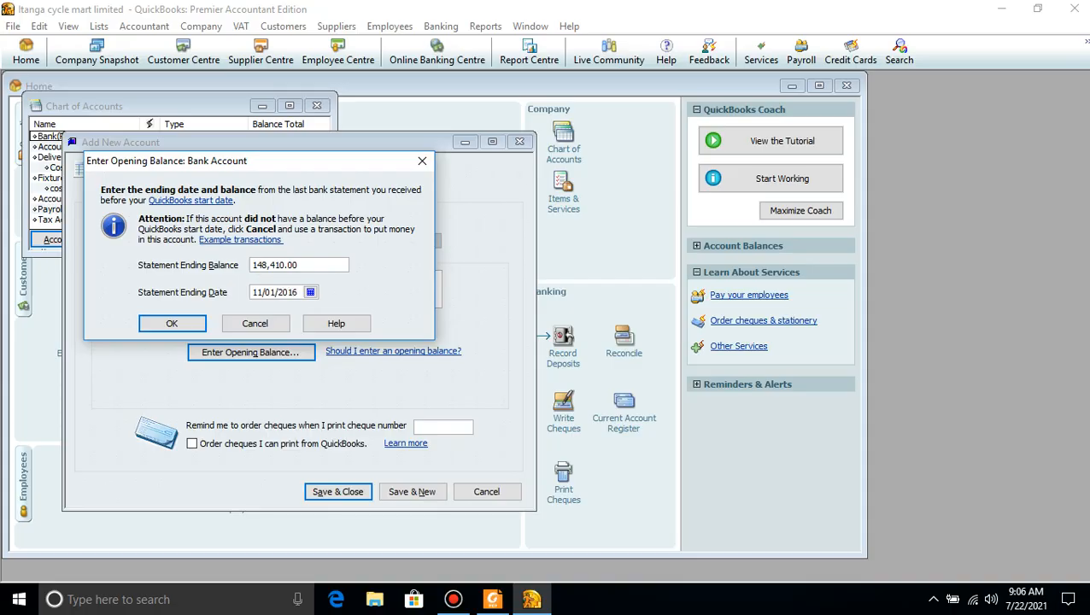
{"action": "key", "text": "Return"}
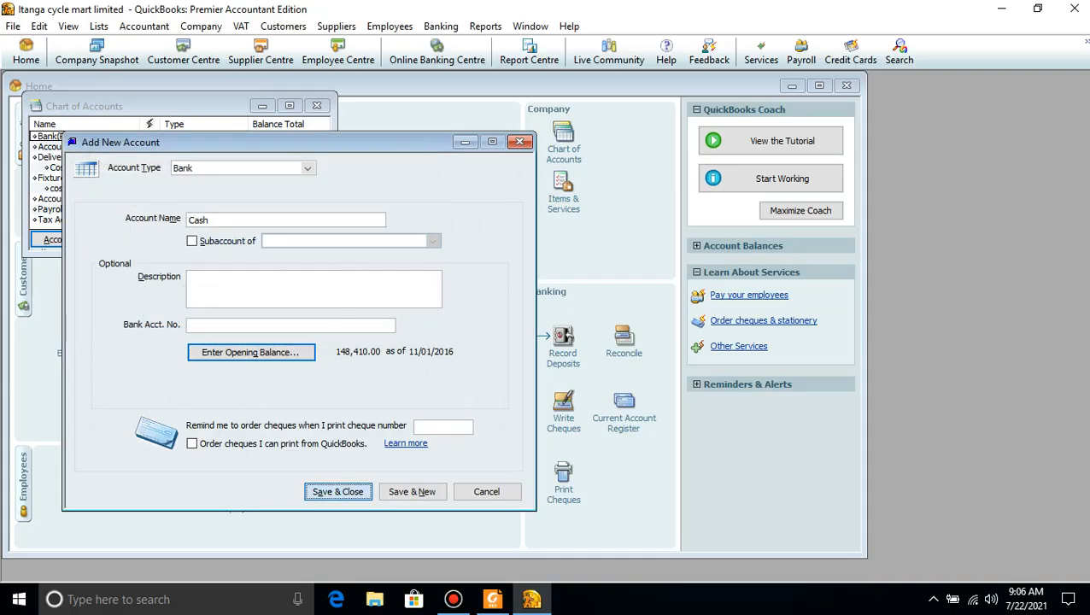
Save the Cash account with its back-dated balance, decline the online services setup and close the chart of accounts
{"action": "key", "text": "Return"}
{"action": "key", "text": "Return"}
{"action": "key", "text": "Return"}
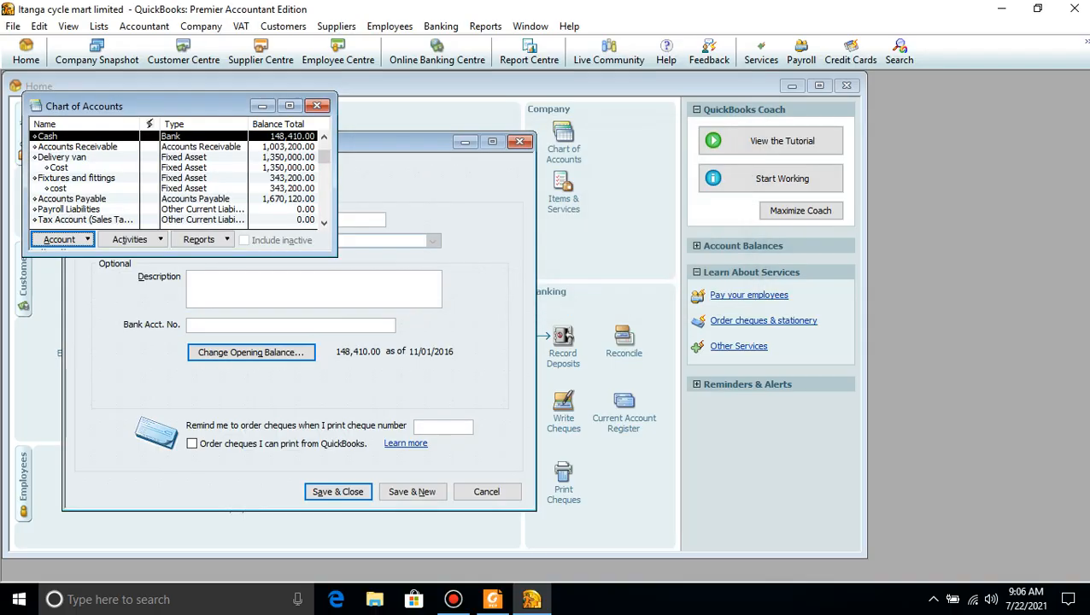
{"action": "key", "text": "Tab"}
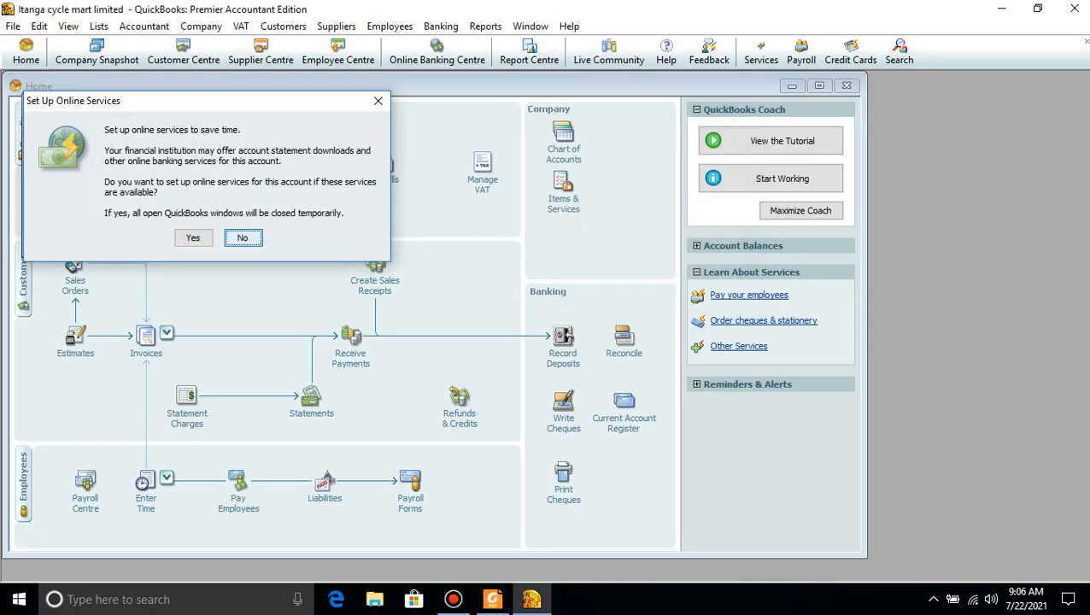
{"action": "key", "text": "Return"}
{"action": "left_click", "coordinate": [317, 106]}
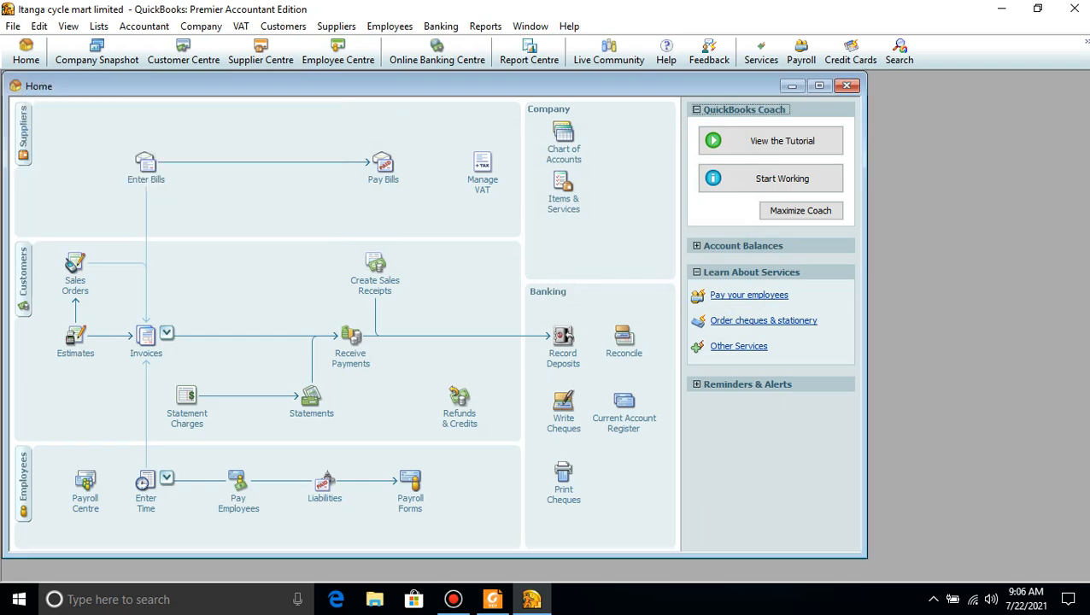
{"action": "left_click", "coordinate": [493, 599]}
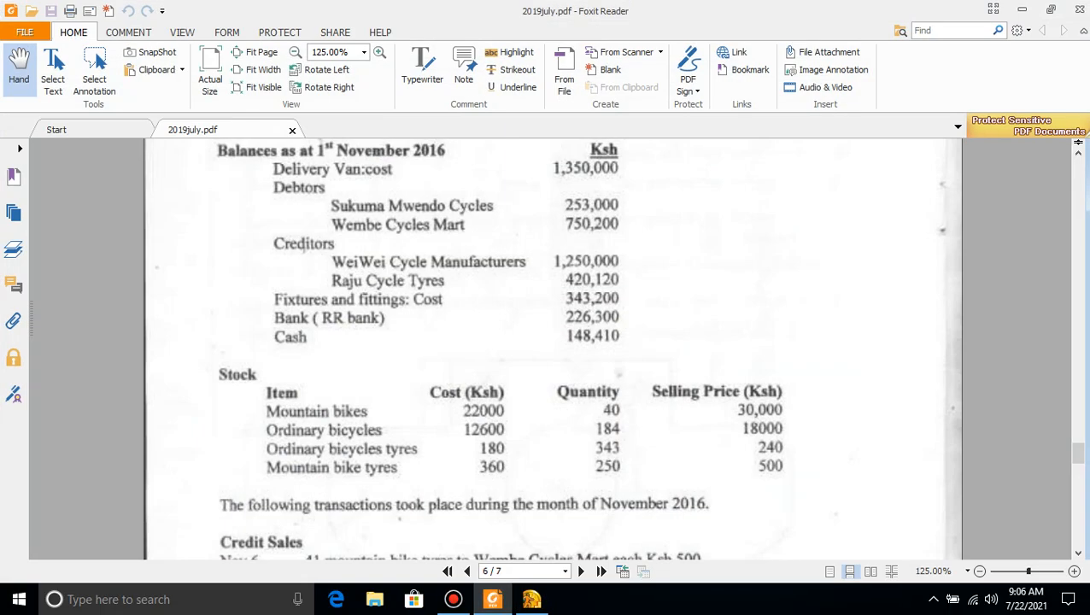
{"action": "scroll", "coordinate": [551, 348], "scroll_direction": "down", "scroll_amount": 3}
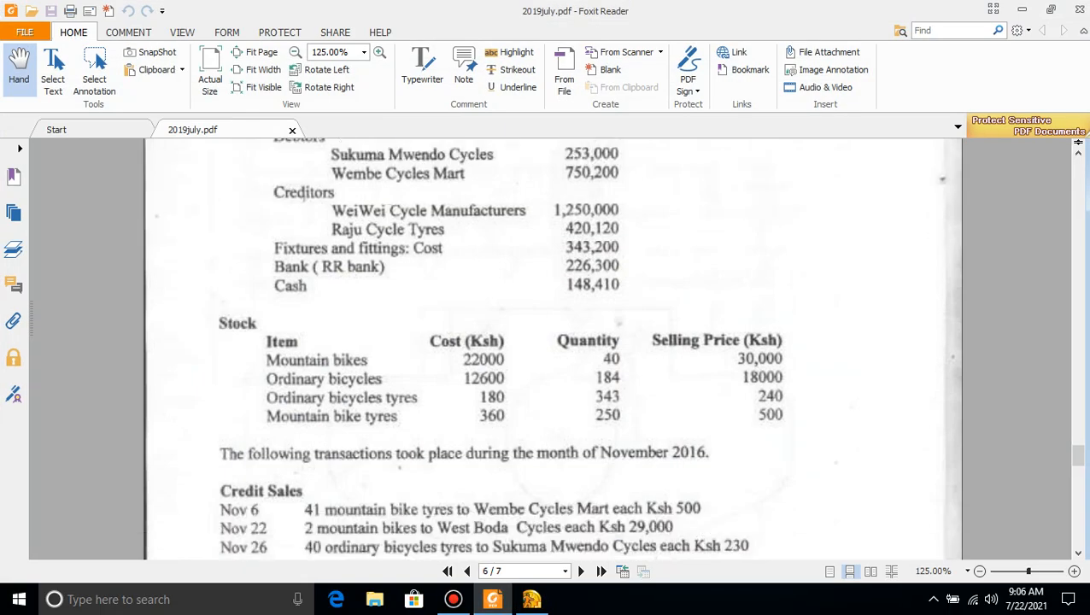
{"action": "scroll", "coordinate": [551, 347], "scroll_direction": "down", "scroll_amount": 2}
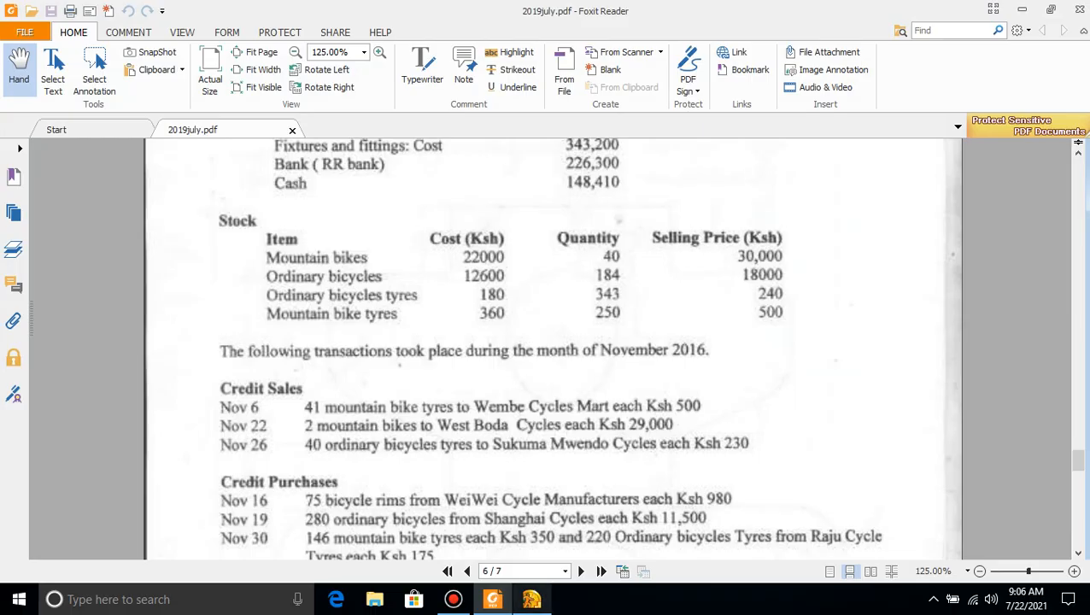
{"action": "left_click", "coordinate": [532, 599]}
{"action": "left_click", "coordinate": [563, 203]}
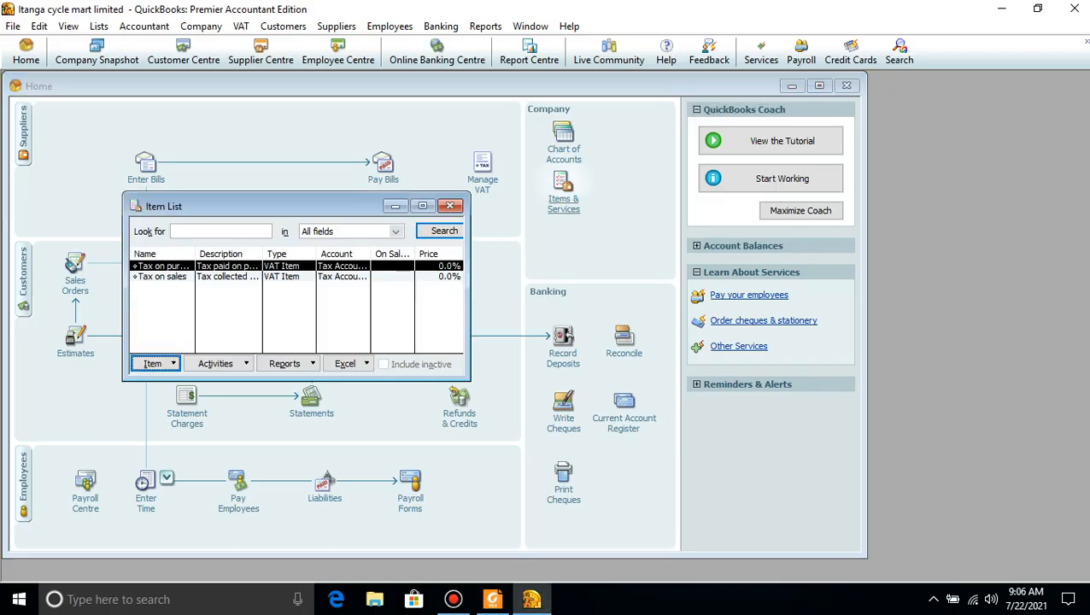
{"action": "left_click", "coordinate": [154, 364]}
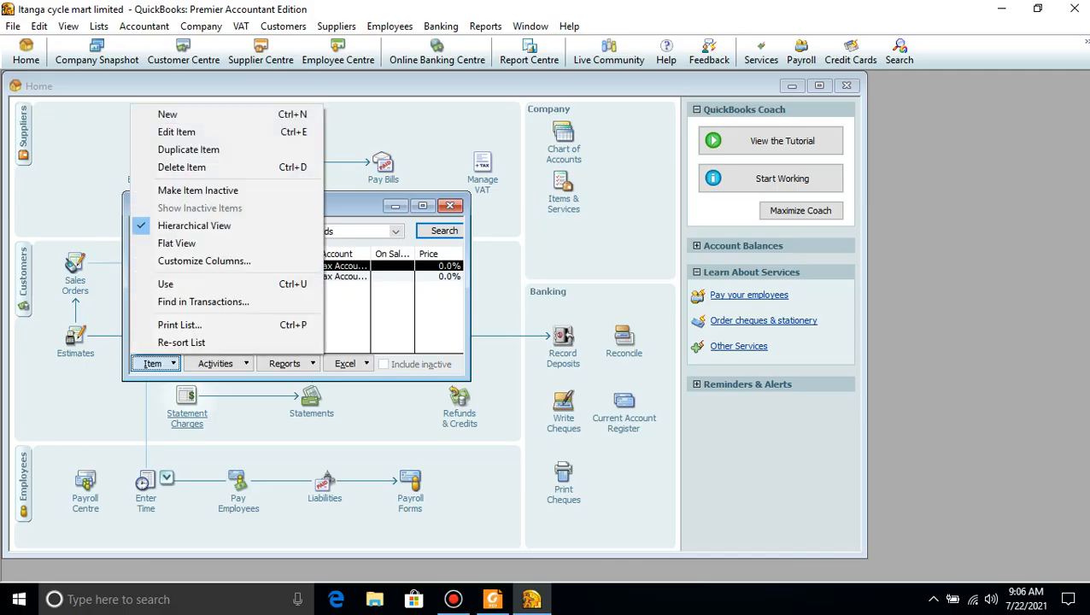
{"action": "left_click", "coordinate": [168, 115]}
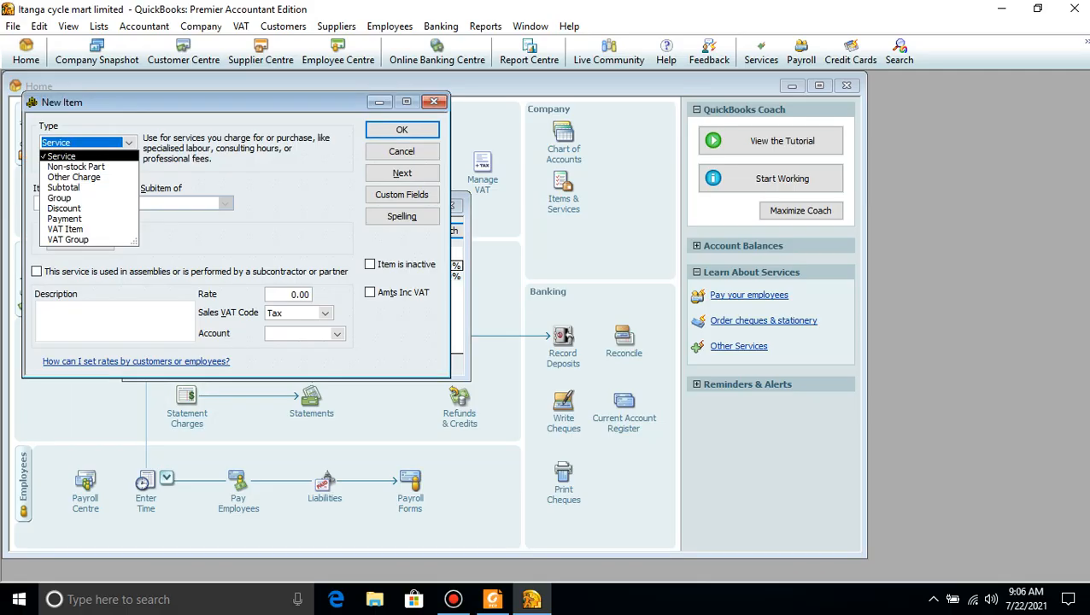
{"action": "left_click", "coordinate": [434, 102]}
{"action": "left_click", "coordinate": [450, 206]}
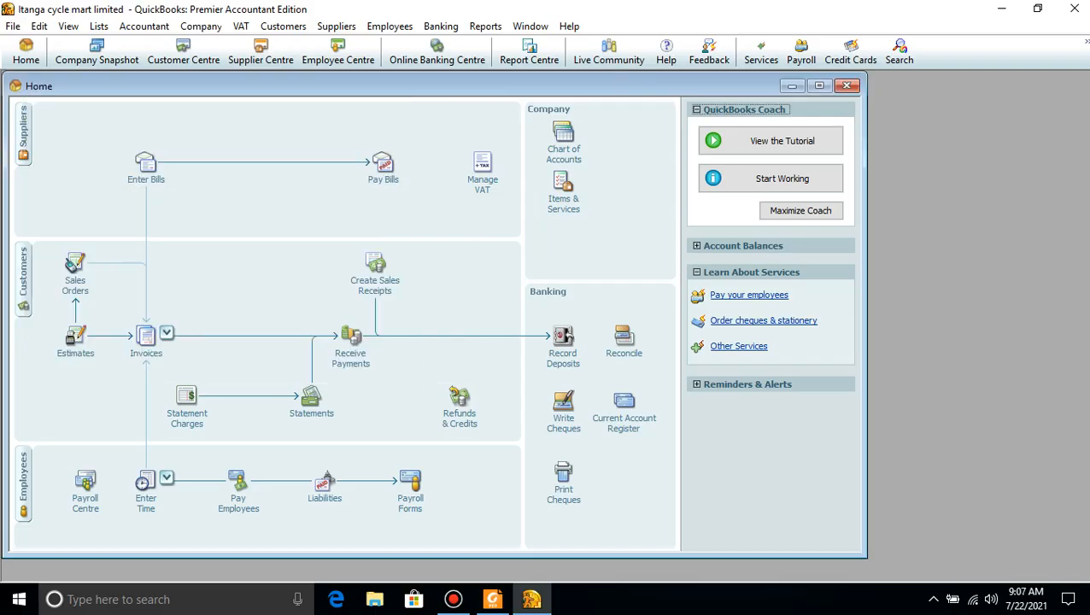
Activate stock and purchase orders in the company preferences for Items & Stock and save the preferences
{"action": "left_click", "coordinate": [40, 26]}
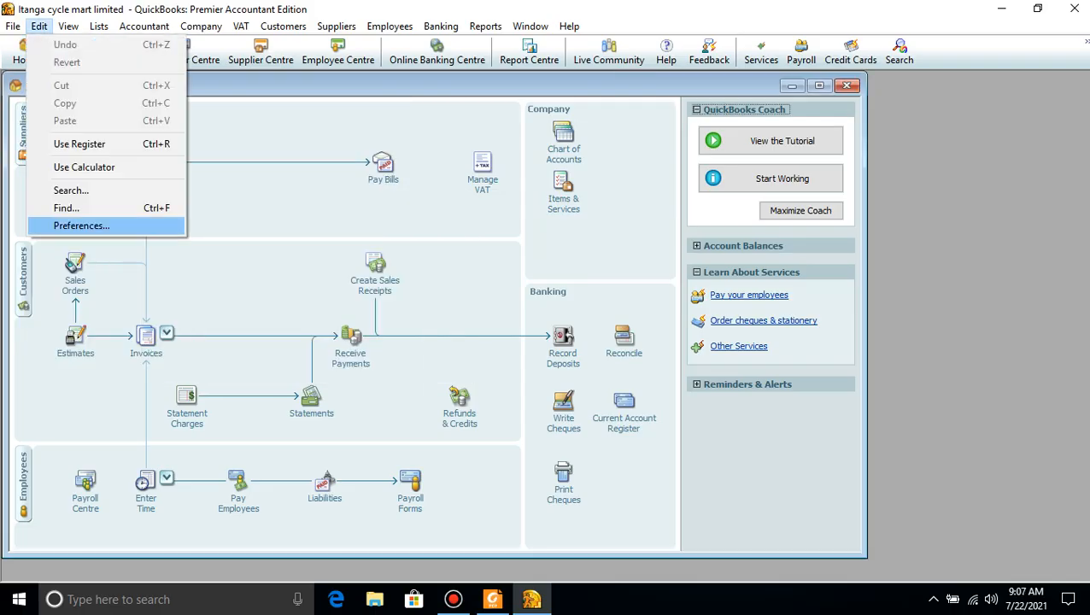
{"action": "left_click", "coordinate": [81, 226]}
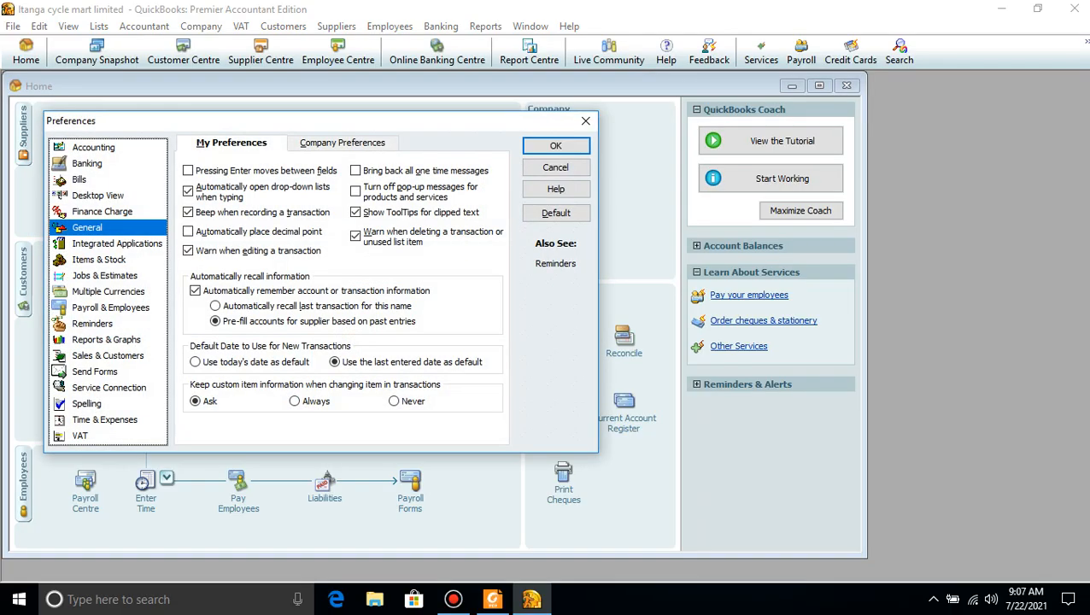
{"action": "left_click", "coordinate": [99, 259]}
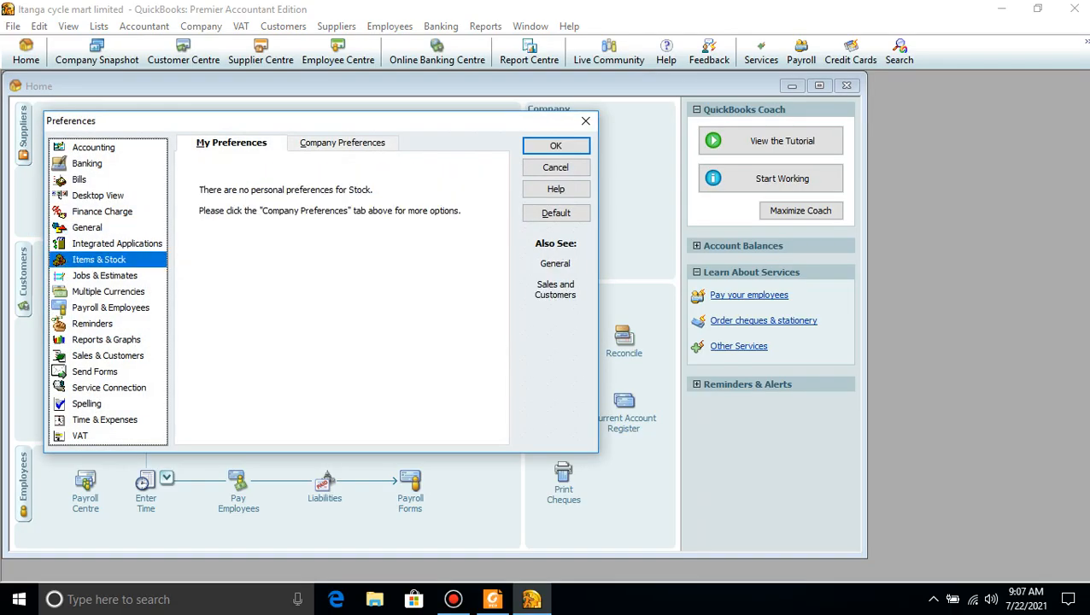
{"action": "left_click", "coordinate": [342, 143]}
{"action": "left_click", "coordinate": [196, 180]}
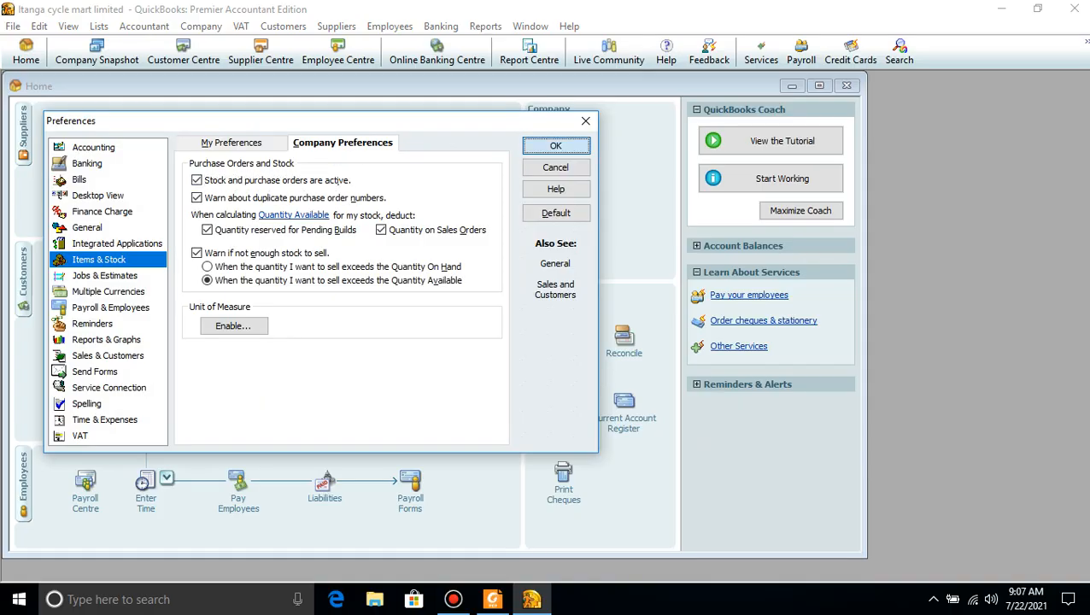
{"action": "left_click", "coordinate": [556, 146]}
Open the item list and start a new item of type Stock Part
{"action": "left_click", "coordinate": [546, 196]}
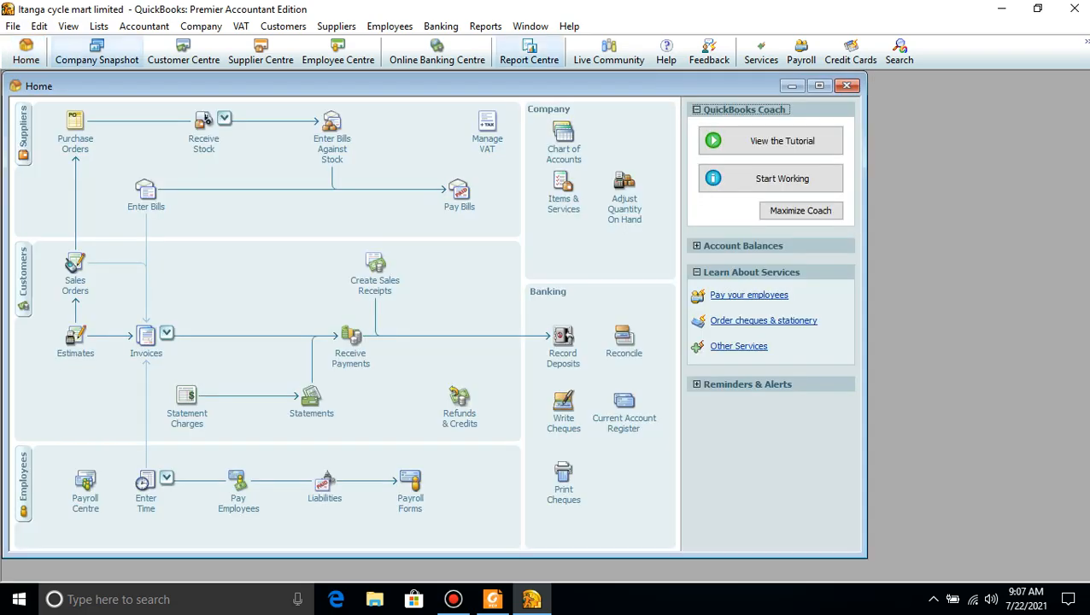
{"action": "left_click", "coordinate": [563, 192]}
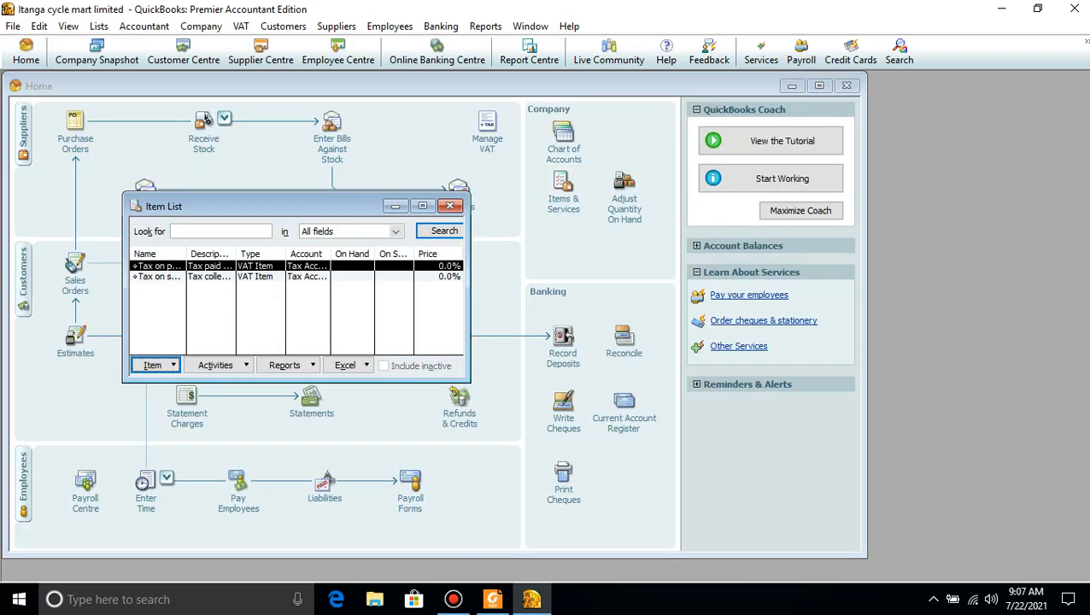
{"action": "left_click", "coordinate": [152, 364]}
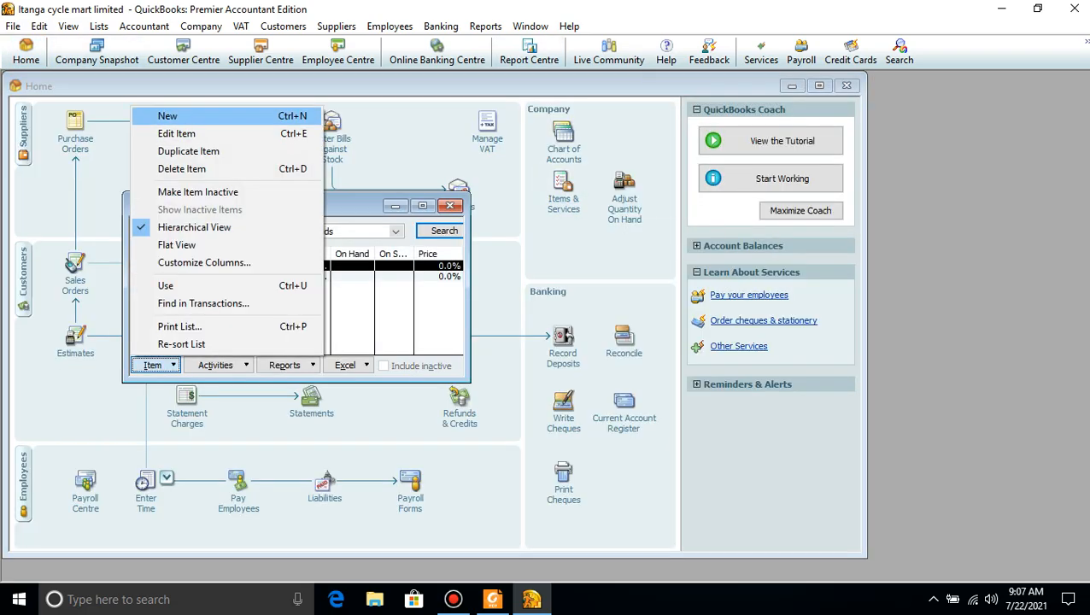
{"action": "left_click", "coordinate": [167, 115]}
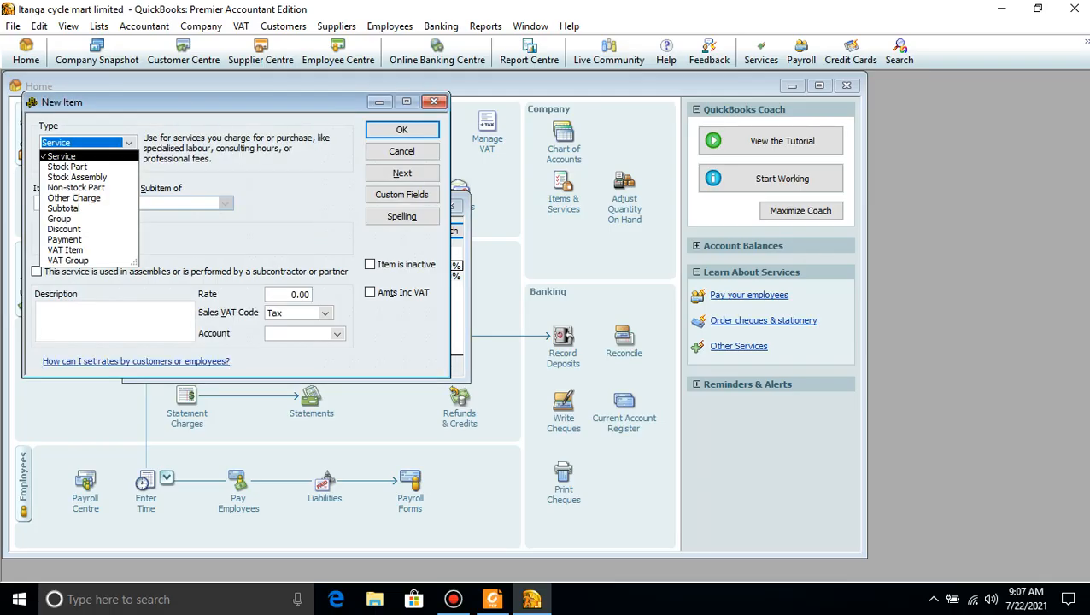
{"action": "left_click", "coordinate": [67, 167]}
{"action": "left_click_drag", "start_coordinate": [188, 102], "coordinate": [468, 118]}
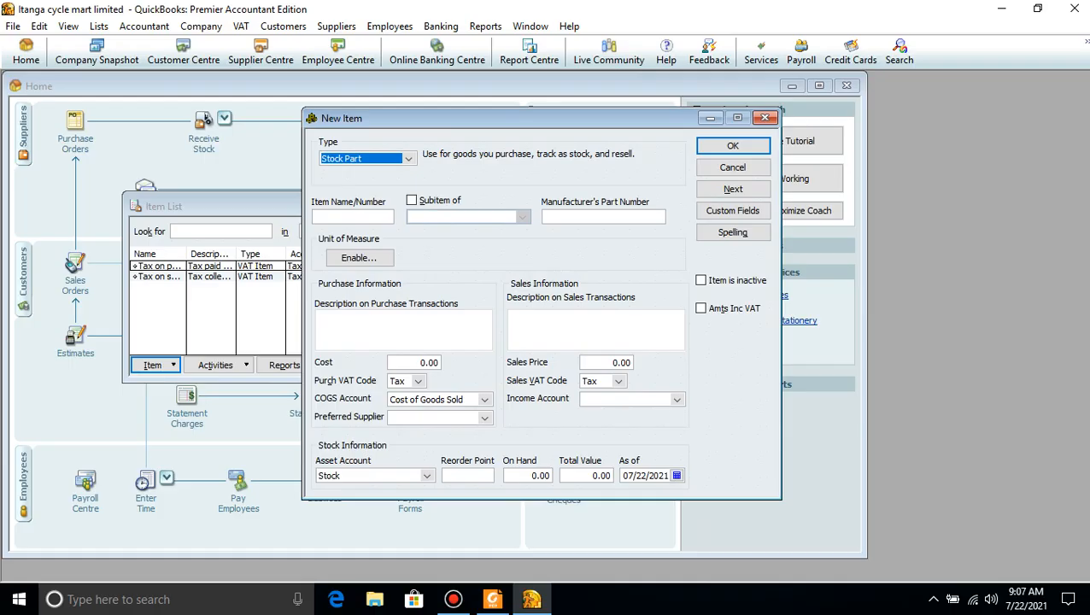
Look up the first stock item in the exam paper and name the new stock part Mountain bikes
{"action": "key", "text": "Tab"}
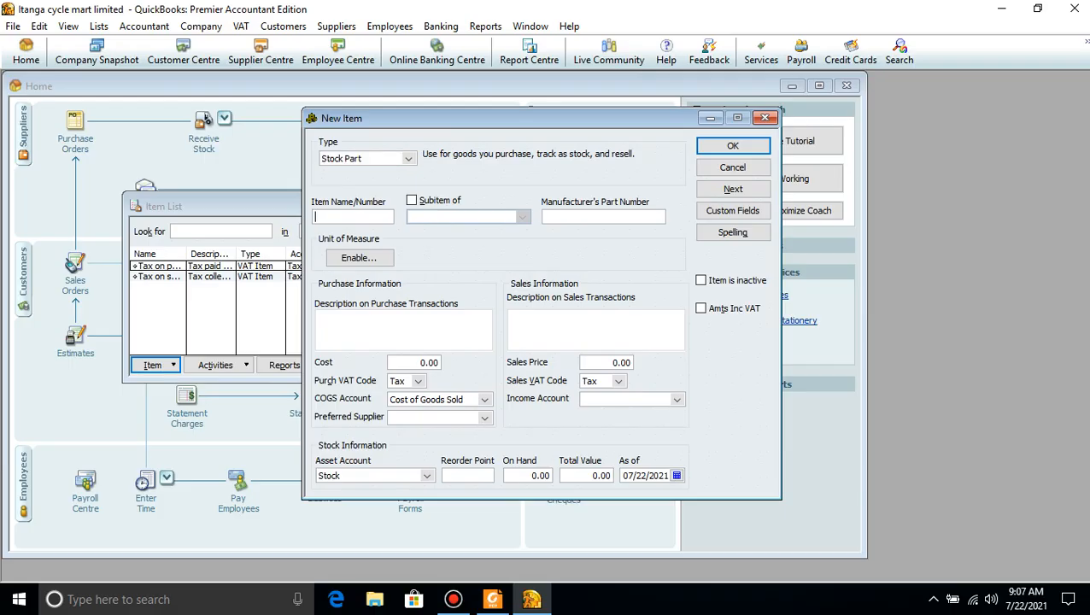
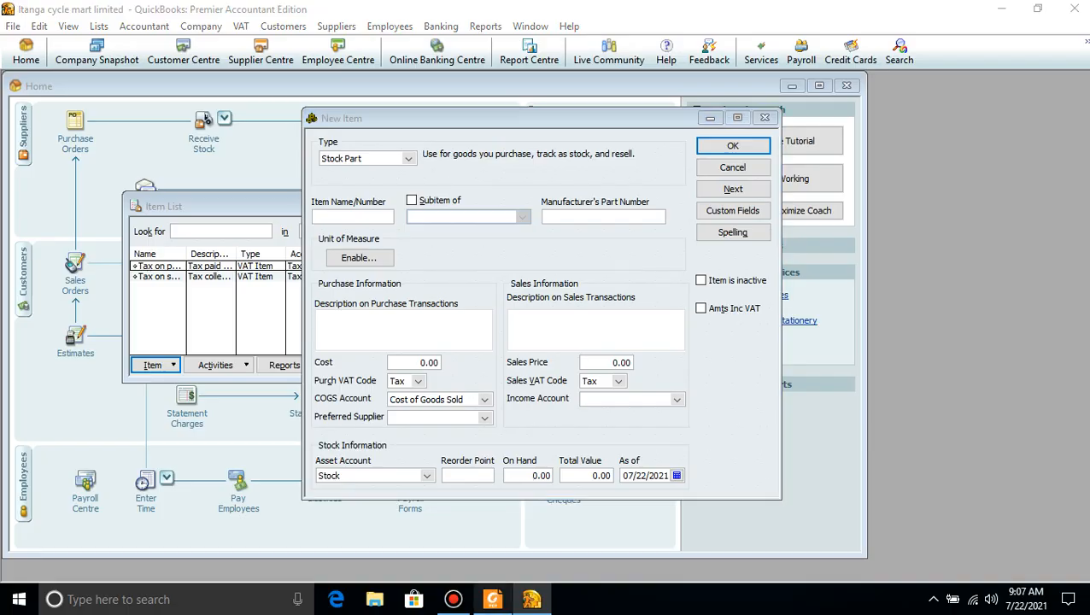
{"action": "left_click", "coordinate": [492, 599]}
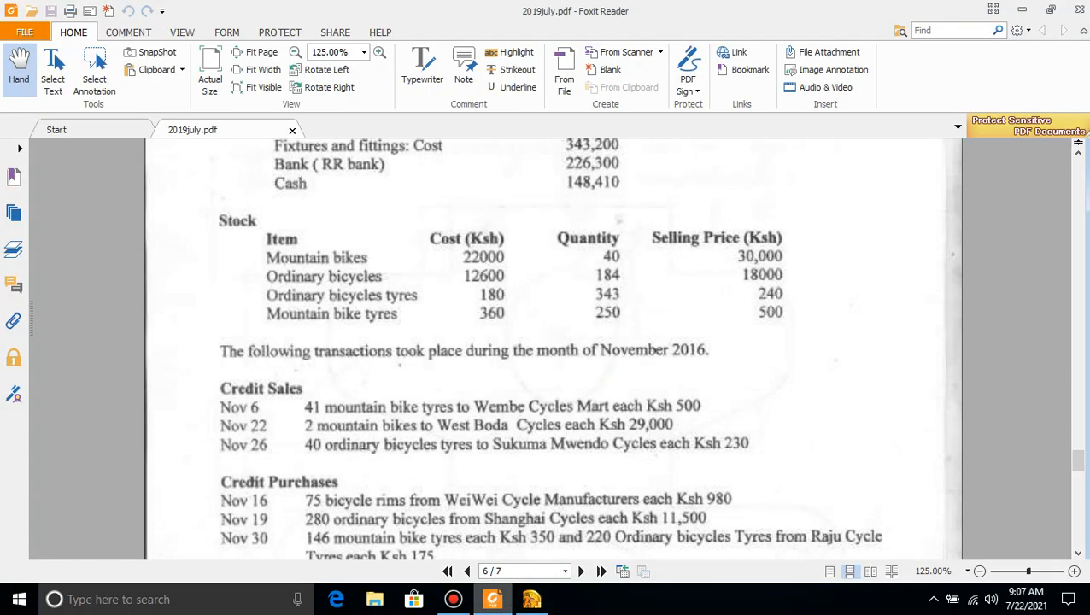
{"action": "left_click", "coordinate": [492, 599]}
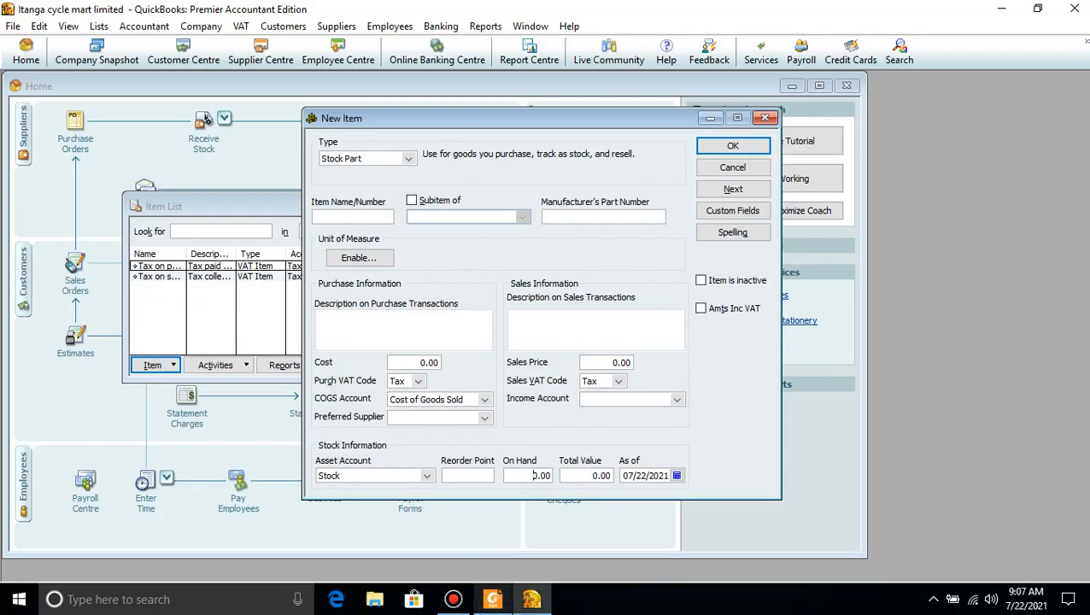
{"action": "type", "text": "Mount"}
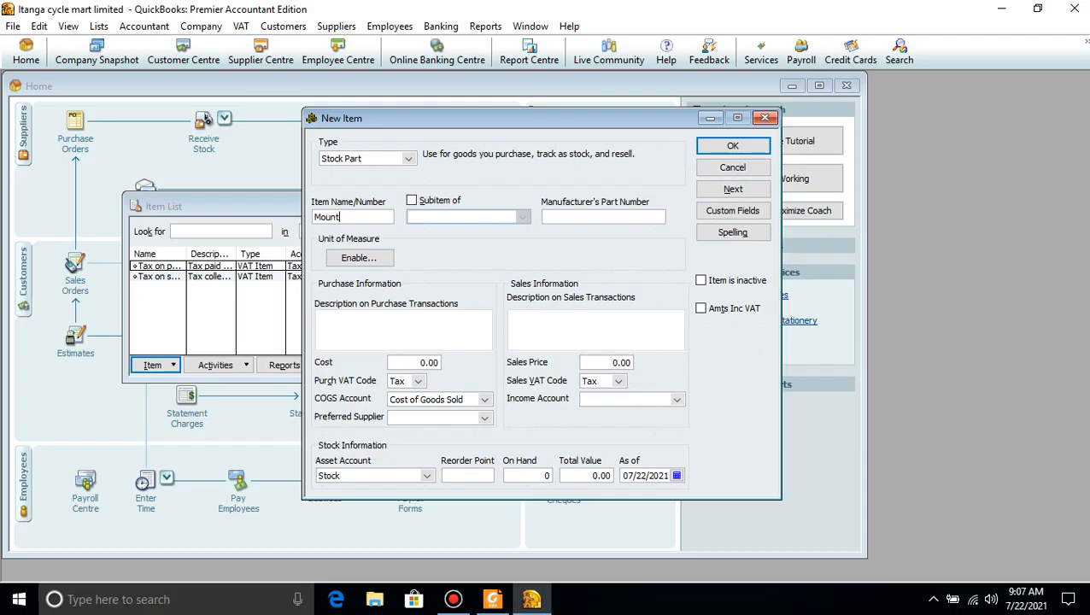
{"action": "type", "text": "ain bikes"}
{"action": "left_click", "coordinate": [493, 600]}
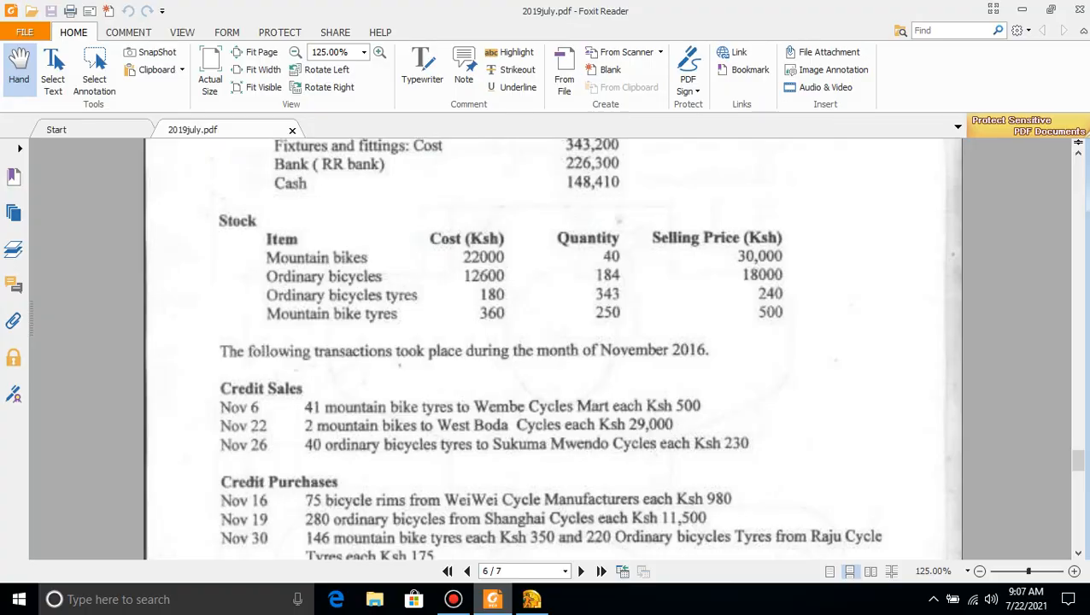
{"action": "key", "text": "alt+Tab"}
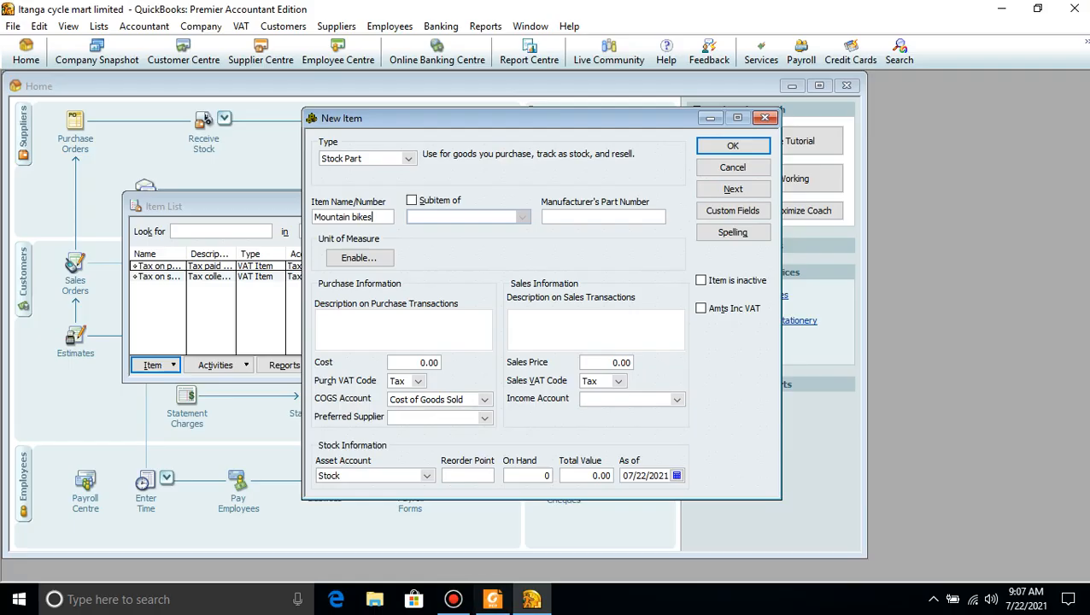
Set the Mountain bikes item's cost to 22000 and its sales price to 30000
{"action": "left_click", "coordinate": [431, 363]}
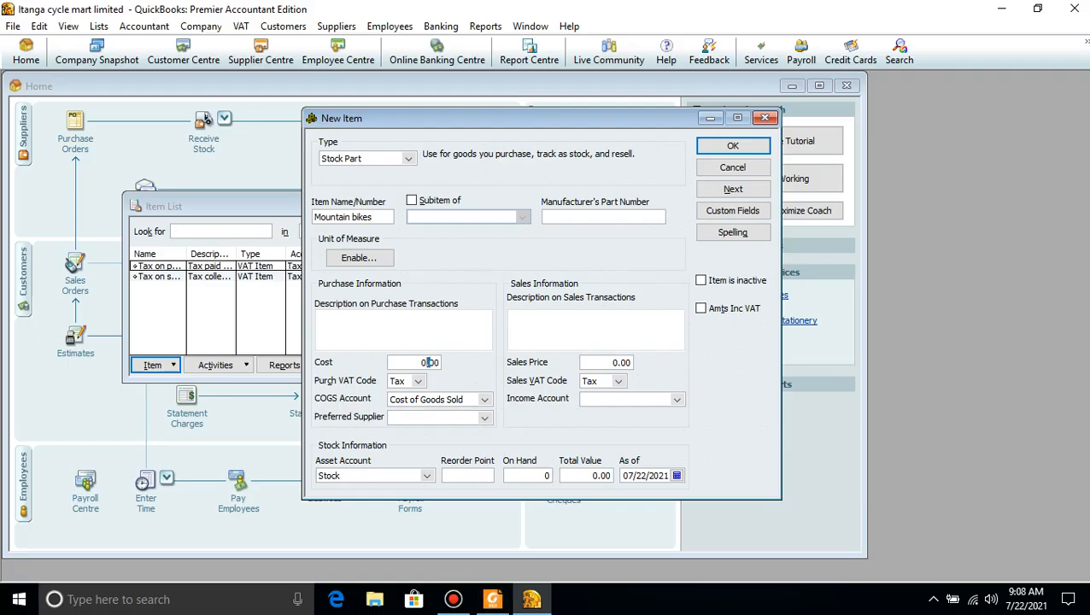
{"action": "key", "text": "BackSpace"}
{"action": "type", "text": "22000"}
{"action": "left_click", "coordinate": [618, 362]}
{"action": "key", "text": "BackSpace"}
{"action": "type", "text": "30000"}
Check the mountain bikes quantity in the exam paper and enter 40 as the item's quantity on hand
{"action": "left_click", "coordinate": [492, 599]}
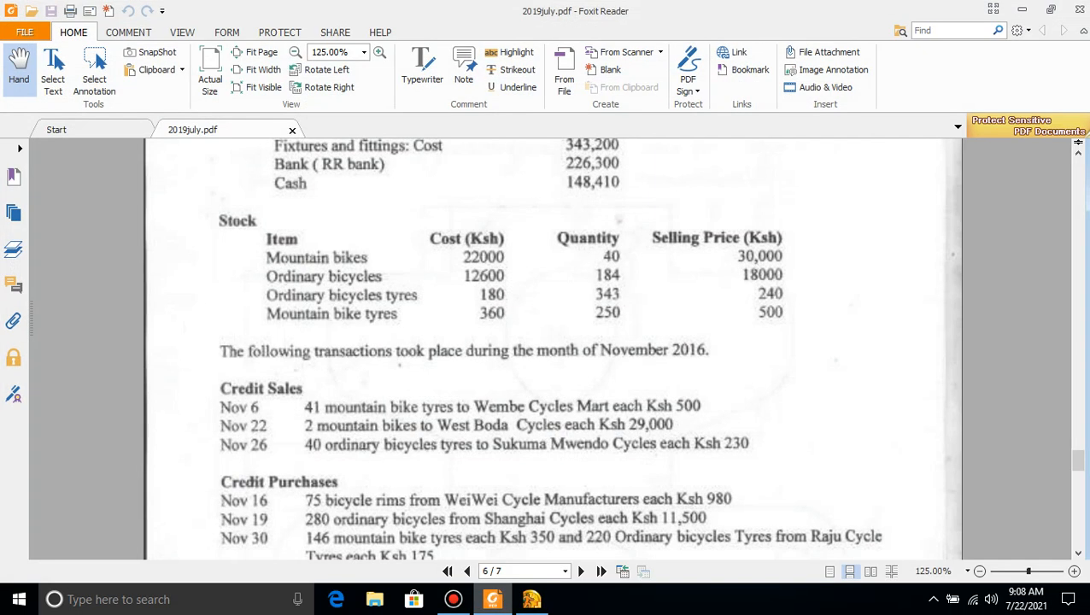
{"action": "left_click", "coordinate": [492, 598]}
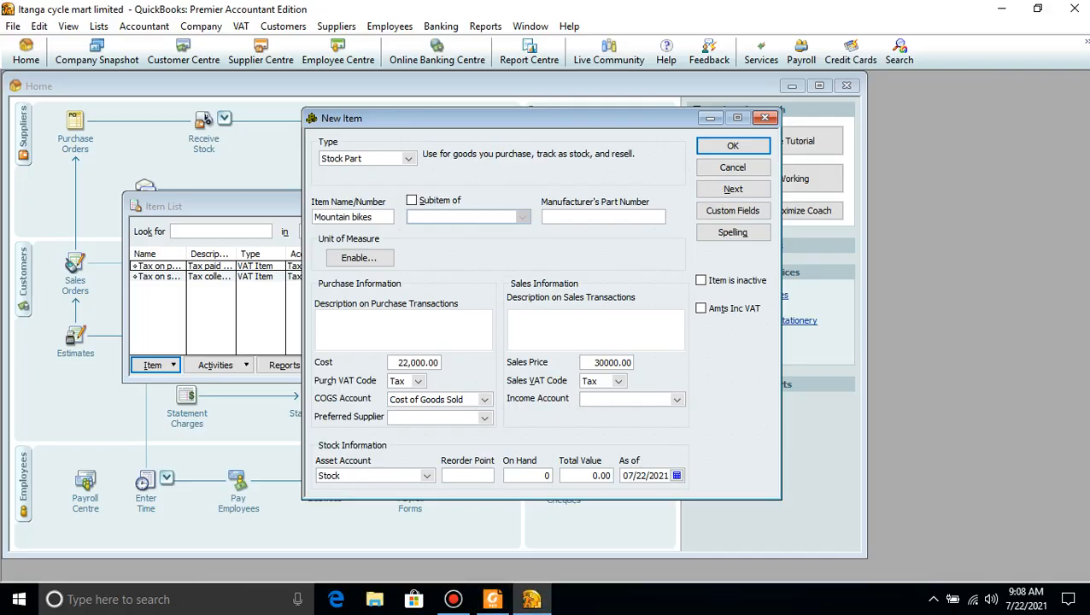
{"action": "double_click", "coordinate": [546, 476]}
{"action": "key", "text": "BackSpace"}
{"action": "type", "text": "40"}
{"action": "left_click", "coordinate": [578, 476]}
Set the Mountain bikes item's as-of date to 11/01/2016
{"action": "left_click", "coordinate": [677, 475]}
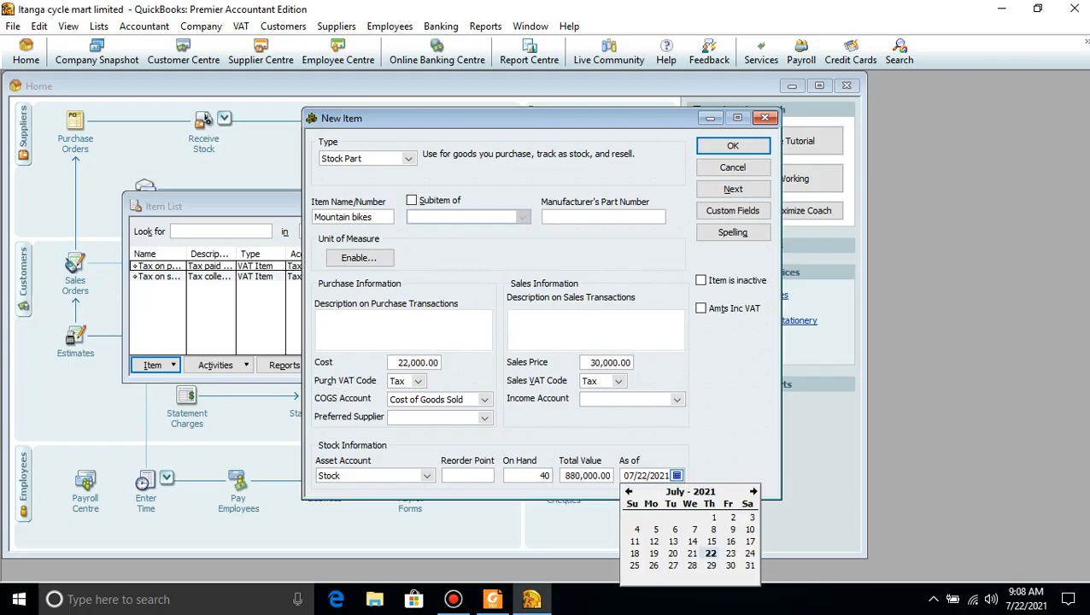
{"action": "left_click", "coordinate": [668, 475]}
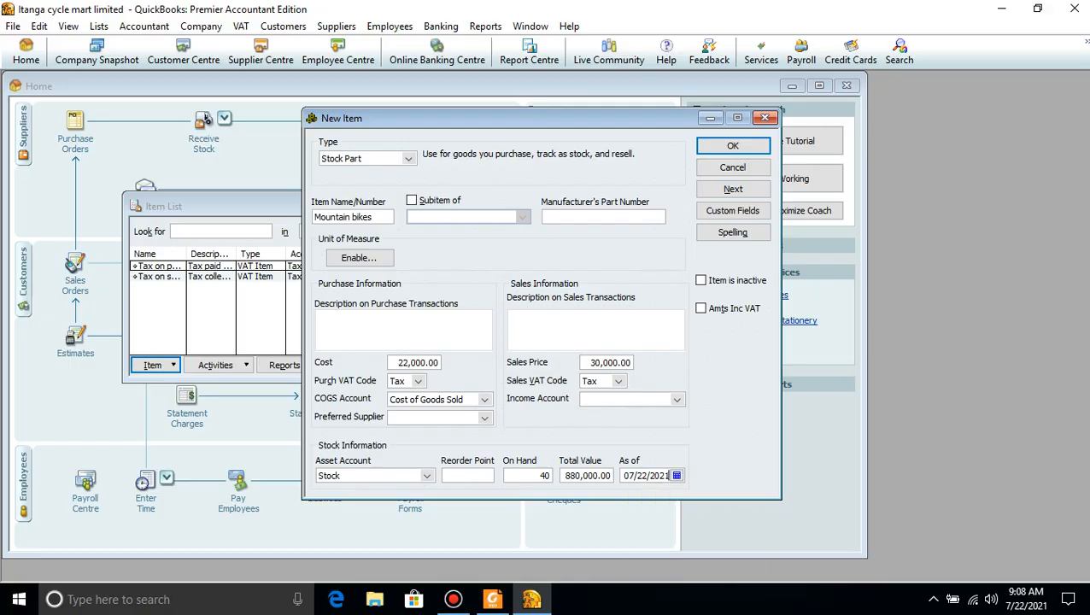
{"action": "key", "text": "BackSpace"}
{"action": "key", "text": "BackSpace"}
{"action": "key", "text": "BackSpace"}
{"action": "key", "text": "BackSpace"}
{"action": "key", "text": "BackSpace"}
{"action": "key", "text": "BackSpace"}
{"action": "key", "text": "BackSpace"}
{"action": "key", "text": "BackSpace"}
{"action": "key", "text": "BackSpace"}
{"action": "key", "text": "BackSpace"}
{"action": "type", "text": "11/01/2016"}
Create an income account named sales for the Mountain bikes item and save the item, accepting the back-dated entry
{"action": "left_click", "coordinate": [677, 400]}
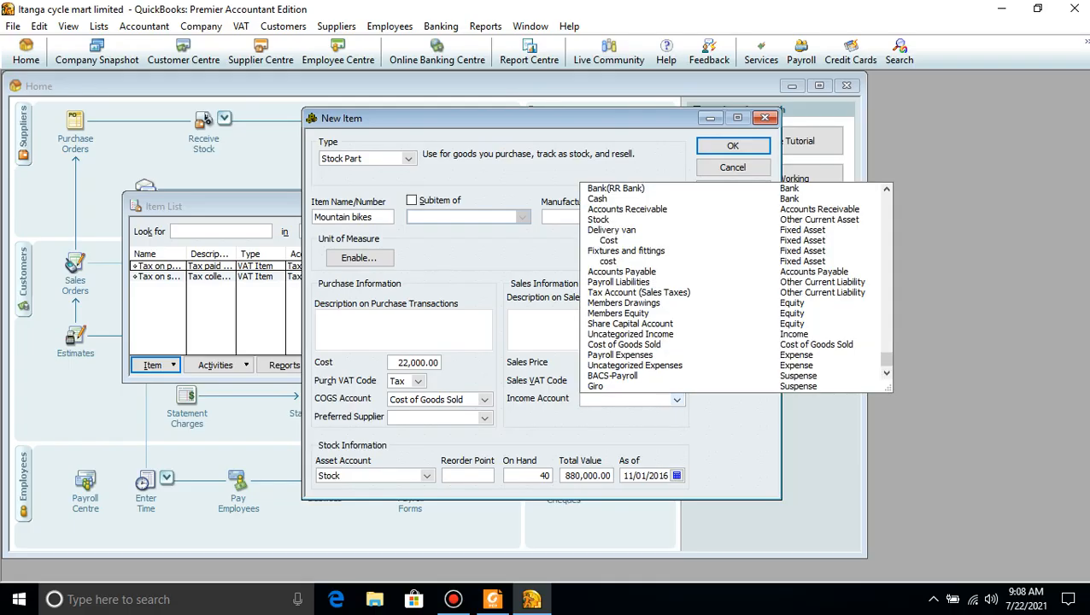
{"action": "type", "text": "s"}
{"action": "left_click", "coordinate": [614, 414]}
{"action": "type", "text": "sales"}
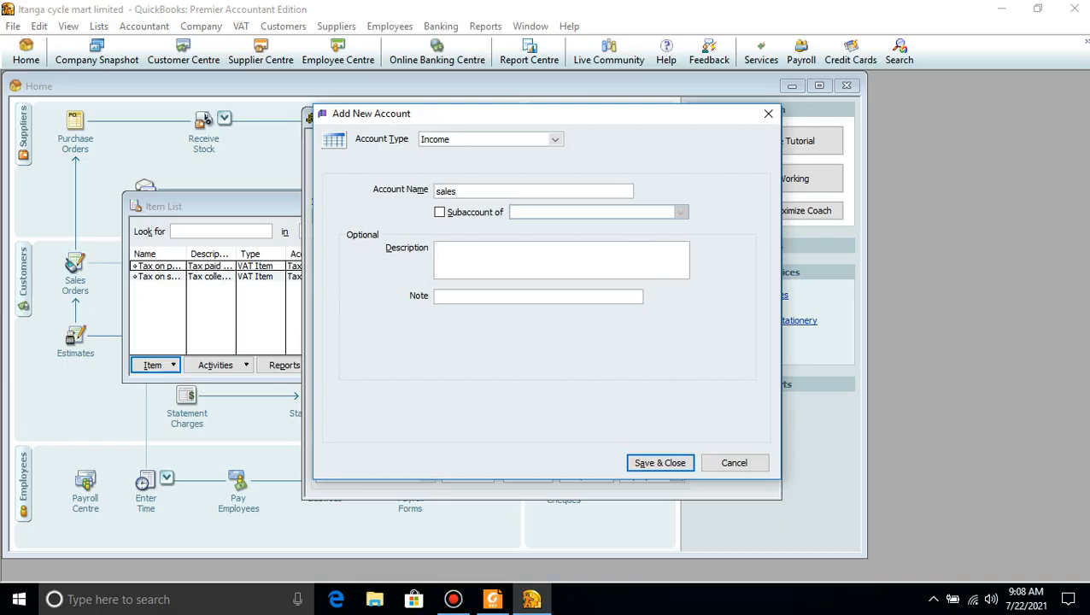
{"action": "key", "text": "Return"}
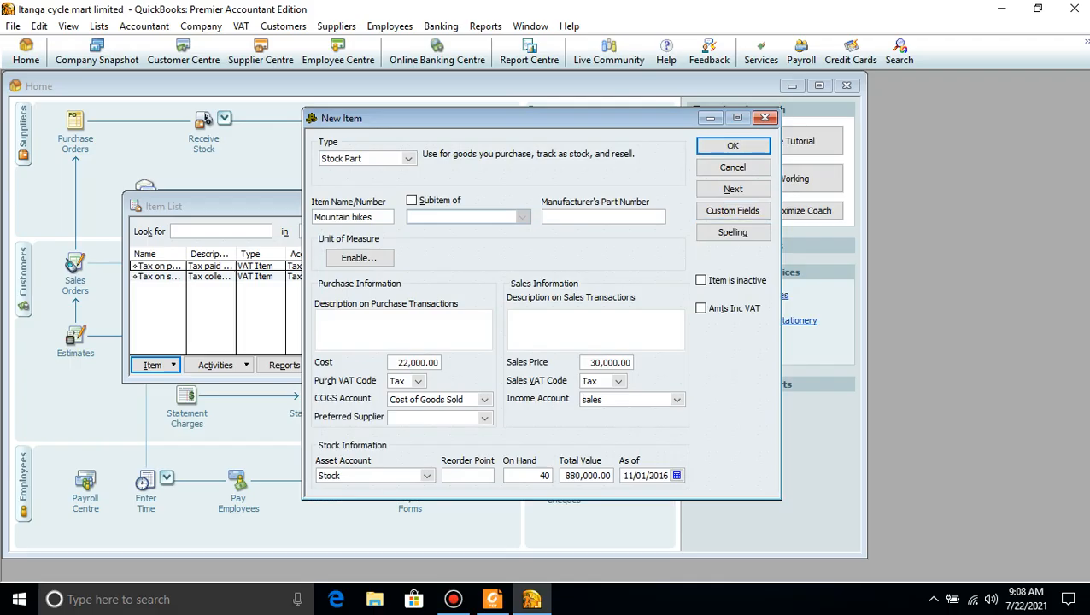
{"action": "key", "text": "Return"}
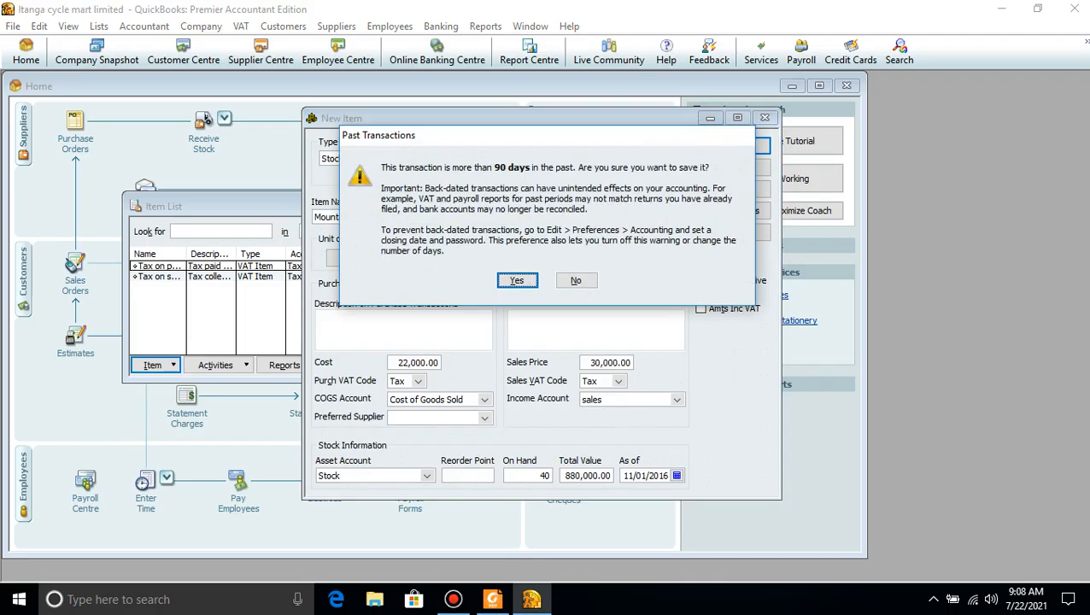
{"action": "key", "text": "Return"}
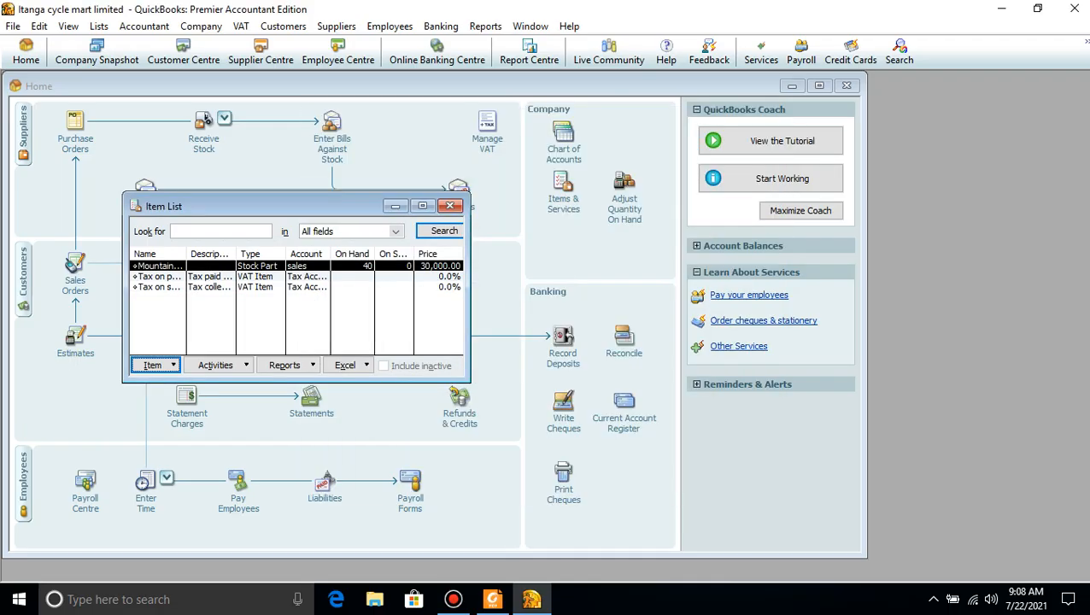
Start another new item of type Stock Part from the item list
{"action": "left_click", "coordinate": [155, 366]}
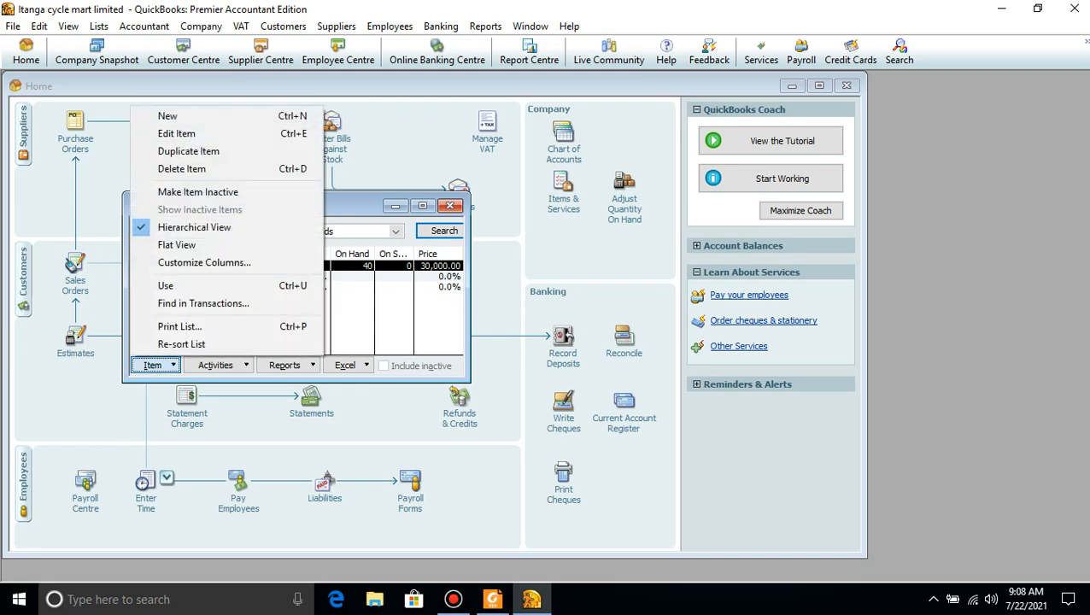
{"action": "key", "text": "Return"}
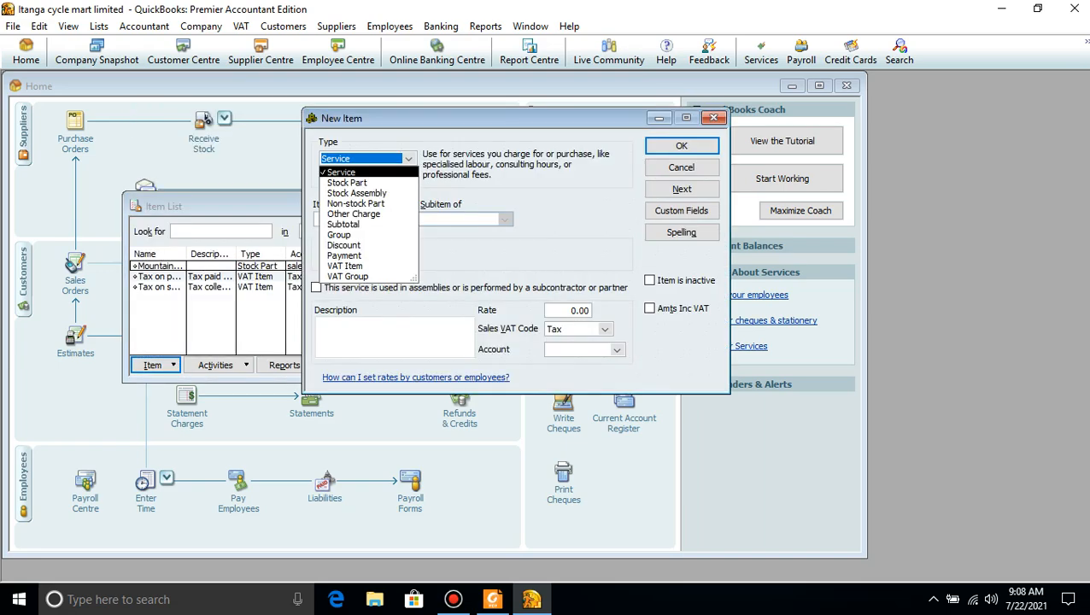
{"action": "key", "text": "Down"}
{"action": "key", "text": "Return"}
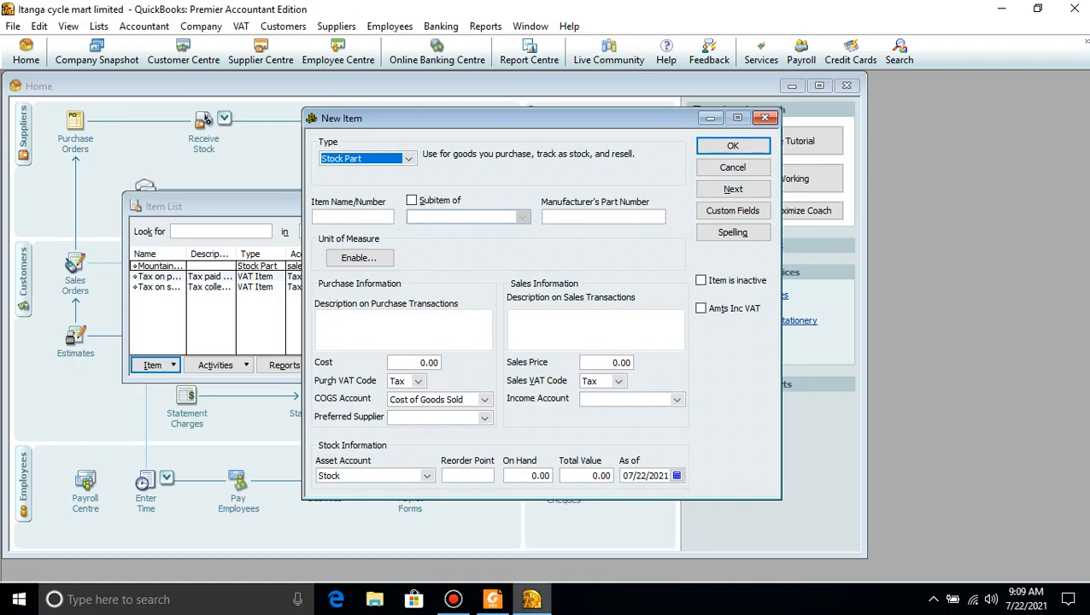
Look up the second stock item in the exam paper and name the new stock part Ordinary bicycles
{"action": "left_click", "coordinate": [493, 599]}
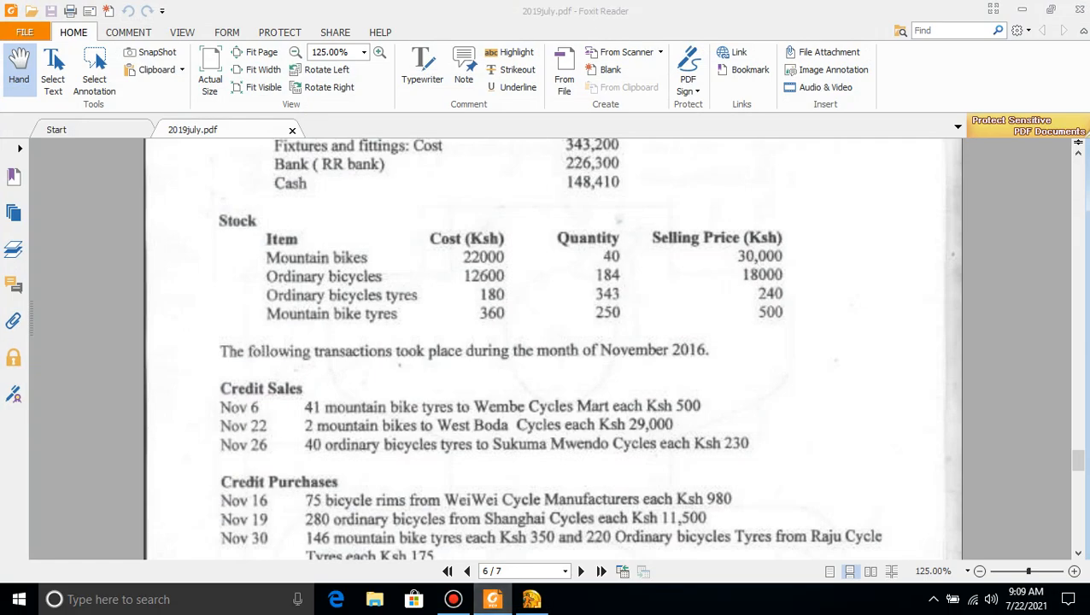
{"action": "key", "text": "alt+Tab"}
{"action": "type", "text": "Oil"}
{"action": "key", "text": "BackSpace"}
{"action": "key", "text": "BackSpace"}
{"action": "type", "text": "r"}
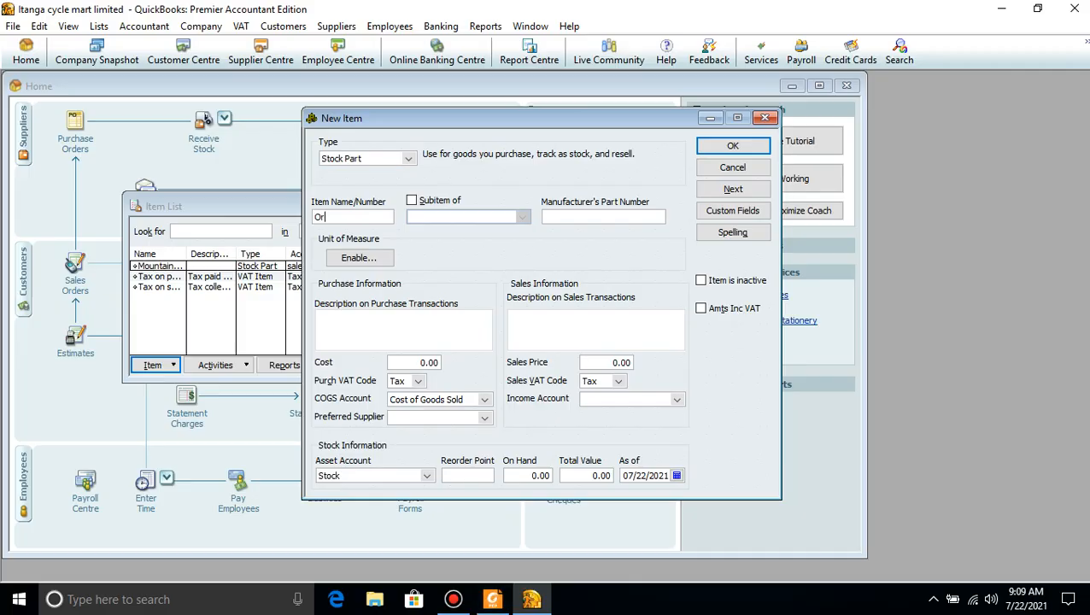
{"action": "type", "text": "dinary byc"}
{"action": "key", "text": "alt+Tab"}
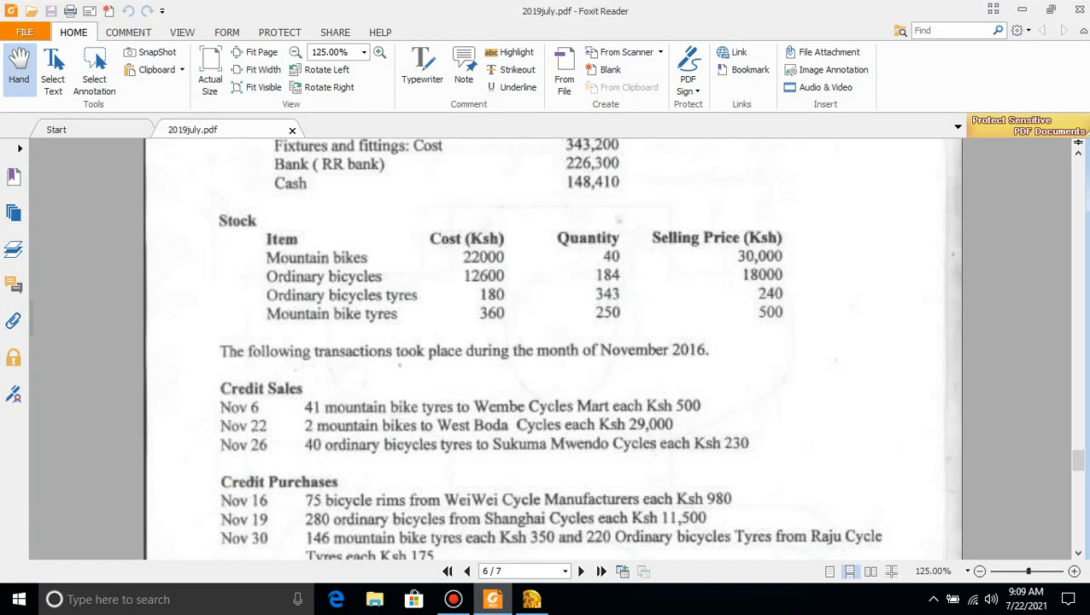
{"action": "key", "text": "alt+Tab"}
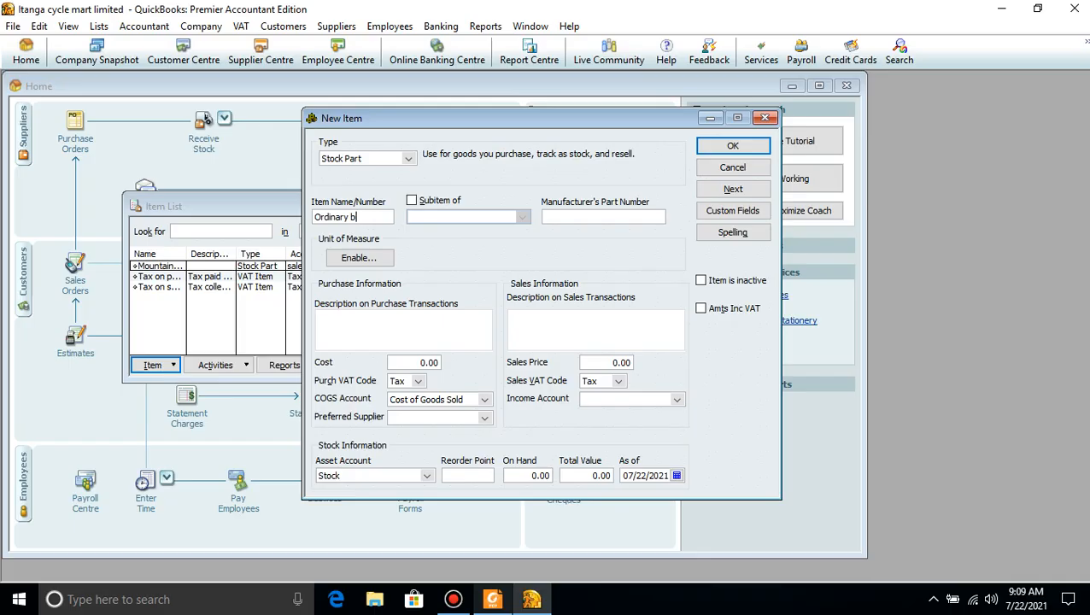
{"action": "type", "text": "icycles"}
Look up the Ordinary bicycles figures in the exam paper and set the new item's cost to 12600
{"action": "key", "text": "alt+Tab"}
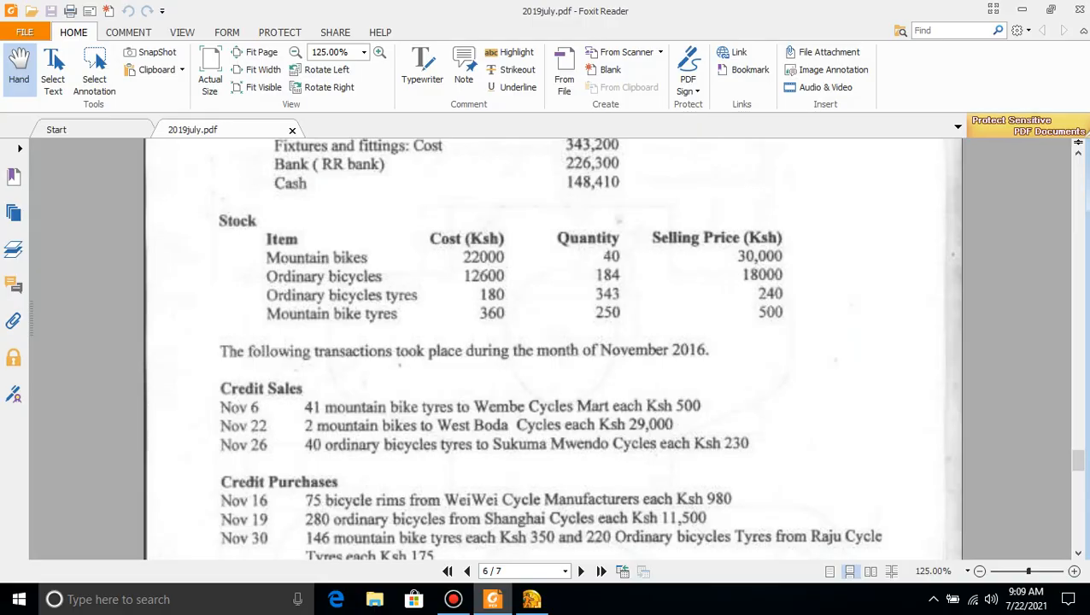
{"action": "key", "text": "alt+Tab"}
{"action": "left_click", "coordinate": [438, 363]}
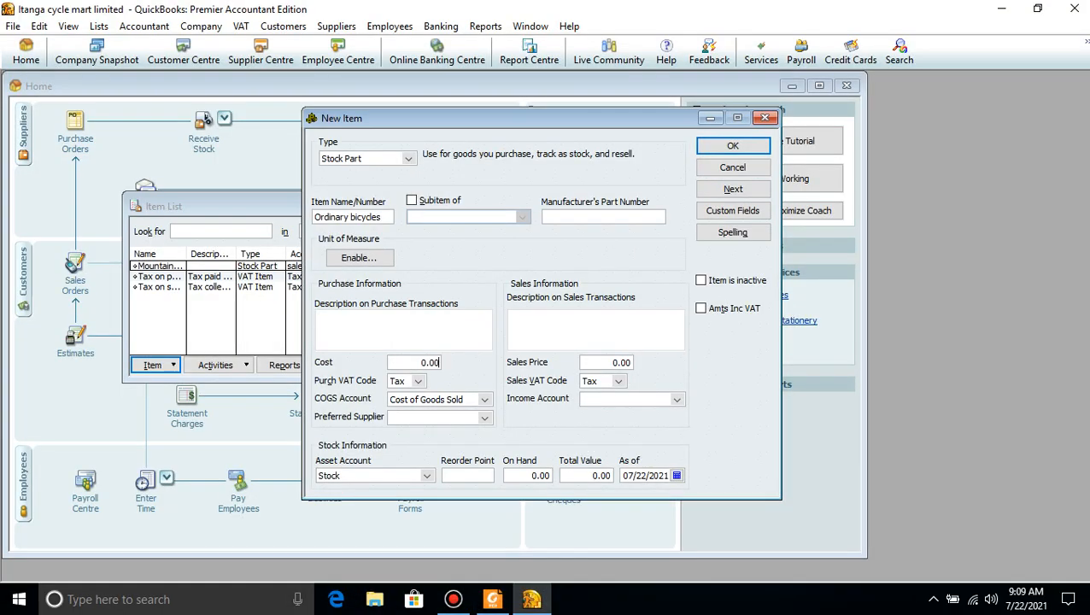
{"action": "key", "text": "BackSpace"}
{"action": "key", "text": "BackSpace"}
{"action": "key", "text": "BackSpace"}
{"action": "key", "text": "BackSpace"}
{"action": "type", "text": "12600"}
Set the sales price of the Ordinary bicycles item to 18000
{"action": "key", "text": "Tab"}
{"action": "key", "text": "BackSpace"}
{"action": "key", "text": "BackSpace"}
{"action": "key", "text": "BackSpace"}
{"action": "key", "text": "BackSpace"}
{"action": "type", "text": "18000"}
Check the exam paper's stock table and set the Ordinary bicycles quantity on hand to 184
{"action": "left_click", "coordinate": [492, 599]}
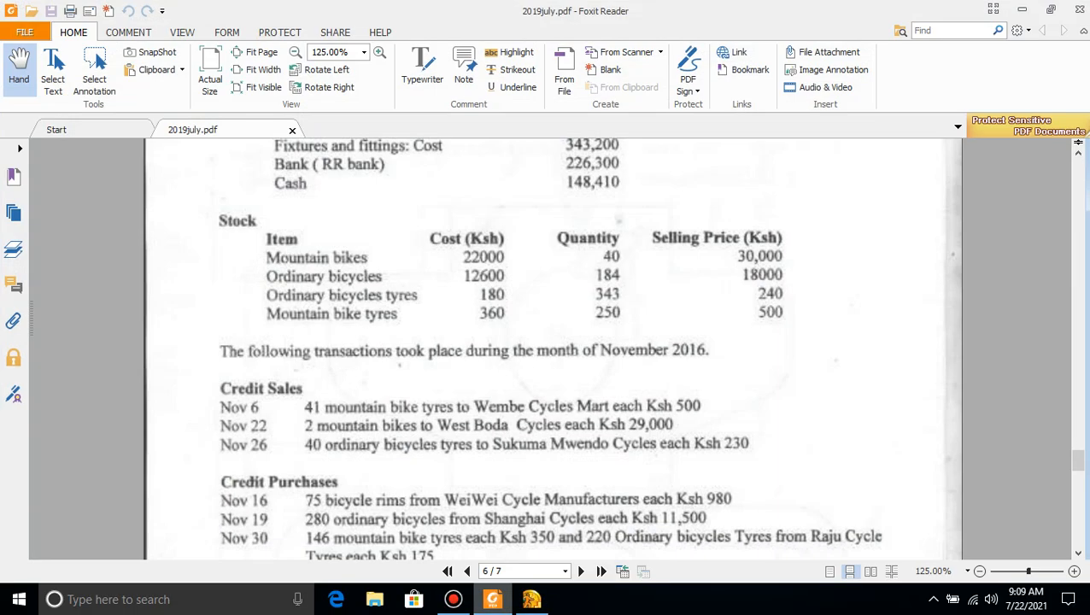
{"action": "left_click", "coordinate": [492, 599]}
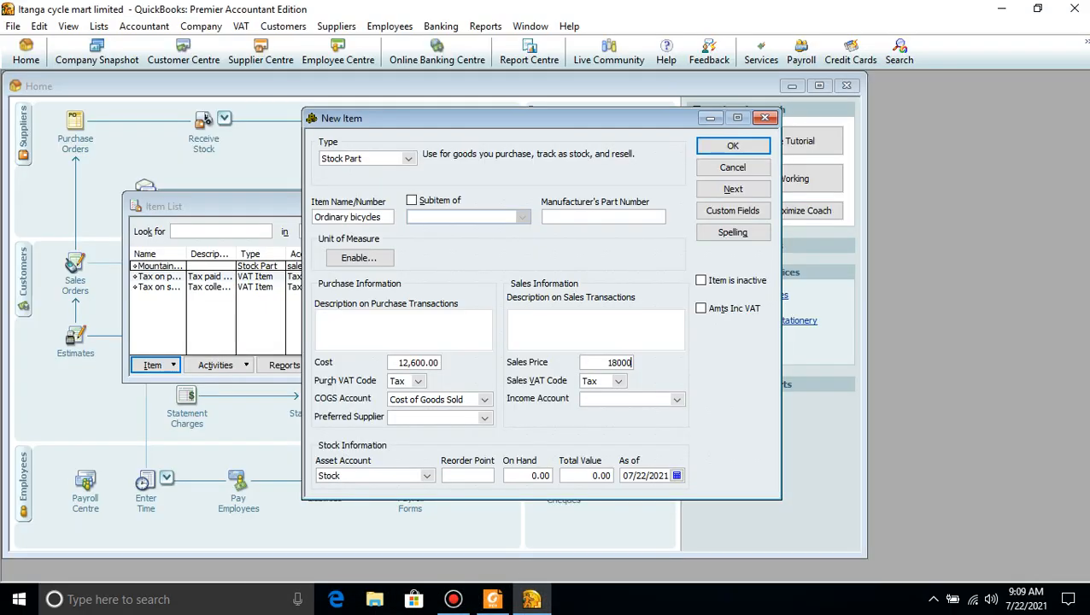
{"action": "left_click", "coordinate": [548, 476]}
{"action": "key", "text": "BackSpace"}
{"action": "key", "text": "BackSpace"}
{"action": "key", "text": "BackSpace"}
{"action": "key", "text": "BackSpace"}
{"action": "type", "text": "184"}
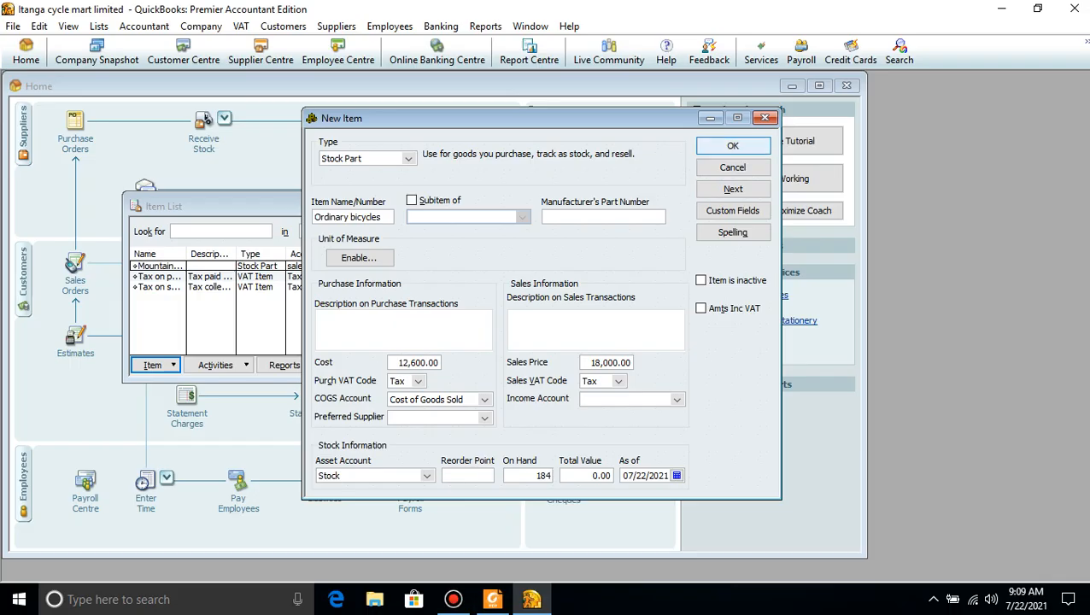
Assign the sales income account to the Ordinary bicycles item and save it
{"action": "left_click", "coordinate": [733, 145]}
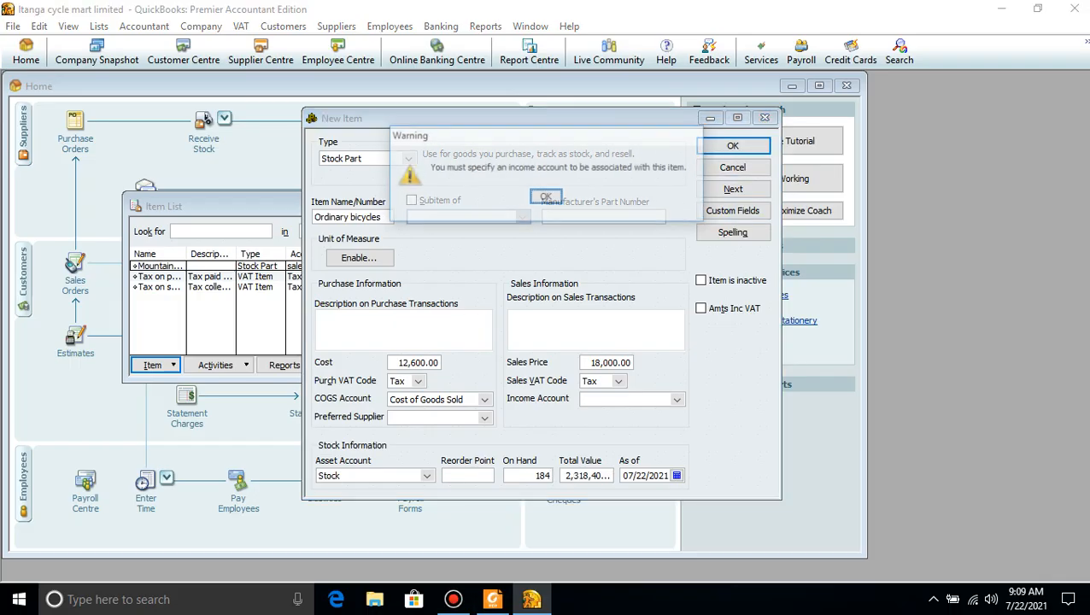
{"action": "key", "text": "Return"}
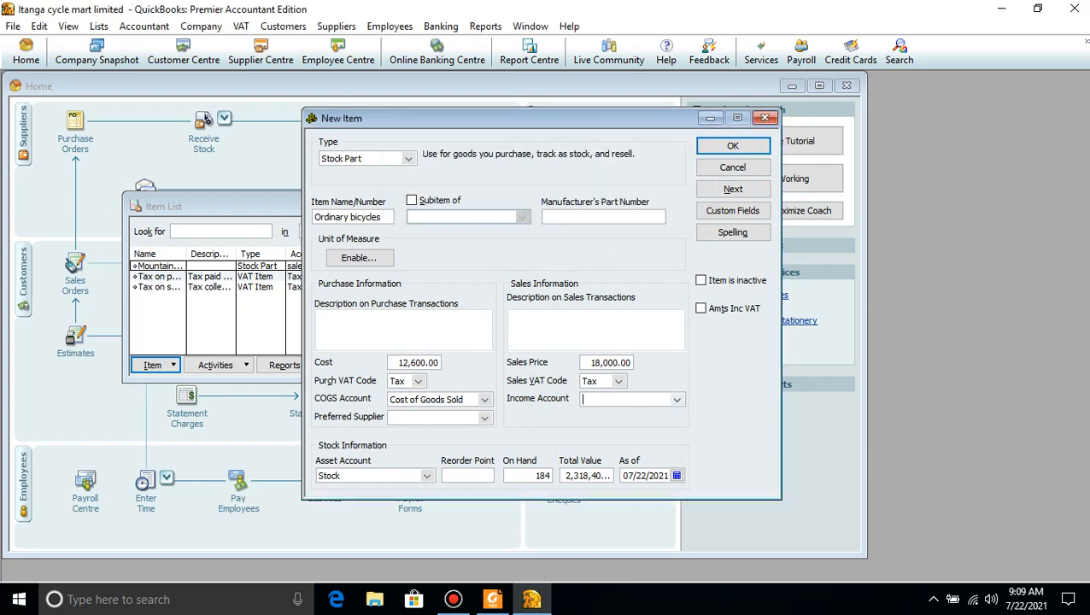
{"action": "left_click", "coordinate": [676, 399]}
{"action": "type", "text": "sales"}
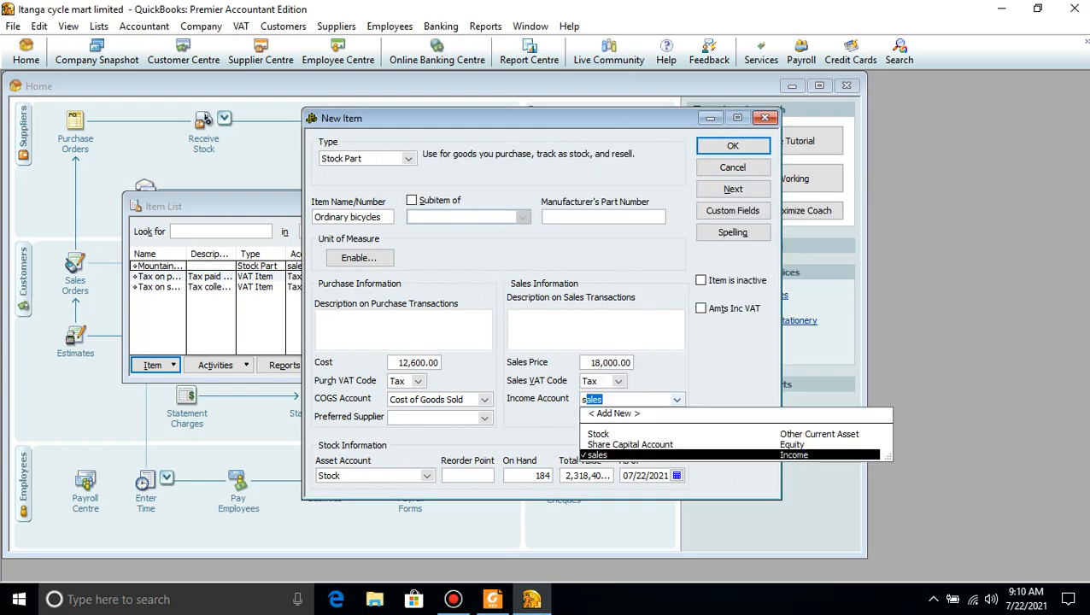
{"action": "left_click", "coordinate": [632, 455]}
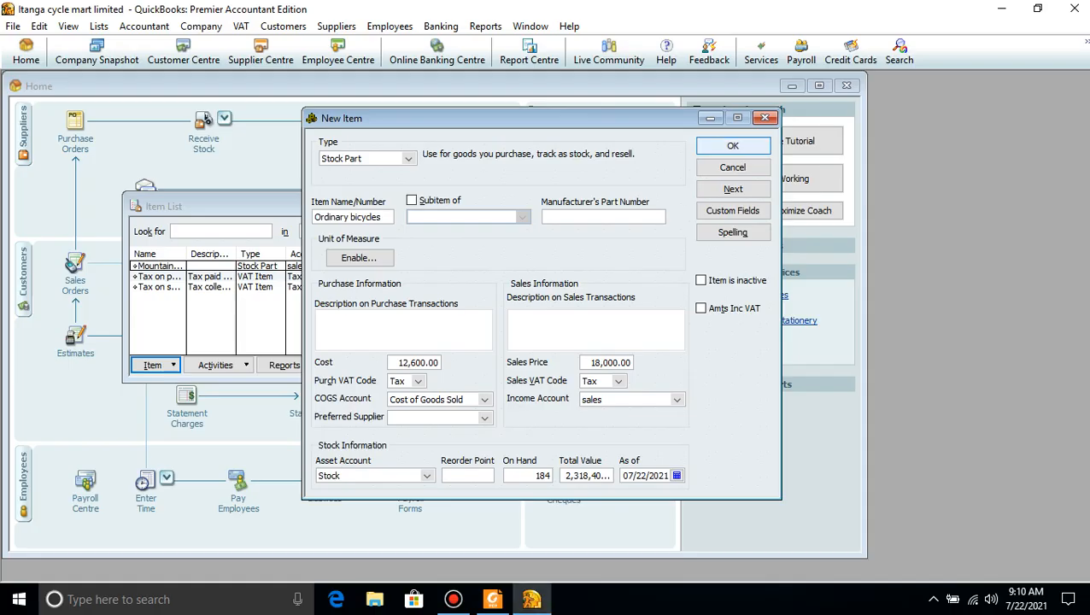
{"action": "left_click", "coordinate": [733, 146]}
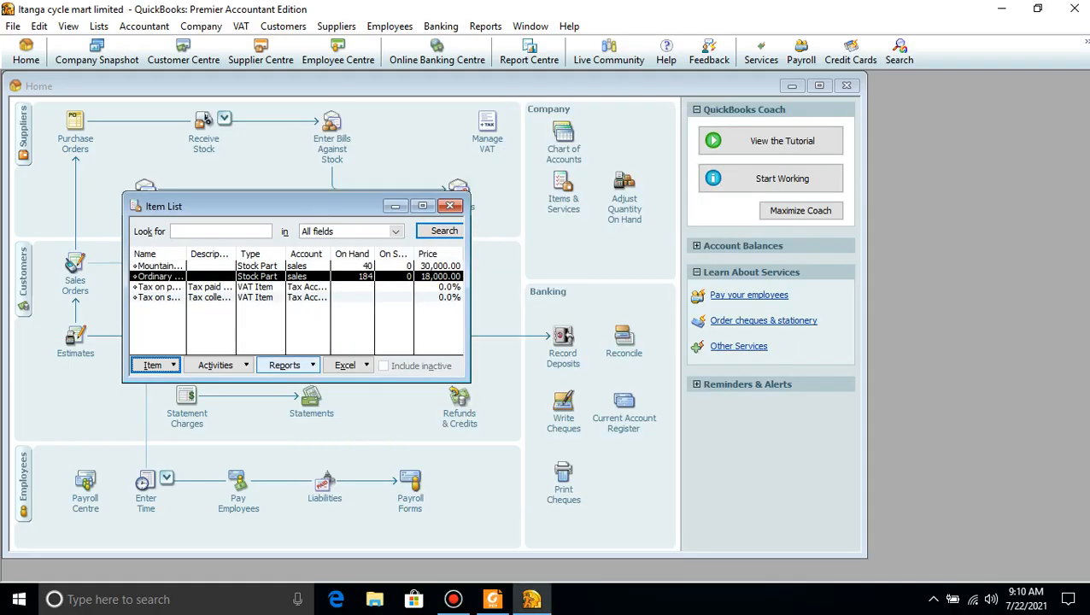
Start a new Stock Part item and name it Ordinary bicycles tyres, as listed third in the exam paper
{"action": "left_click", "coordinate": [152, 365]}
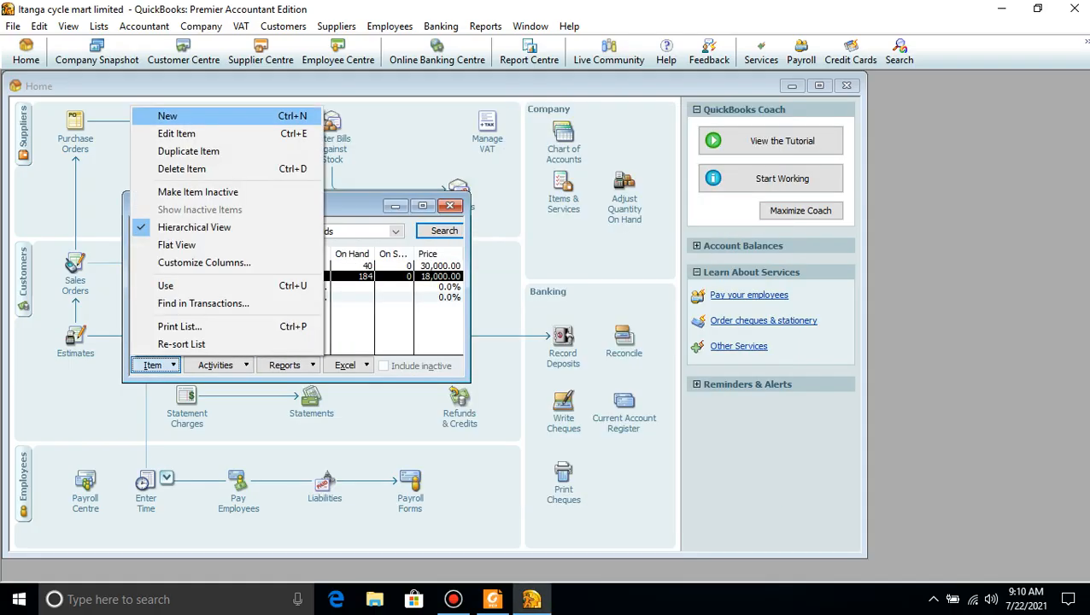
{"action": "left_click", "coordinate": [171, 116]}
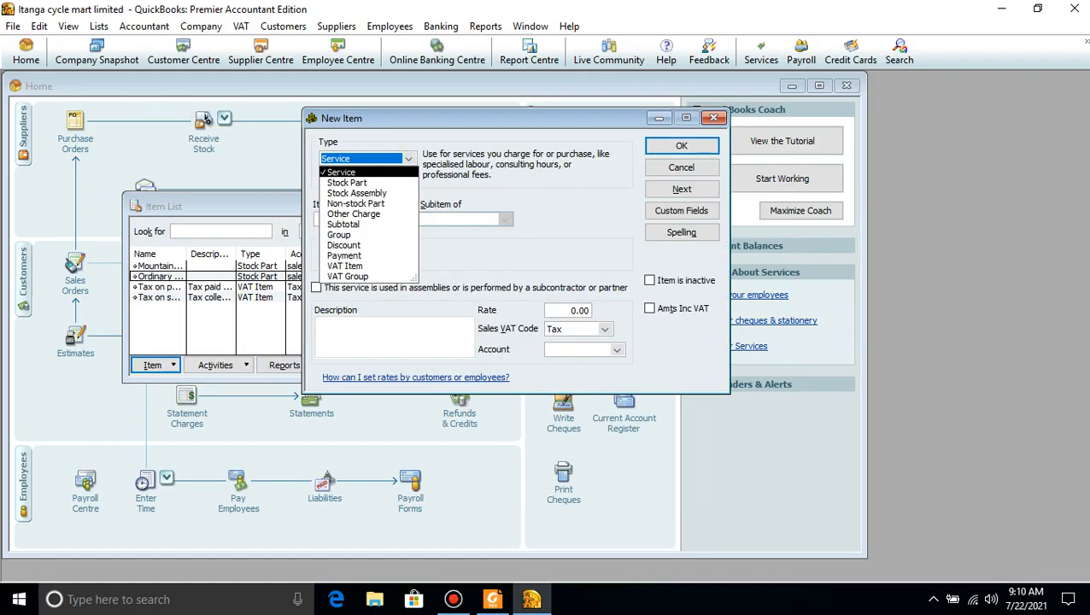
{"action": "left_click", "coordinate": [347, 182]}
{"action": "left_click", "coordinate": [492, 599]}
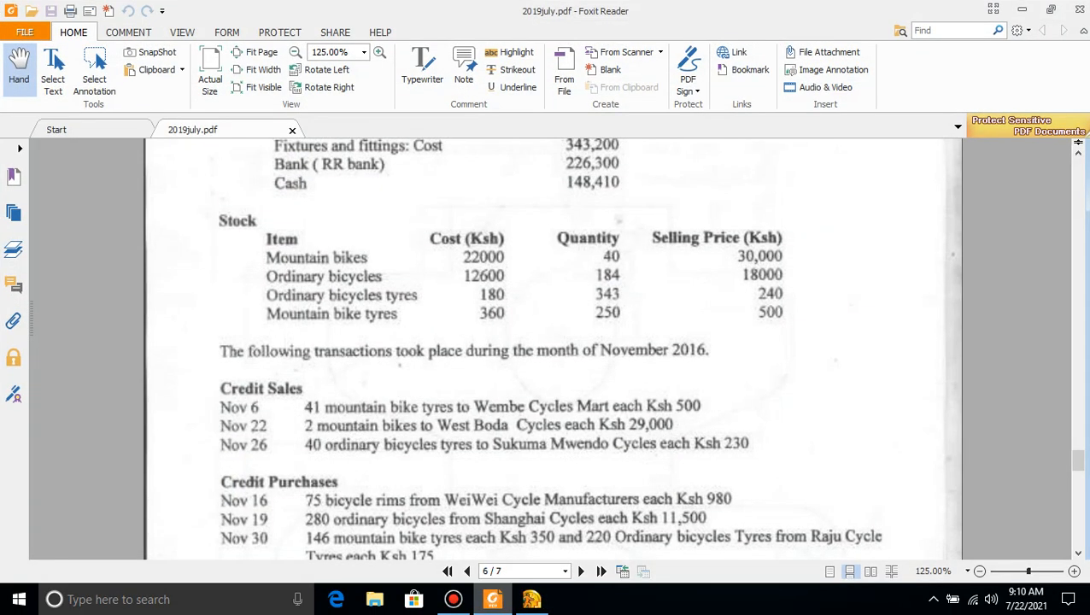
{"action": "left_click", "coordinate": [531, 599]}
{"action": "left_click", "coordinate": [352, 217]}
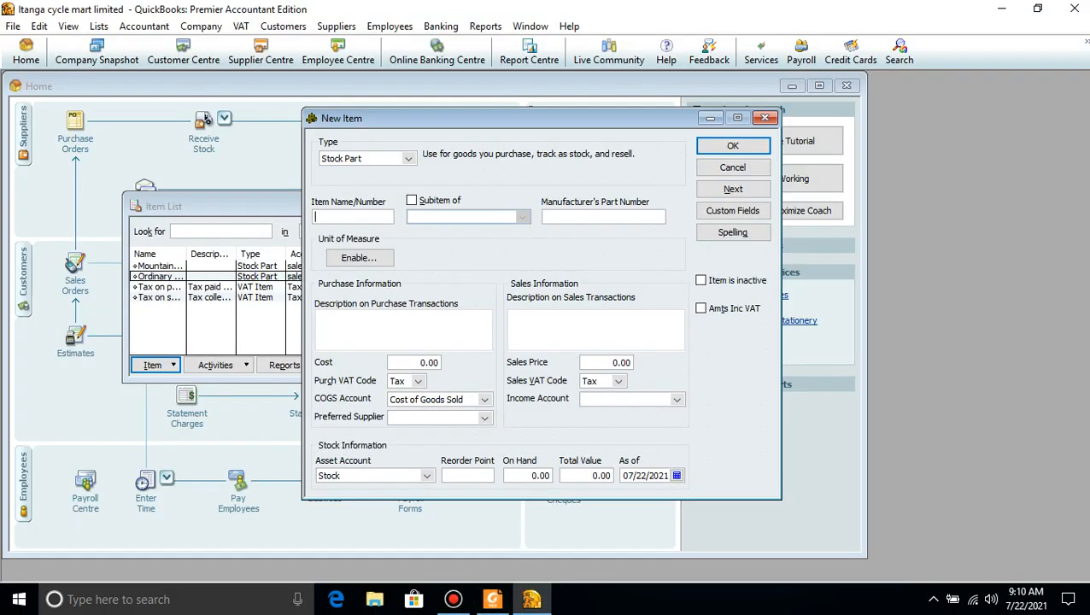
{"action": "type", "text": "Ord"}
{"action": "type", "text": "inary b"}
{"action": "type", "text": "ic"}
{"action": "type", "text": "ycles "}
{"action": "type", "text": "tyress"}
{"action": "key", "text": "BackSpace"}
Look up the Ordinary bicycles tyres figures in the exam paper and set the cost to 180 and sales price to 240
{"action": "key", "text": "alt+Tab"}
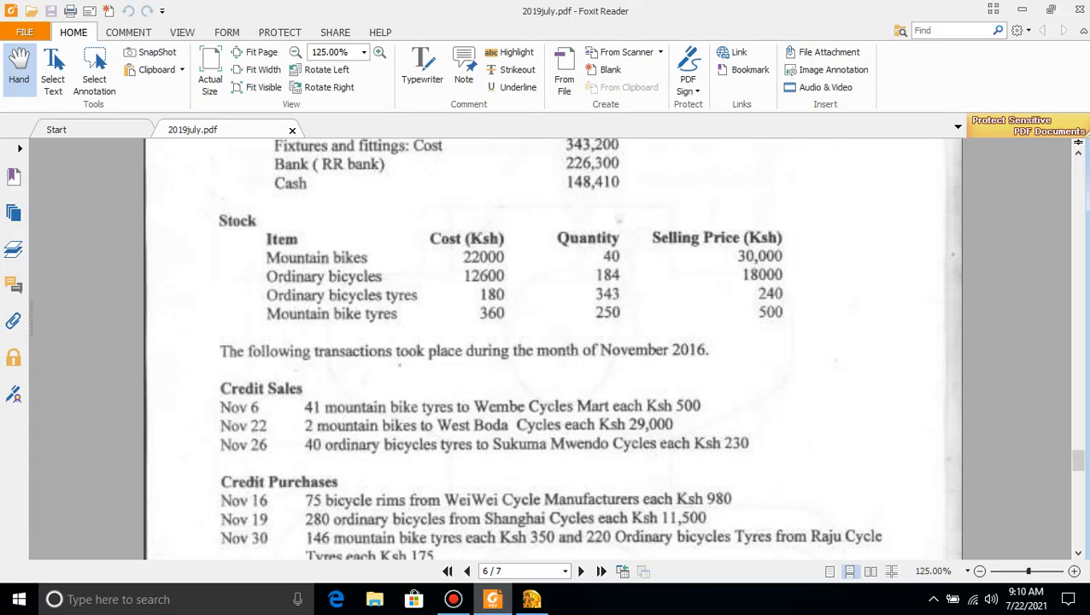
{"action": "key", "text": "alt+Tab"}
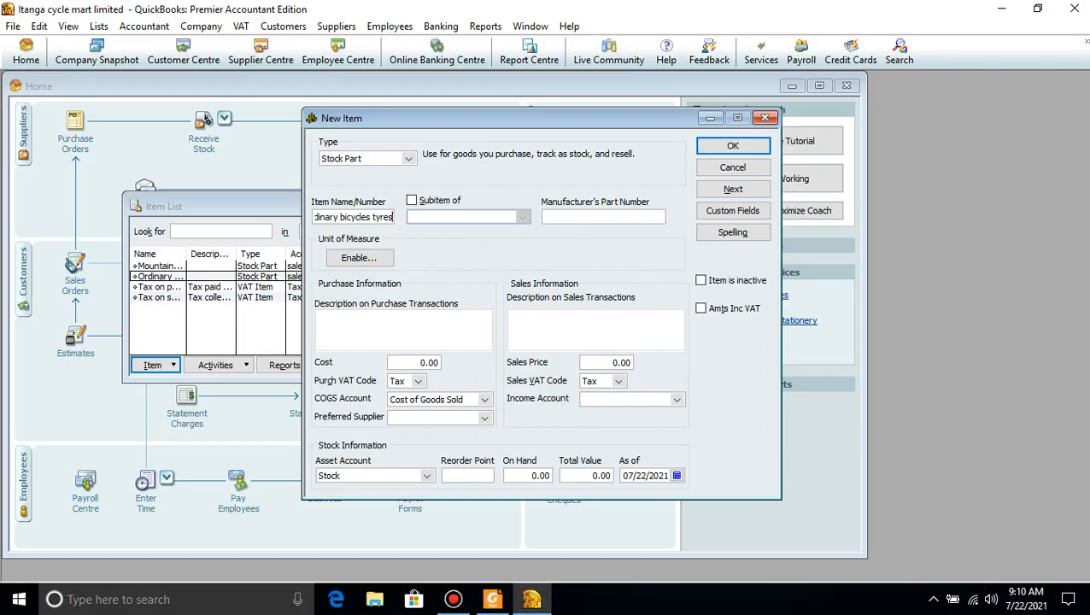
{"action": "left_click", "coordinate": [437, 362]}
{"action": "key", "text": "BackSpace"}
{"action": "key", "text": "BackSpace"}
{"action": "key", "text": "BackSpace"}
{"action": "key", "text": "BackSpace"}
{"action": "type", "text": "180"}
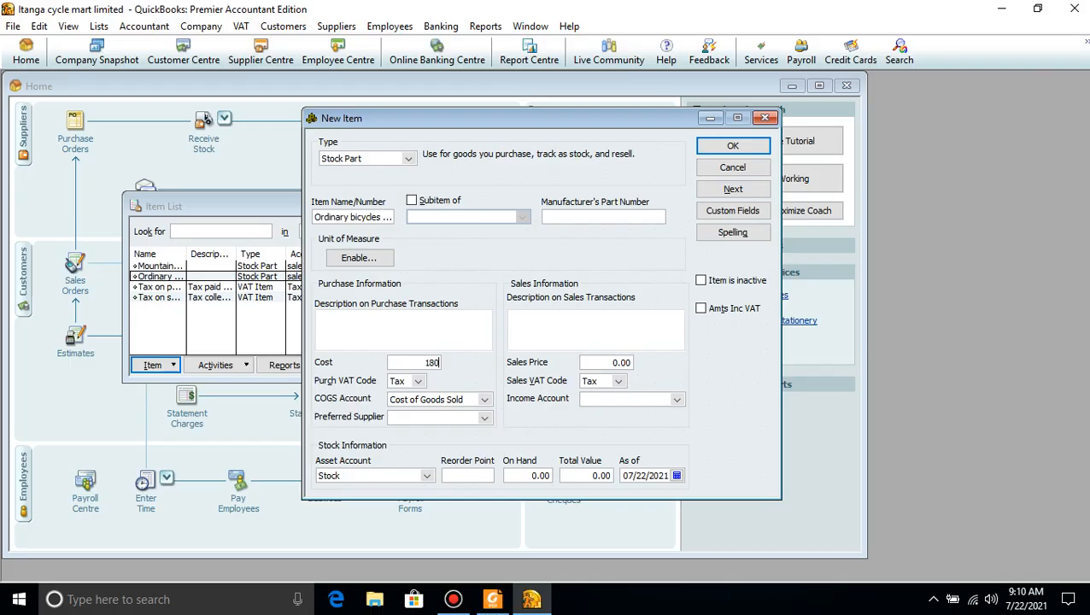
{"action": "key", "text": "Tab"}
{"action": "type", "text": "240"}
Set the Ordinary bicycles tyres quantity on hand to 343 and check it against the exam paper
{"action": "left_click", "coordinate": [546, 476]}
{"action": "key", "text": "BackSpace"}
{"action": "key", "text": "BackSpace"}
{"action": "key", "text": "BackSpace"}
{"action": "key", "text": "BackSpace"}
{"action": "type", "text": "343"}
{"action": "left_click", "coordinate": [492, 599]}
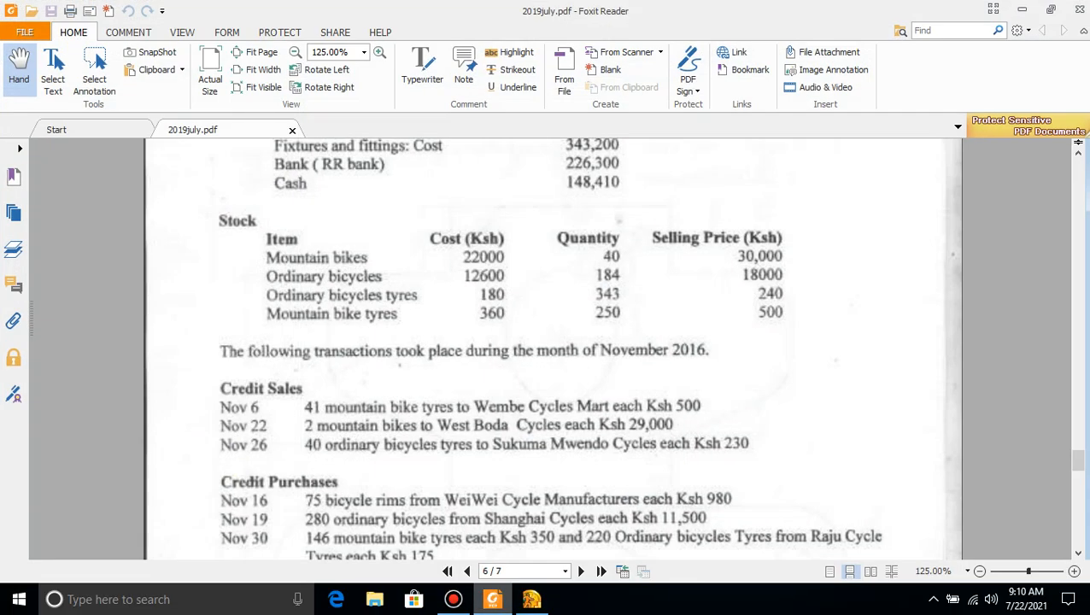
{"action": "key", "text": "alt+Tab"}
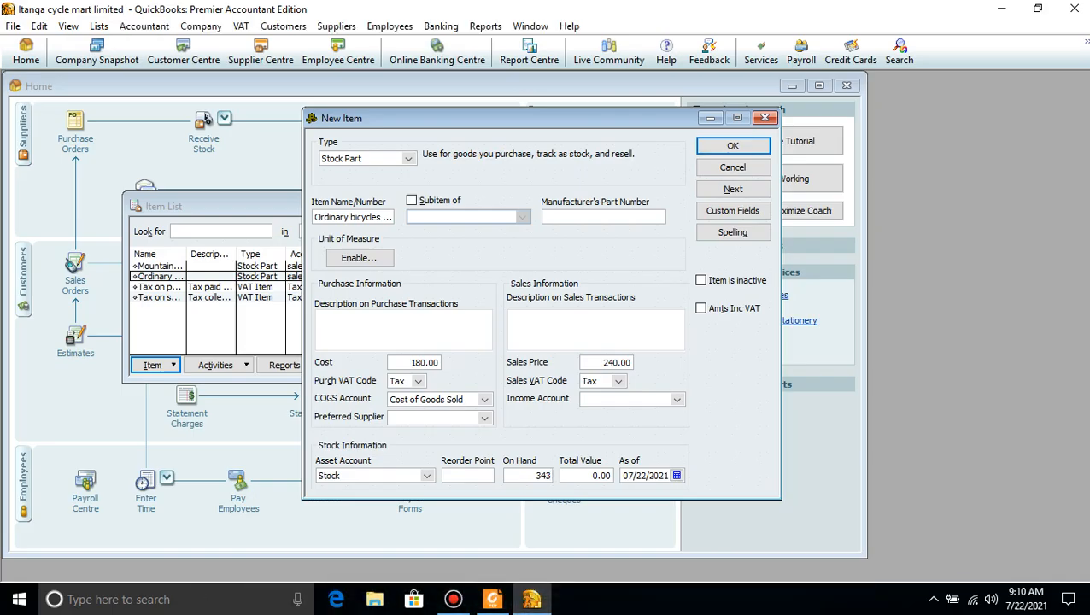
Assign the sales income account to Ordinary bicycles tyres and save it, continuing with a blank new stock part
{"action": "left_click", "coordinate": [677, 399]}
{"action": "type", "text": "sales"}
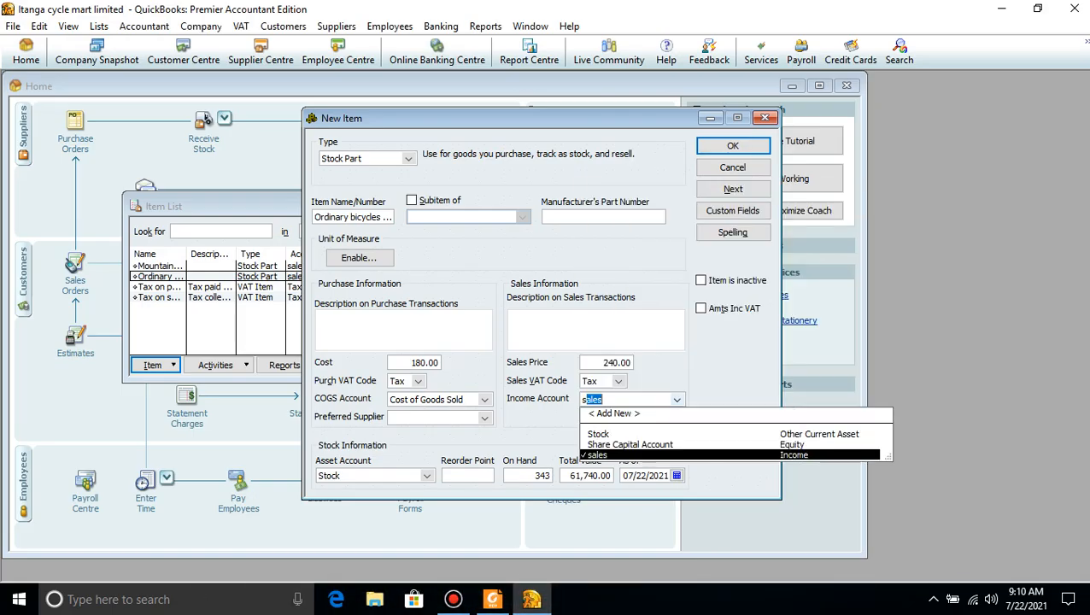
{"action": "key", "text": "Tab"}
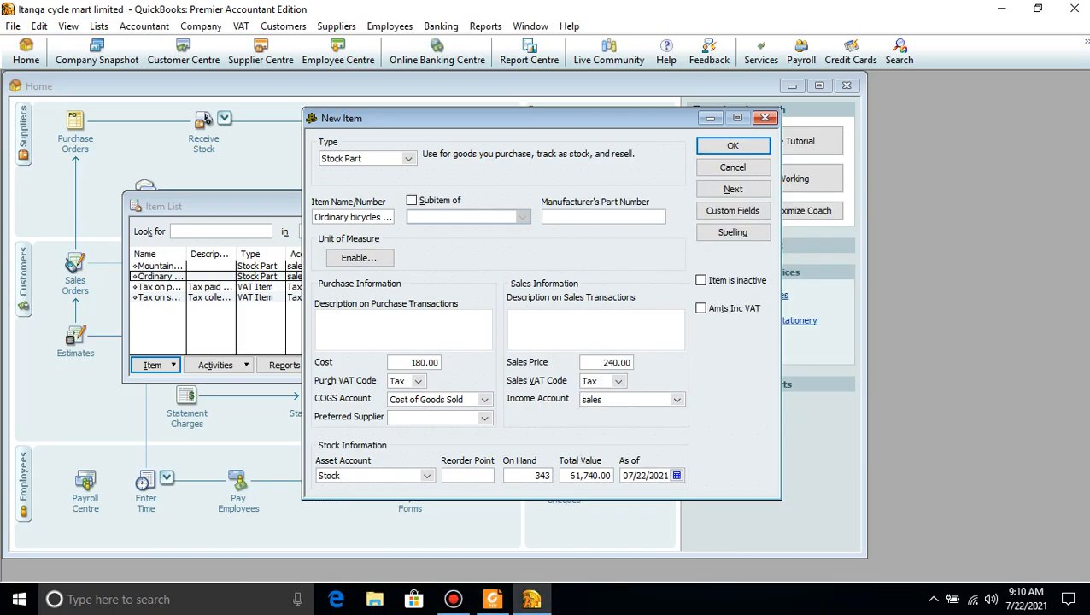
{"action": "key", "text": "Return"}
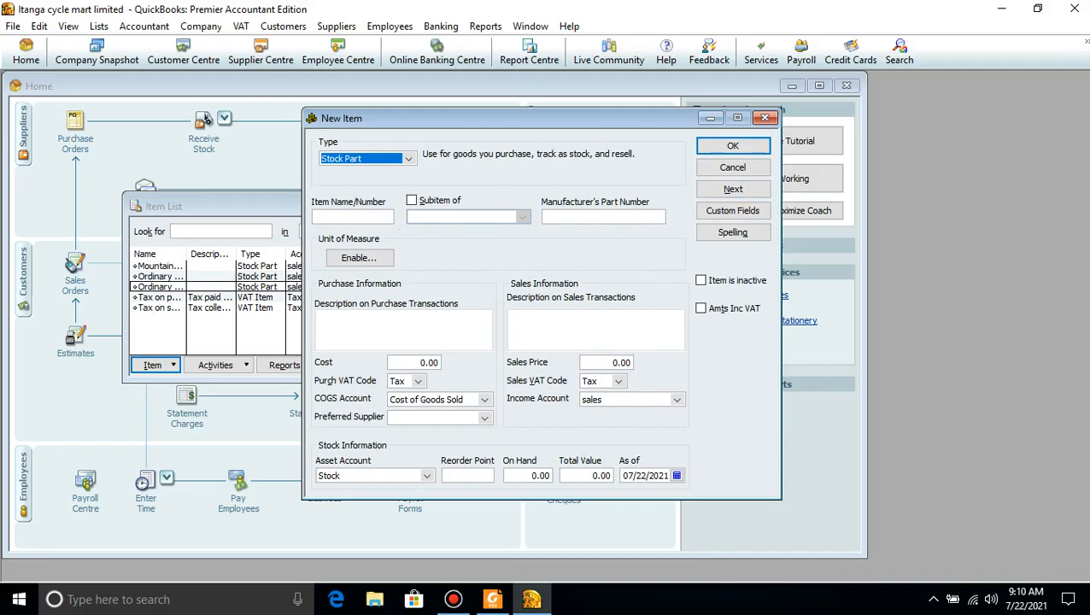
Look up the fourth stock item in the exam paper and name the new stock part Mountain bikes tyres
{"action": "left_click", "coordinate": [493, 600]}
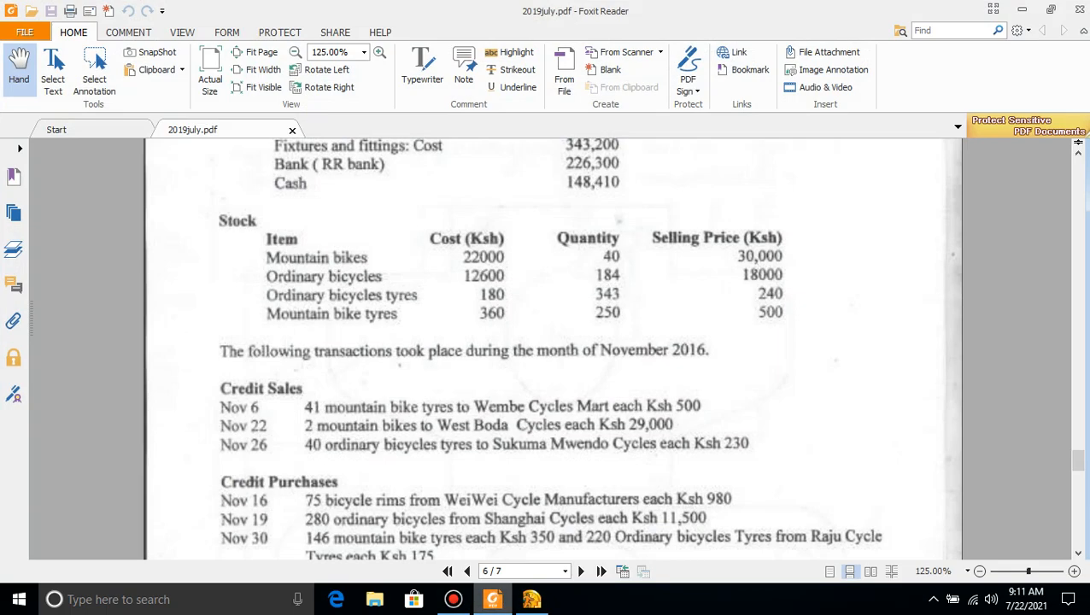
{"action": "key", "text": "alt+Tab"}
{"action": "key", "text": "Tab"}
{"action": "type", "text": "Mountain"}
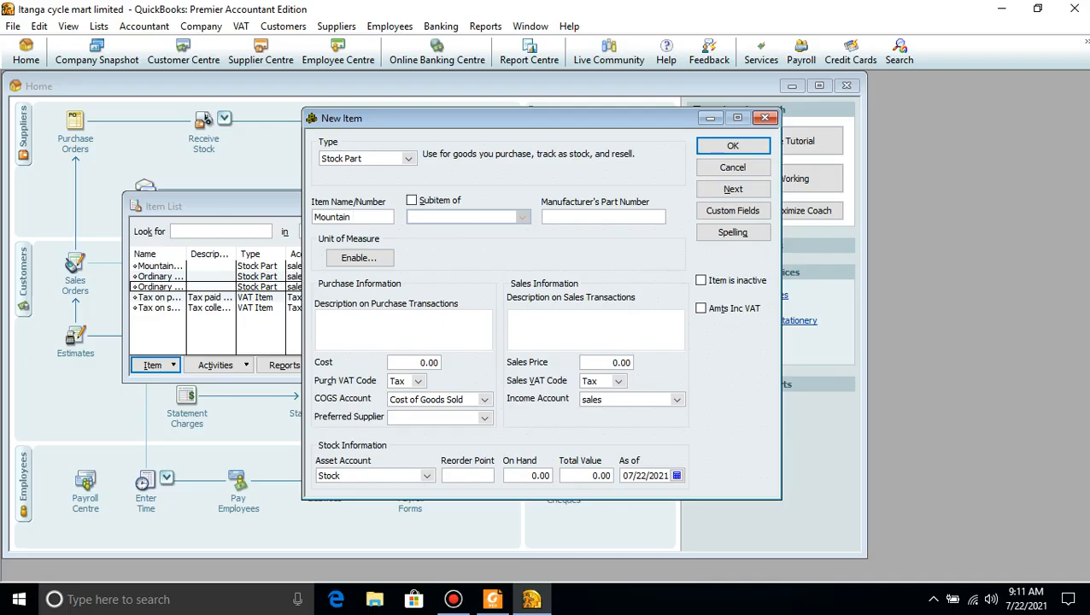
{"action": "left_click", "coordinate": [492, 599]}
{"action": "left_click", "coordinate": [492, 599]}
{"action": "left_click", "coordinate": [492, 598]}
{"action": "left_click", "coordinate": [492, 599]}
{"action": "type", "text": "bikes tyres"}
Look up the mountain bike tyres figures in the exam paper and set the new item's cost to 360
{"action": "left_click", "coordinate": [492, 599]}
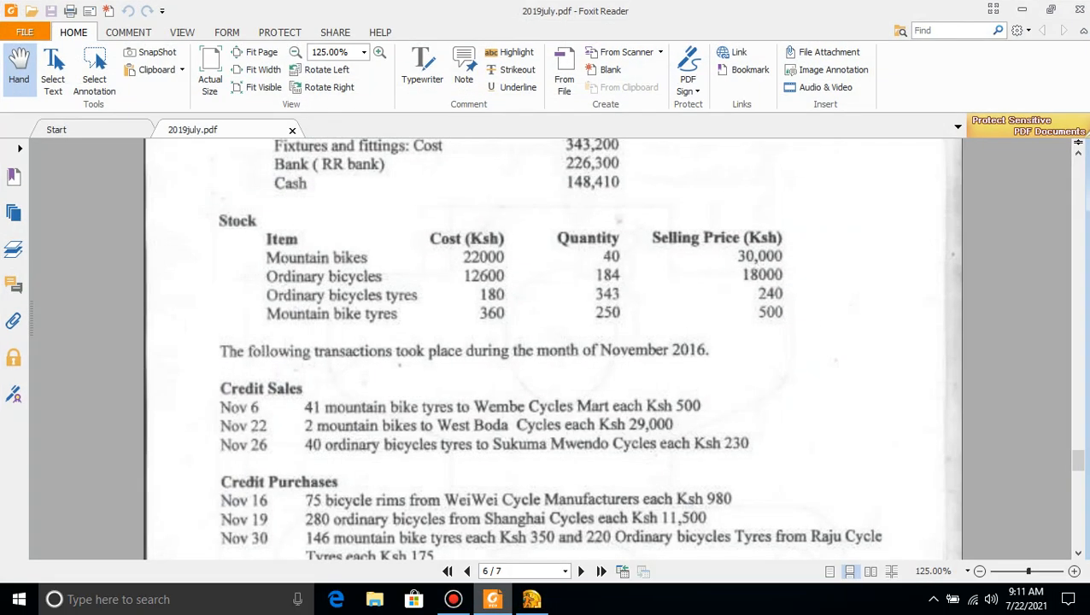
{"action": "key", "text": "alt+Tab"}
{"action": "left_click", "coordinate": [437, 363]}
{"action": "key", "text": "BackSpace"}
{"action": "key", "text": "BackSpace"}
{"action": "key", "text": "BackSpace"}
{"action": "key", "text": "BackSpace"}
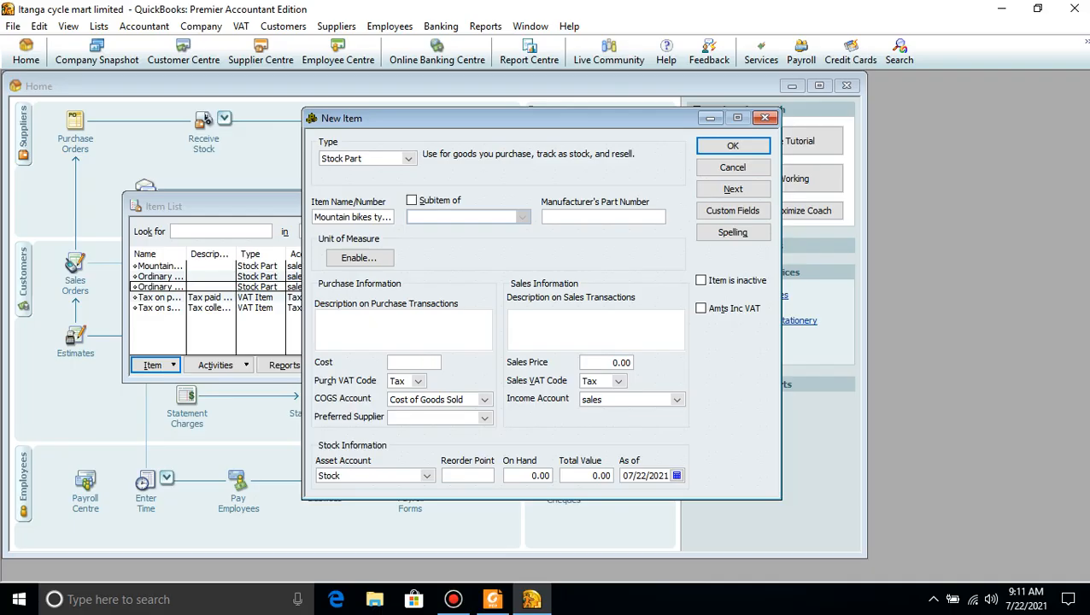
{"action": "type", "text": "360"}
Set the sales price of the Mountain bikes tyres item to 500
{"action": "key", "text": "Tab"}
{"action": "key", "text": "BackSpace"}
{"action": "key", "text": "BackSpace"}
{"action": "key", "text": "BackSpace"}
{"action": "key", "text": "BackSpace"}
{"action": "type", "text": "500"}
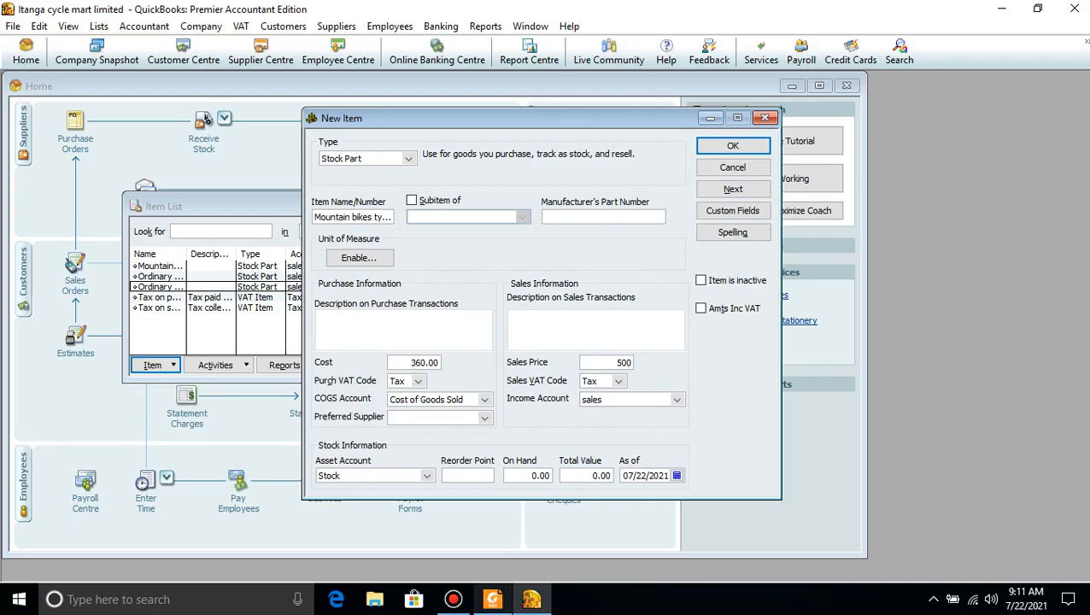
Check the exam paper's stock table and set the Mountain bikes tyres quantity on hand to 250
{"action": "left_click", "coordinate": [493, 599]}
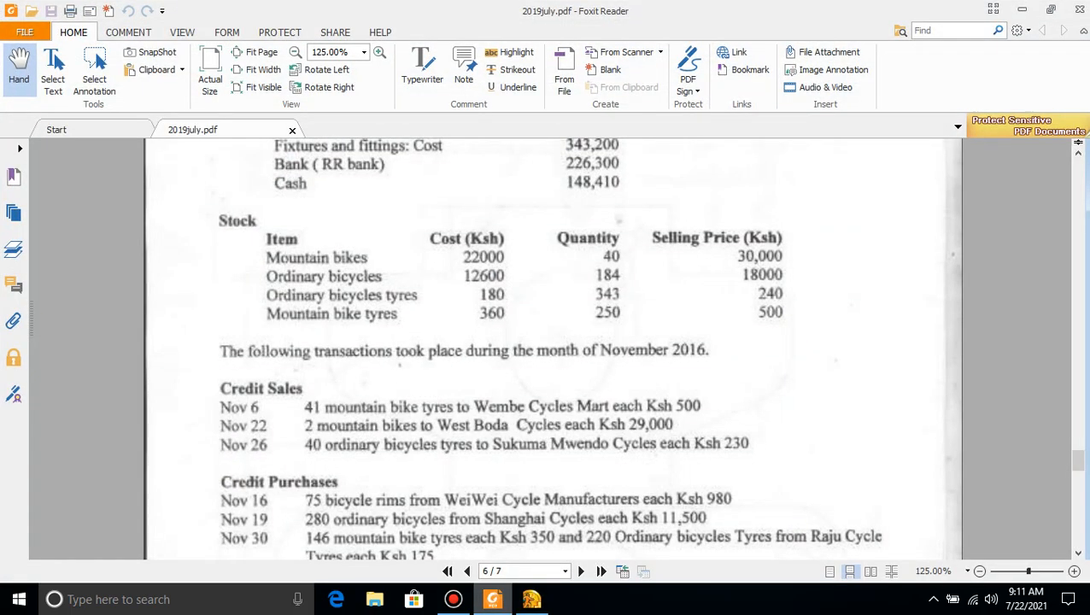
{"action": "left_click", "coordinate": [492, 599]}
{"action": "left_click", "coordinate": [545, 475]}
{"action": "key", "text": "BackSpace"}
{"action": "key", "text": "BackSpace"}
{"action": "key", "text": "BackSpace"}
{"action": "key", "text": "BackSpace"}
{"action": "type", "text": "250"}
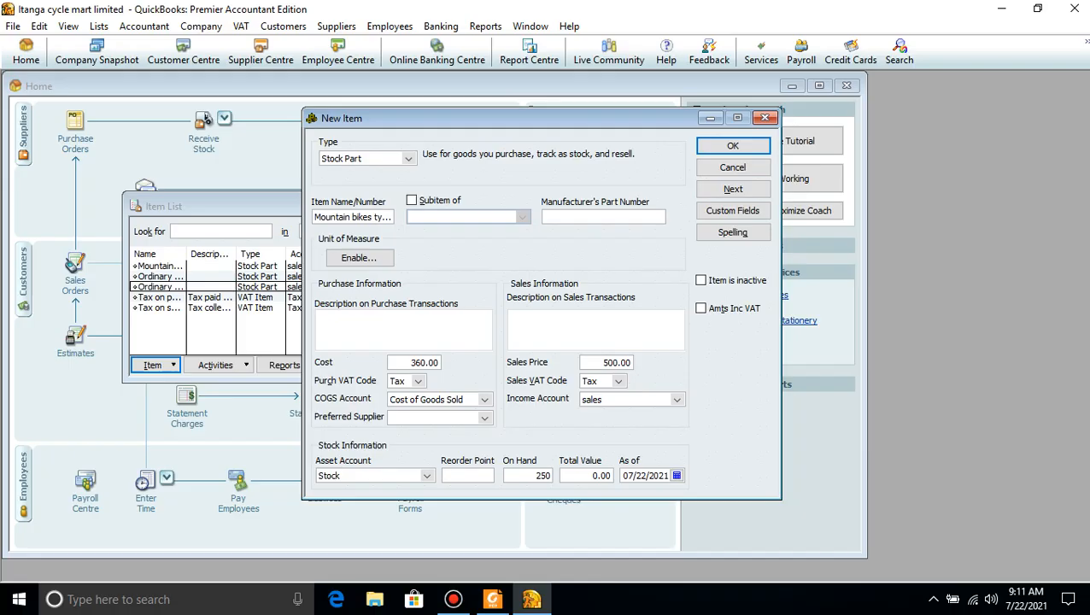
Keep sales as the income account for Mountain bikes tyres and set its as-of date to 11/01/2016
{"action": "left_click", "coordinate": [676, 399]}
{"action": "left_click", "coordinate": [583, 399]}
{"action": "key", "text": "BackSpace"}
{"action": "key", "text": "BackSpace"}
{"action": "key", "text": "BackSpace"}
{"action": "key", "text": "BackSpace"}
{"action": "key", "text": "BackSpace"}
{"action": "key", "text": "BackSpace"}
{"action": "key", "text": "BackSpace"}
{"action": "key", "text": "BackSpace"}
{"action": "key", "text": "BackSpace"}
{"action": "key", "text": "BackSpace"}
{"action": "type", "text": "11/07"}
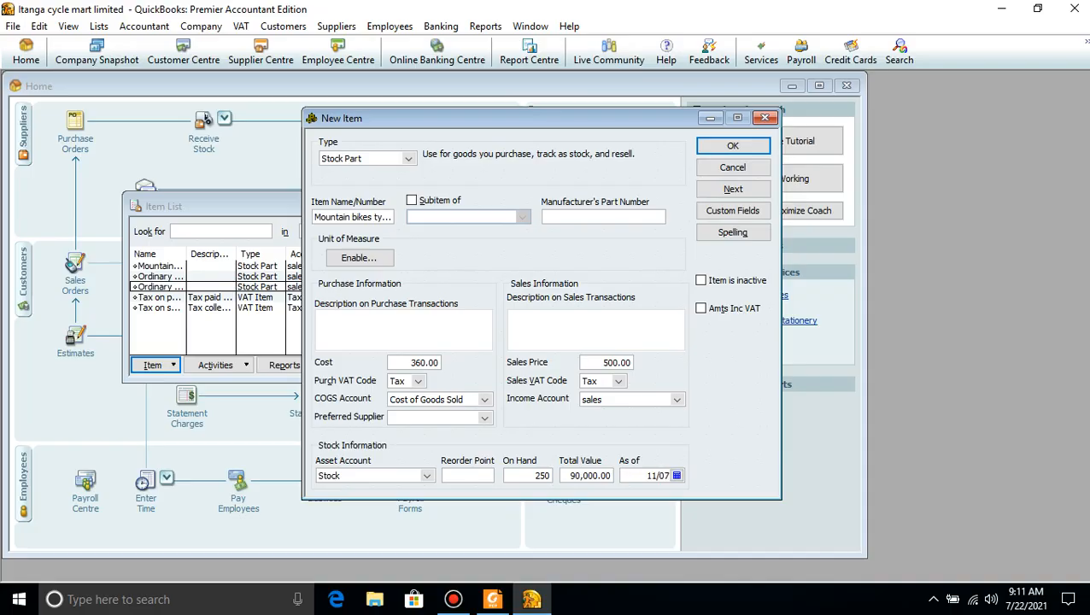
{"action": "key", "text": "BackSpace"}
{"action": "type", "text": "1/2016"}
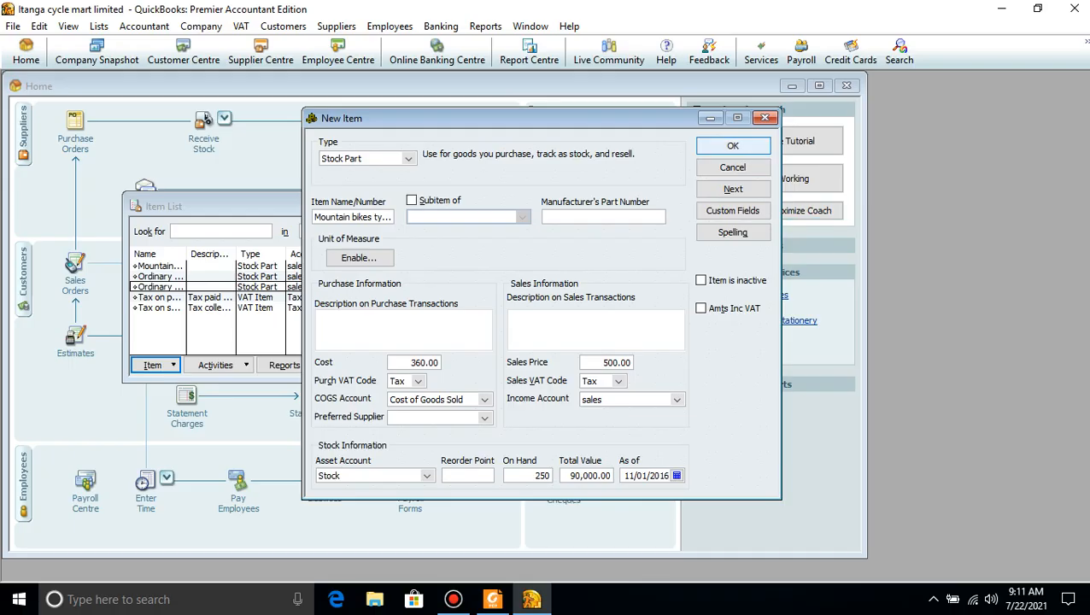
Save the Mountain bikes tyres item, accepting the back-dated entry, and check the item list against the exam paper
{"action": "key", "text": "Return"}
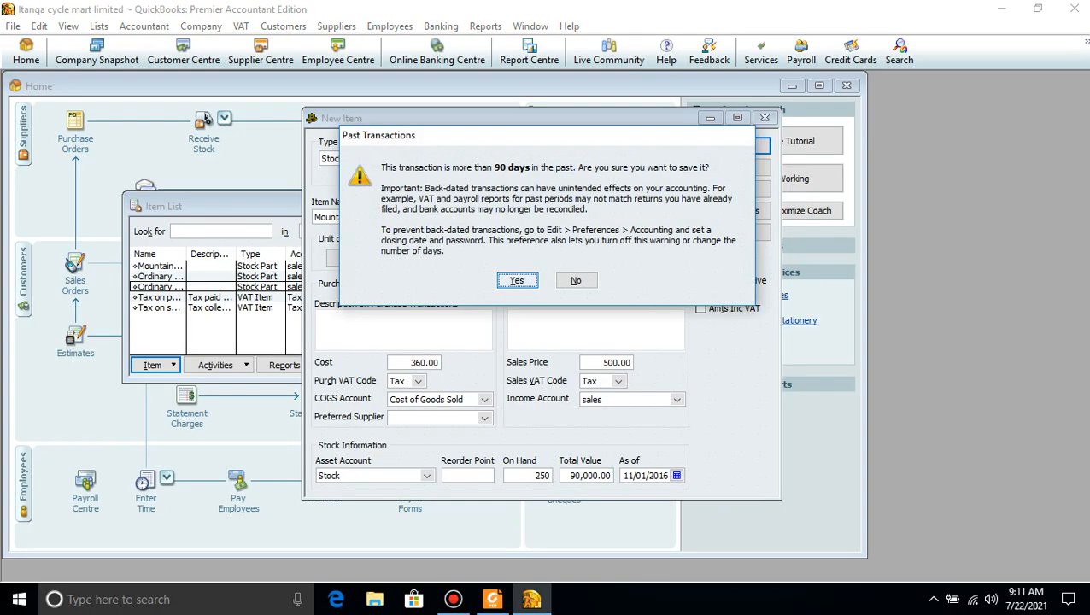
{"action": "key", "text": "Return"}
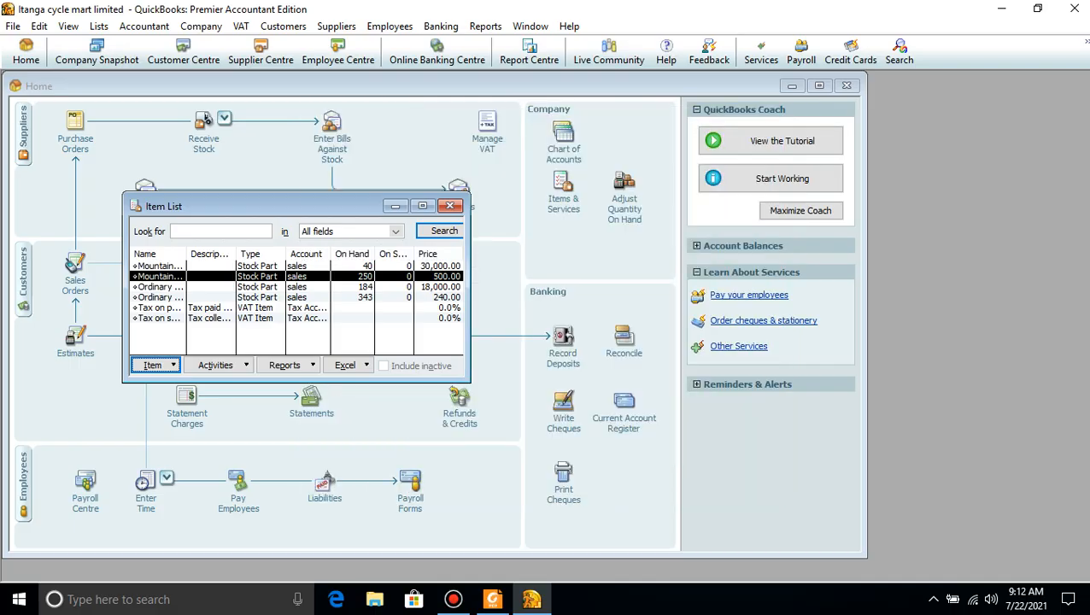
{"action": "left_click", "coordinate": [493, 599]}
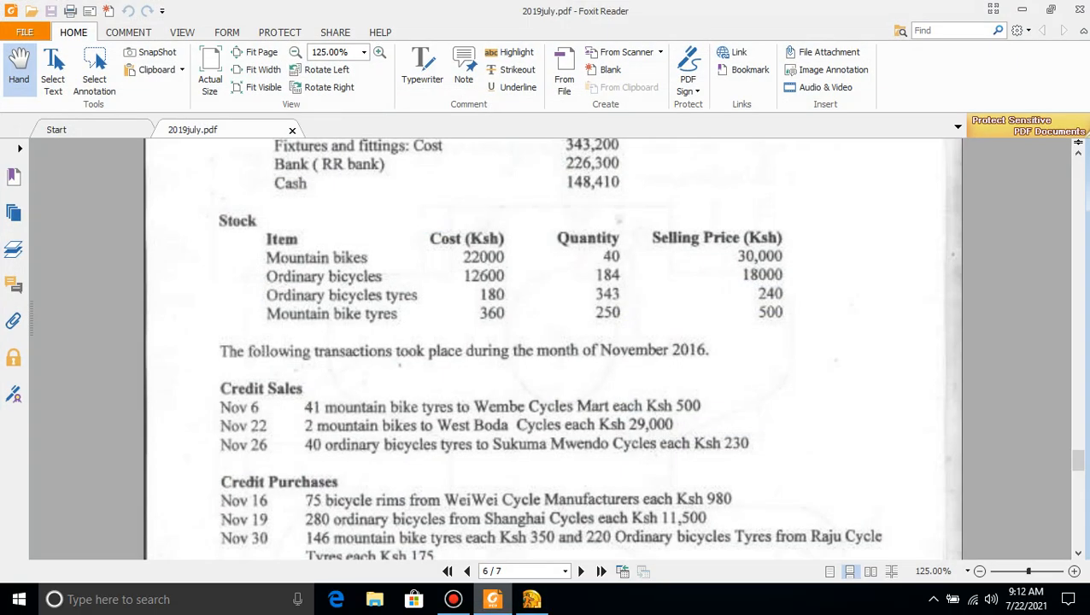
{"action": "left_click", "coordinate": [531, 599]}
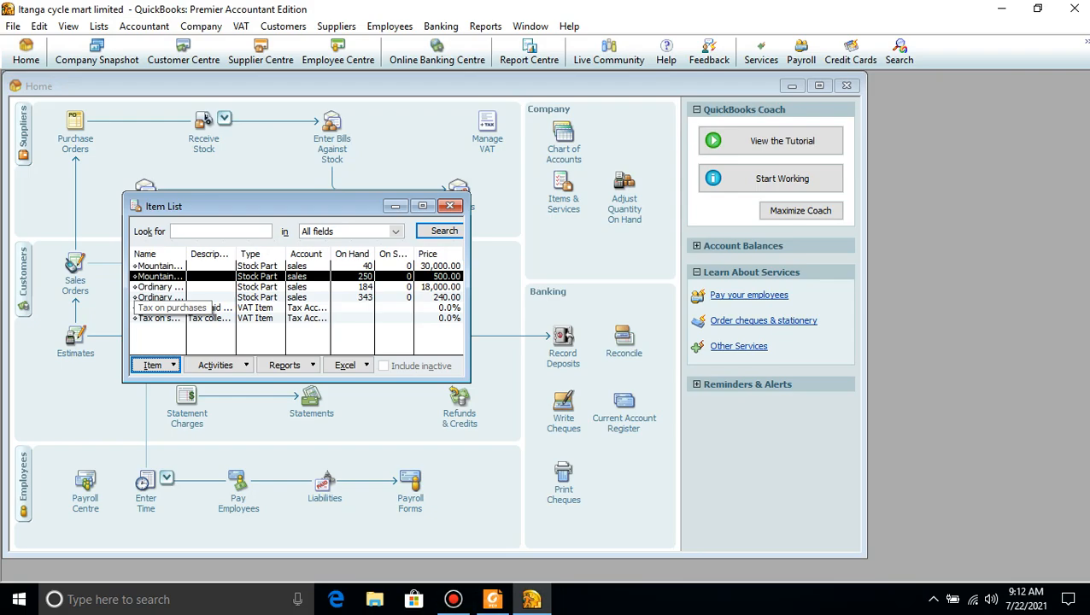
Examine the enlarged item list and the details of the Ordinary bicycles tyres item, leaving the item unchanged and closing the list
{"action": "left_click", "coordinate": [492, 598]}
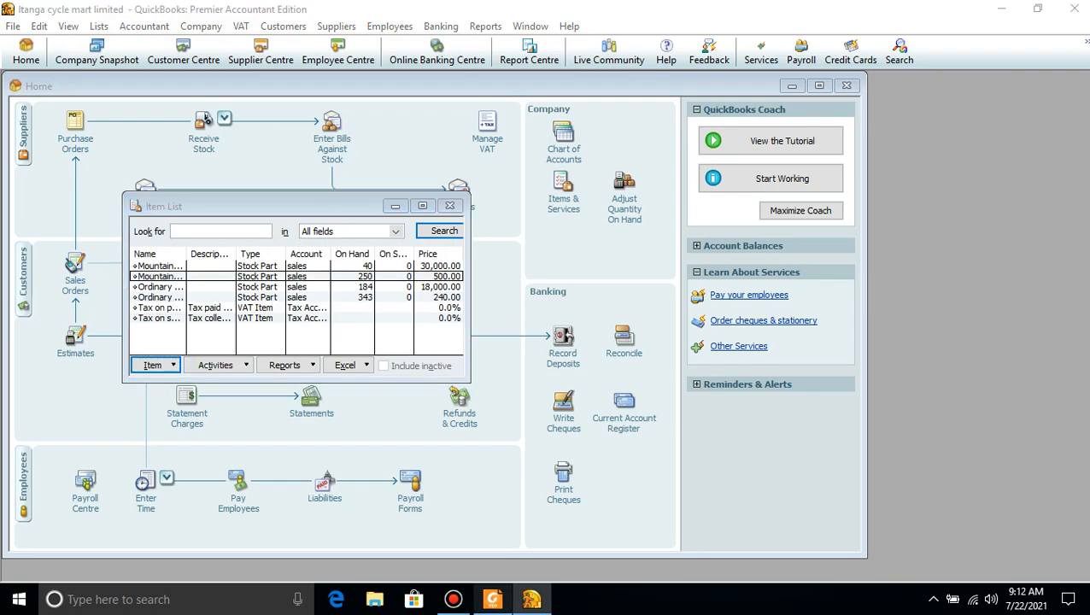
{"action": "left_click", "coordinate": [532, 599]}
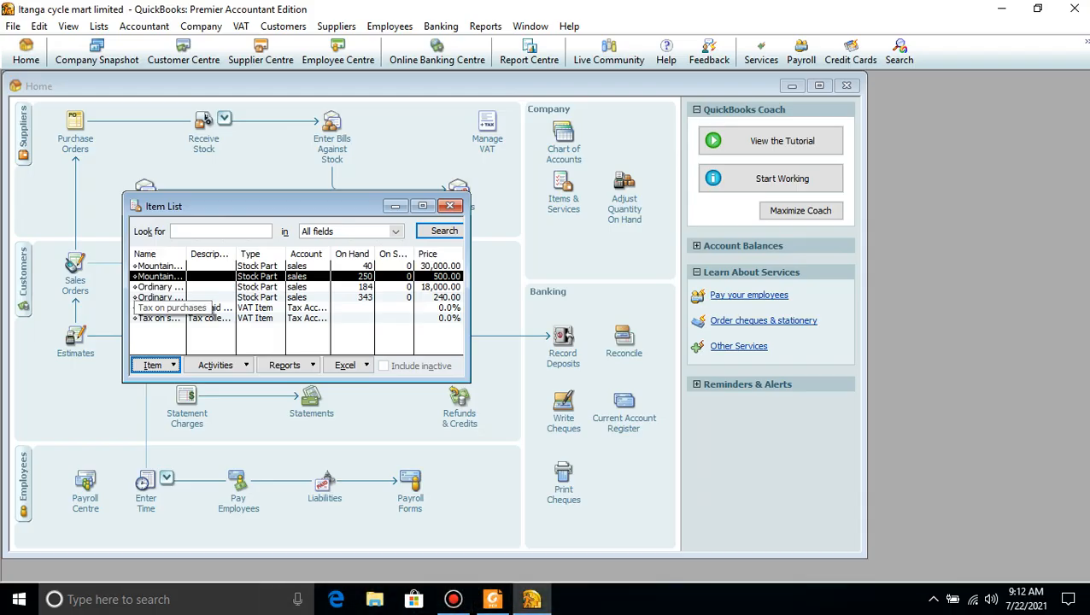
{"action": "left_click", "coordinate": [422, 206]}
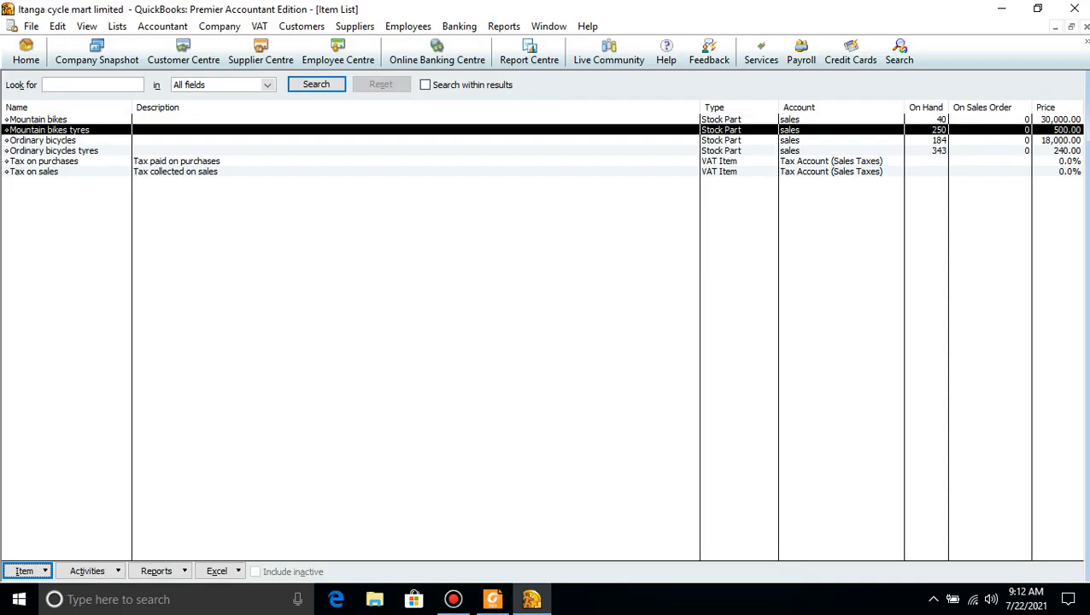
{"action": "left_click", "coordinate": [53, 151]}
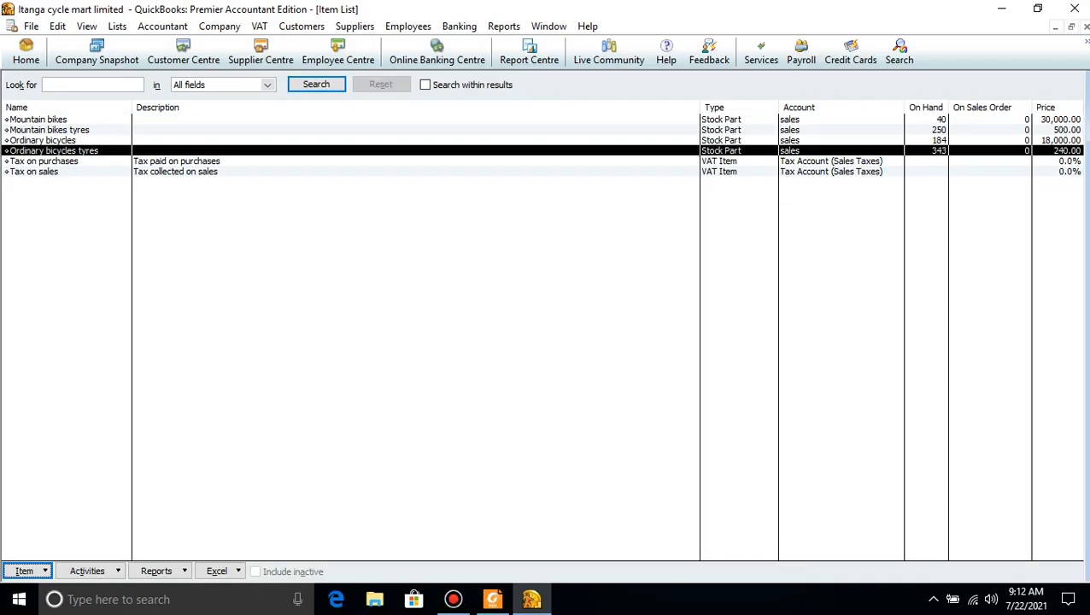
{"action": "double_click", "coordinate": [54, 151]}
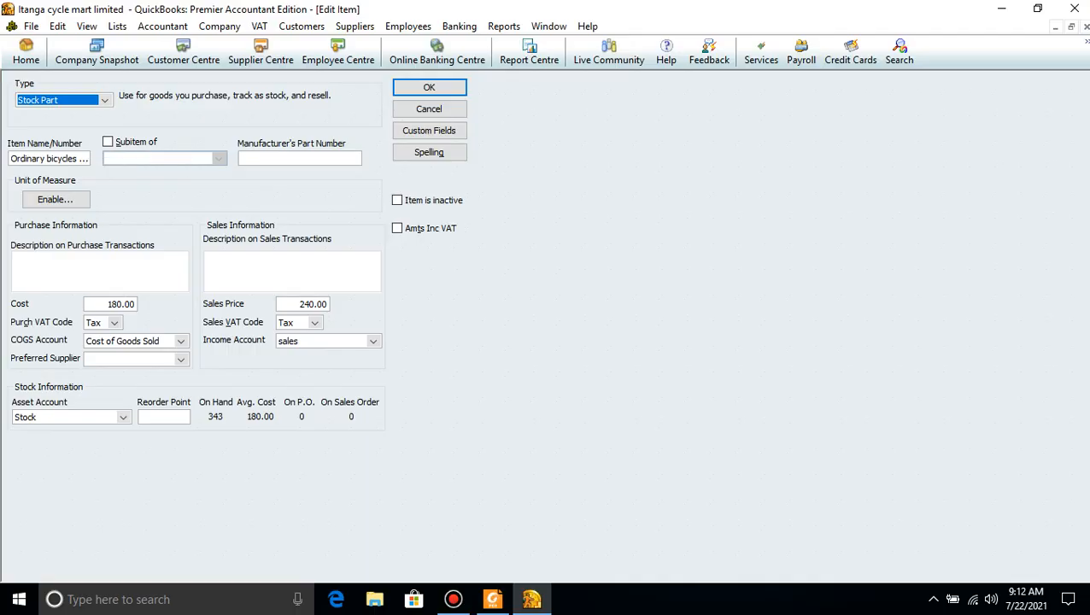
{"action": "key", "text": "Escape"}
{"action": "right_click", "coordinate": [259, 149]}
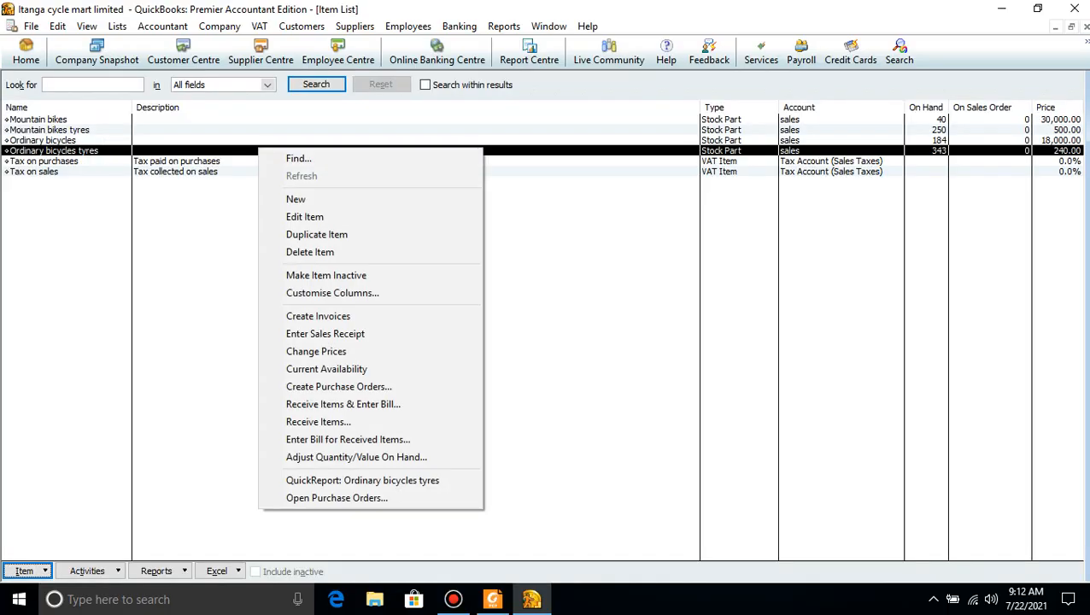
{"action": "left_click", "coordinate": [305, 217]}
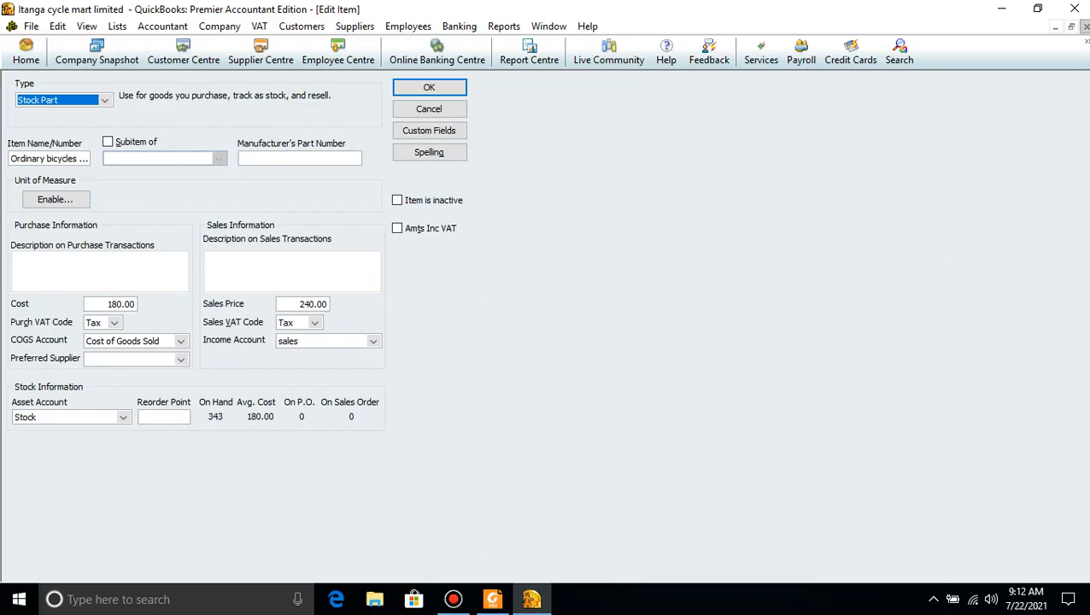
{"action": "left_click", "coordinate": [1086, 26]}
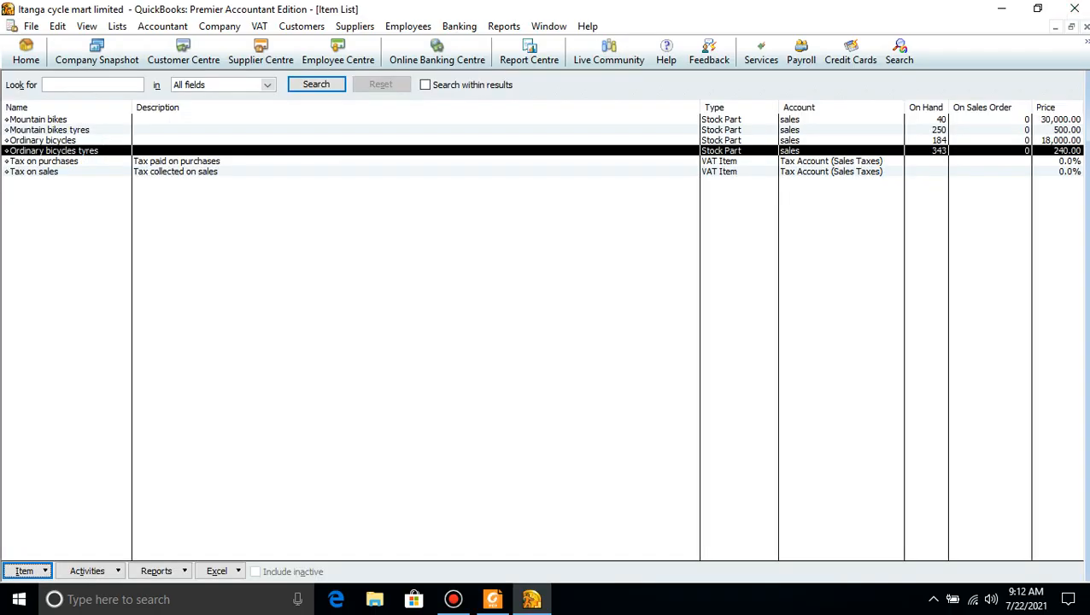
{"action": "left_click", "coordinate": [1086, 26]}
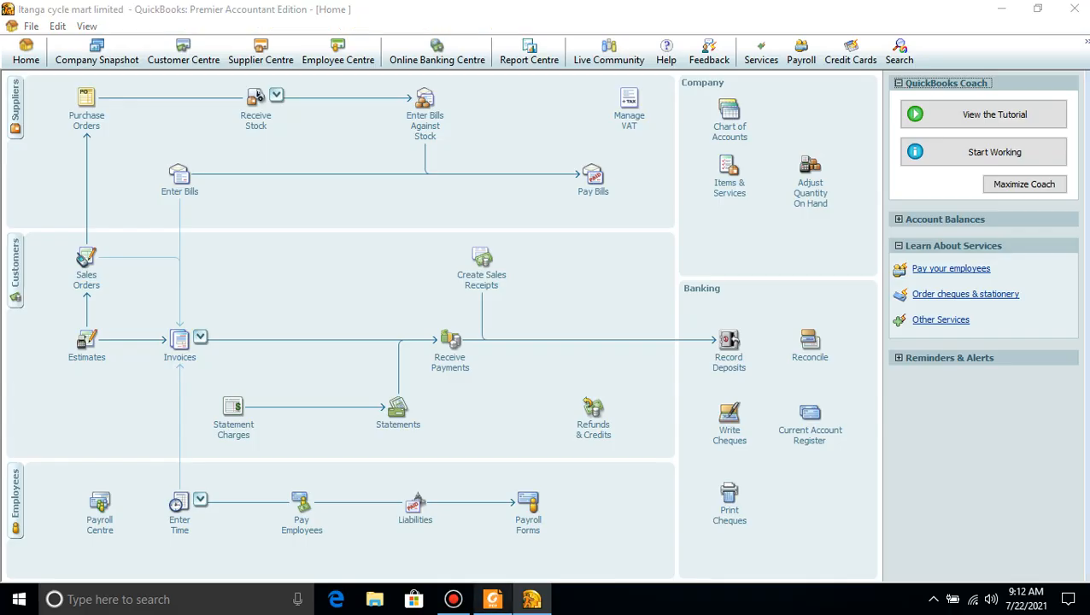
Read the November 2016 credit sales in the exam paper and start a new customer invoice, dismissing the forms notice
{"action": "left_click", "coordinate": [492, 599]}
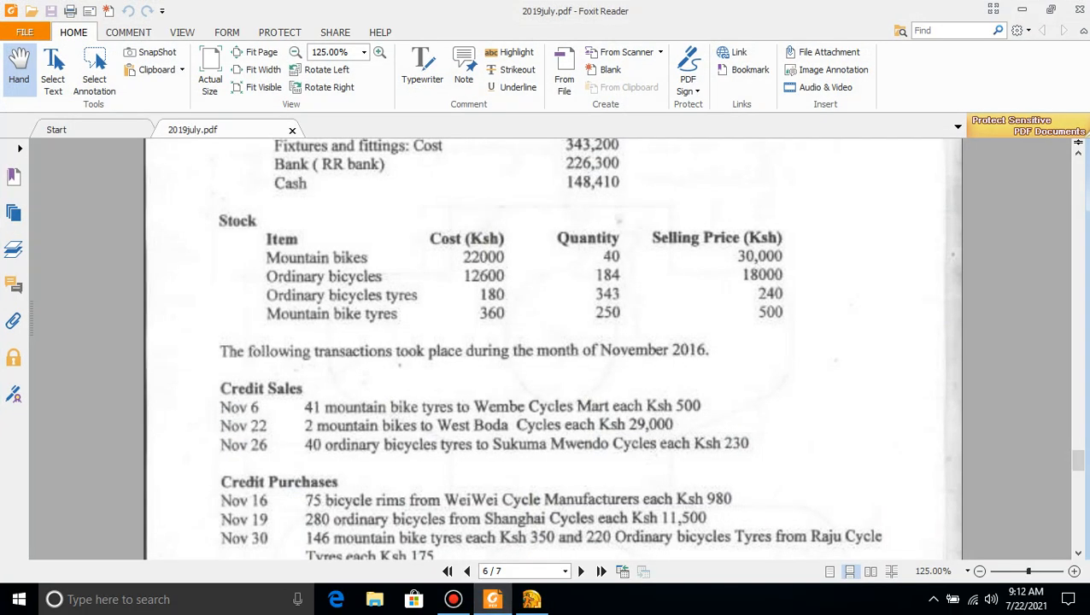
{"action": "scroll", "coordinate": [553, 348], "scroll_direction": "down", "scroll_amount": 2}
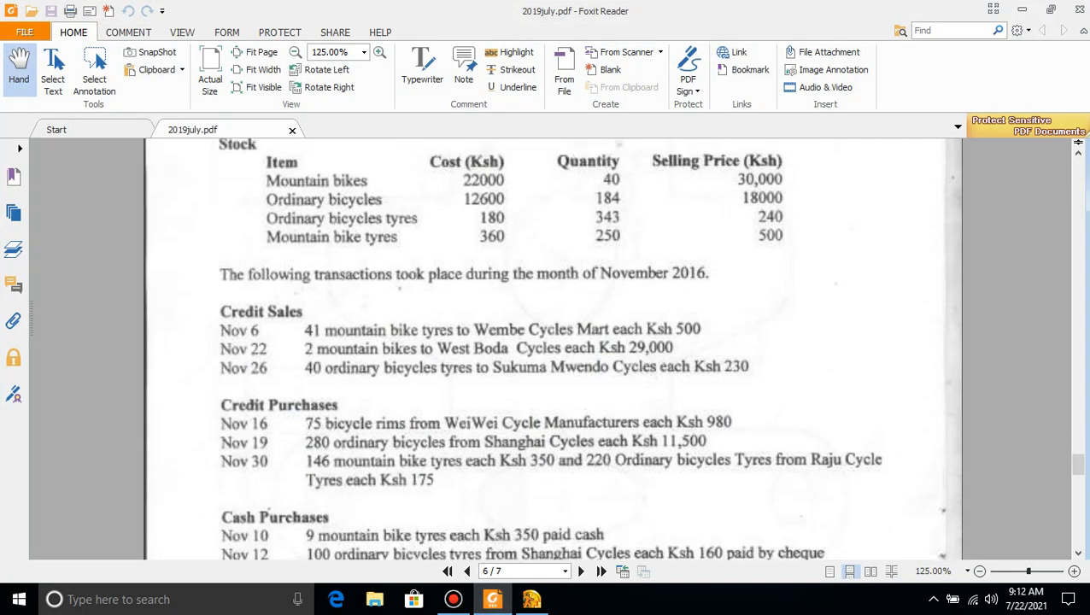
{"action": "scroll", "coordinate": [613, 348], "scroll_direction": "down", "scroll_amount": 2}
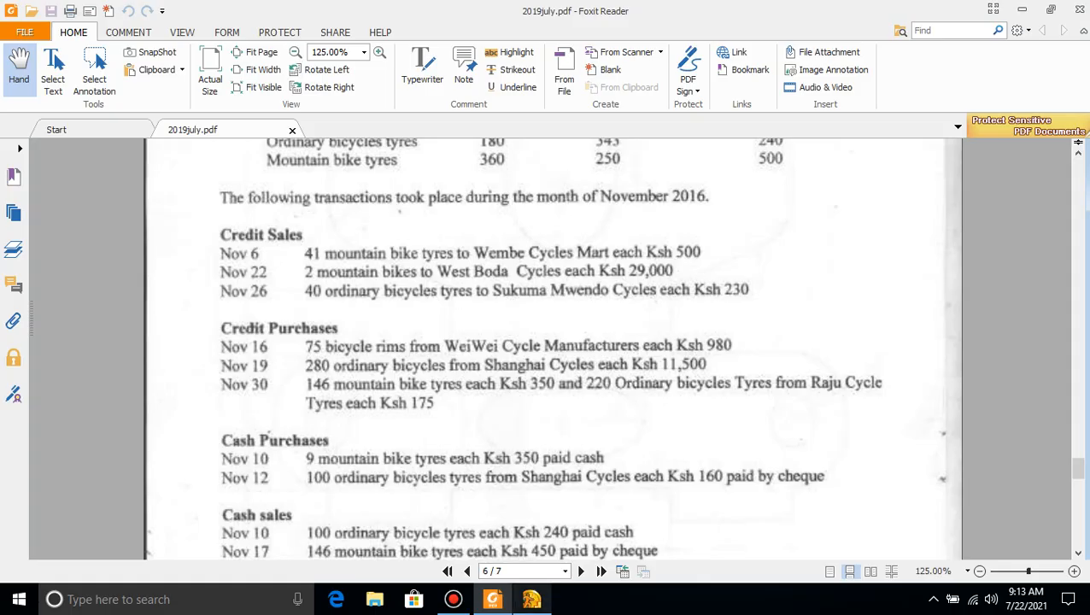
{"action": "left_click", "coordinate": [532, 600]}
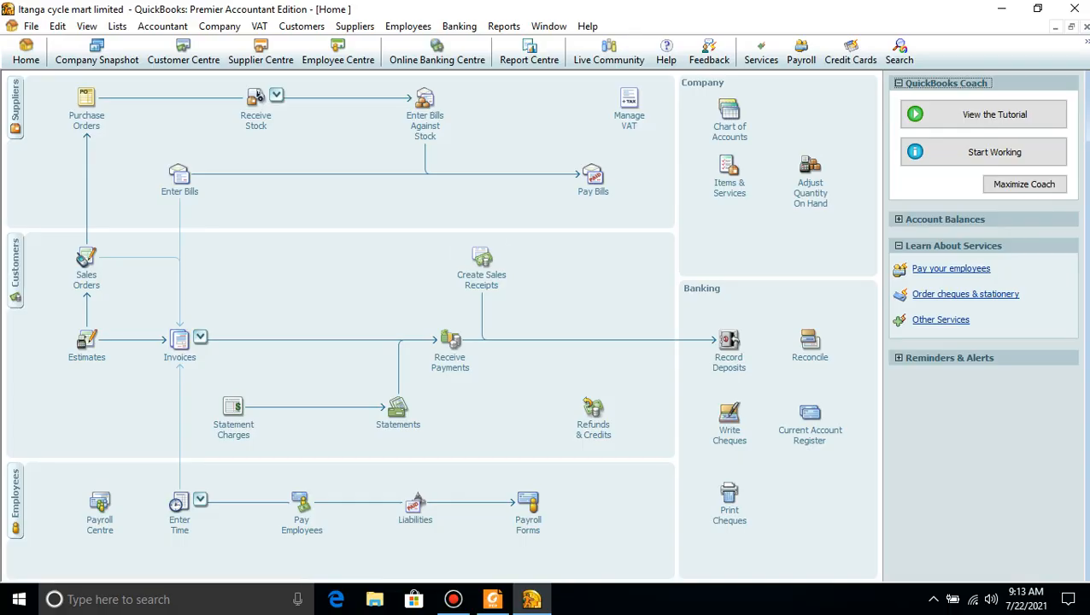
{"action": "left_click", "coordinate": [188, 346]}
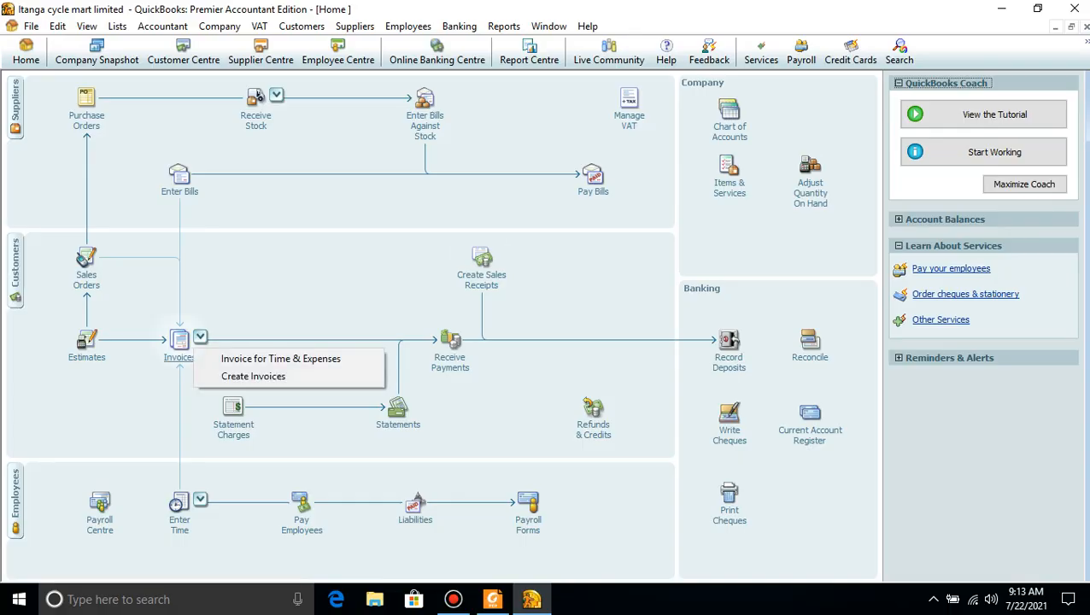
{"action": "left_click", "coordinate": [253, 377]}
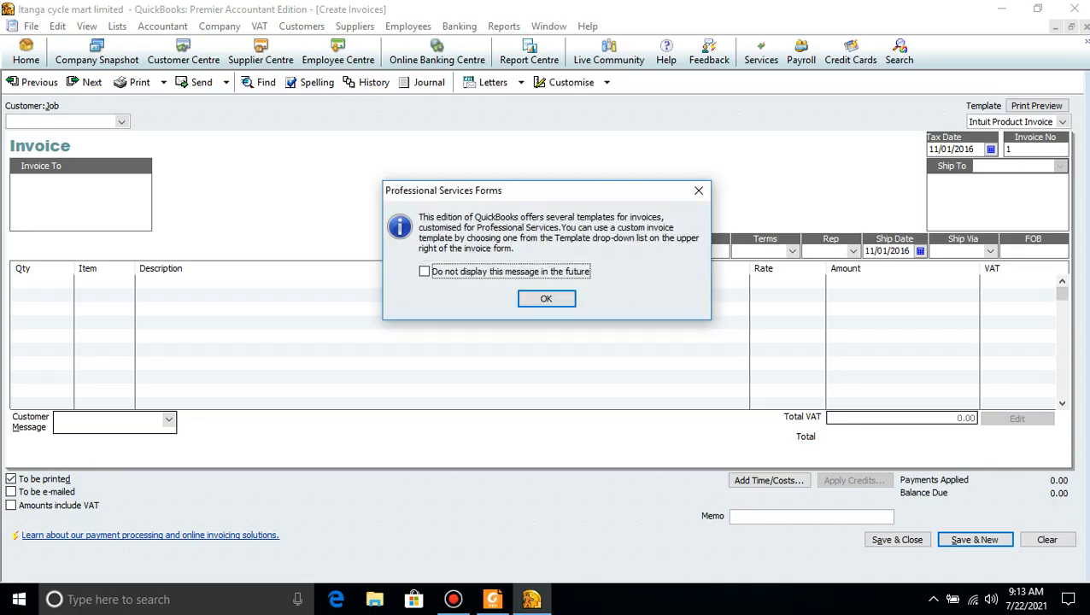
{"action": "left_click", "coordinate": [545, 299]}
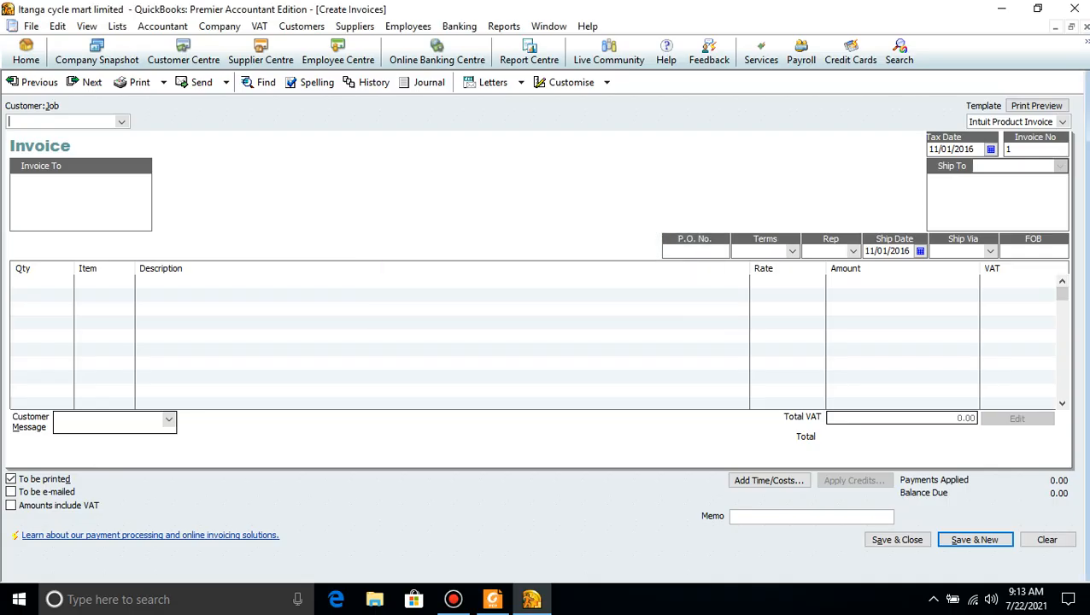
Check the first credit sale's date in the exam paper and set the invoice's tax date to 11/06/2016
{"action": "left_click", "coordinate": [492, 600]}
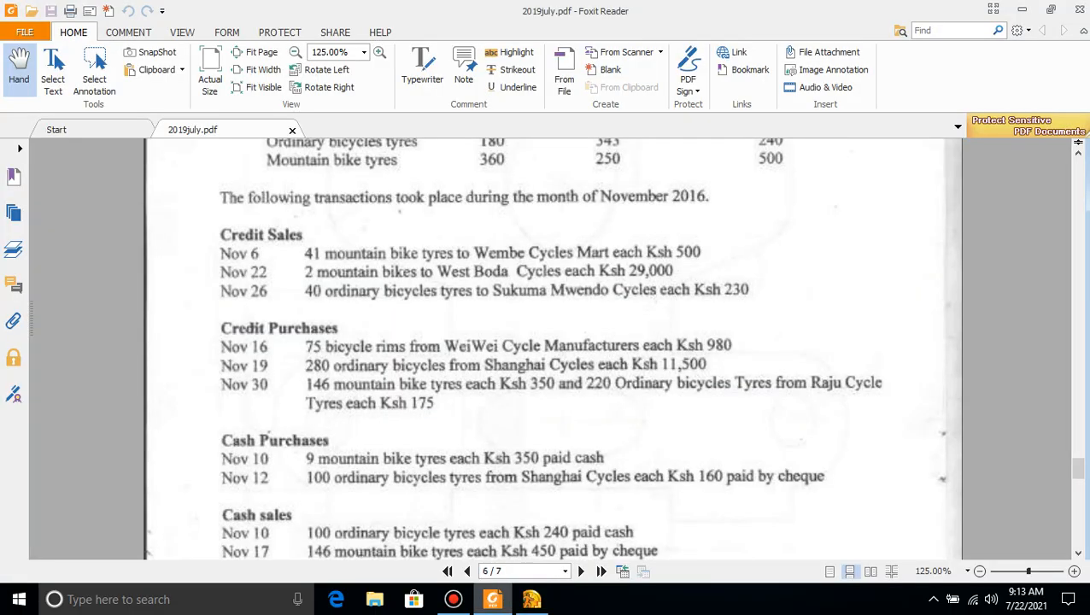
{"action": "key", "text": "alt+Tab"}
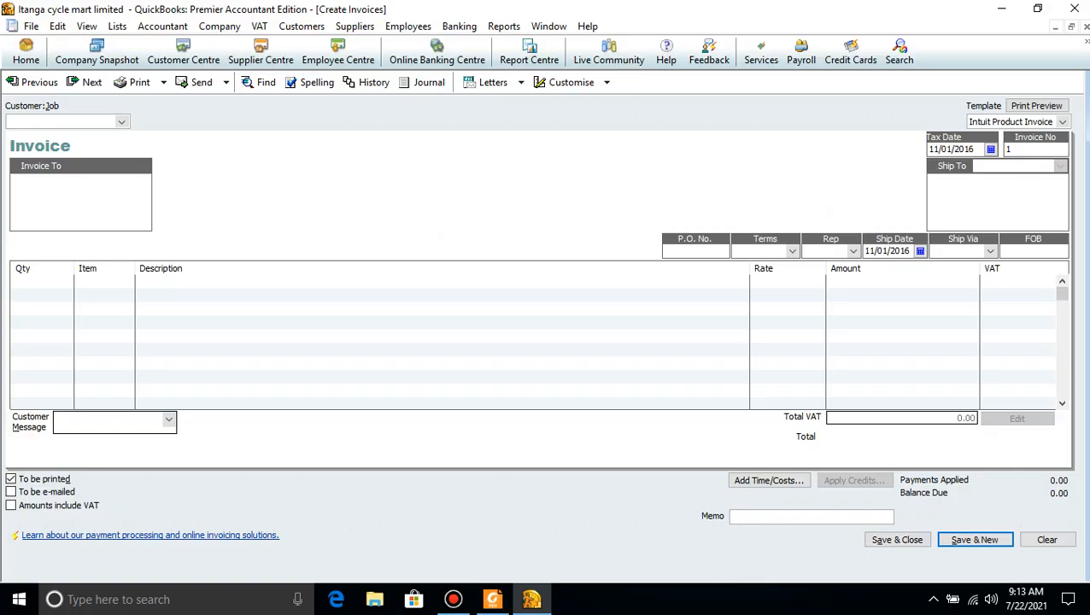
{"action": "key", "text": "BackSpace"}
{"action": "type", "text": "6"}
{"action": "left_click", "coordinate": [493, 600]}
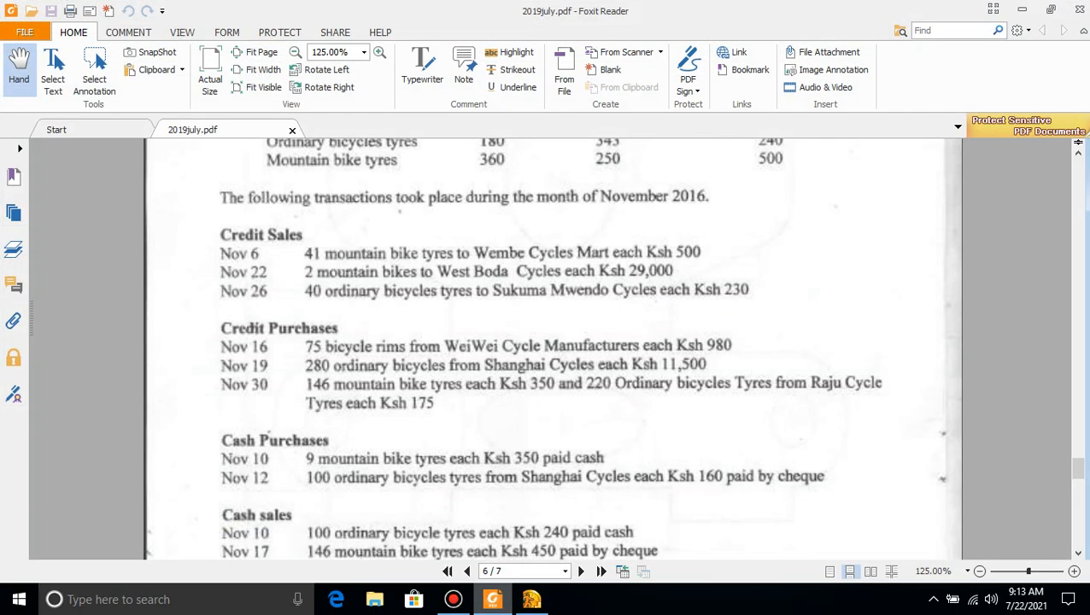
{"action": "left_click", "coordinate": [531, 600]}
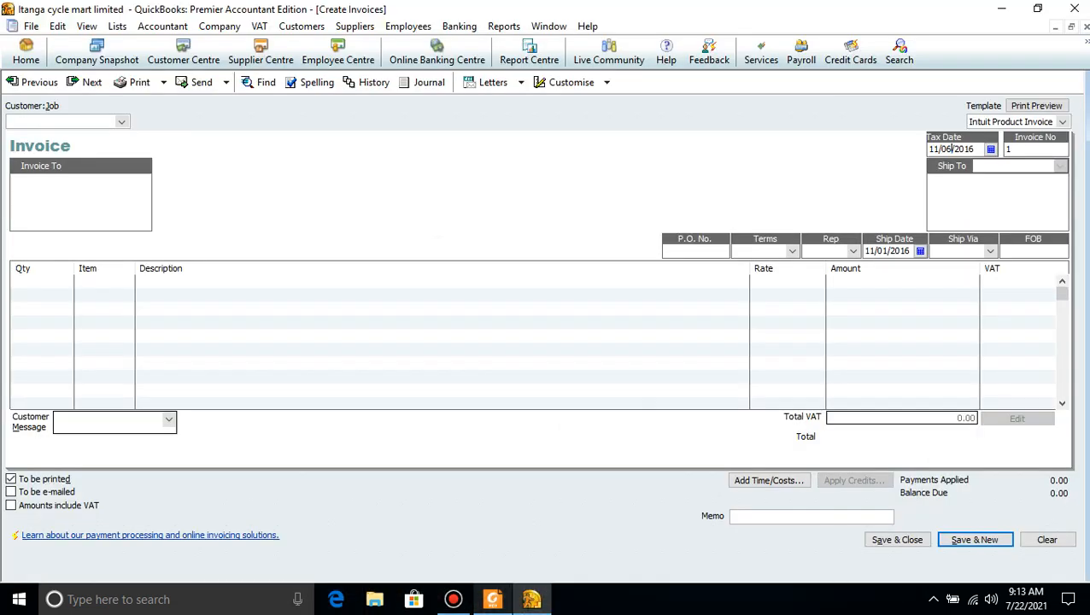
Choose Wembe cylces mart as the customer of the invoice
{"action": "left_click", "coordinate": [122, 122]}
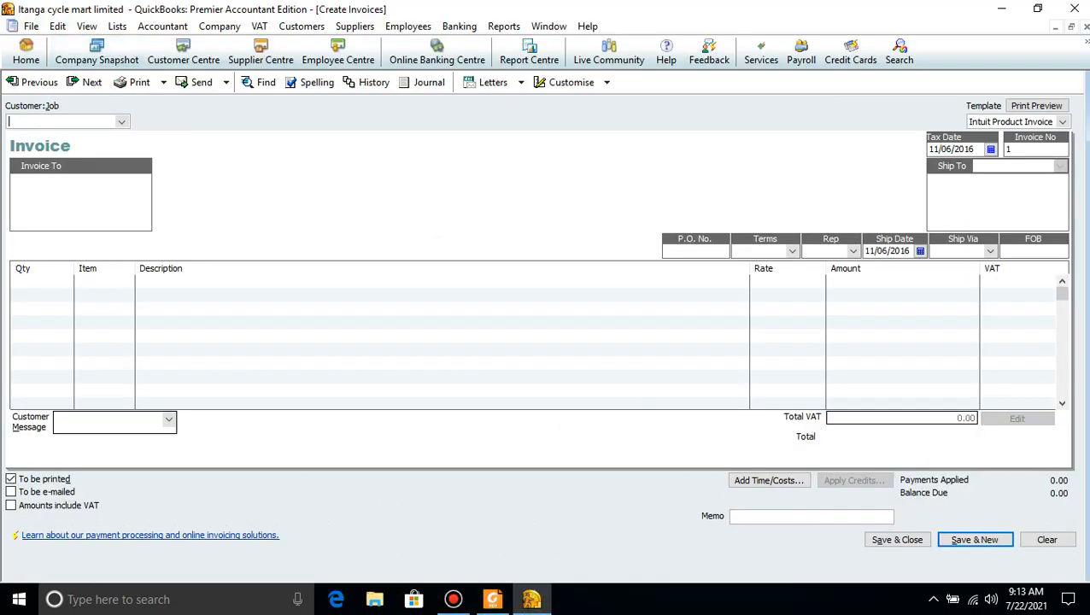
{"action": "left_click", "coordinate": [122, 121]}
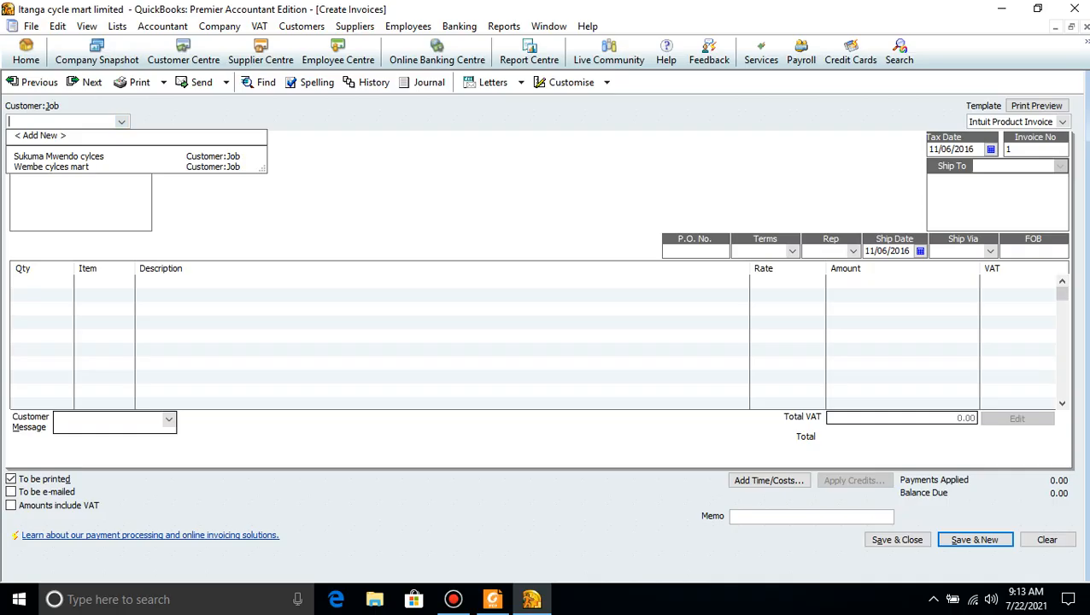
{"action": "left_click", "coordinate": [51, 167]}
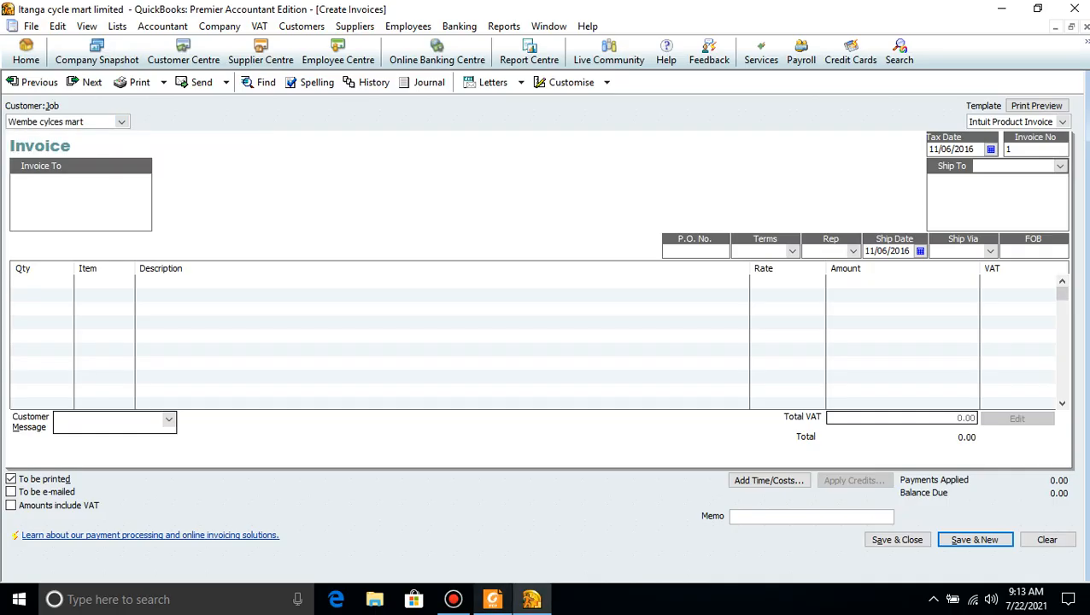
Consult the exam paper's first credit sale and add a Mountain bikes tyres line with quantity 40 to the invoice
{"action": "left_click", "coordinate": [492, 599]}
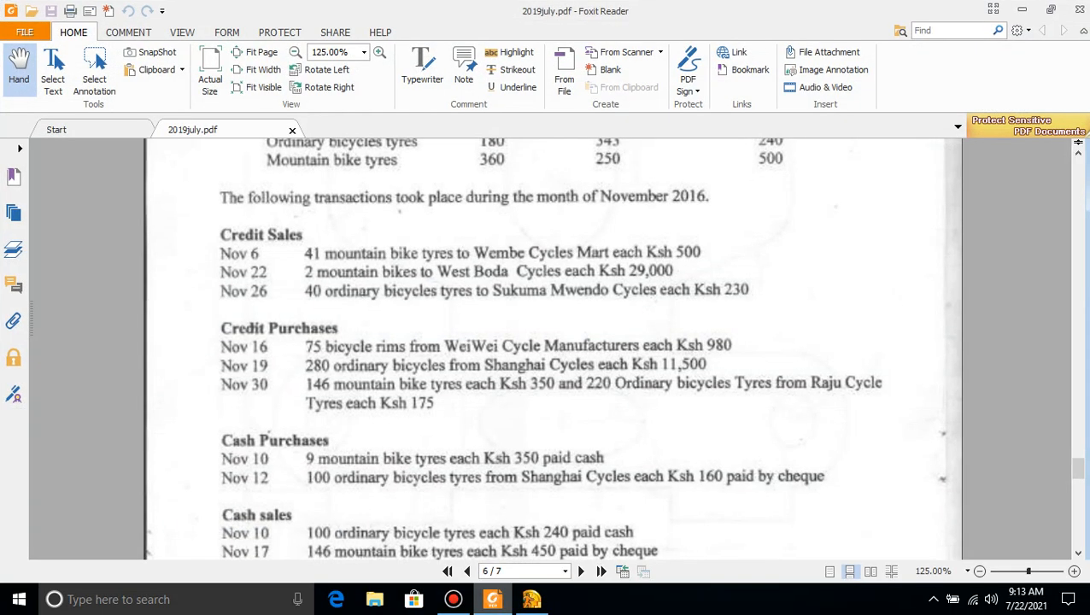
{"action": "left_click", "coordinate": [492, 599]}
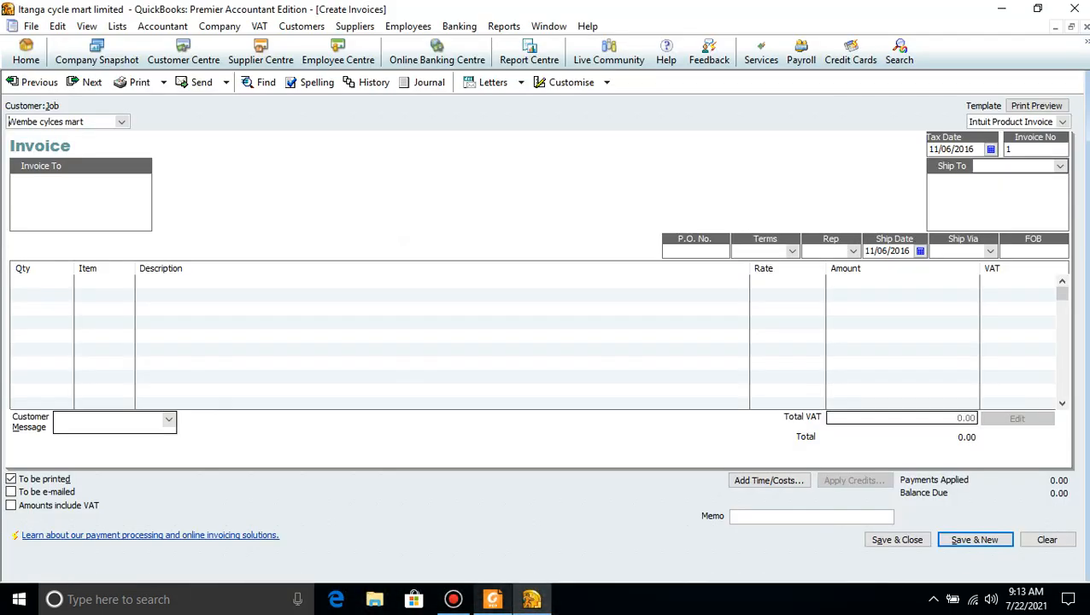
{"action": "left_click", "coordinate": [101, 282]}
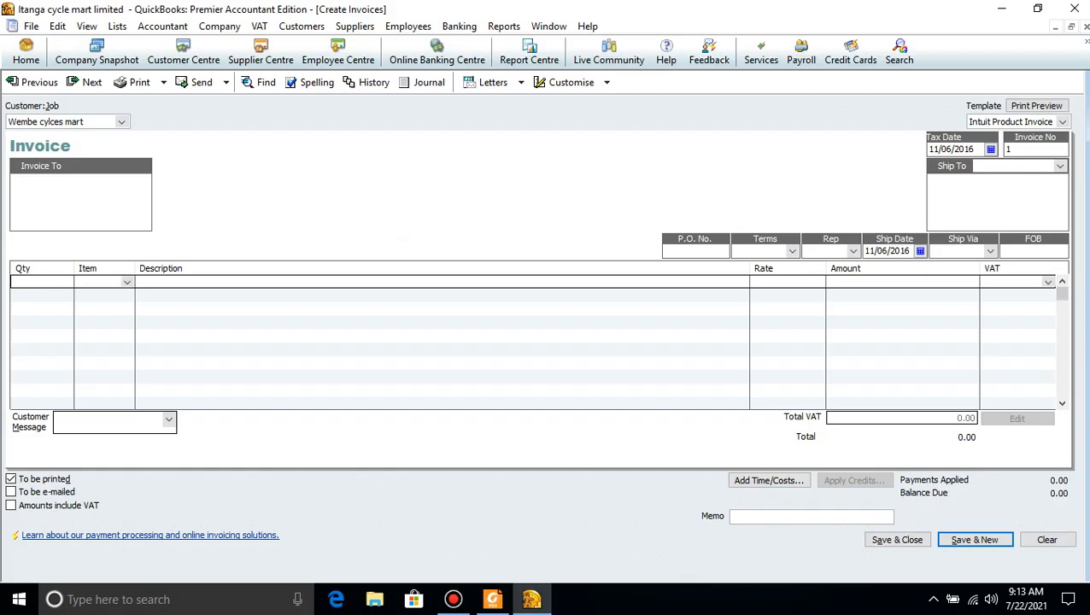
{"action": "left_click", "coordinate": [127, 282]}
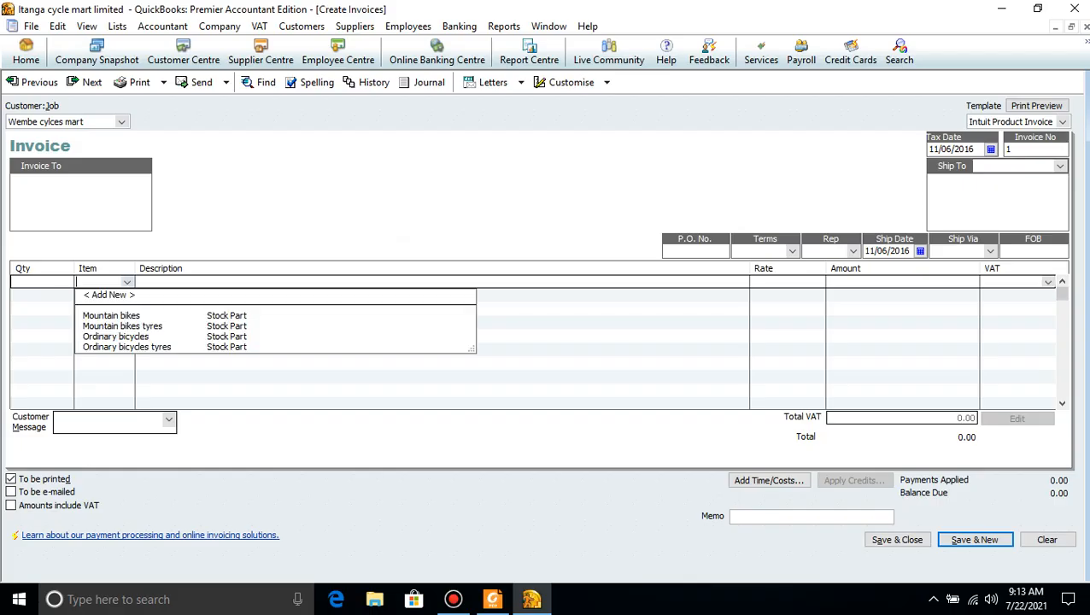
{"action": "left_click", "coordinate": [123, 326]}
{"action": "left_click", "coordinate": [35, 282]}
{"action": "type", "text": "40"}
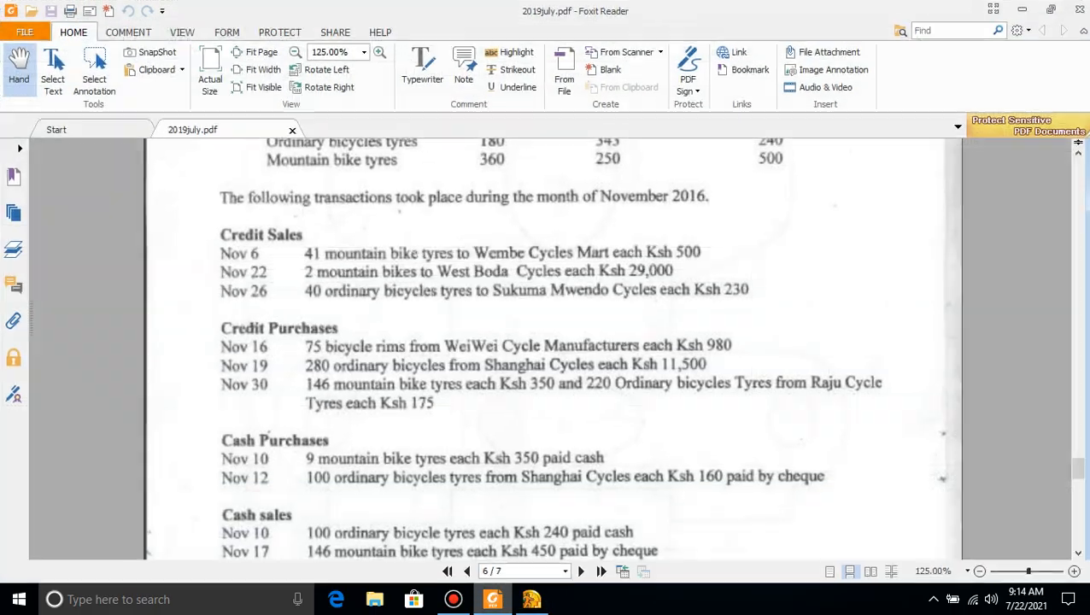
{"action": "left_click", "coordinate": [492, 599]}
{"action": "left_click", "coordinate": [532, 599]}
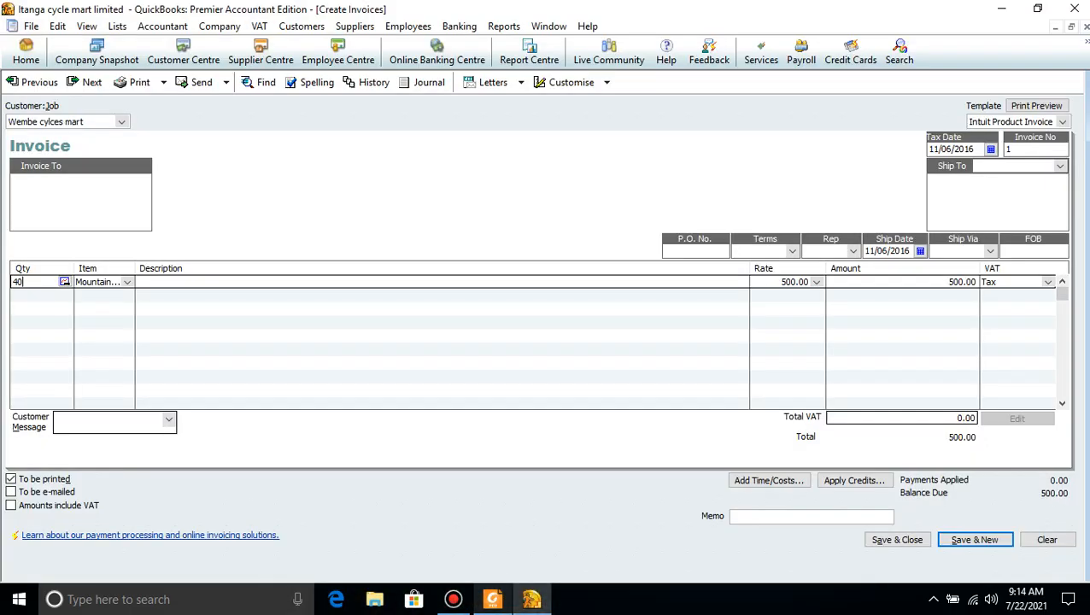
Review the credit sale in the exam paper, then save and close the Wembe cylces mart invoice, accepting the back-dated entry
{"action": "left_click", "coordinate": [492, 599]}
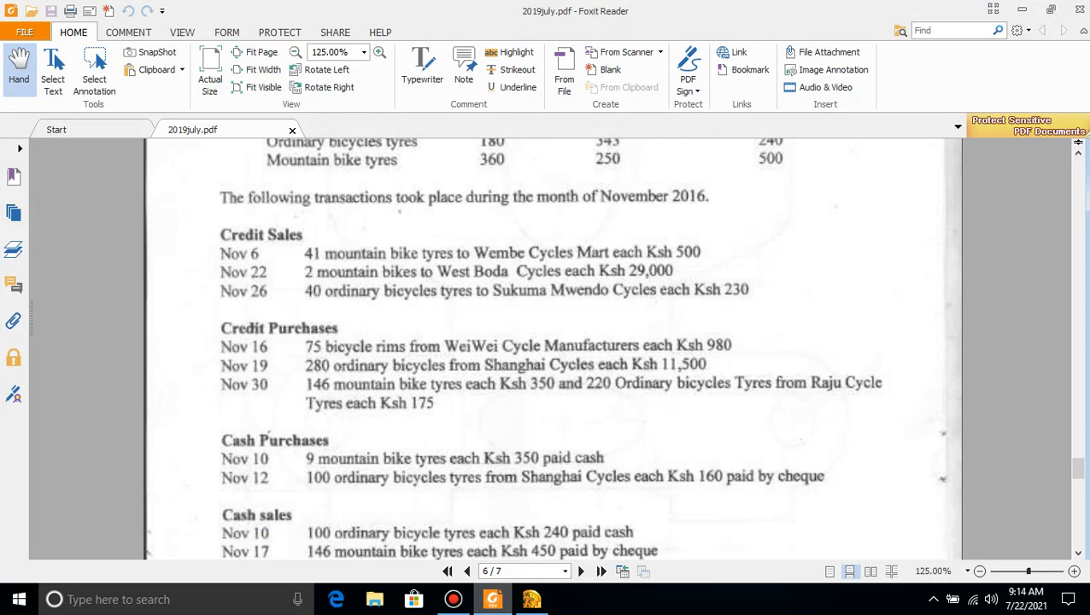
{"action": "key", "text": "alt+Tab"}
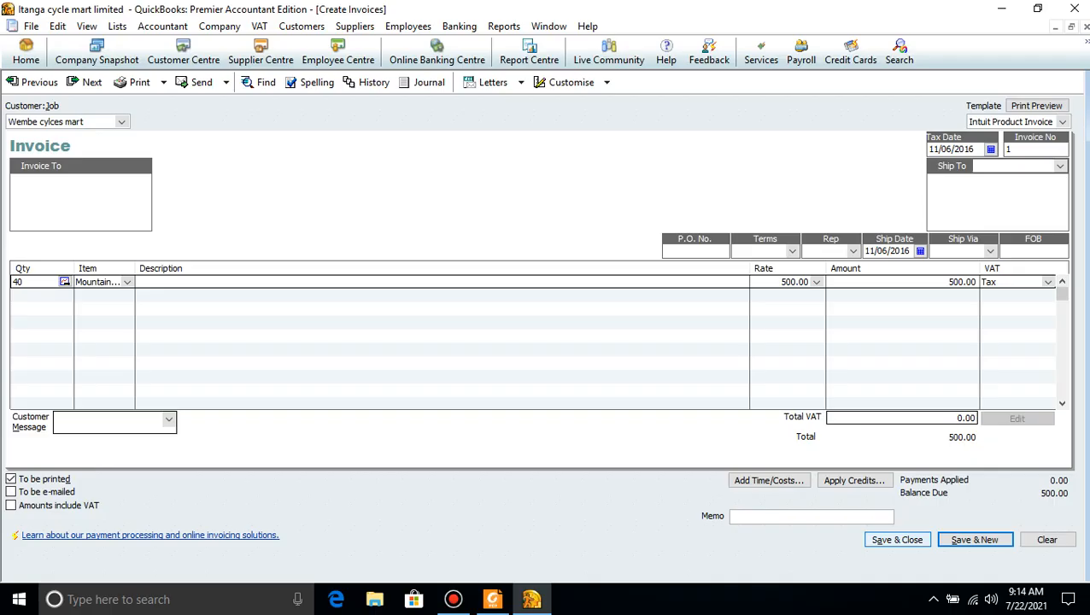
{"action": "left_click", "coordinate": [897, 540]}
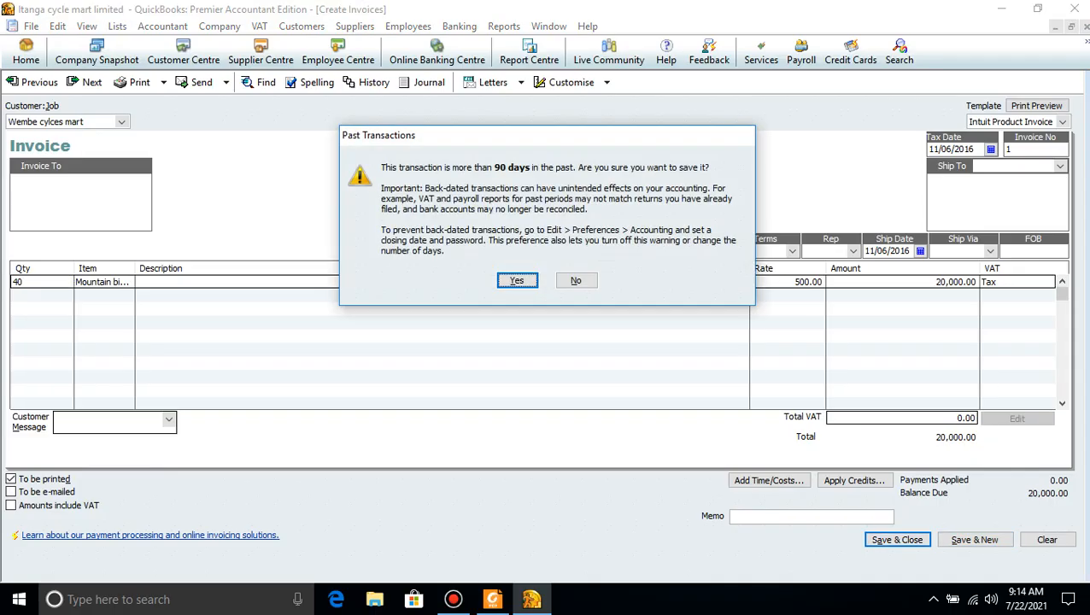
{"action": "key", "text": "Return"}
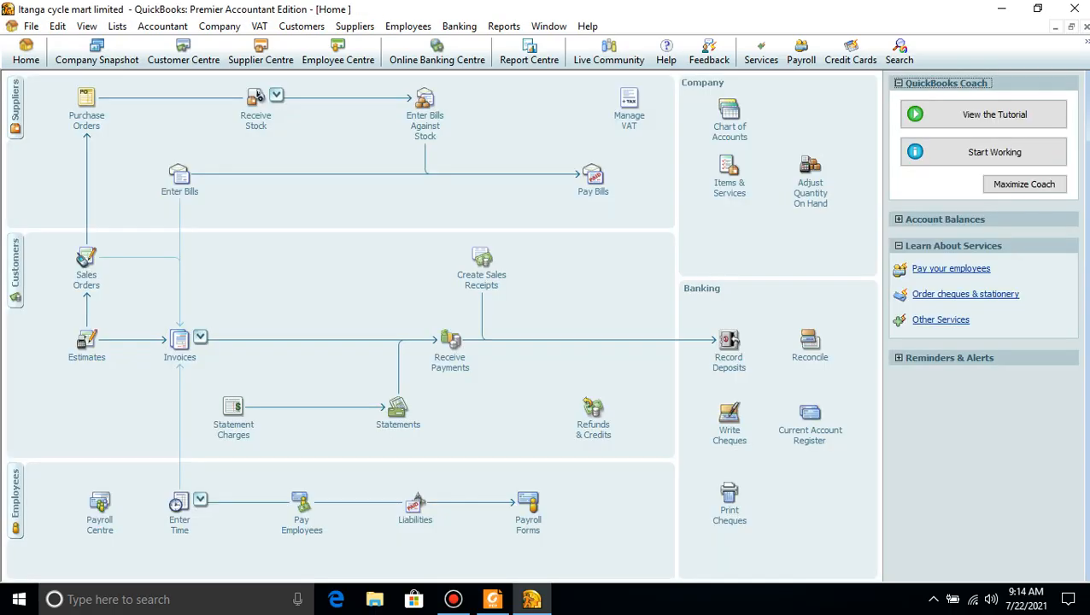
Check the second credit sale in the exam paper and start a new invoice with the tax date 11/22/2016
{"action": "left_click", "coordinate": [492, 599]}
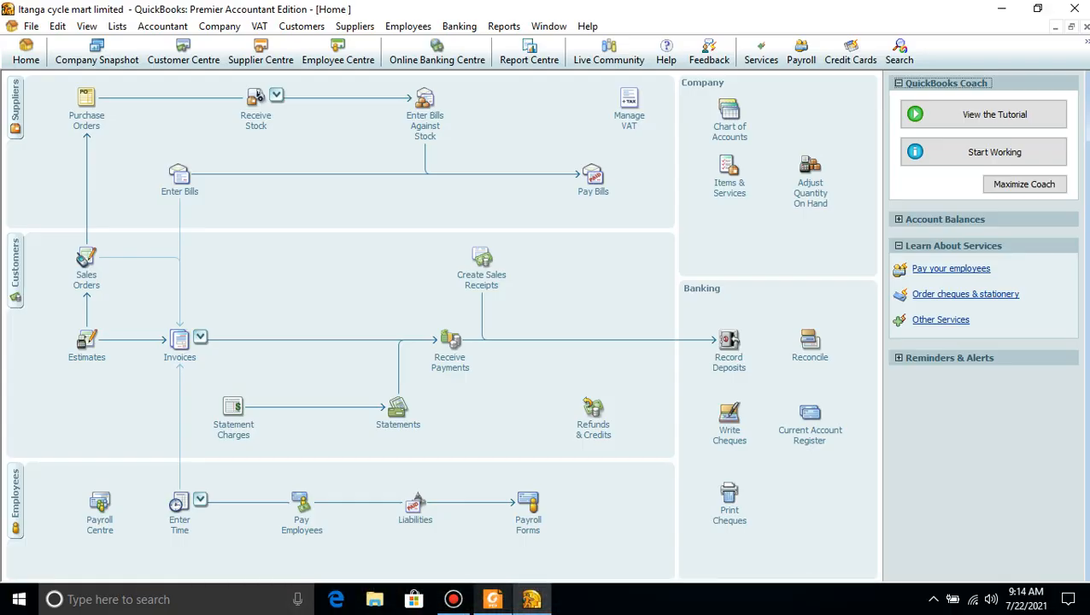
{"action": "key", "text": "alt+Tab"}
{"action": "left_click", "coordinate": [200, 336]}
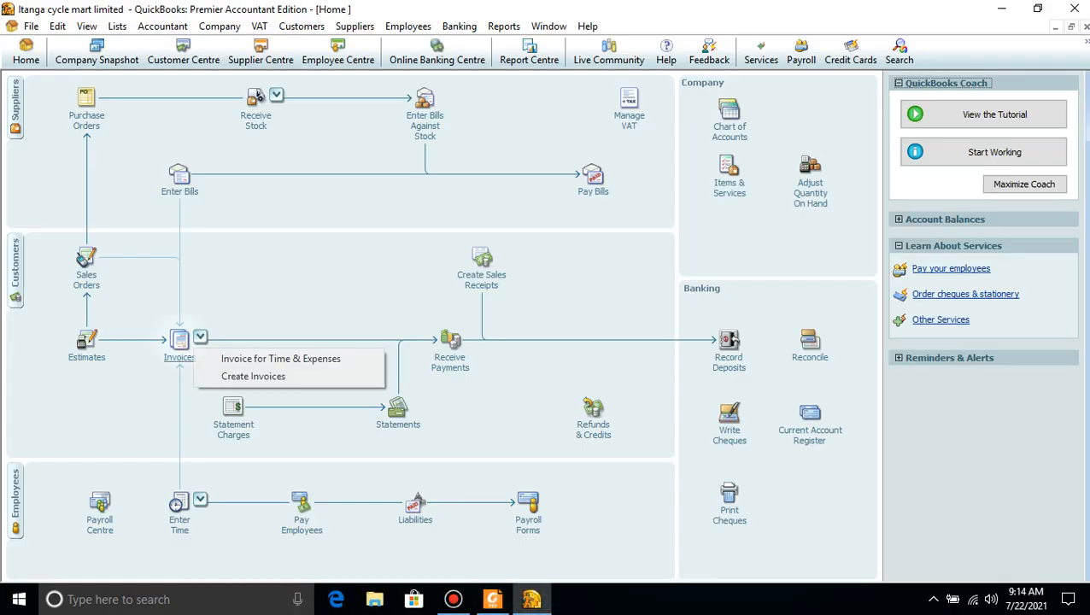
{"action": "left_click", "coordinate": [253, 376]}
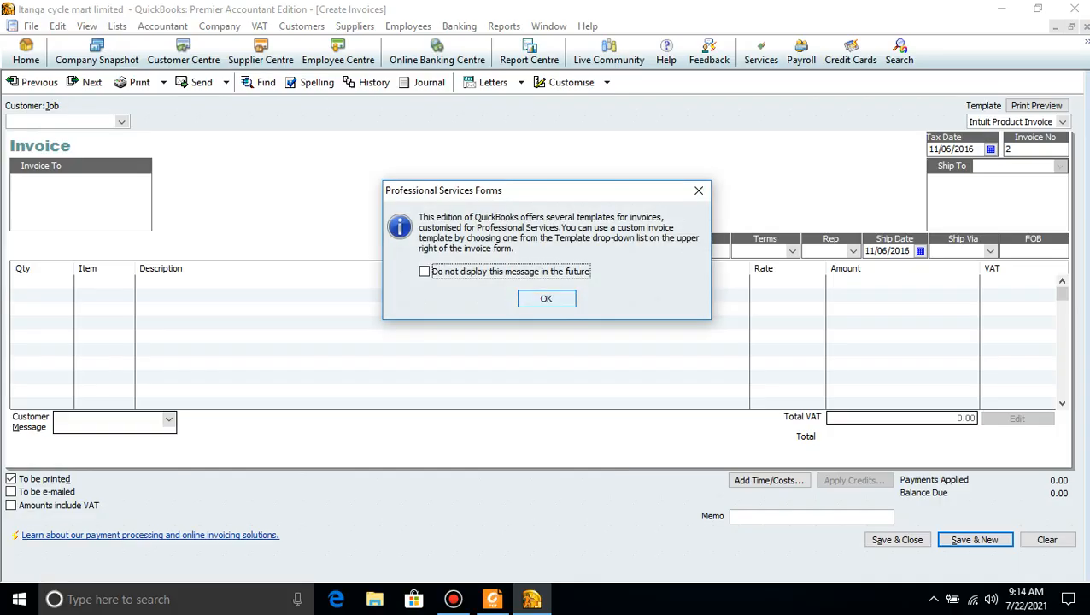
{"action": "key", "text": "Return"}
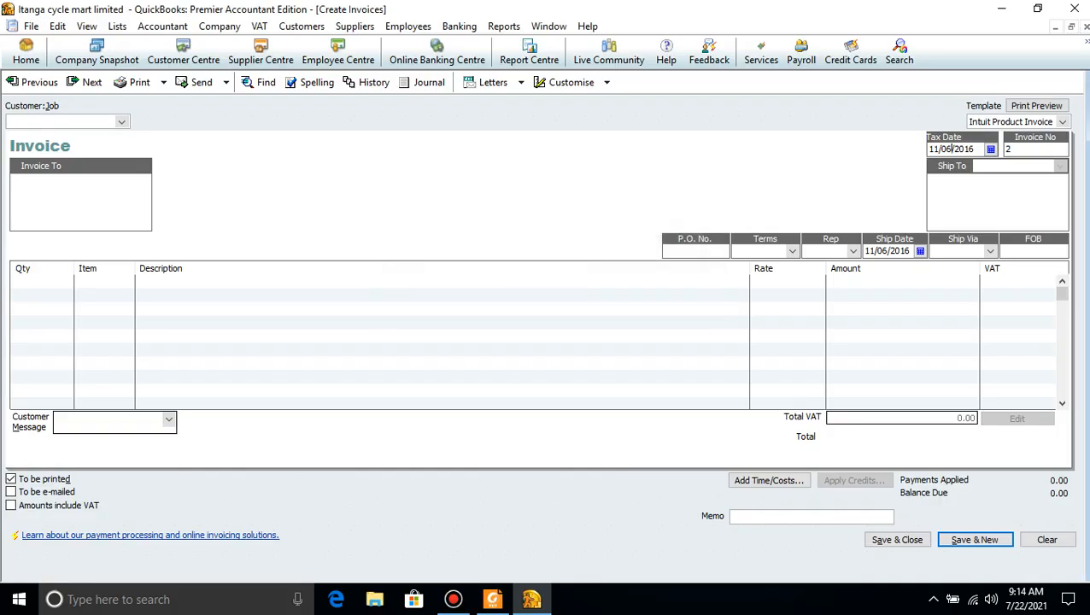
{"action": "key", "text": "BackSpace"}
{"action": "key", "text": "BackSpace"}
{"action": "type", "text": "22"}
Look up the buyer of the Nov 22 credit sale and add West boda cylces as the invoice's new customer
{"action": "left_click", "coordinate": [493, 600]}
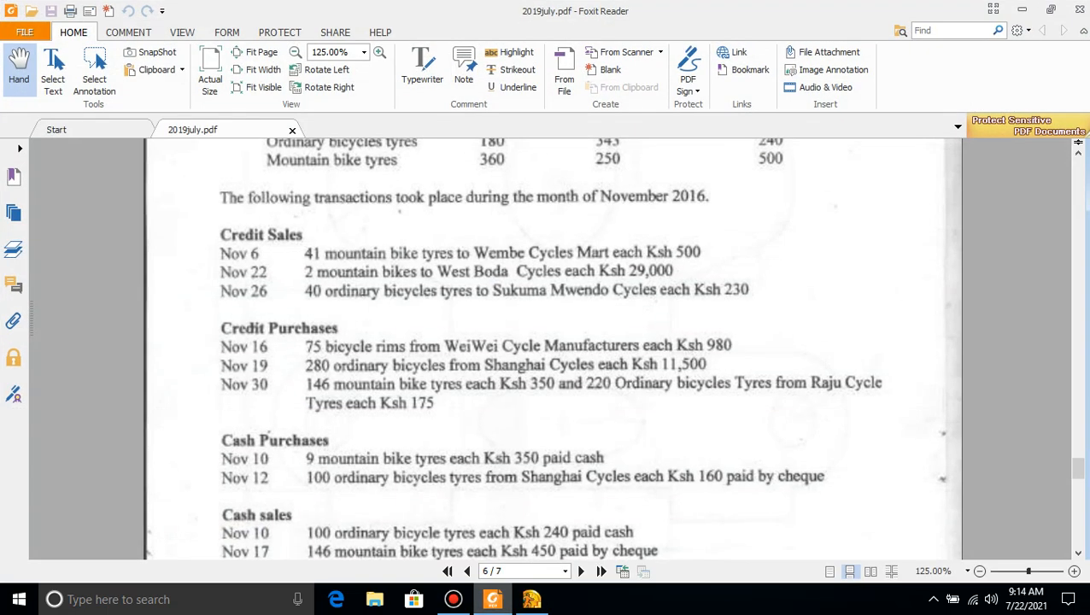
{"action": "left_click", "coordinate": [493, 600]}
{"action": "left_click", "coordinate": [493, 600]}
{"action": "key", "text": "alt+Tab"}
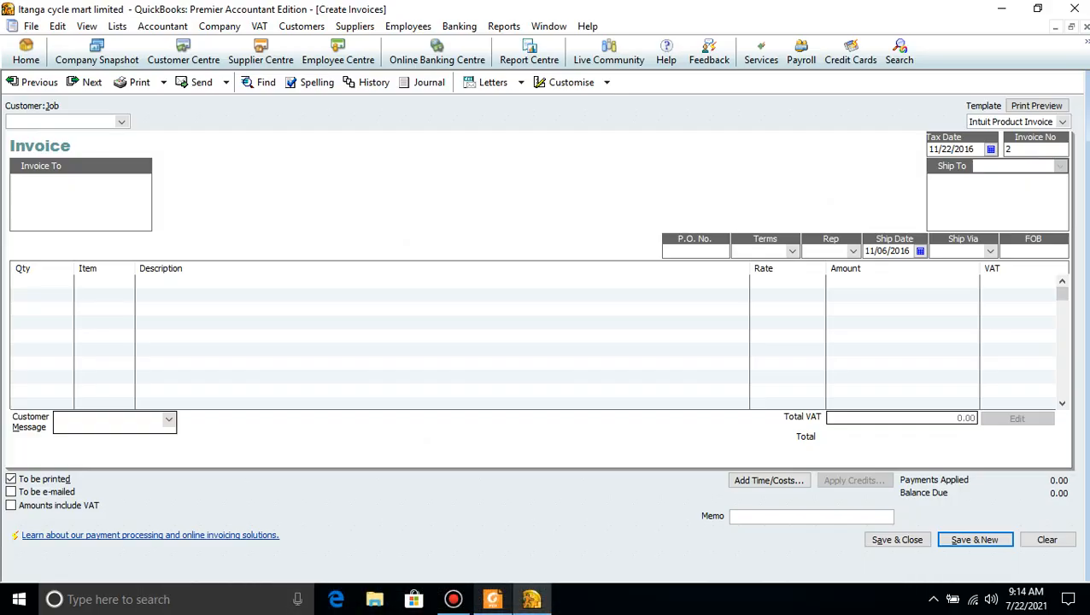
{"action": "left_click", "coordinate": [123, 122]}
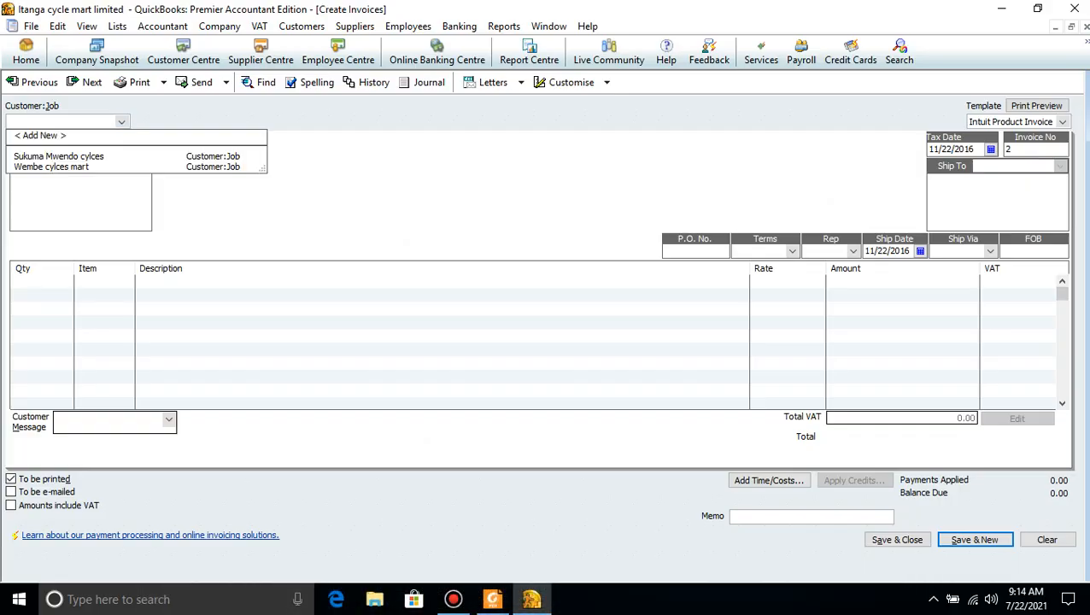
{"action": "left_click", "coordinate": [40, 136]}
{"action": "type", "text": "West boda cylces"}
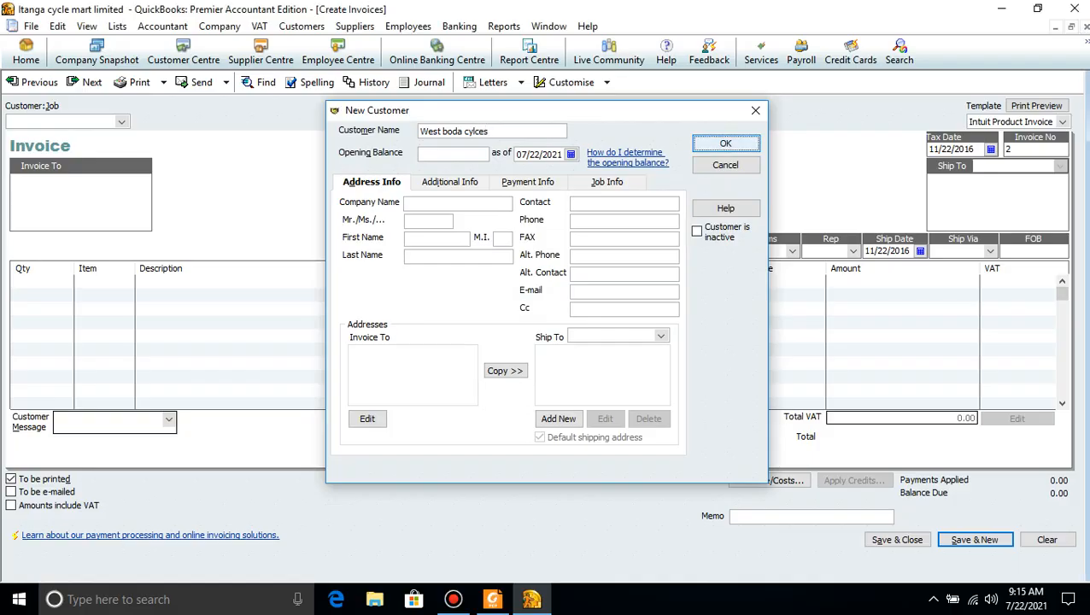
{"action": "key", "text": "Return"}
Consult the Nov 22 credit sale and add a Mountain bikes line with quantity 2 to the invoice
{"action": "left_click", "coordinate": [492, 600]}
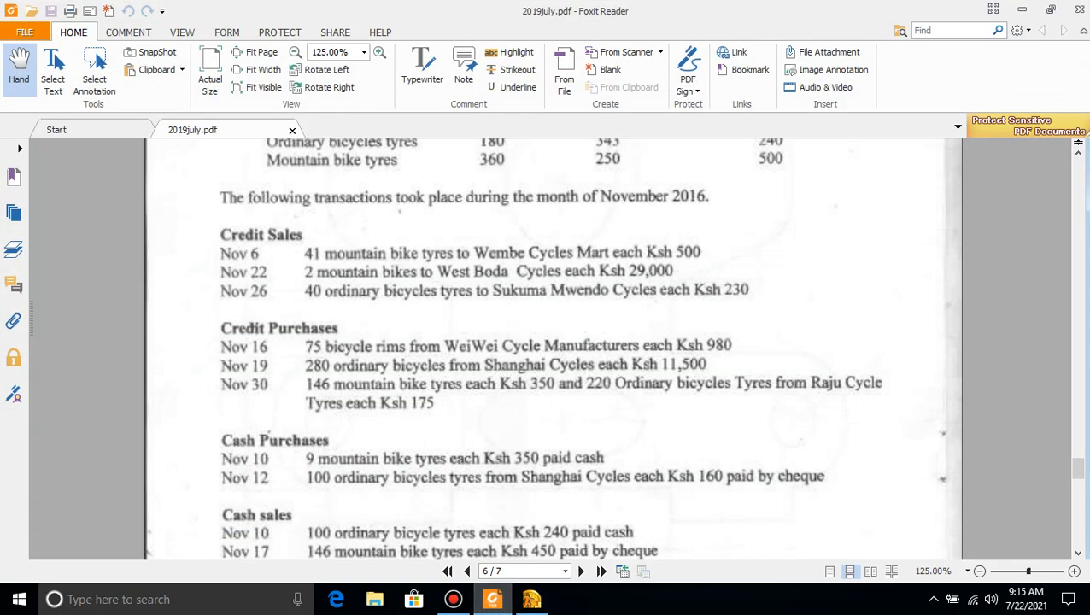
{"action": "left_click", "coordinate": [492, 600]}
{"action": "left_click", "coordinate": [105, 282]}
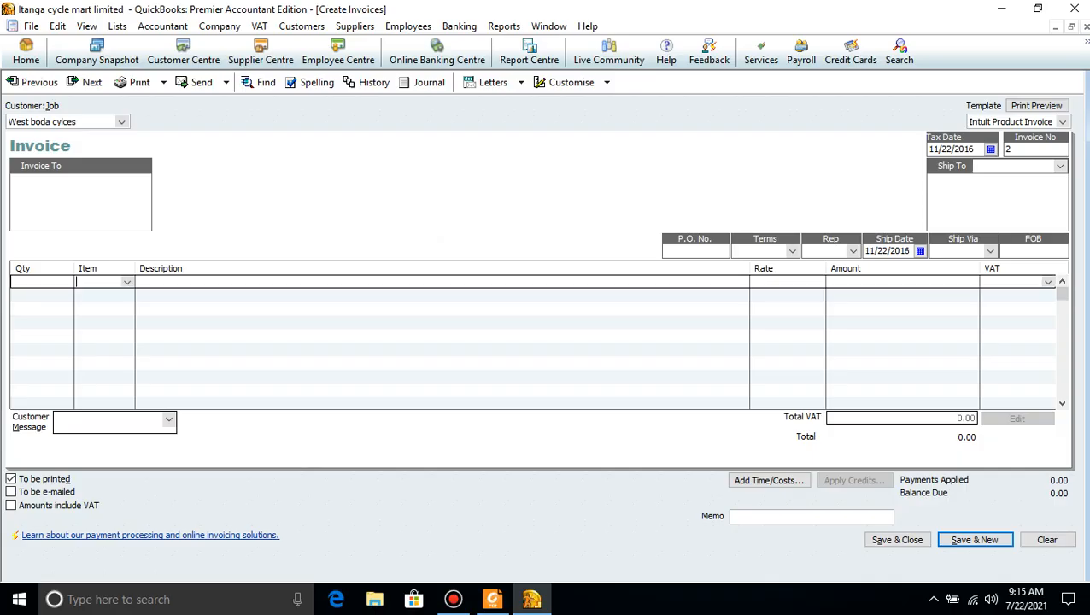
{"action": "left_click", "coordinate": [127, 282]}
{"action": "left_click", "coordinate": [111, 315]}
{"action": "left_click", "coordinate": [35, 282]}
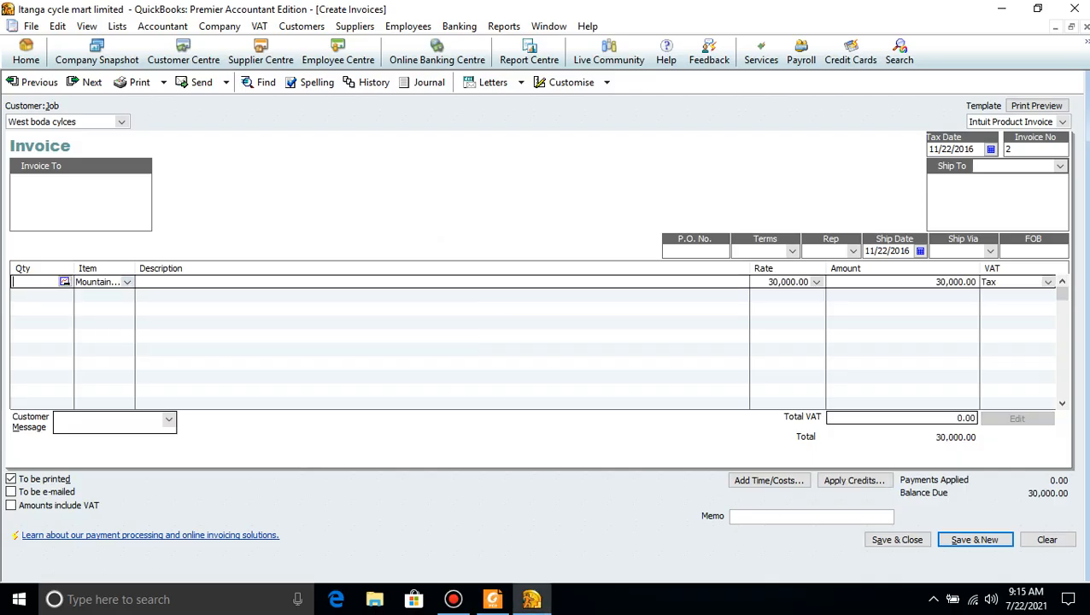
{"action": "type", "text": "2"}
Set the Mountain bikes rate to 29,000 per the exam paper, then save and close the invoice, accepting the back-dated entry
{"action": "left_click", "coordinate": [493, 600]}
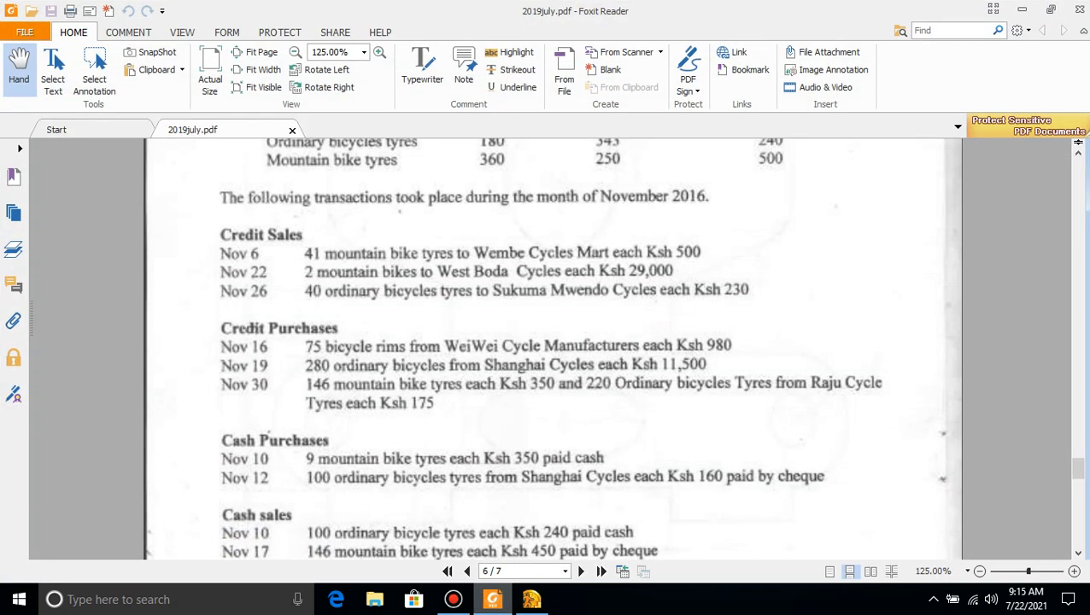
{"action": "key", "text": "alt+Tab"}
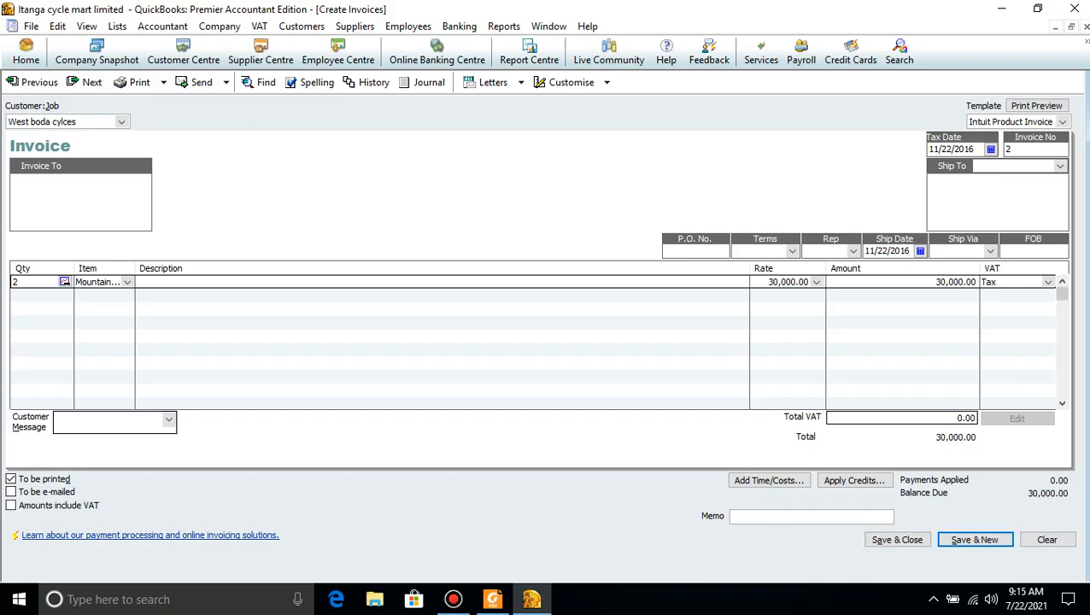
{"action": "left_click", "coordinate": [806, 282]}
{"action": "key", "text": "BackSpace"}
{"action": "key", "text": "BackSpace"}
{"action": "key", "text": "BackSpace"}
{"action": "key", "text": "BackSpace"}
{"action": "key", "text": "BackSpace"}
{"action": "key", "text": "BackSpace"}
{"action": "key", "text": "BackSpace"}
{"action": "key", "text": "BackSpace"}
{"action": "key", "text": "BackSpace"}
{"action": "type", "text": "29000"}
{"action": "key", "text": "Tab"}
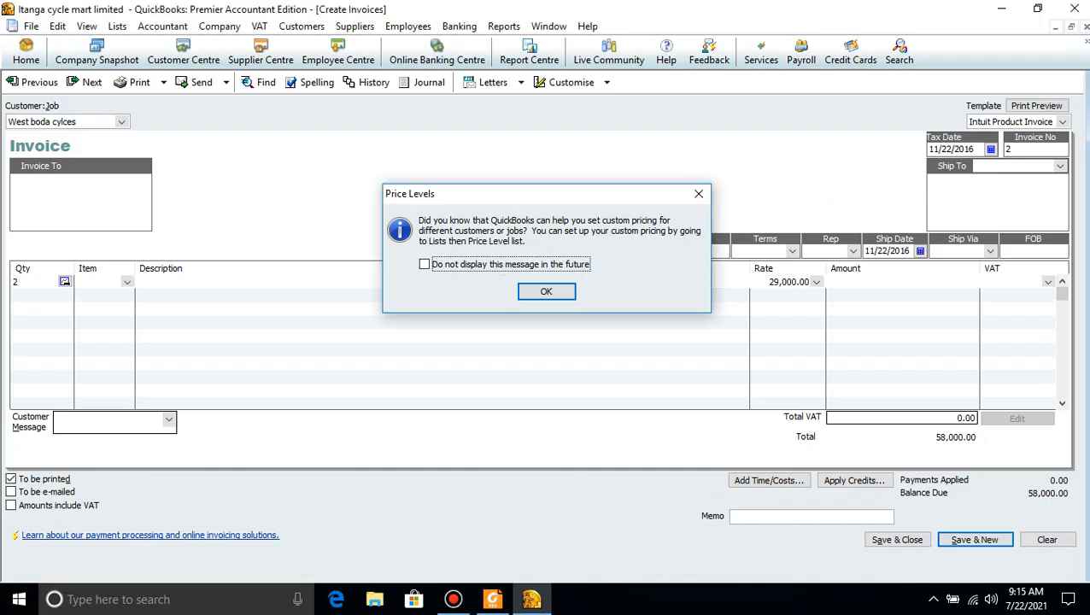
{"action": "key", "text": "Return"}
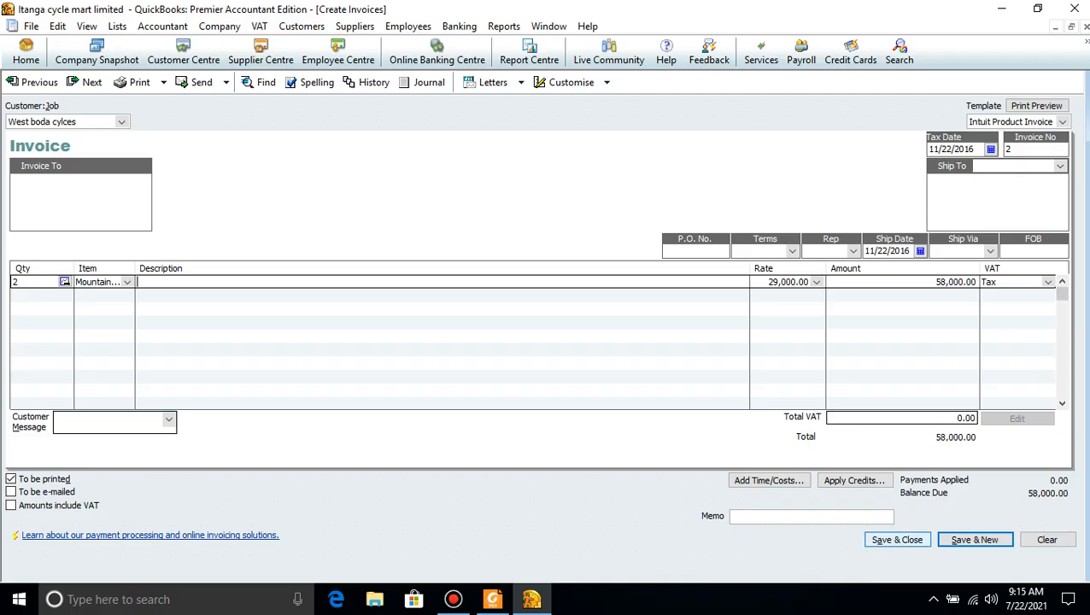
{"action": "left_click", "coordinate": [898, 539]}
{"action": "key", "text": "Return"}
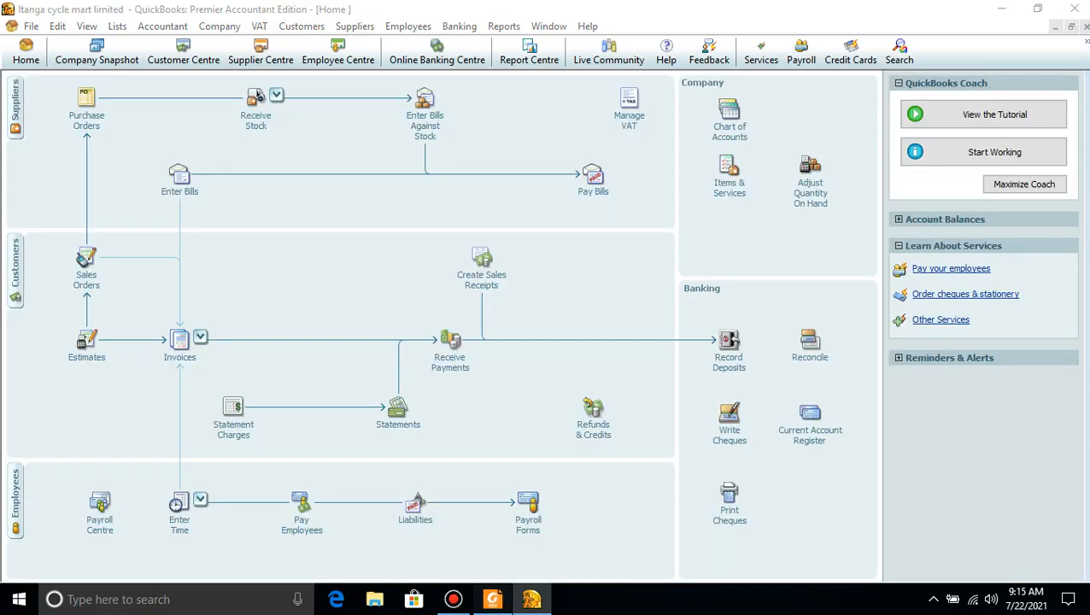
Check the third credit sale in the exam paper and start a new invoice with an Ordinary bicycles tyres line
{"action": "left_click", "coordinate": [492, 599]}
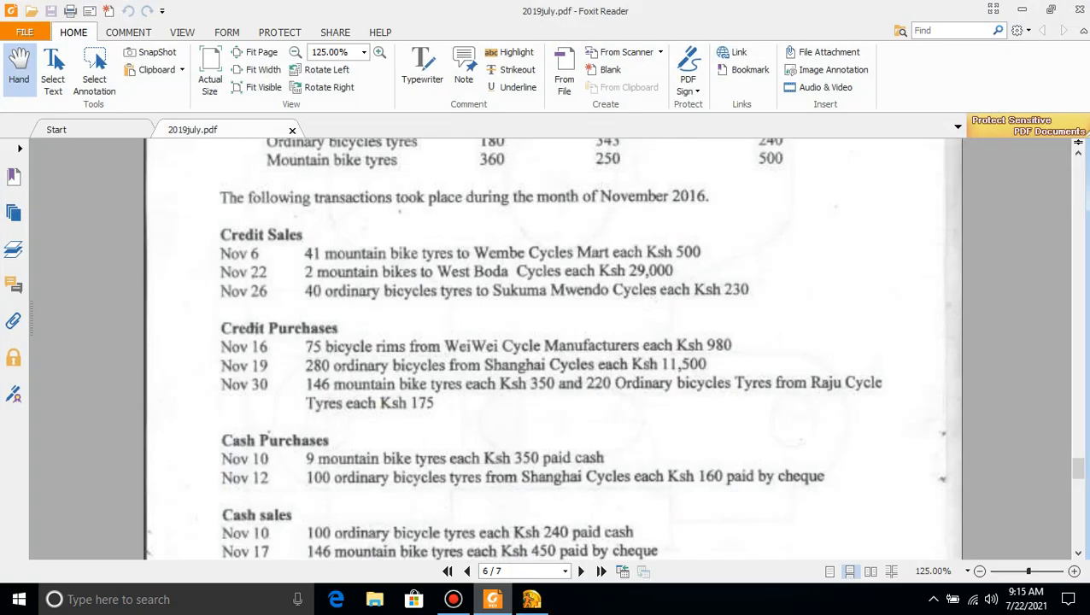
{"action": "left_click", "coordinate": [475, 594]}
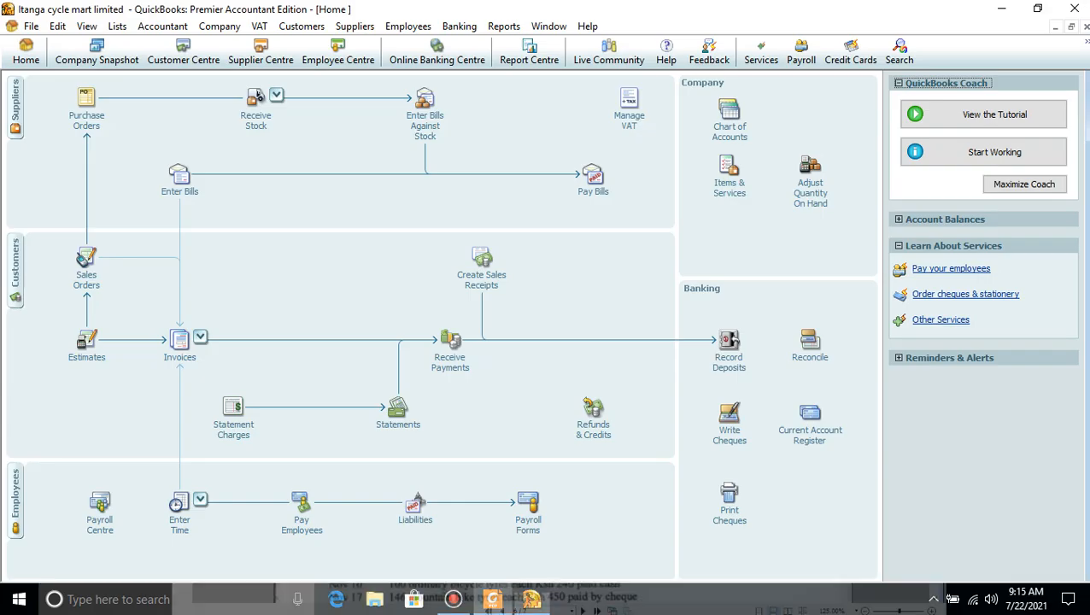
{"action": "left_click", "coordinate": [200, 335]}
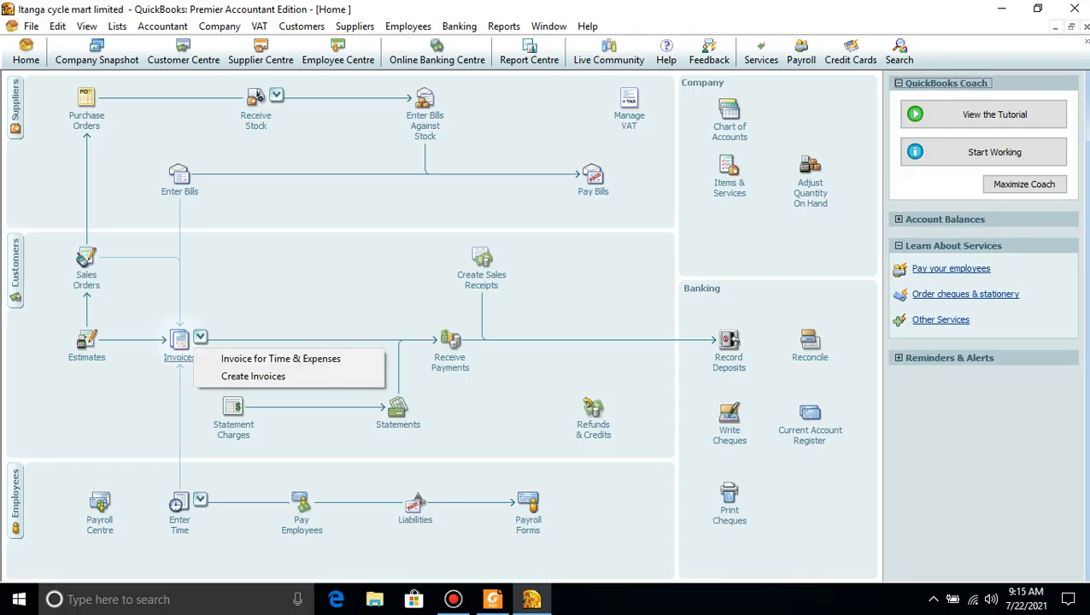
{"action": "left_click", "coordinate": [180, 340]}
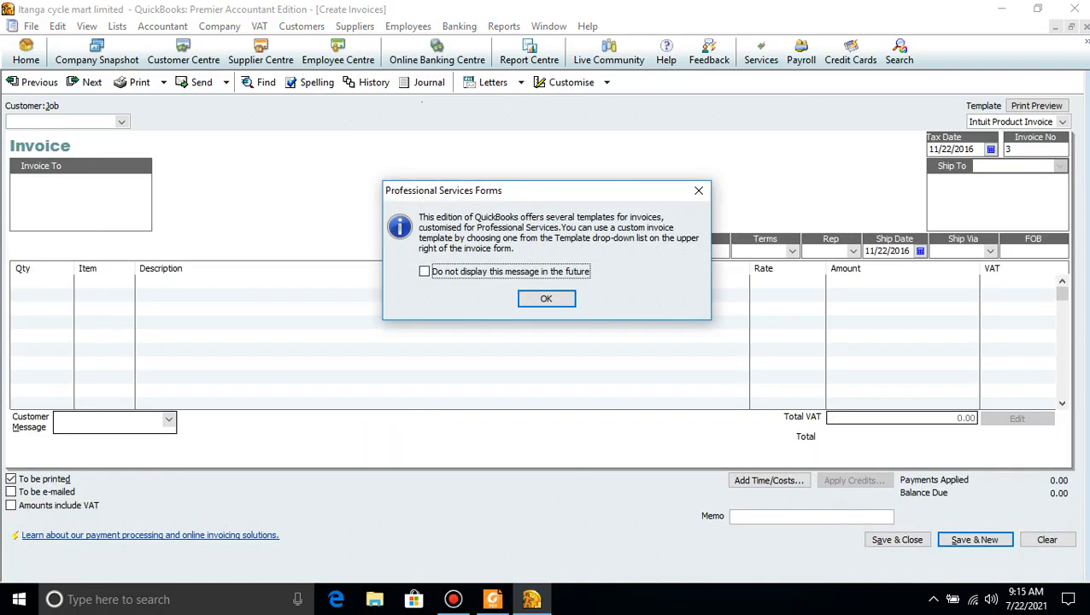
{"action": "left_click", "coordinate": [545, 297]}
{"action": "left_click", "coordinate": [110, 282]}
{"action": "left_click", "coordinate": [127, 282]}
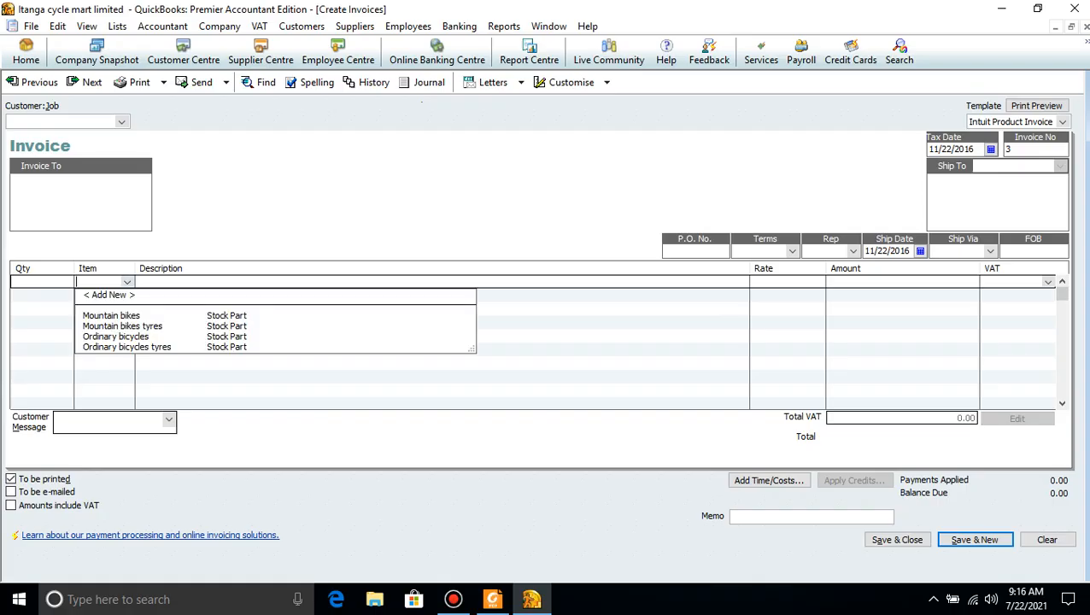
{"action": "left_click", "coordinate": [127, 347]}
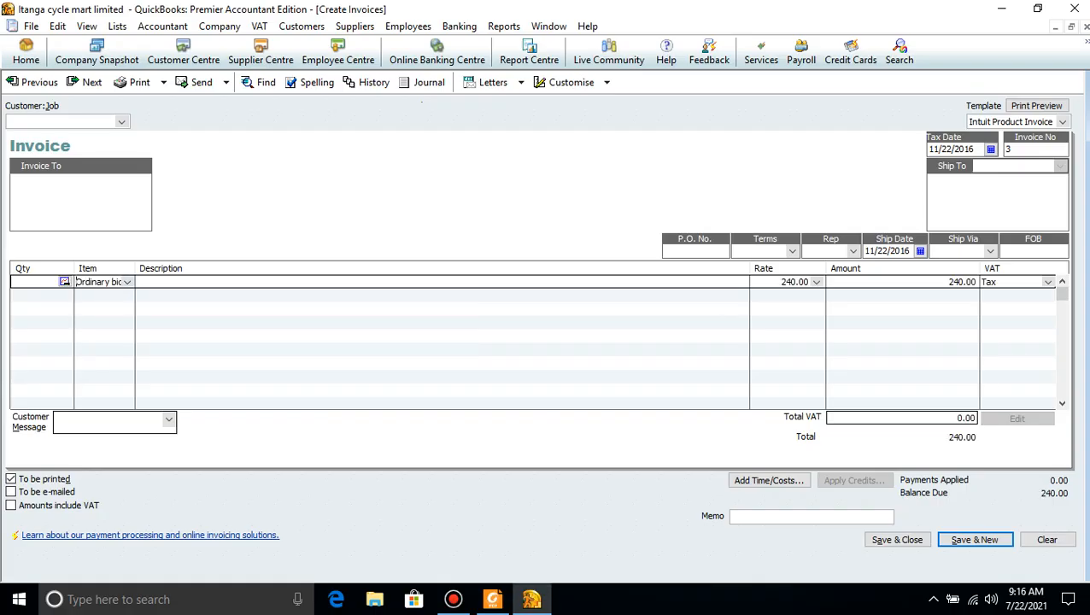
Set the tyres line's quantity to 40 per the exam paper and choose Sukuma Mwendo cylces as the customer
{"action": "left_click", "coordinate": [493, 599]}
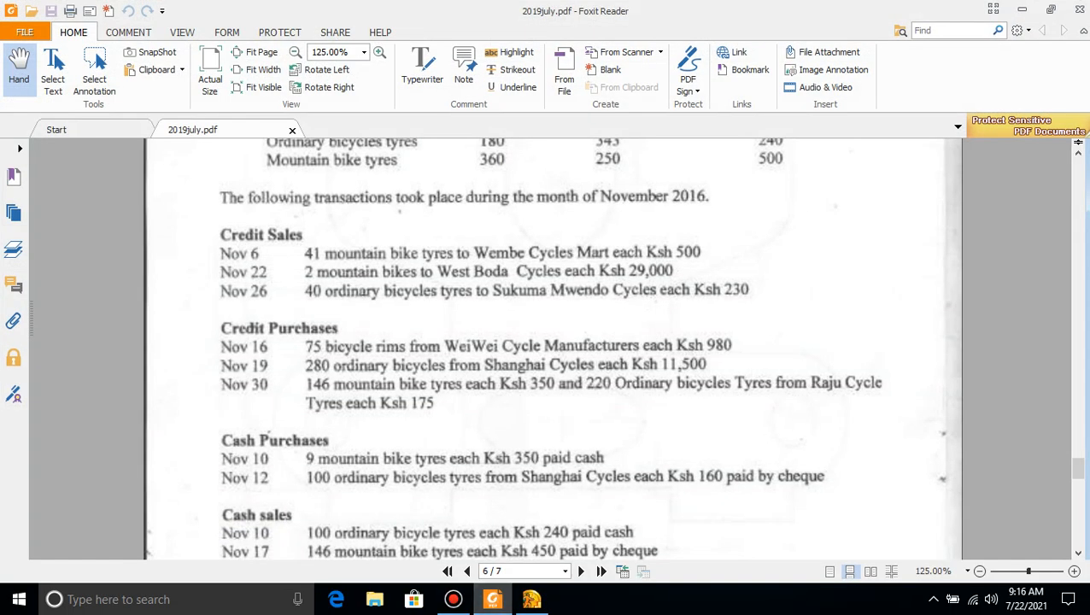
{"action": "left_click", "coordinate": [532, 600]}
{"action": "left_click", "coordinate": [36, 281]}
{"action": "type", "text": "40"}
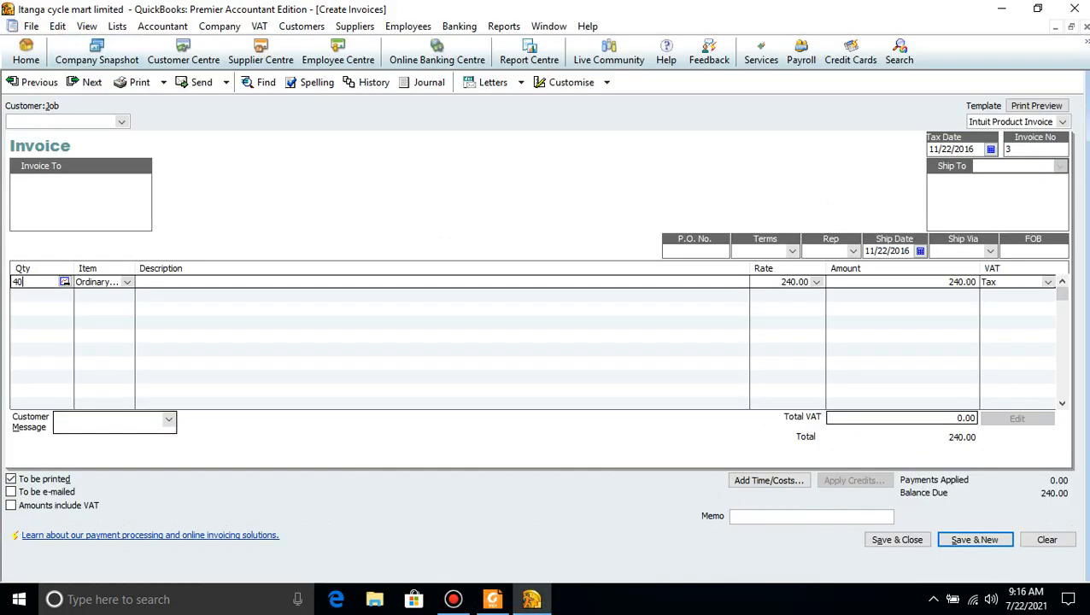
{"action": "left_click", "coordinate": [122, 121]}
{"action": "left_click", "coordinate": [121, 122]}
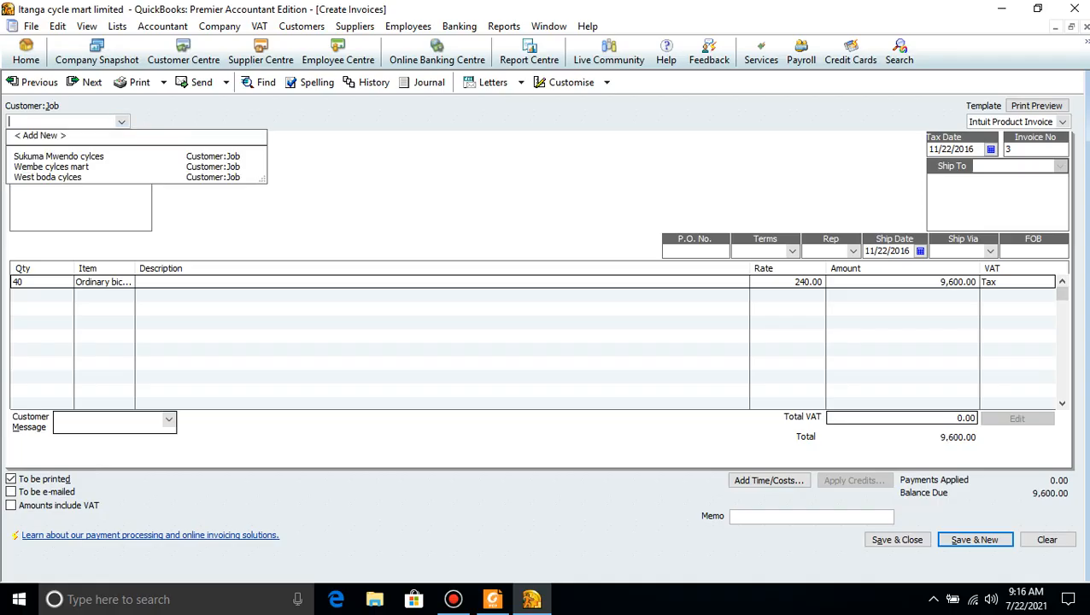
{"action": "left_click", "coordinate": [59, 156]}
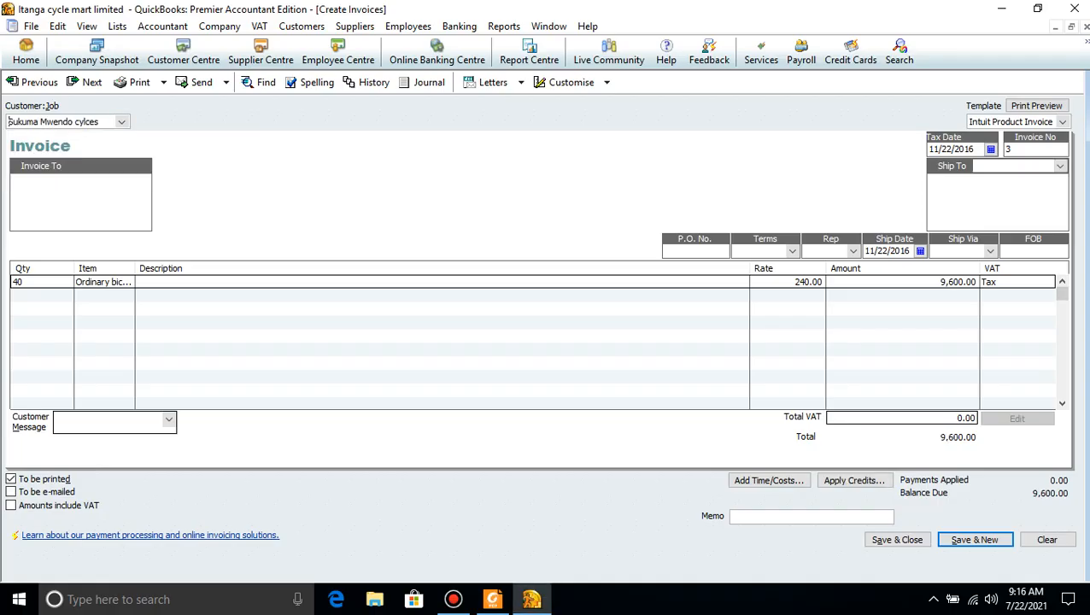
Check the unit price in the exam paper and set the Ordinary bicycles tyres rate to 230
{"action": "left_click", "coordinate": [492, 599]}
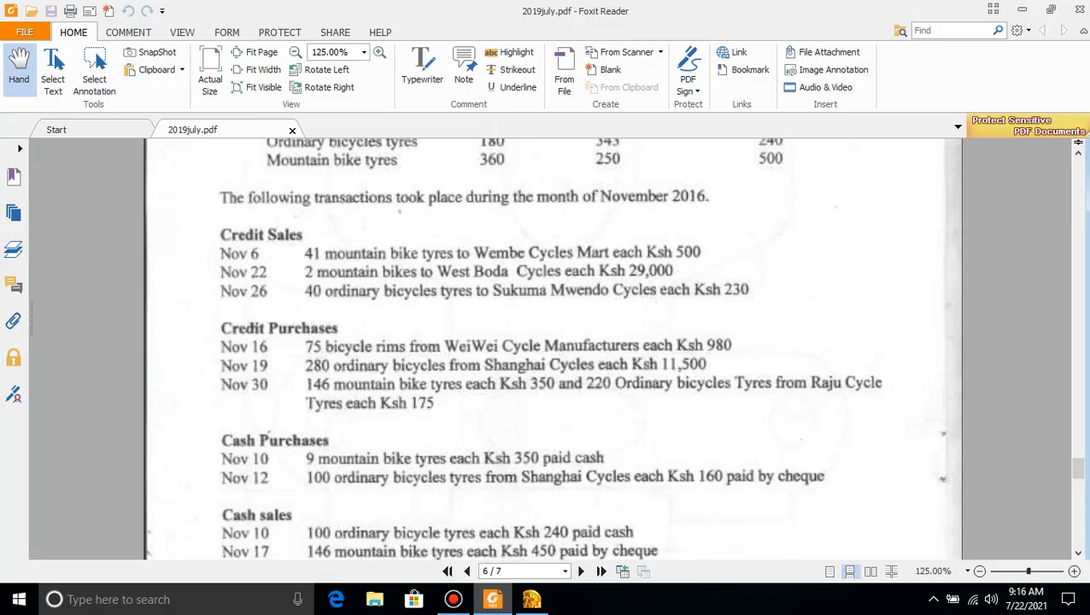
{"action": "left_click", "coordinate": [492, 598]}
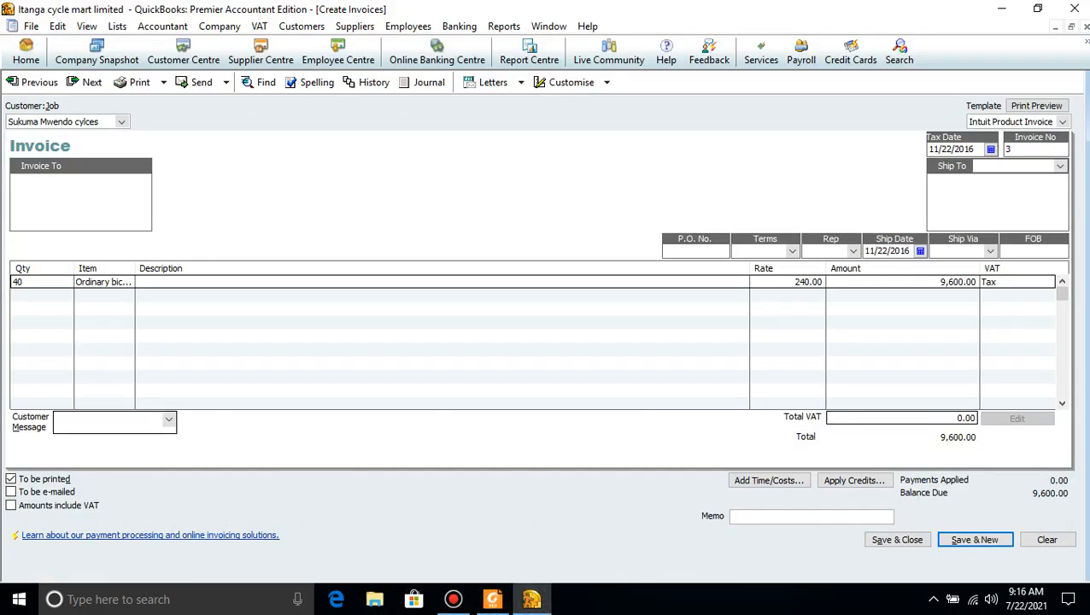
{"action": "left_click", "coordinate": [806, 282]}
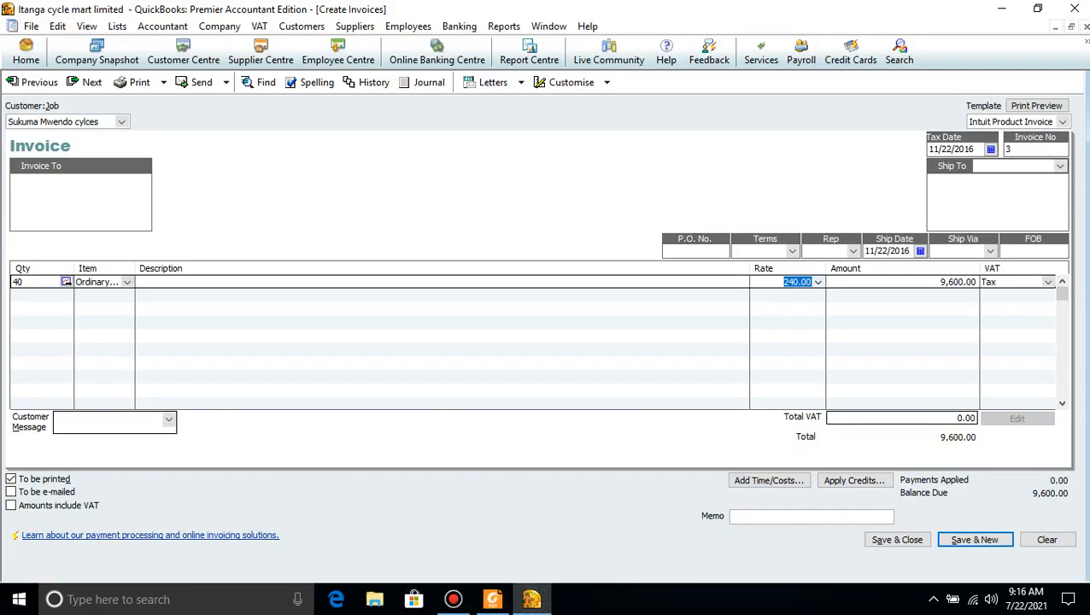
{"action": "type", "text": "230"}
{"action": "left_click", "coordinate": [41, 296]}
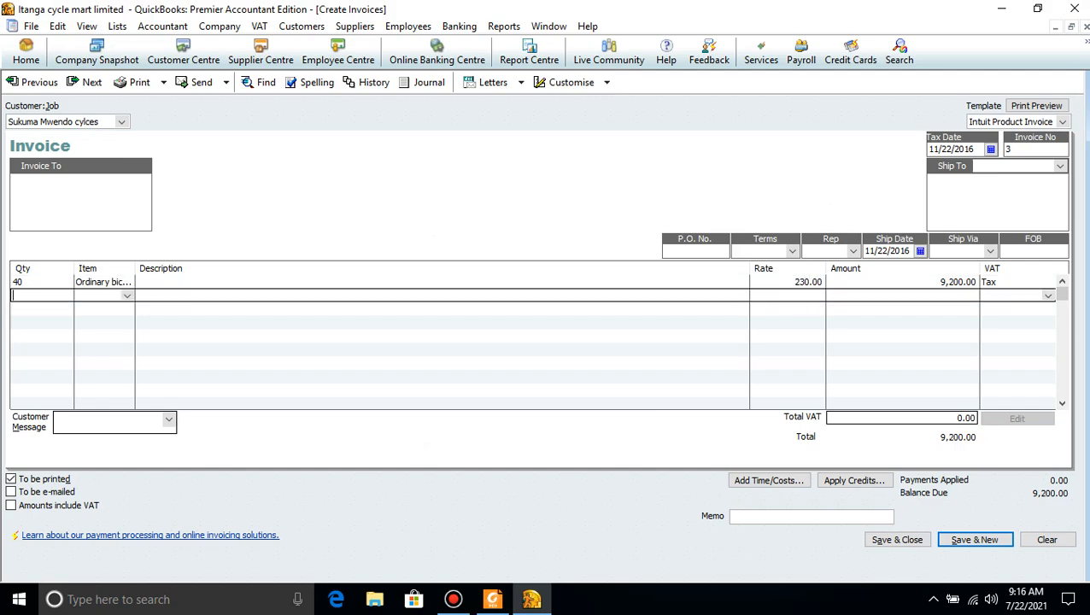
Set the invoice's tax date to 11/26/2016 per the exam paper, then save and close it, accepting the back-dated entry
{"action": "left_click", "coordinate": [493, 599]}
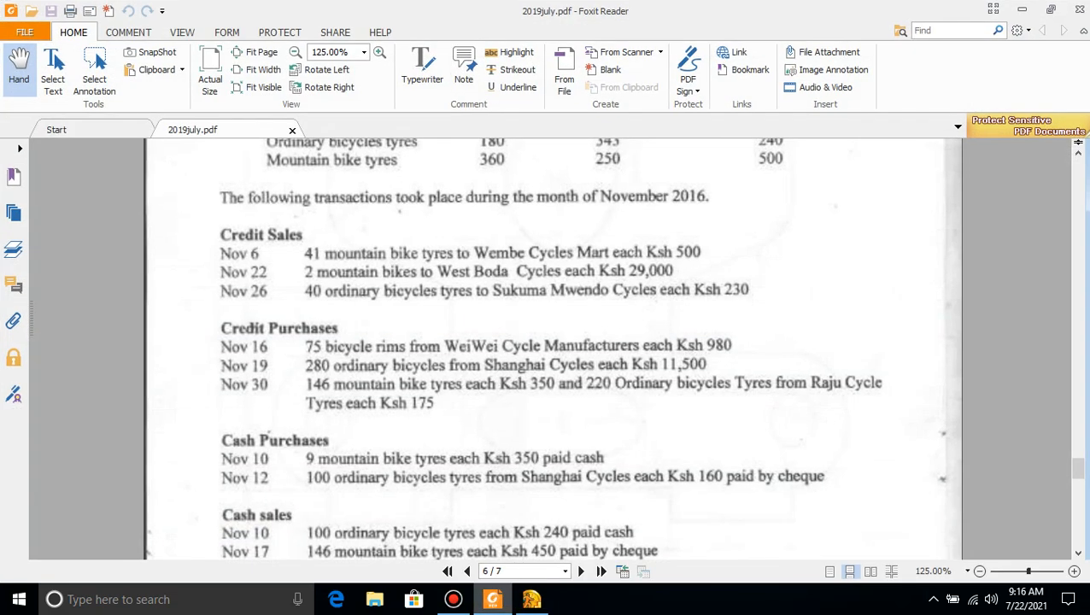
{"action": "key", "text": "alt+Tab"}
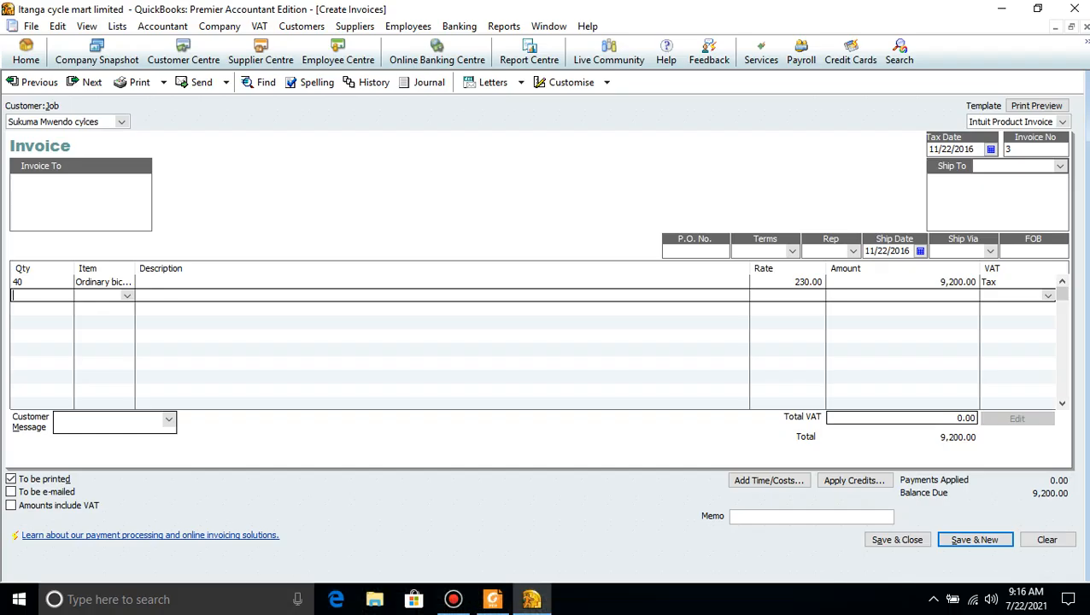
{"action": "left_click_drag", "start_coordinate": [952, 150], "coordinate": [947, 149]}
{"action": "key", "text": "BackSpace"}
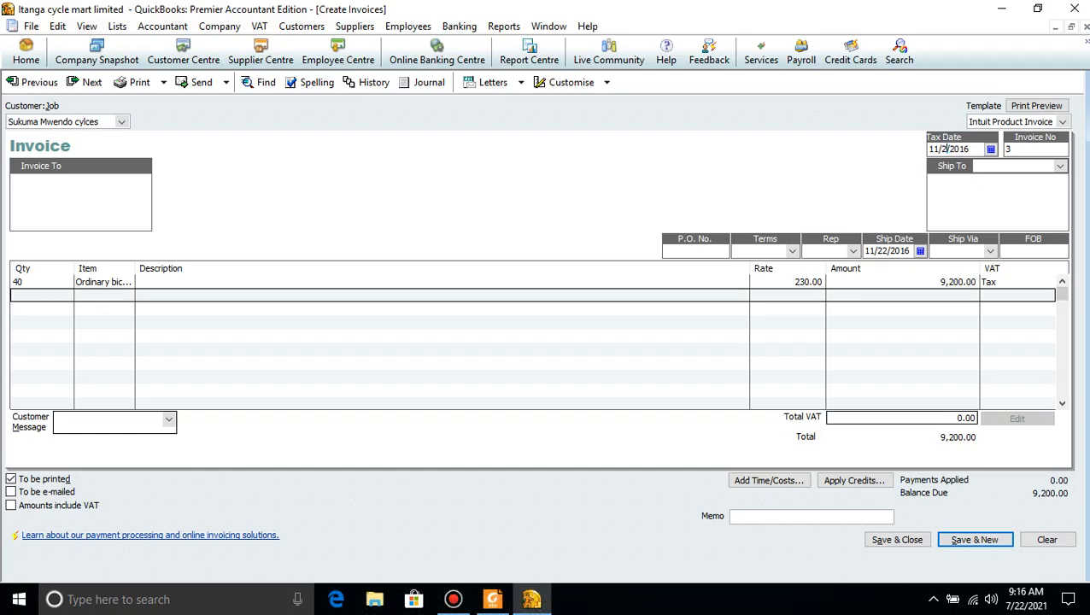
{"action": "type", "text": "6"}
{"action": "left_click", "coordinate": [897, 540]}
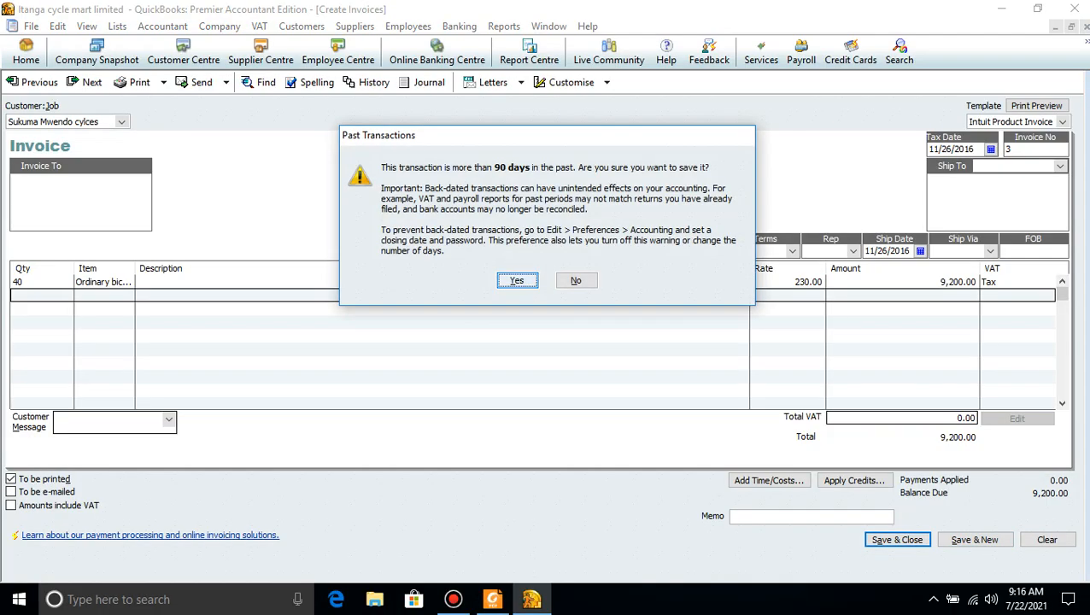
{"action": "key", "text": "Return"}
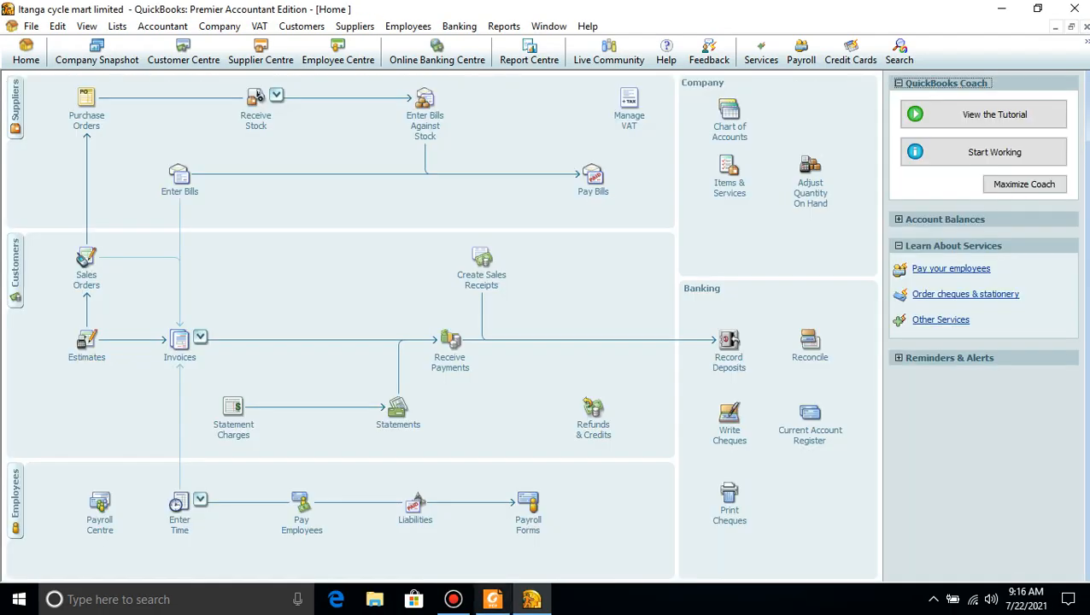
Switch to the exam paper in Foxit Reader and review the November credit purchases
{"action": "left_click", "coordinate": [492, 599]}
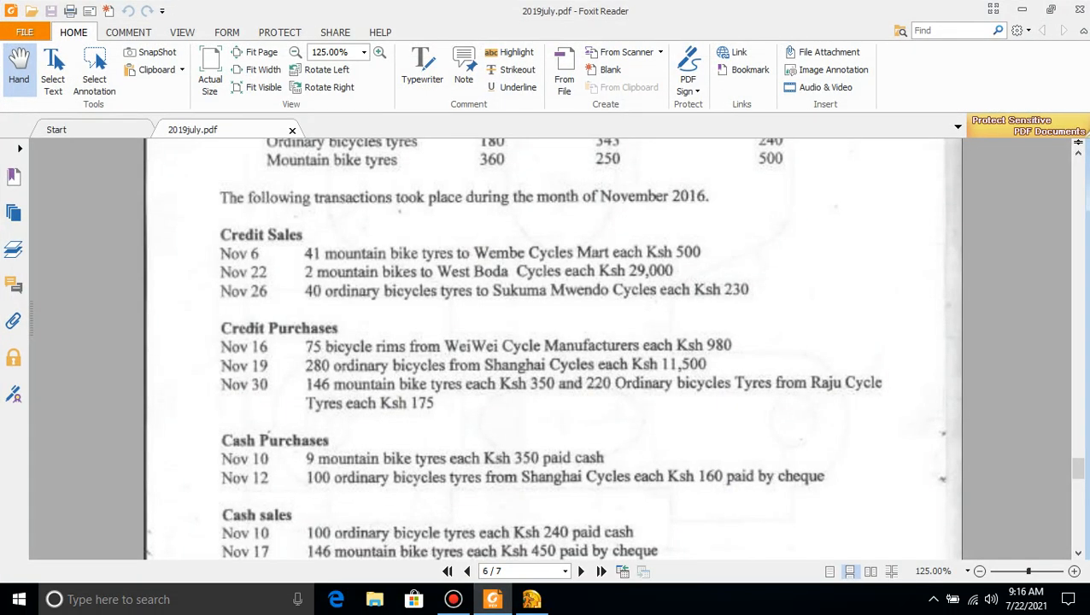
{"action": "scroll", "coordinate": [553, 348], "scroll_direction": "down", "scroll_amount": 3}
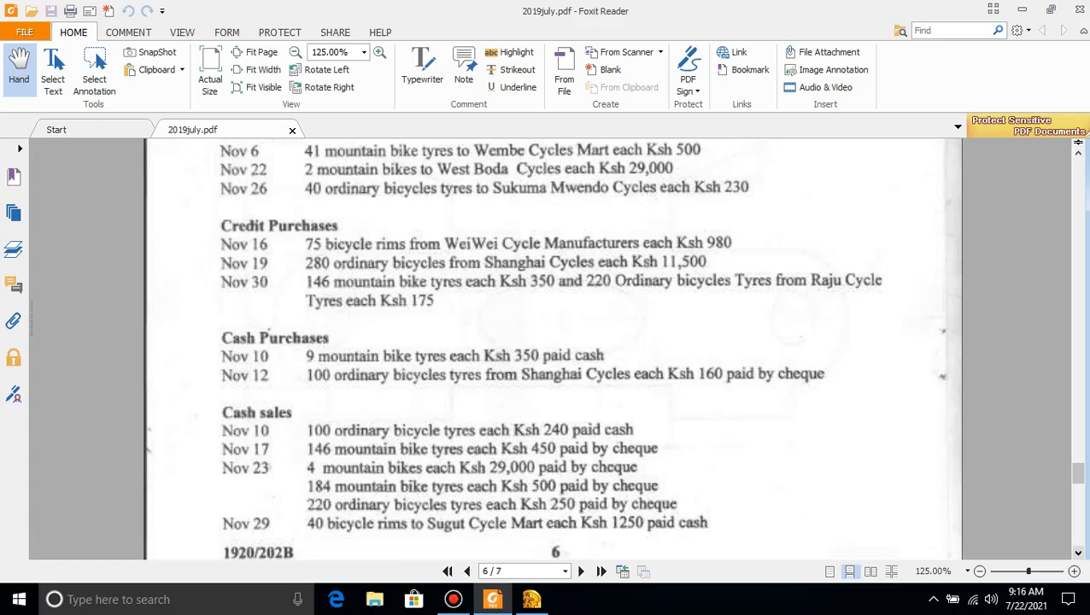
{"action": "left_click", "coordinate": [531, 599]}
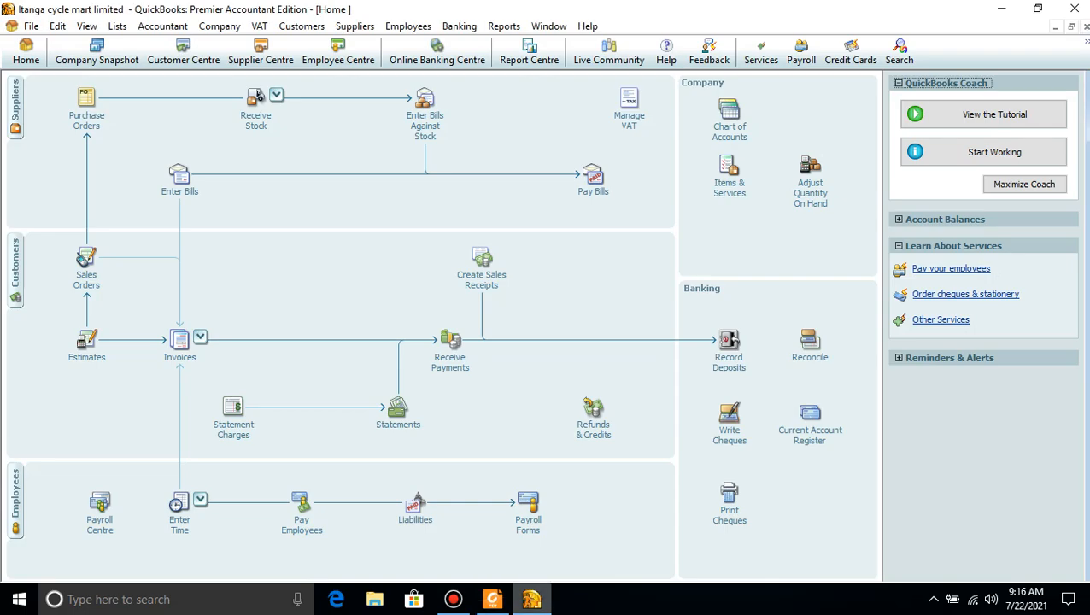
{"action": "key", "text": "alt+Tab"}
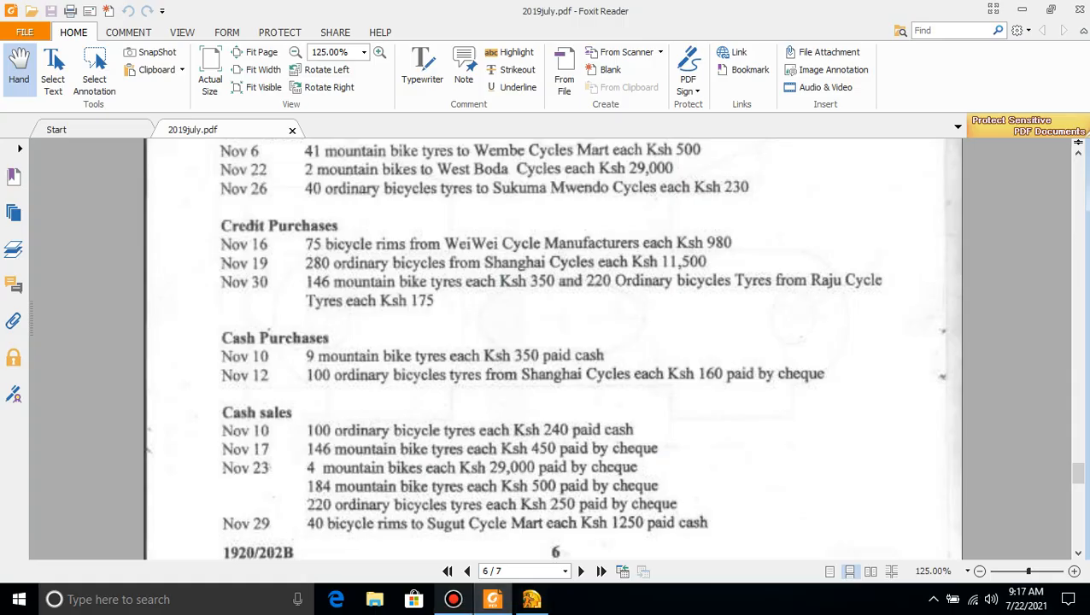
{"action": "left_click", "coordinate": [453, 599]}
{"action": "left_click", "coordinate": [453, 599]}
{"action": "left_click", "coordinate": [453, 599]}
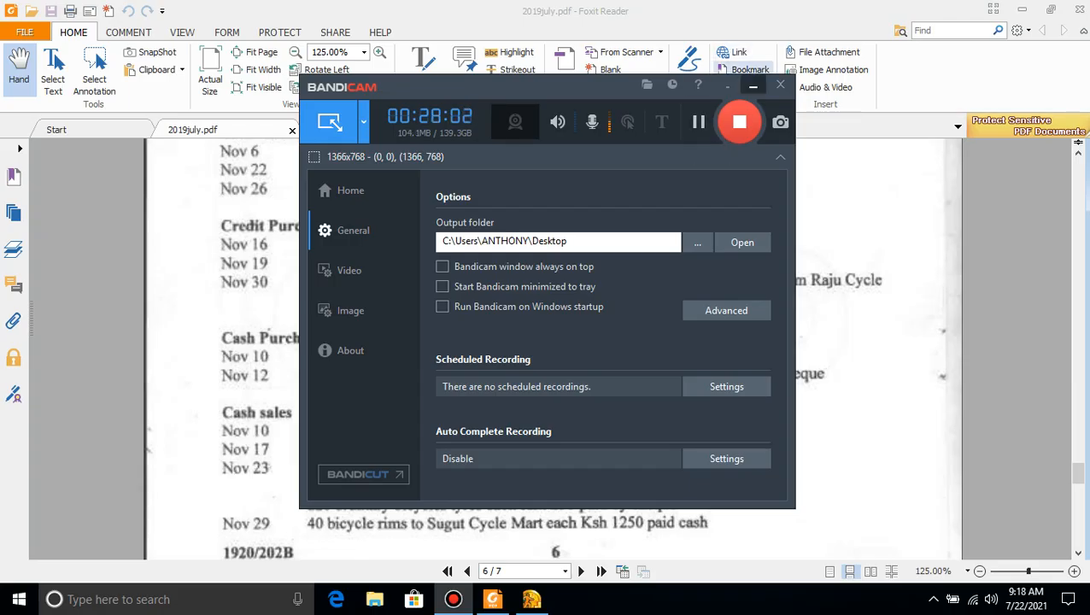
{"action": "left_click", "coordinate": [752, 86]}
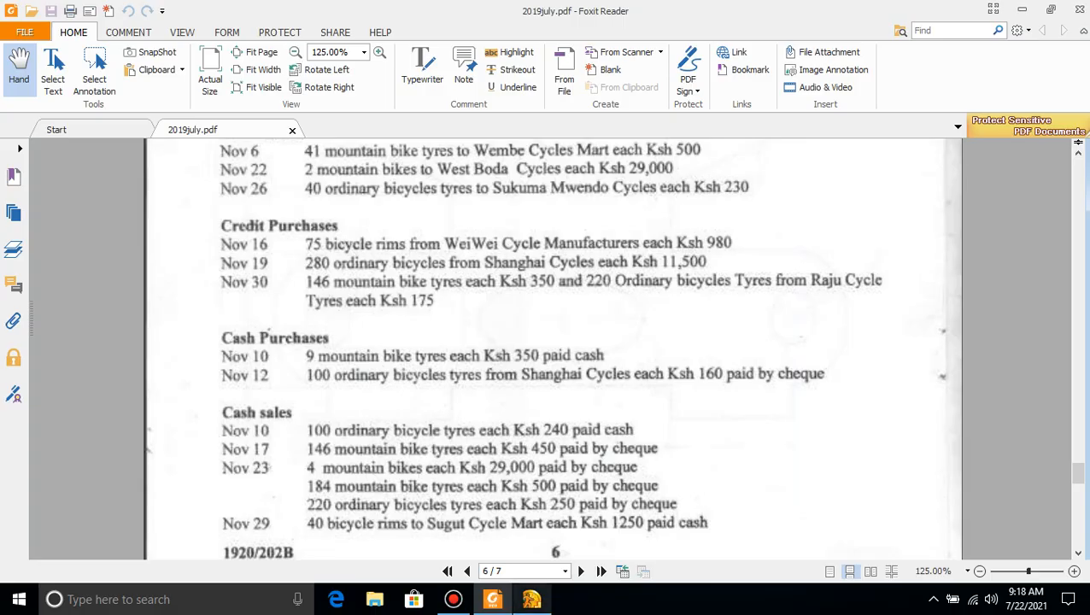
Start a new supplier bill in QuickBooks and choose Weiwei cylce manufacturers as the supplier per the exam paper's first credit purchase
{"action": "left_click", "coordinate": [532, 599]}
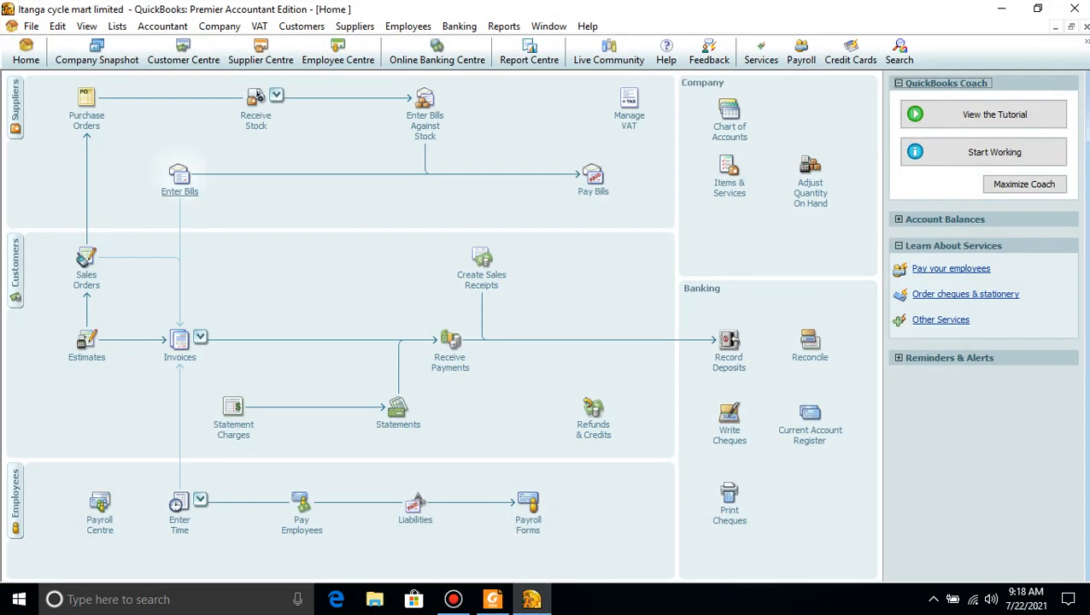
{"action": "left_click", "coordinate": [179, 177]}
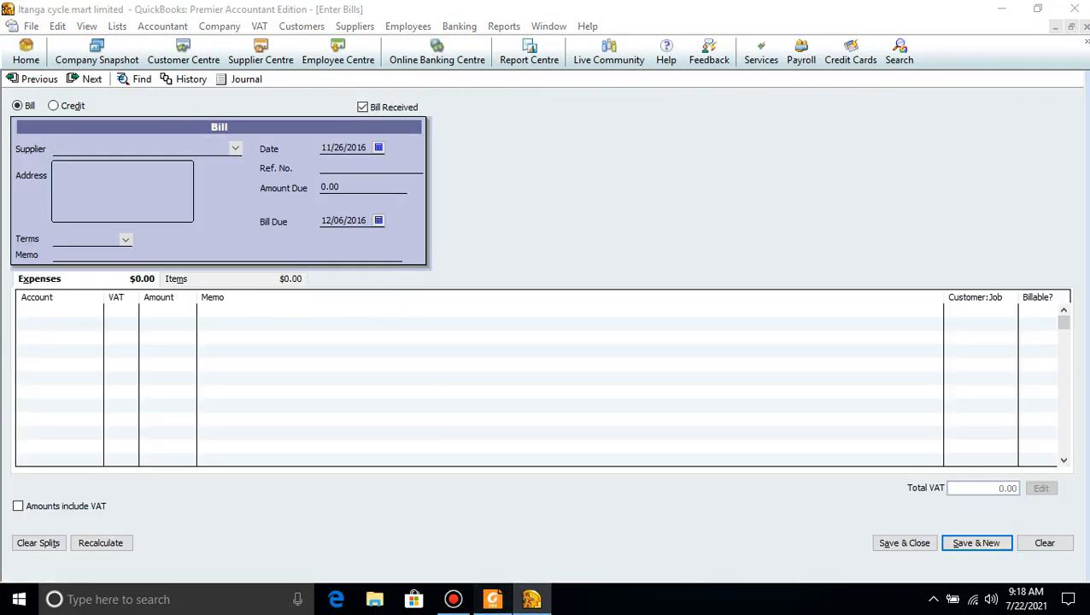
{"action": "left_click", "coordinate": [493, 599]}
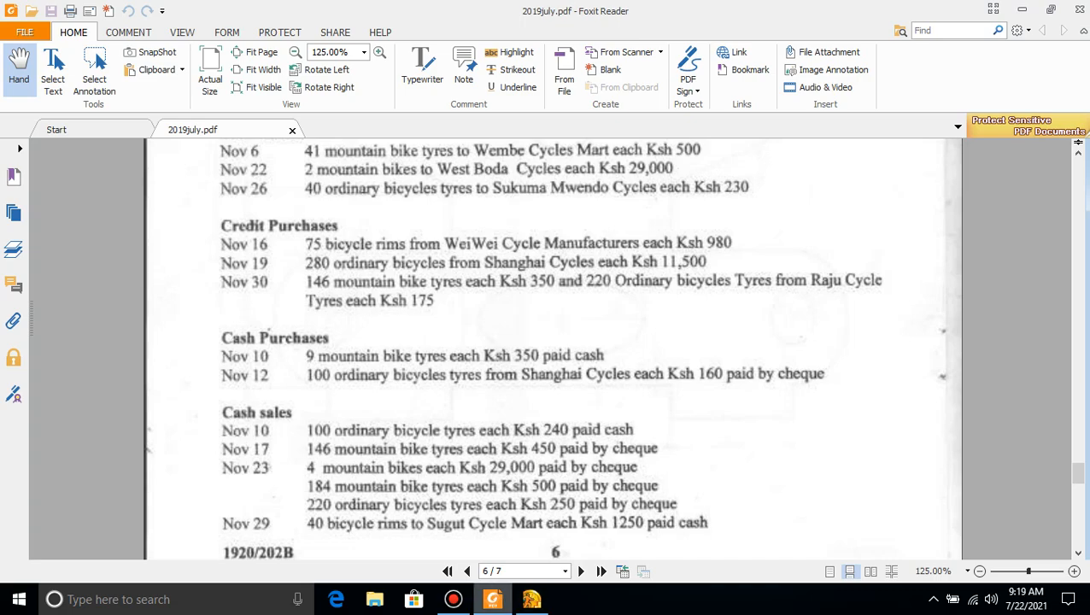
{"action": "left_click", "coordinate": [531, 599]}
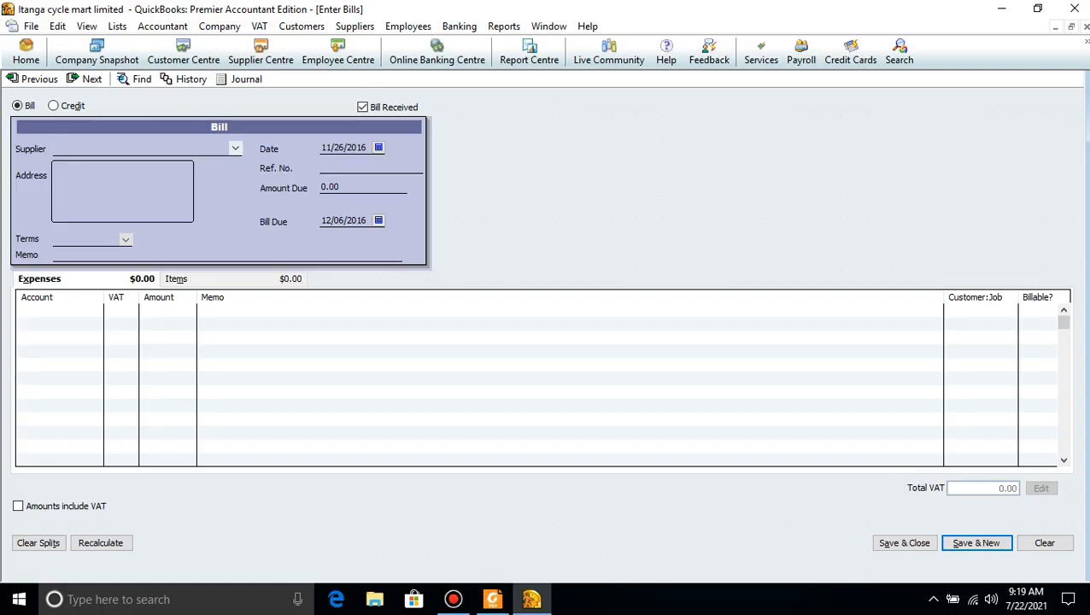
{"action": "left_click", "coordinate": [235, 147]}
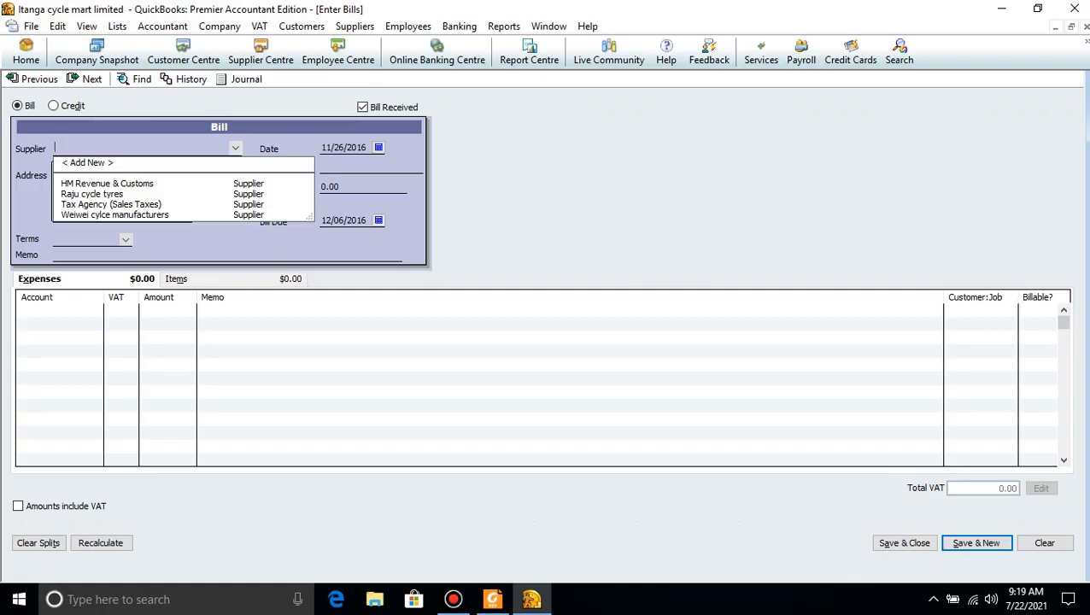
{"action": "left_click", "coordinate": [115, 214]}
Check the purchased goods in the exam paper and start a new Stock Part item from the bill's item lines
{"action": "left_click", "coordinate": [492, 599]}
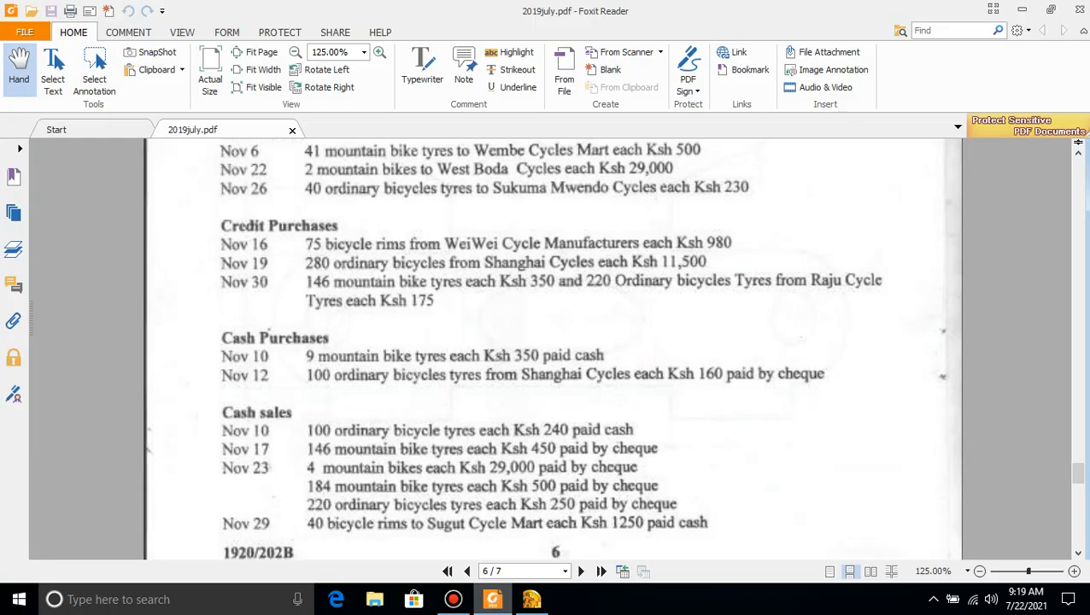
{"action": "left_click", "coordinate": [531, 599]}
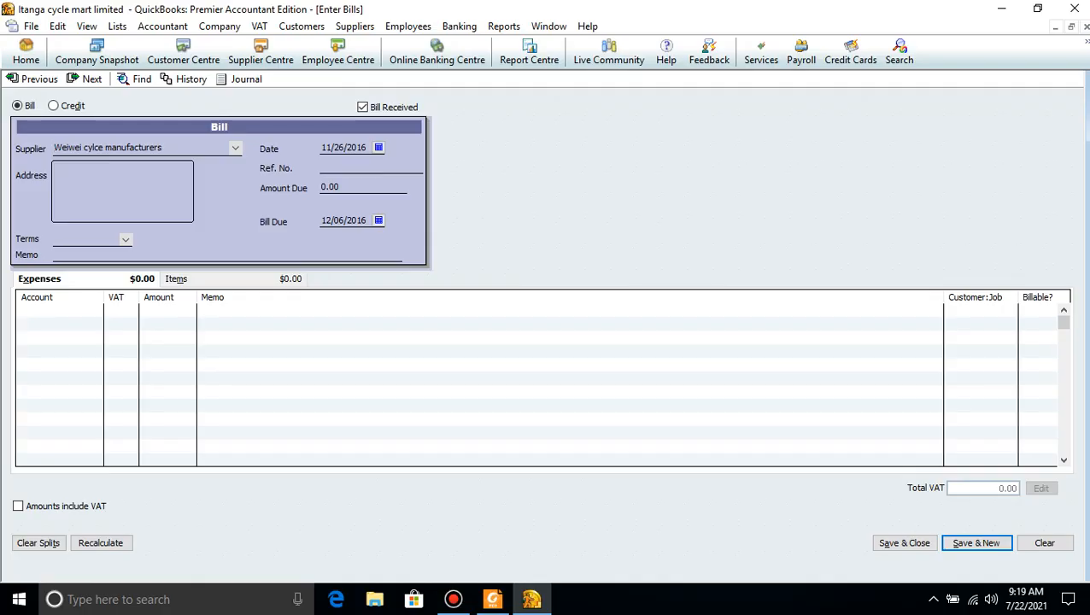
{"action": "left_click", "coordinate": [177, 279]}
{"action": "left_click", "coordinate": [94, 311]}
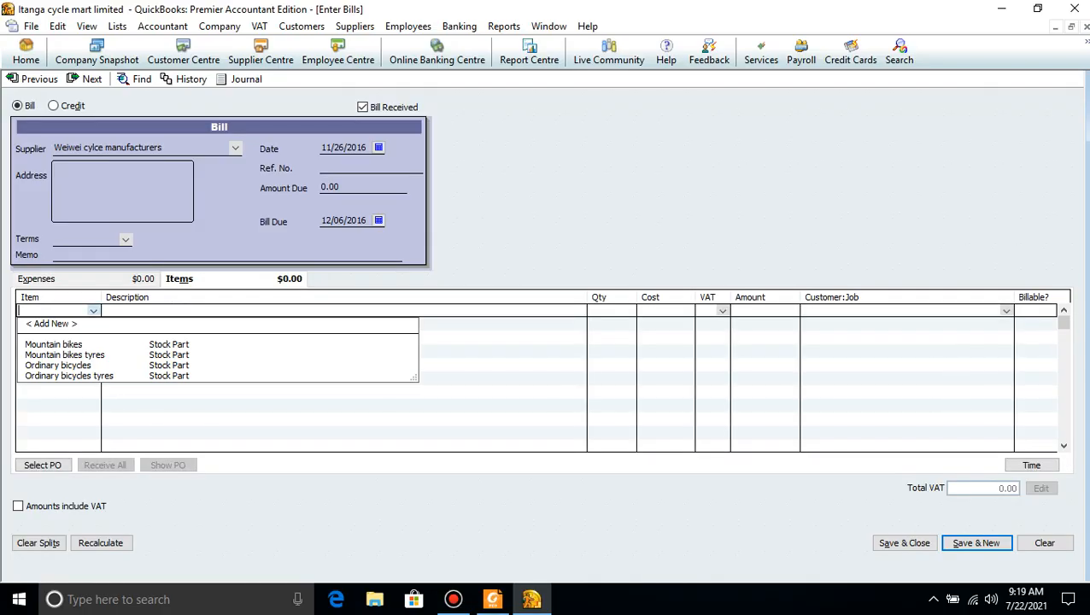
{"action": "left_click", "coordinate": [51, 325]}
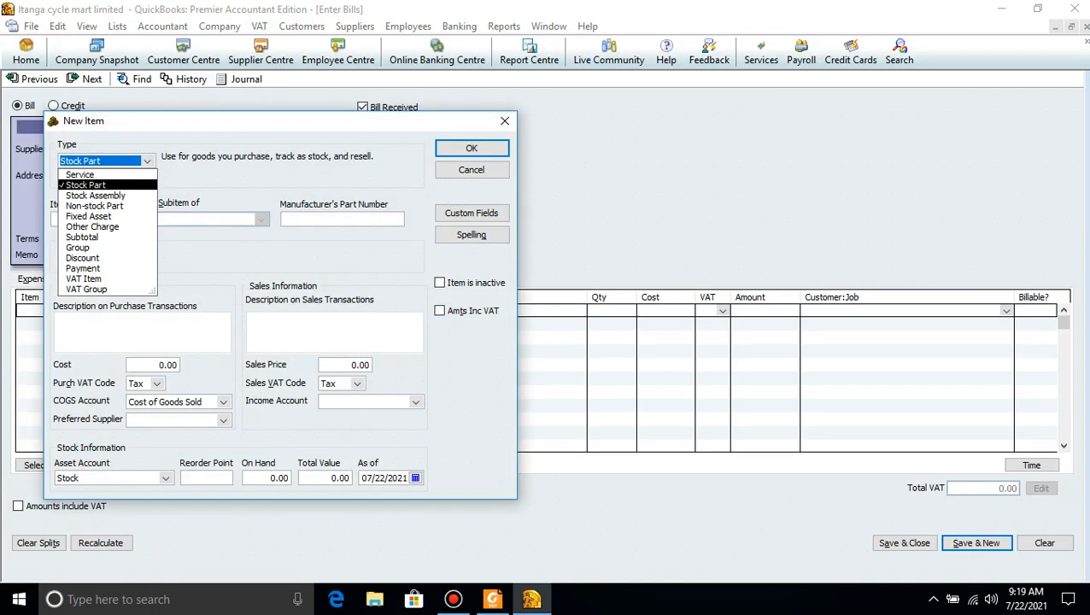
{"action": "left_click", "coordinate": [86, 186]}
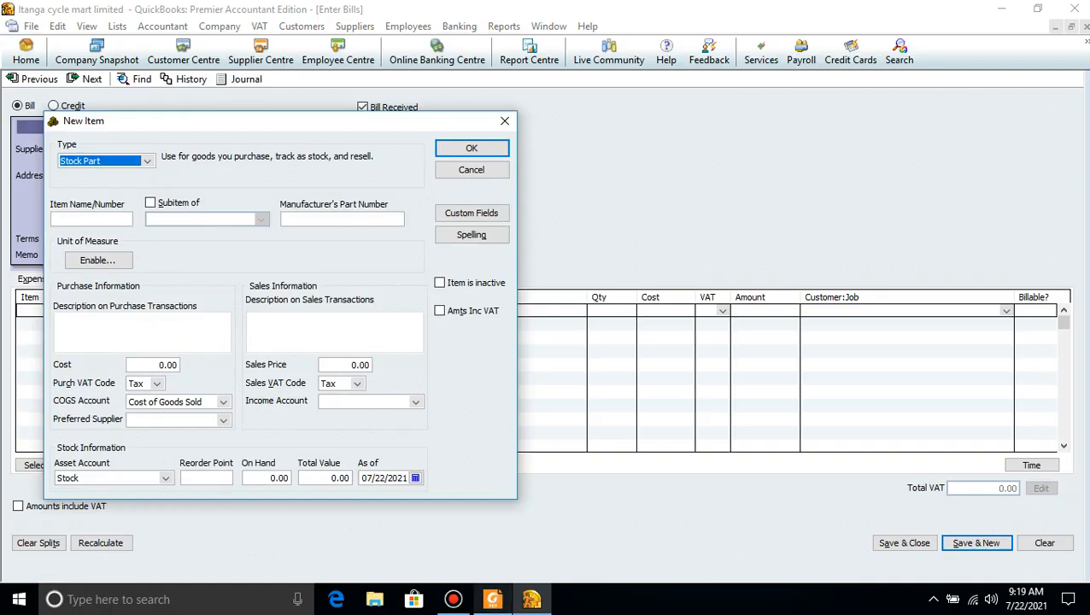
Check the item description in the exam paper and name the new stock item "bicycle rims"
{"action": "left_click", "coordinate": [493, 600]}
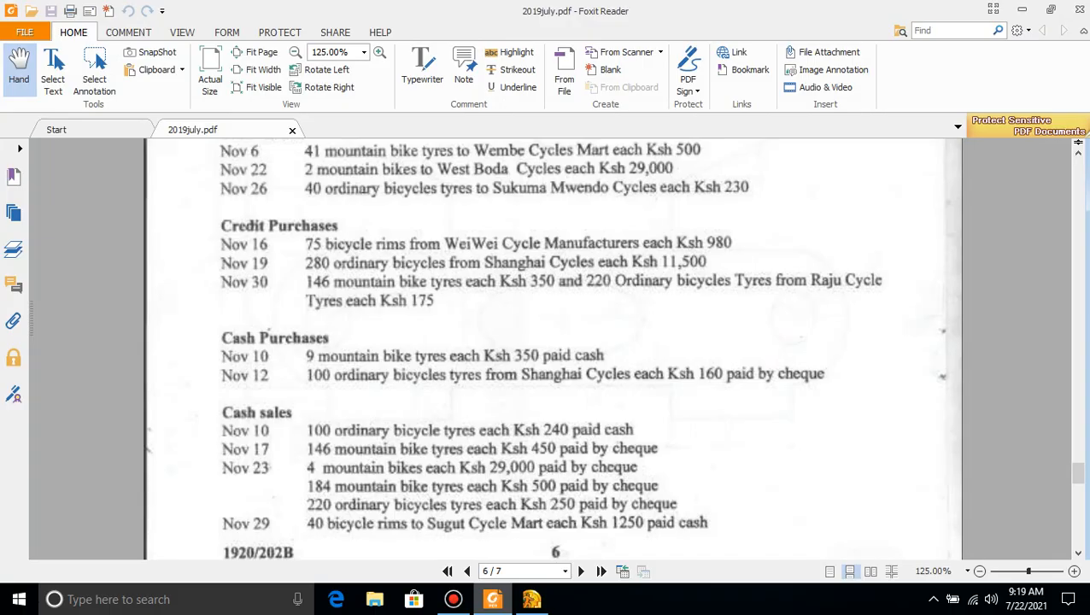
{"action": "key", "text": "alt+Tab"}
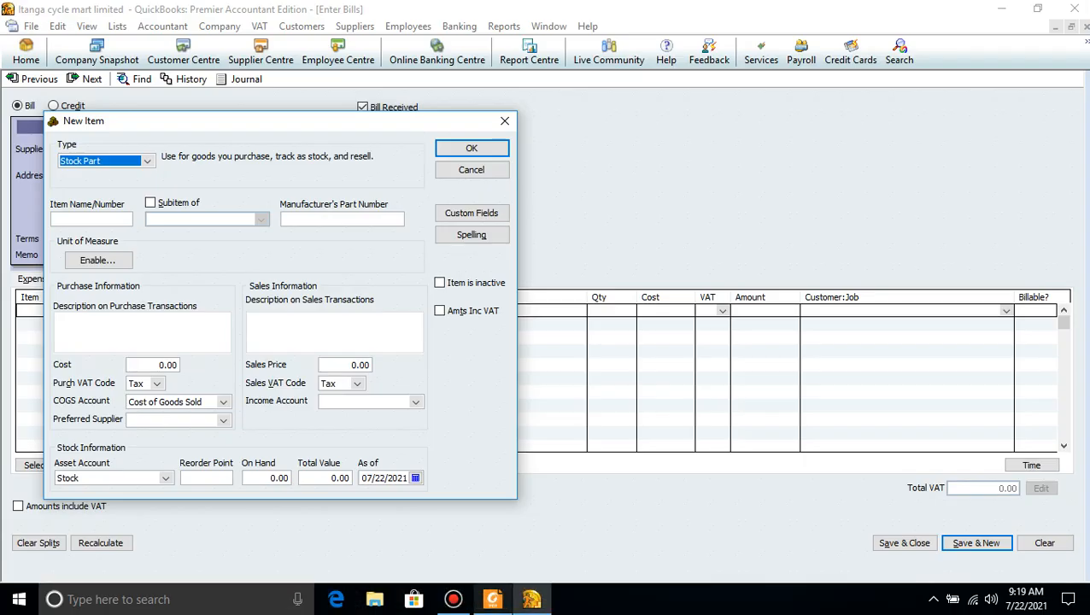
{"action": "key", "text": "alt+Tab"}
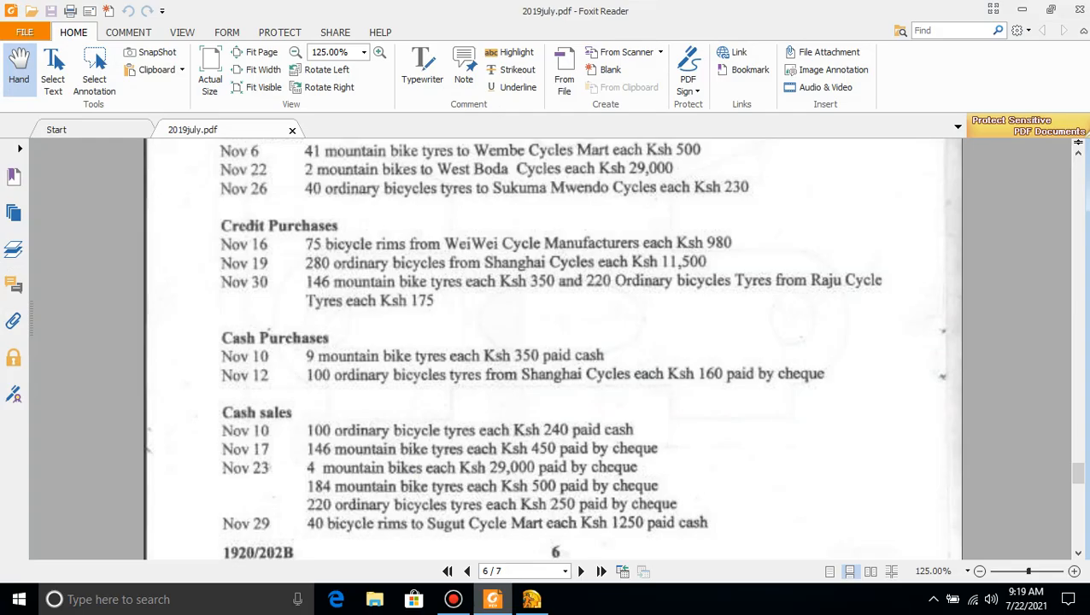
{"action": "key", "text": "alt+Tab"}
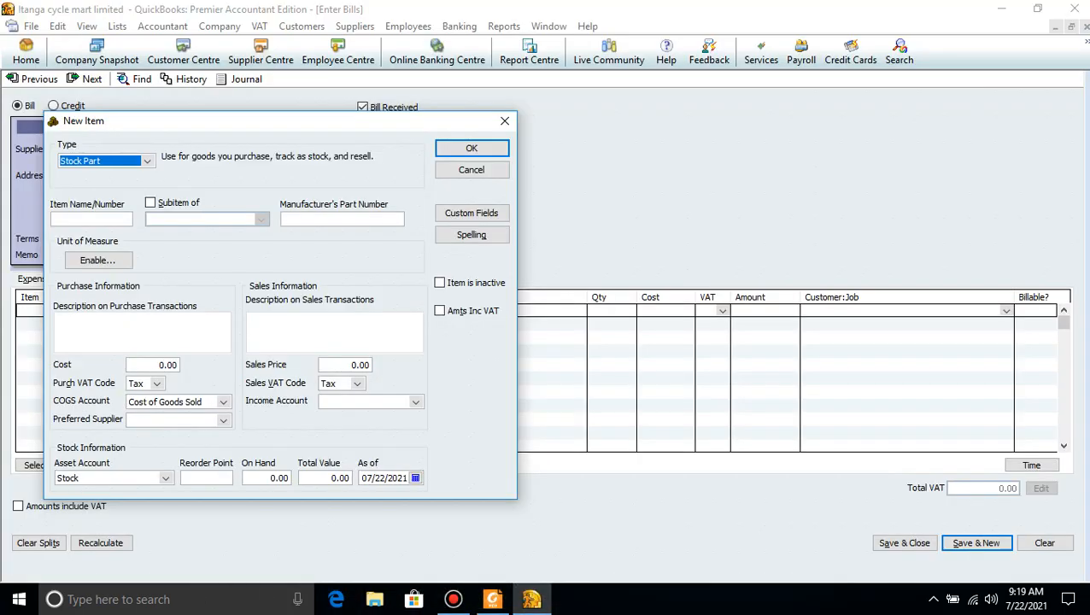
{"action": "left_click", "coordinate": [91, 219]}
{"action": "type", "text": "bi"}
{"action": "type", "text": "cycle "}
{"action": "type", "text": "rik"}
{"action": "key", "text": "BackSpace"}
{"action": "type", "text": "ms"}
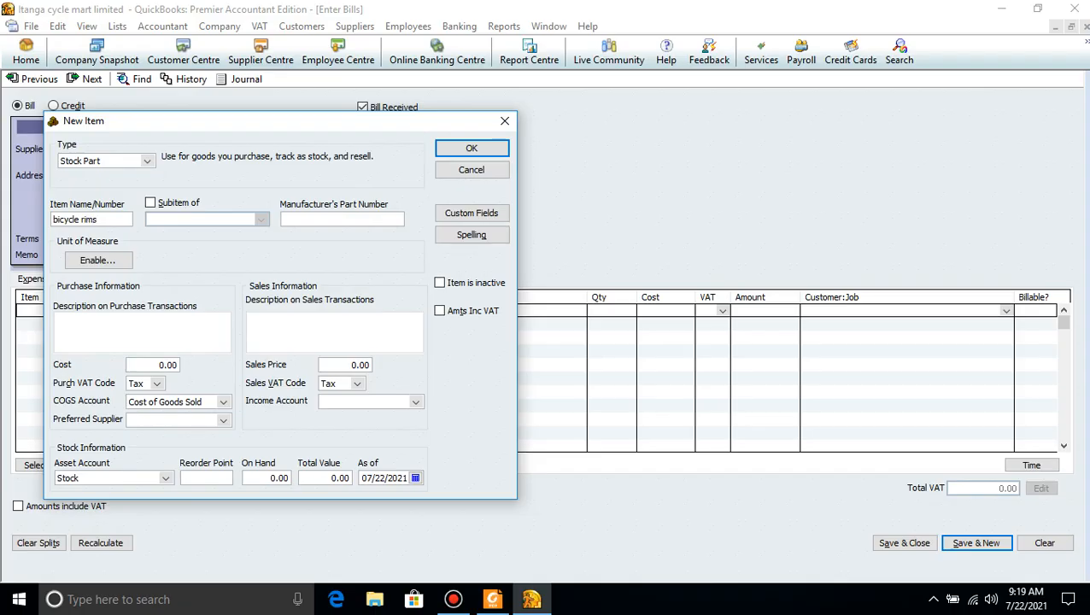
Check the unit price in the exam paper and set the bicycle rims' purchase cost to 980
{"action": "left_click", "coordinate": [493, 599]}
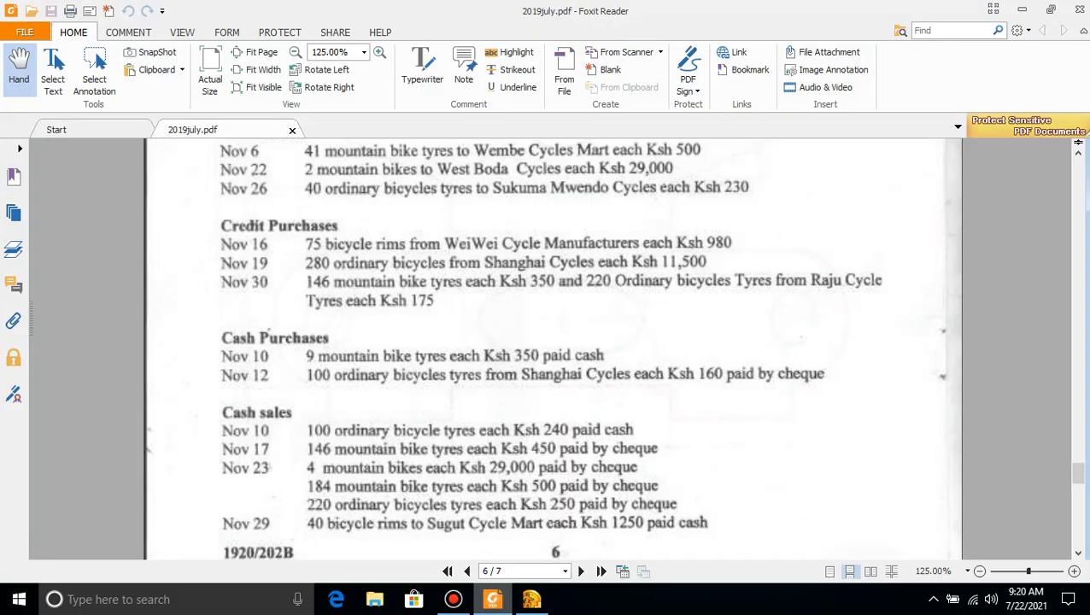
{"action": "key", "text": "alt+Tab"}
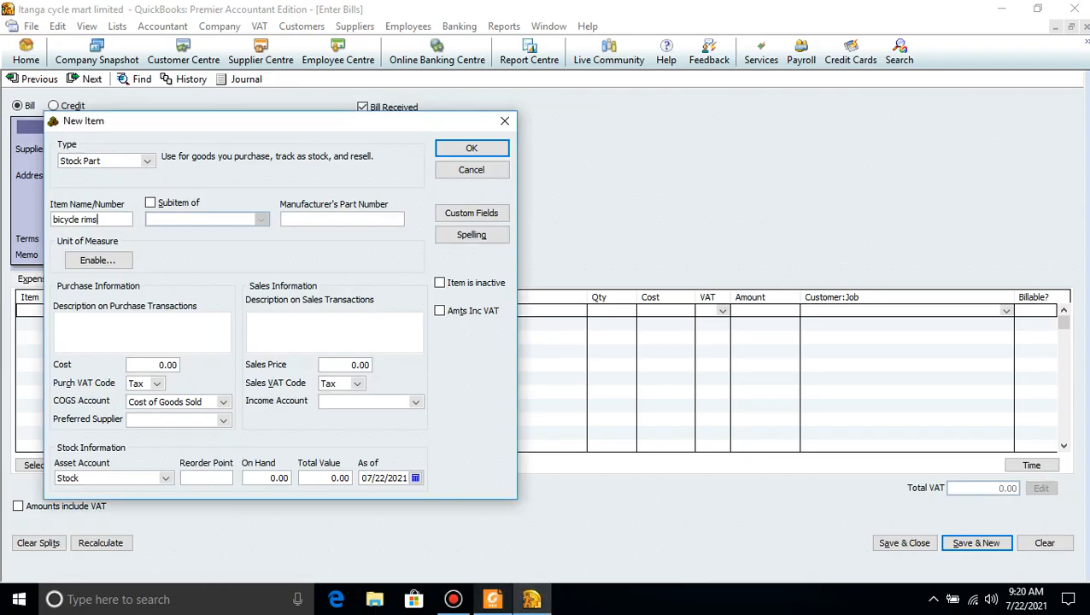
{"action": "left_click", "coordinate": [176, 365]}
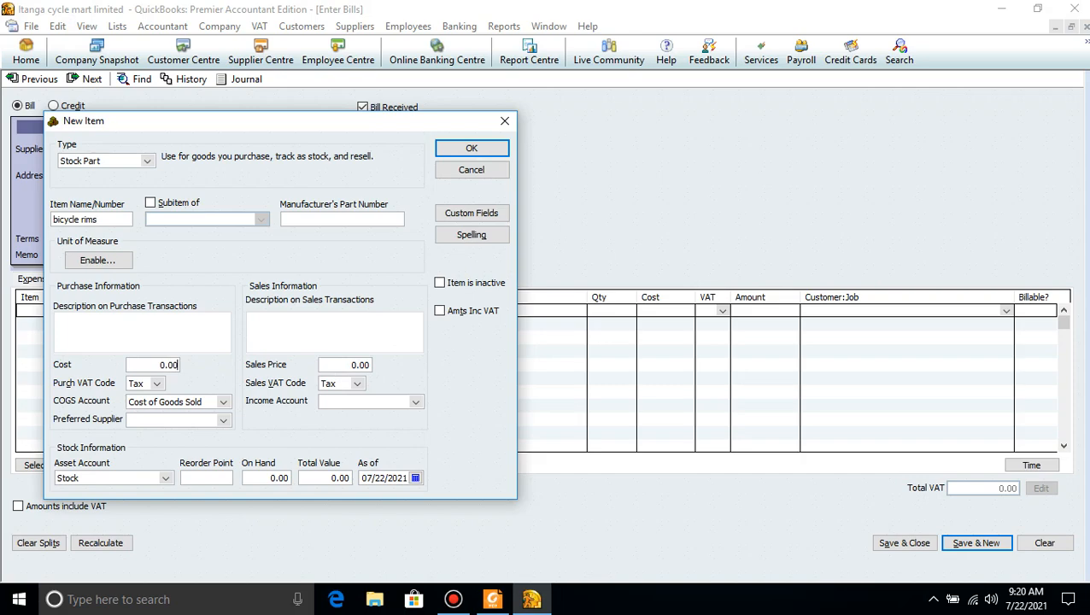
{"action": "key", "text": "BackSpace"}
{"action": "key", "text": "BackSpace"}
{"action": "key", "text": "BackSpace"}
{"action": "key", "text": "BackSpace"}
{"action": "type", "text": "97"}
{"action": "key", "text": "BackSpace"}
{"action": "type", "text": "80"}
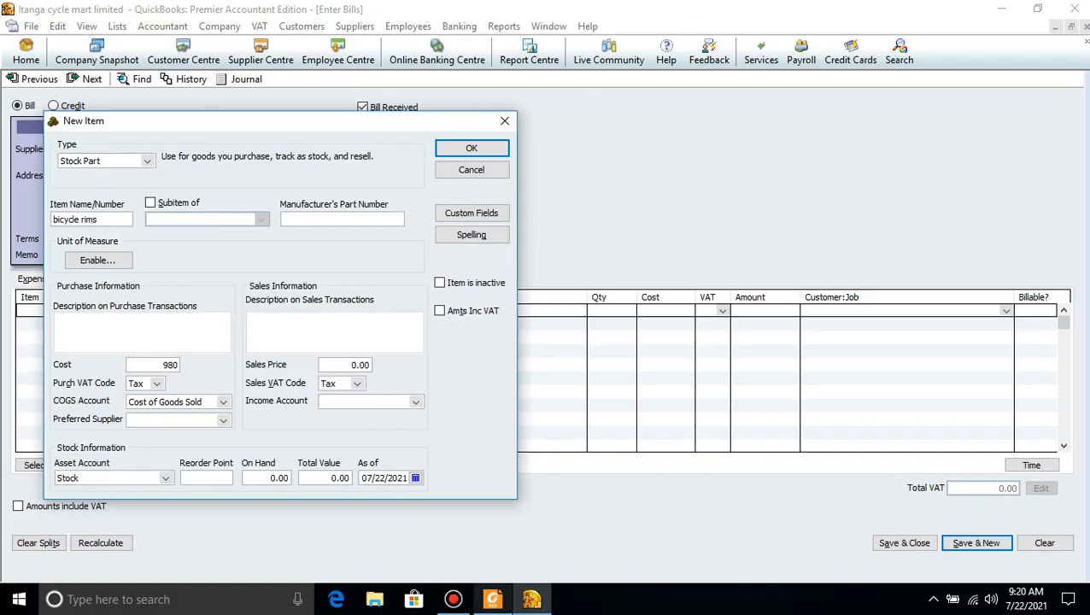
Check the quantity in the exam paper and set the bicycle rims' on-hand quantity to 75
{"action": "left_click", "coordinate": [493, 599]}
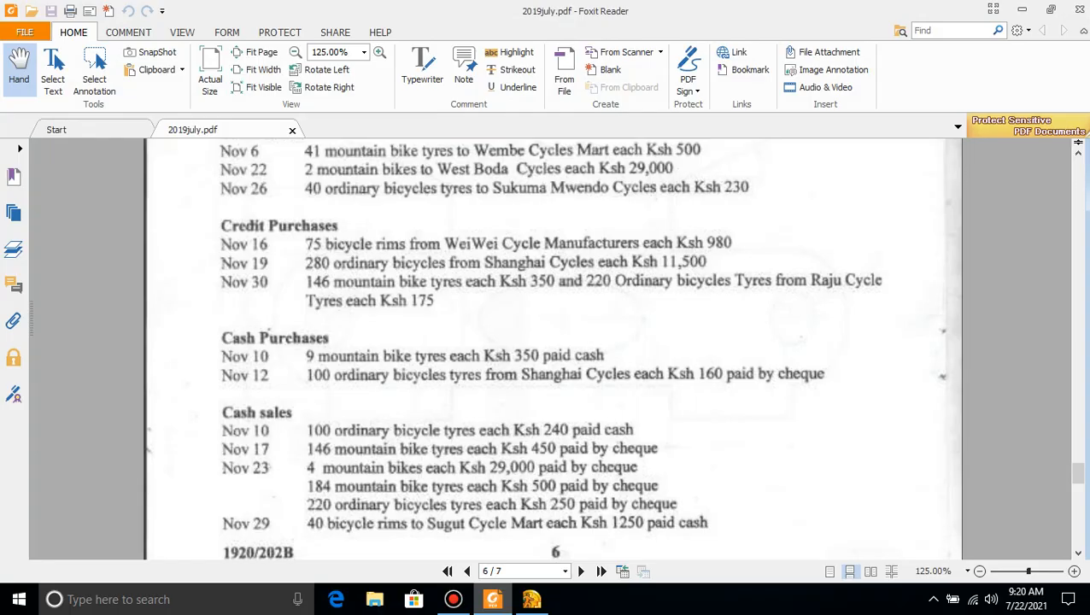
{"action": "left_click", "coordinate": [493, 599]}
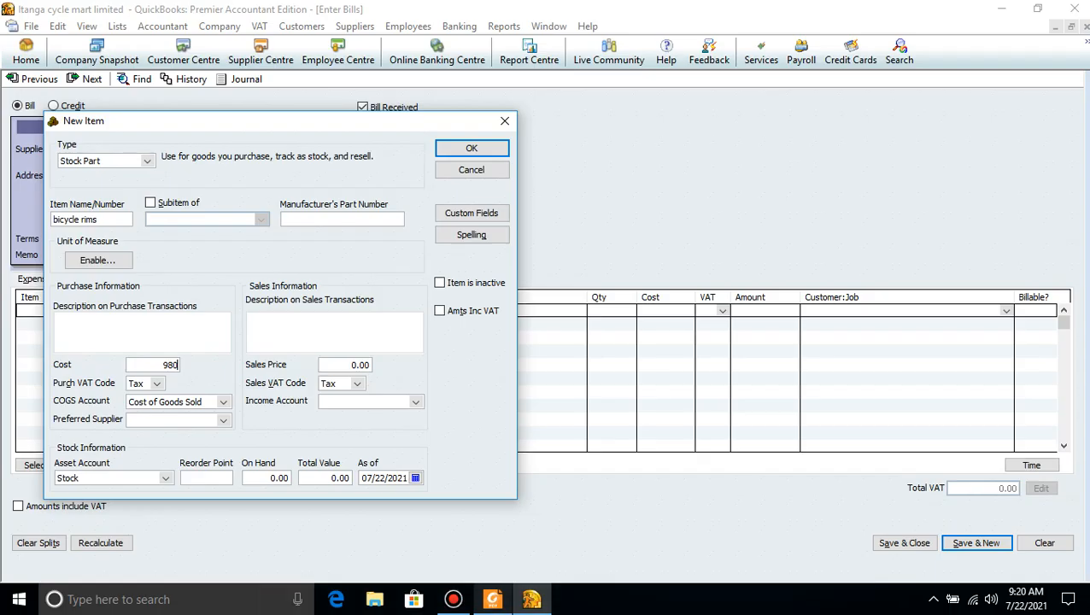
{"action": "left_click", "coordinate": [287, 479]}
{"action": "key", "text": "BackSpace"}
{"action": "key", "text": "BackSpace"}
{"action": "key", "text": "BackSpace"}
{"action": "key", "text": "BackSpace"}
{"action": "type", "text": "75"}
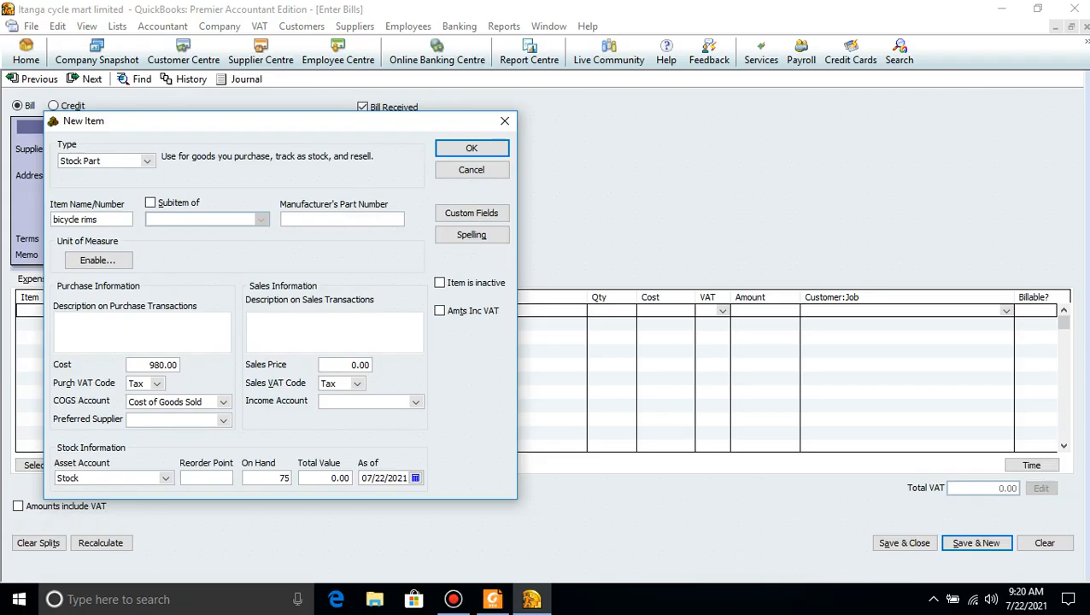
Assign the sales income account to the bicycle rims item
{"action": "left_click", "coordinate": [415, 401]}
{"action": "type", "text": "sales"}
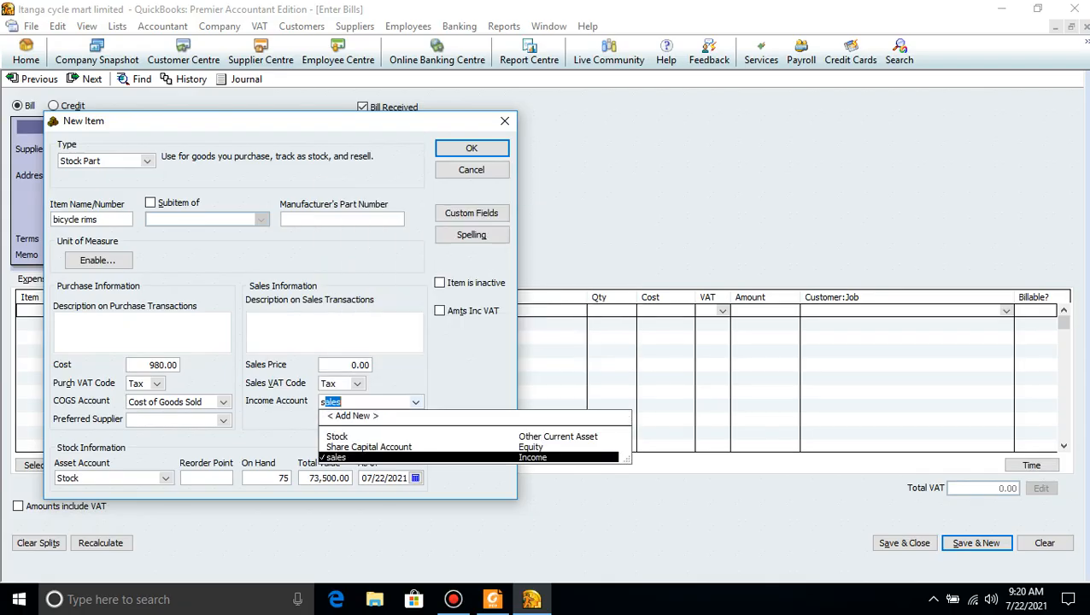
{"action": "left_click", "coordinate": [401, 457]}
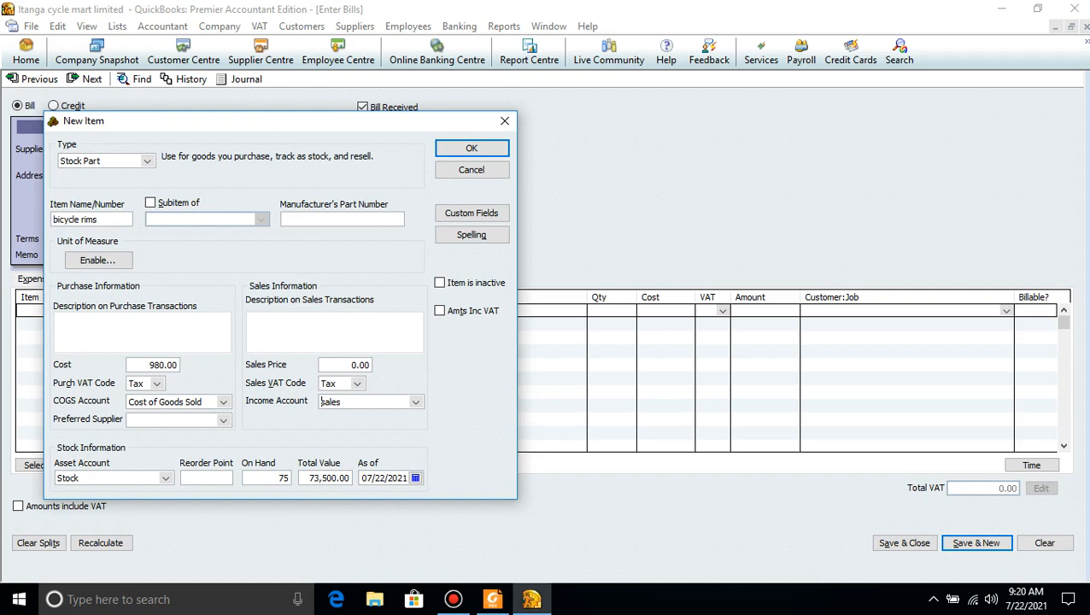
Set the bicycle rims' as-of date to 11/16/2016 per the exam paper and save the item onto the bill, accepting the back-dated entry
{"action": "left_click", "coordinate": [493, 599]}
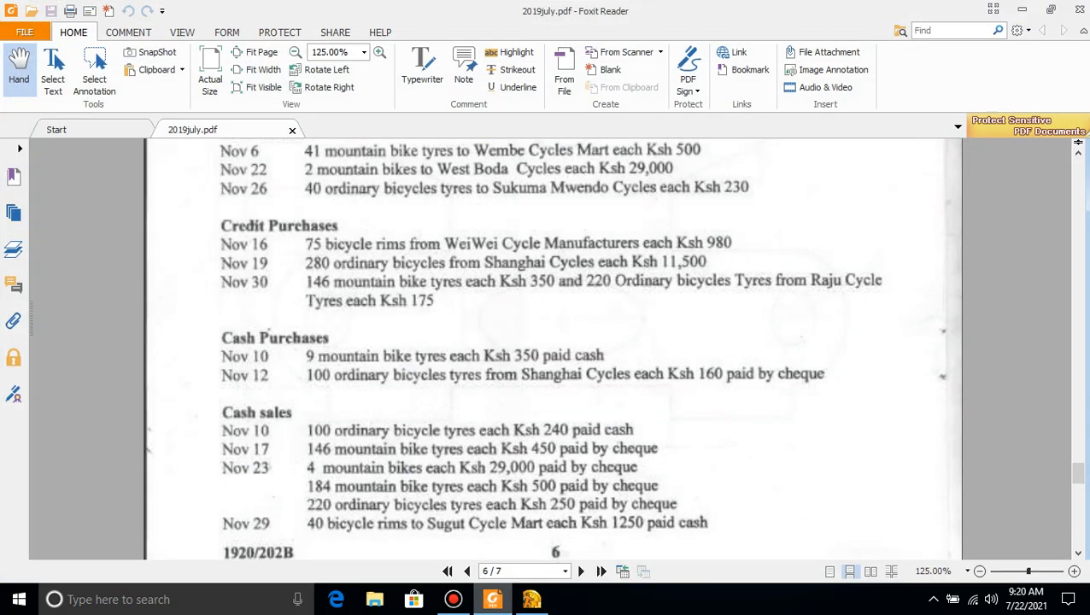
{"action": "left_click", "coordinate": [492, 599]}
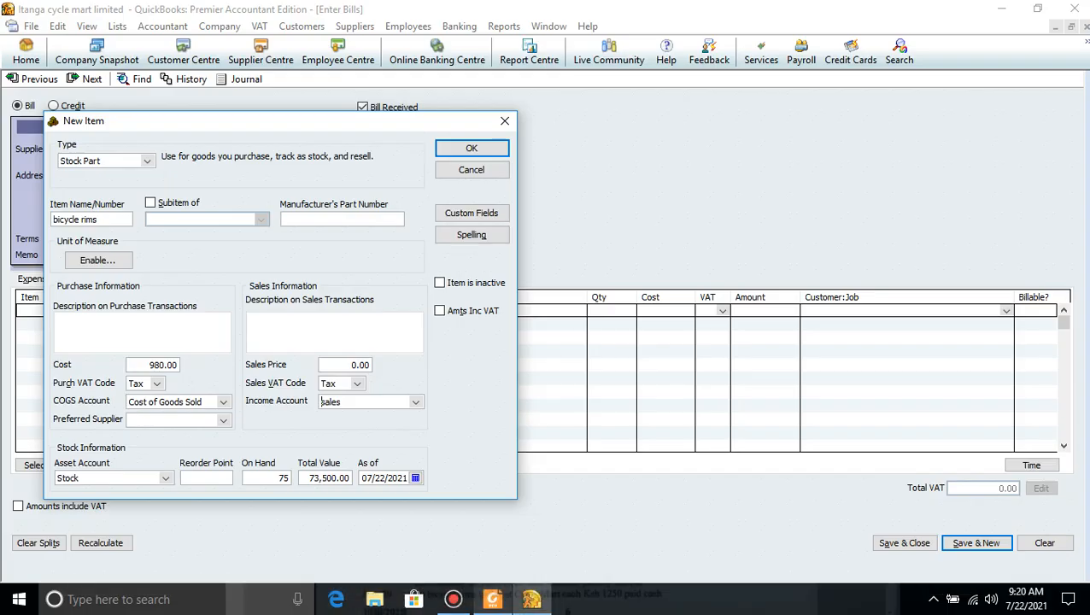
{"action": "left_click", "coordinate": [407, 479]}
{"action": "key", "text": "BackSpace"}
{"action": "key", "text": "BackSpace"}
{"action": "key", "text": "BackSpace"}
{"action": "key", "text": "BackSpace"}
{"action": "key", "text": "BackSpace"}
{"action": "key", "text": "BackSpace"}
{"action": "key", "text": "BackSpace"}
{"action": "key", "text": "BackSpace"}
{"action": "key", "text": "BackSpace"}
{"action": "key", "text": "BackSpace"}
{"action": "type", "text": "11/16"}
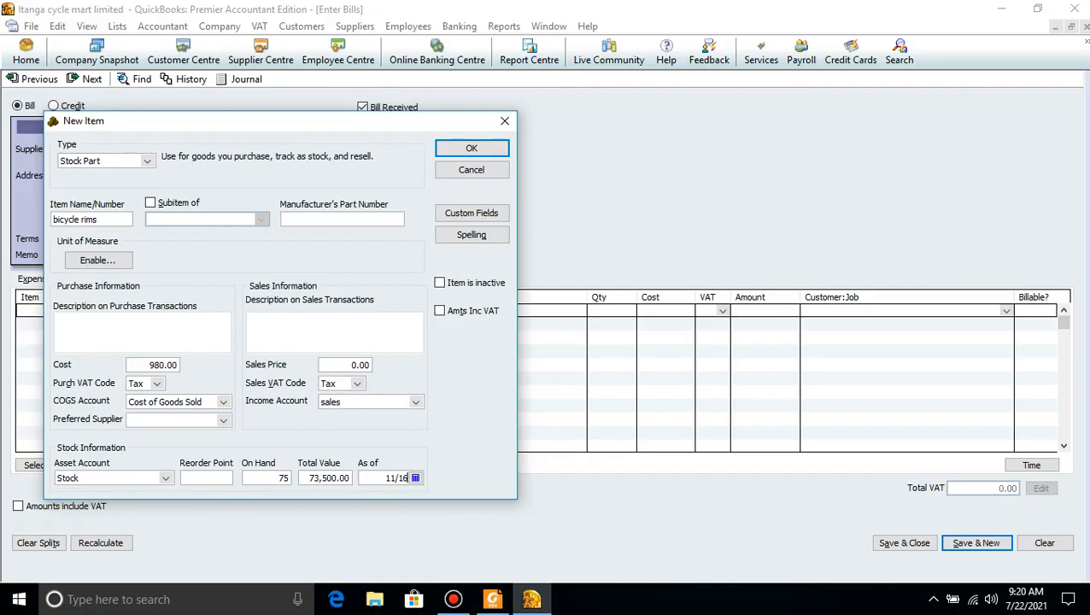
{"action": "type", "text": "/2016"}
{"action": "left_click", "coordinate": [471, 149]}
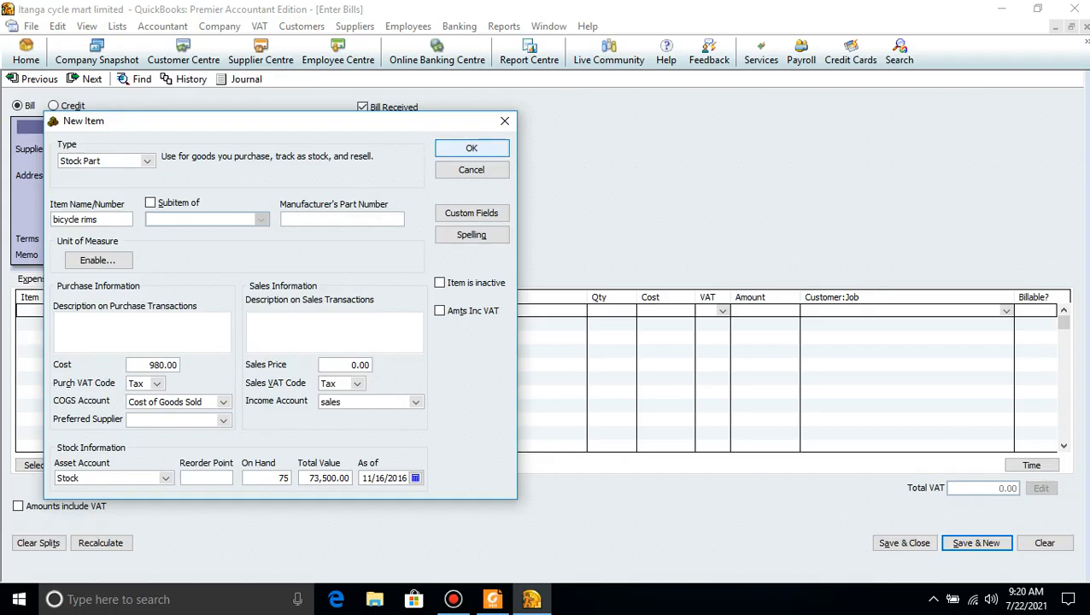
{"action": "key", "text": "Return"}
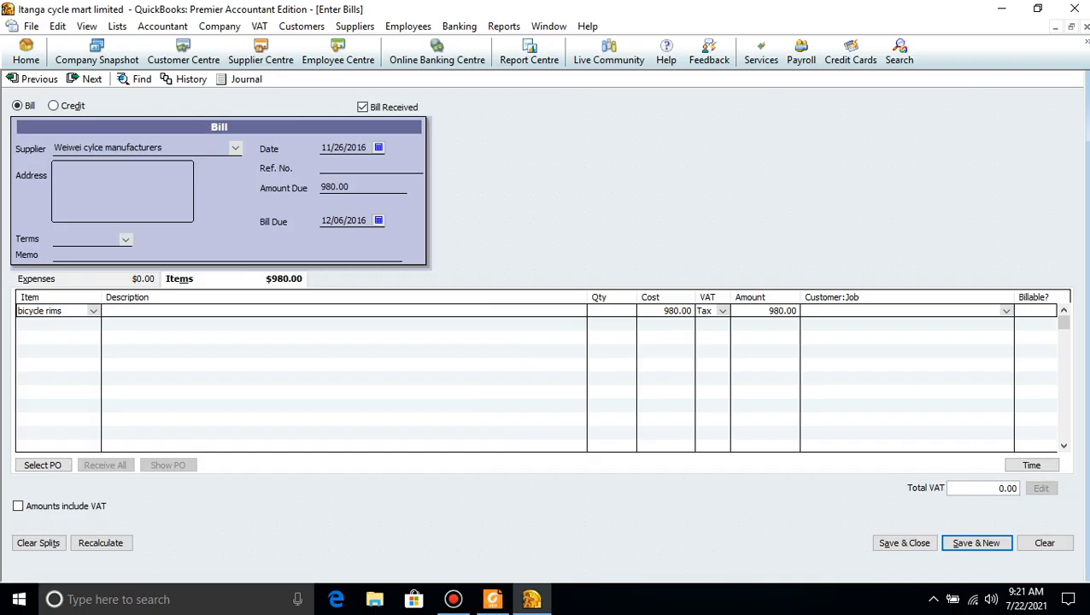
Check the Nov 16 credit purchase in the exam paper and set the bicycle rims quantity on the Weiwei bill to 75
{"action": "left_click", "coordinate": [492, 599]}
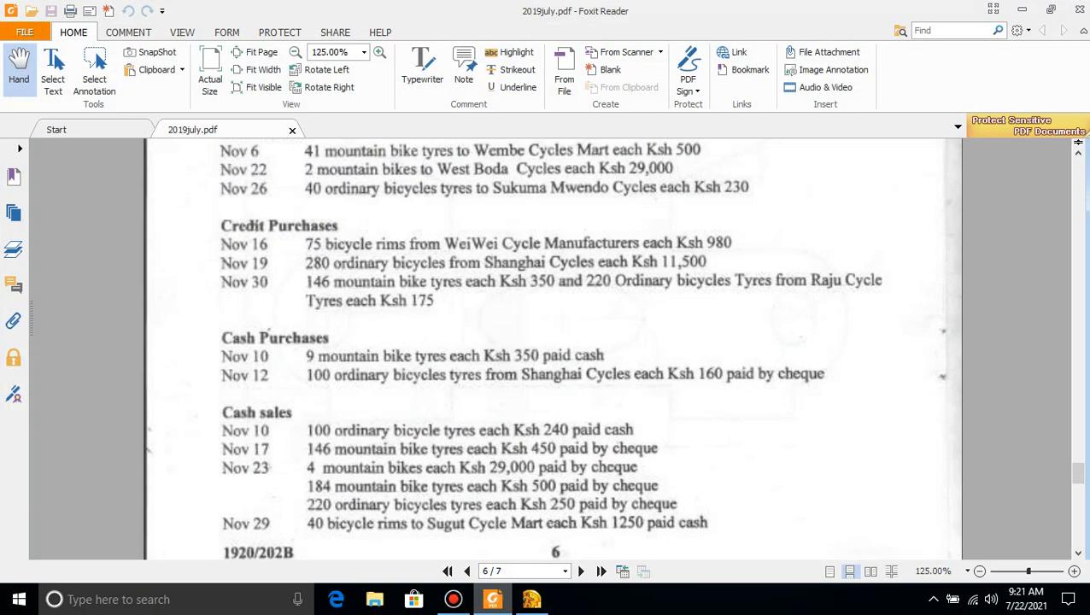
{"action": "left_click", "coordinate": [532, 598]}
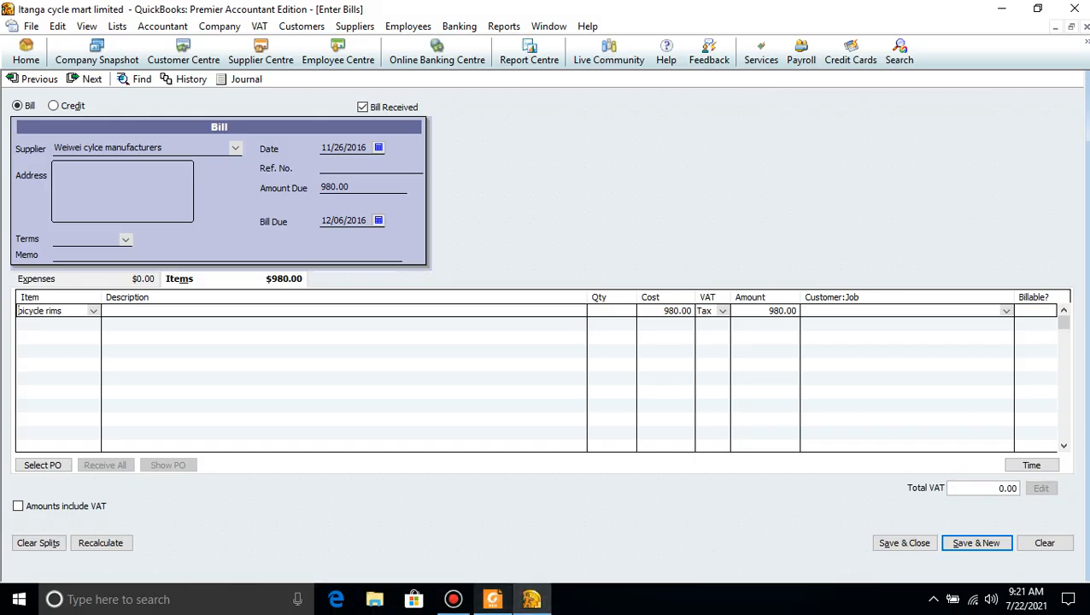
{"action": "left_click", "coordinate": [613, 325]}
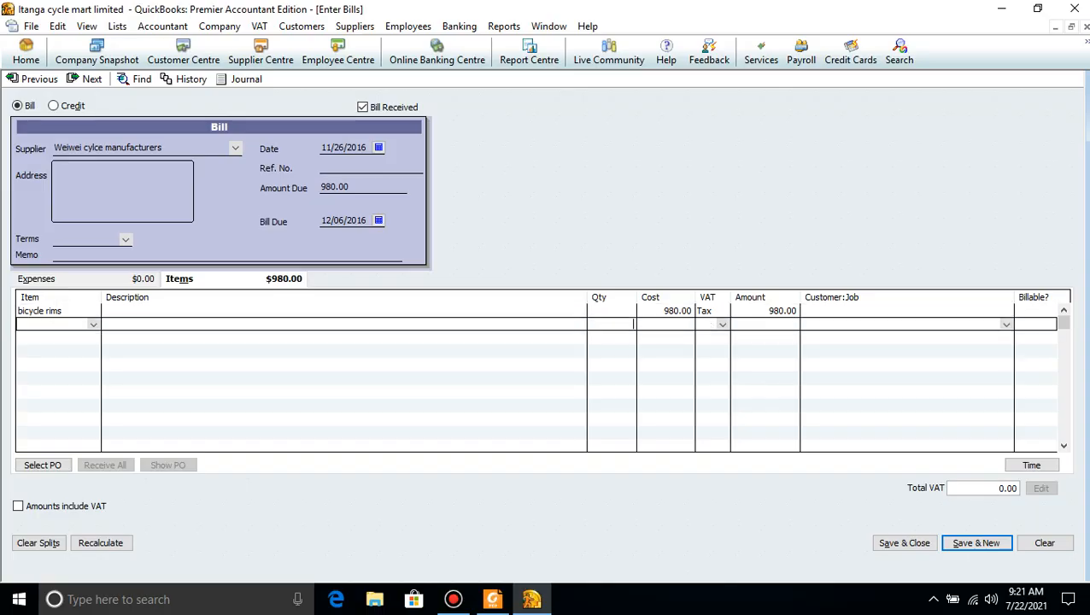
{"action": "left_click", "coordinate": [614, 311]}
{"action": "type", "text": "75"}
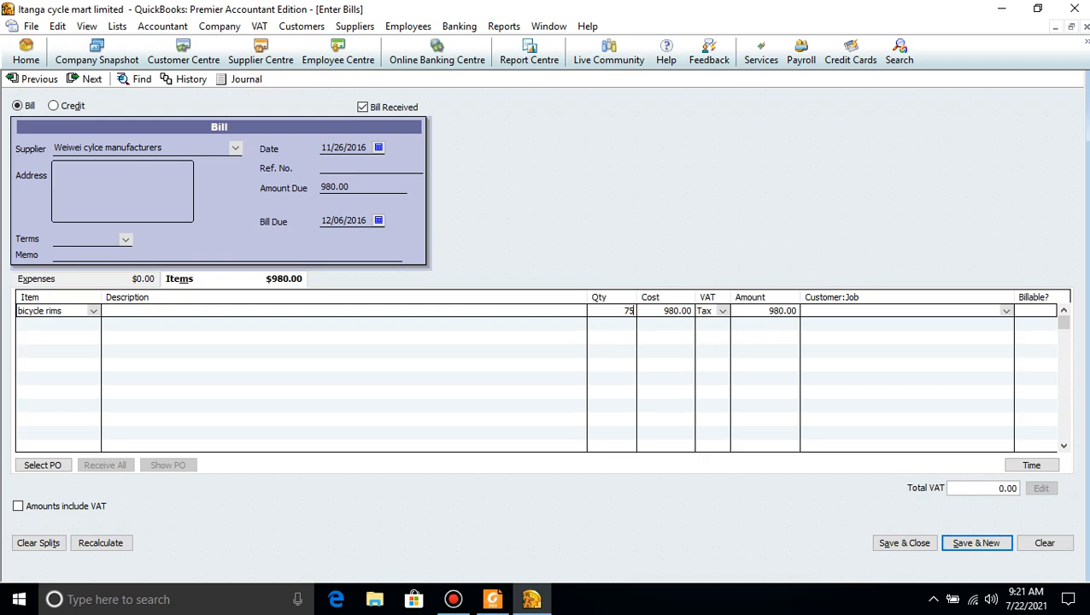
Set the Weiwei bill's date to 11/16/2016 per the exam paper and save and close it, accepting the back-dated entry
{"action": "left_click", "coordinate": [493, 599]}
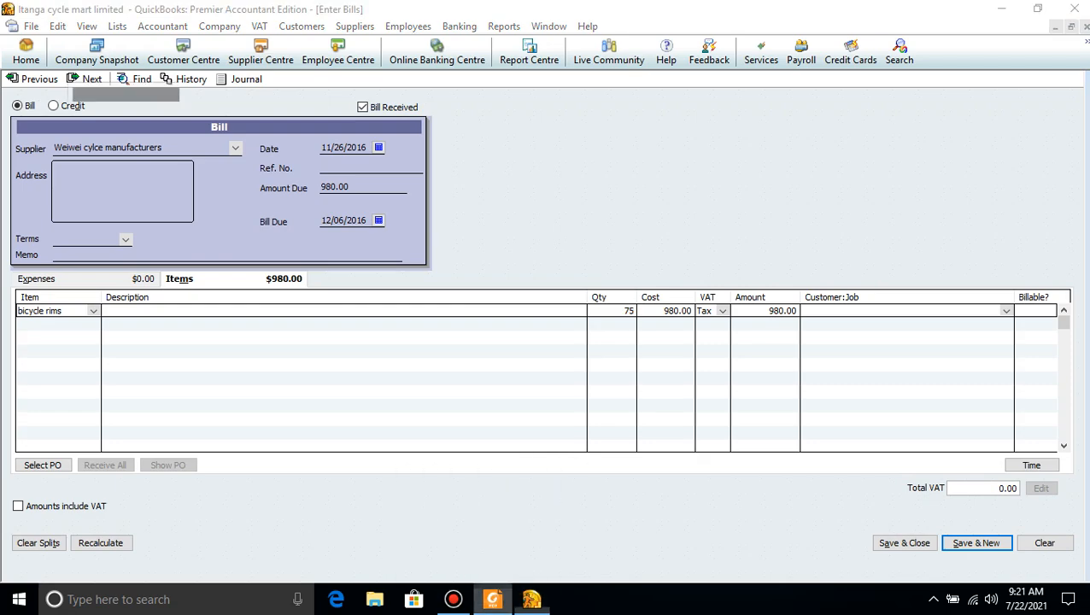
{"action": "left_click", "coordinate": [493, 599]}
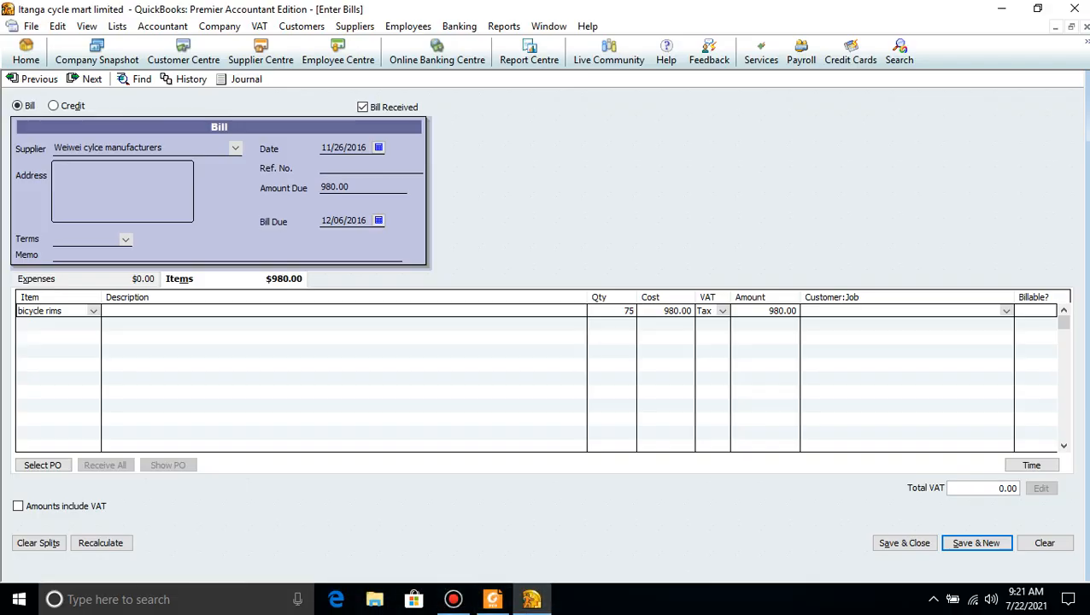
{"action": "left_click", "coordinate": [343, 148]}
{"action": "key", "text": "BackSpace"}
{"action": "key", "text": "BackSpace"}
{"action": "type", "text": "16"}
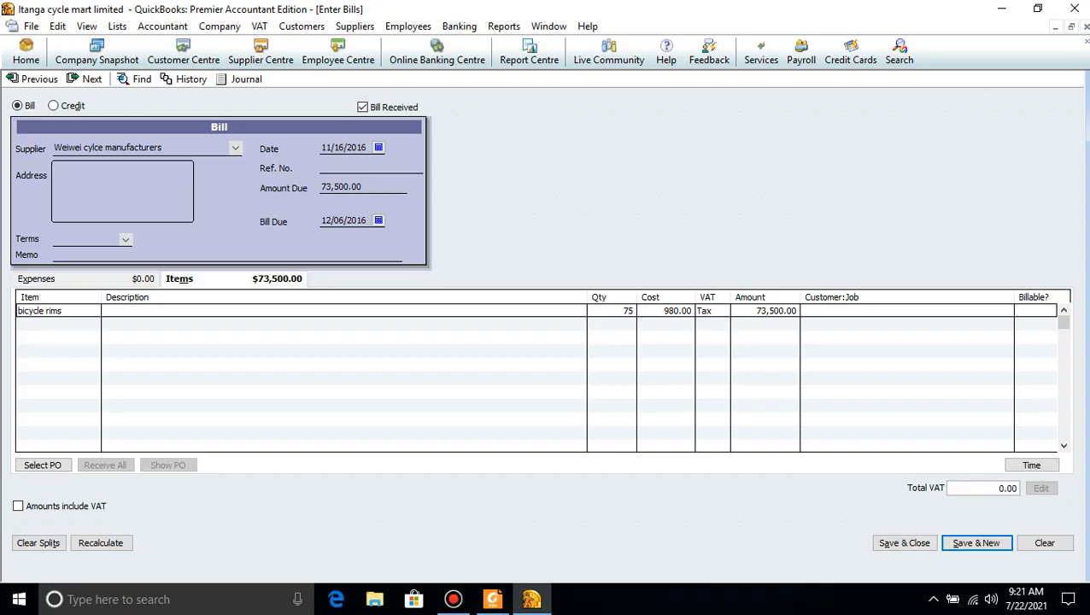
{"action": "left_click", "coordinate": [904, 543]}
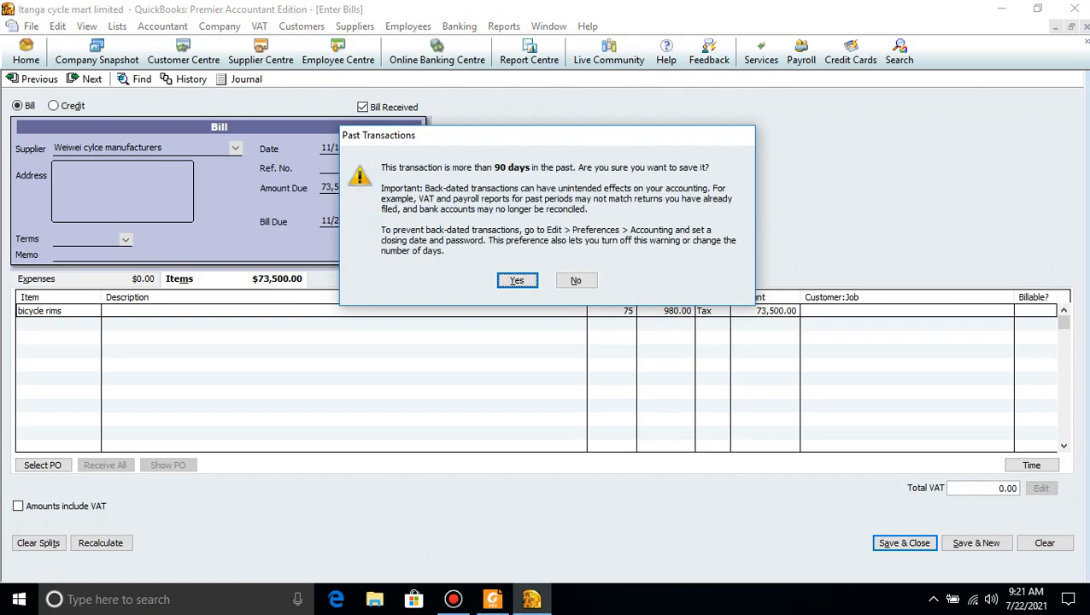
{"action": "key", "text": "Return"}
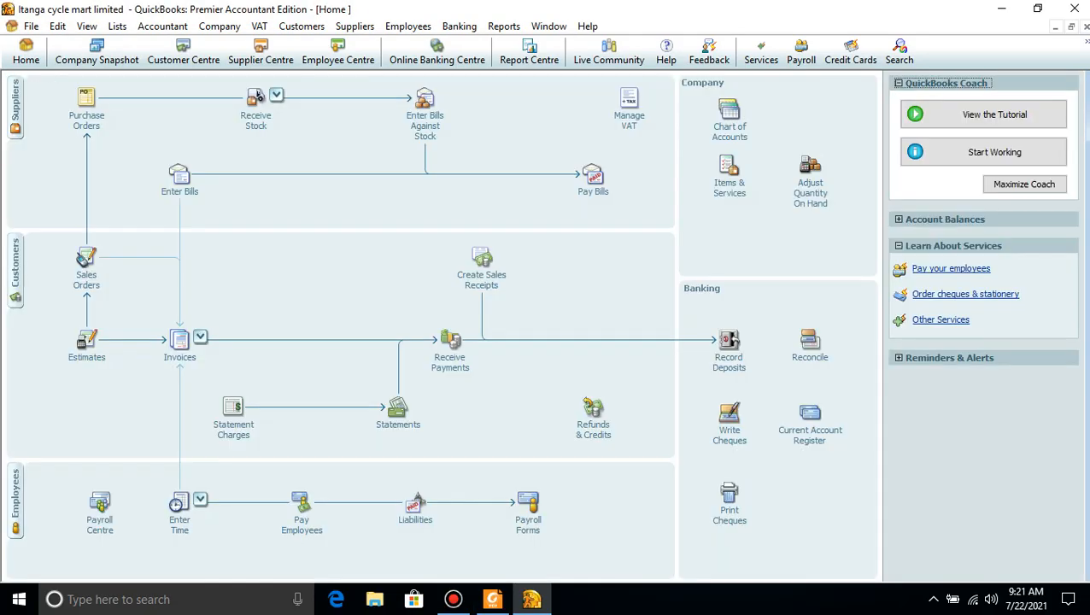
Check the next credit purchase in the exam paper, start a new bill and add a new supplier named Shanghai cycles
{"action": "left_click", "coordinate": [492, 599]}
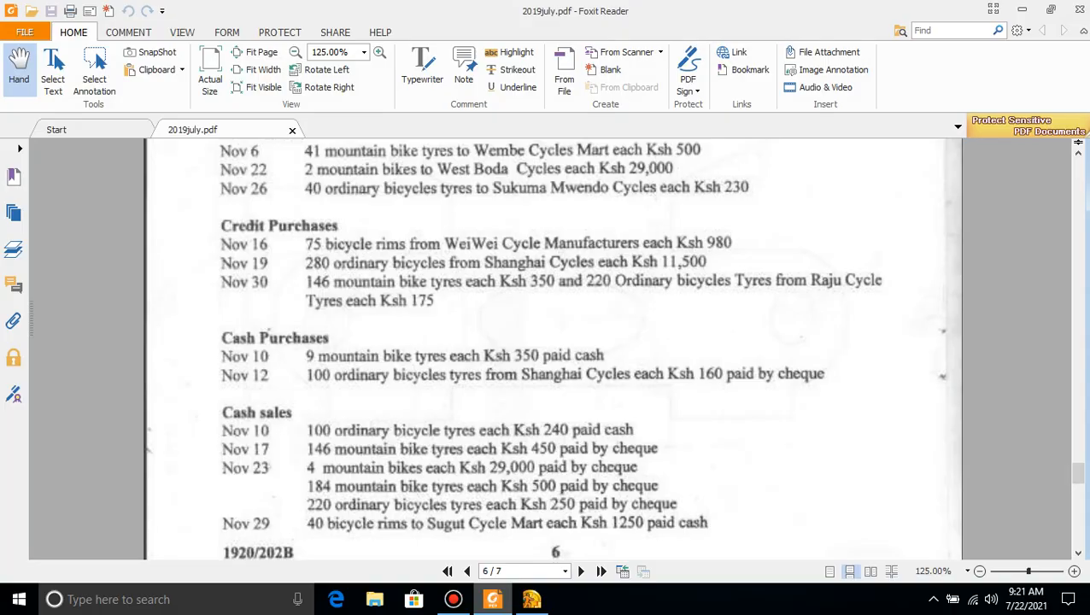
{"action": "key", "text": "alt+Tab"}
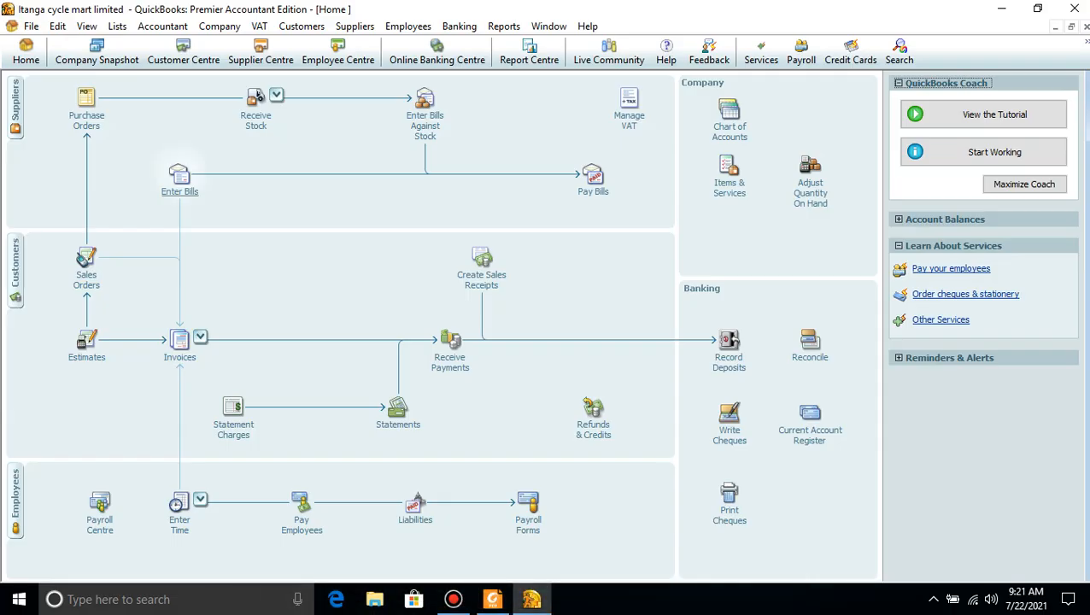
{"action": "left_click", "coordinate": [179, 178]}
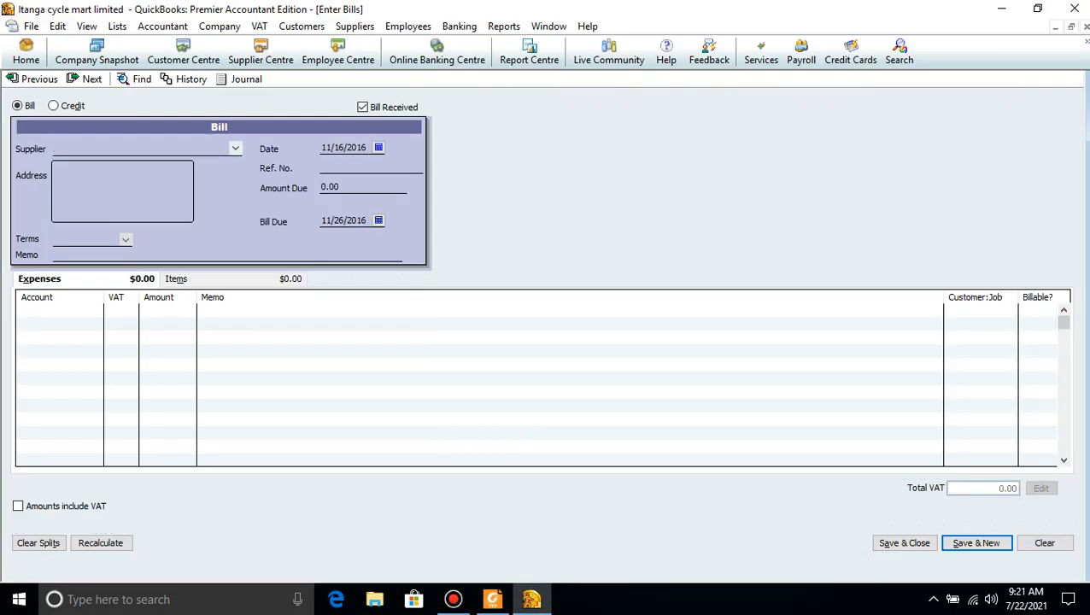
{"action": "left_click", "coordinate": [235, 148]}
{"action": "left_click", "coordinate": [88, 163]}
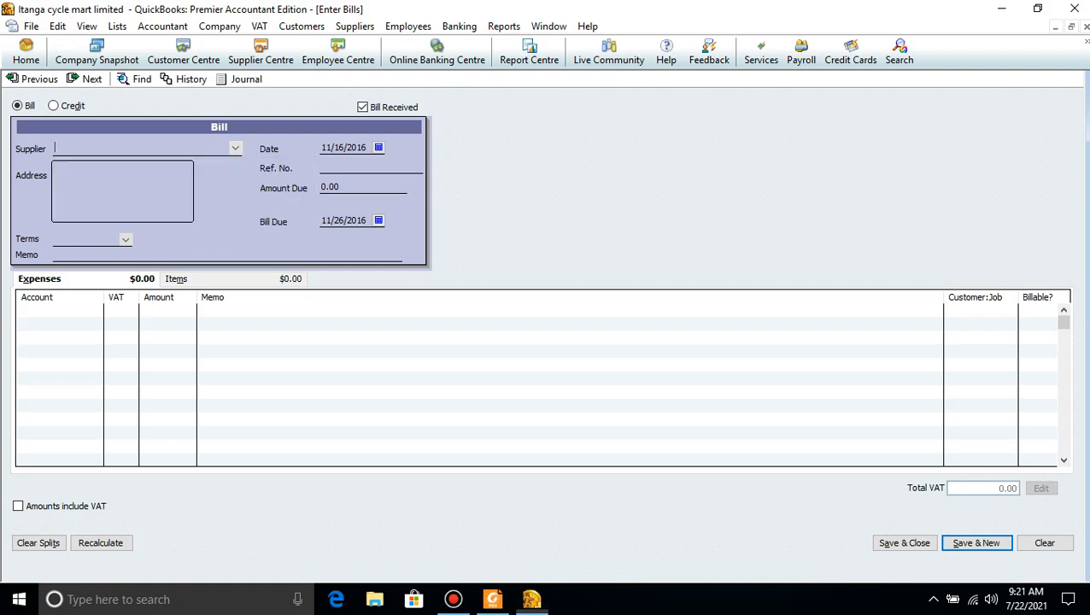
{"action": "type", "text": "S"}
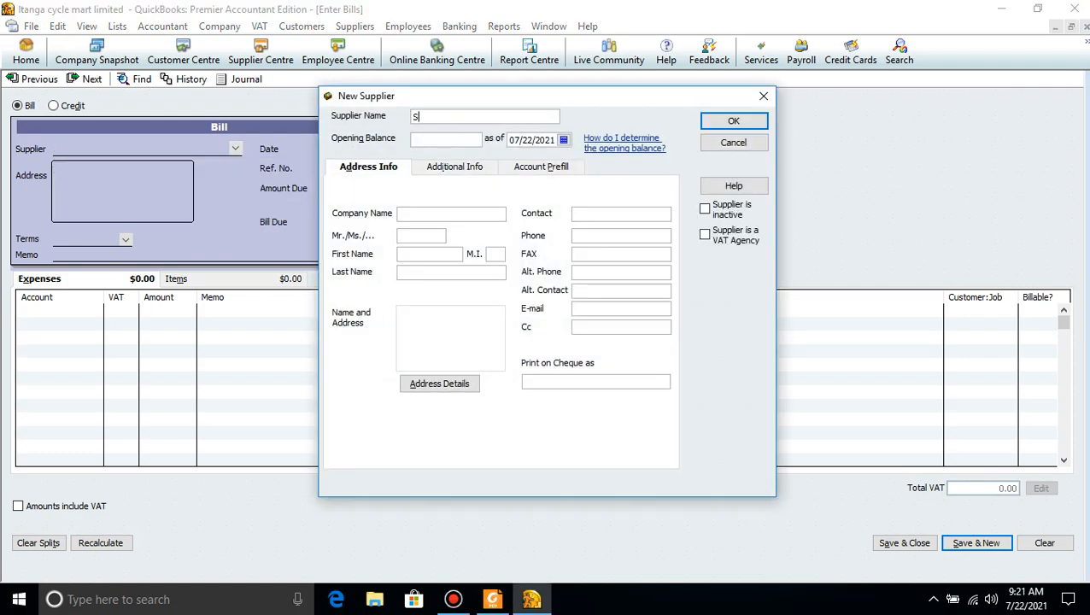
{"action": "type", "text": "hanghai cycles"}
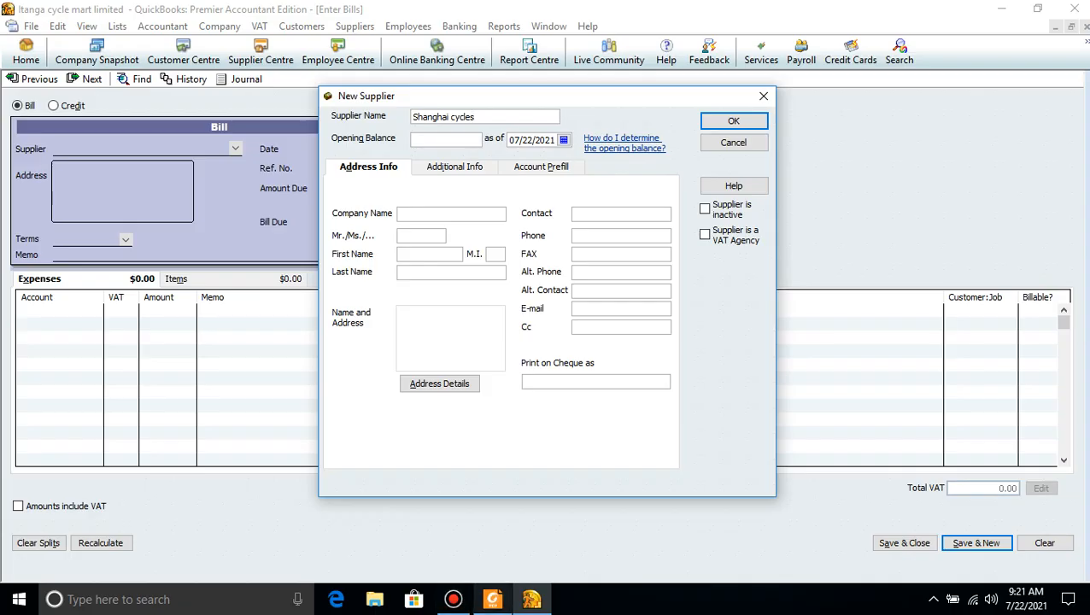
Set the new supplier's opening balance as-of date to 11/19/2016 per the exam paper and save the supplier onto the bill
{"action": "key", "text": "alt+Tab"}
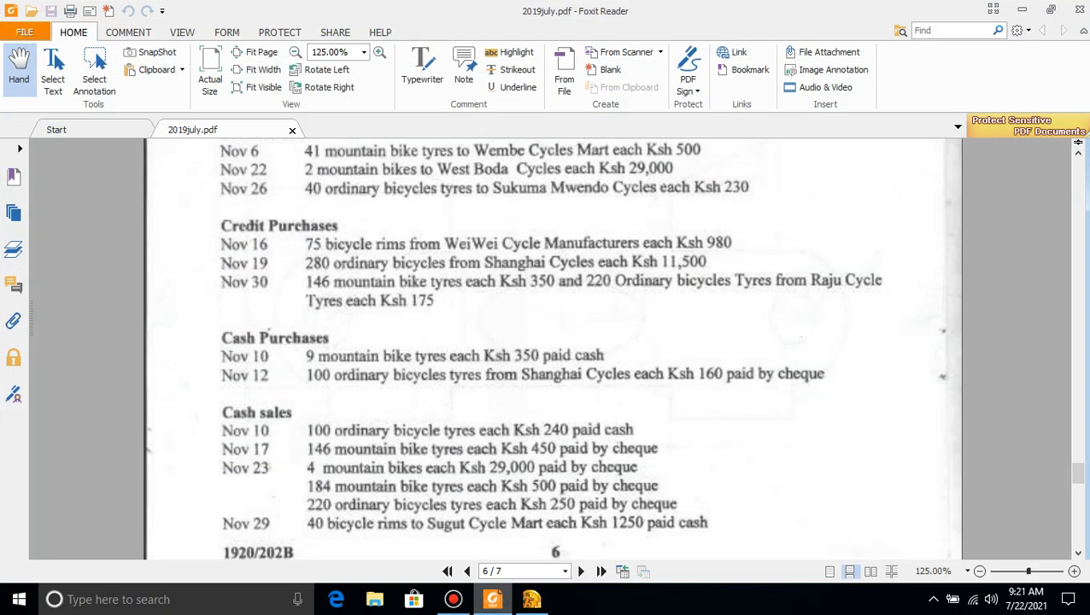
{"action": "key", "text": "alt+Tab"}
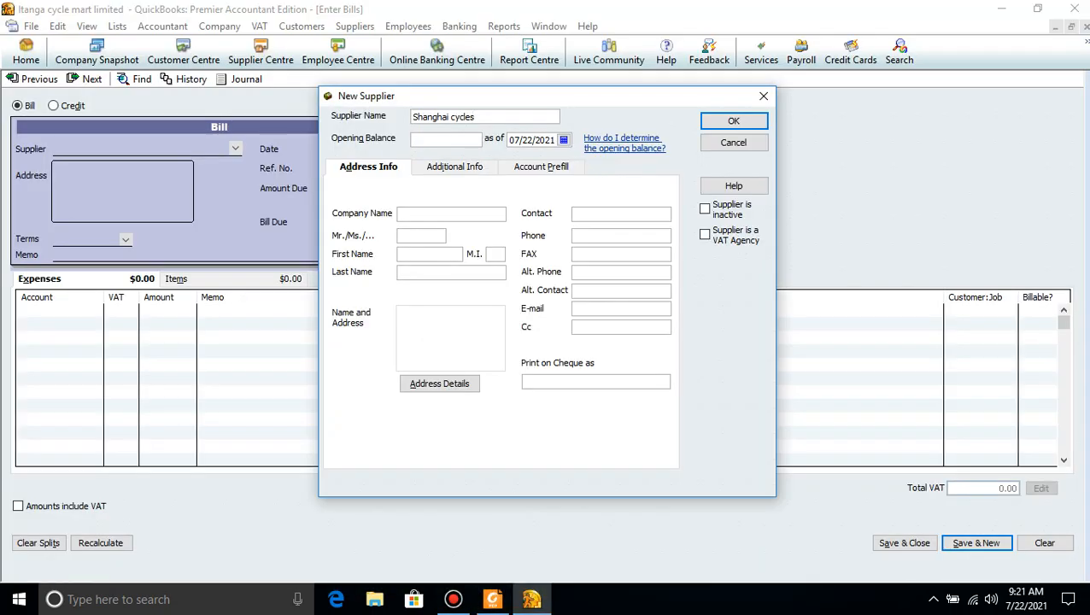
{"action": "left_click", "coordinate": [554, 140]}
{"action": "key", "text": "BackSpace"}
{"action": "key", "text": "BackSpace"}
{"action": "key", "text": "BackSpace"}
{"action": "key", "text": "BackSpace"}
{"action": "key", "text": "BackSpace"}
{"action": "key", "text": "BackSpace"}
{"action": "key", "text": "BackSpace"}
{"action": "key", "text": "BackSpace"}
{"action": "key", "text": "BackSpace"}
{"action": "key", "text": "BackSpace"}
{"action": "type", "text": "11/"}
{"action": "type", "text": "19"}
{"action": "type", "text": "/2016"}
{"action": "key", "text": "Return"}
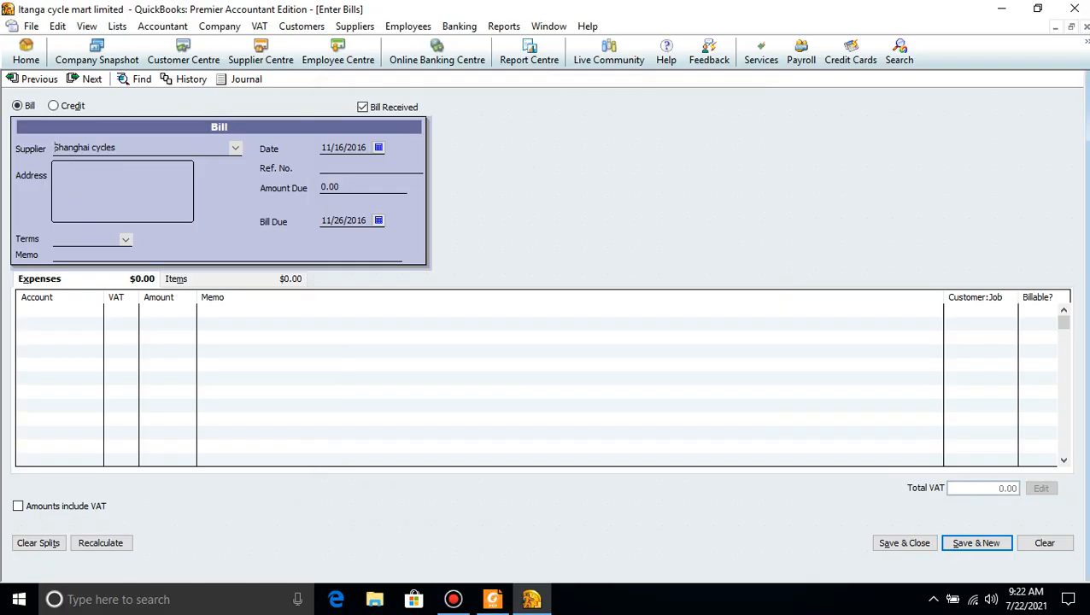
Add the Ordinary bicycles item to the Shanghai cycles bill and check the purchase's quantity and unit price in the exam paper
{"action": "left_click", "coordinate": [493, 600]}
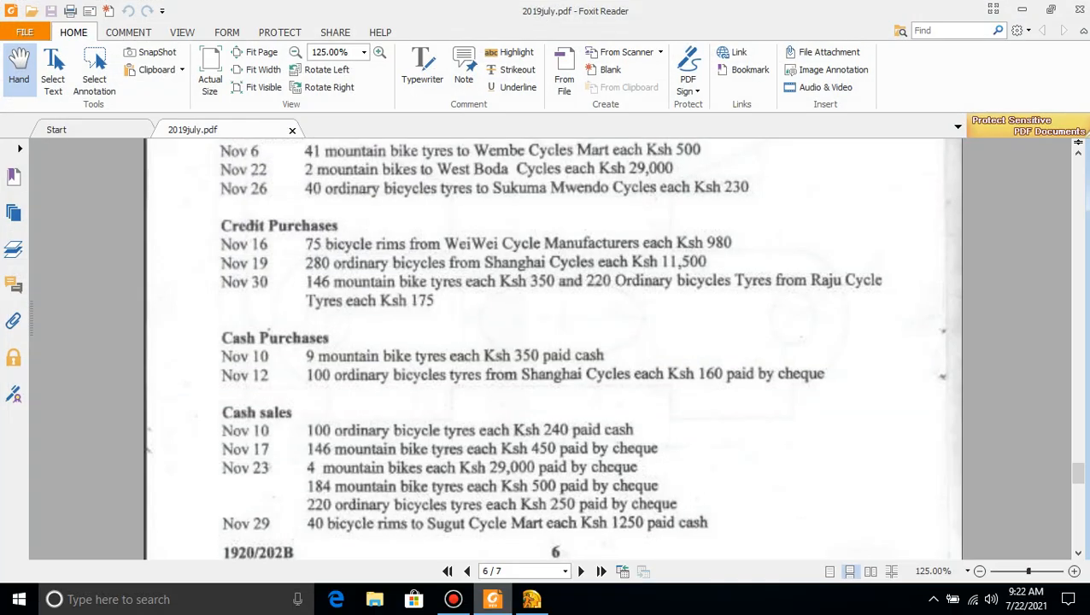
{"action": "left_click", "coordinate": [493, 600]}
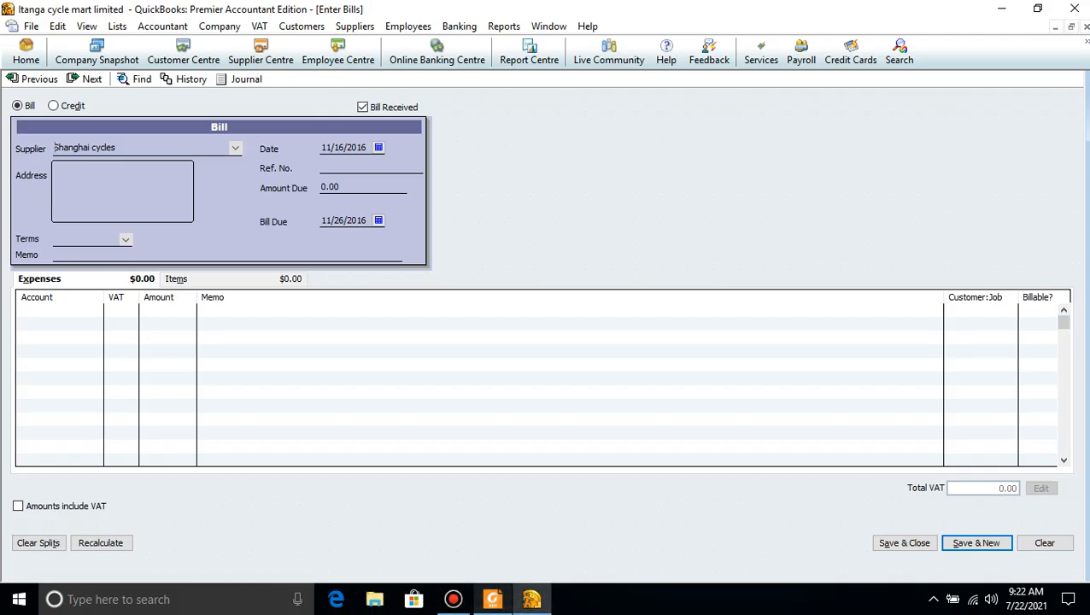
{"action": "left_click", "coordinate": [178, 279]}
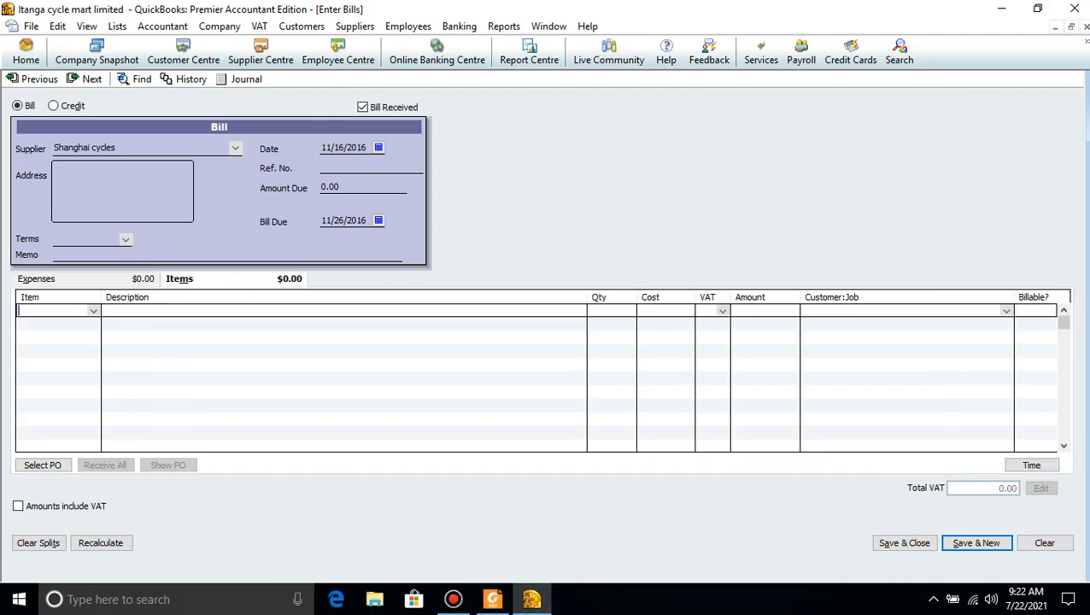
{"action": "left_click", "coordinate": [93, 311]}
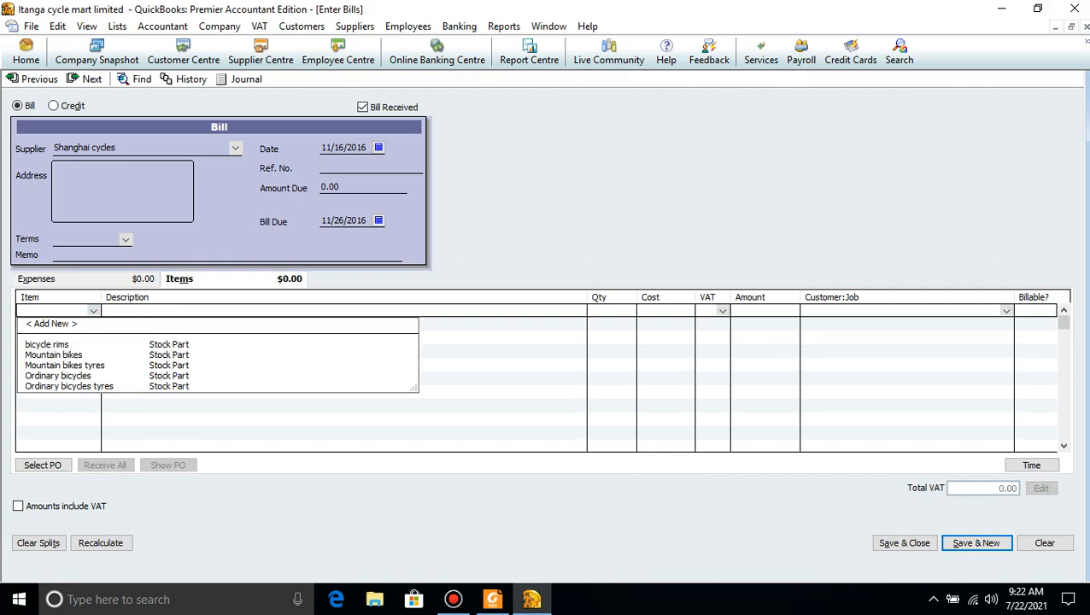
{"action": "left_click", "coordinate": [58, 376]}
{"action": "left_click", "coordinate": [493, 600]}
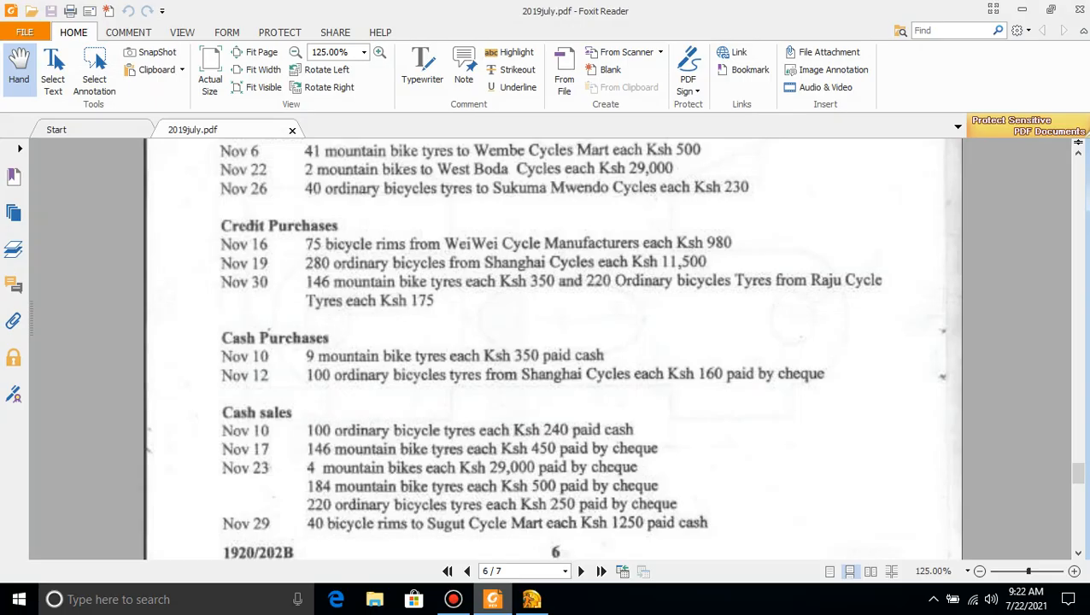
{"action": "key", "text": "alt+Tab"}
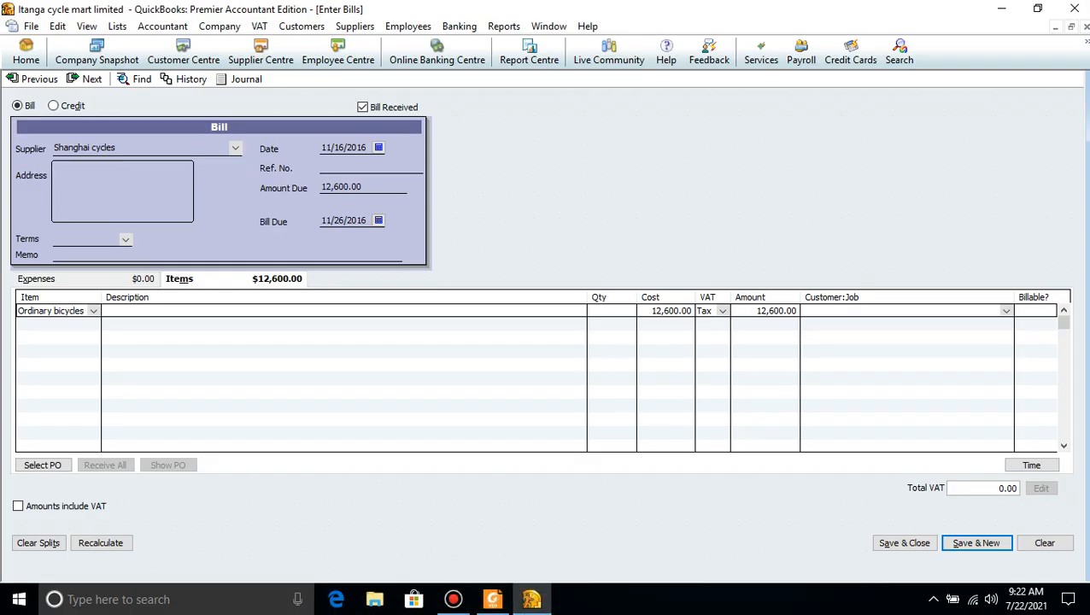
Set the quantity of the Ordinary bicycles line on the Shanghai cycles bill to 280, checking it against the exam PDF
{"action": "left_click", "coordinate": [612, 311]}
{"action": "type", "text": "25"}
{"action": "key", "text": "BackSpace"}
{"action": "type", "text": "80"}
{"action": "key", "text": "alt+Tab"}
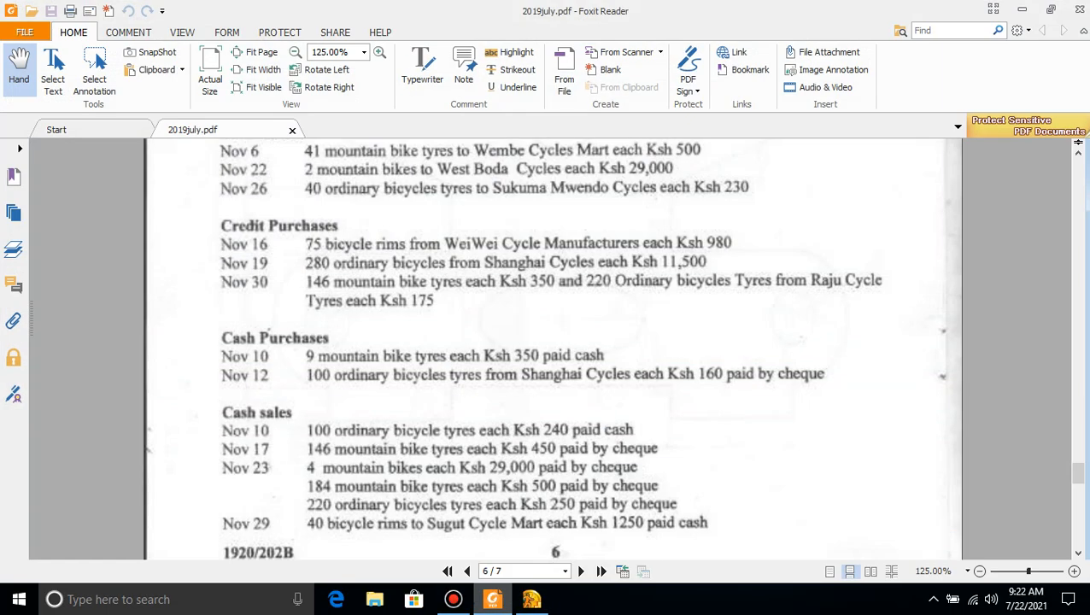
{"action": "key", "text": "alt+Tab"}
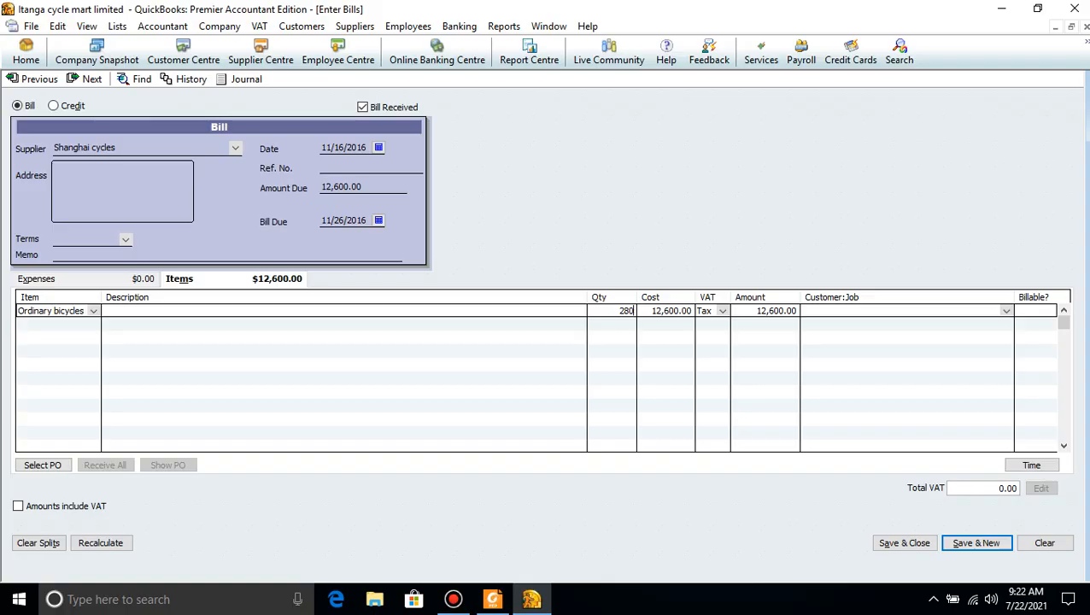
Set the Ordinary bicycles unit cost to 11,500 on this bill and decline updating the item's stored cost
{"action": "key", "text": "Tab"}
{"action": "key", "text": "BackSpace"}
{"action": "type", "text": "115000"}
{"action": "key", "text": "BackSpace"}
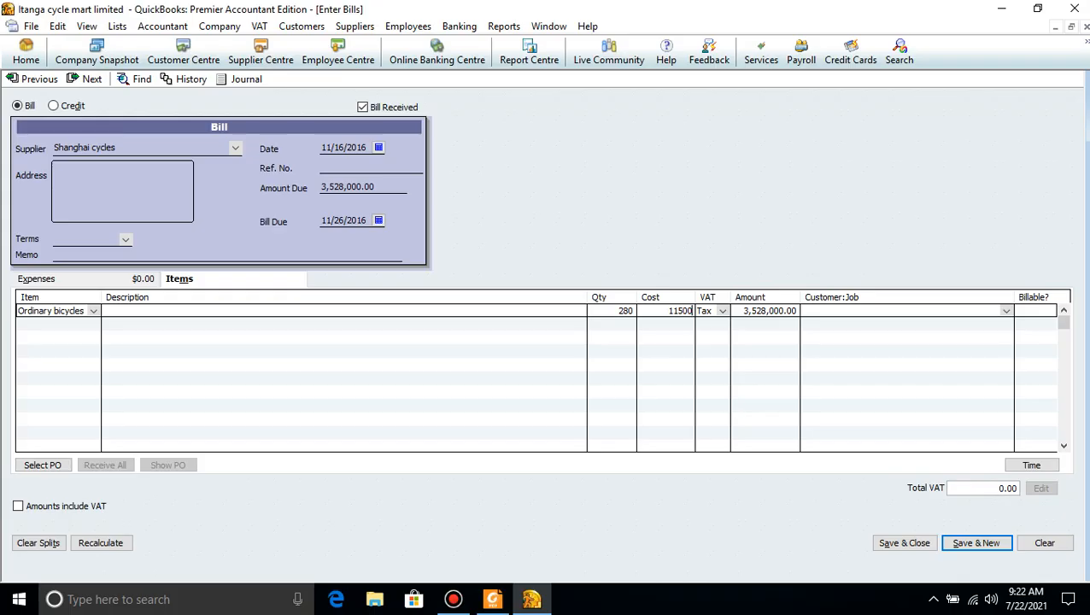
{"action": "key", "text": "Tab"}
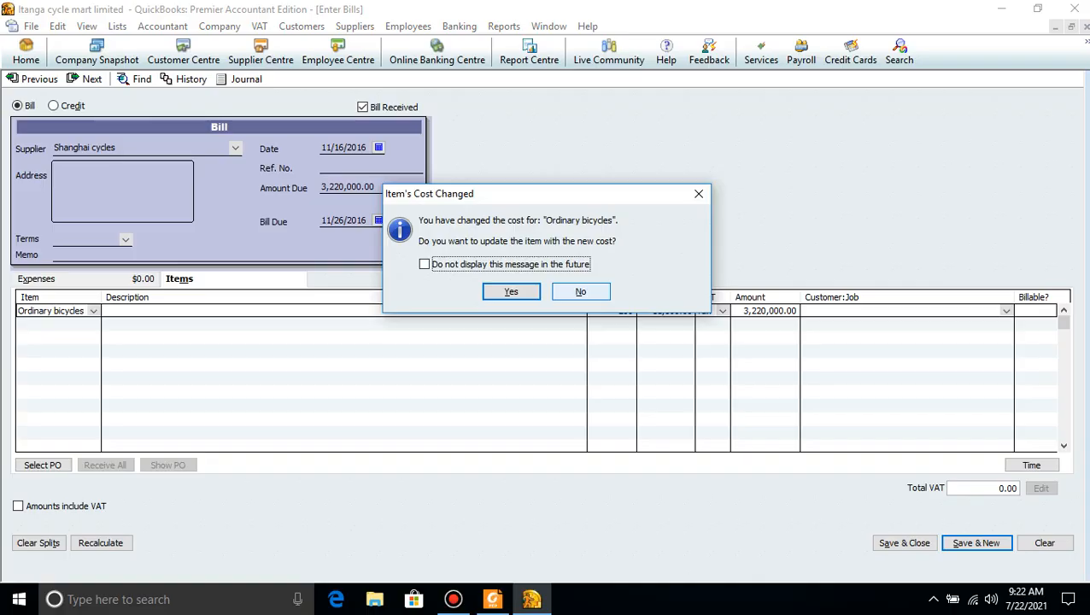
{"action": "left_click", "coordinate": [580, 292]}
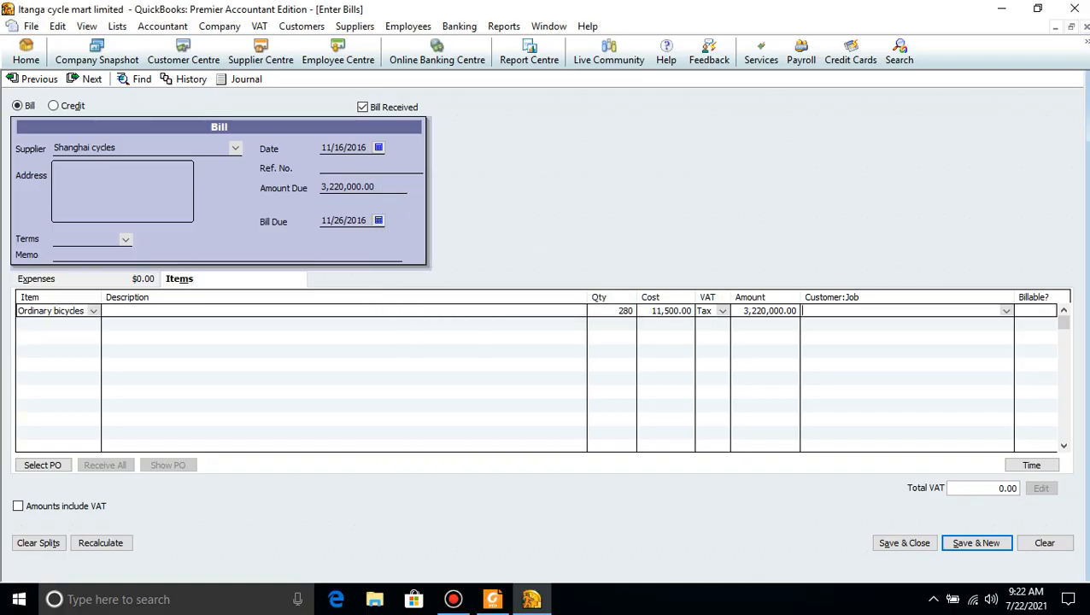
Check the purchase date in the exam PDF, set the bill date to 11/19/2016, and save and close the bill
{"action": "left_click", "coordinate": [492, 598]}
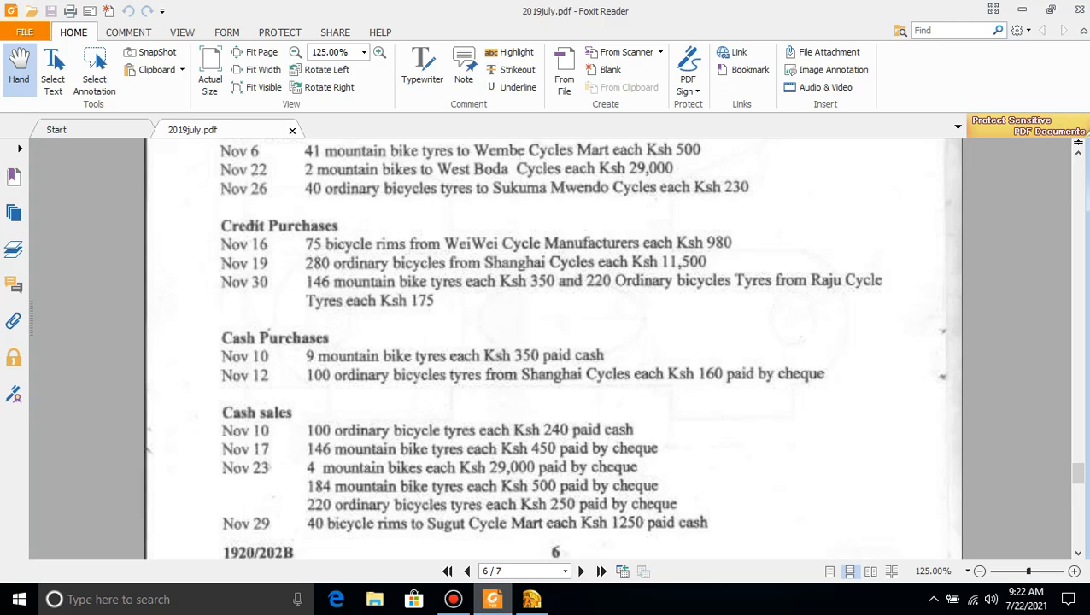
{"action": "left_click", "coordinate": [493, 599]}
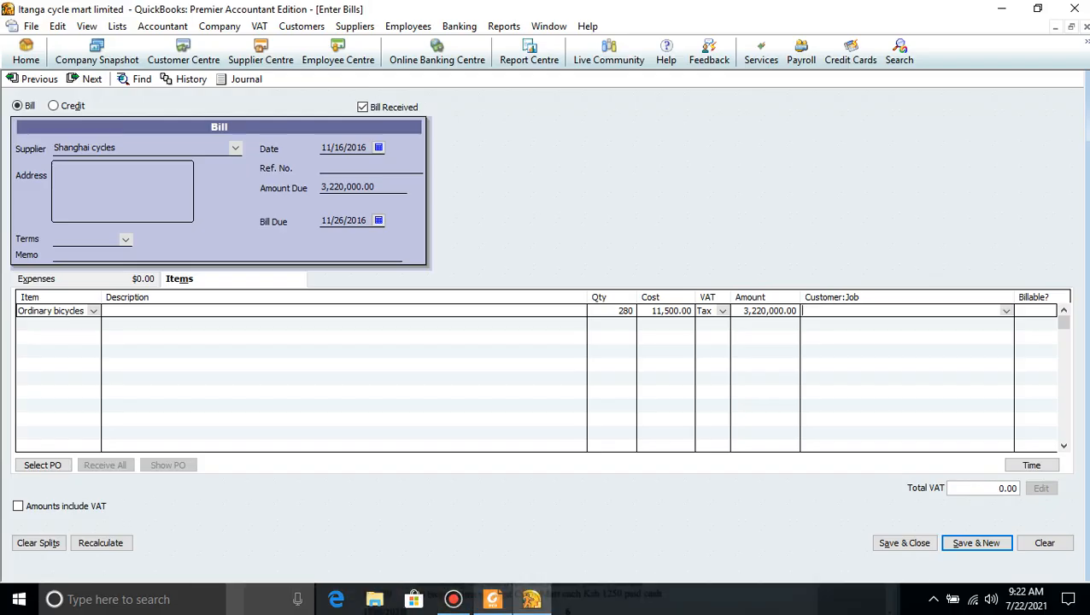
{"action": "left_click", "coordinate": [492, 599]}
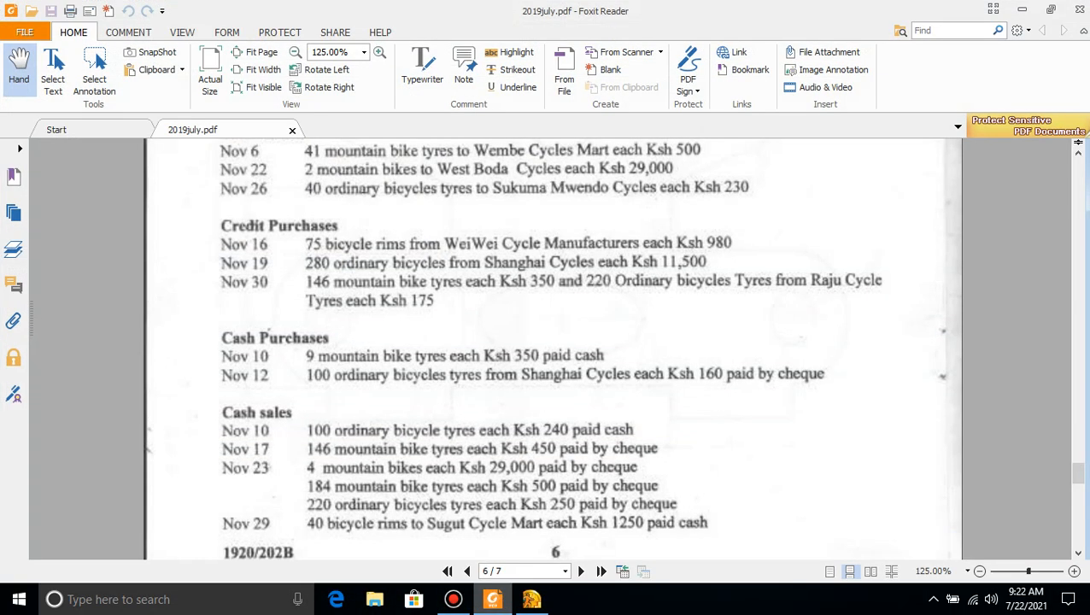
{"action": "left_click", "coordinate": [492, 599]}
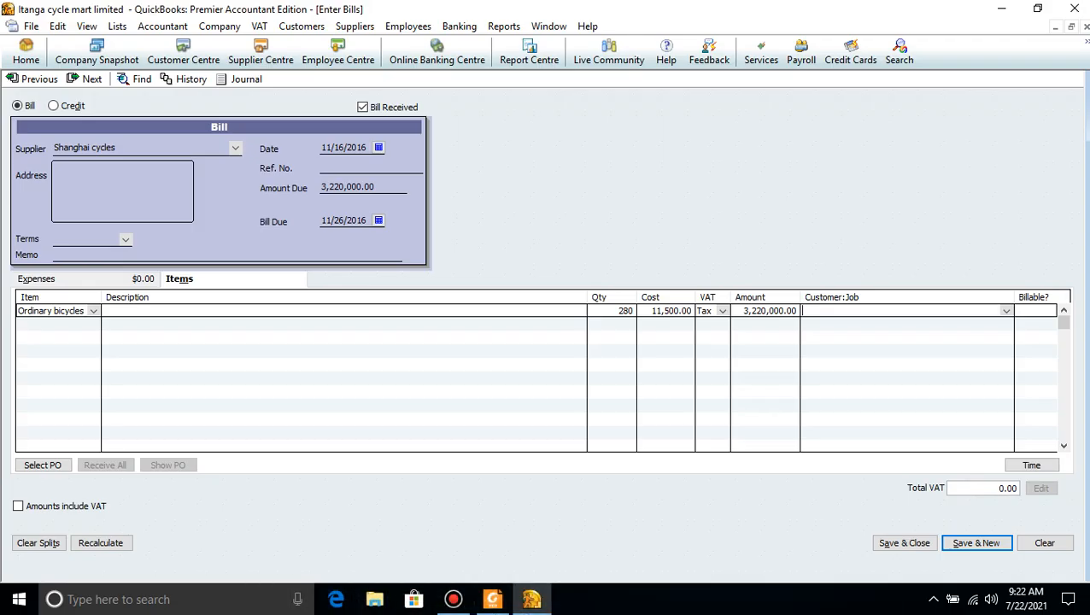
{"action": "left_click", "coordinate": [345, 148]}
{"action": "key", "text": "BackSpace"}
{"action": "type", "text": "9"}
{"action": "left_click", "coordinate": [904, 543]}
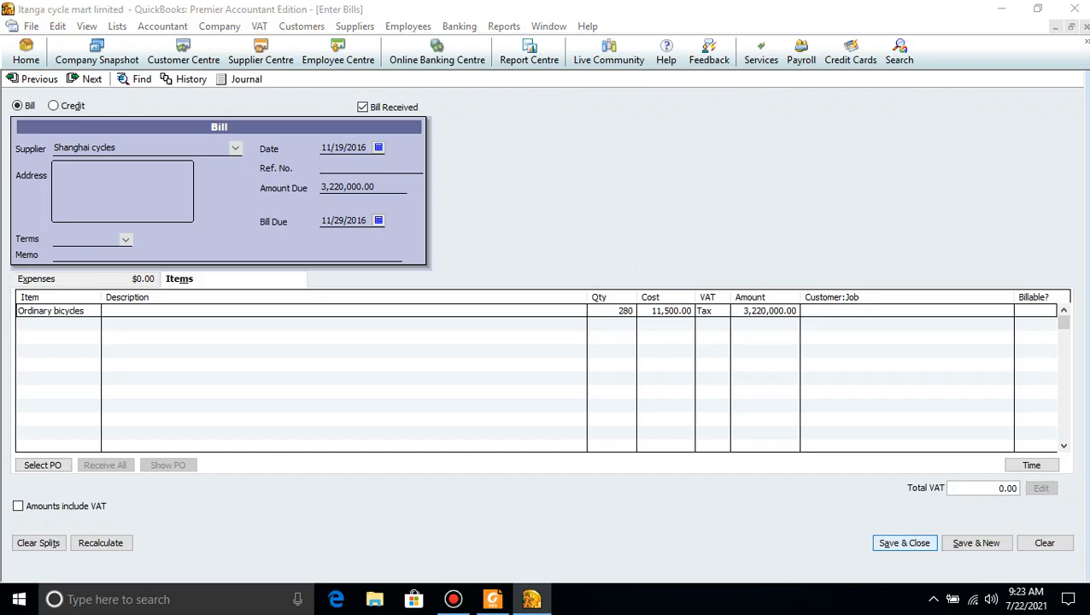
{"action": "key", "text": "Return"}
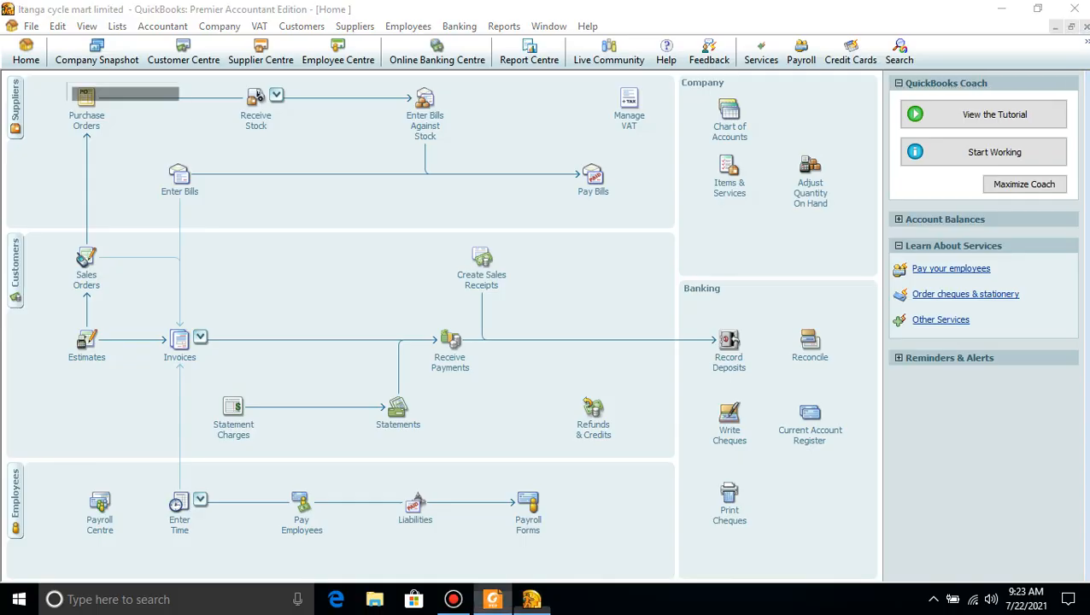
Check the remaining credit purchase in the PDF and start a new bill for the supplier Raju cycle tyres
{"action": "key", "text": "alt+Tab"}
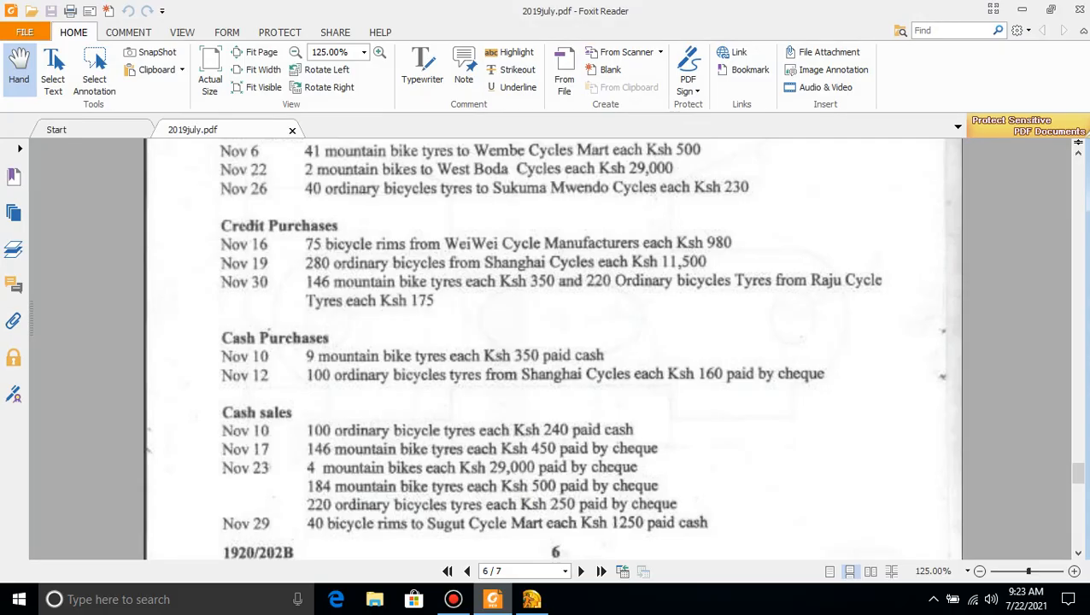
{"action": "key", "text": "alt+Tab"}
{"action": "left_click", "coordinate": [179, 176]}
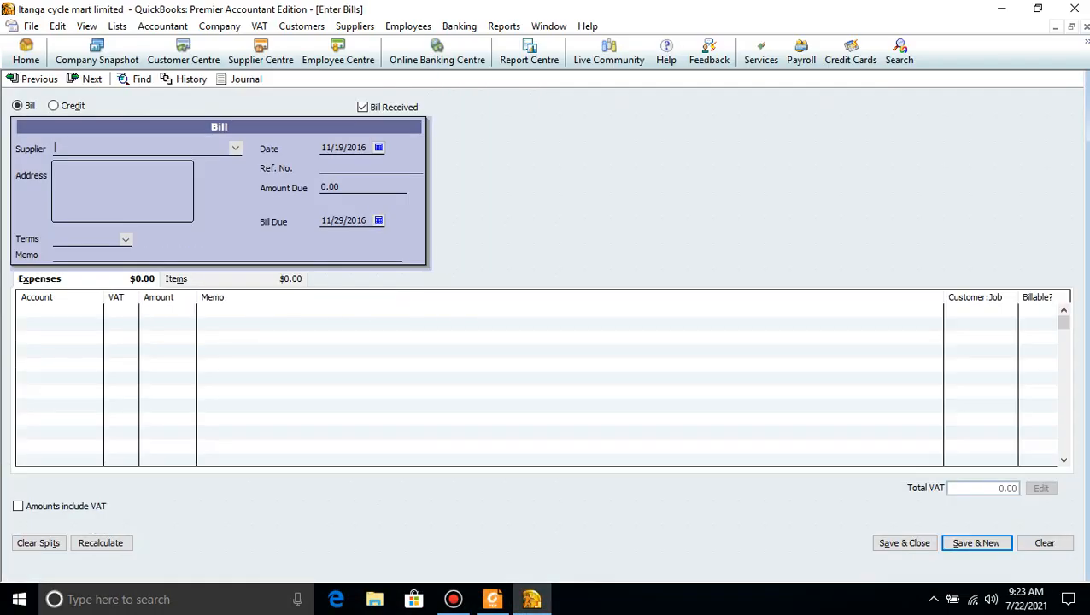
{"action": "left_click", "coordinate": [235, 149]}
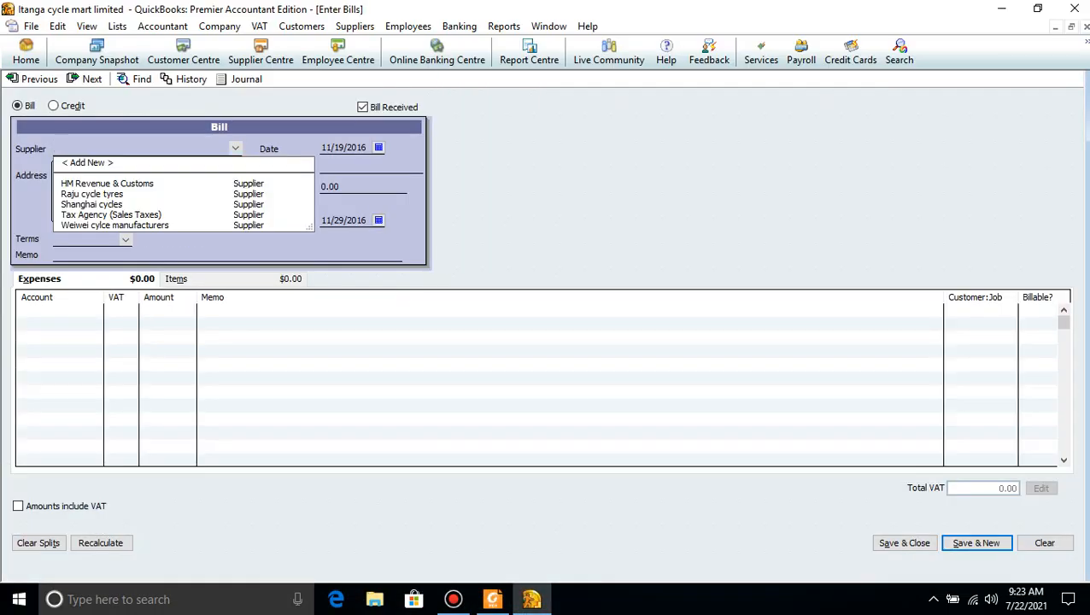
{"action": "left_click", "coordinate": [92, 194]}
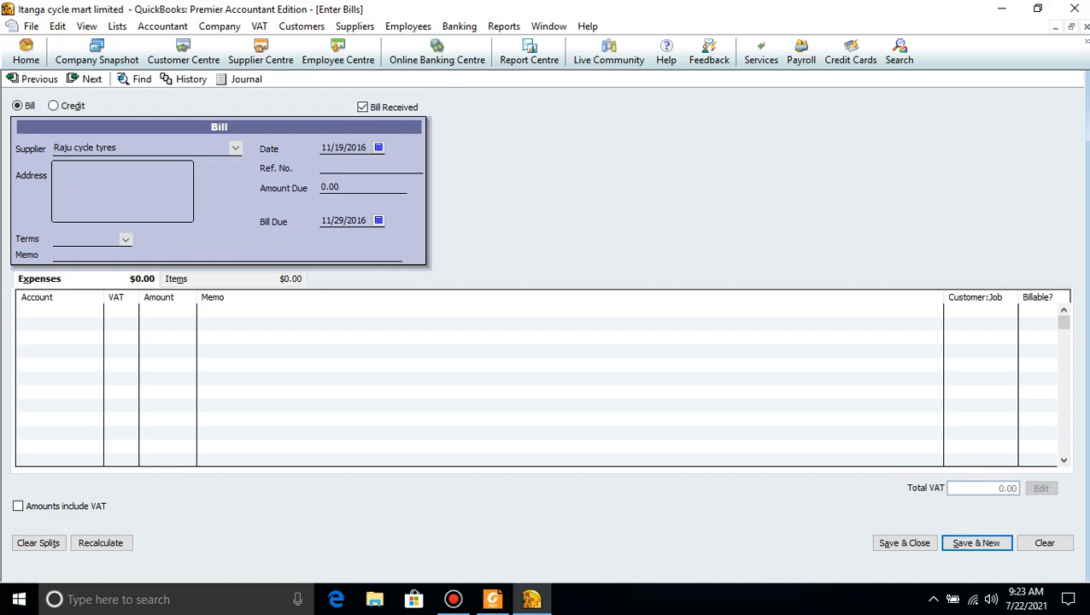
Add Mountain bikes tyres as the first item line of the Raju cycle tyres bill
{"action": "left_click", "coordinate": [177, 279]}
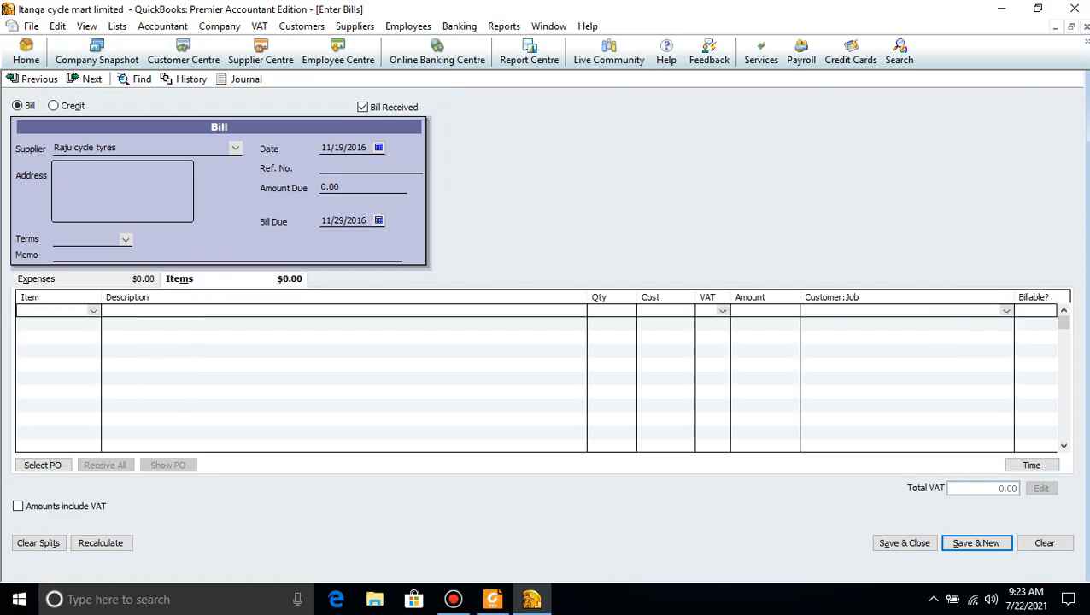
{"action": "key", "text": "alt+Tab"}
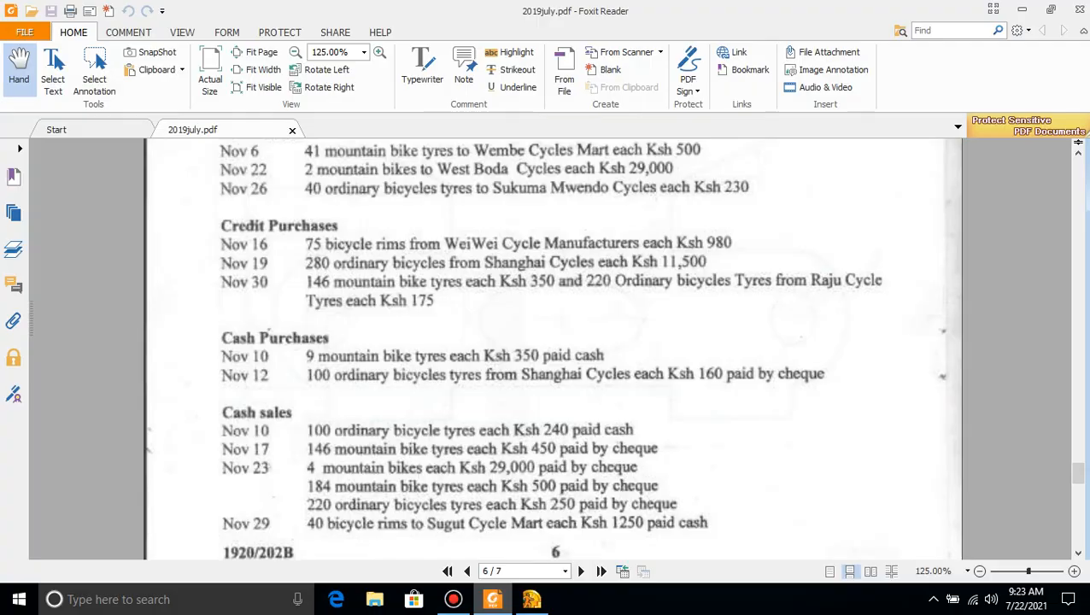
{"action": "left_click", "coordinate": [493, 600]}
{"action": "left_click", "coordinate": [94, 311]}
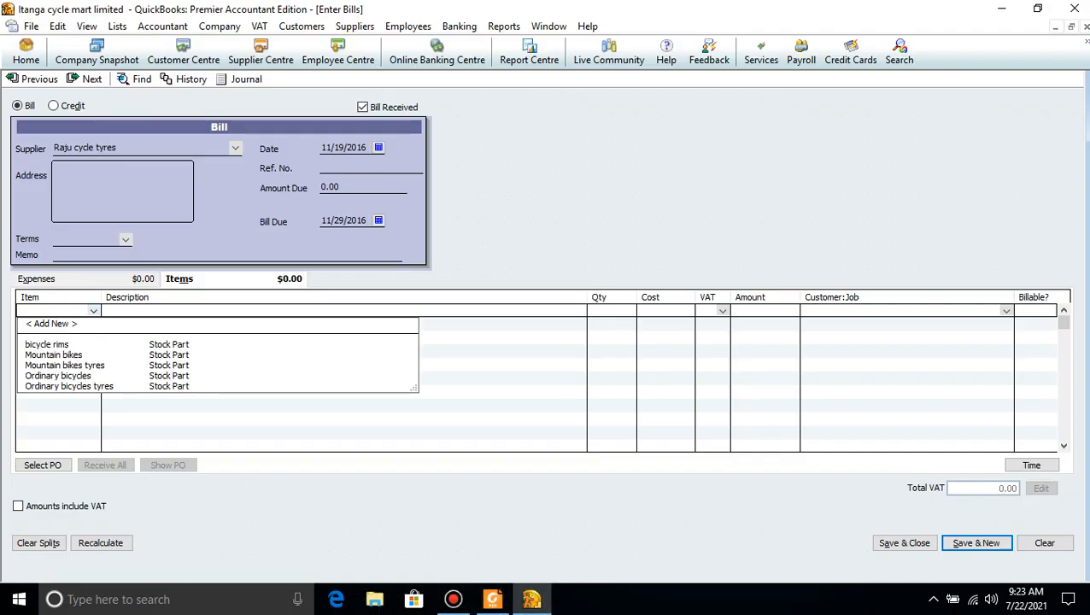
{"action": "left_click", "coordinate": [65, 365]}
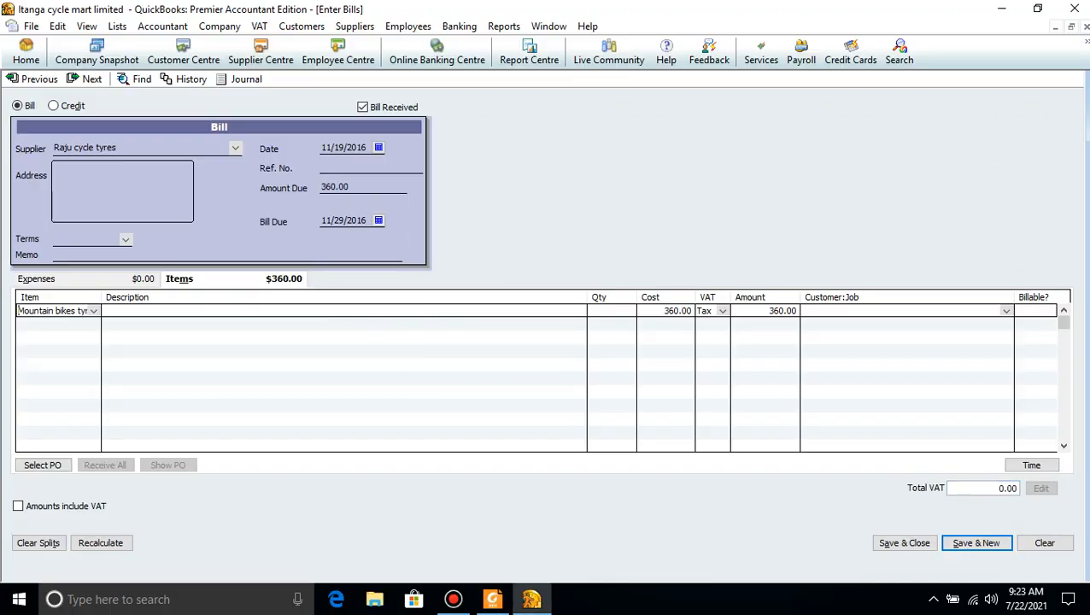
Add Ordinary bicycles tyres as the second item line of the bill, following the purchase list in the PDF
{"action": "left_click", "coordinate": [493, 600]}
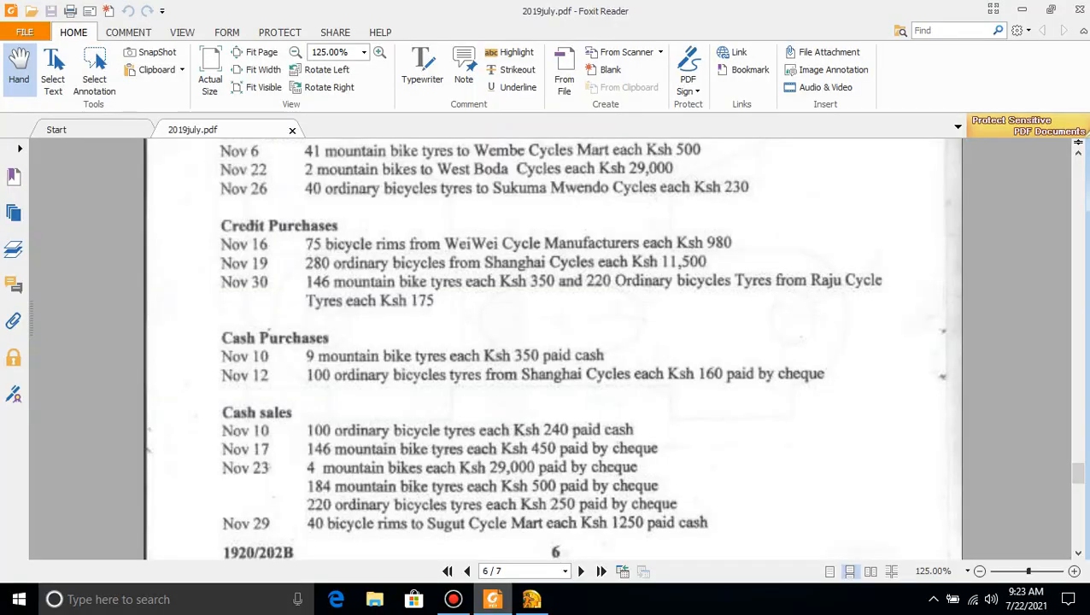
{"action": "left_click", "coordinate": [493, 600]}
{"action": "left_click", "coordinate": [93, 324]}
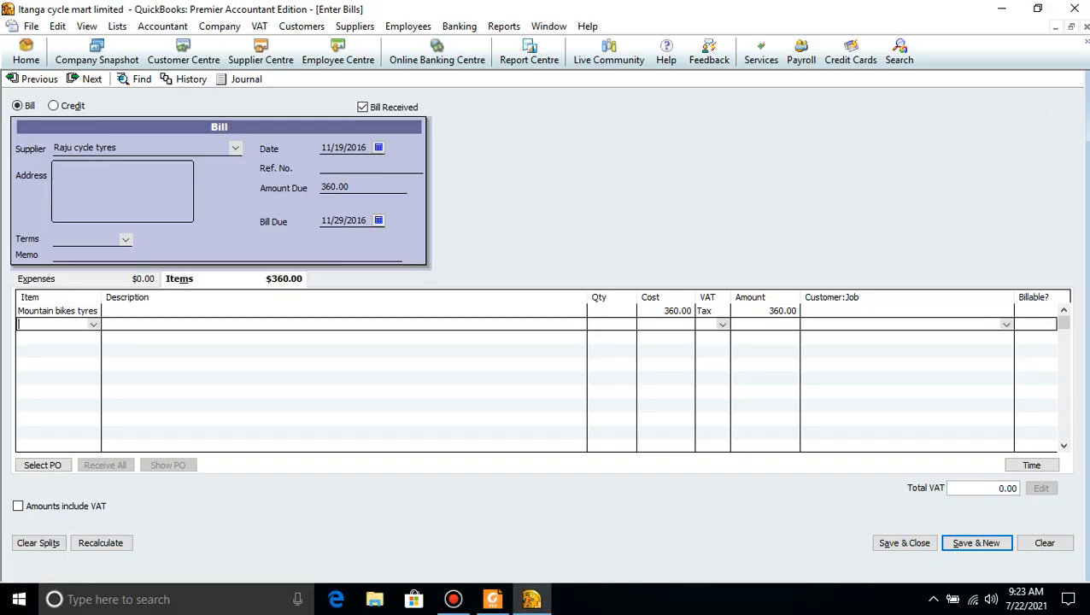
{"action": "left_click", "coordinate": [93, 325]}
{"action": "left_click", "coordinate": [69, 400]}
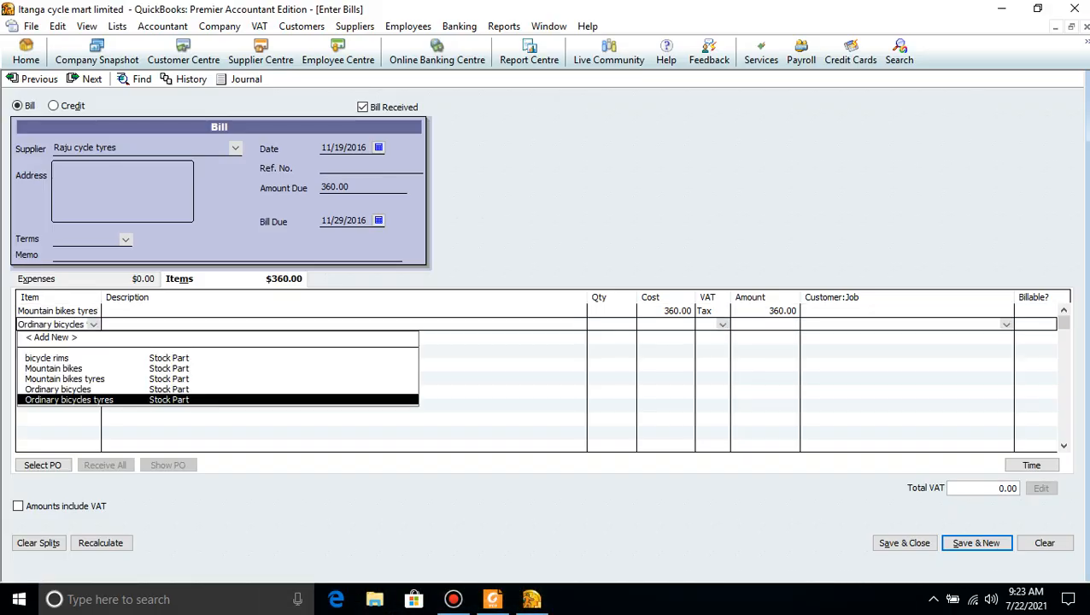
{"action": "left_click", "coordinate": [493, 600]}
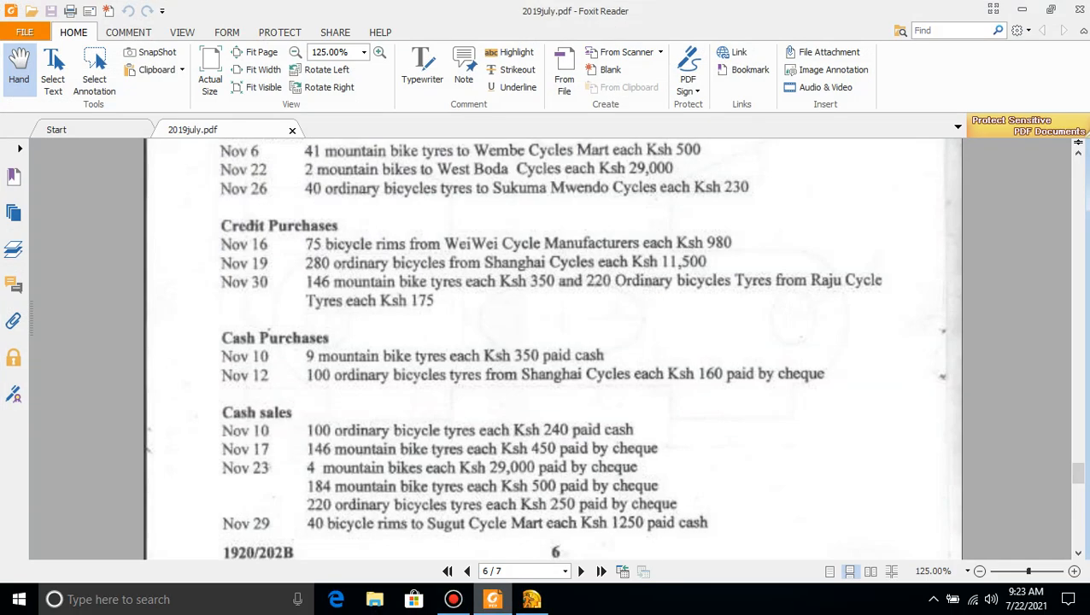
{"action": "left_click", "coordinate": [492, 600]}
{"action": "left_click", "coordinate": [613, 325]}
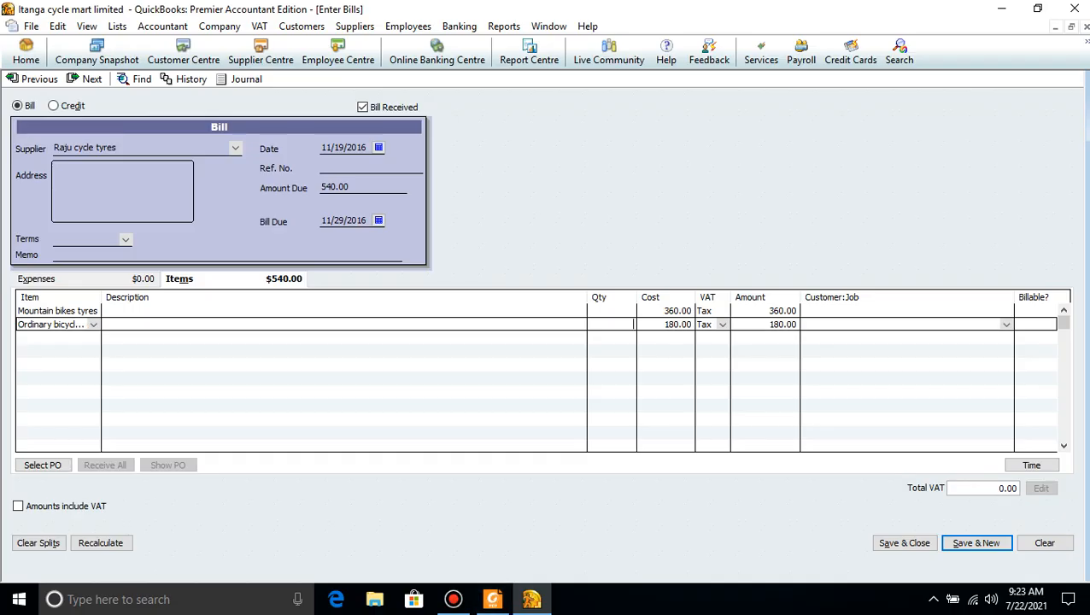
{"action": "type", "text": "146"}
{"action": "left_click", "coordinate": [493, 599]}
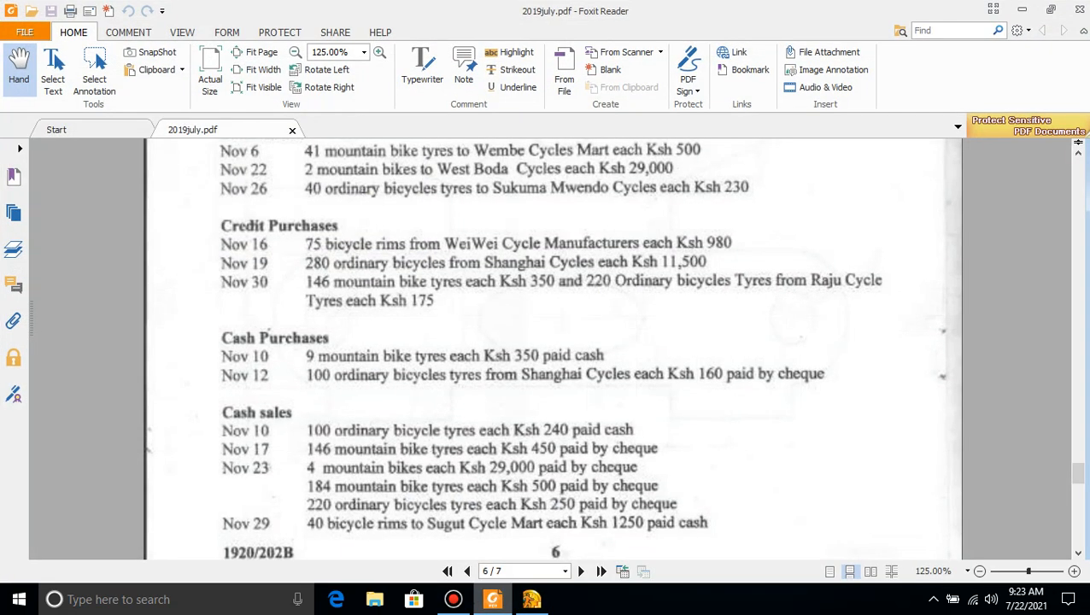
{"action": "key", "text": "alt+Tab"}
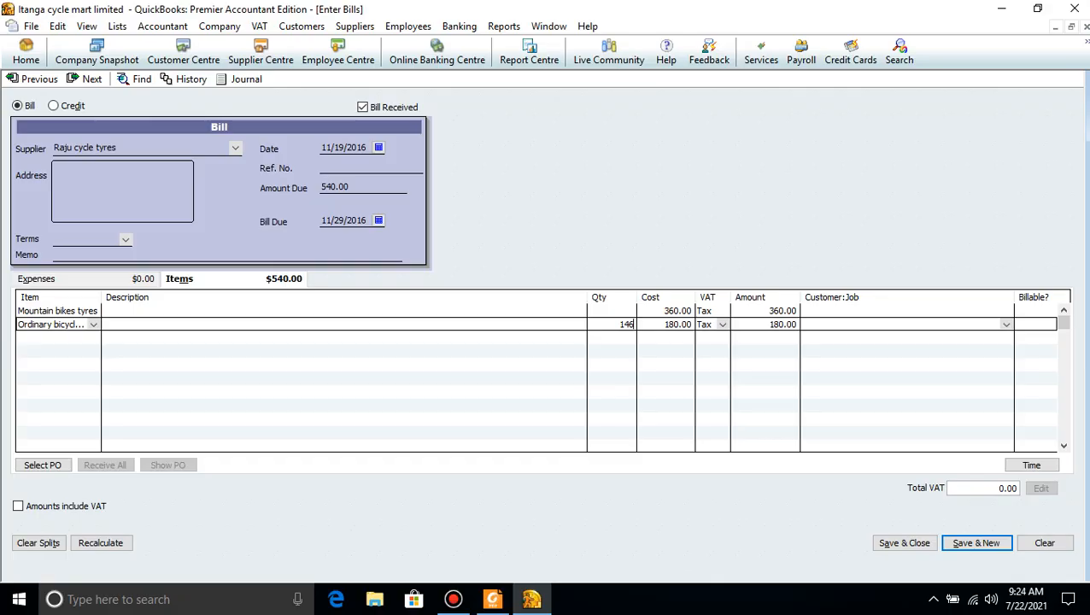
{"action": "key", "text": "BackSpace"}
{"action": "key", "text": "BackSpace"}
Set the Mountain bikes tyres line to quantity 146 and cost 350, and decline updating the item's stored cost
{"action": "key", "text": "Up"}
{"action": "type", "text": "146"}
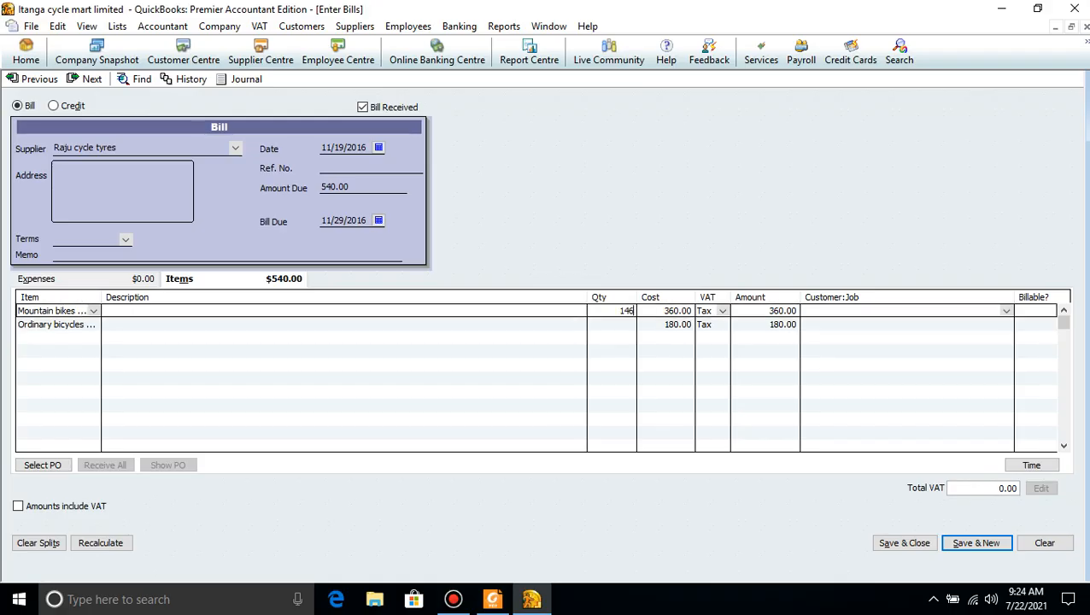
{"action": "key", "text": "Tab"}
{"action": "type", "text": "3"}
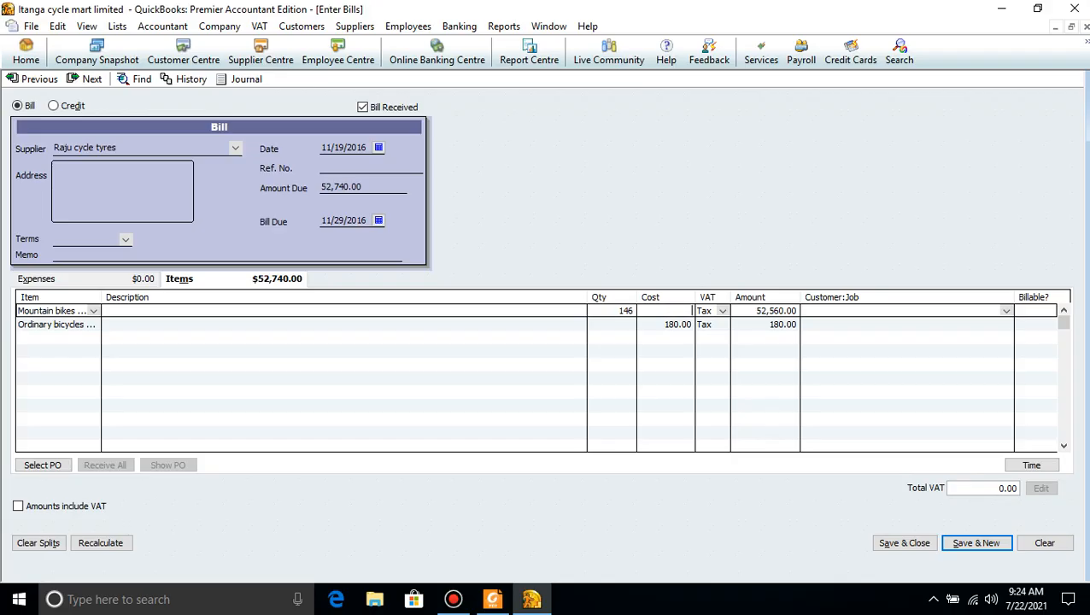
{"action": "type", "text": "50"}
{"action": "left_click", "coordinate": [531, 600]}
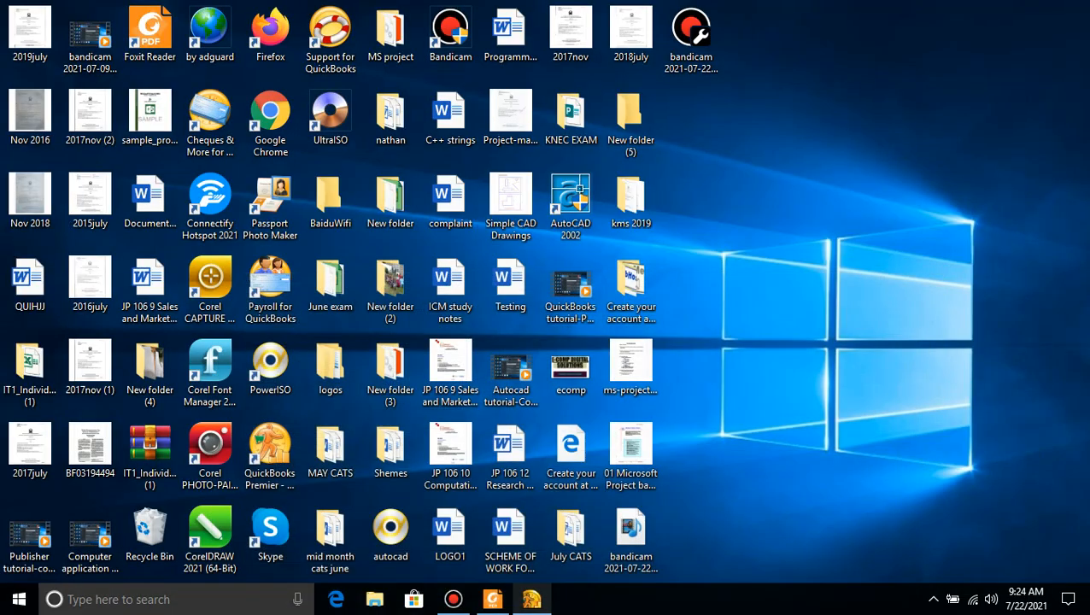
{"action": "left_click", "coordinate": [493, 599]}
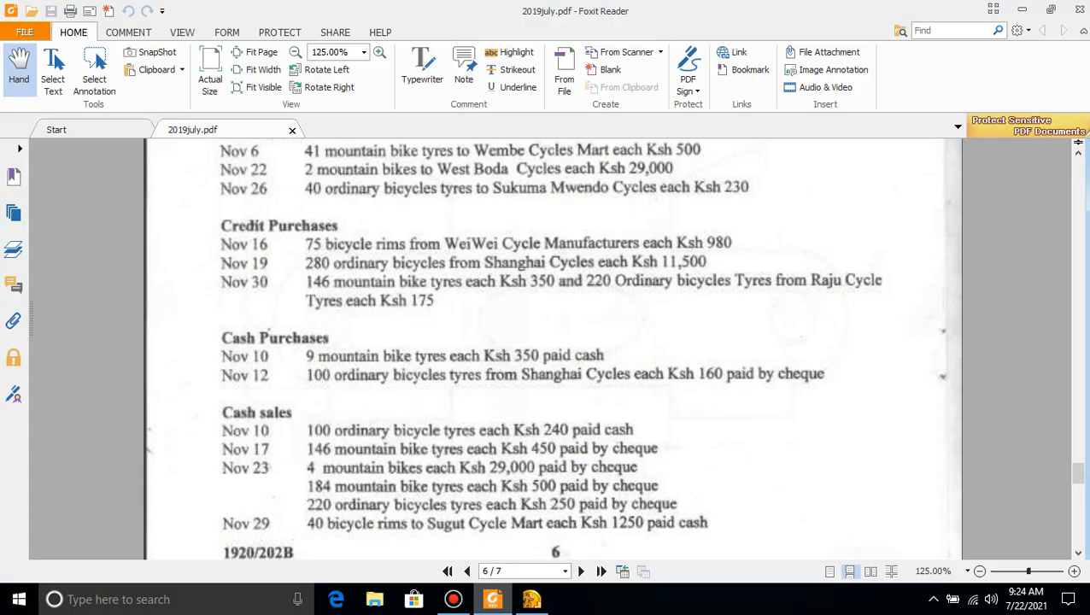
{"action": "key", "text": "super+d"}
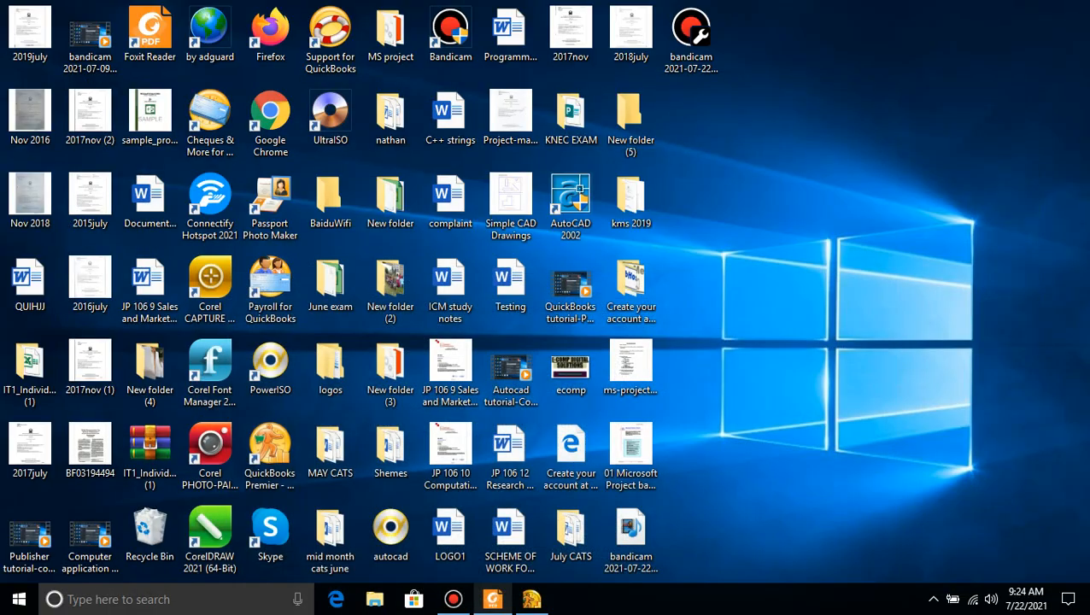
{"action": "left_click", "coordinate": [493, 599]}
{"action": "left_click", "coordinate": [531, 599]}
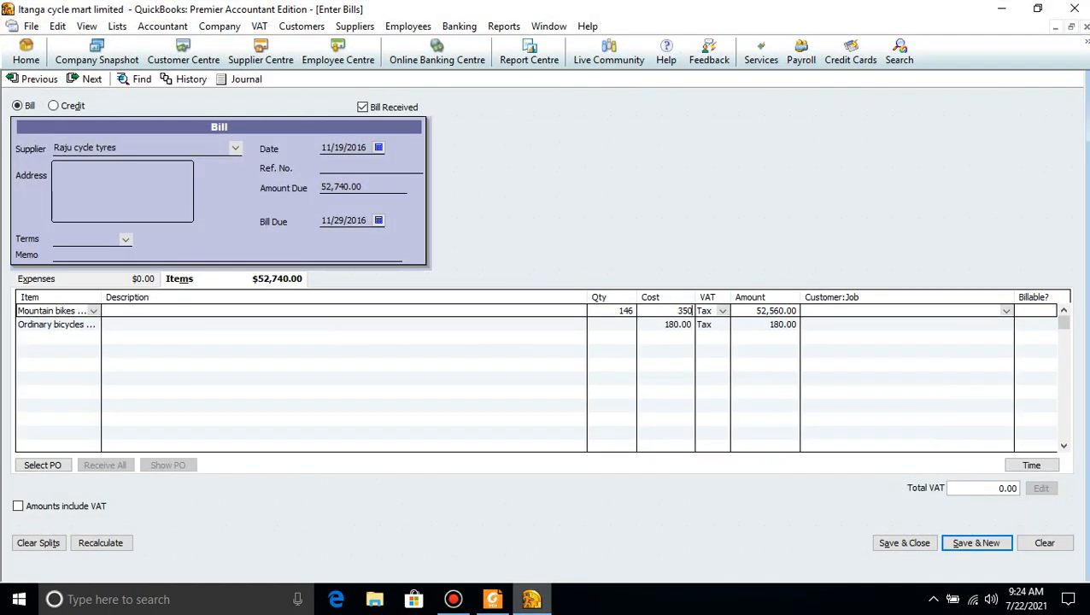
{"action": "key", "text": "Tab"}
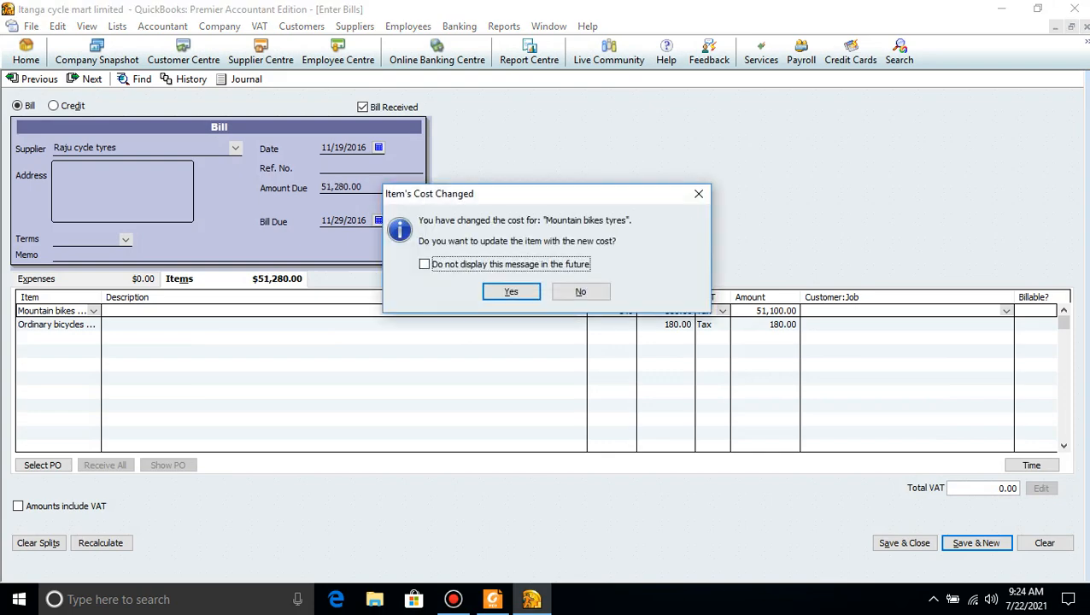
{"action": "left_click", "coordinate": [581, 292]}
Set the Ordinary bicycles tyres line to quantity 220 and cost 175, checking the price against the PDF
{"action": "type", "text": "220"}
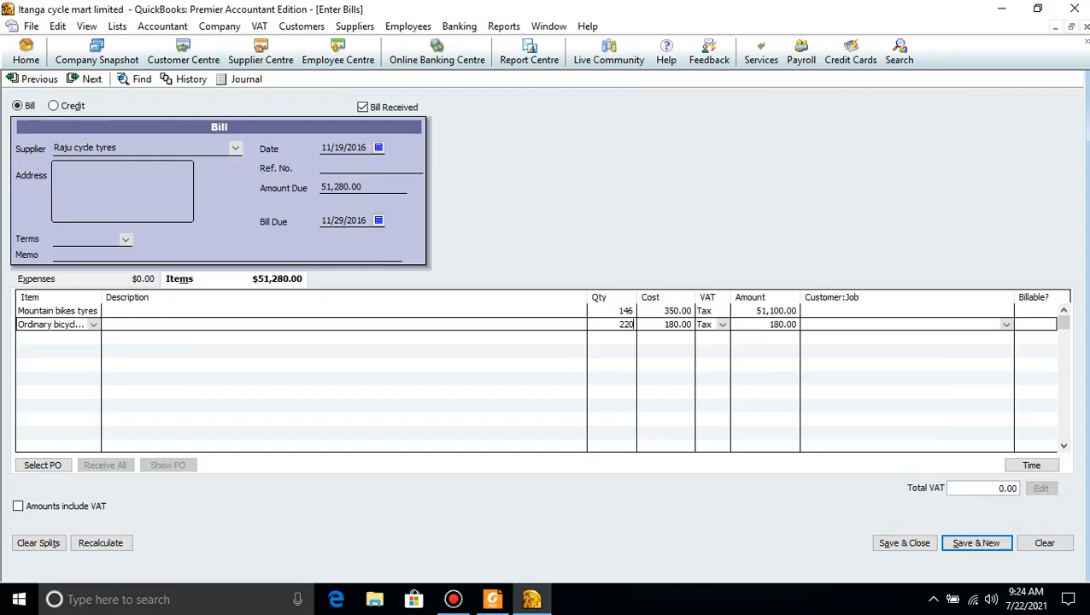
{"action": "key", "text": "Tab"}
{"action": "key", "text": "BackSpace"}
{"action": "key", "text": "BackSpace"}
{"action": "key", "text": "BackSpace"}
{"action": "key", "text": "BackSpace"}
{"action": "key", "text": "BackSpace"}
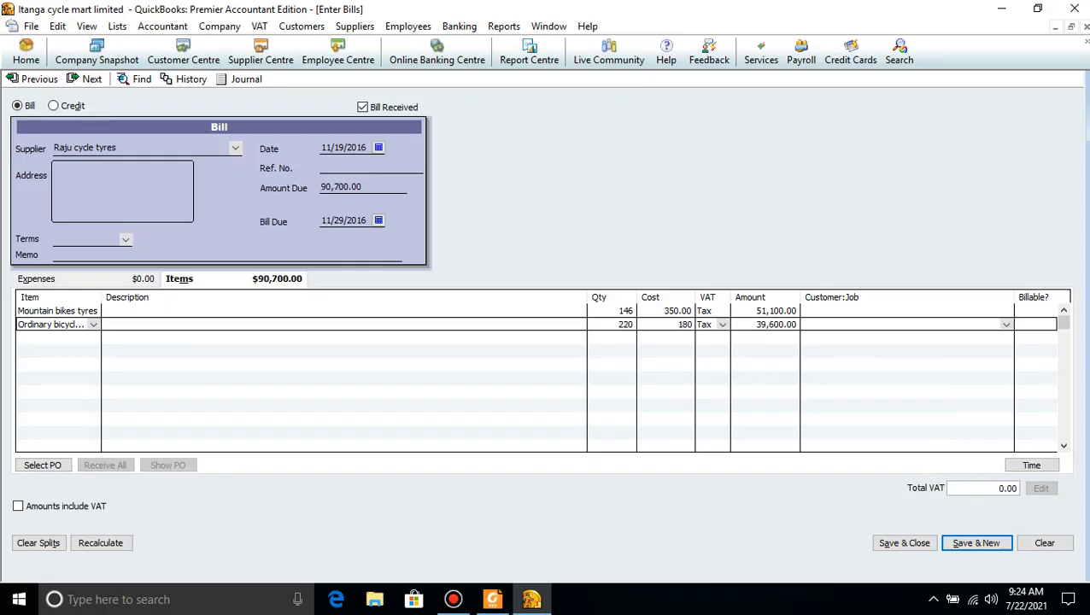
{"action": "type", "text": "17"}
{"action": "key", "text": "BackSpace"}
{"action": "type", "text": "75"}
{"action": "left_click", "coordinate": [492, 599]}
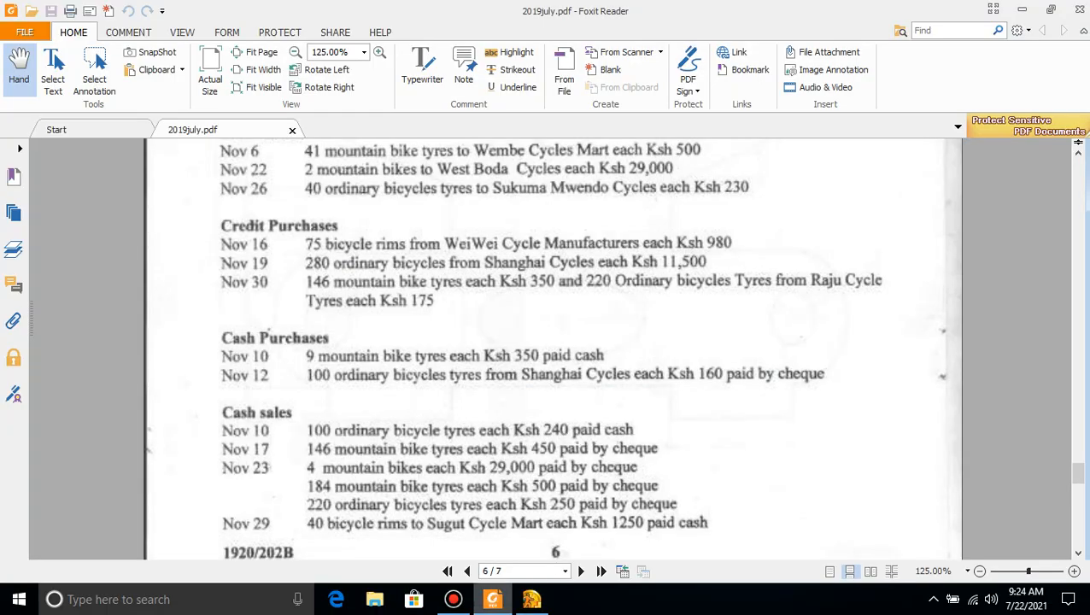
{"action": "key", "text": "alt+Tab"}
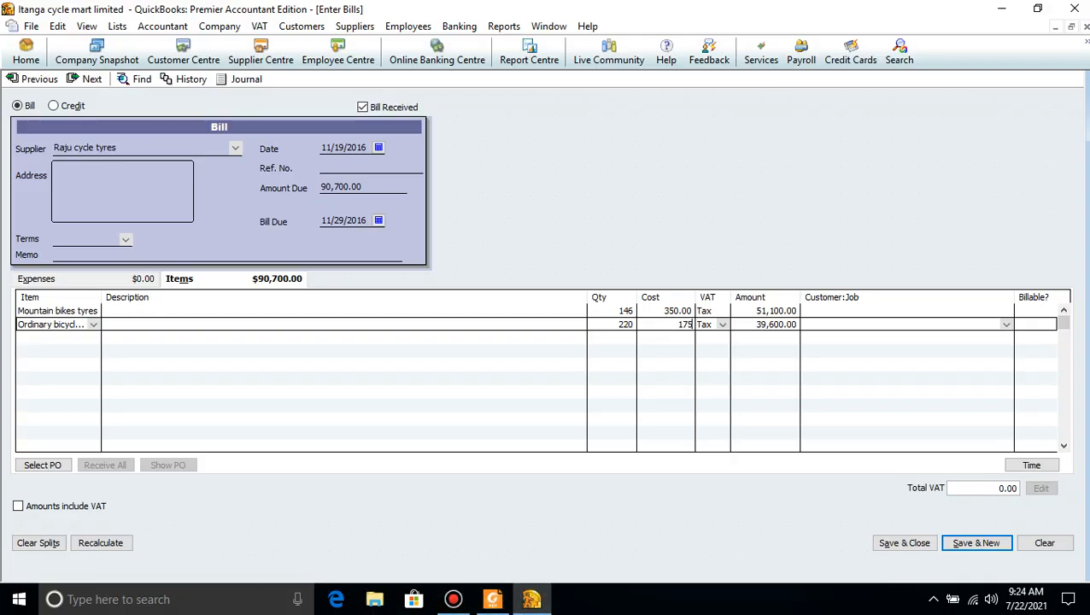
{"action": "key", "text": "Tab"}
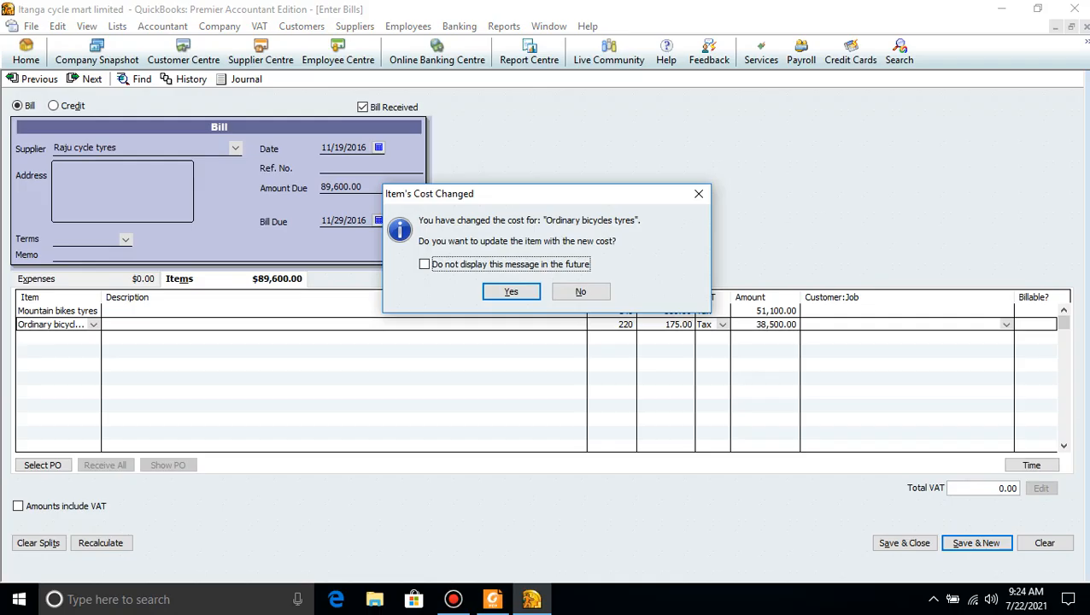
{"action": "key", "text": "Return"}
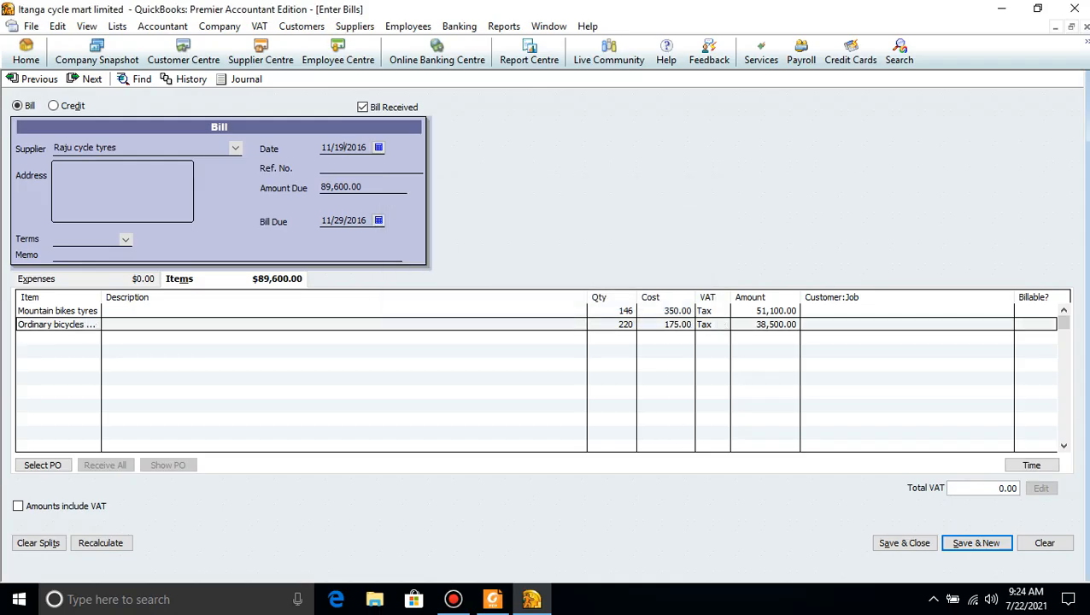
Set the Raju cycle tyres bill's date to 11/30/2016 and save and close it, accepting the back-dated transaction
{"action": "key", "text": "BackSpace"}
{"action": "type", "text": "30"}
{"action": "left_click", "coordinate": [54, 339]}
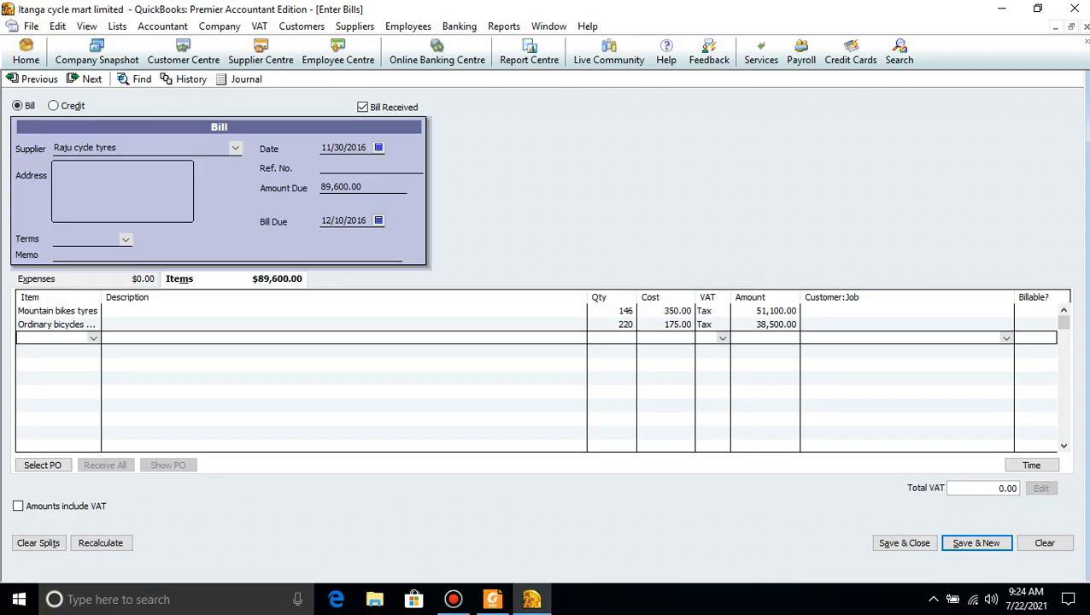
{"action": "key", "text": "alt+a"}
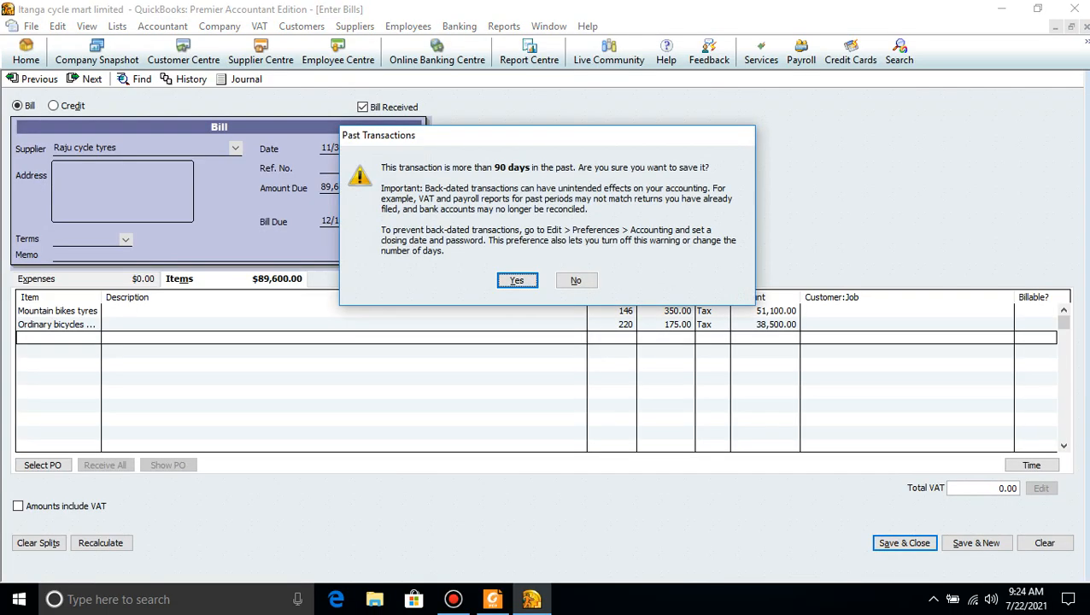
{"action": "key", "text": "Return"}
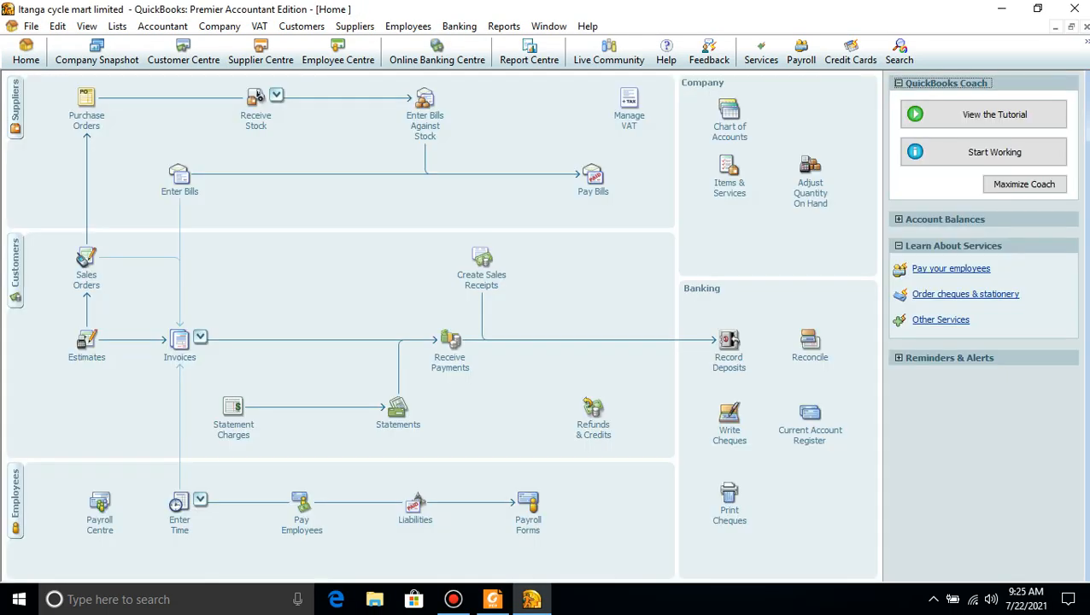
Examine the remaining November transactions in the exam PDF, from cash purchases and cash sales to payments and receipts
{"action": "key", "text": "alt+Tab"}
{"action": "scroll", "coordinate": [553, 347], "scroll_direction": "down", "scroll_amount": 2}
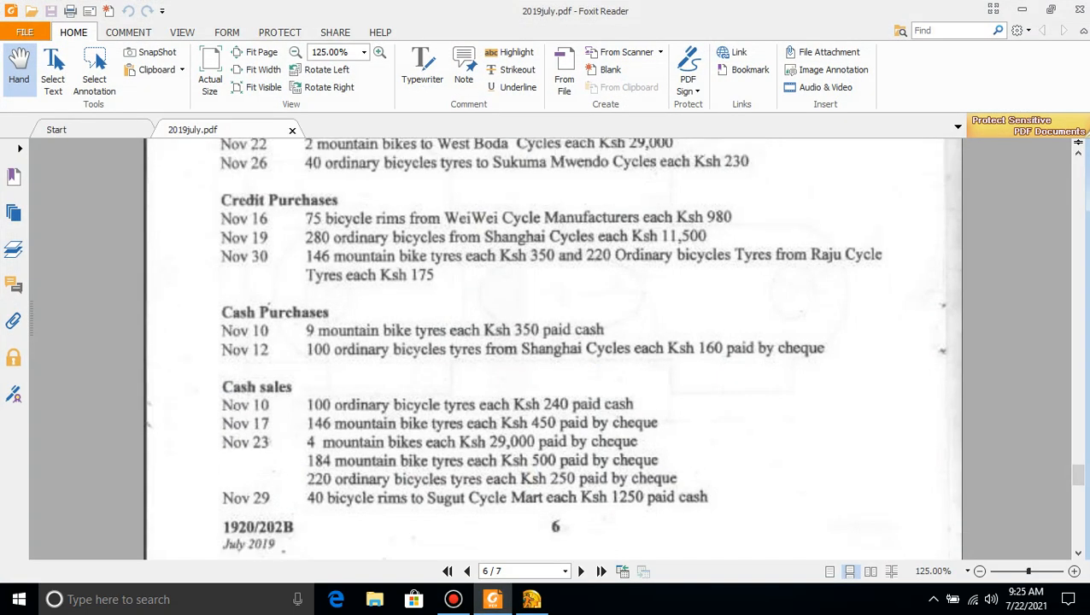
{"action": "scroll", "coordinate": [553, 348], "scroll_direction": "down", "scroll_amount": 6}
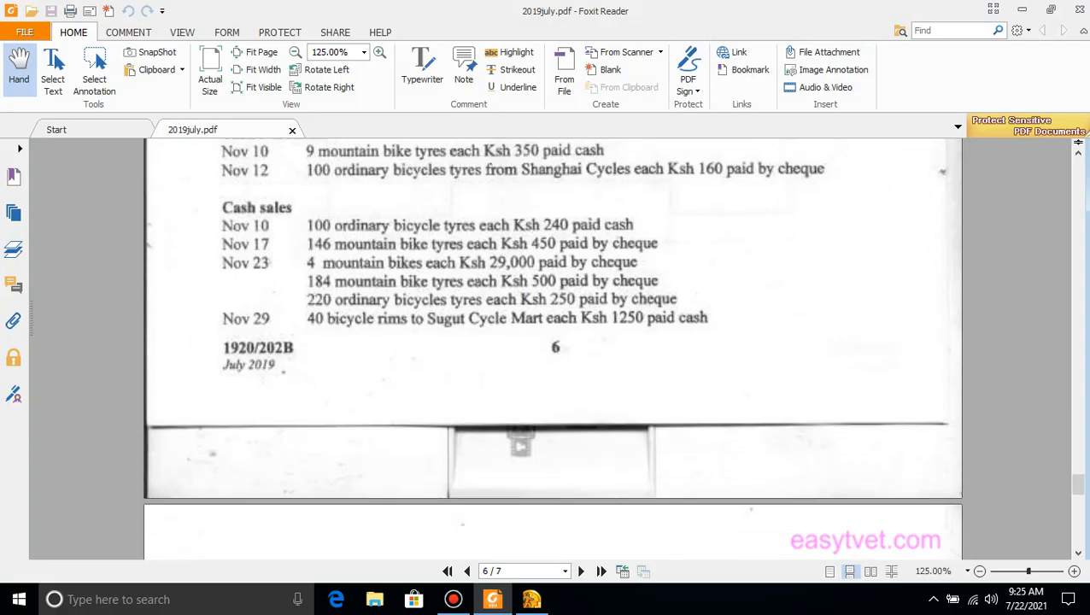
{"action": "scroll", "coordinate": [552, 348], "scroll_direction": "down", "scroll_amount": 5}
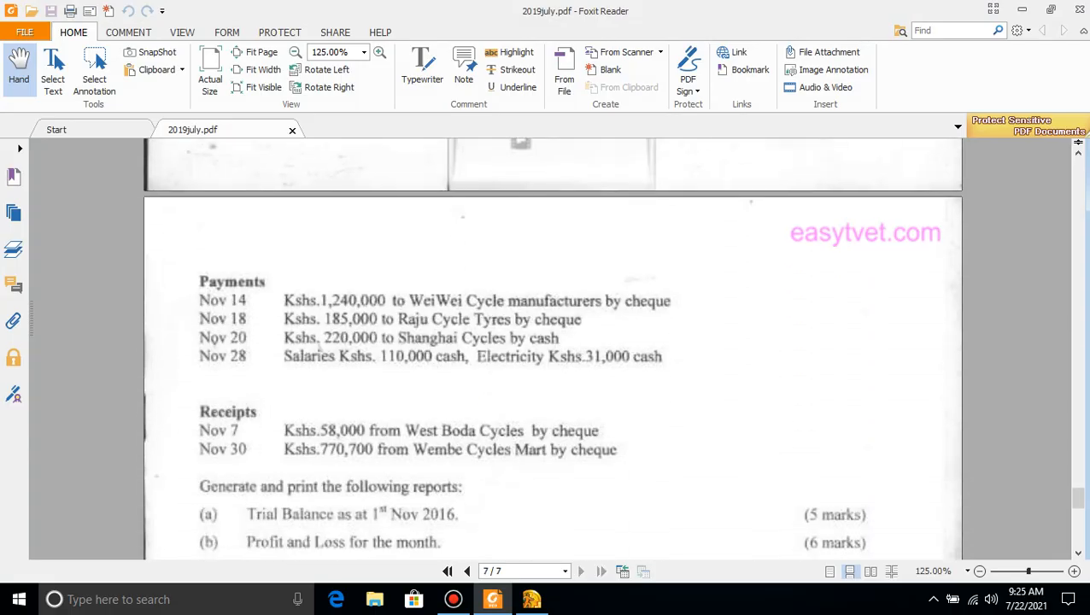
{"action": "scroll", "coordinate": [552, 348], "scroll_direction": "up", "scroll_amount": 18}
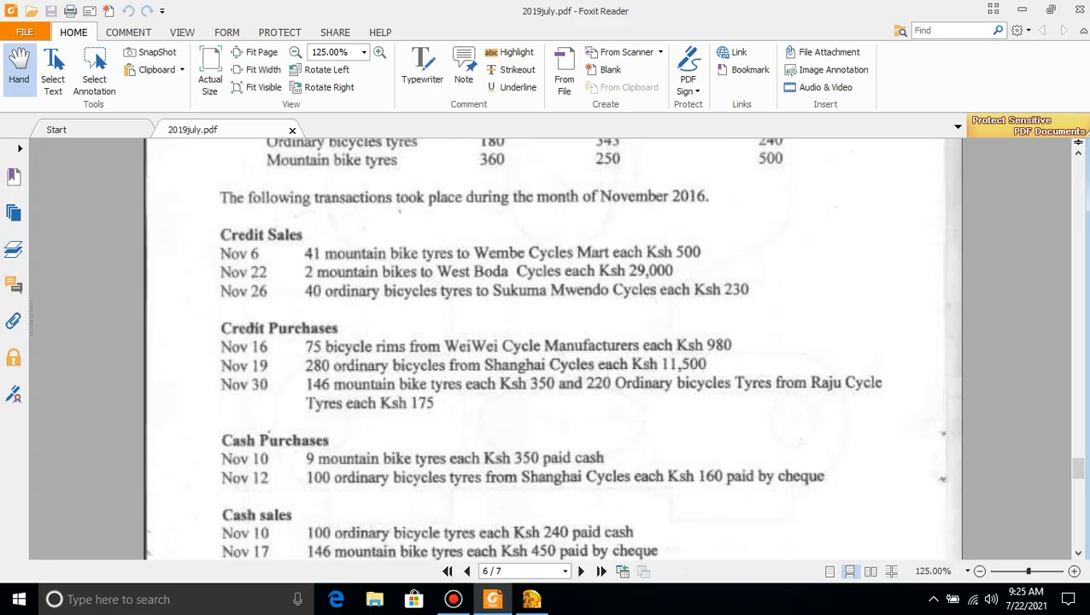
{"action": "scroll", "coordinate": [553, 348], "scroll_direction": "up", "scroll_amount": 1}
{"action": "scroll", "coordinate": [553, 347], "scroll_direction": "down", "scroll_amount": 4}
{"action": "scroll", "coordinate": [553, 348], "scroll_direction": "down", "scroll_amount": 2}
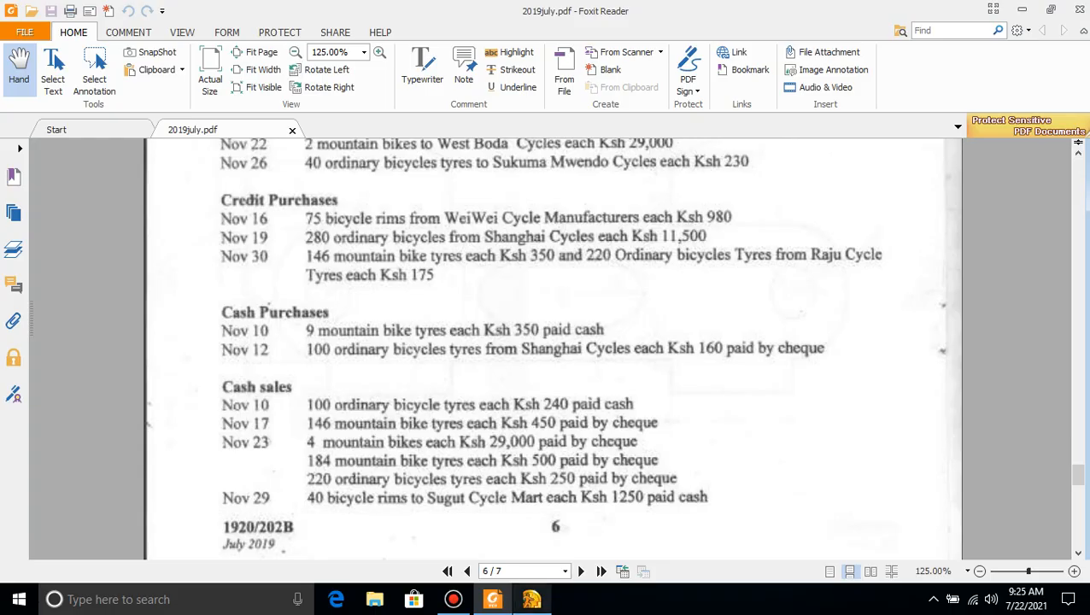
Start a new bill in QuickBooks for the Nov 10 cash purchase and add a Mountain bikes item line with quantity 9
{"action": "left_click", "coordinate": [532, 599]}
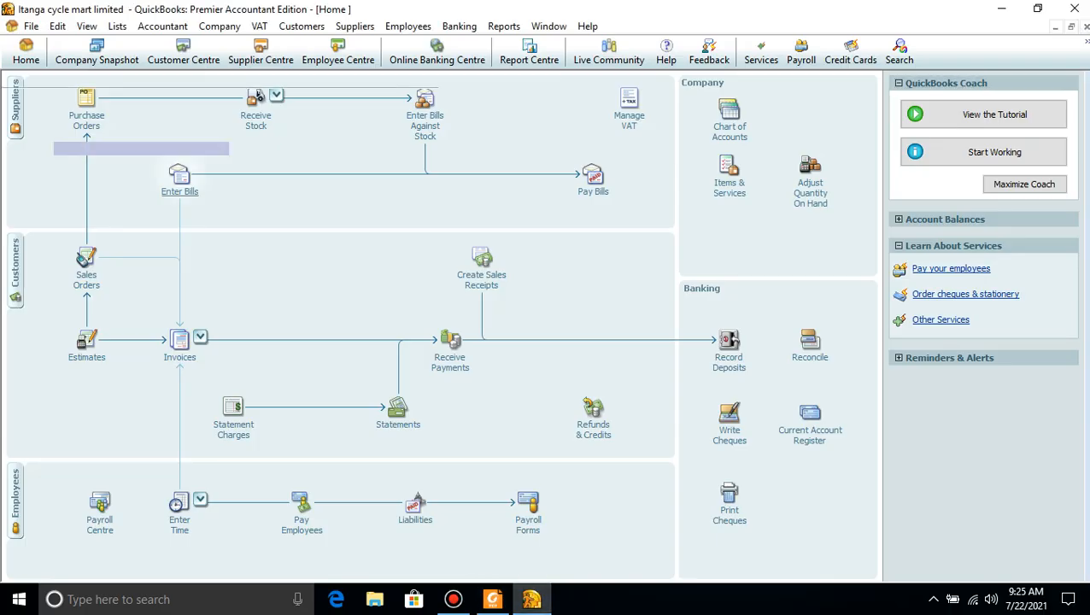
{"action": "left_click", "coordinate": [179, 175]}
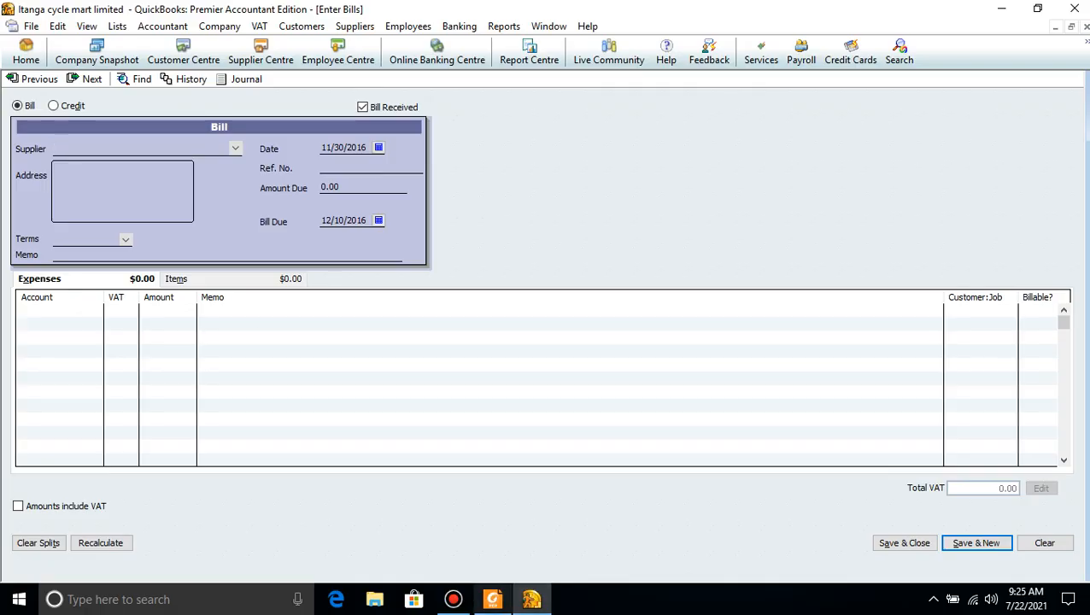
{"action": "left_click", "coordinate": [493, 599]}
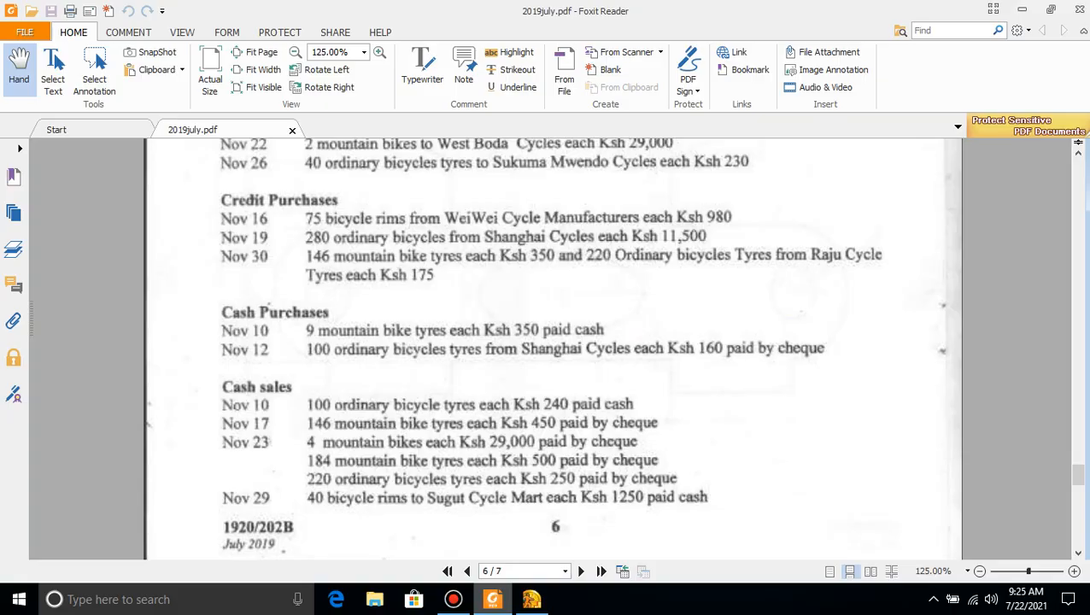
{"action": "left_click", "coordinate": [531, 598]}
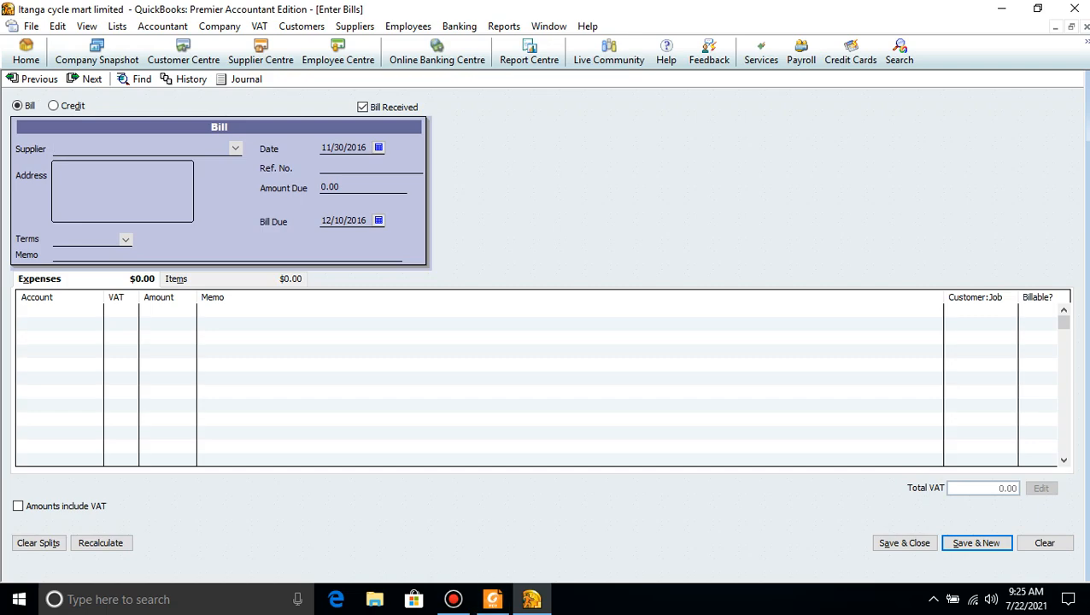
{"action": "left_click", "coordinate": [183, 280]}
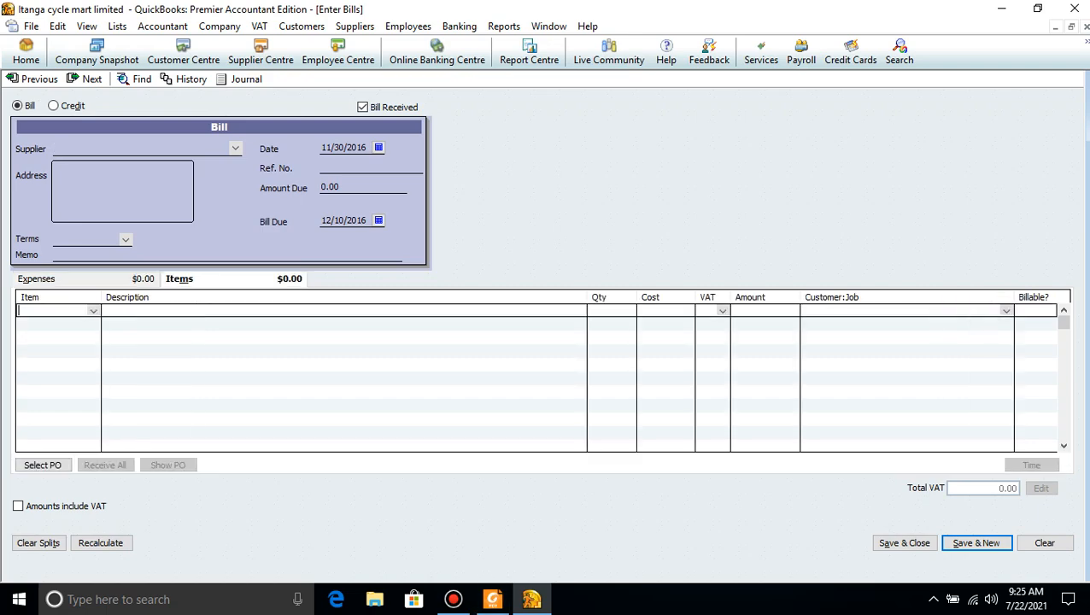
{"action": "left_click", "coordinate": [94, 311]}
{"action": "left_click", "coordinate": [54, 355]}
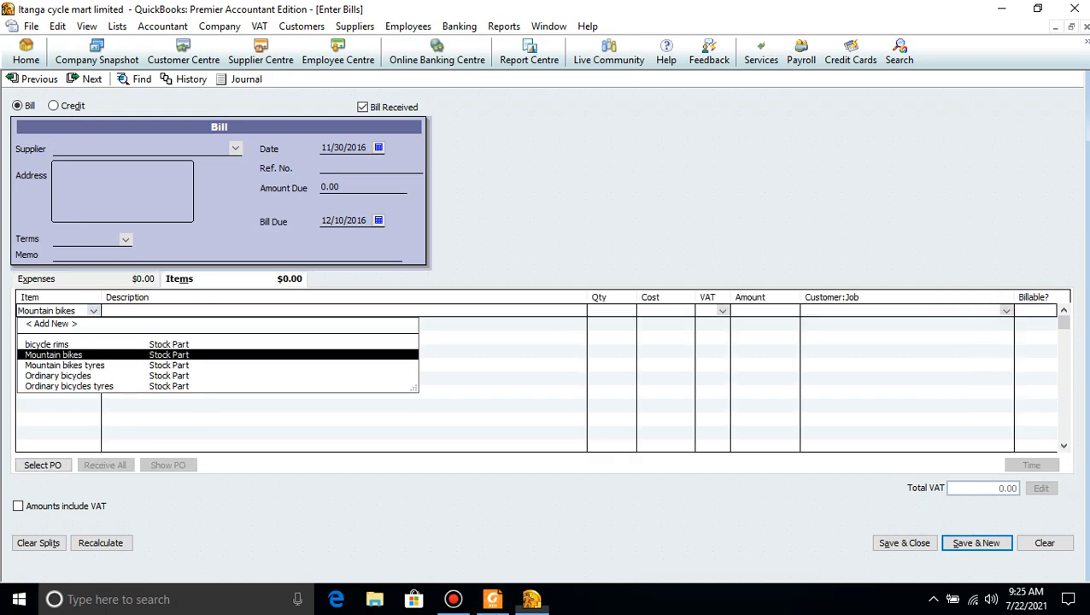
{"action": "left_click", "coordinate": [611, 311]}
{"action": "type", "text": "9"}
Recheck the cash purchase in the PDF and change the bill's item to Mountain bikes tyres
{"action": "left_click", "coordinate": [493, 600]}
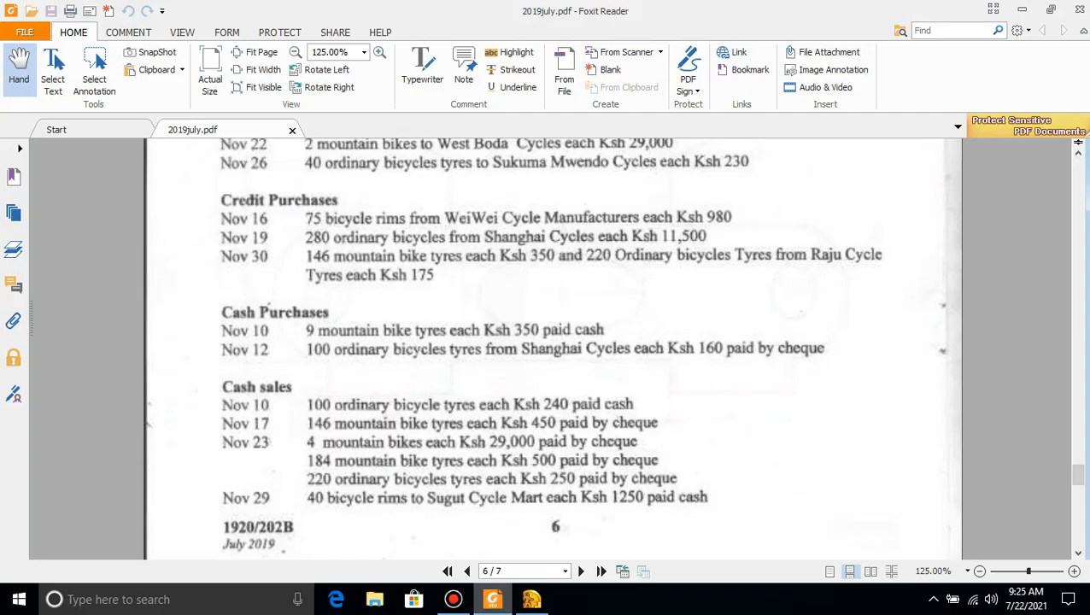
{"action": "left_click", "coordinate": [493, 600]}
{"action": "left_click", "coordinate": [93, 311]}
{"action": "left_click", "coordinate": [93, 311]}
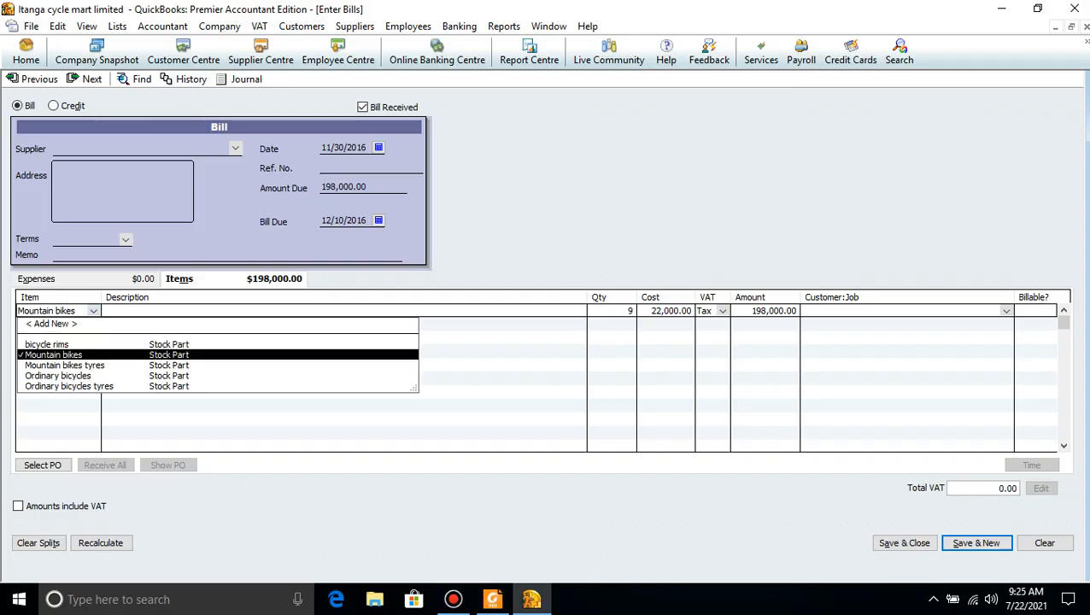
{"action": "left_click", "coordinate": [65, 366]}
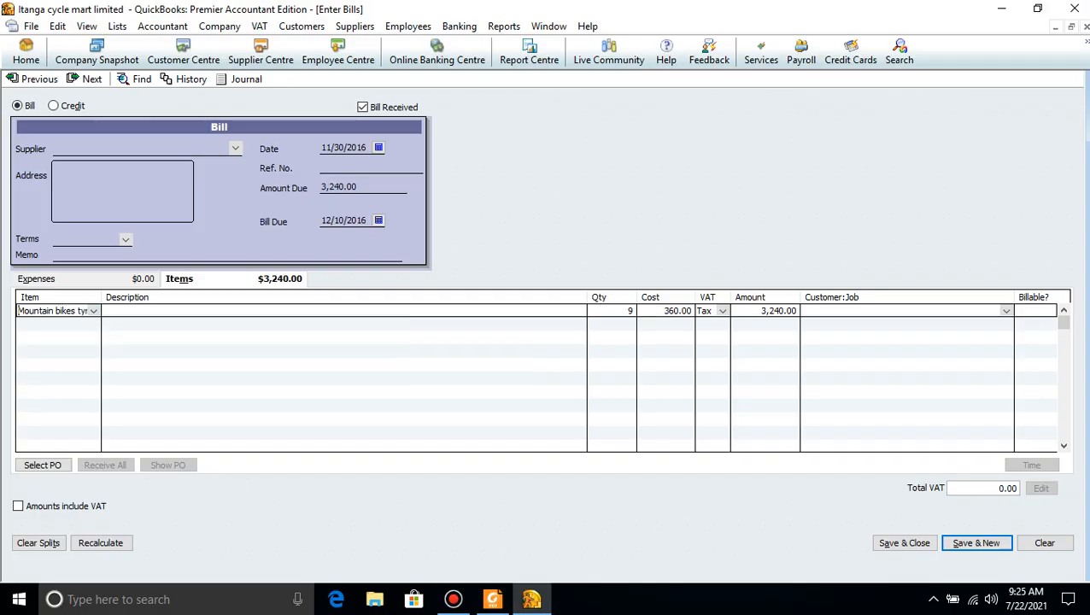
Set the Mountain bikes tyres line's cost to 350, following the cash purchase price in the PDF
{"action": "left_click", "coordinate": [493, 599]}
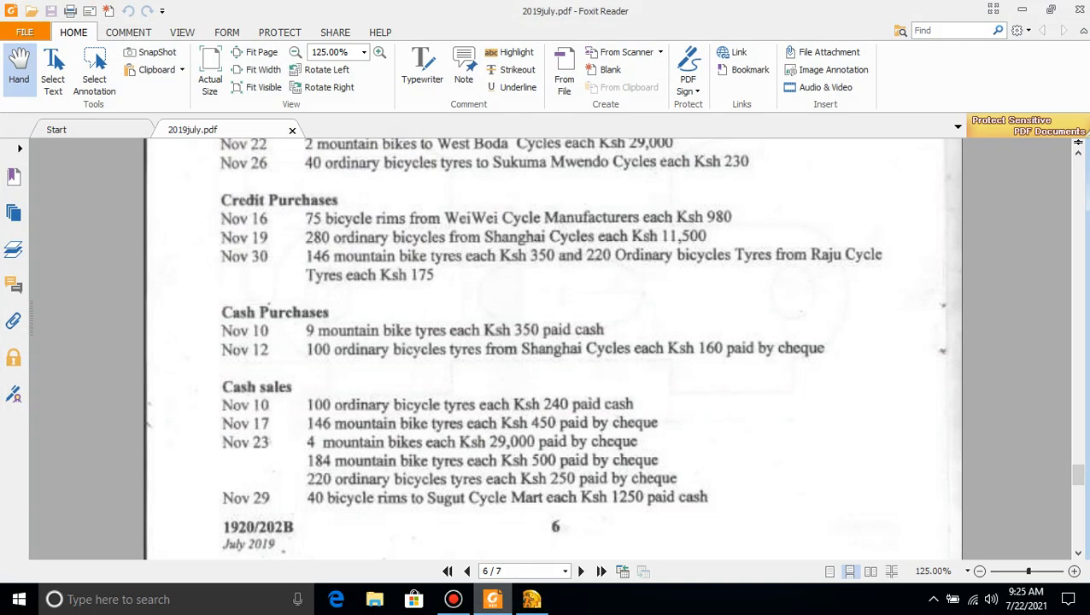
{"action": "left_click", "coordinate": [531, 600]}
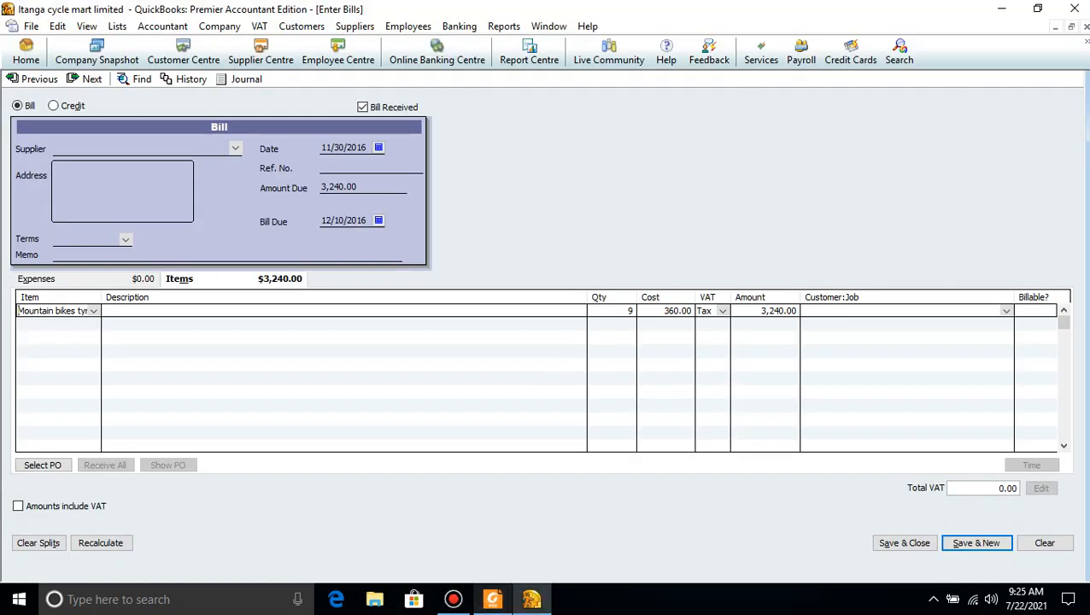
{"action": "double_click", "coordinate": [686, 311]}
{"action": "key", "text": "BackSpace"}
{"action": "key", "text": "BackSpace"}
{"action": "key", "text": "BackSpace"}
{"action": "key", "text": "BackSpace"}
{"action": "type", "text": "50"}
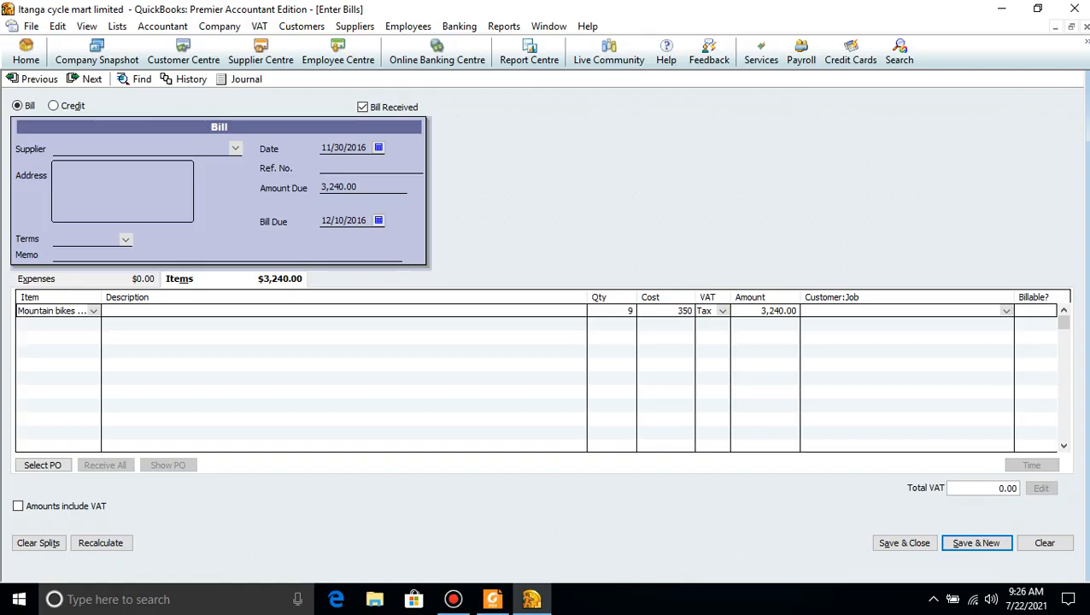
{"action": "key", "text": "Tab"}
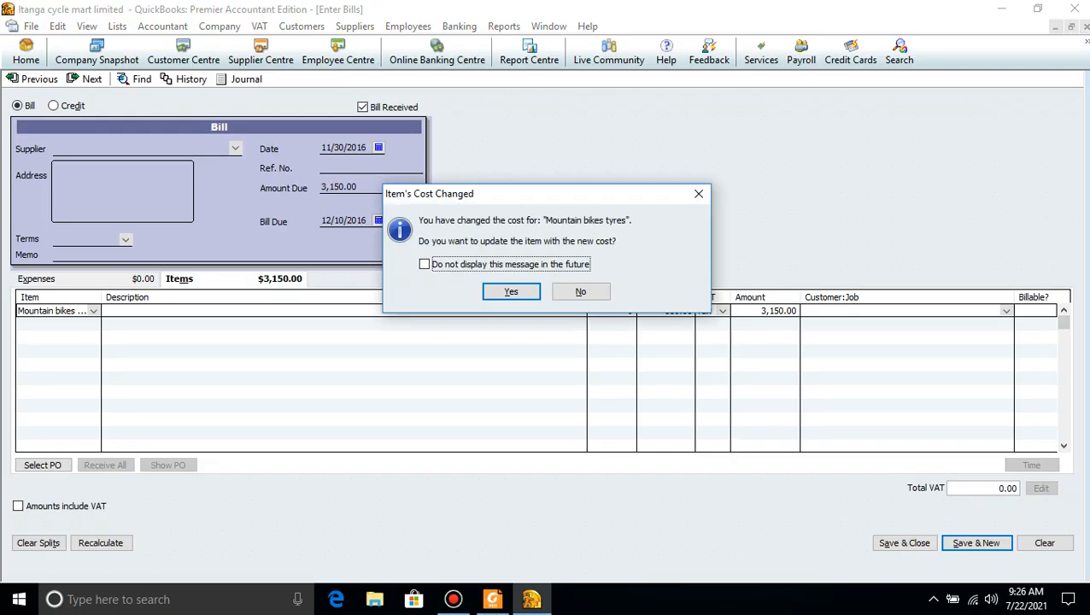
{"action": "key", "text": "Return"}
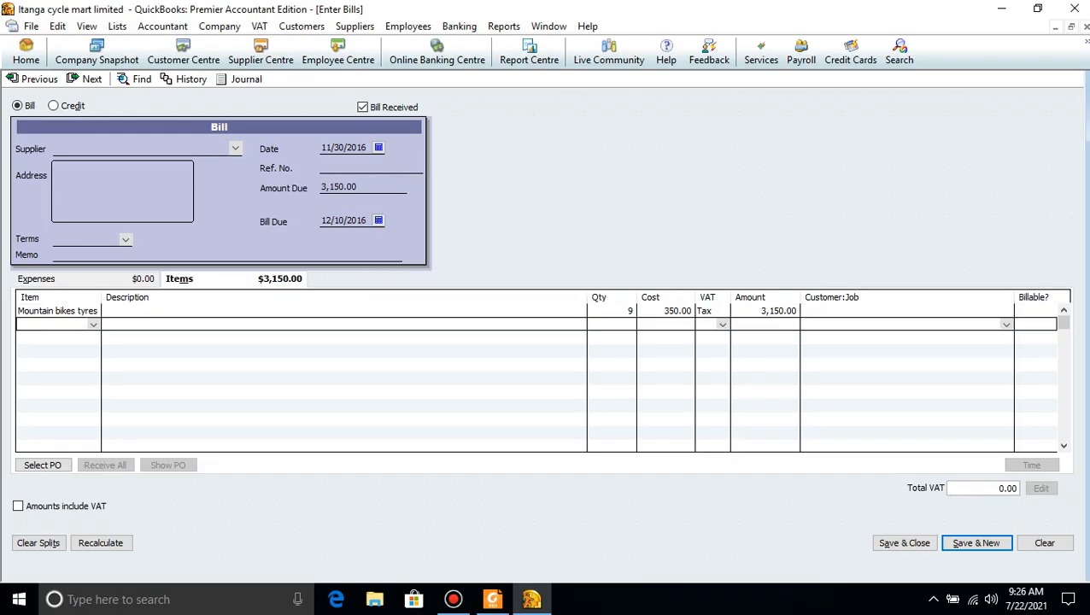
Start adding a new supplier from the bill and name it supplier 1
{"action": "left_click", "coordinate": [235, 148]}
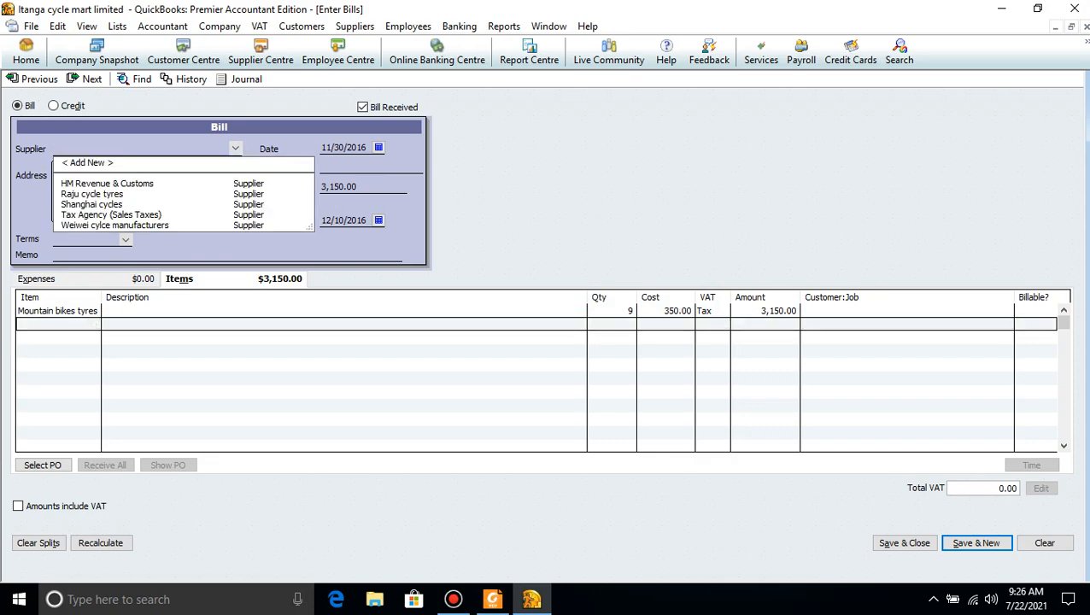
{"action": "left_click", "coordinate": [87, 162]}
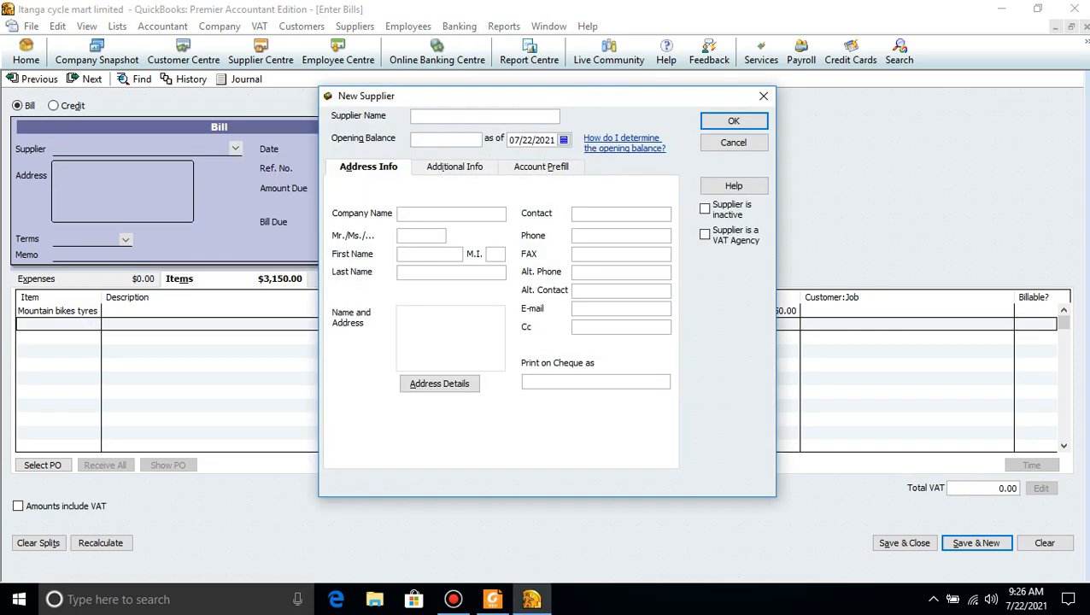
{"action": "type", "text": "supplier 1"}
{"action": "left_click", "coordinate": [492, 599]}
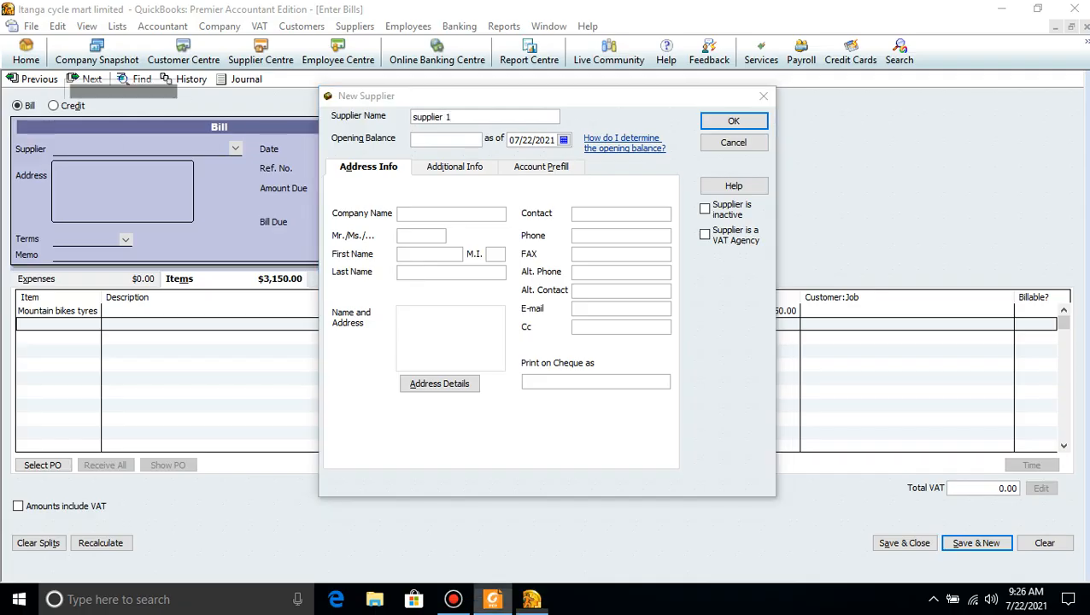
{"action": "left_click", "coordinate": [493, 599]}
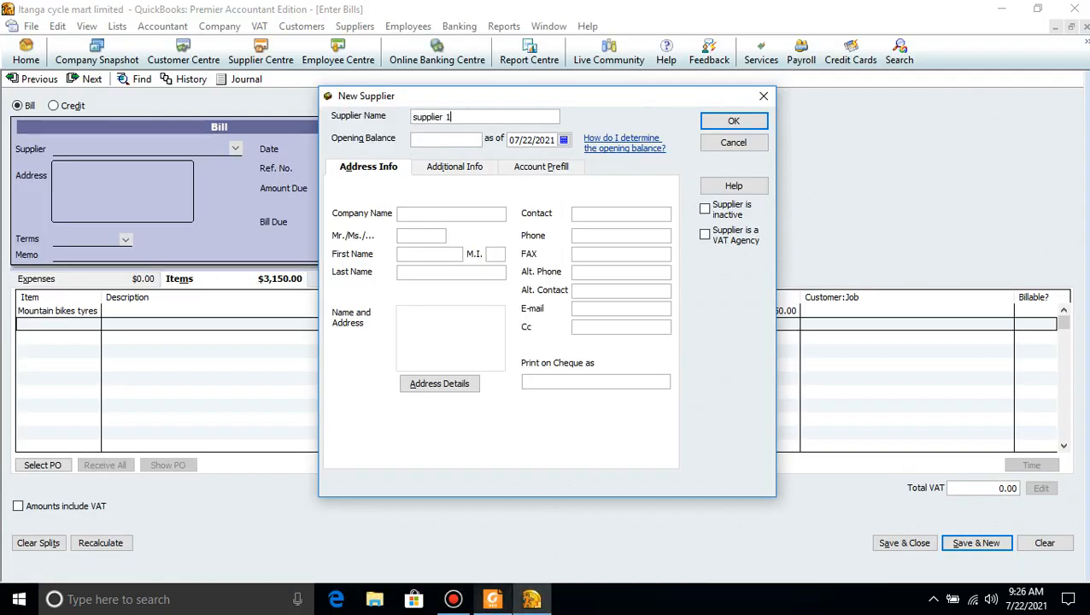
Clear supplier 1's opening balance date and enter 11 as its month
{"action": "key", "text": "BackSpace"}
{"action": "key", "text": "BackSpace"}
{"action": "key", "text": "BackSpace"}
{"action": "key", "text": "BackSpace"}
{"action": "key", "text": "BackSpace"}
{"action": "key", "text": "BackSpace"}
{"action": "key", "text": "BackSpace"}
{"action": "key", "text": "BackSpace"}
{"action": "key", "text": "BackSpace"}
{"action": "key", "text": "BackSpace"}
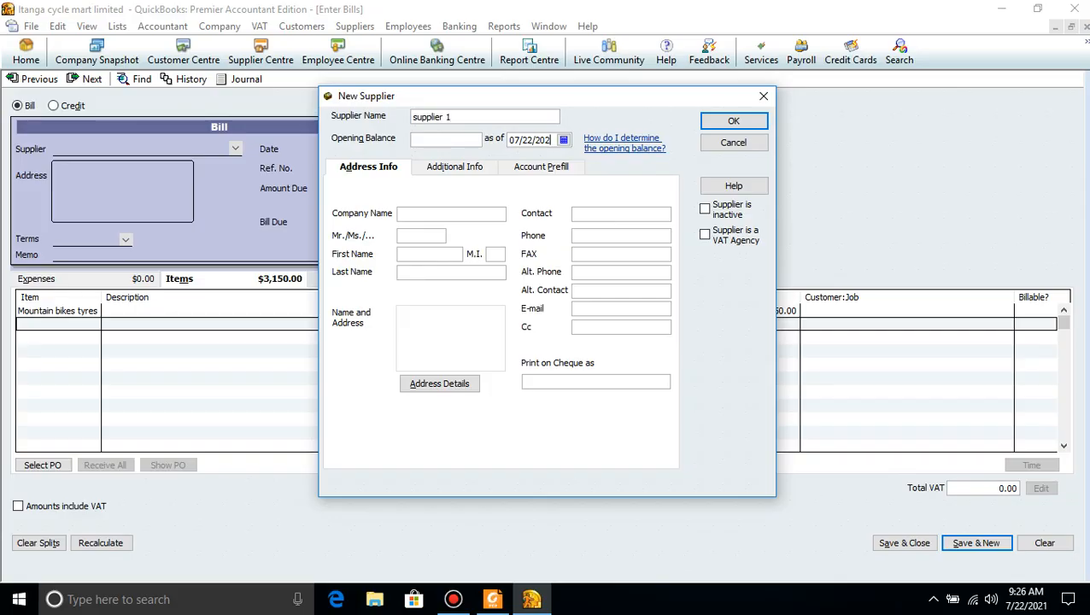
{"action": "type", "text": "11"}
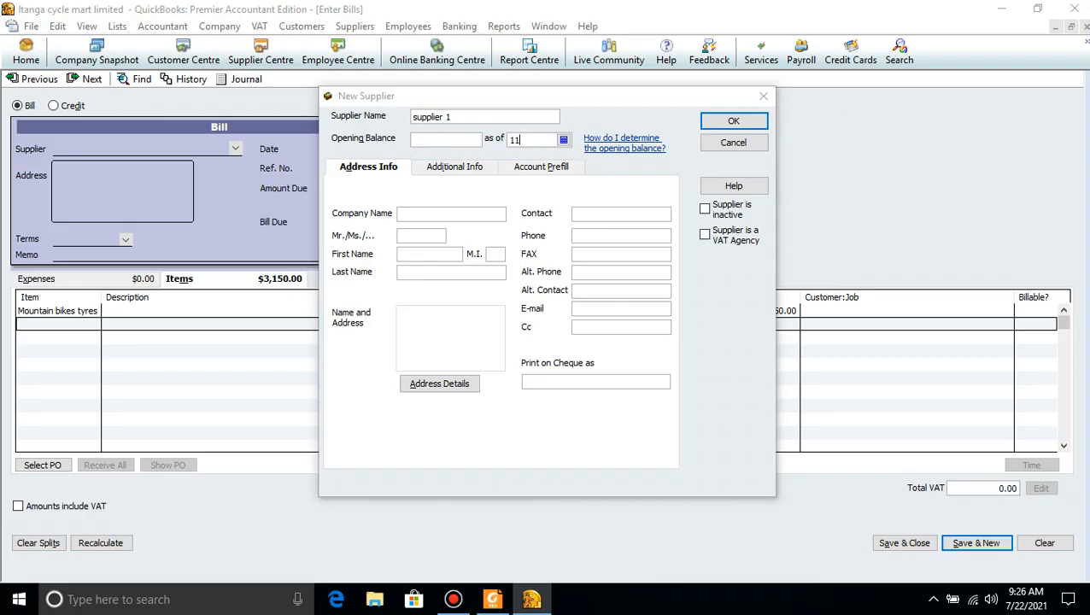
{"action": "left_click", "coordinate": [541, 167]}
{"action": "left_click", "coordinate": [527, 140]}
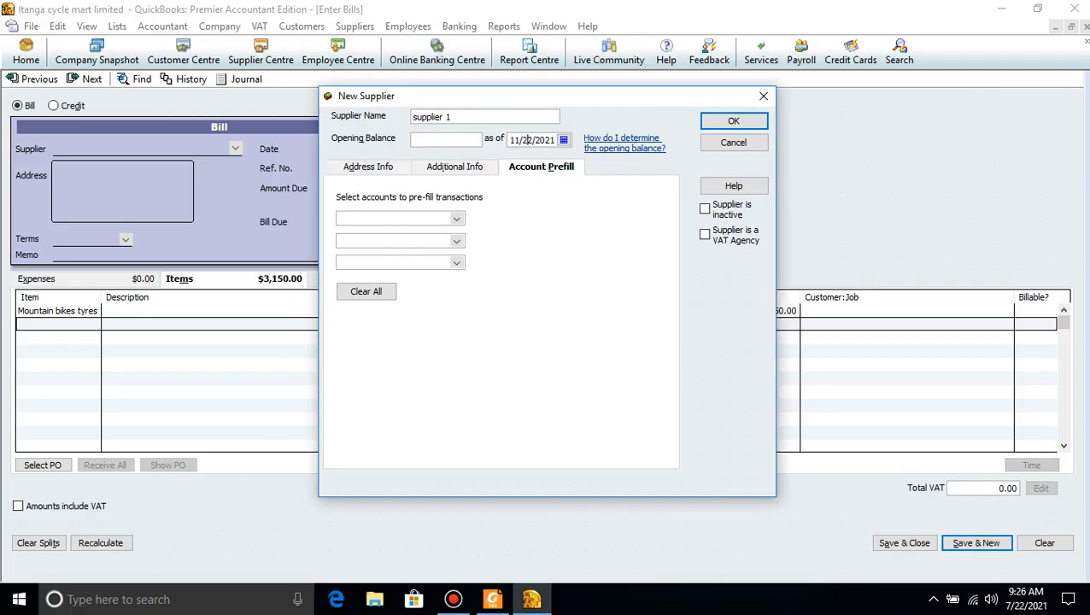
Check the purchase date in the PDF, complete supplier 1's opening balance date with day 10 and year 16, and save the supplier
{"action": "left_click", "coordinate": [453, 599]}
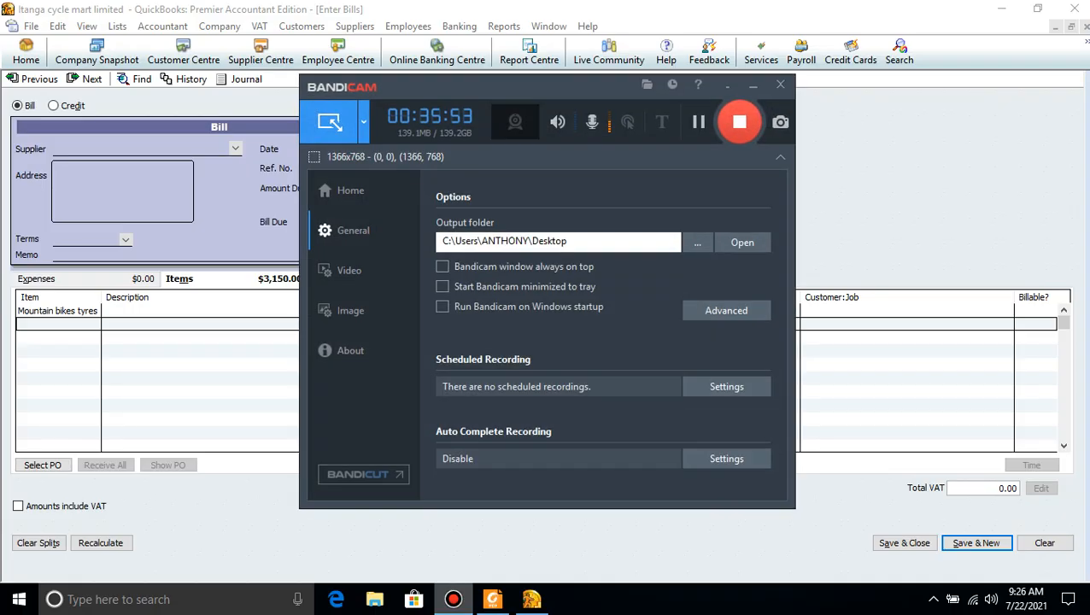
{"action": "left_click", "coordinate": [492, 599]}
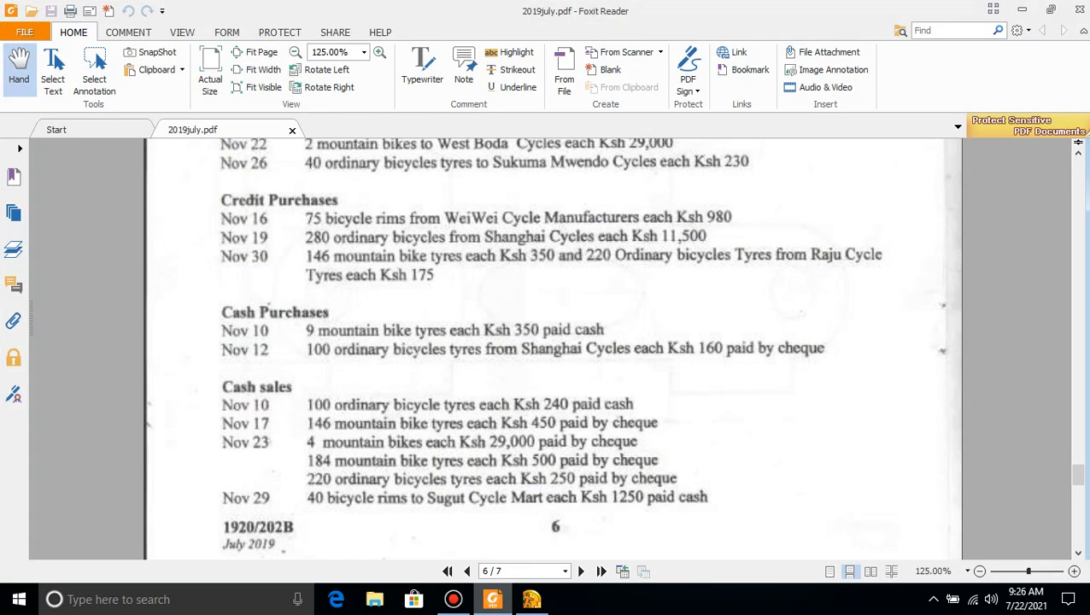
{"action": "left_click", "coordinate": [453, 599]}
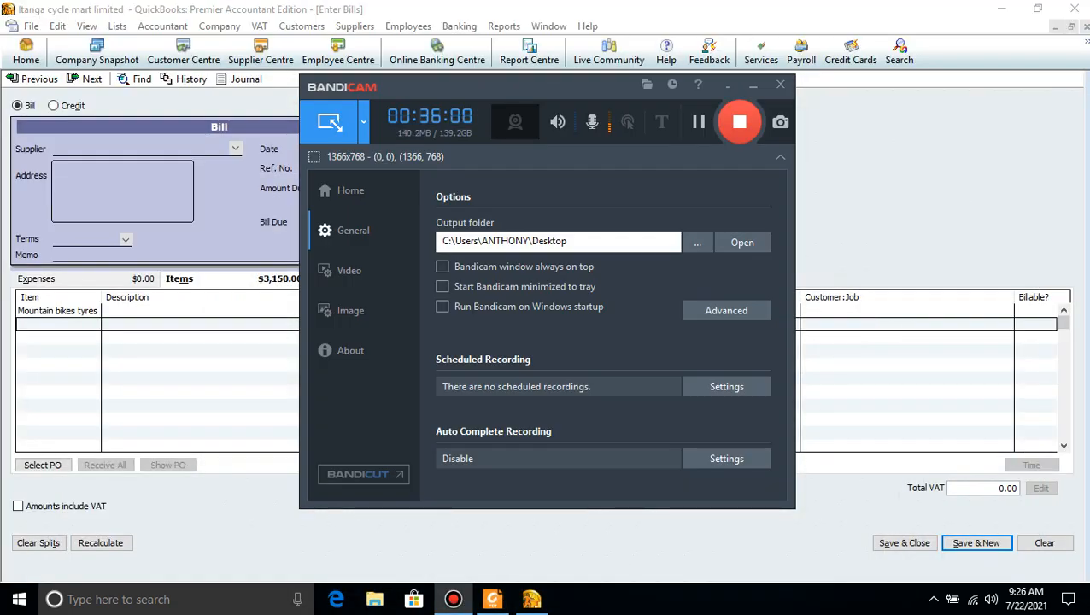
{"action": "left_click", "coordinate": [753, 84]}
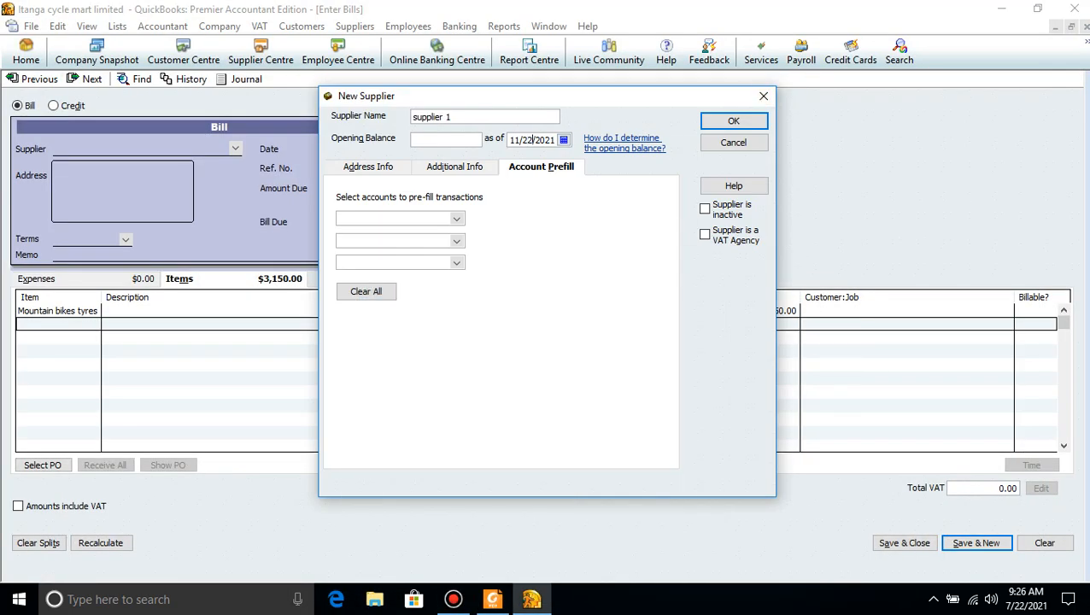
{"action": "key", "text": "Delete"}
{"action": "key", "text": "BackSpace"}
{"action": "type", "text": "10"}
{"action": "key", "text": "BackSpace"}
{"action": "key", "text": "BackSpace"}
{"action": "type", "text": "16"}
{"action": "left_click", "coordinate": [734, 121]}
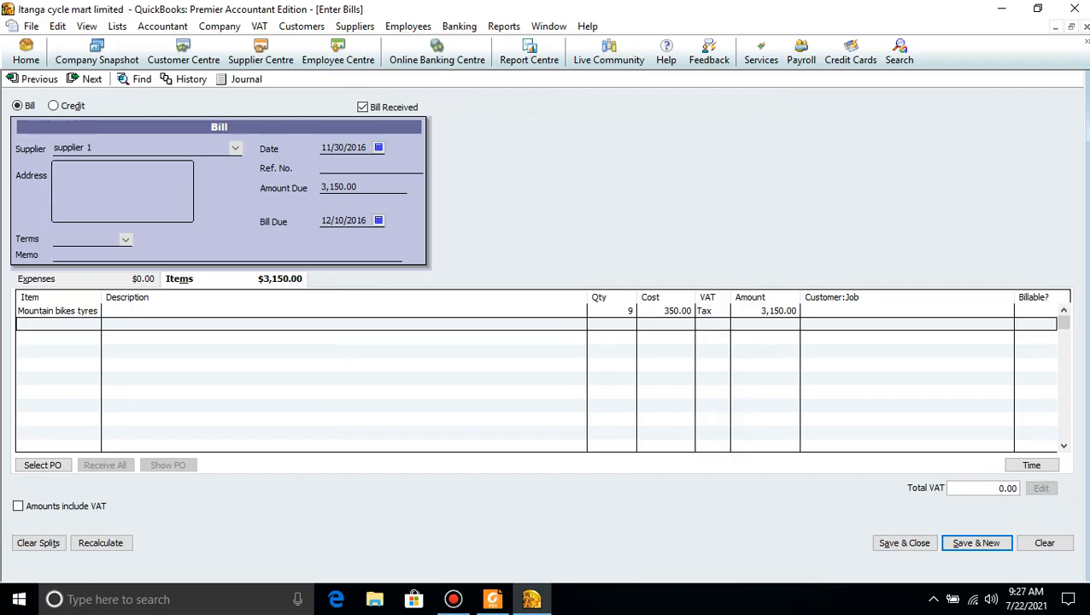
Set the supplier 1 bill's date to 11/10/2016, then save and close the back-dated bill
{"action": "left_click_drag", "start_coordinate": [345, 148], "coordinate": [339, 147]}
{"action": "key", "text": "BackSpace"}
{"action": "key", "text": "BackSpace"}
{"action": "type", "text": "10"}
{"action": "left_click", "coordinate": [905, 542]}
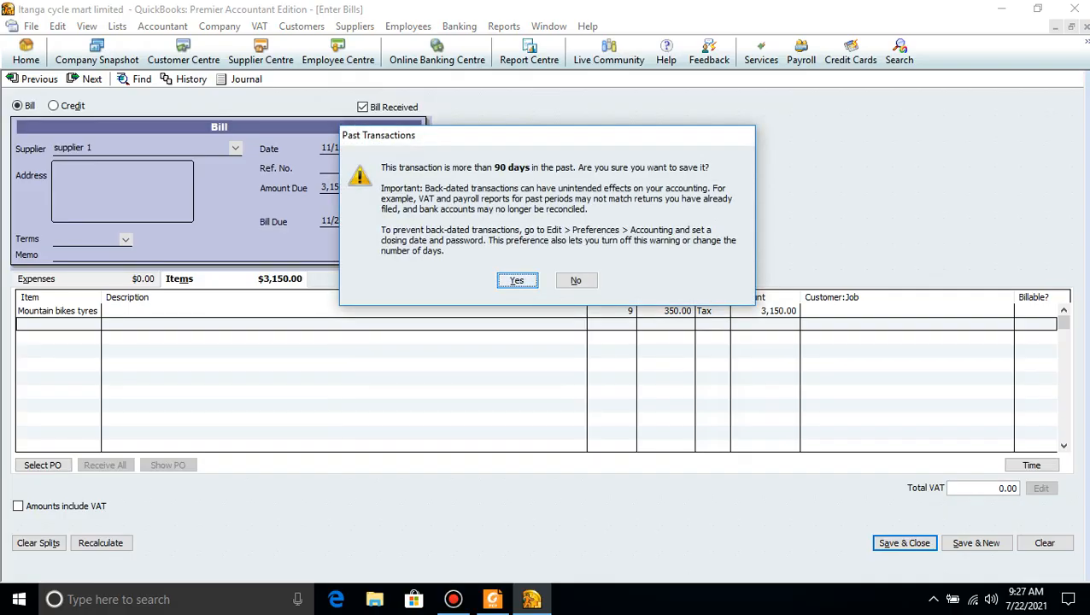
{"action": "left_click", "coordinate": [517, 281]}
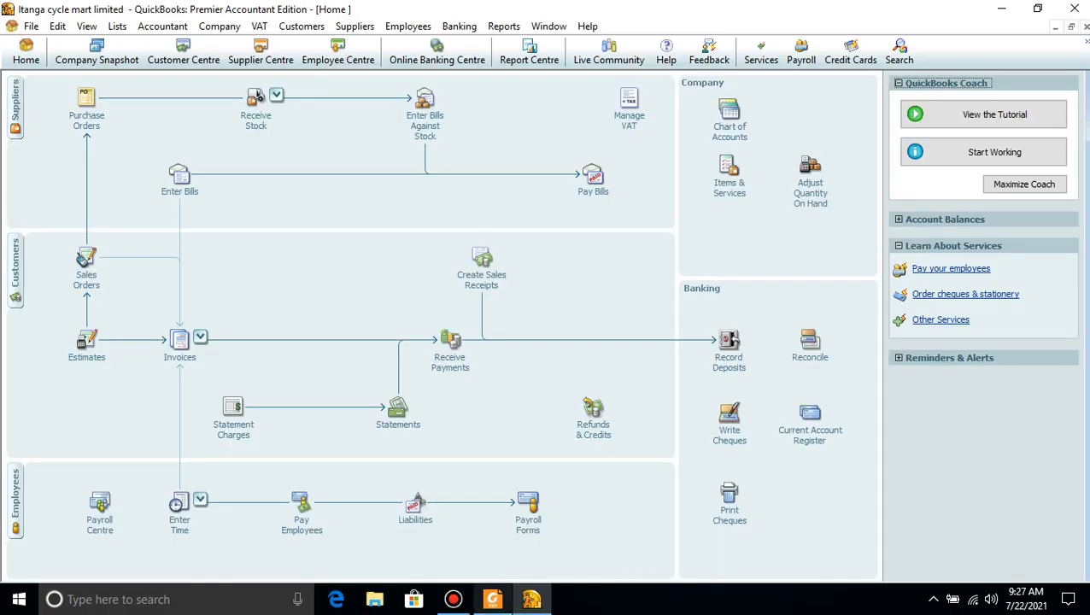
Check the Nov 10 cash purchase in the PDF and pay the supplier 1 bill using the Cash payment method
{"action": "left_click", "coordinate": [492, 599]}
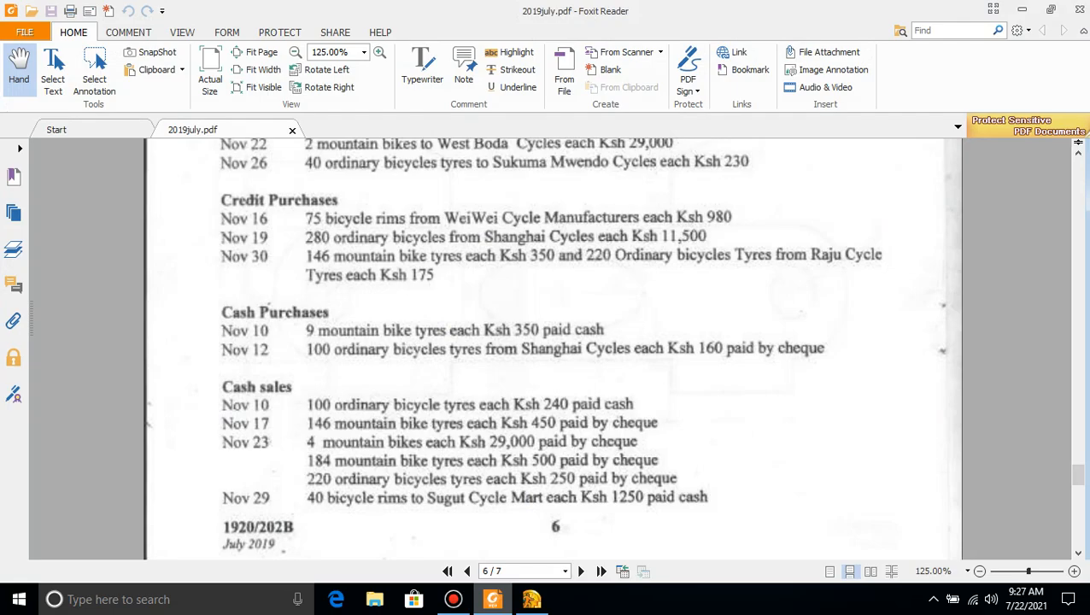
{"action": "left_click", "coordinate": [531, 598]}
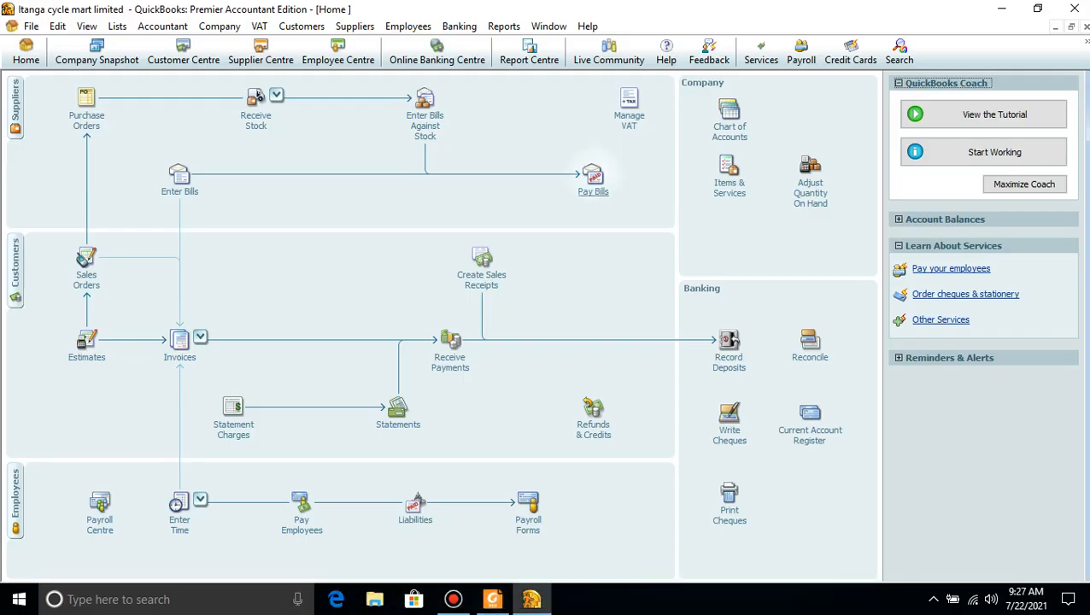
{"action": "left_click", "coordinate": [593, 178]}
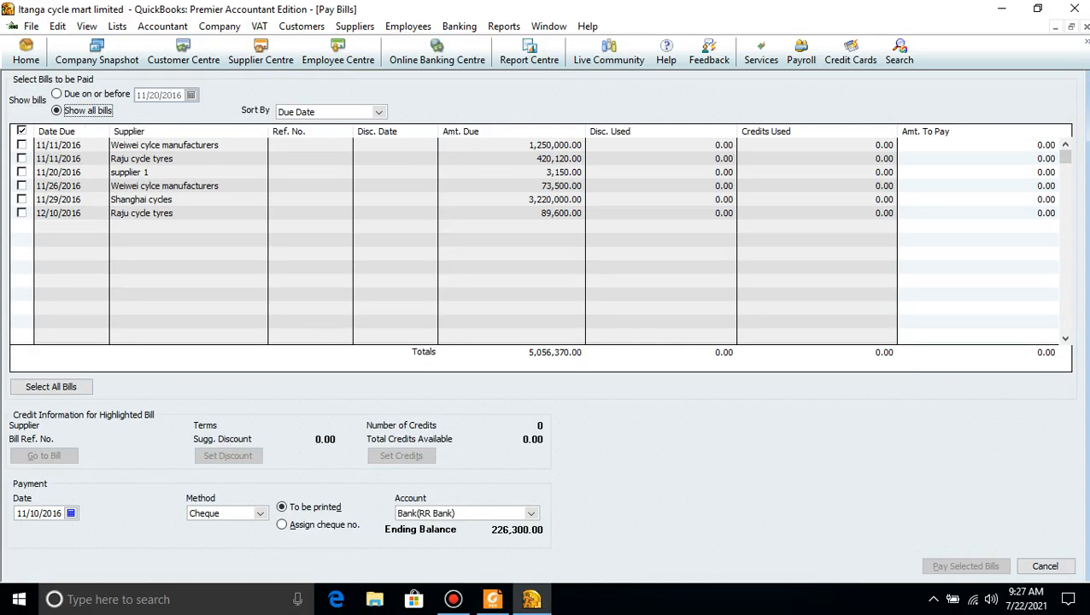
{"action": "left_click", "coordinate": [21, 172]}
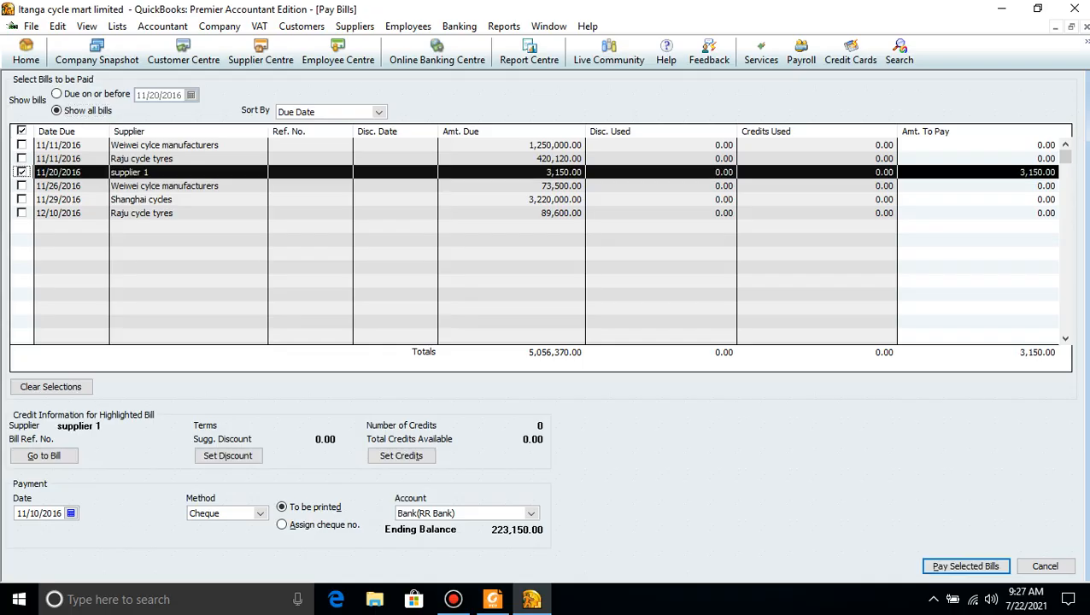
{"action": "left_click", "coordinate": [492, 599]}
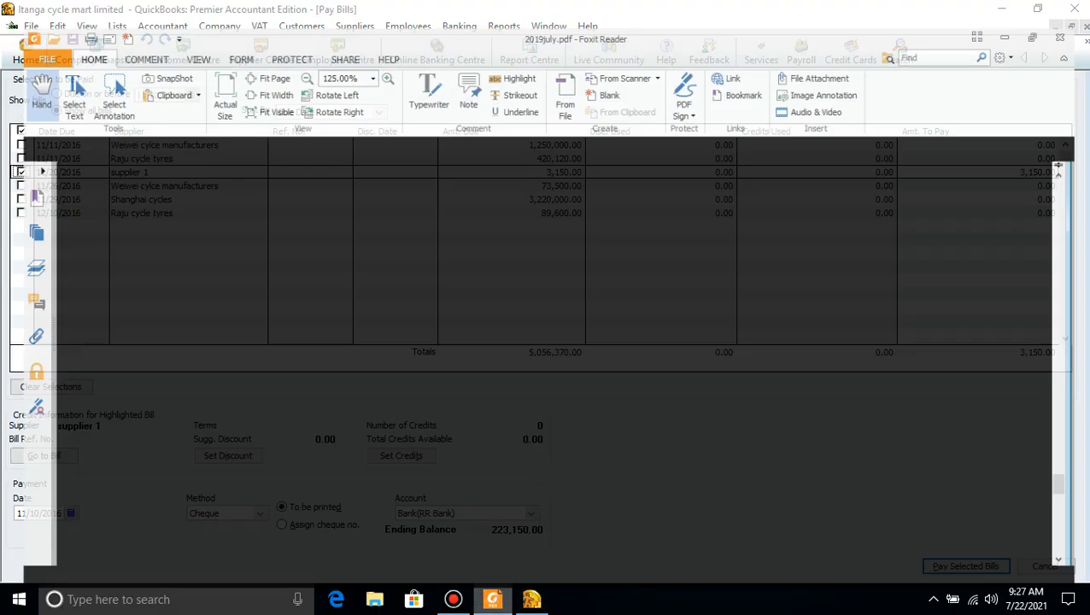
{"action": "left_click", "coordinate": [531, 598]}
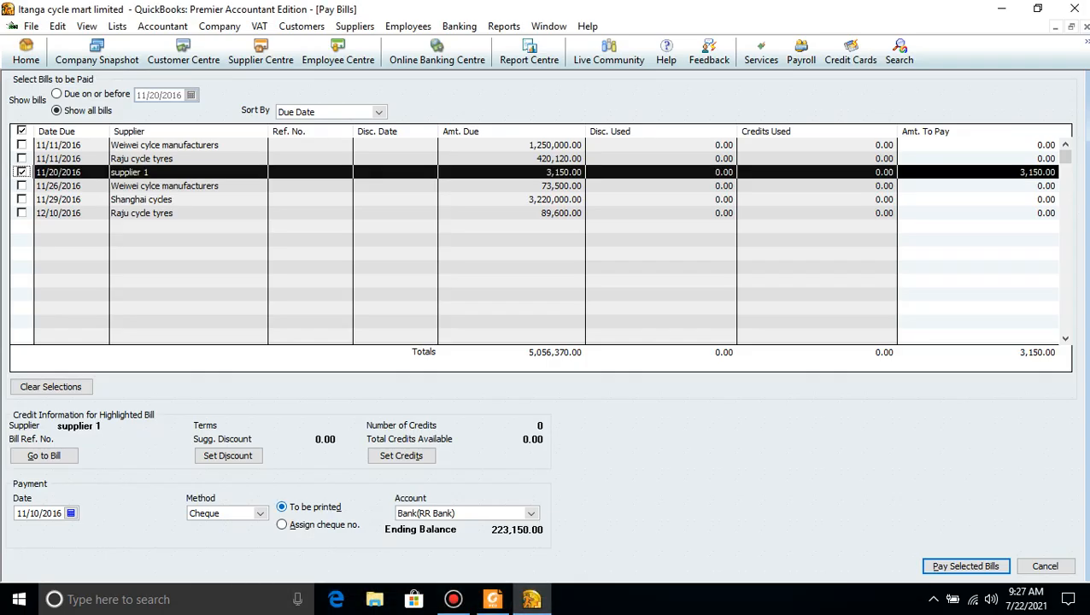
{"action": "left_click", "coordinate": [260, 513]}
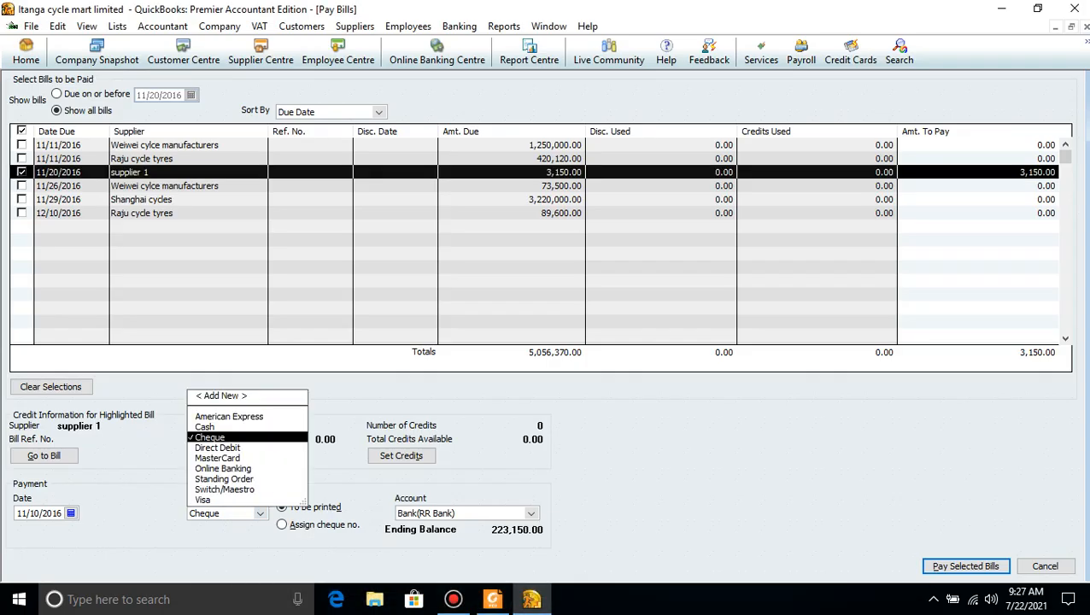
{"action": "left_click", "coordinate": [205, 427]}
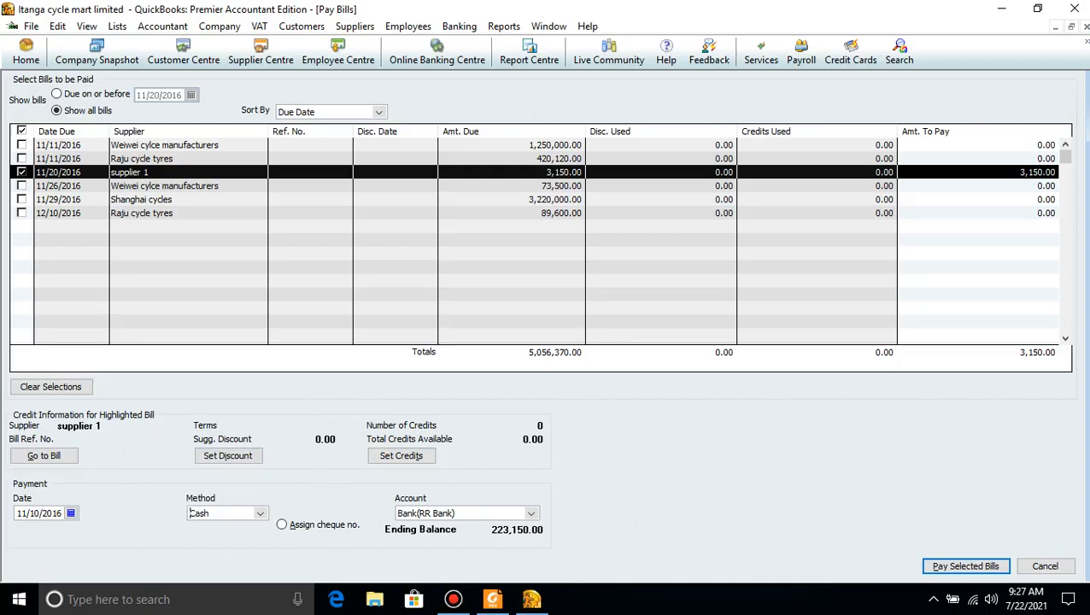
{"action": "left_click", "coordinate": [966, 567]}
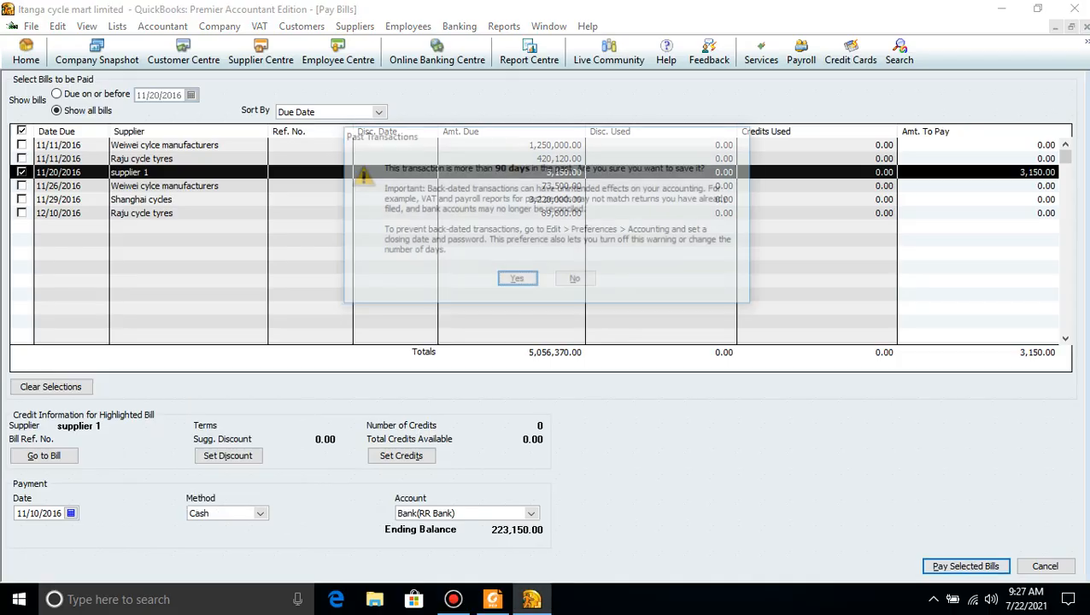
{"action": "left_click", "coordinate": [517, 280]}
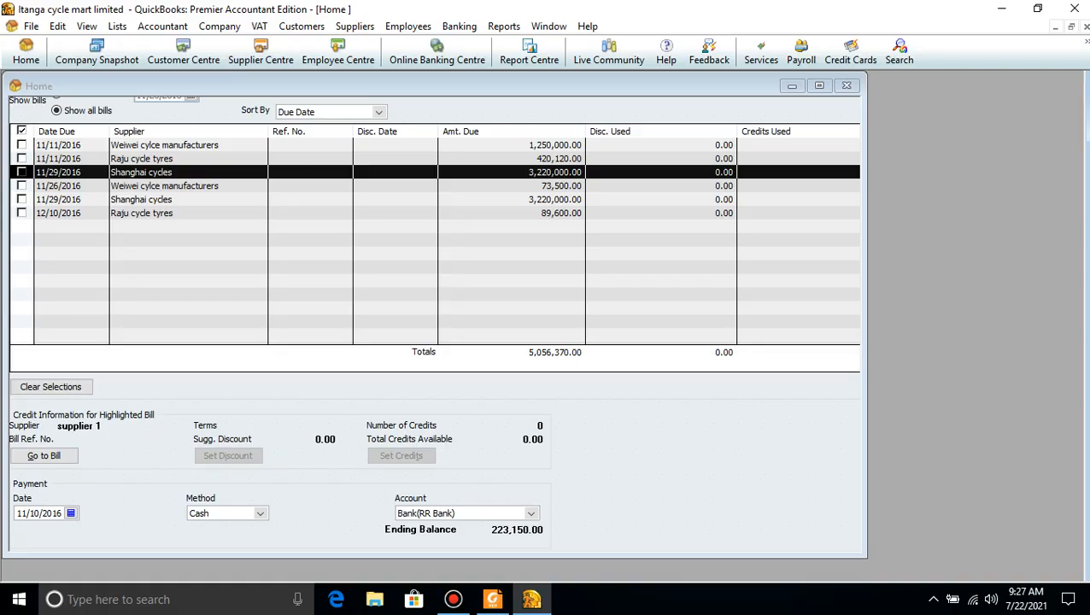
{"action": "key", "text": "Return"}
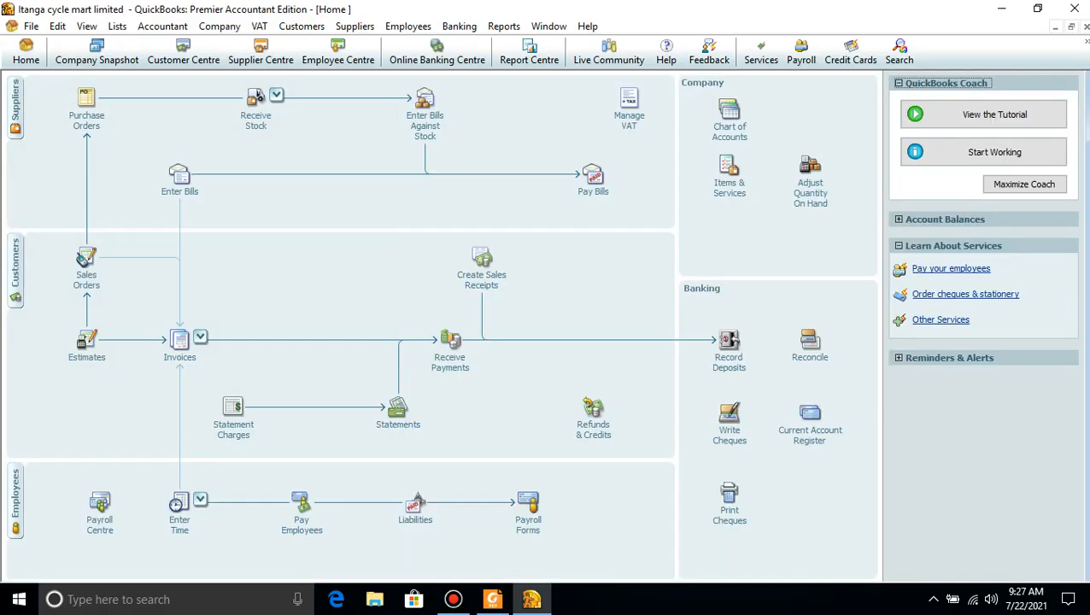
Look up the Nov 12 cash purchase in the PDF and start a new QuickBooks bill with Shanghai cycles as supplier
{"action": "left_click", "coordinate": [492, 599]}
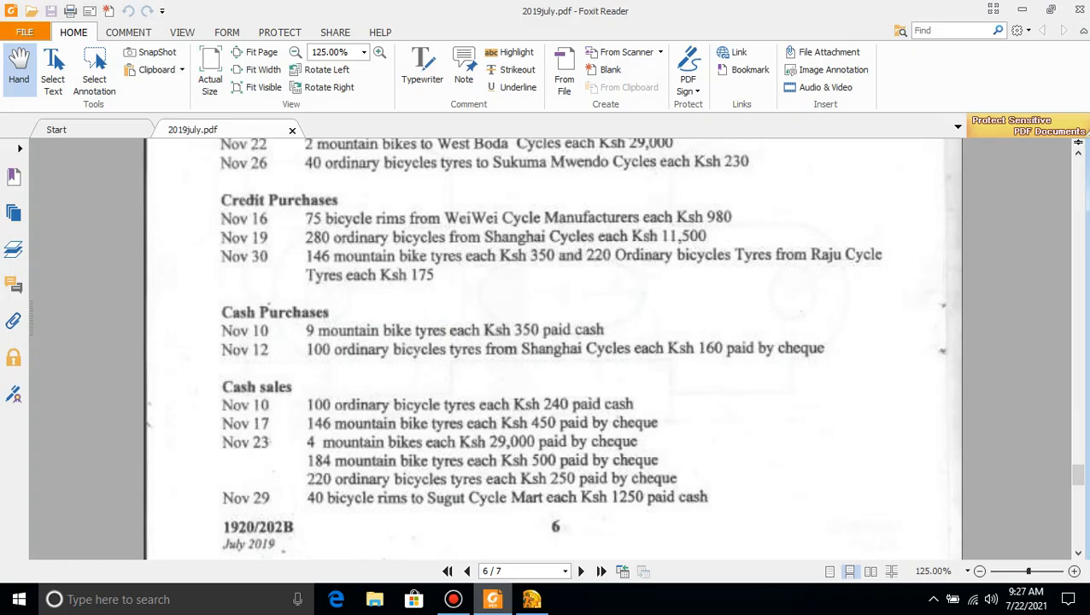
{"action": "left_click", "coordinate": [492, 599]}
{"action": "left_click", "coordinate": [531, 599]}
{"action": "left_click", "coordinate": [532, 599]}
{"action": "left_click", "coordinate": [181, 175]}
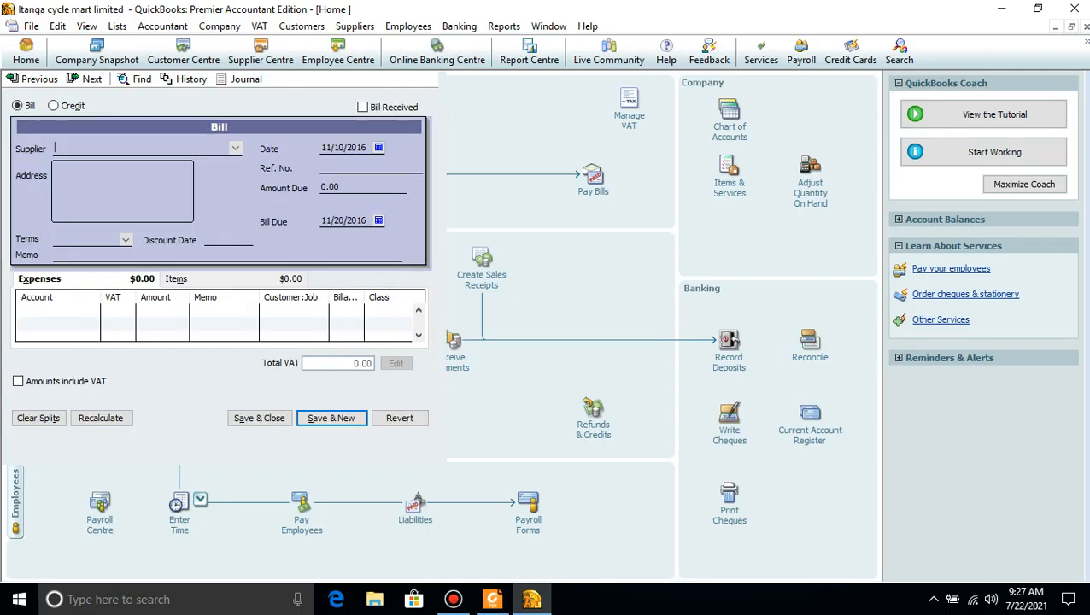
{"action": "left_click", "coordinate": [235, 147]}
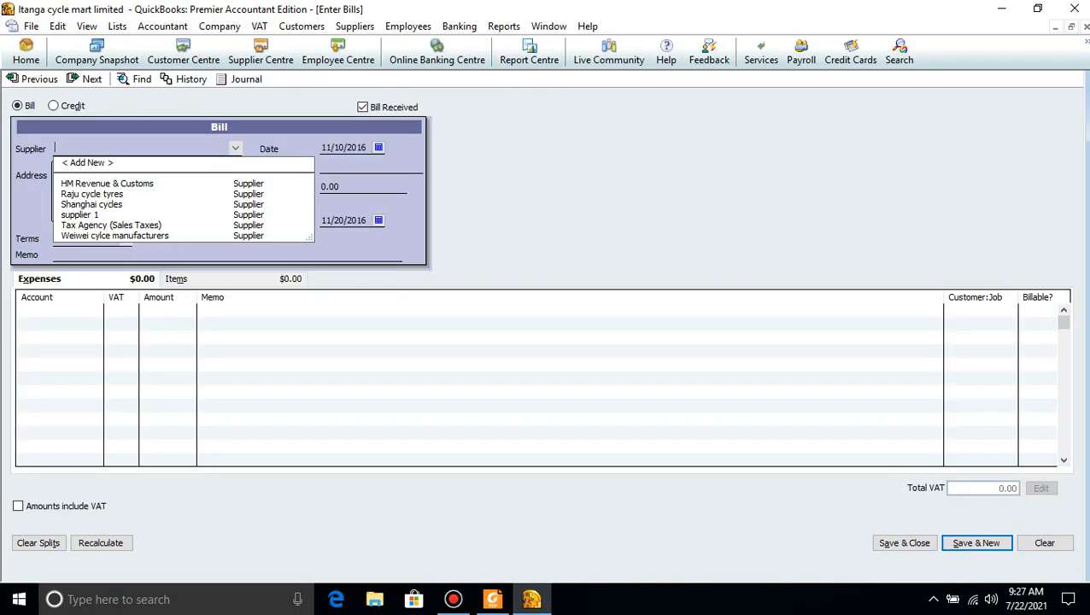
{"action": "left_click", "coordinate": [91, 204]}
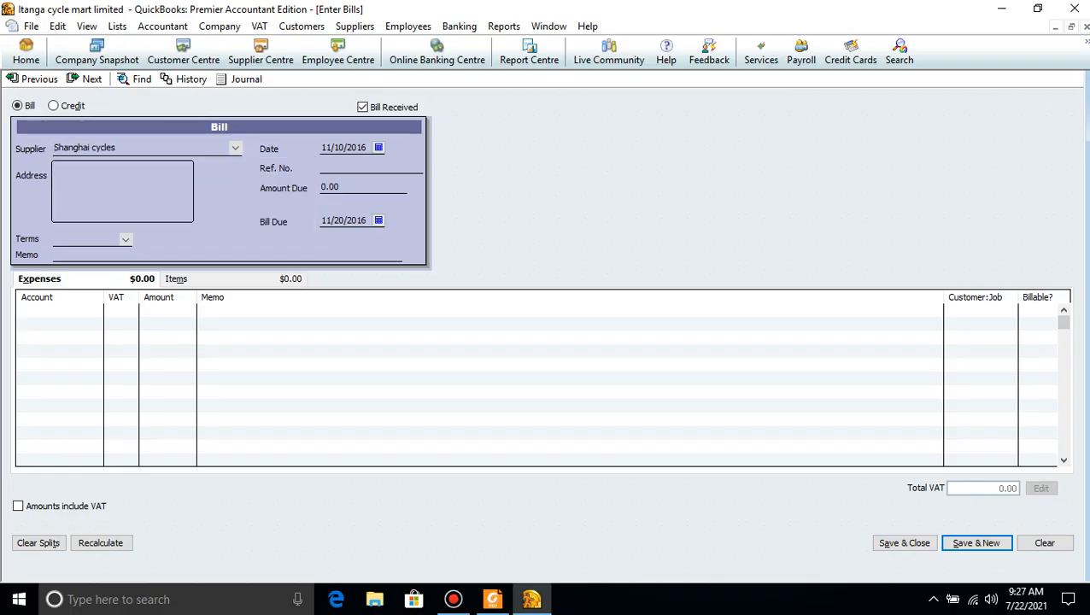
Recheck the purchased goods in the PDF and add an Ordinary bicycles tyres item line to the Shanghai cycles bill
{"action": "left_click", "coordinate": [492, 599]}
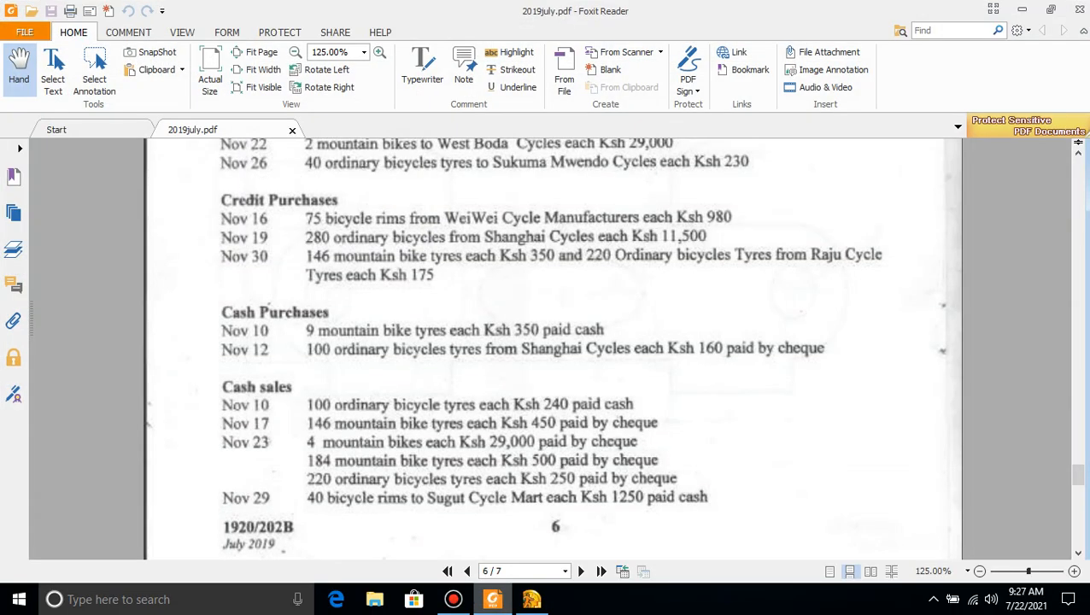
{"action": "left_click", "coordinate": [493, 599]}
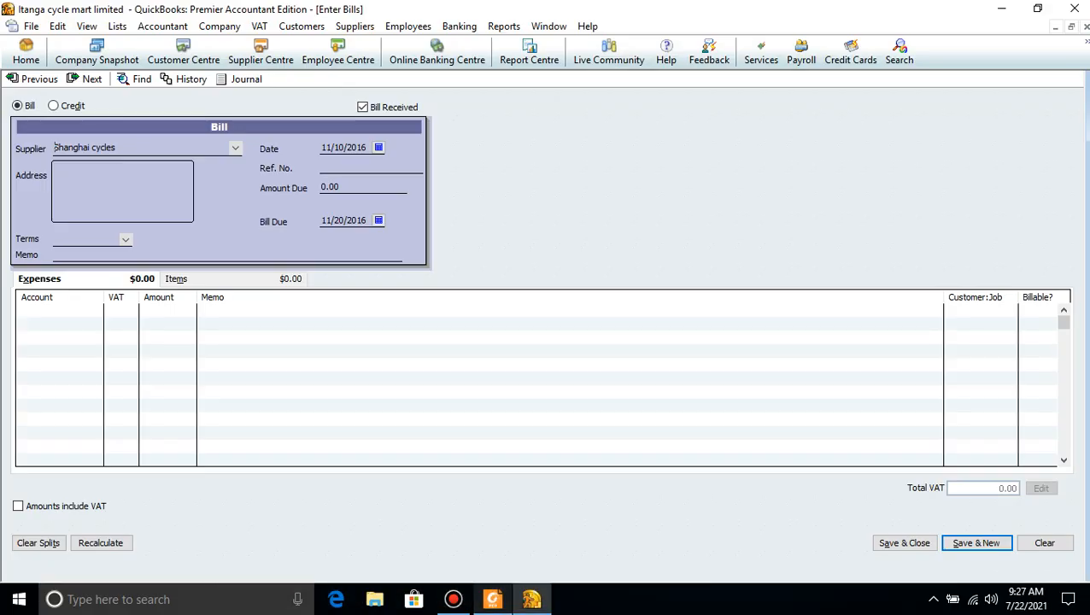
{"action": "left_click", "coordinate": [72, 311]}
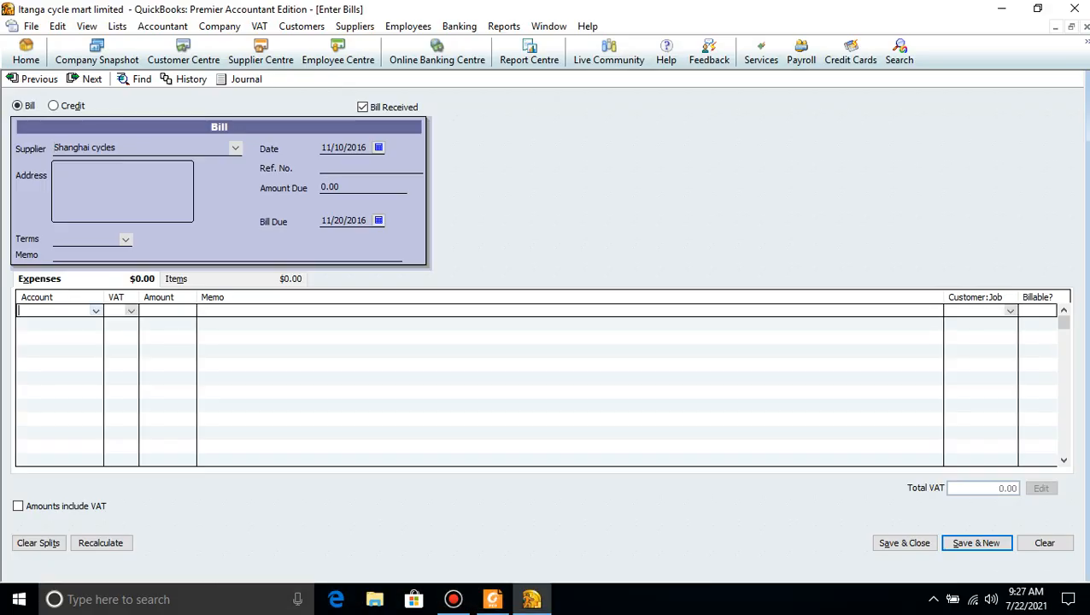
{"action": "left_click", "coordinate": [96, 311]}
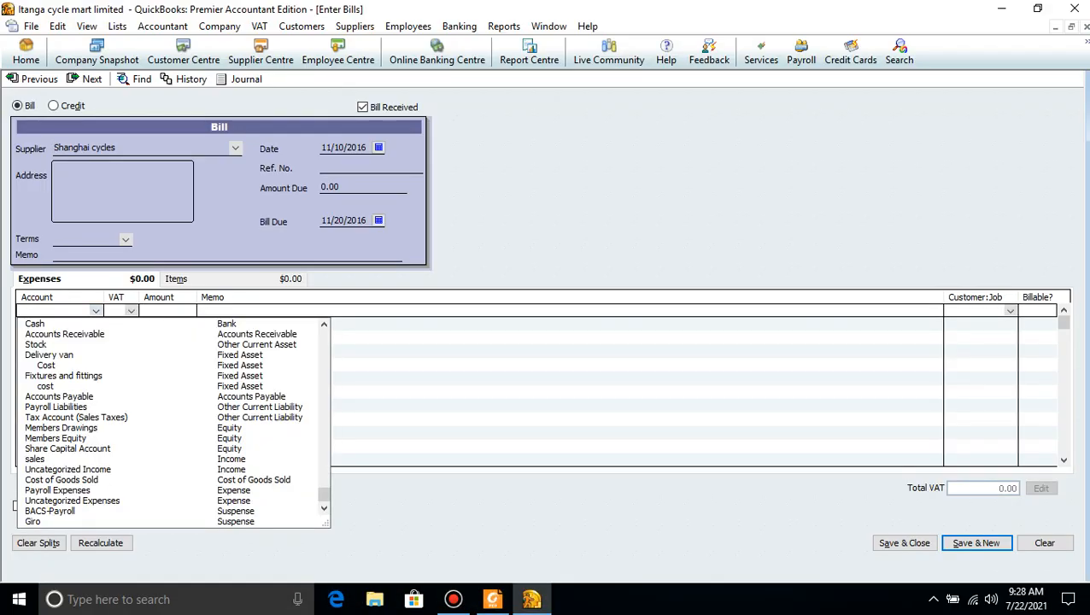
{"action": "left_click", "coordinate": [177, 280]}
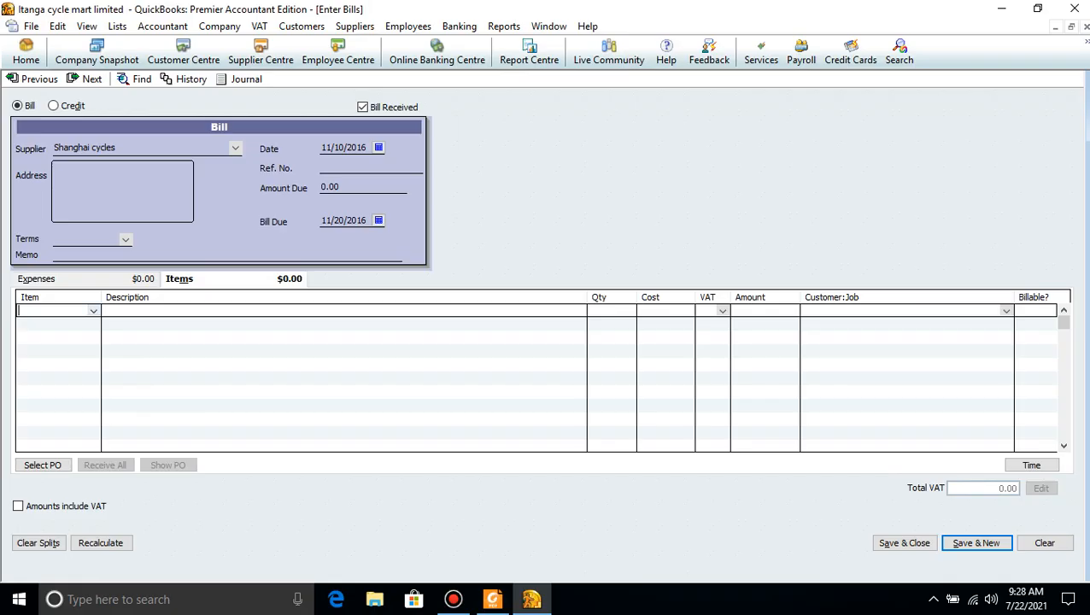
{"action": "left_click", "coordinate": [93, 311]}
{"action": "left_click", "coordinate": [69, 386]}
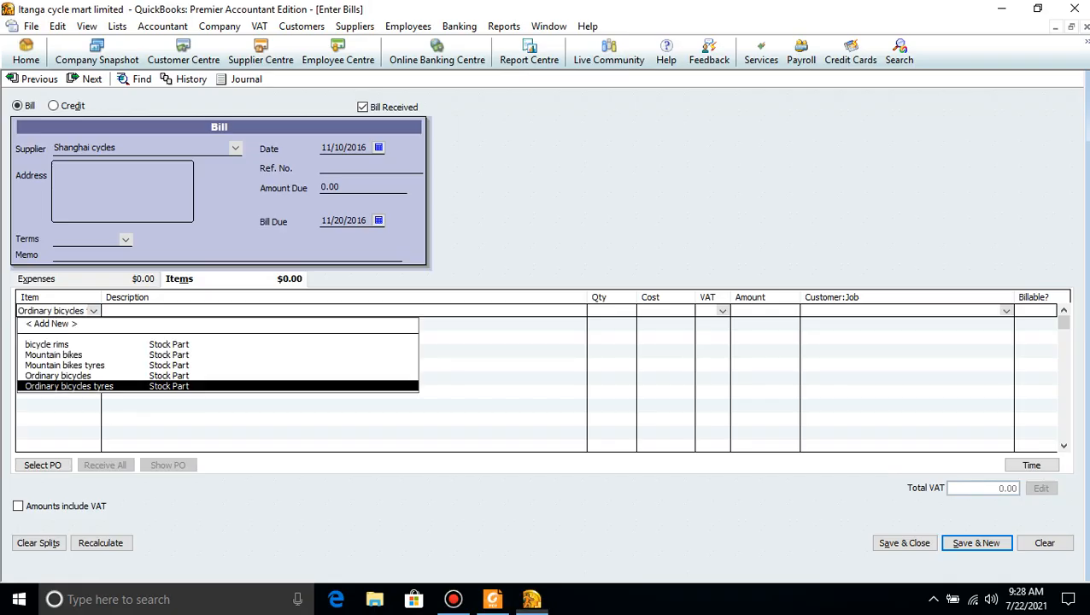
Check the Nov 12 cash purchase quantity in the PDF and set the Ordinary bicycles tyres line's quantity to 100
{"action": "left_click", "coordinate": [492, 599]}
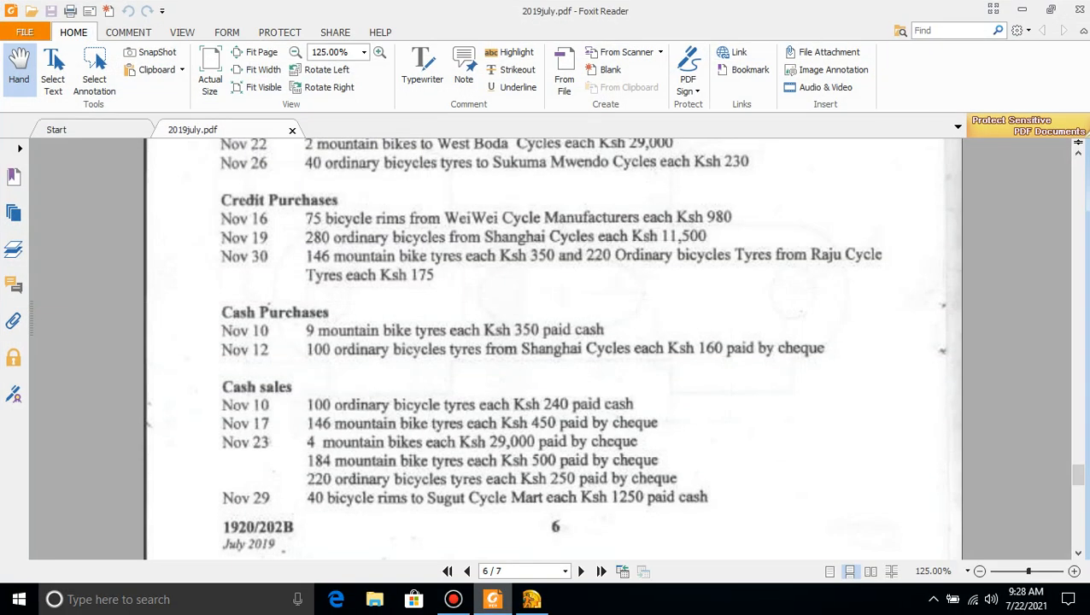
{"action": "left_click", "coordinate": [531, 599]}
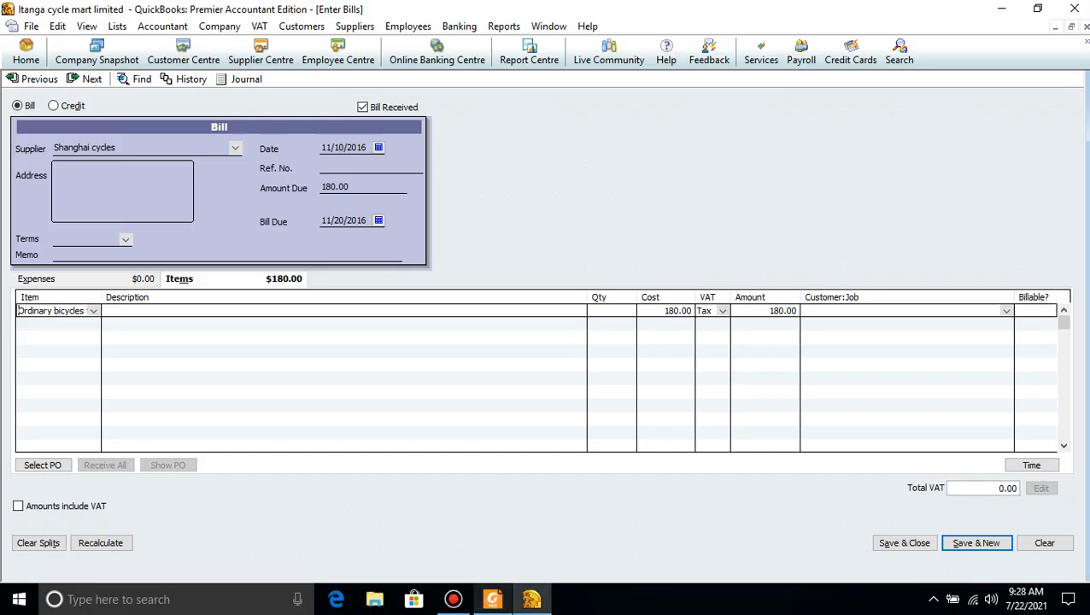
{"action": "left_click", "coordinate": [612, 311]}
{"action": "type", "text": "100"}
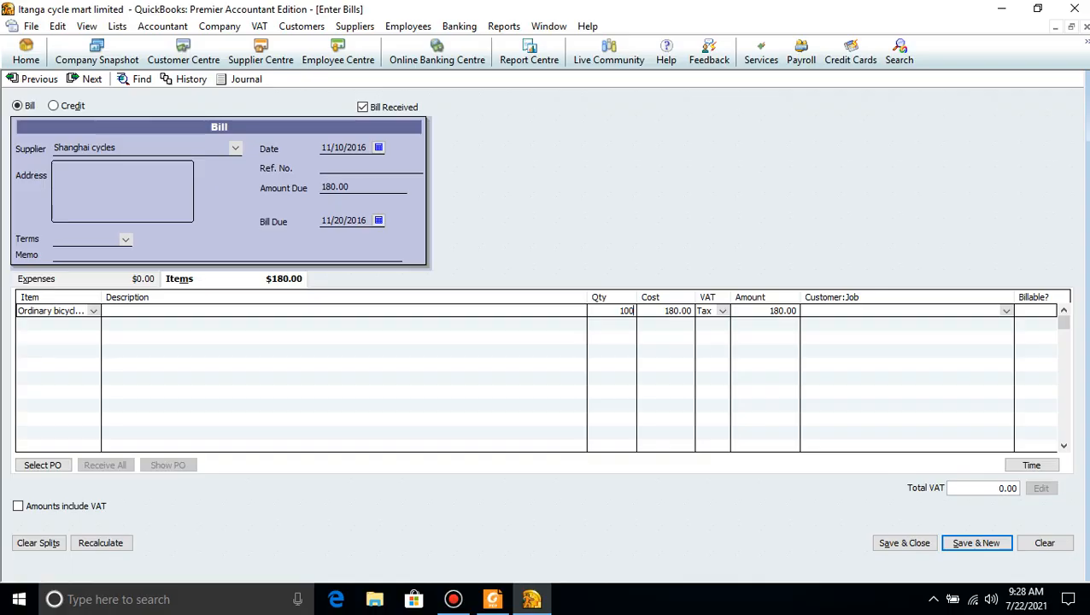
Check the unit price in the PDF, set the tyres line's cost to 160, and decline updating the item's stored cost
{"action": "left_click", "coordinate": [492, 599]}
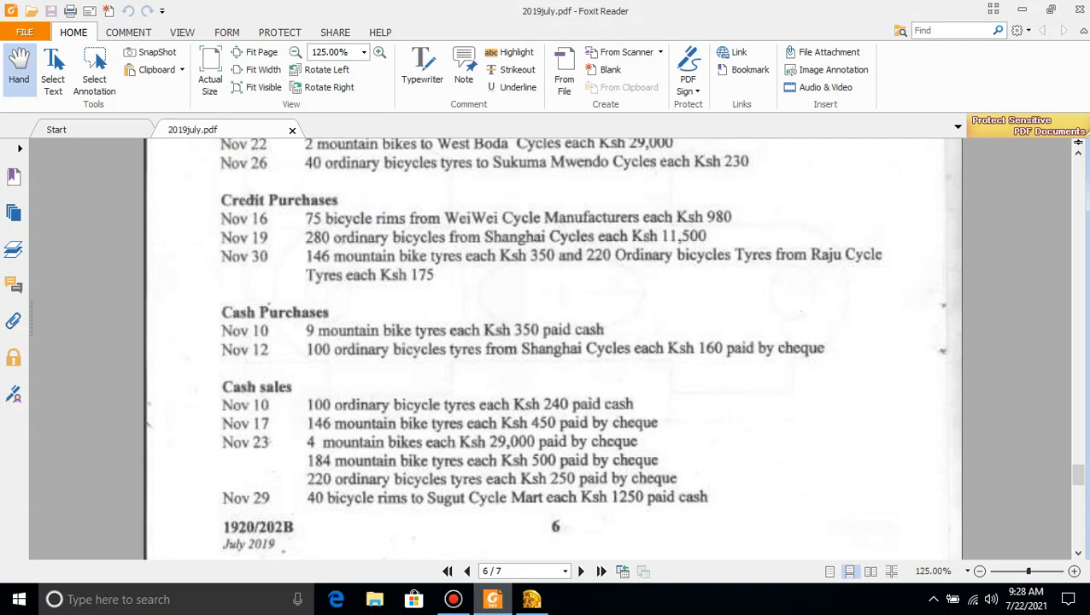
{"action": "left_click", "coordinate": [531, 599]}
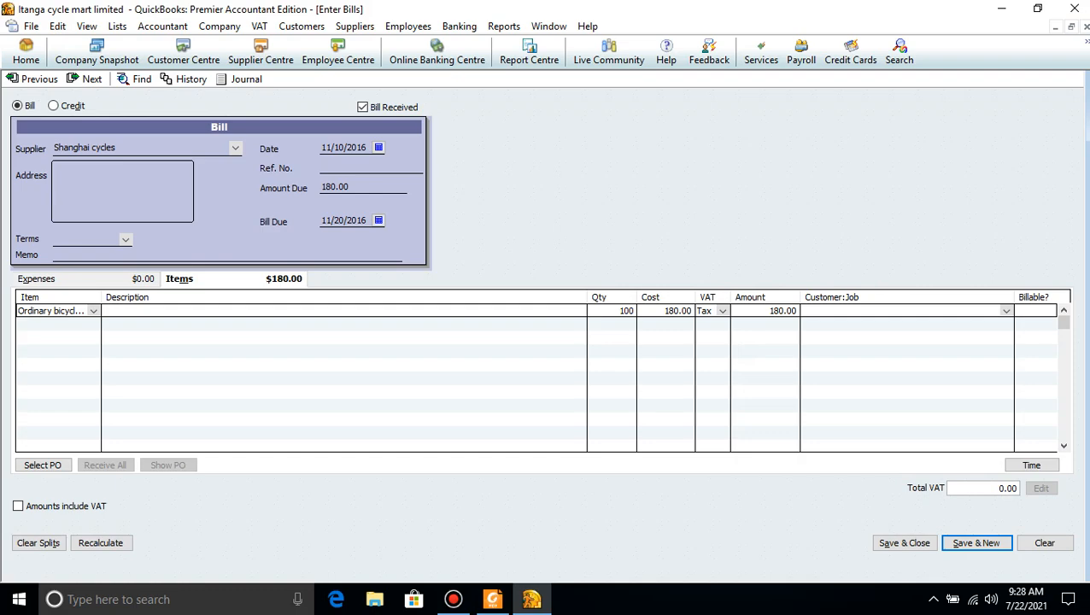
{"action": "left_click", "coordinate": [699, 311]}
{"action": "left_click_drag", "start_coordinate": [693, 311], "coordinate": [687, 311]}
{"action": "key", "text": "BackSpace"}
{"action": "key", "text": "BackSpace"}
{"action": "key", "text": "BackSpace"}
{"action": "key", "text": "BackSpace"}
{"action": "key", "text": "BackSpace"}
{"action": "key", "text": "BackSpace"}
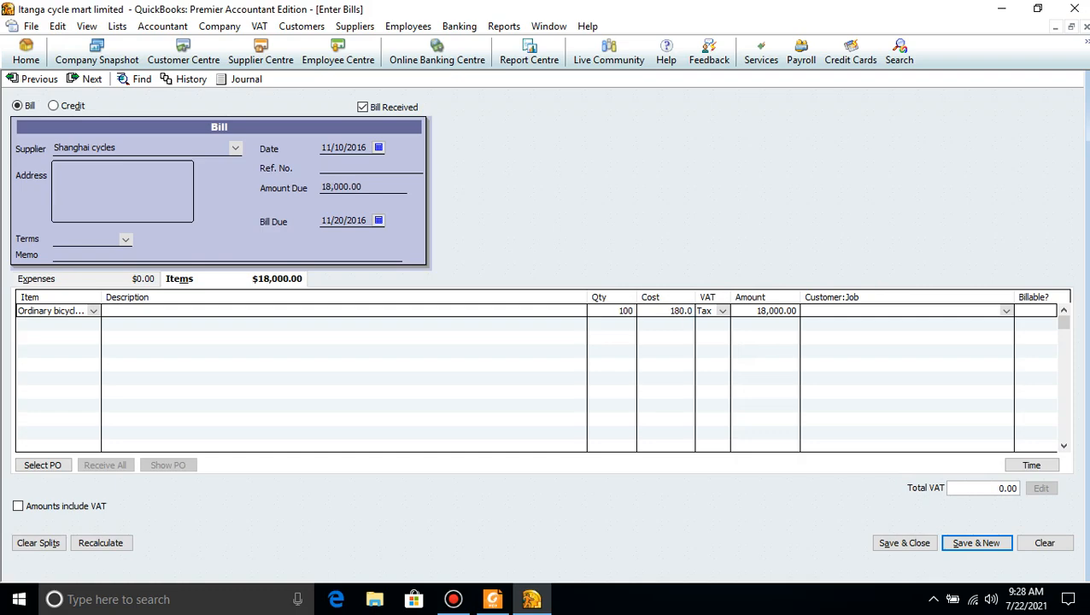
{"action": "type", "text": "160"}
{"action": "left_click", "coordinate": [493, 600]}
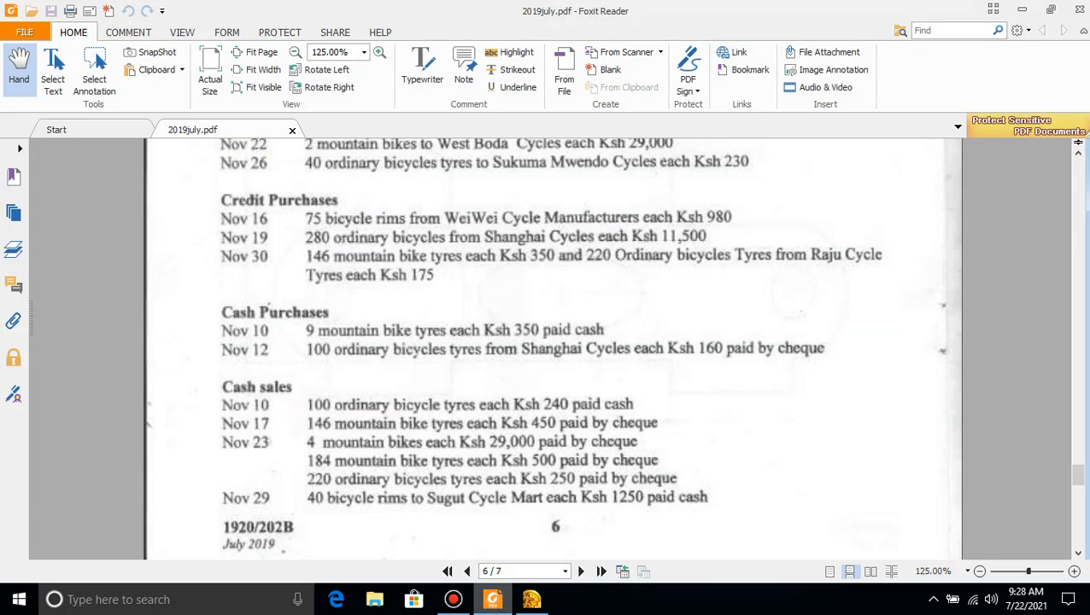
{"action": "left_click", "coordinate": [531, 600]}
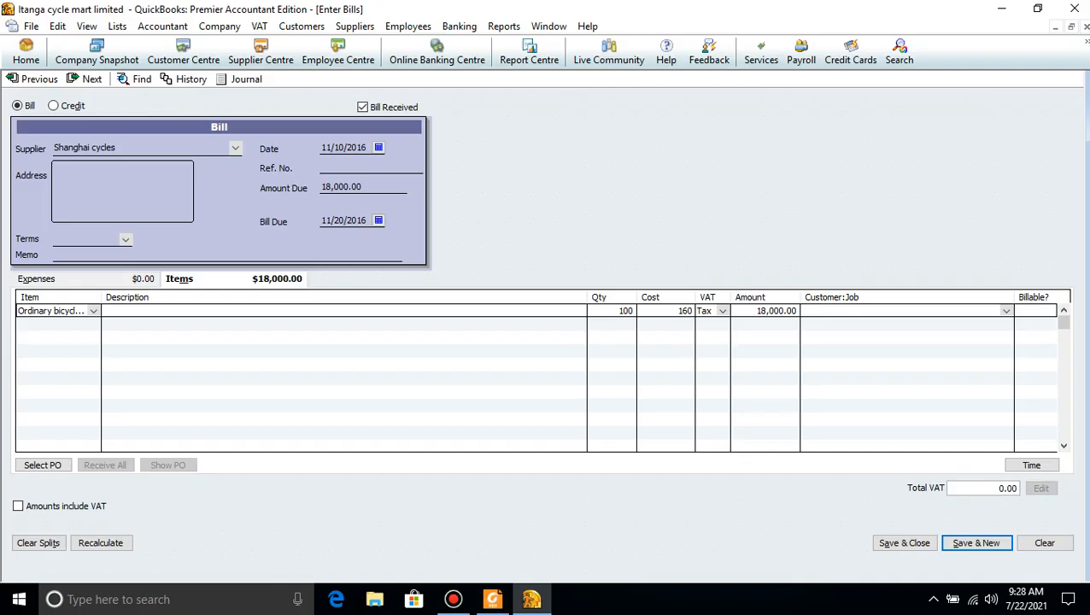
{"action": "key", "text": "Tab"}
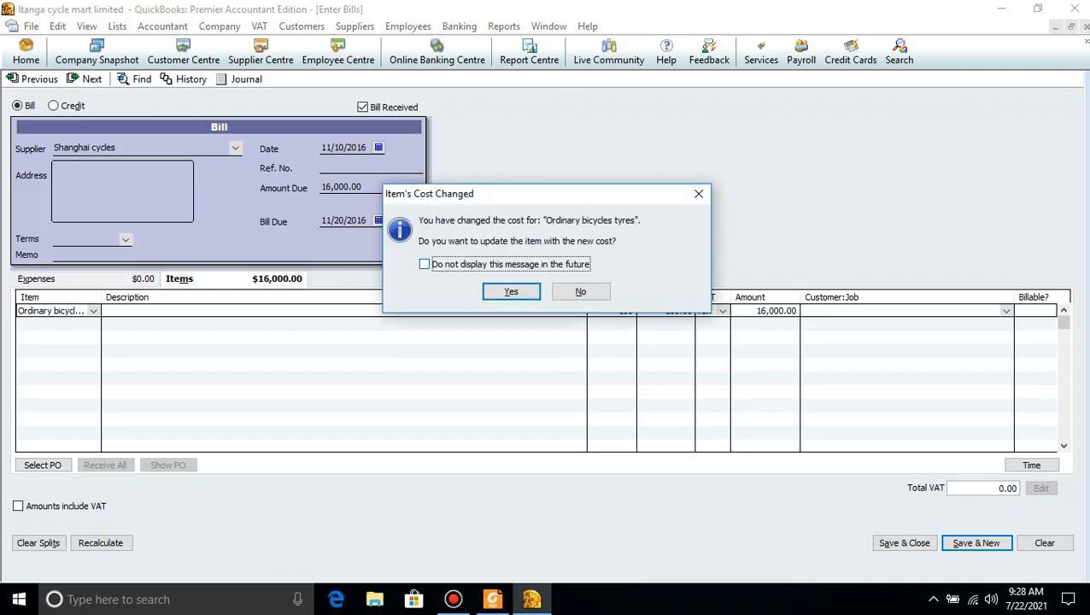
{"action": "left_click", "coordinate": [581, 291]}
Set the Shanghai cycles bill's date to 11/12/2016, then save and close the bill
{"action": "key", "text": "BackSpace"}
{"action": "type", "text": "2"}
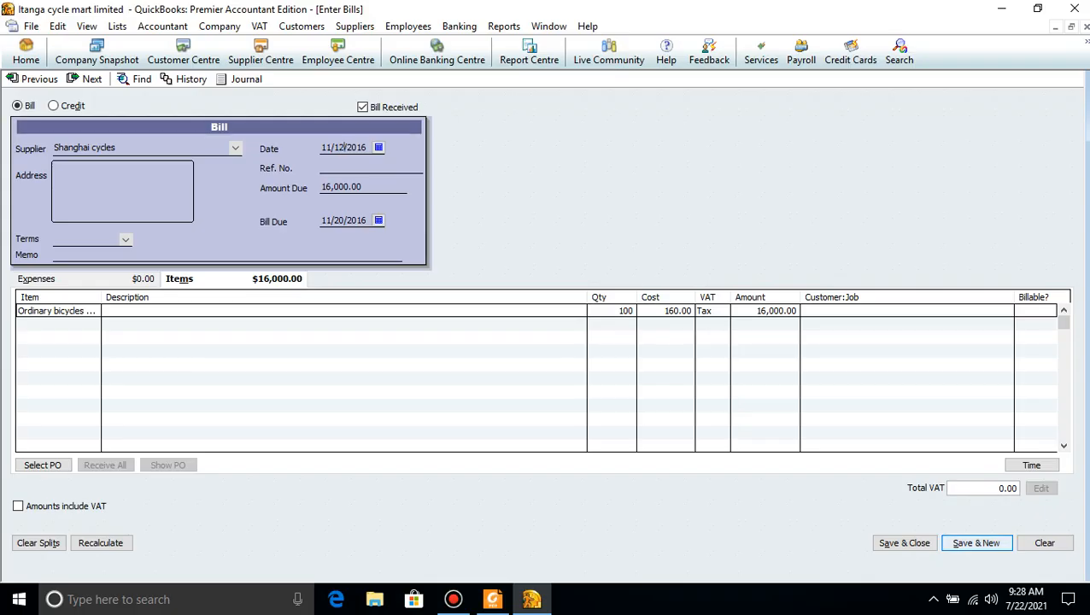
{"action": "left_click", "coordinate": [904, 542]}
{"action": "left_click", "coordinate": [517, 280]}
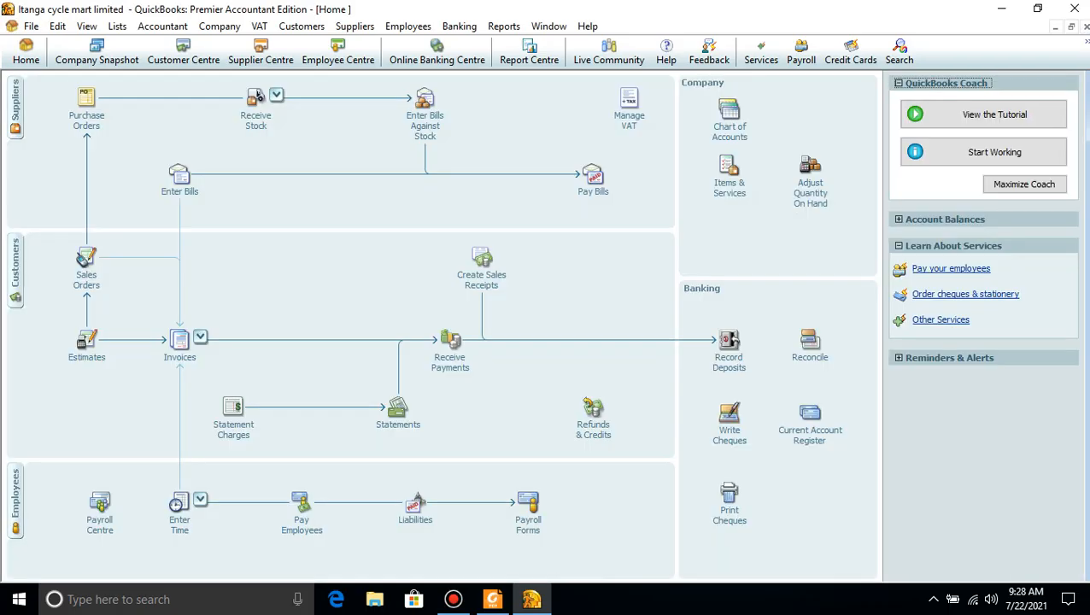
Examine the Shanghai cycles bills awaiting payment against the Nov 12 cash purchase in the PDF, then leave bill payment
{"action": "left_click", "coordinate": [593, 177]}
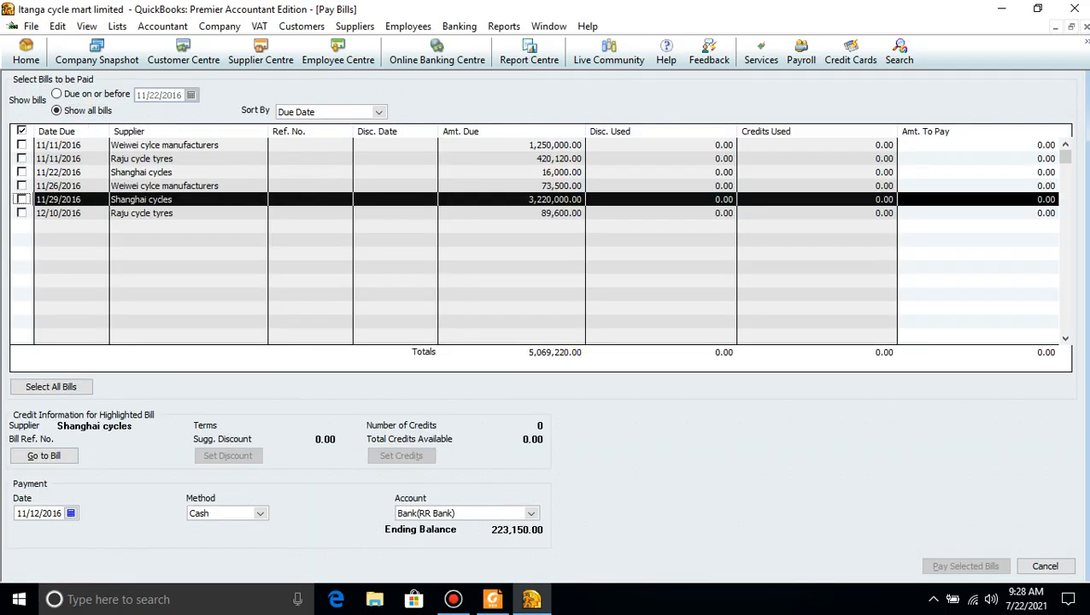
{"action": "left_click", "coordinate": [493, 600]}
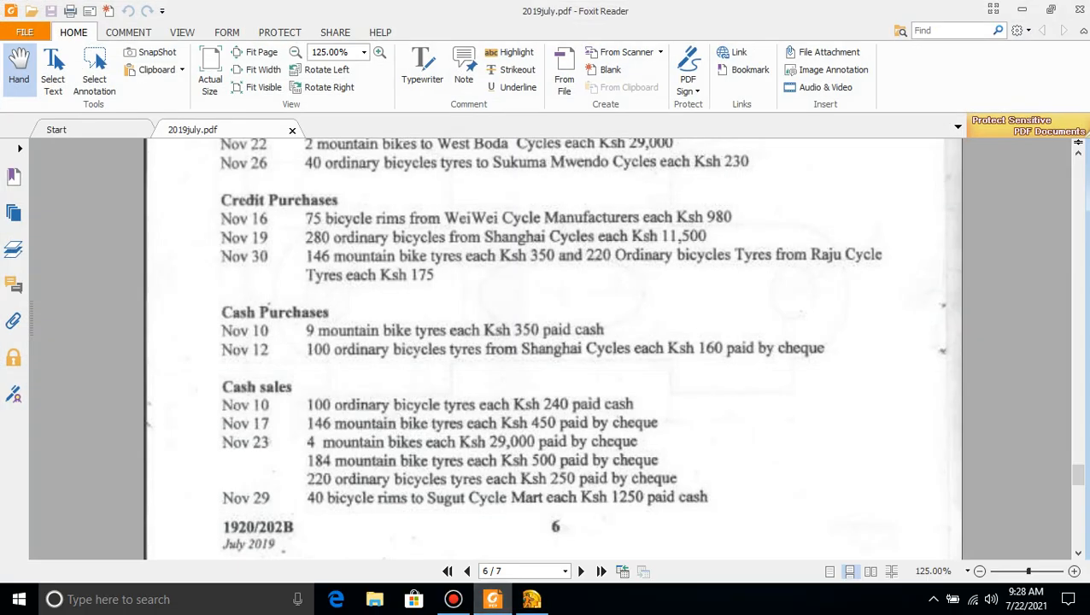
{"action": "left_click", "coordinate": [493, 599]}
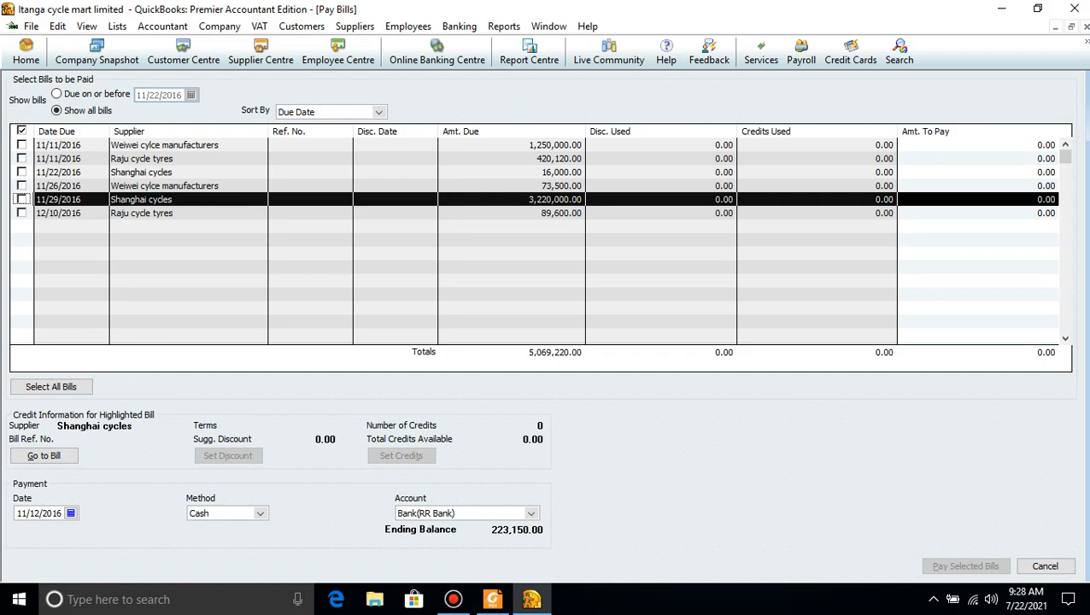
{"action": "left_click", "coordinate": [141, 173]}
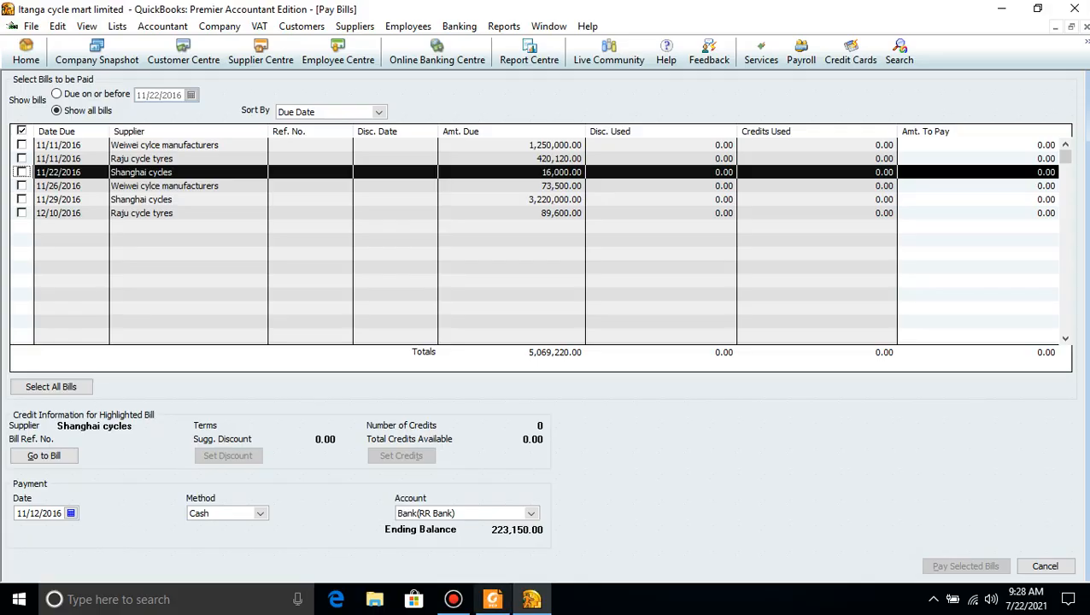
{"action": "left_click", "coordinate": [492, 599]}
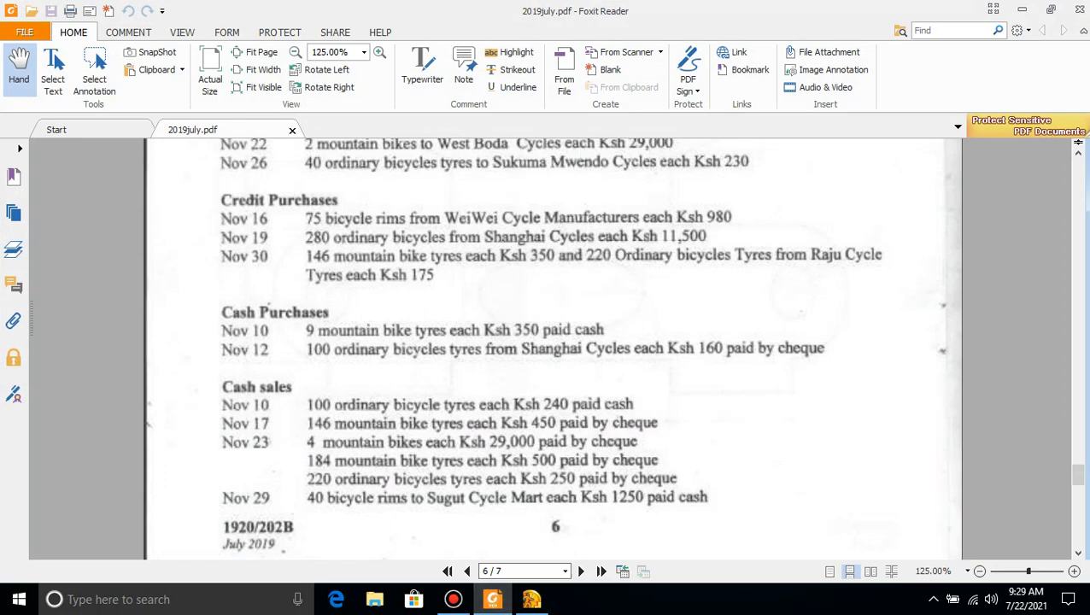
{"action": "left_click", "coordinate": [531, 599]}
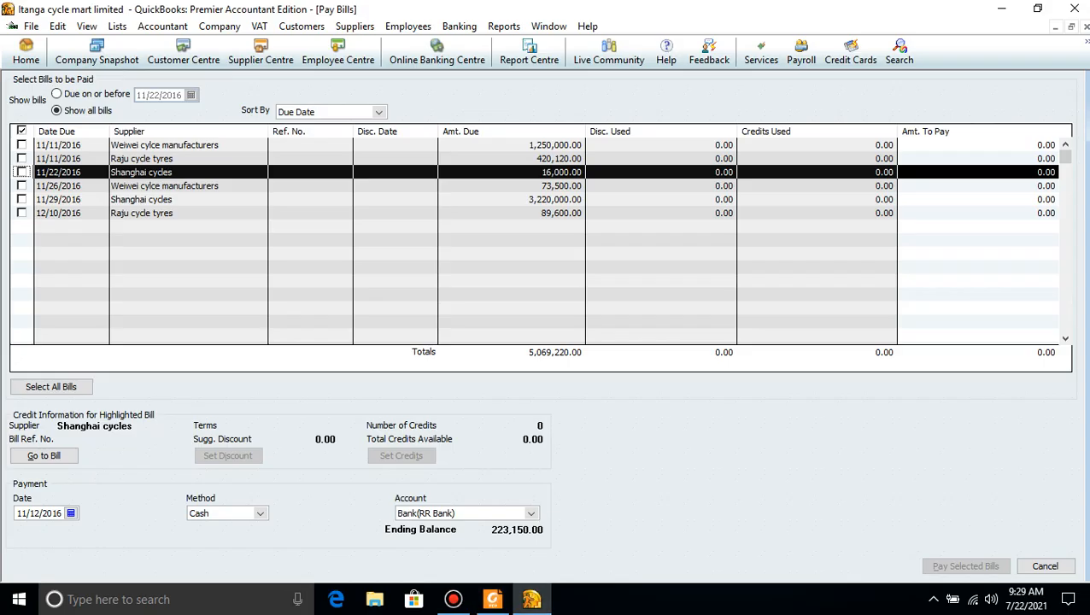
{"action": "left_click", "coordinate": [1086, 26]}
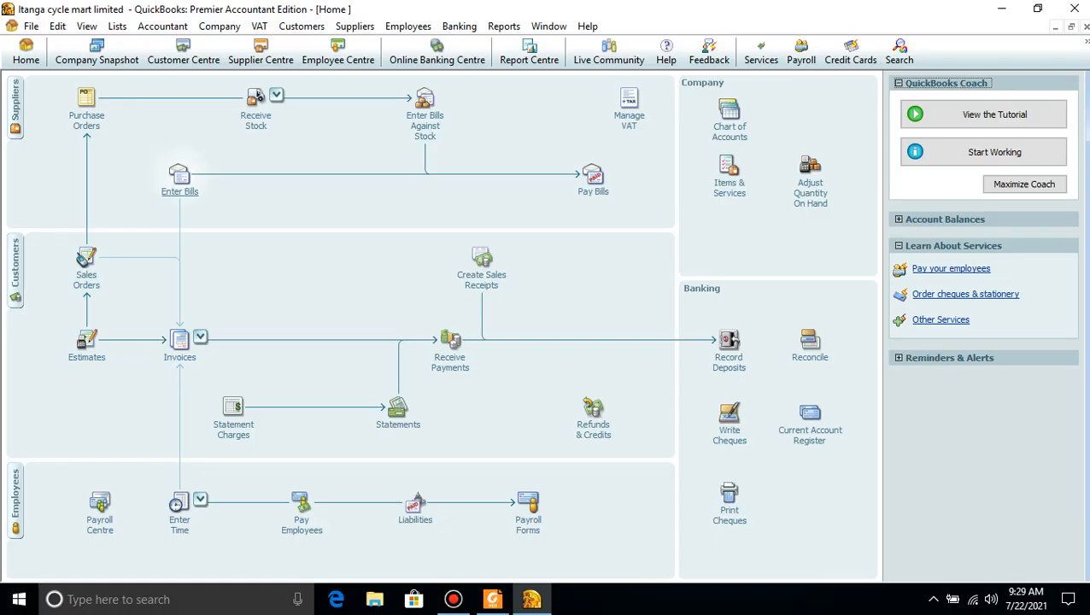
Review the saved bills one by one back to the Shanghai cycles bill of 11/12/2016, comparing them with the PDF purchases
{"action": "left_click", "coordinate": [180, 178]}
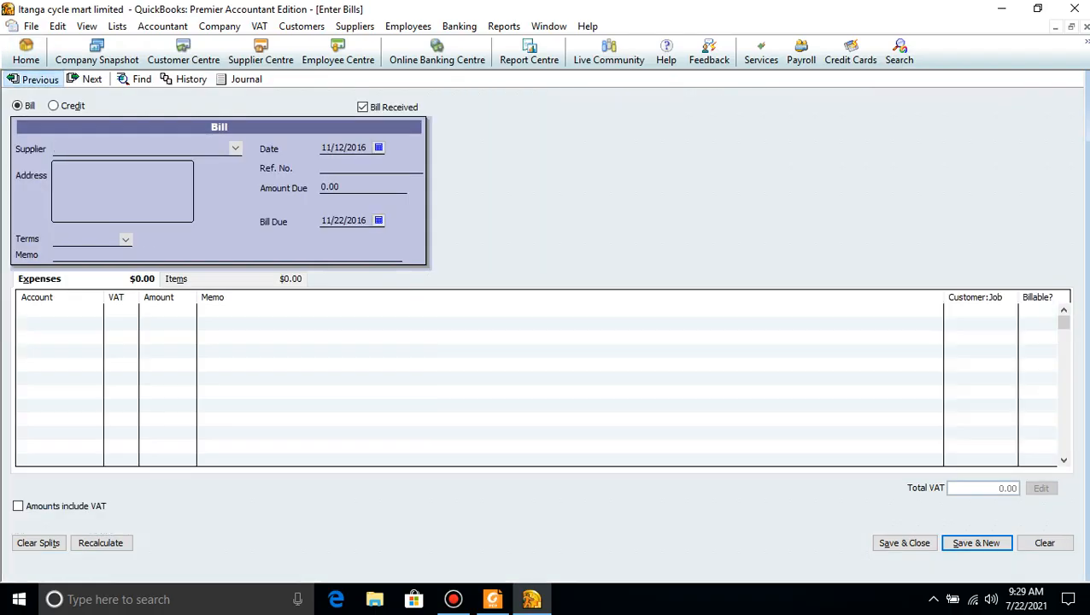
{"action": "left_click", "coordinate": [33, 78]}
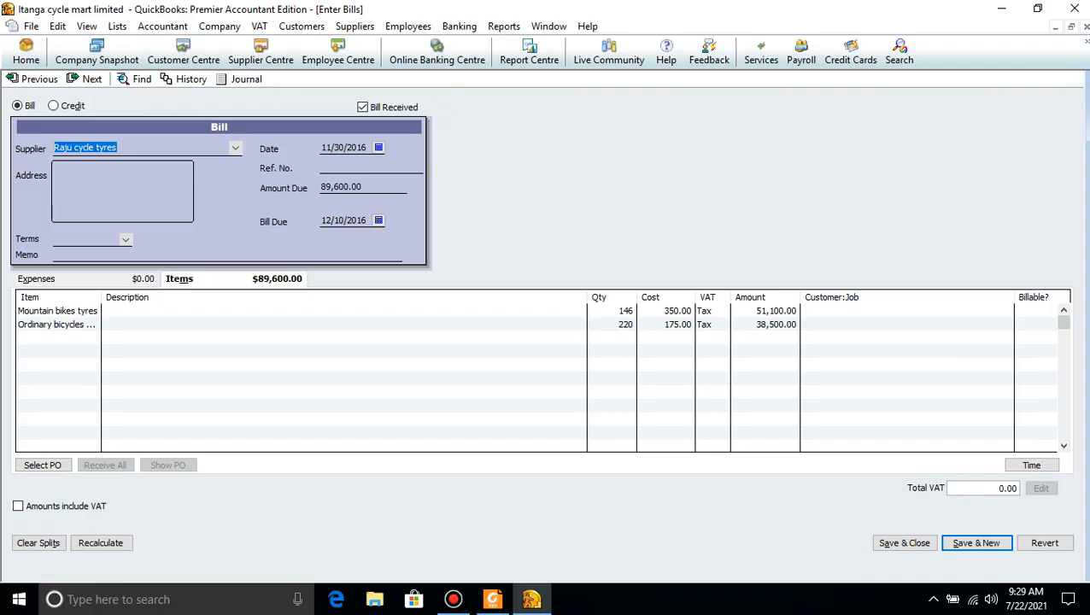
{"action": "left_click", "coordinate": [33, 78]}
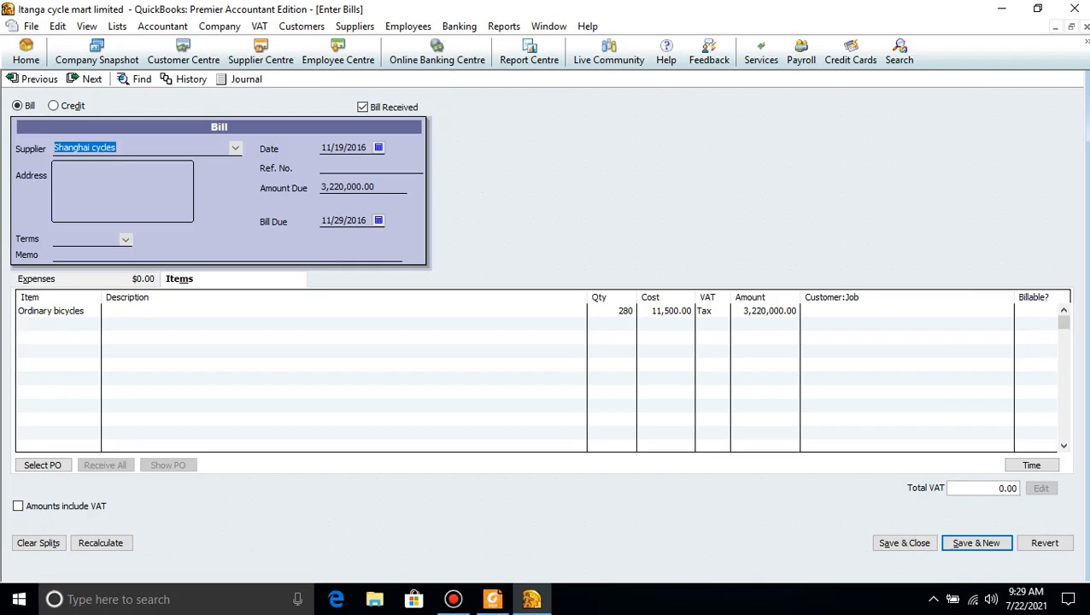
{"action": "left_click", "coordinate": [493, 599]}
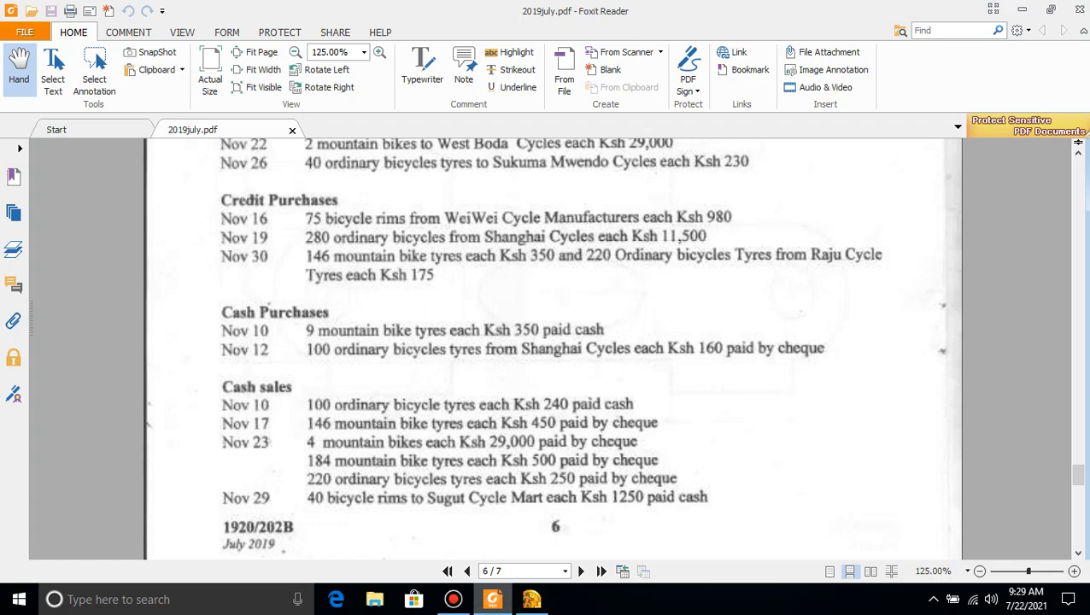
{"action": "key", "text": "alt+Tab"}
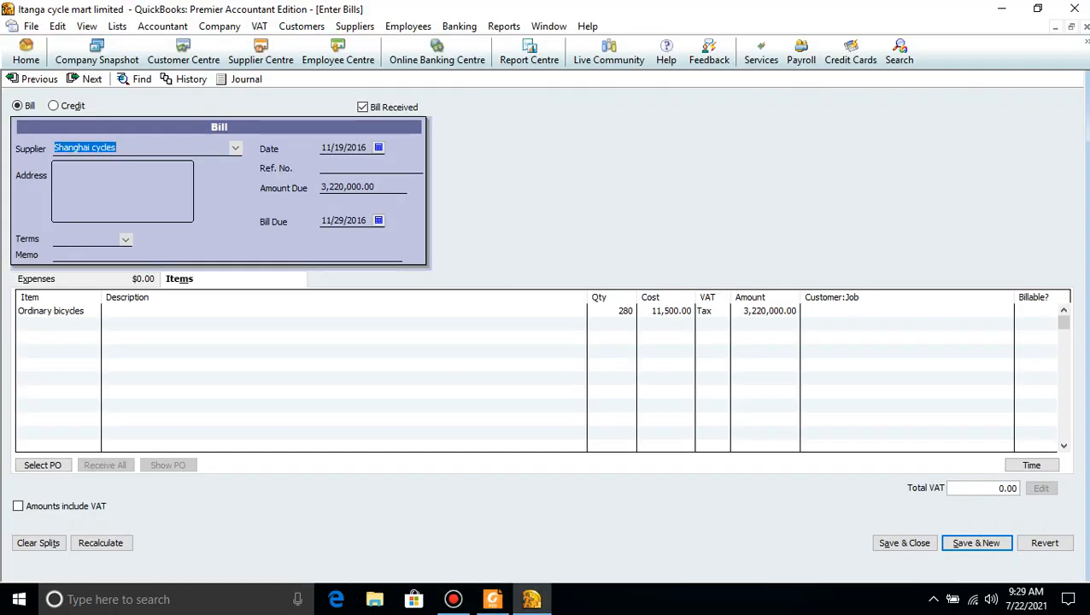
{"action": "left_click", "coordinate": [39, 79]}
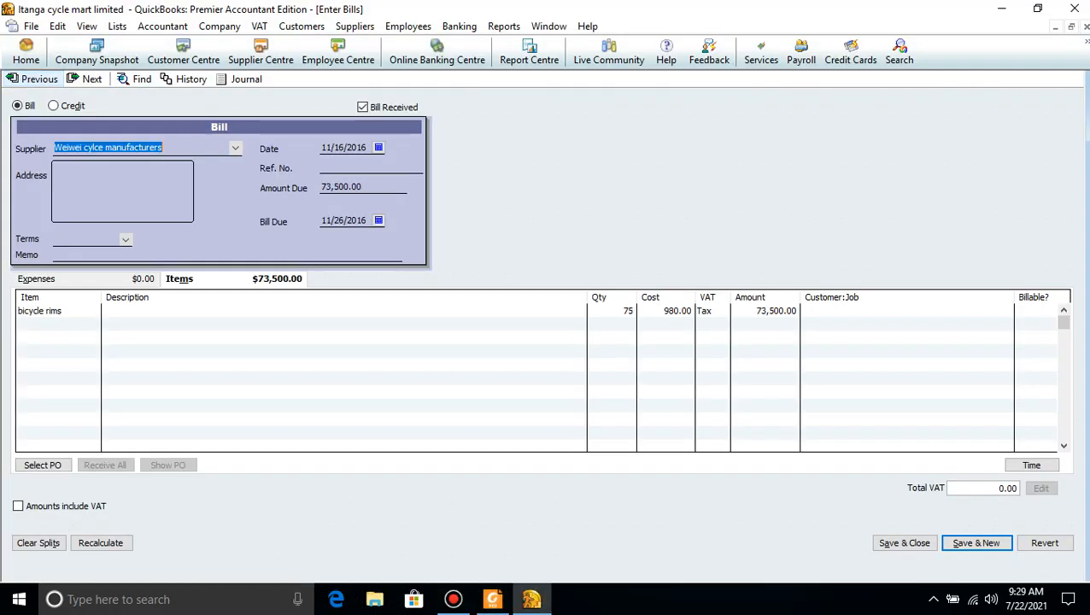
{"action": "left_click", "coordinate": [39, 80]}
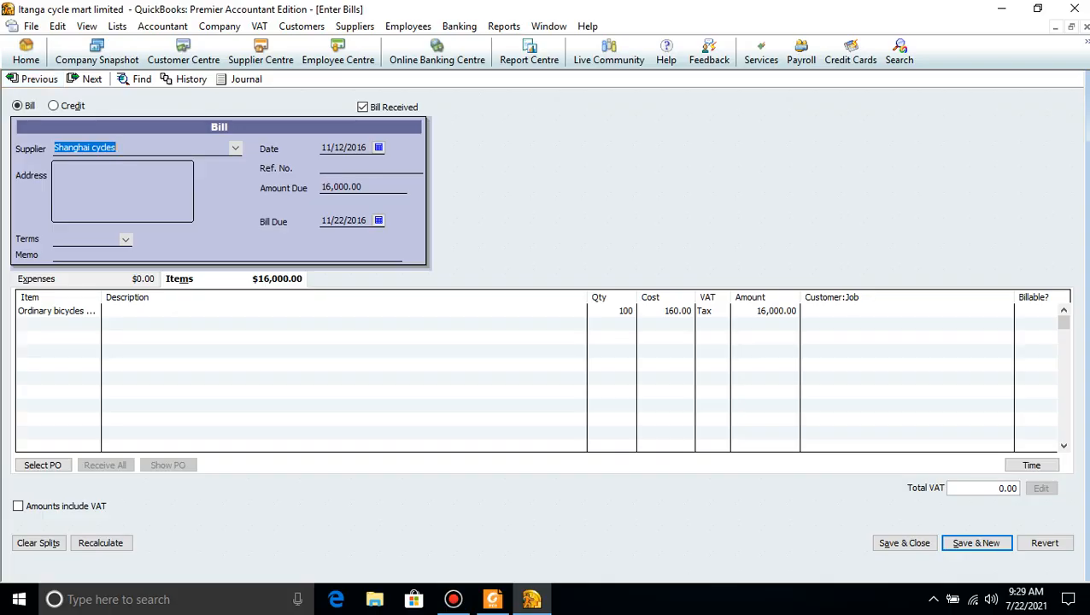
{"action": "left_click", "coordinate": [531, 600]}
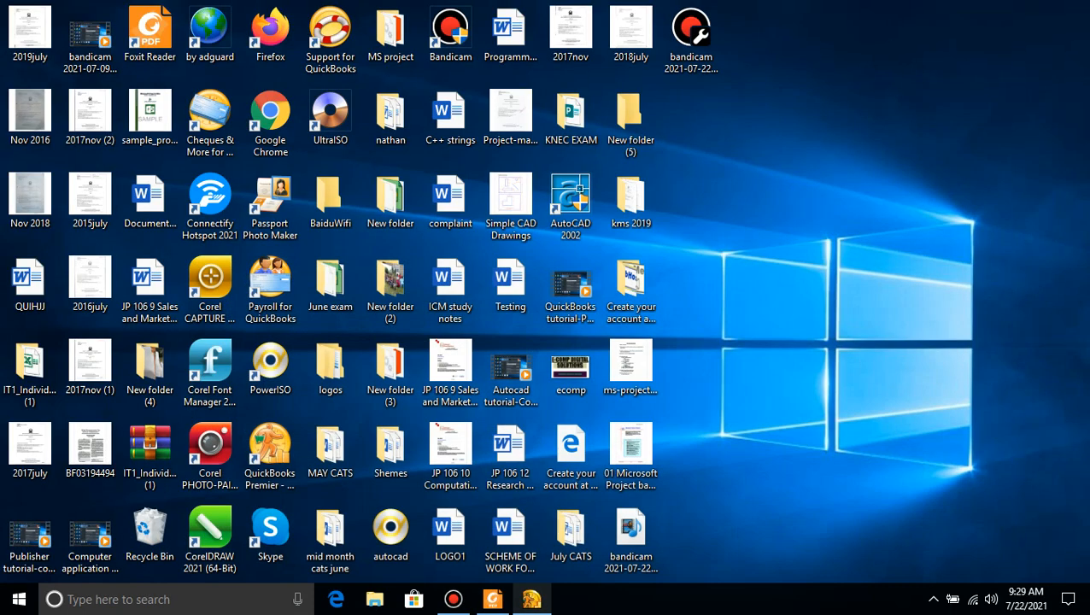
{"action": "left_click", "coordinate": [492, 599]}
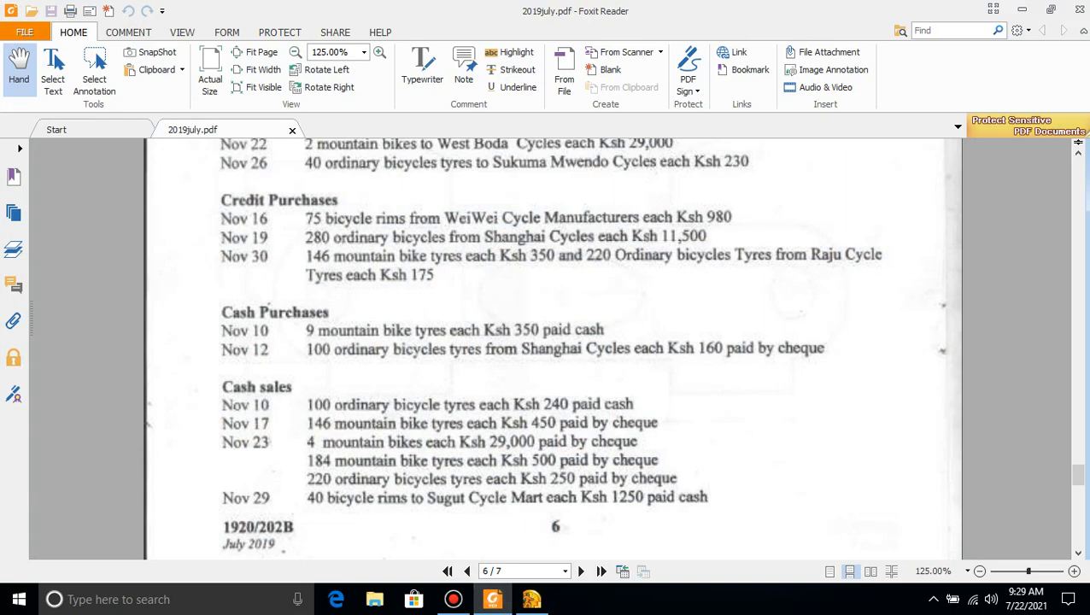
{"action": "left_click", "coordinate": [532, 600]}
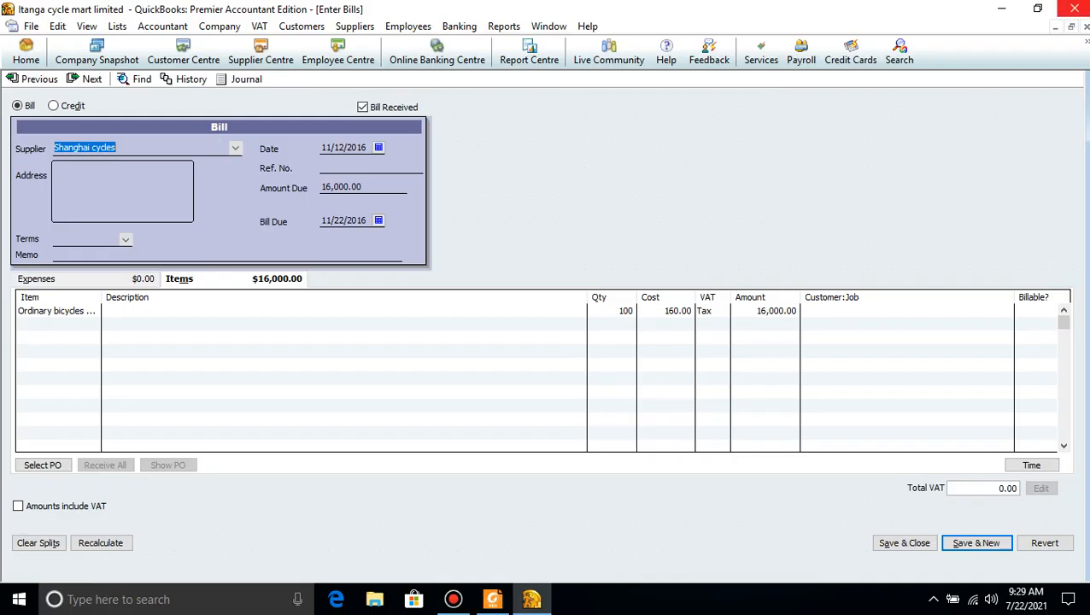
{"action": "left_click", "coordinate": [1086, 27]}
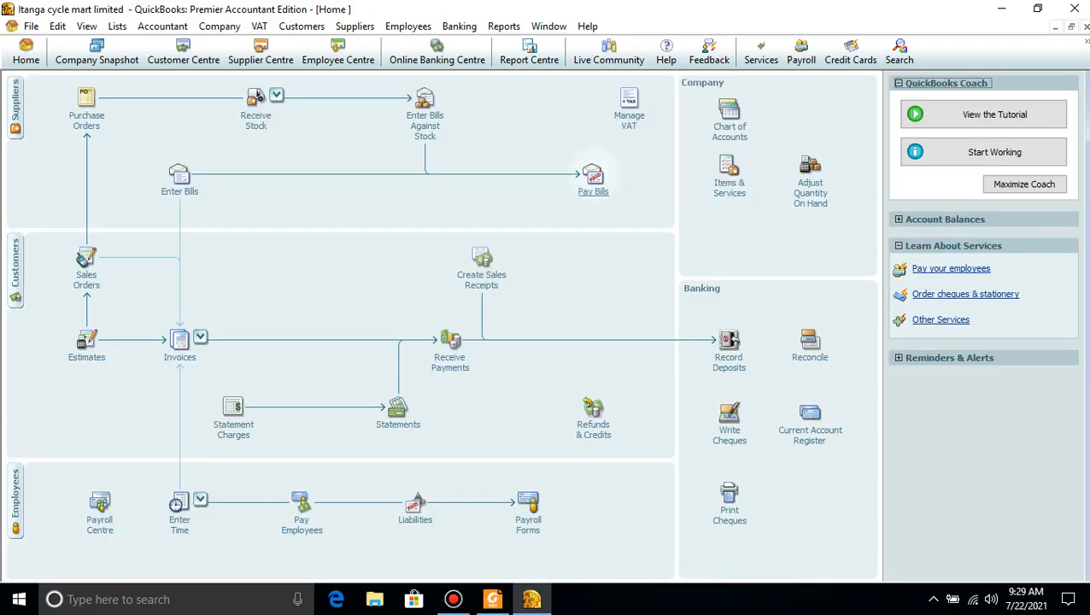
Pay the 16,000.00 Shanghai cycles bill due 11/22/2016 by cheque, leaving the cheque number blank, and accept the back-dated payment
{"action": "left_click", "coordinate": [593, 177]}
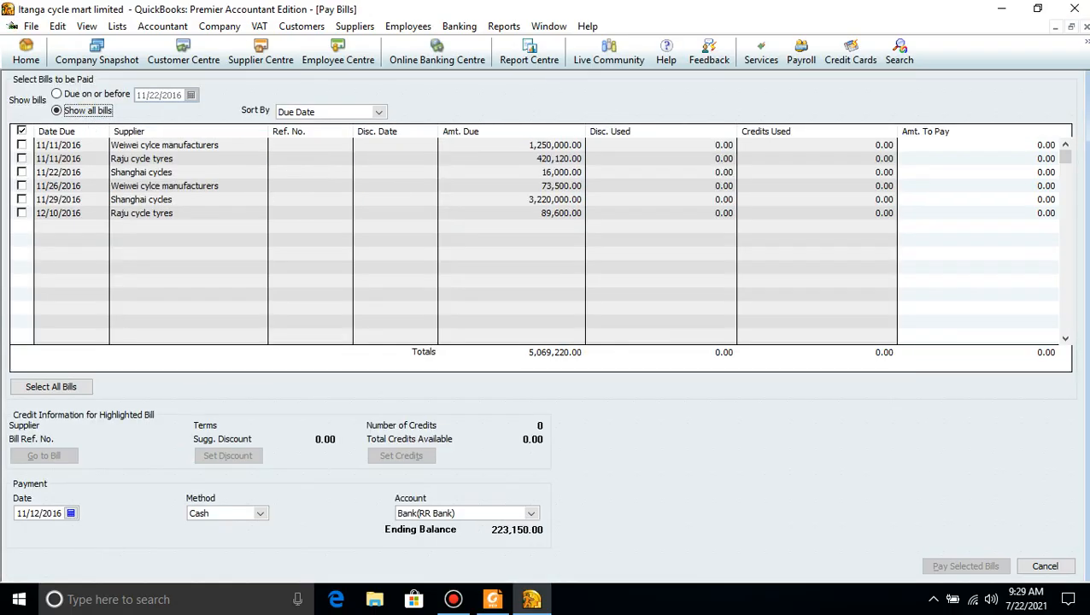
{"action": "left_click", "coordinate": [593, 174]}
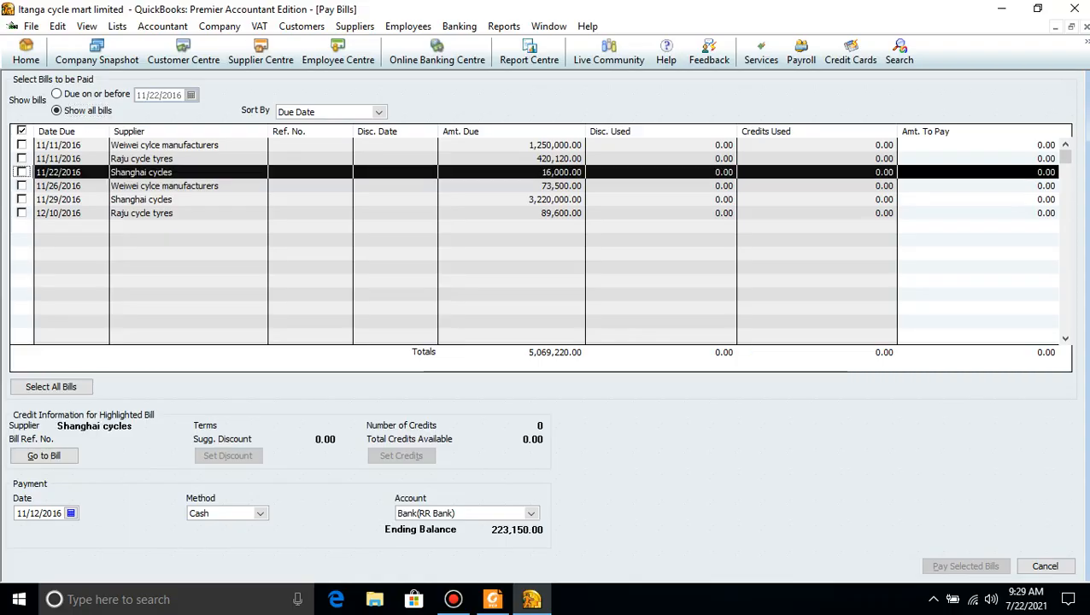
{"action": "left_click", "coordinate": [23, 172]}
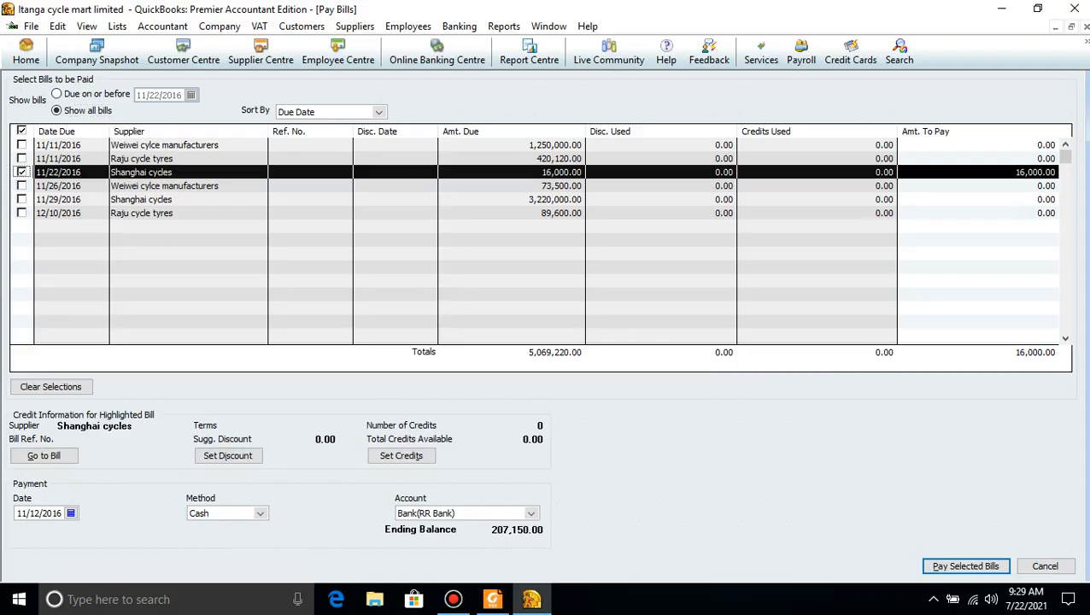
{"action": "left_click", "coordinate": [260, 512]}
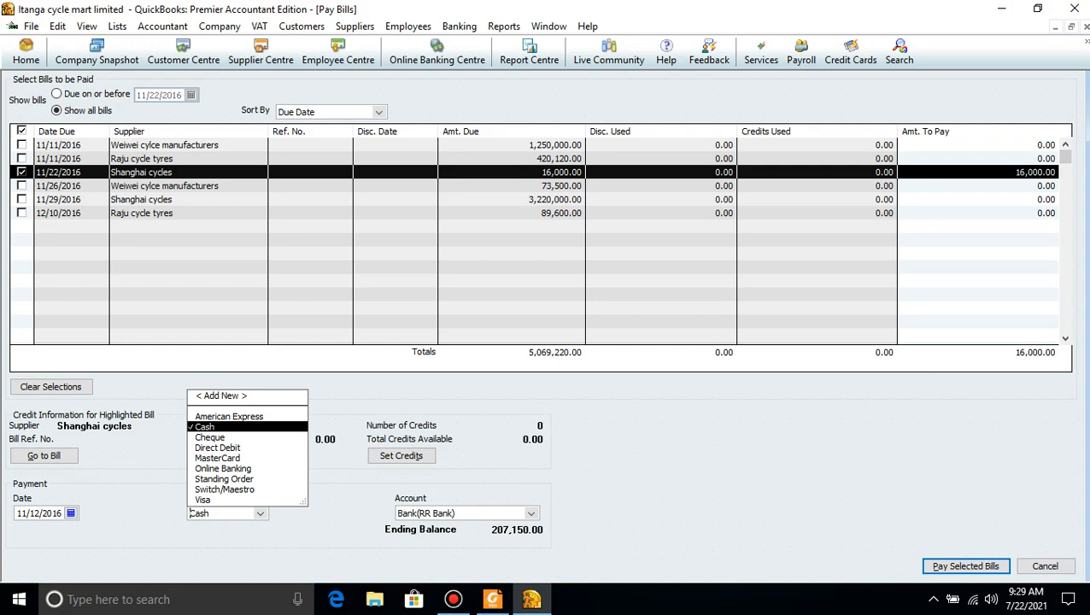
{"action": "left_click", "coordinate": [210, 438]}
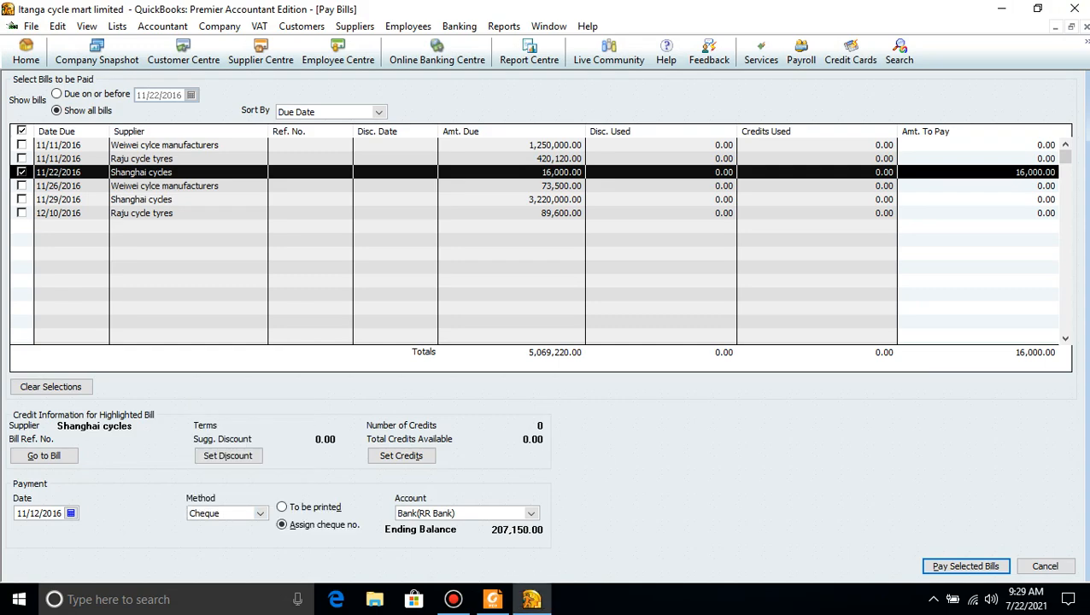
{"action": "left_click", "coordinate": [966, 566]}
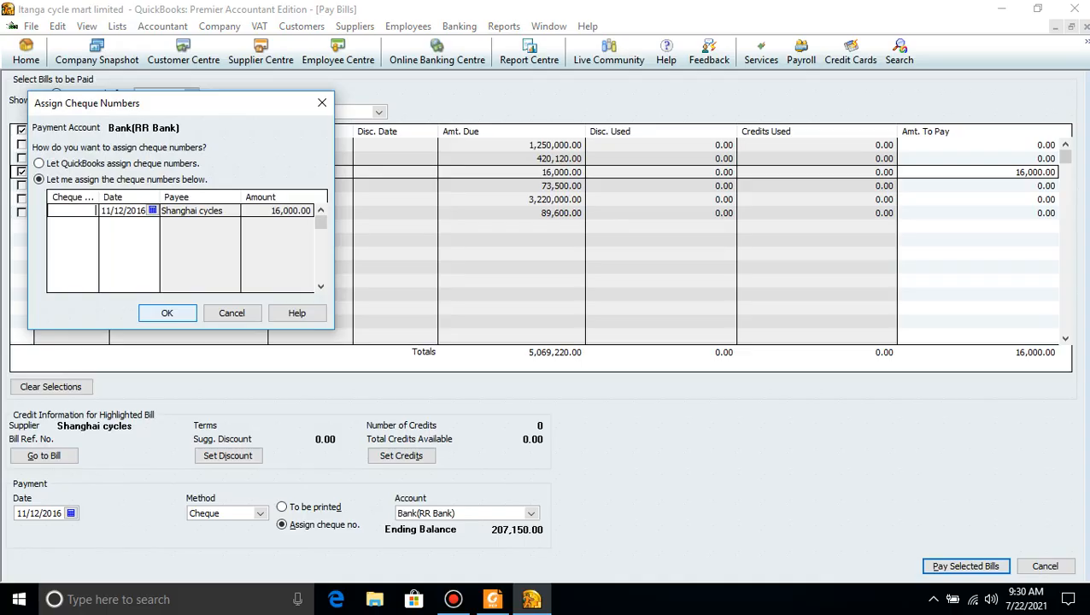
{"action": "key", "text": "Return"}
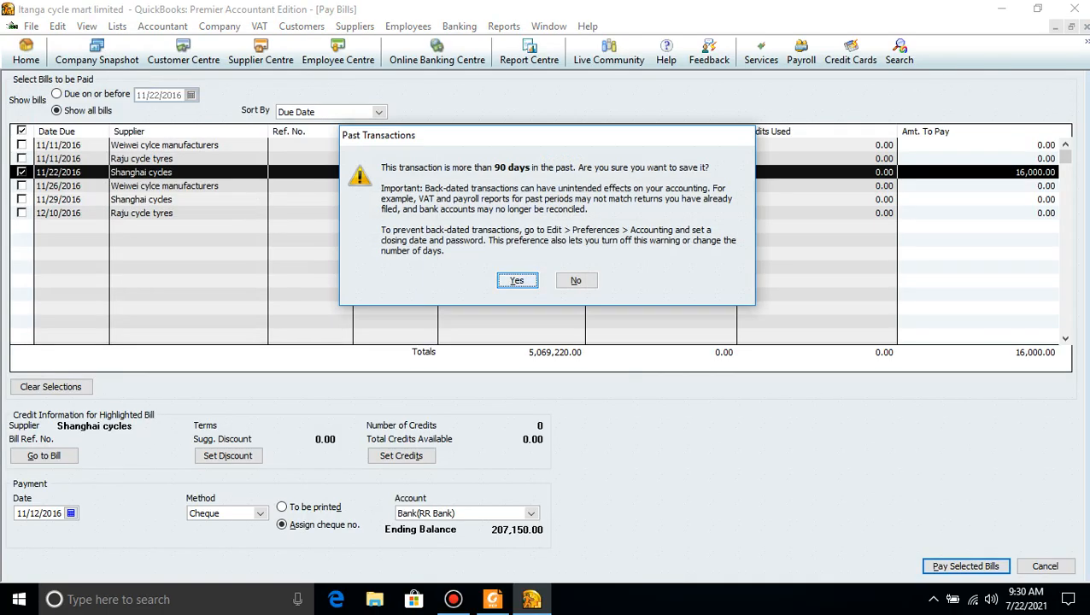
{"action": "key", "text": "Return"}
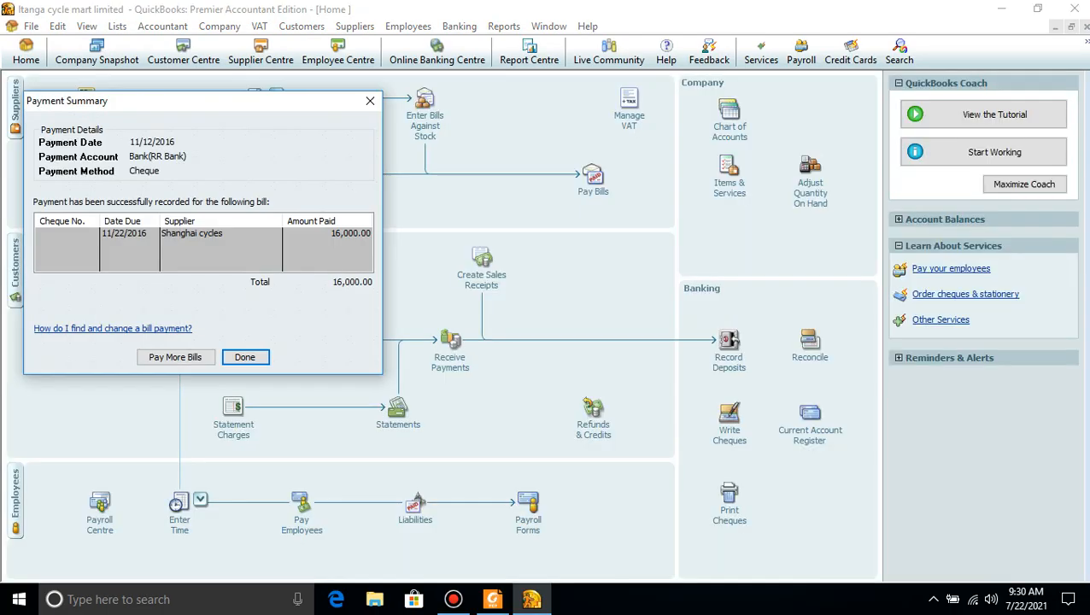
{"action": "key", "text": "Return"}
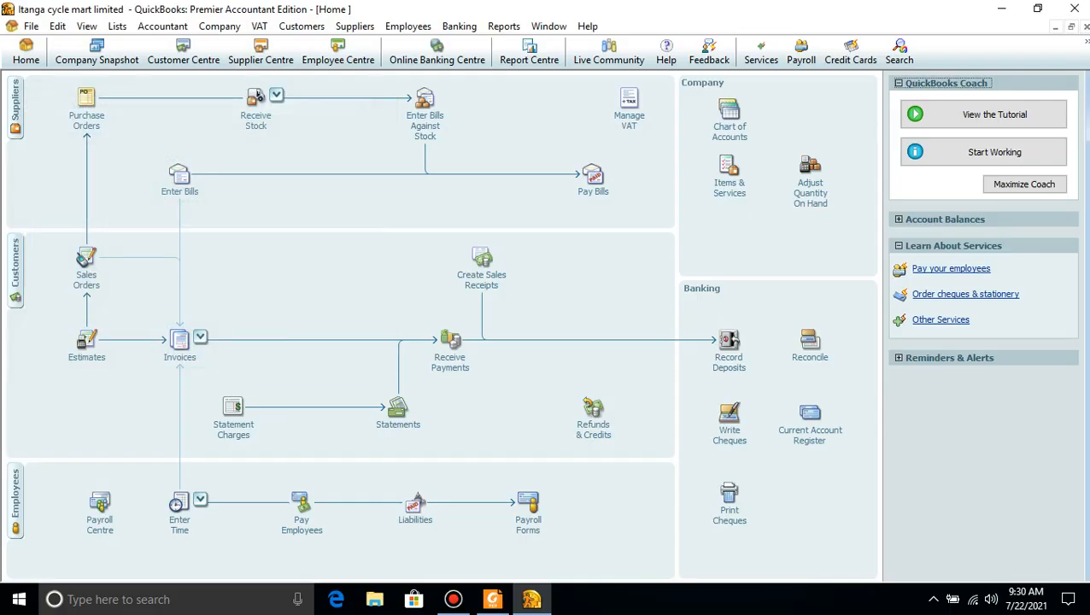
Look up the cash sales in the exam PDF and open a blank sales receipt in QuickBooks
{"action": "left_click", "coordinate": [493, 599]}
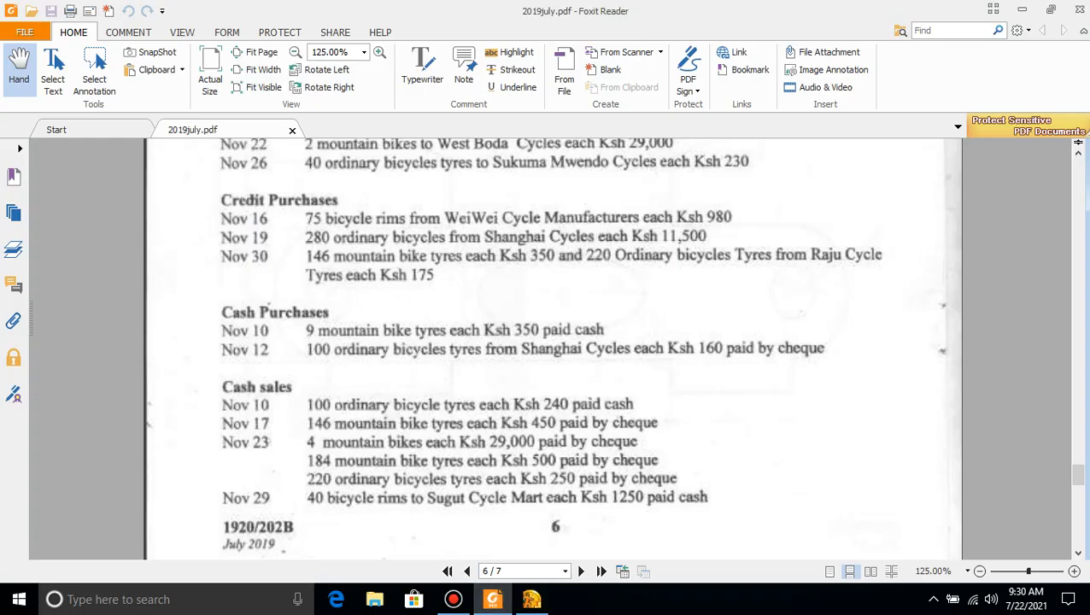
{"action": "scroll", "coordinate": [551, 342], "scroll_direction": "down", "scroll_amount": 4}
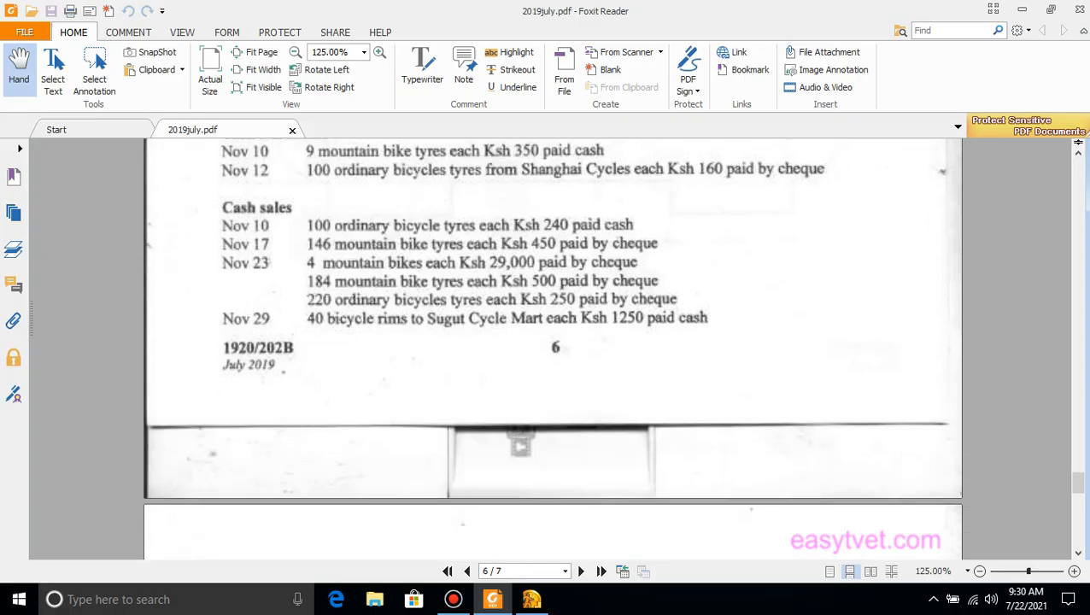
{"action": "scroll", "coordinate": [551, 341], "scroll_direction": "down", "scroll_amount": 5}
{"action": "scroll", "coordinate": [551, 342], "scroll_direction": "up", "scroll_amount": 5}
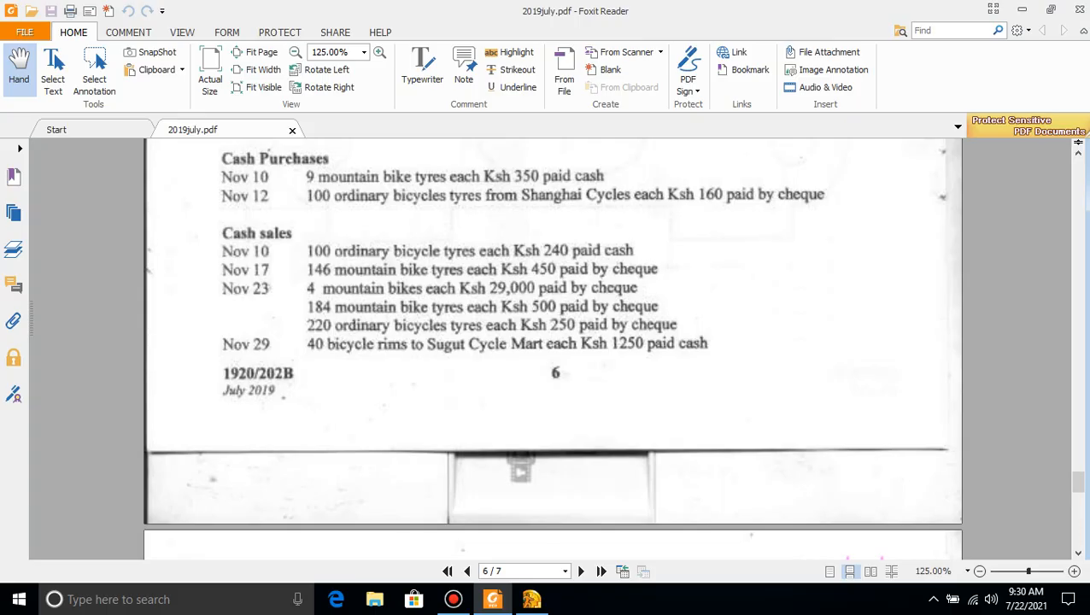
{"action": "left_click", "coordinate": [532, 599]}
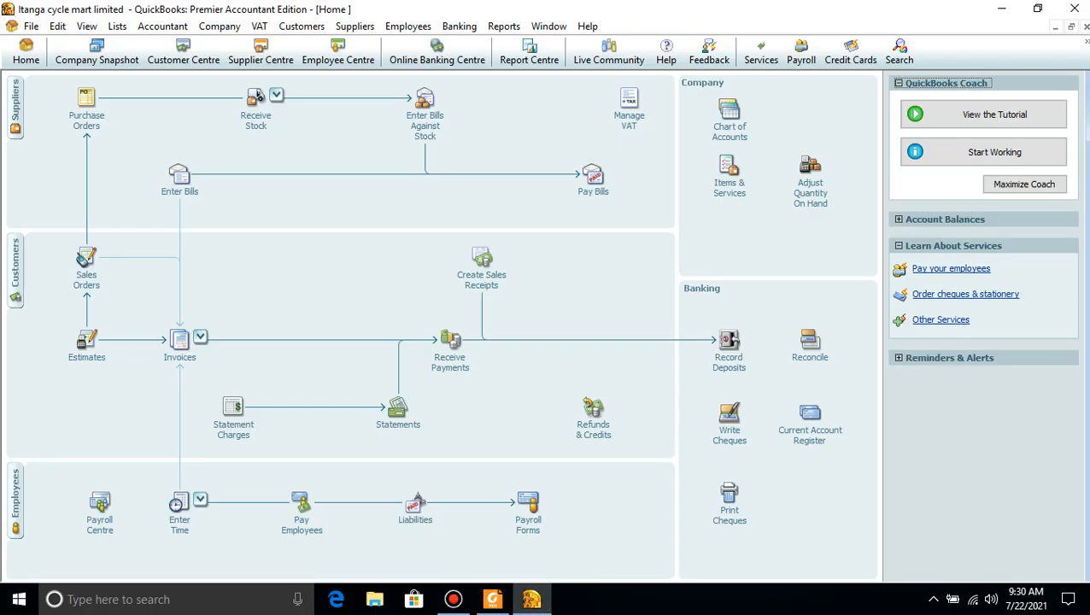
{"action": "left_click", "coordinate": [481, 259]}
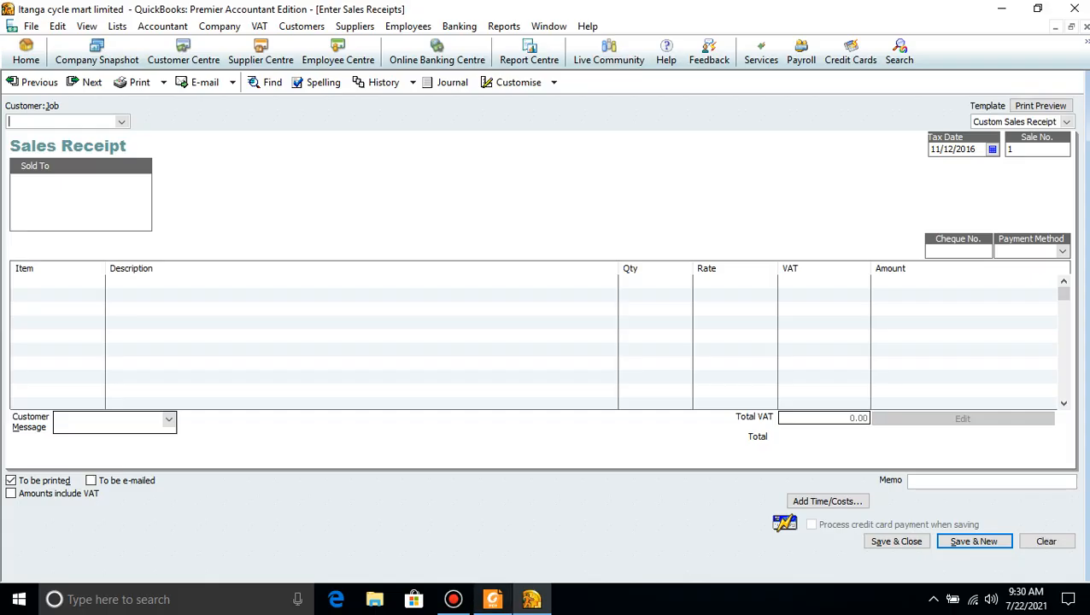
Check the first cash sale in the PDF and enter Ordinary bicycles tyres with quantity 100 on the sales receipt
{"action": "left_click", "coordinate": [492, 598]}
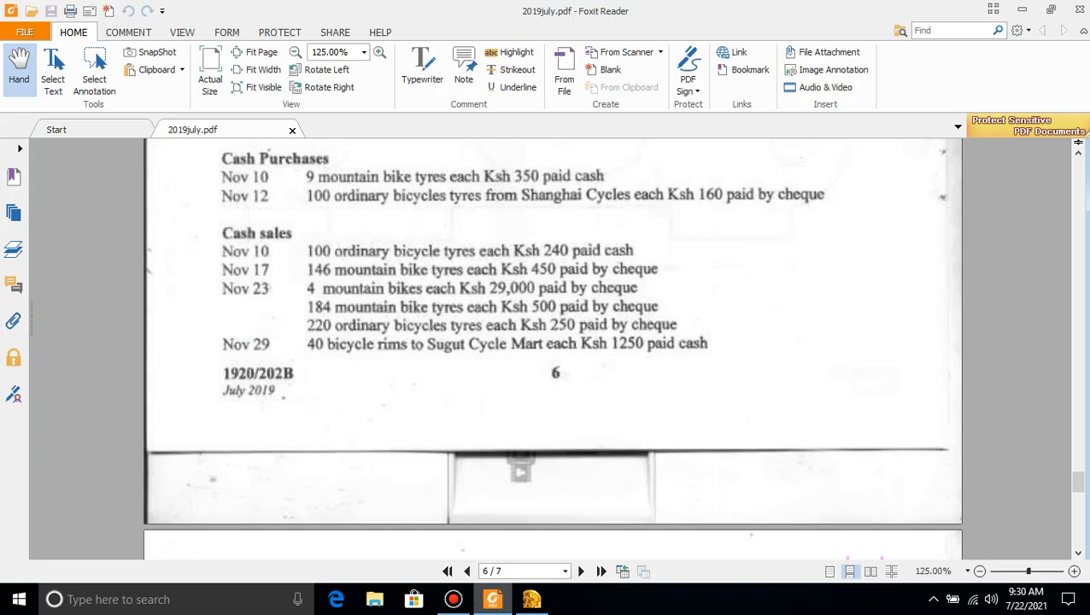
{"action": "key", "text": "alt+Tab"}
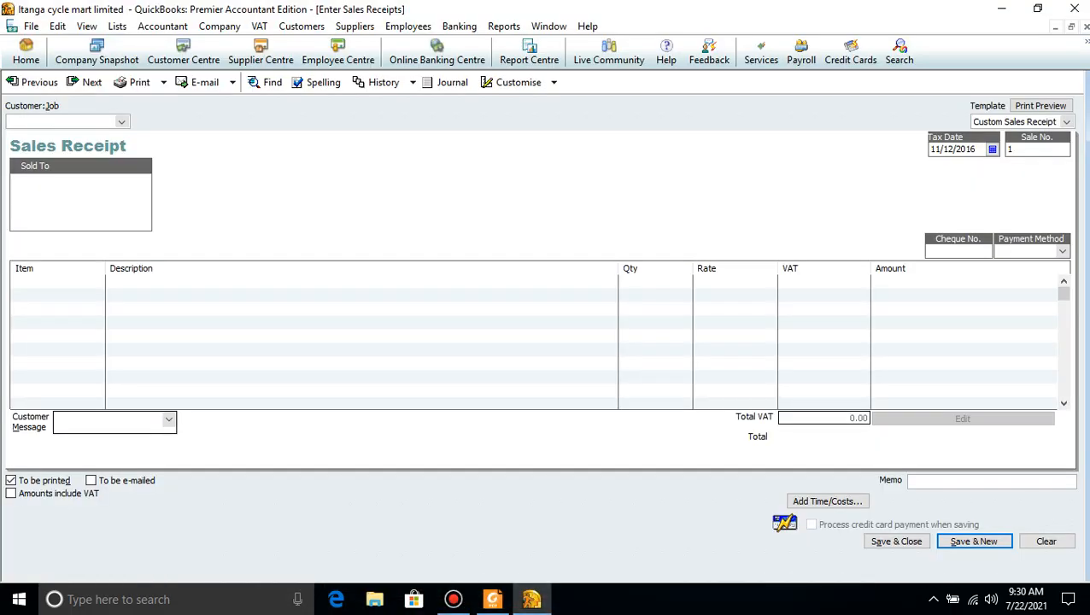
{"action": "left_click", "coordinate": [87, 282]}
{"action": "left_click", "coordinate": [97, 282]}
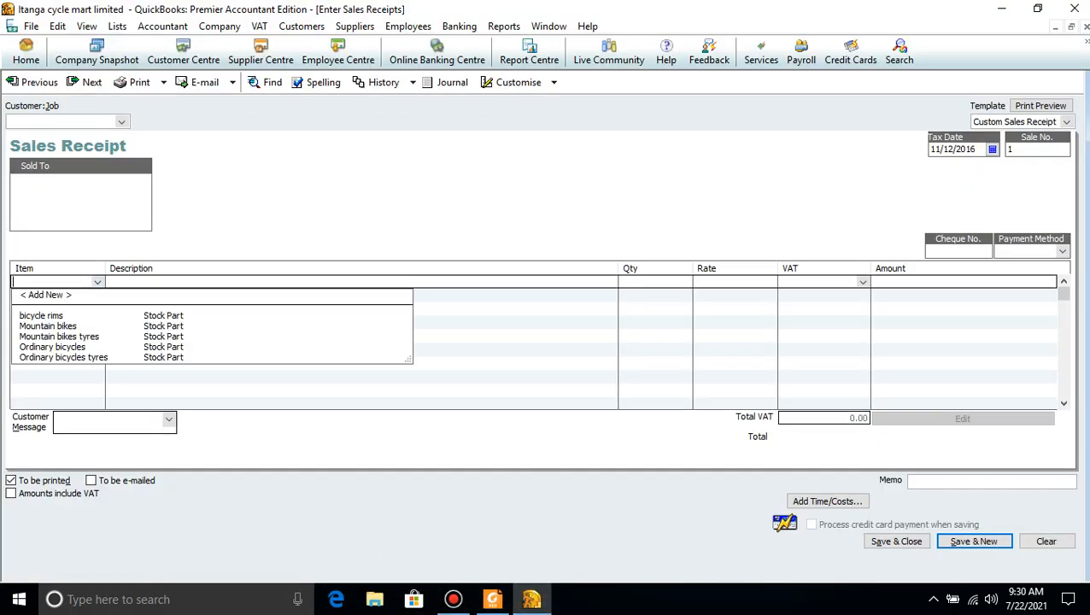
{"action": "left_click", "coordinate": [64, 357]}
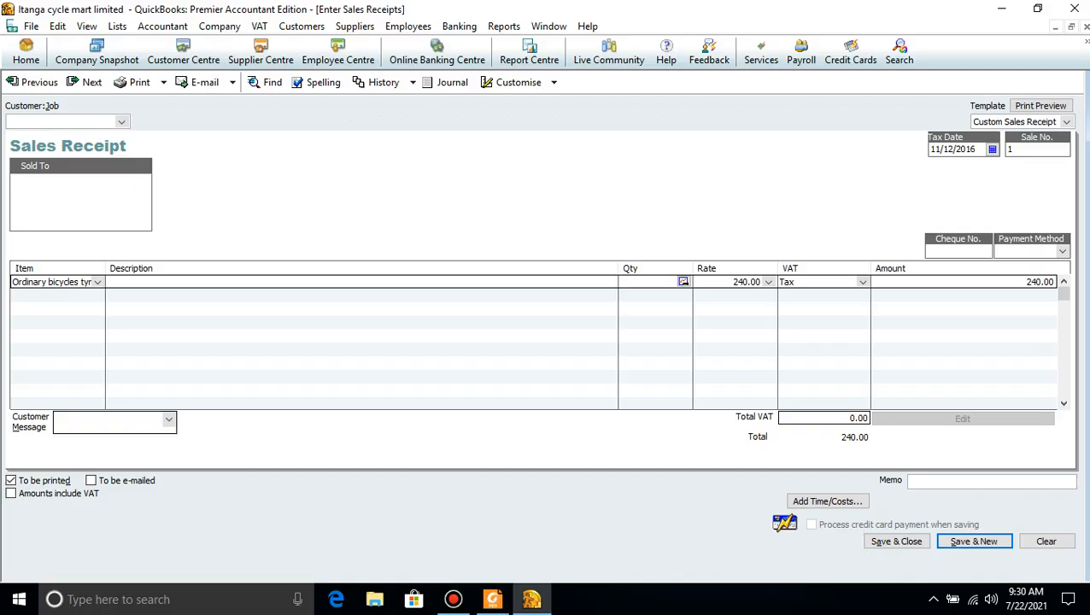
{"action": "key", "text": "alt+Tab"}
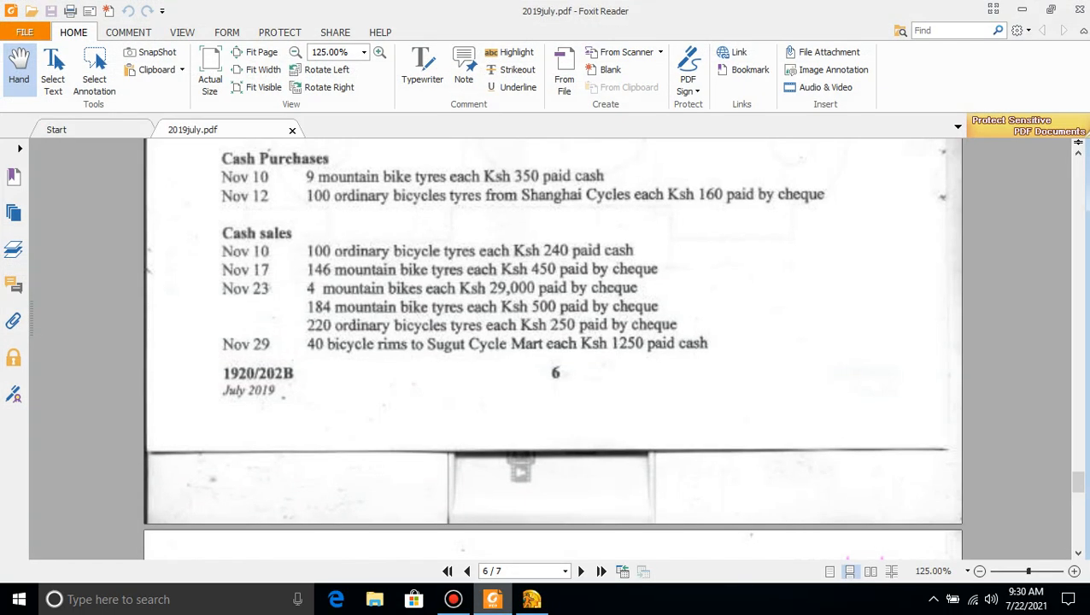
{"action": "key", "text": "alt+Tab"}
{"action": "left_click", "coordinate": [642, 282]}
{"action": "type", "text": "100"}
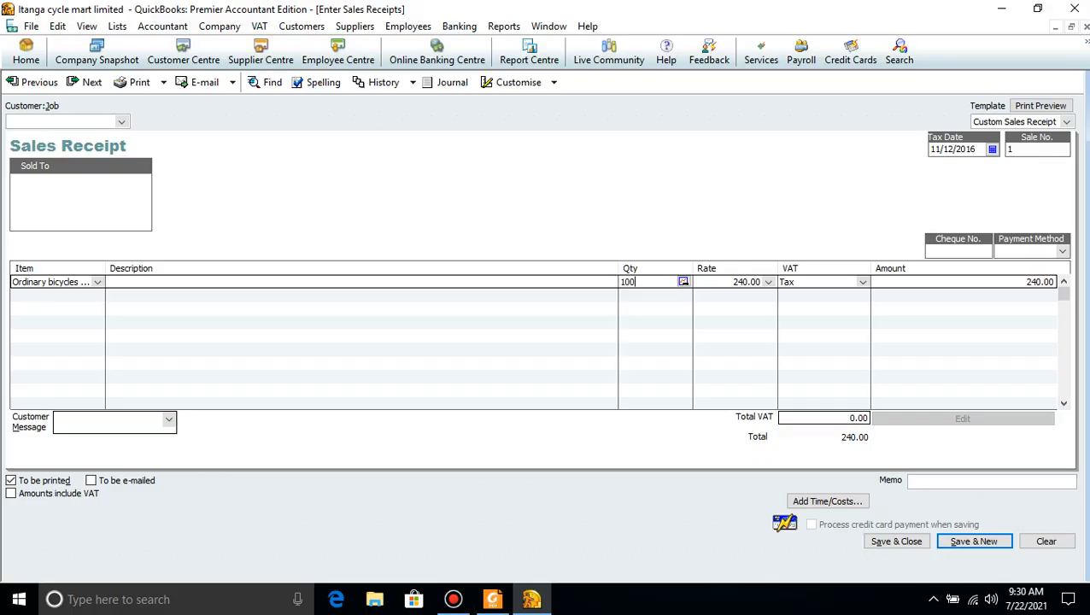
Check the sale's date in the PDF and set the sales receipt's tax date to 11/10/2016
{"action": "left_click", "coordinate": [493, 600]}
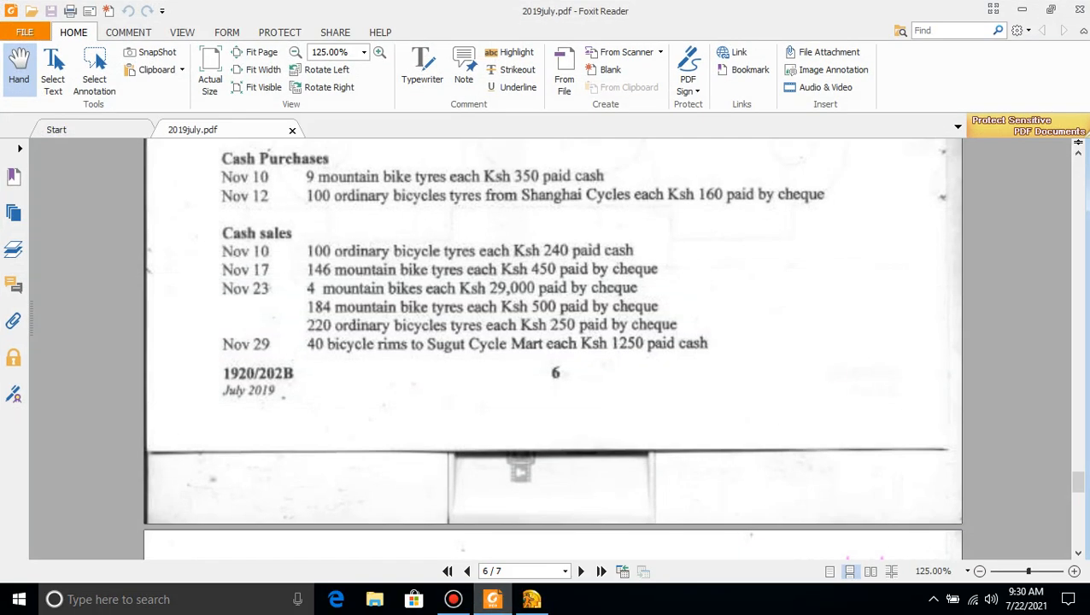
{"action": "left_click", "coordinate": [531, 599]}
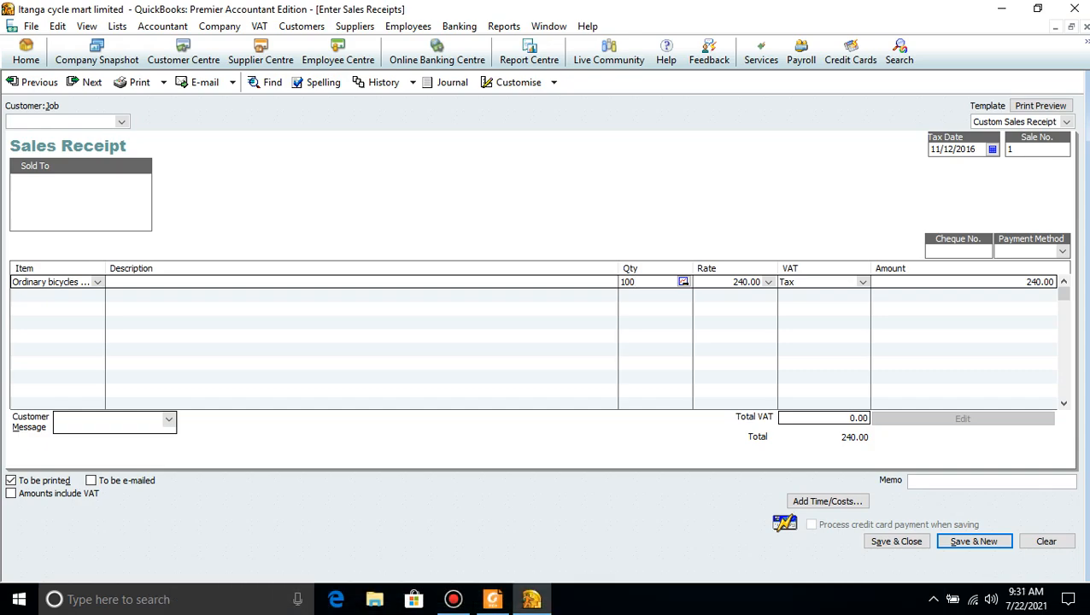
{"action": "left_click", "coordinate": [952, 148]}
{"action": "key", "text": "BackSpace"}
{"action": "type", "text": "0"}
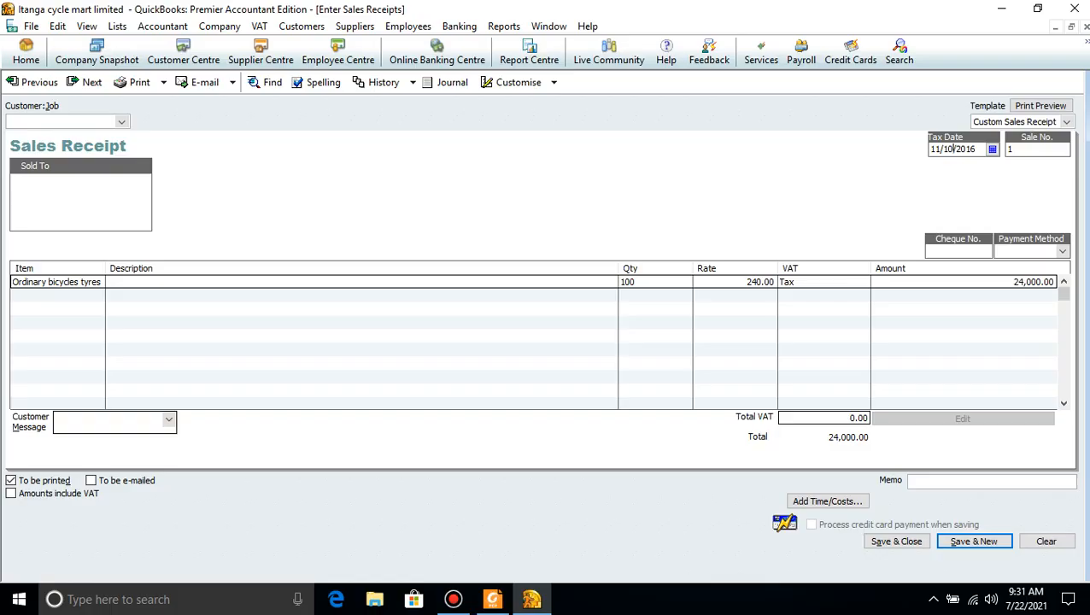
Check how the sale was paid, set the payment method to Cash, and save the back-dated receipt, starting a new one
{"action": "left_click", "coordinate": [493, 600]}
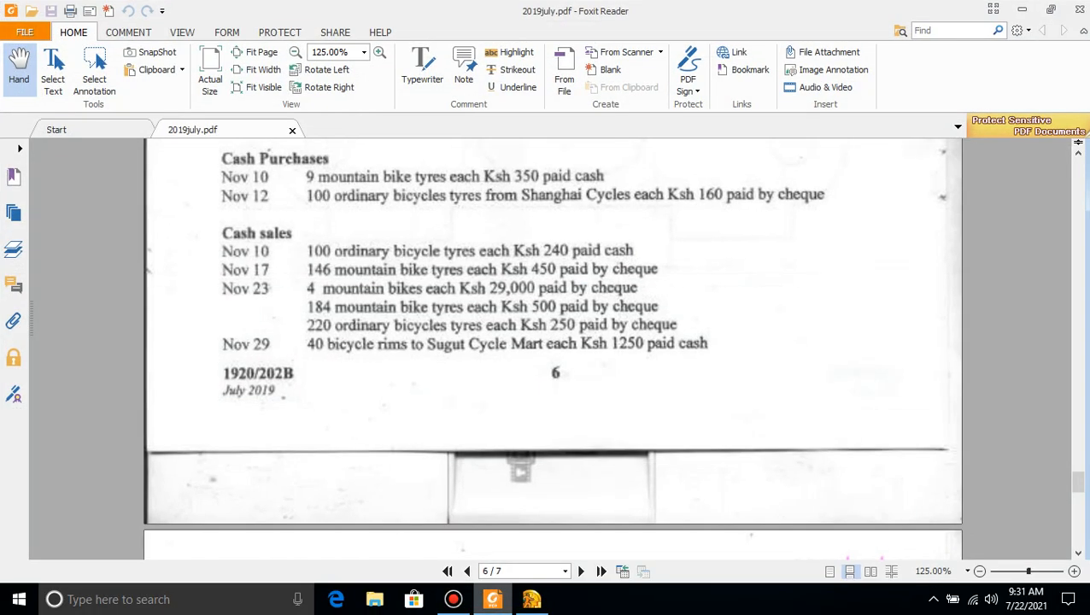
{"action": "left_click", "coordinate": [492, 600]}
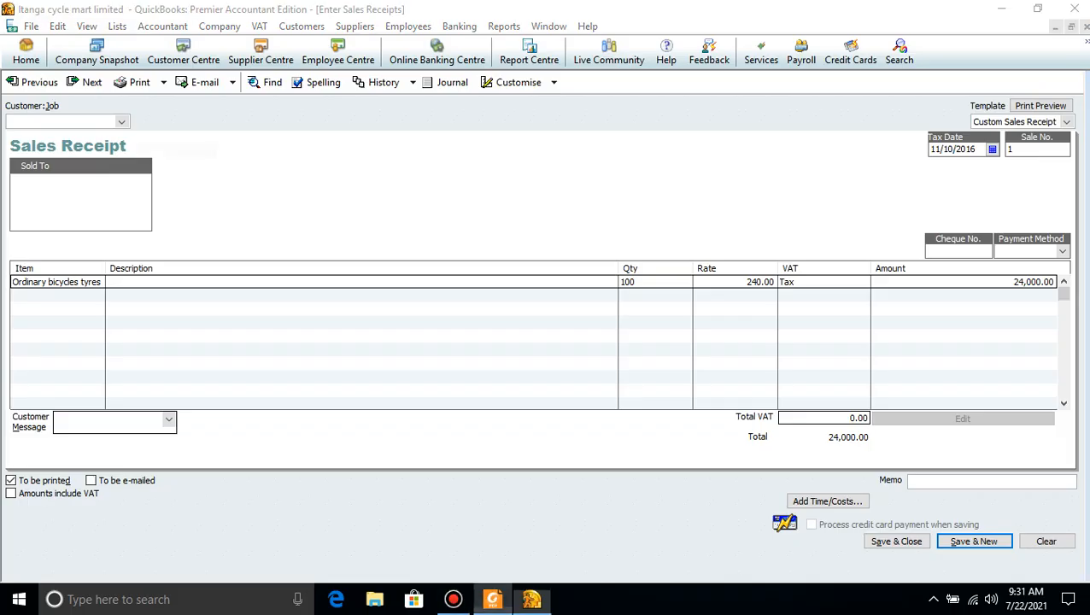
{"action": "left_click", "coordinate": [492, 600]}
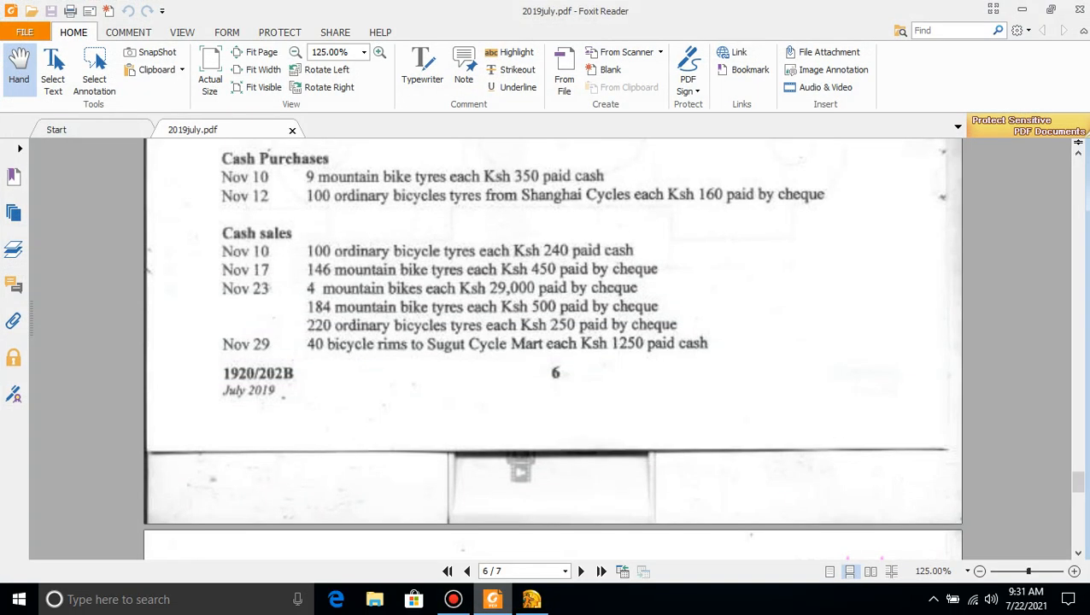
{"action": "left_click", "coordinate": [492, 600]}
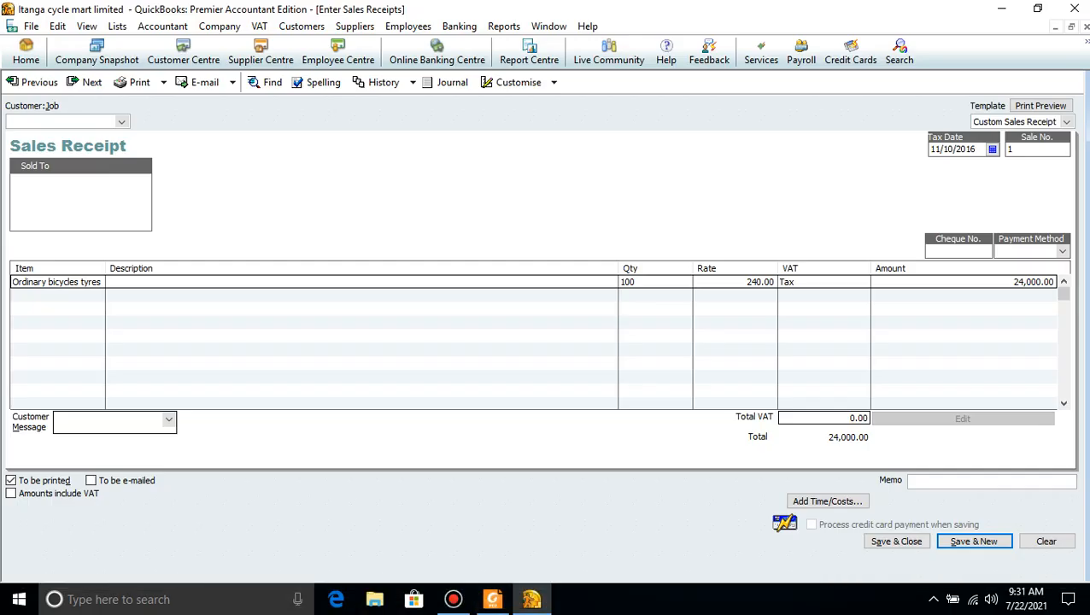
{"action": "left_click", "coordinate": [1063, 251]}
{"action": "left_click", "coordinate": [990, 297]}
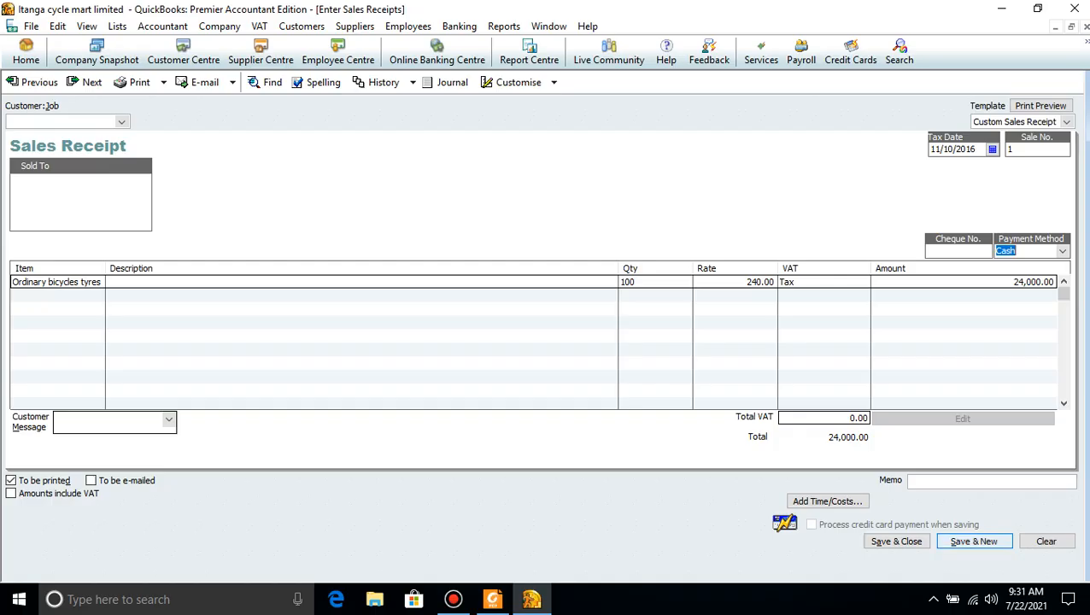
{"action": "left_click", "coordinate": [974, 542]}
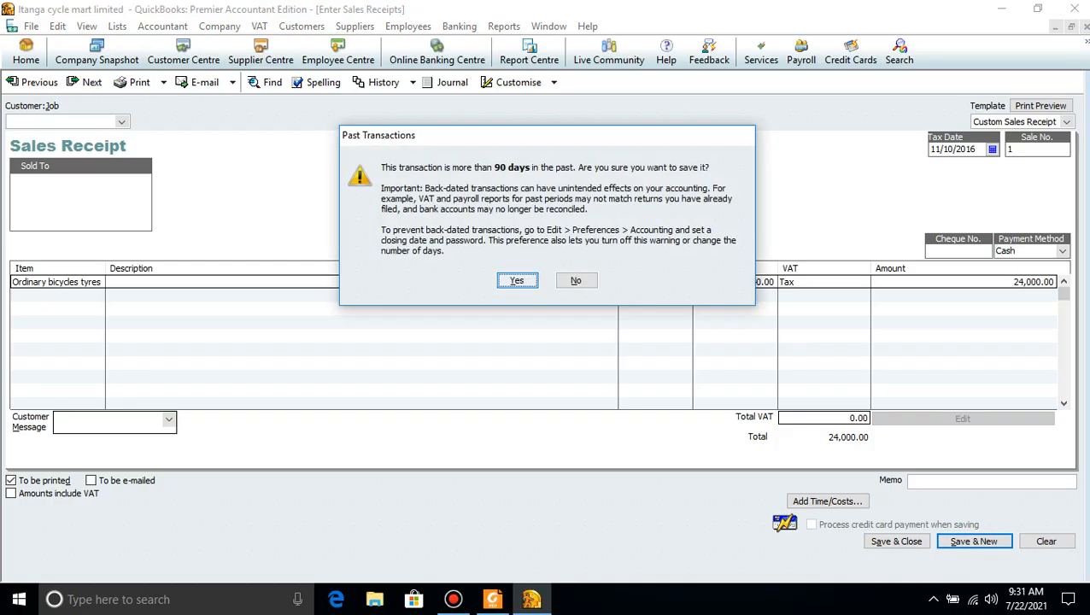
{"action": "key", "text": "Return"}
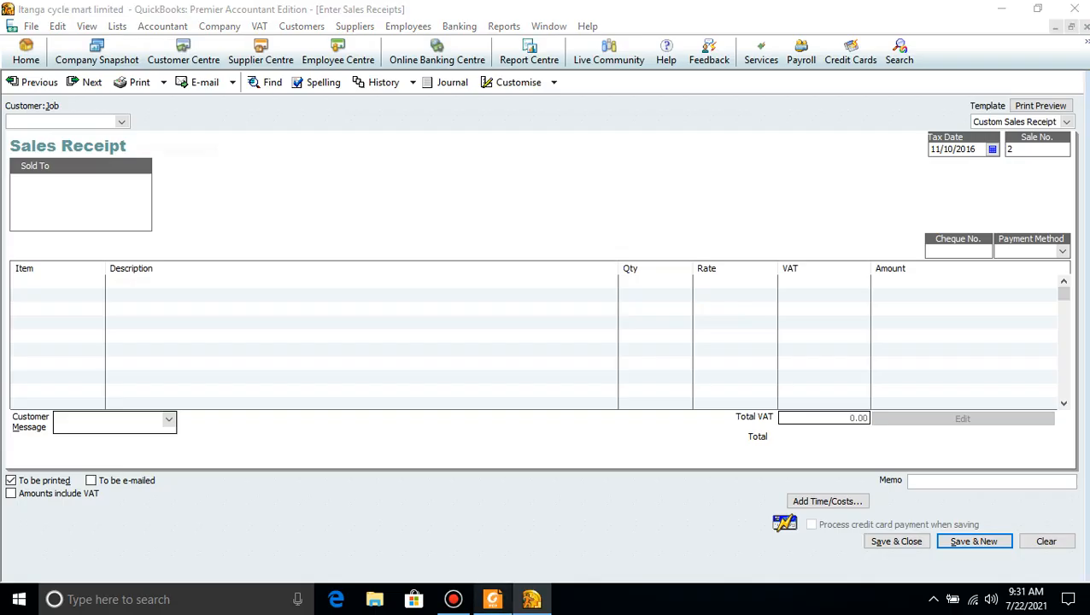
Check the second cash sale in the exam PDF and enter Mountain bikes tyres with quantity 146 on the sales receipt
{"action": "key", "text": "alt+Tab"}
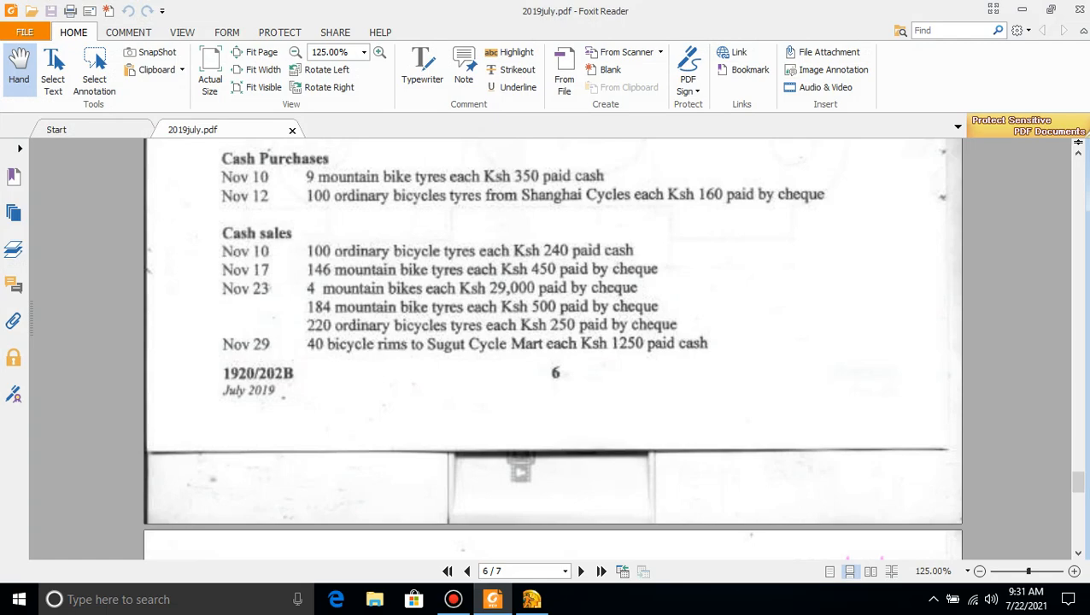
{"action": "key", "text": "alt+Tab"}
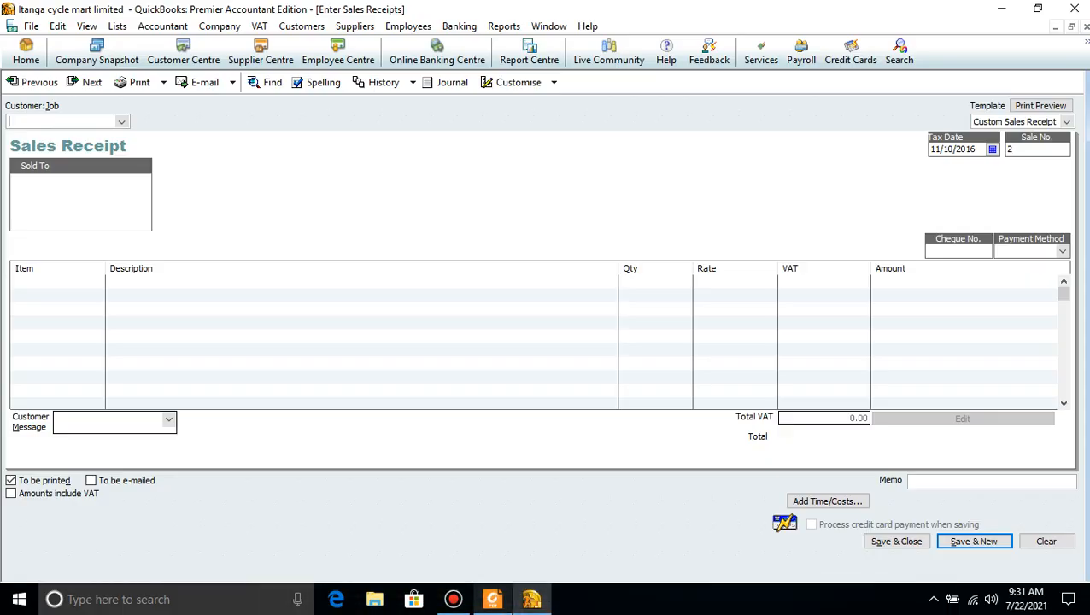
{"action": "left_click", "coordinate": [52, 282]}
{"action": "left_click", "coordinate": [97, 282]}
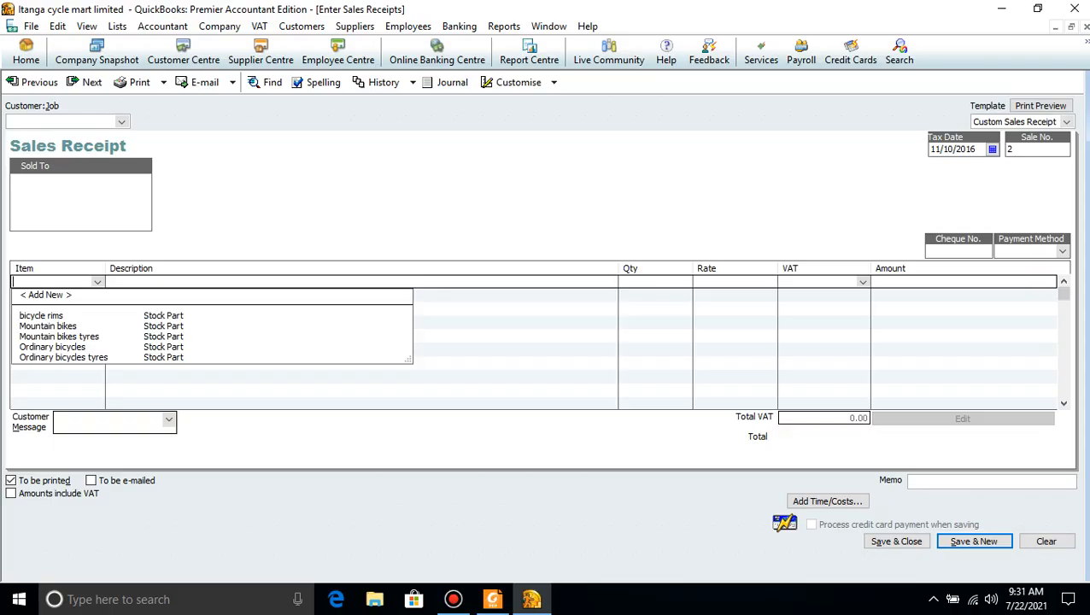
{"action": "left_click", "coordinate": [59, 337]}
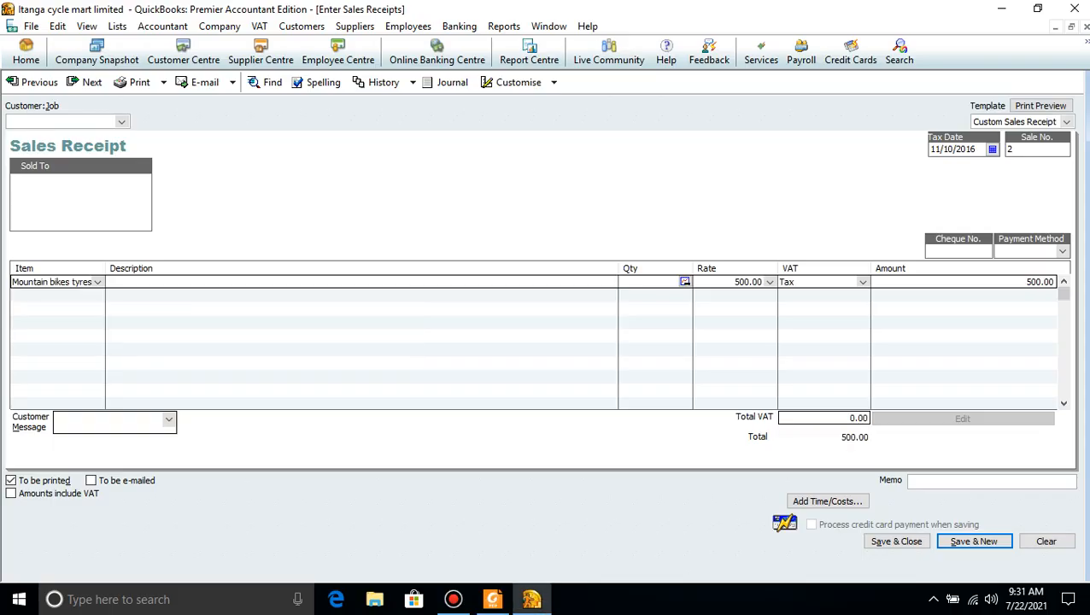
{"action": "left_click", "coordinate": [492, 599]}
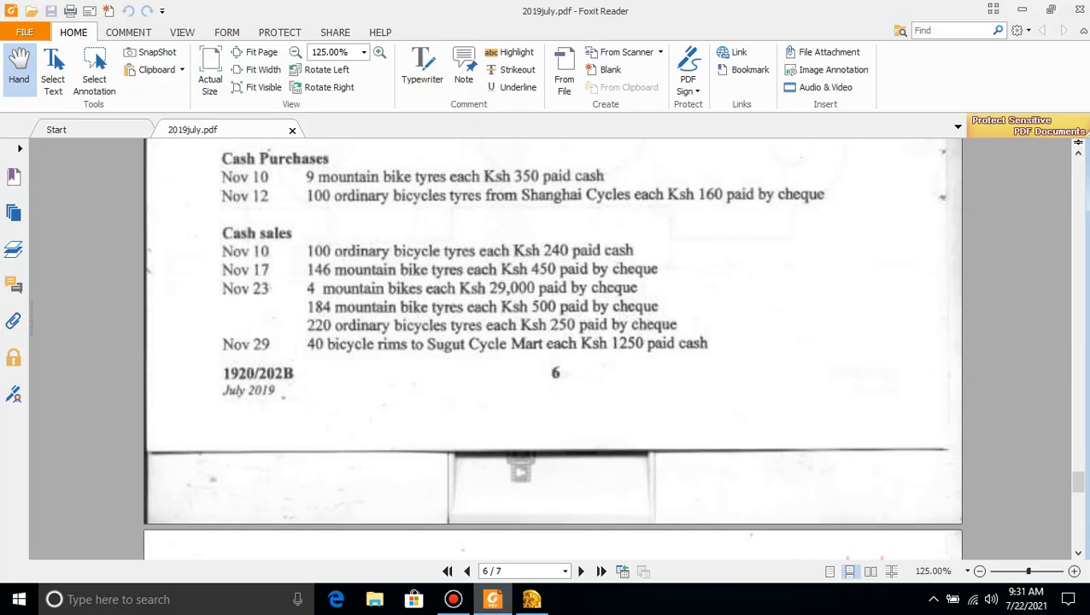
{"action": "left_click", "coordinate": [493, 599]}
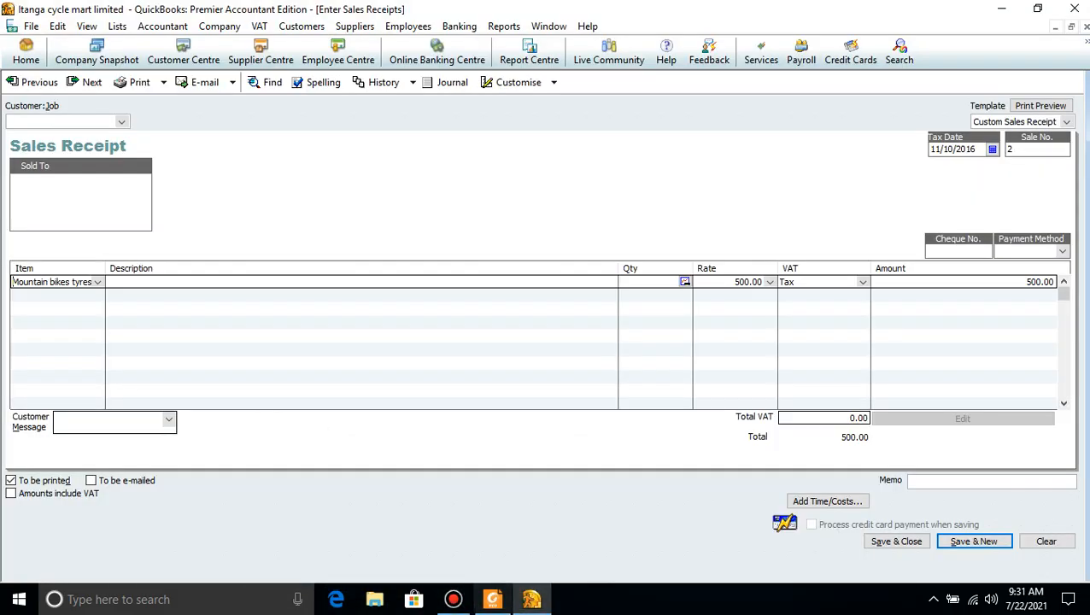
{"action": "left_click", "coordinate": [645, 282]}
{"action": "type", "text": "146"}
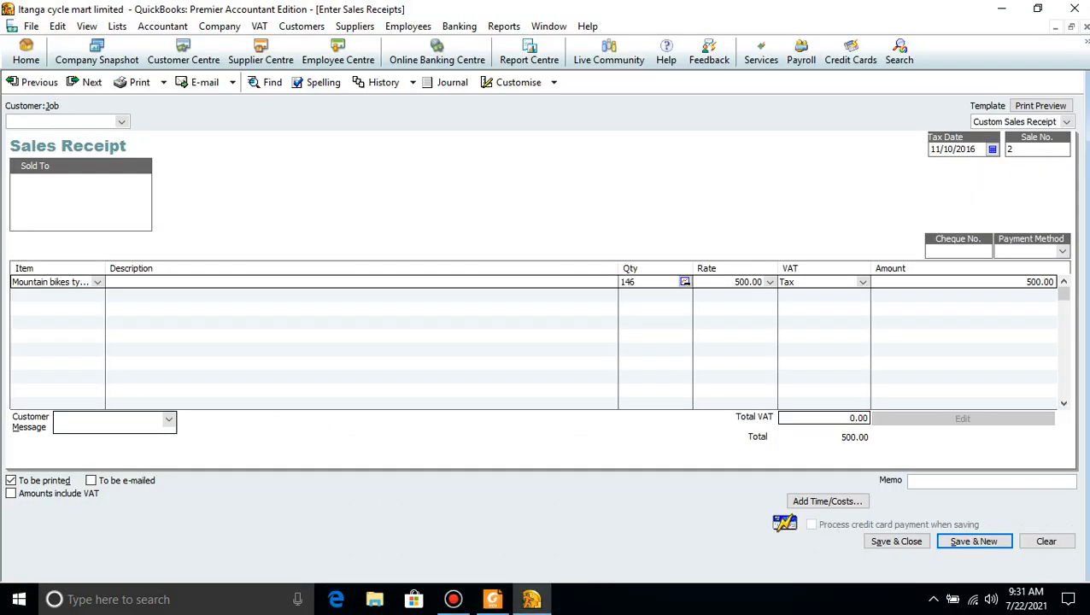
Check the tyre price in the PDF, set the line's rate to 450, and choose Cheque as the payment method
{"action": "left_click", "coordinate": [492, 599]}
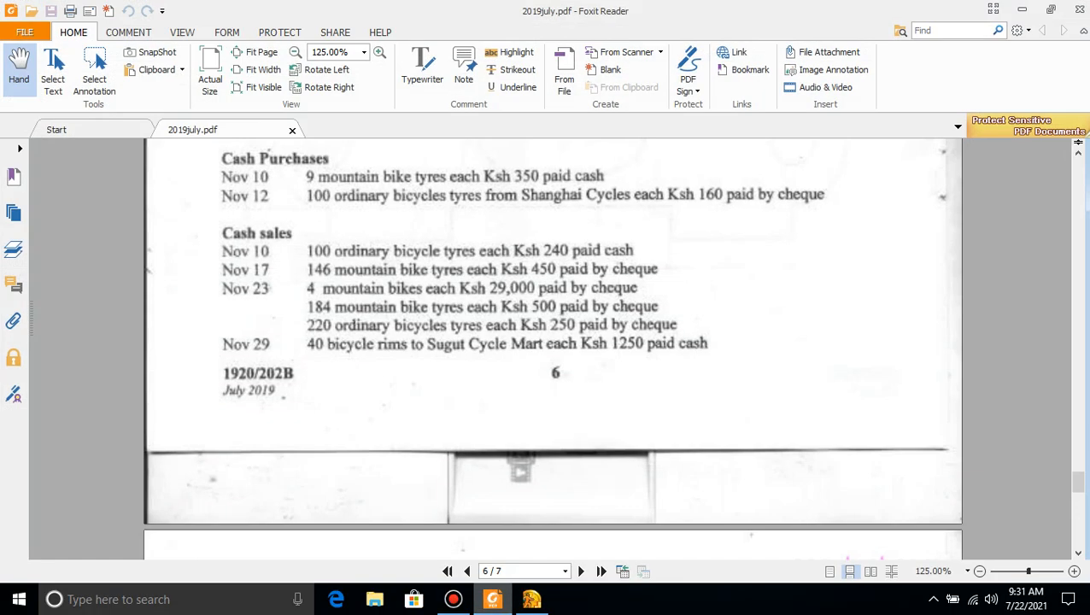
{"action": "left_click", "coordinate": [492, 599]}
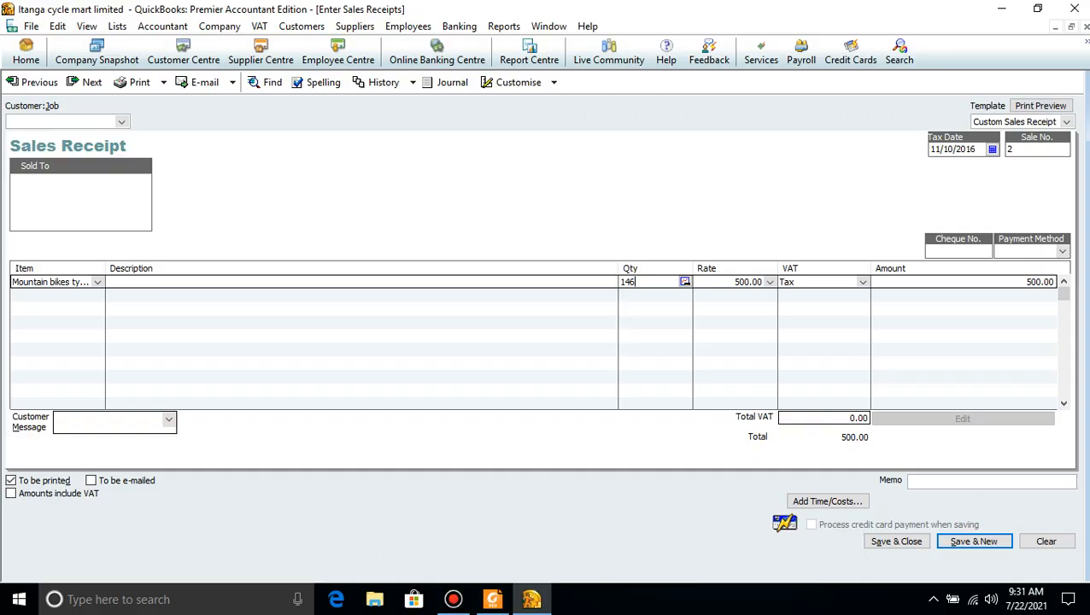
{"action": "key", "text": "Tab"}
{"action": "key", "text": "BackSpace"}
{"action": "key", "text": "BackSpace"}
{"action": "key", "text": "BackSpace"}
{"action": "key", "text": "BackSpace"}
{"action": "key", "text": "BackSpace"}
{"action": "key", "text": "BackSpace"}
{"action": "type", "text": "450"}
{"action": "left_click", "coordinate": [1062, 250]}
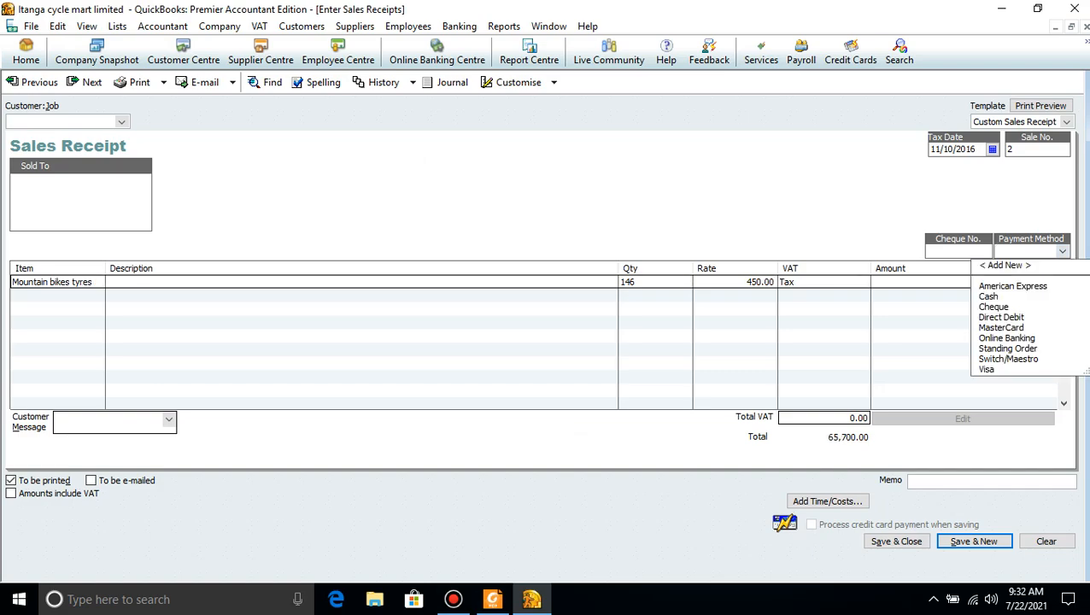
{"action": "key", "text": "Return"}
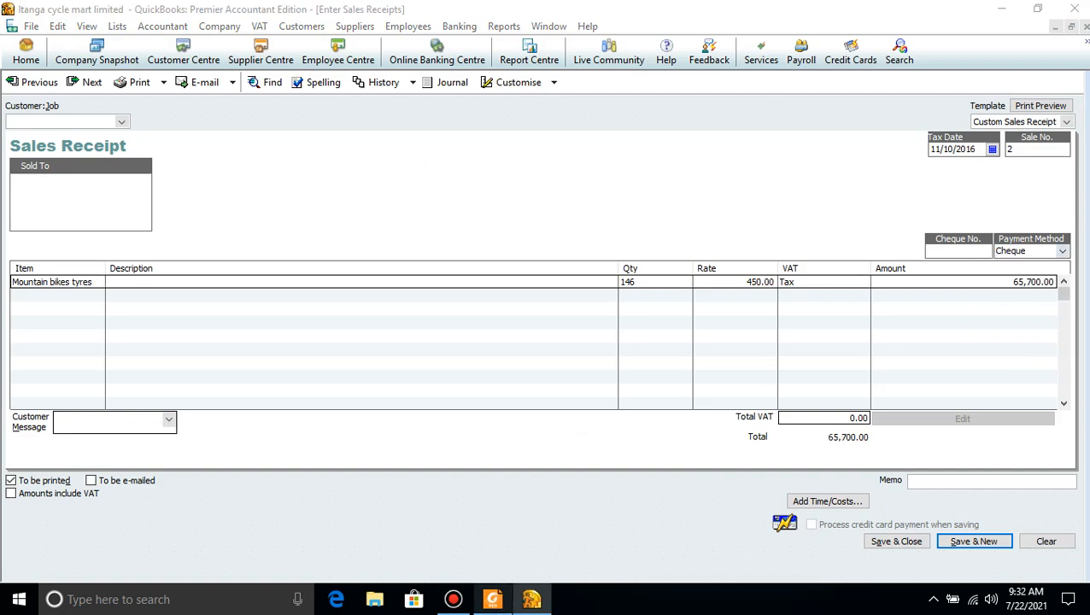
Check the sale's date in the PDF, set the tax date to 11/17/2016, and save the back-dated receipt, starting a new one
{"action": "left_click", "coordinate": [492, 599]}
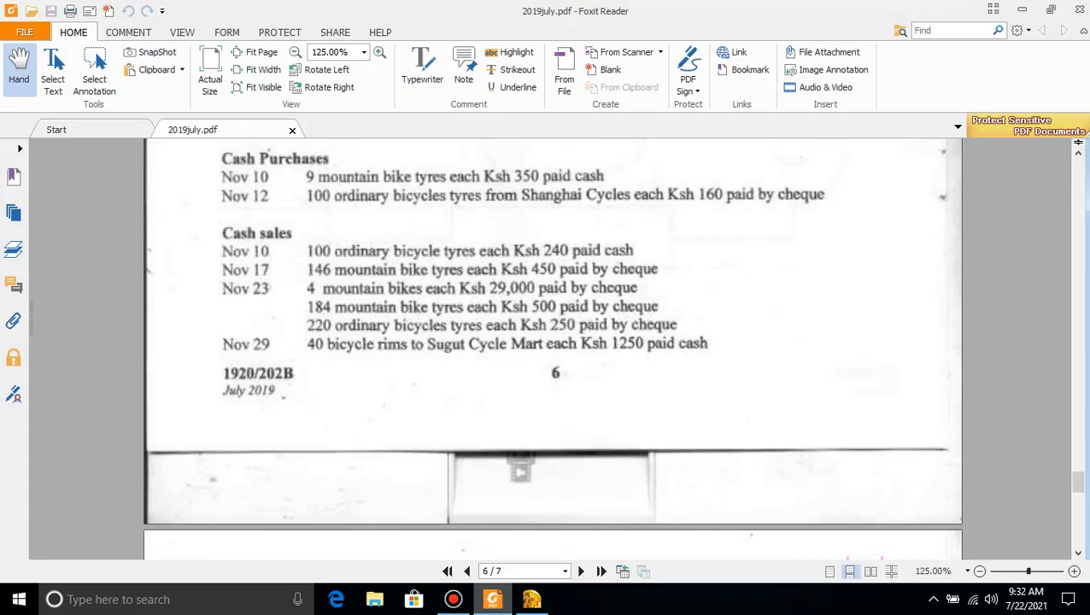
{"action": "key", "text": "alt+Tab"}
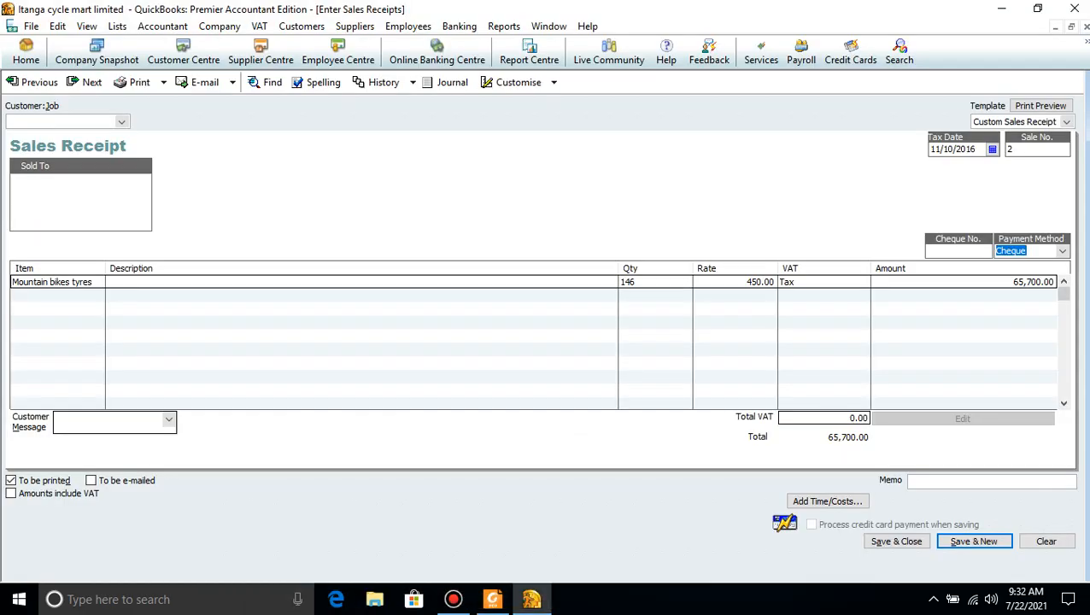
{"action": "left_click", "coordinate": [951, 149]}
{"action": "key", "text": "BackSpace"}
{"action": "type", "text": "7"}
{"action": "left_click", "coordinate": [493, 600]}
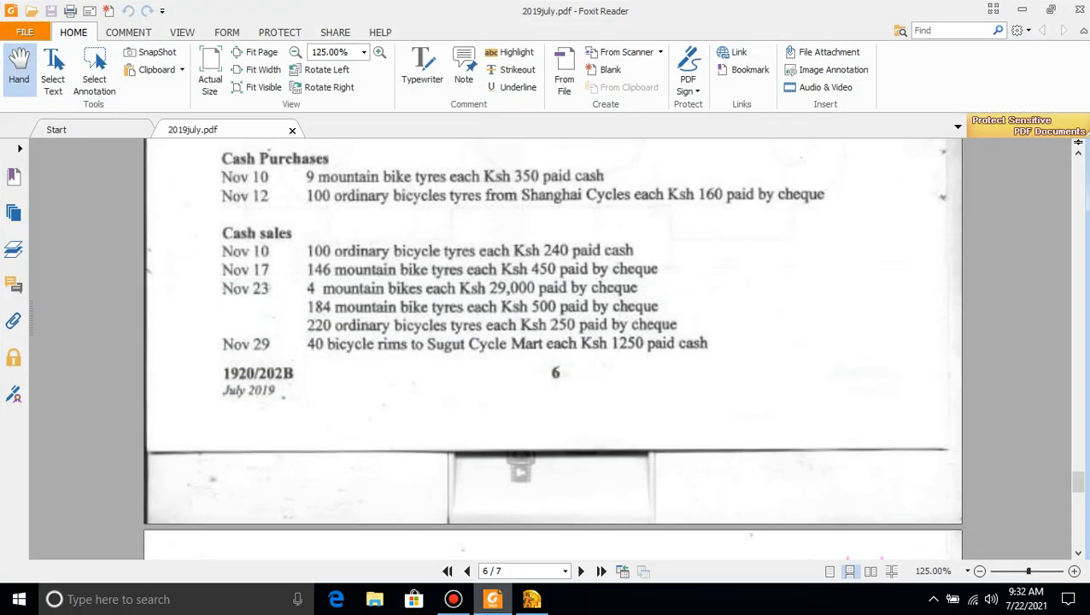
{"action": "left_click", "coordinate": [493, 600]}
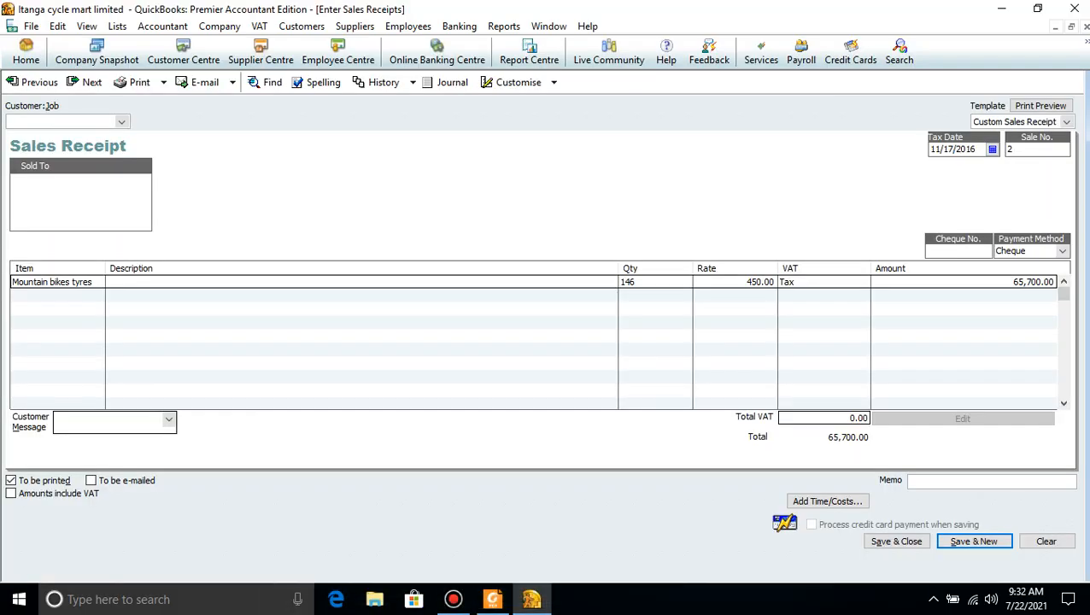
{"action": "left_click", "coordinate": [974, 541]}
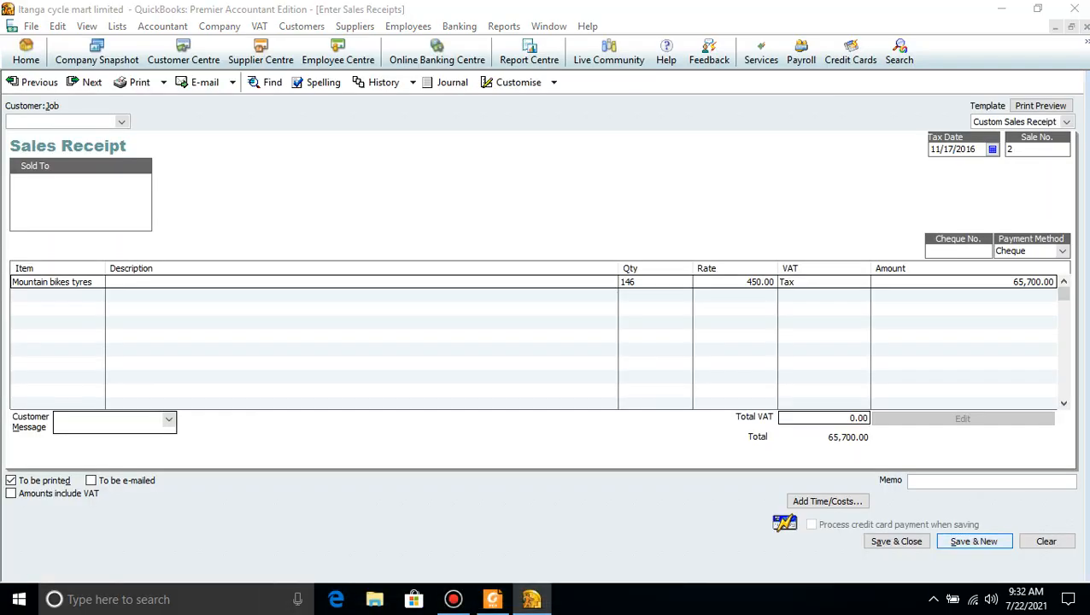
{"action": "key", "text": "Return"}
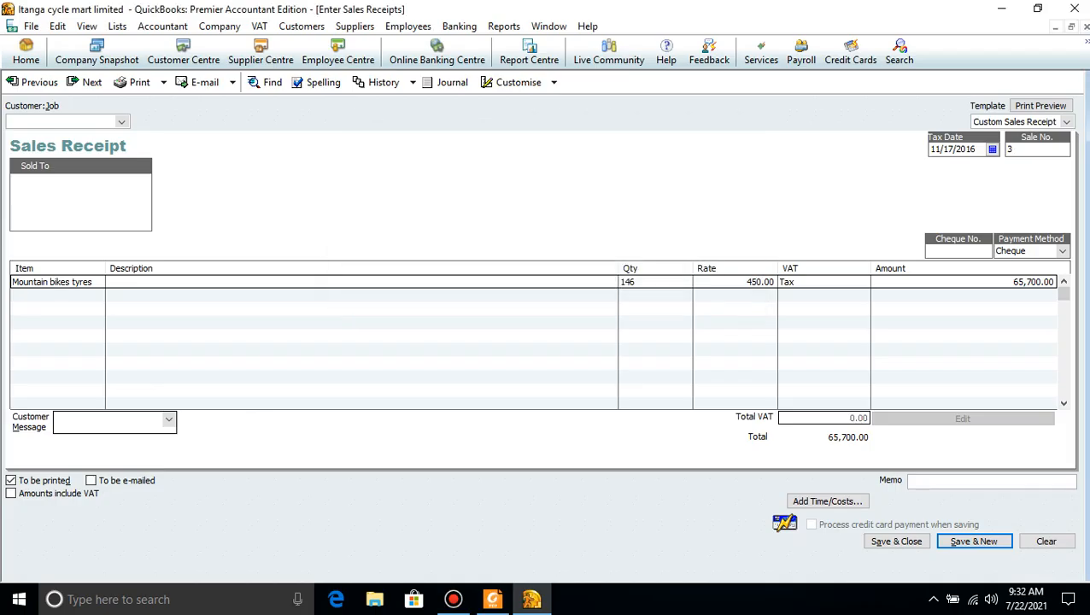
Consult the 23 November cash sales in the PDF and set the Ordinary bicycles tyres quantity to 220
{"action": "left_click", "coordinate": [493, 600]}
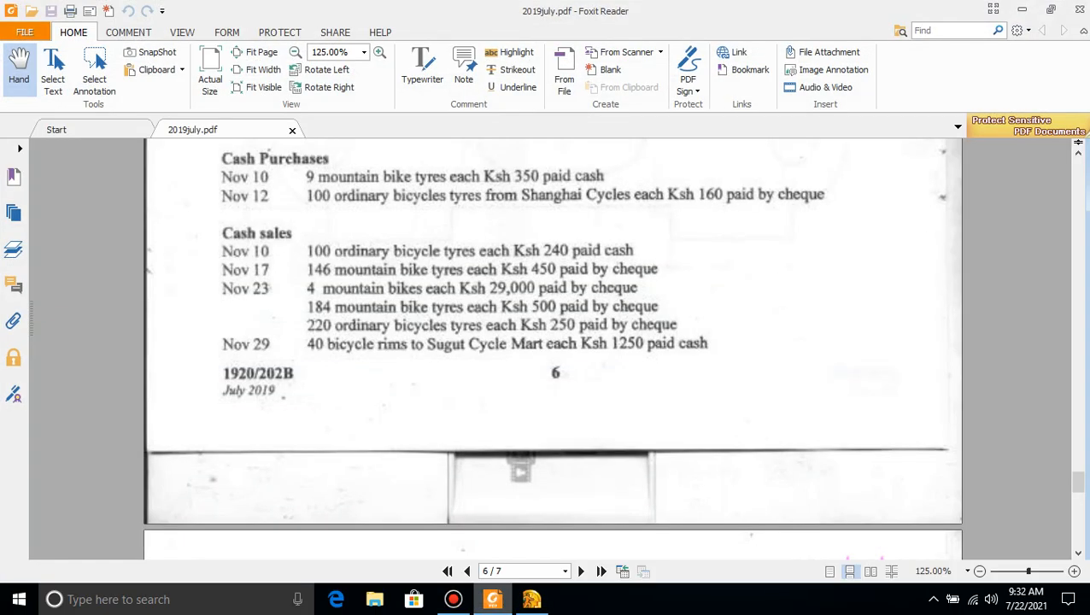
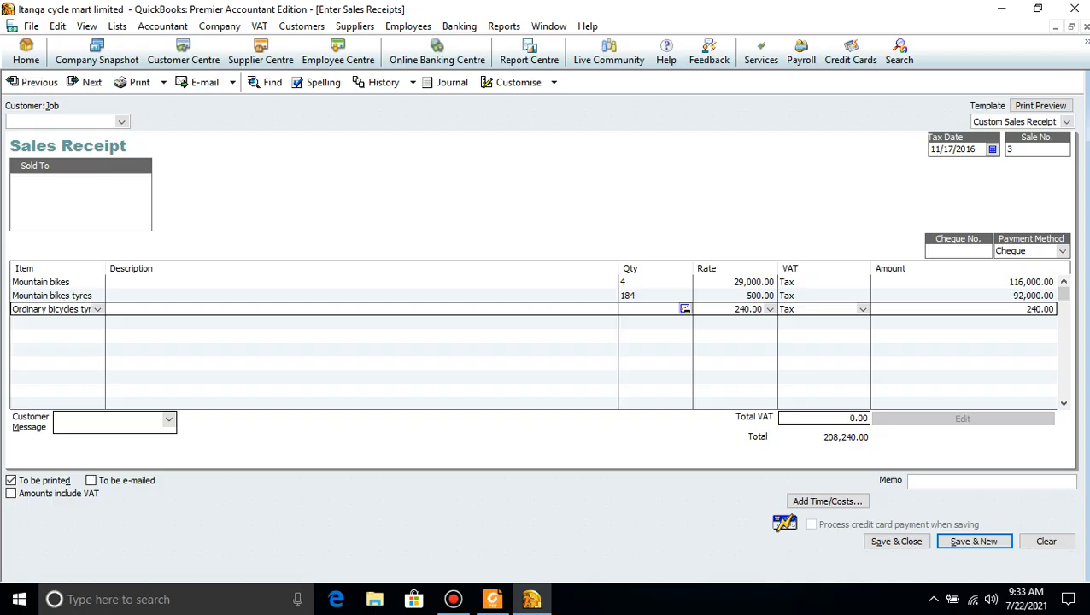
{"action": "left_click", "coordinate": [647, 309]}
{"action": "type", "text": "220"}
{"action": "left_click", "coordinate": [492, 599]}
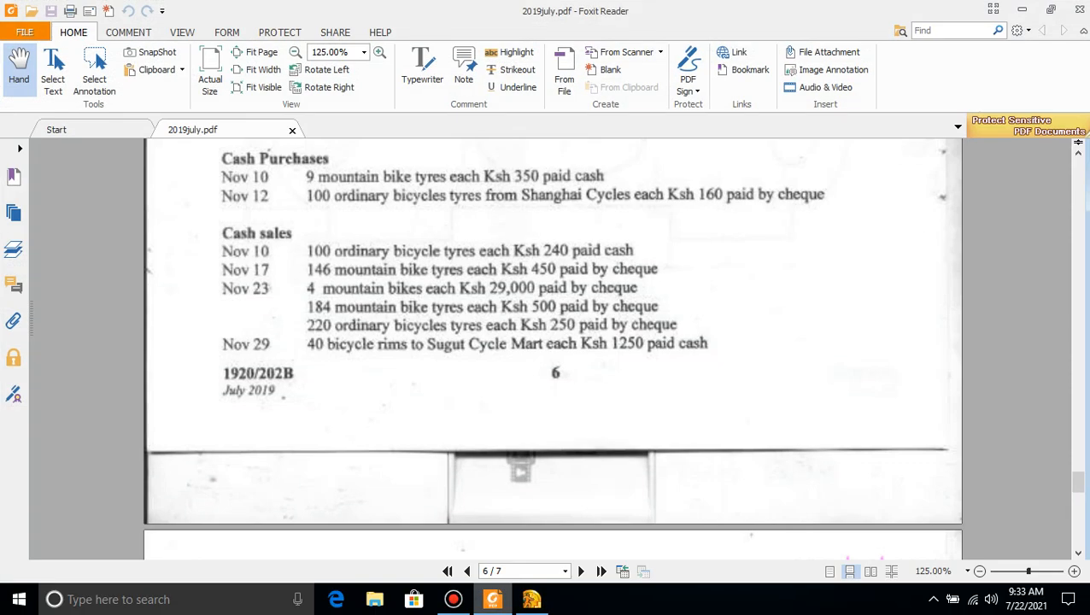
{"action": "left_click", "coordinate": [492, 599]}
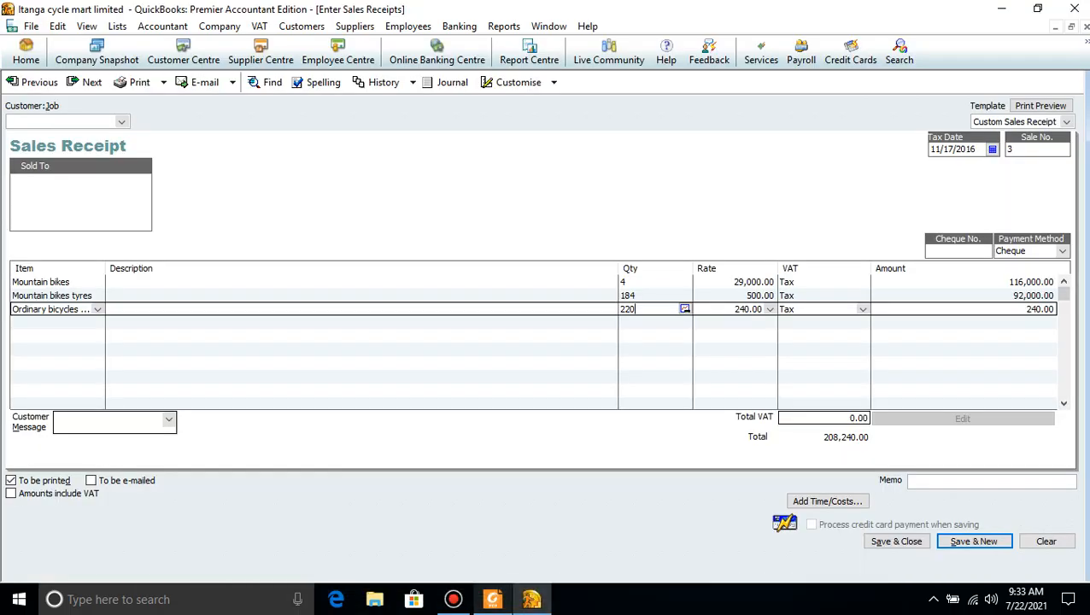
Set the Ordinary bicycles tyres rate to 250.00, rechecking the cash sale details in the PDF
{"action": "key", "text": "Tab"}
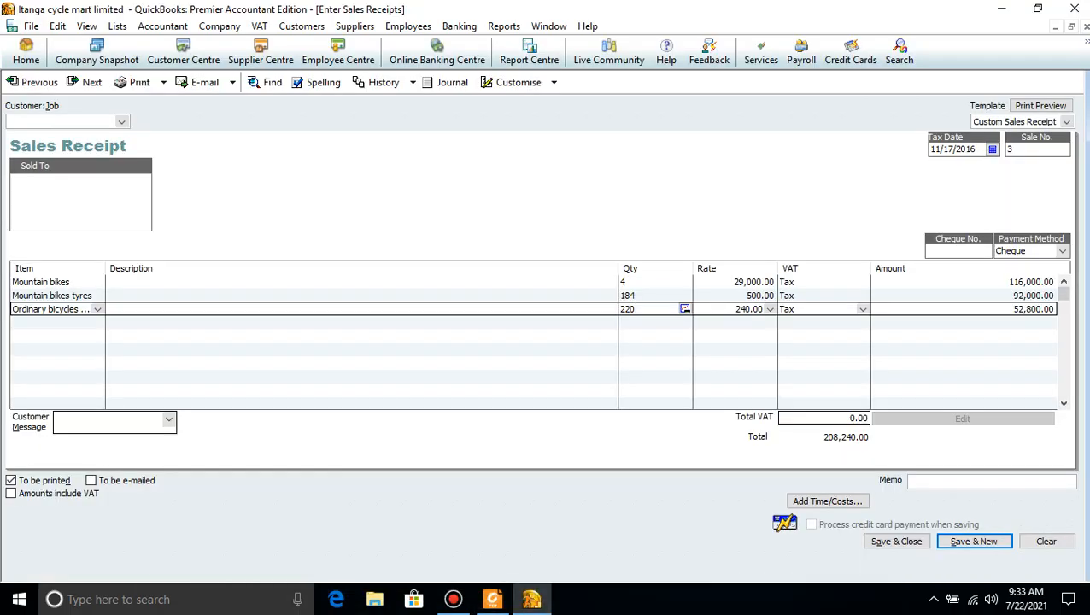
{"action": "key", "text": "BackSpace"}
{"action": "key", "text": "BackSpace"}
{"action": "key", "text": "BackSpace"}
{"action": "key", "text": "BackSpace"}
{"action": "type", "text": "250"}
{"action": "left_click", "coordinate": [492, 599]}
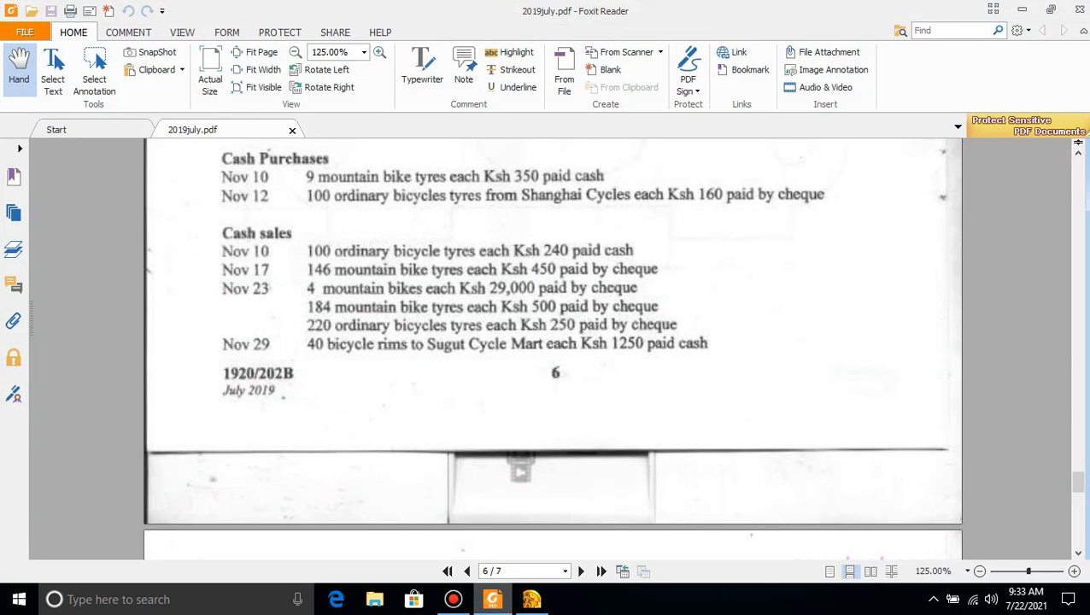
{"action": "key", "text": "alt+Tab"}
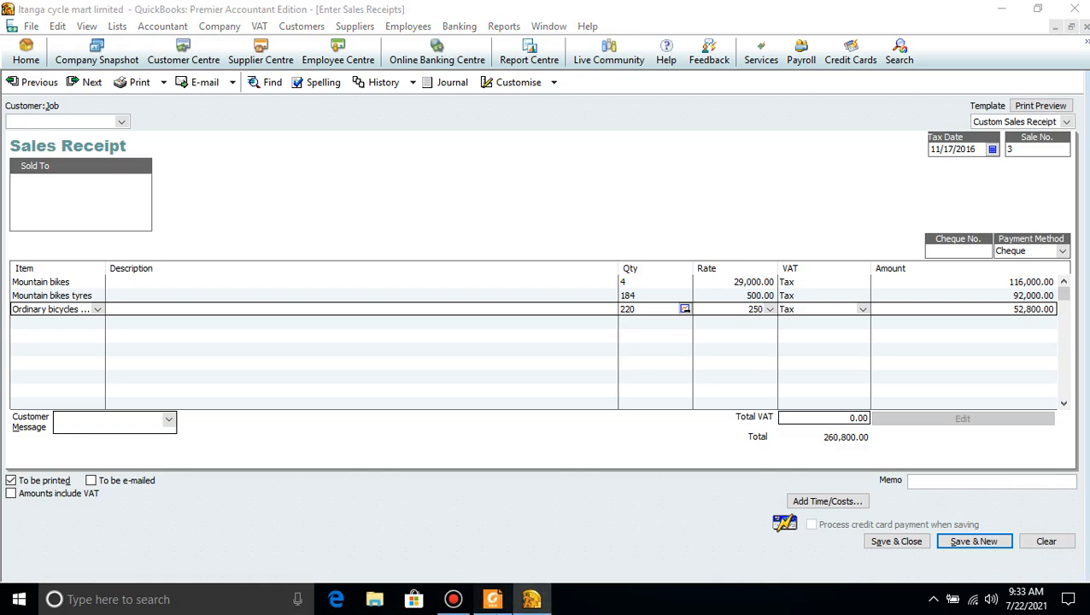
{"action": "key", "text": "alt+Tab"}
{"action": "key", "text": "alt+Tab"}
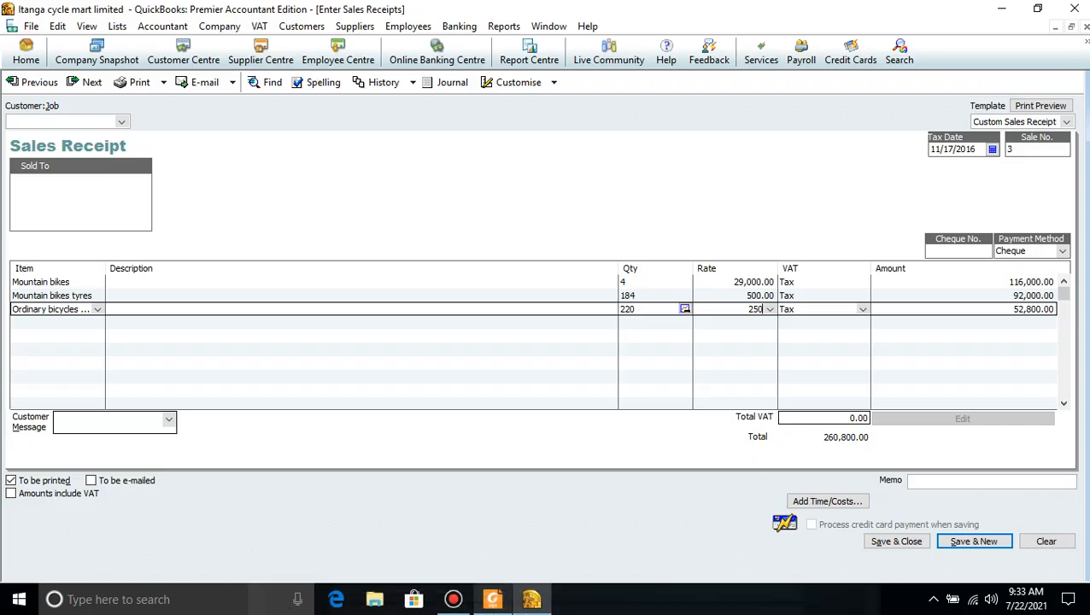
{"action": "type", "text": ".00"}
Set the receipt's tax date to 11/23/2016, then save and close it, accepting the back-dated transaction
{"action": "left_click", "coordinate": [953, 149]}
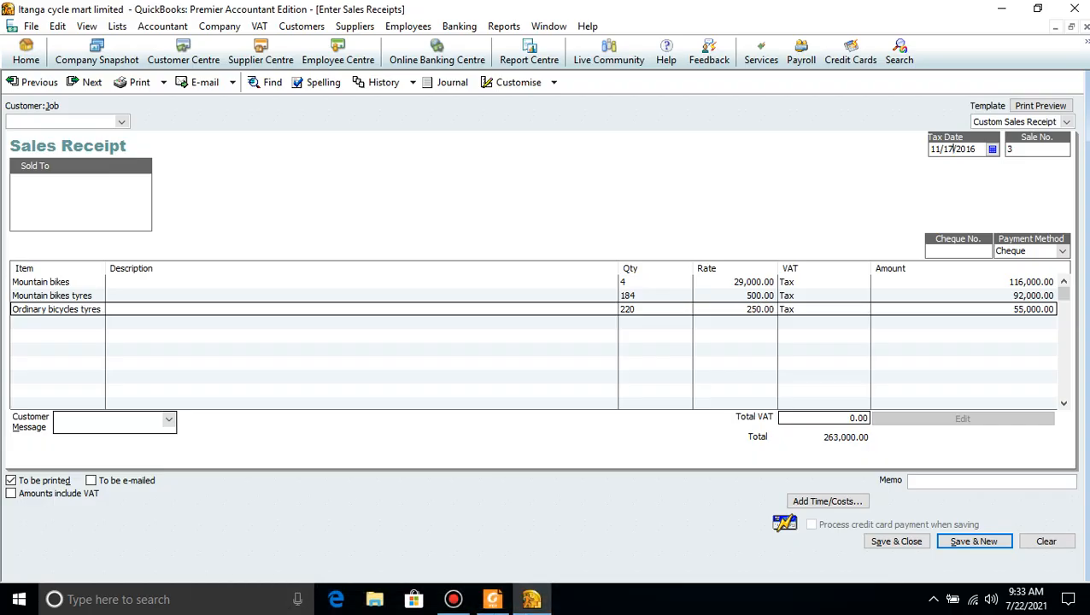
{"action": "key", "text": "BackSpace"}
{"action": "key", "text": "BackSpace"}
{"action": "type", "text": "23"}
{"action": "key", "text": "alt+a"}
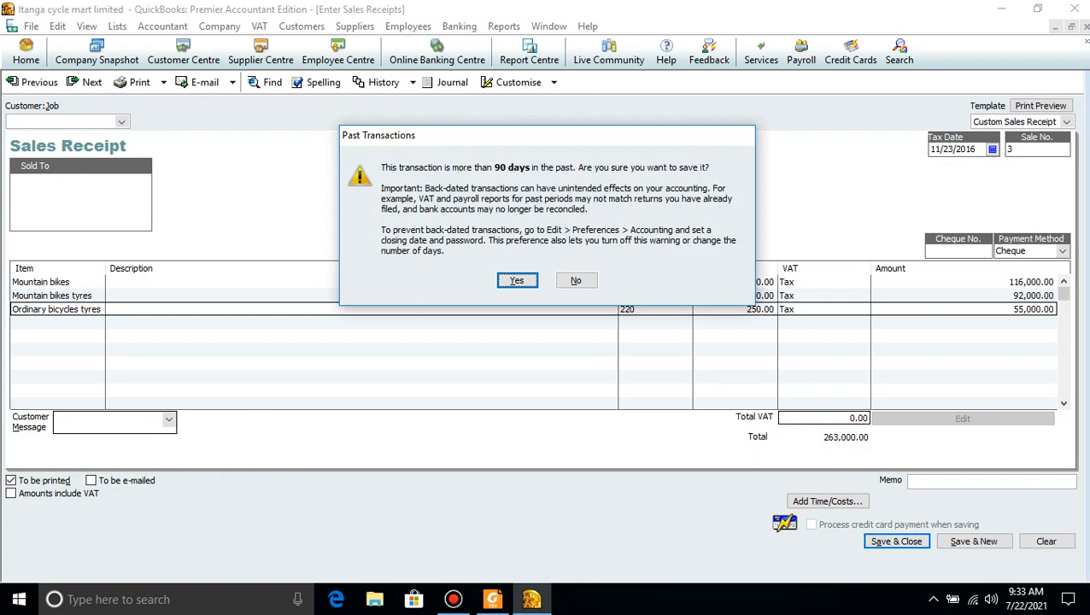
{"action": "key", "text": "Return"}
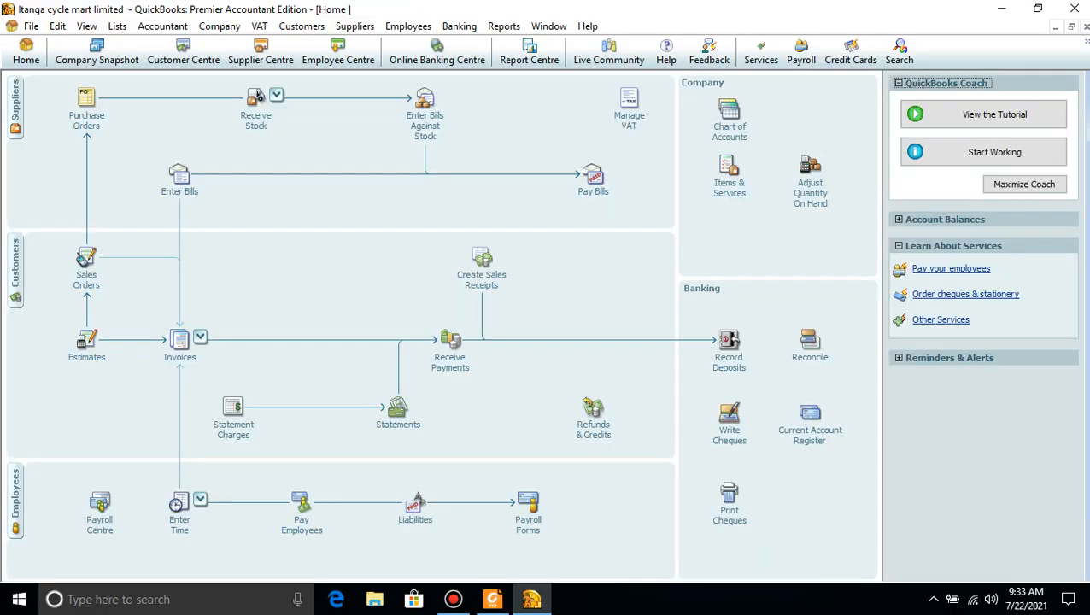
Look up the last cash sale in the PDF, open a new sales receipt in QuickBooks, and select bicycle rims as its item
{"action": "left_click", "coordinate": [493, 600]}
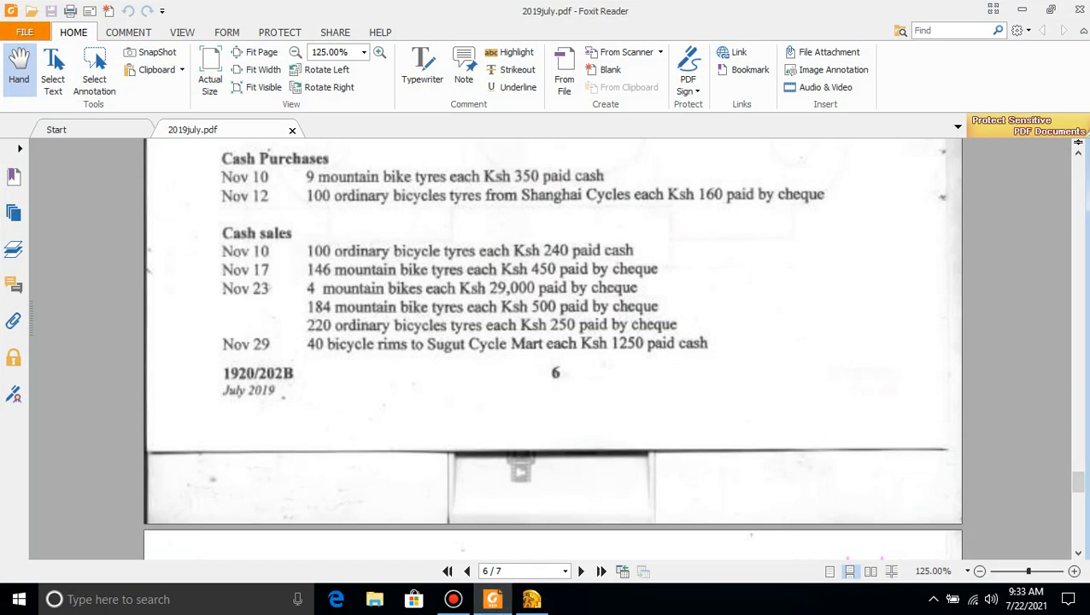
{"action": "scroll", "coordinate": [551, 341], "scroll_direction": "down", "scroll_amount": 2}
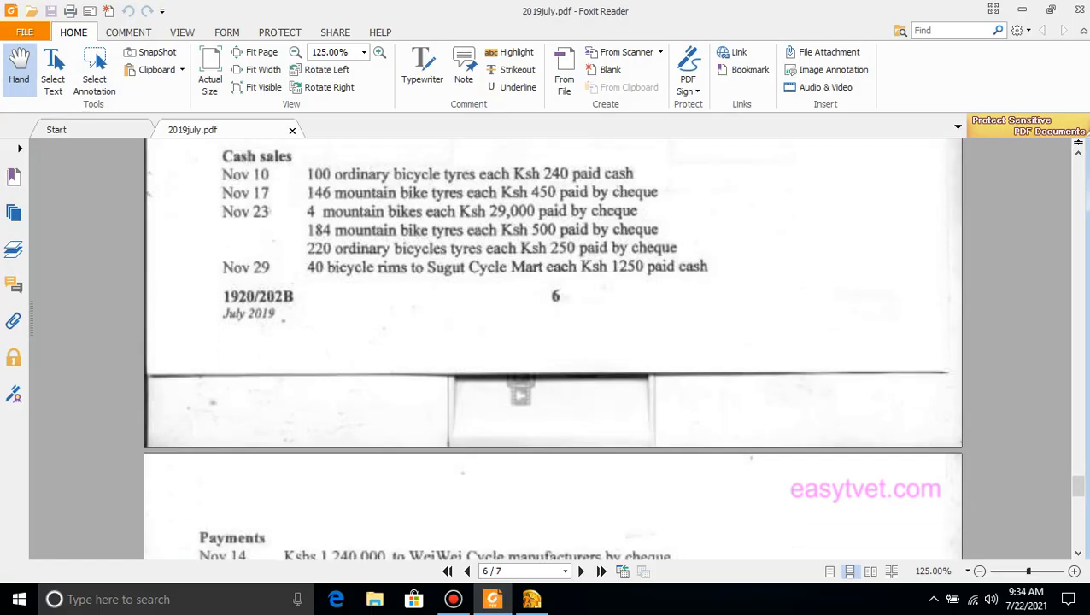
{"action": "left_click", "coordinate": [531, 599]}
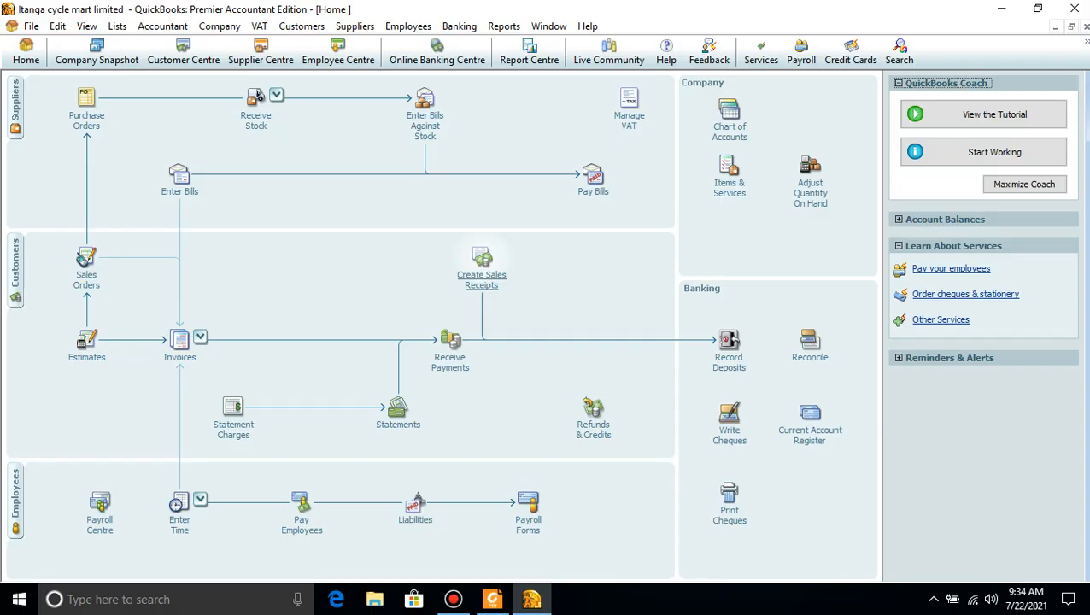
{"action": "left_click", "coordinate": [481, 265]}
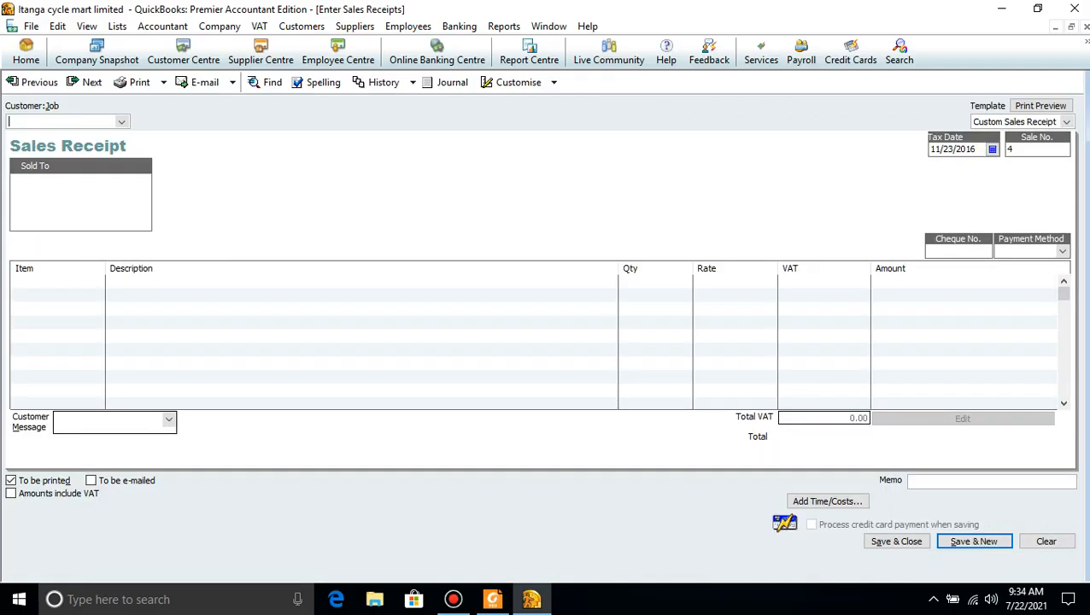
{"action": "left_click", "coordinate": [87, 282]}
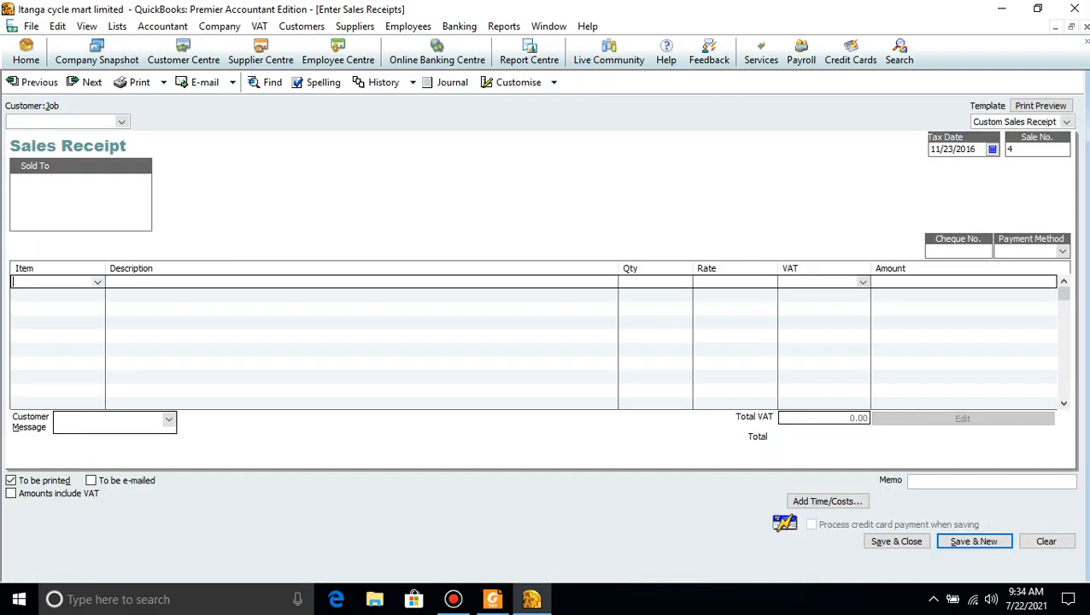
{"action": "left_click", "coordinate": [97, 282]}
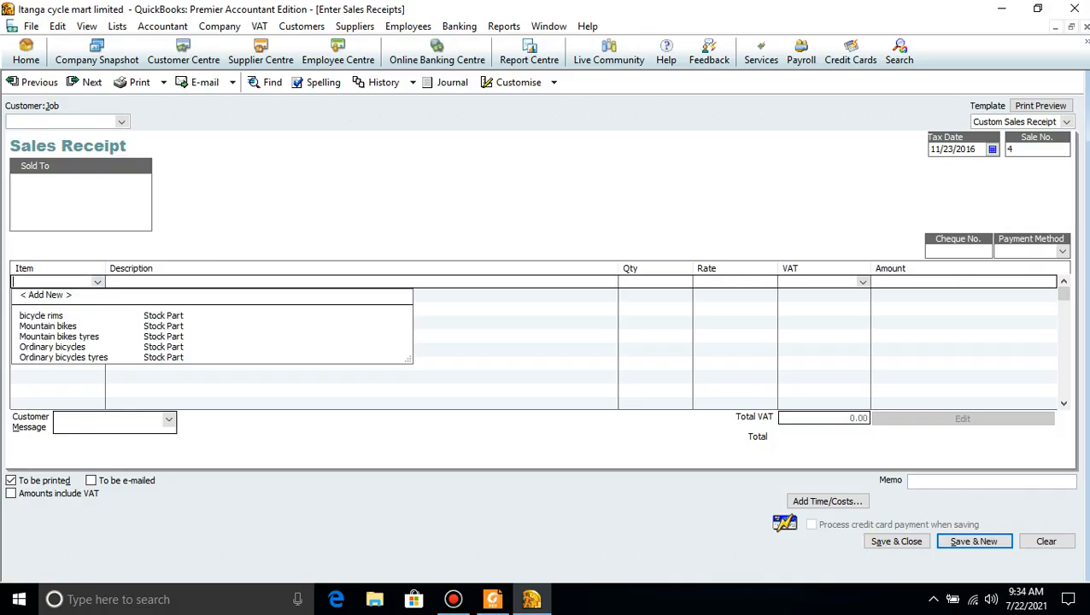
{"action": "left_click", "coordinate": [41, 316]}
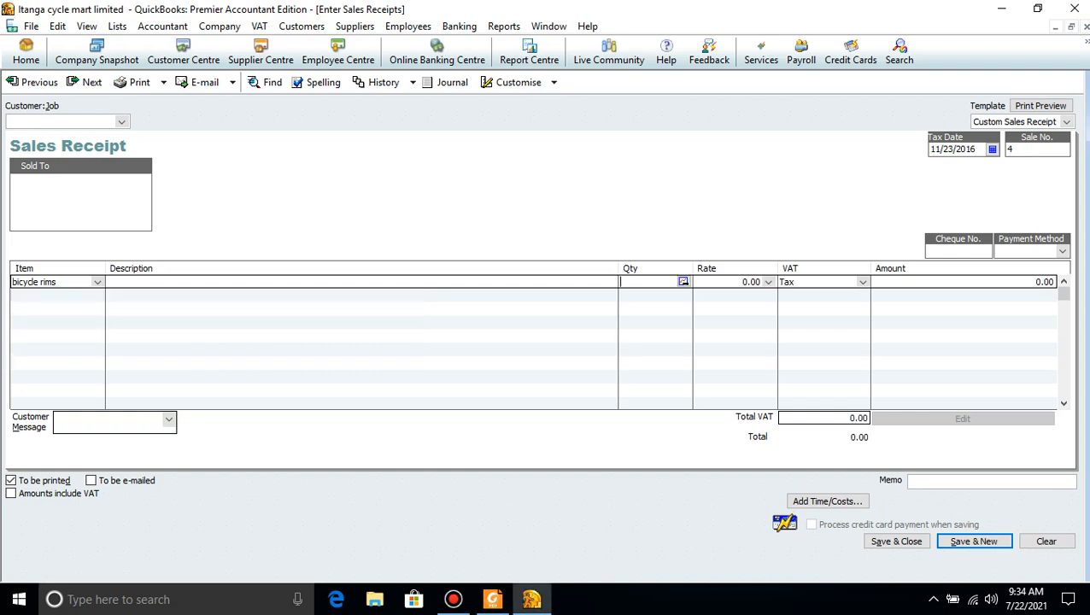
Set the bicycle rims quantity to 40 and check the 29 November cash sale in the PDF
{"action": "type", "text": "40"}
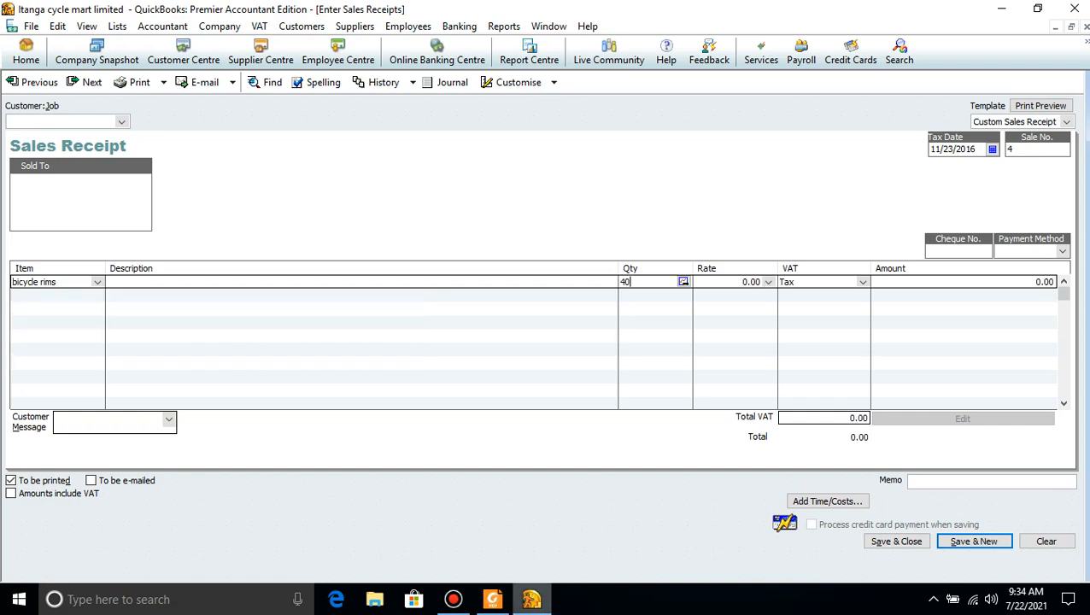
{"action": "key", "text": "alt+Tab"}
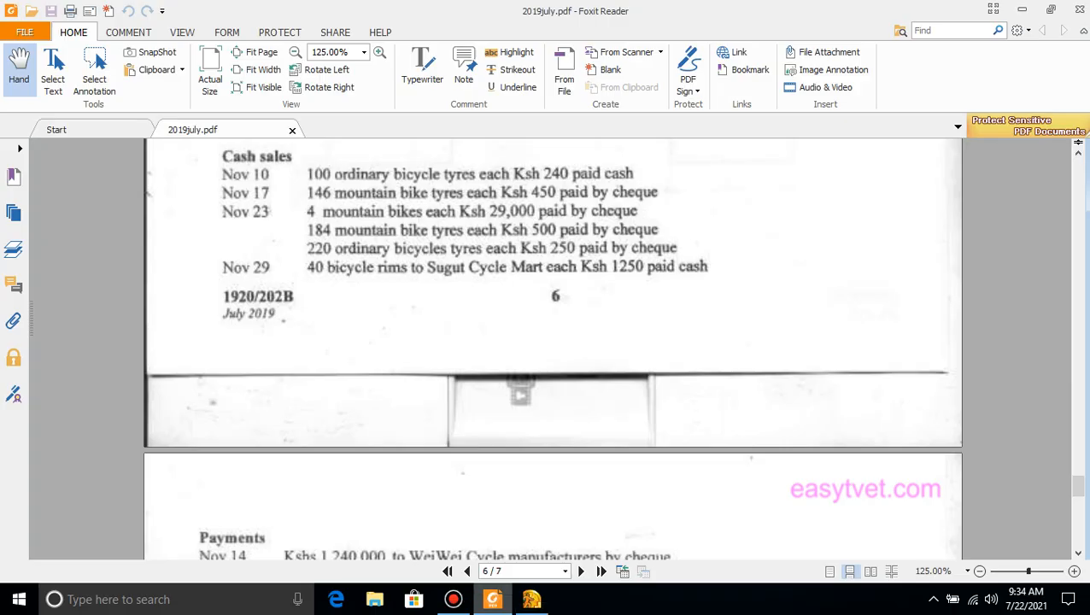
{"action": "key", "text": "alt+Tab"}
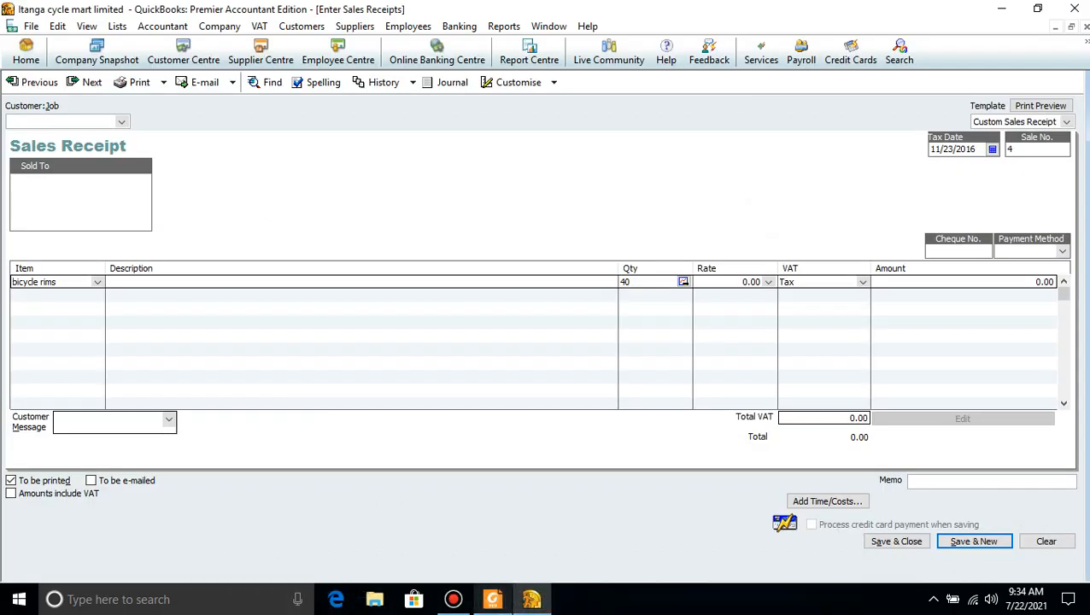
{"action": "key", "text": "alt+Tab"}
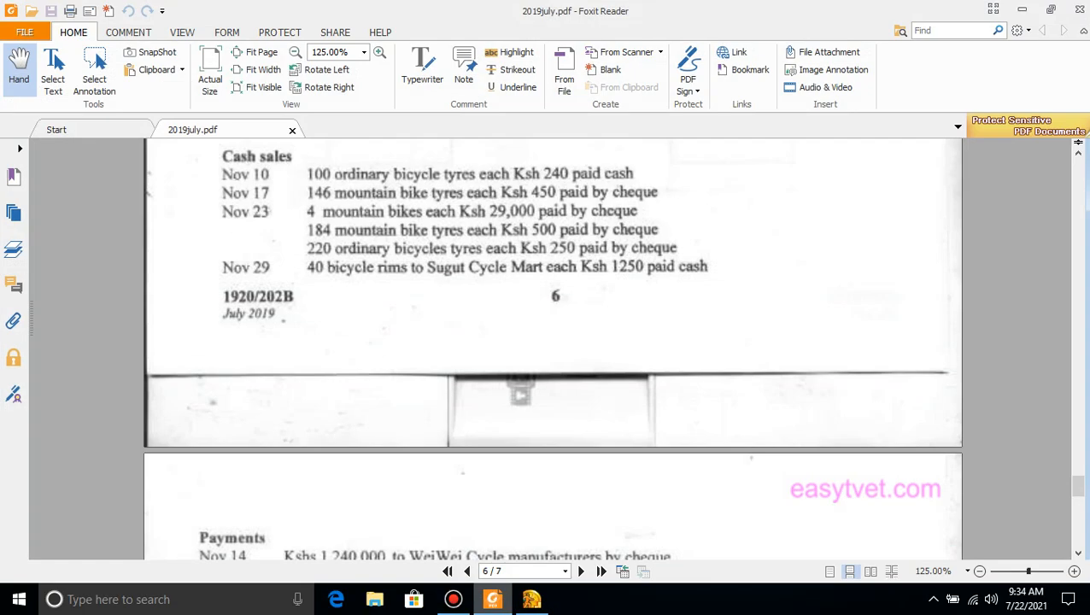
{"action": "key", "text": "alt+Tab"}
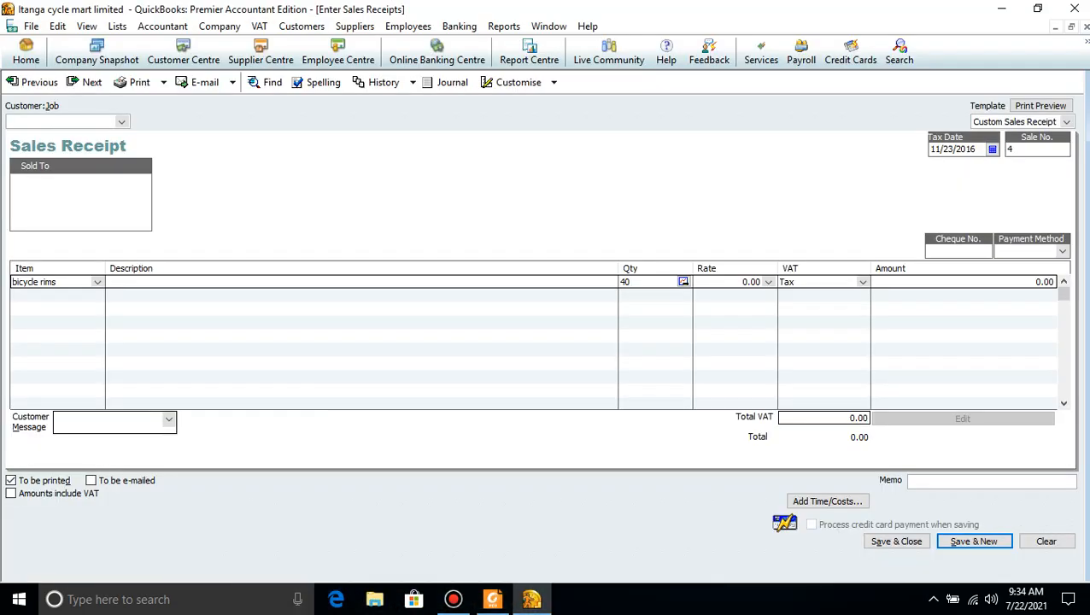
Set the bicycle rims rate to 1250, rechecking the 29 November cash sale in the PDF
{"action": "key", "text": "Tab"}
{"action": "key", "text": "BackSpace"}
{"action": "key", "text": "BackSpace"}
{"action": "key", "text": "BackSpace"}
{"action": "key", "text": "BackSpace"}
{"action": "type", "text": "1250"}
{"action": "key", "text": "alt+Tab"}
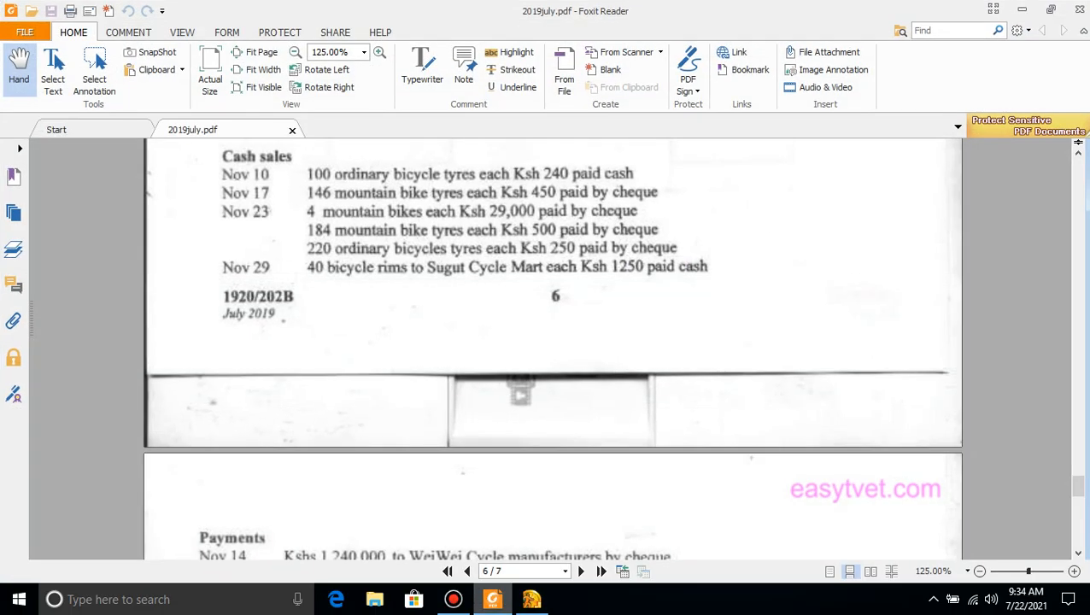
{"action": "key", "text": "alt+Tab"}
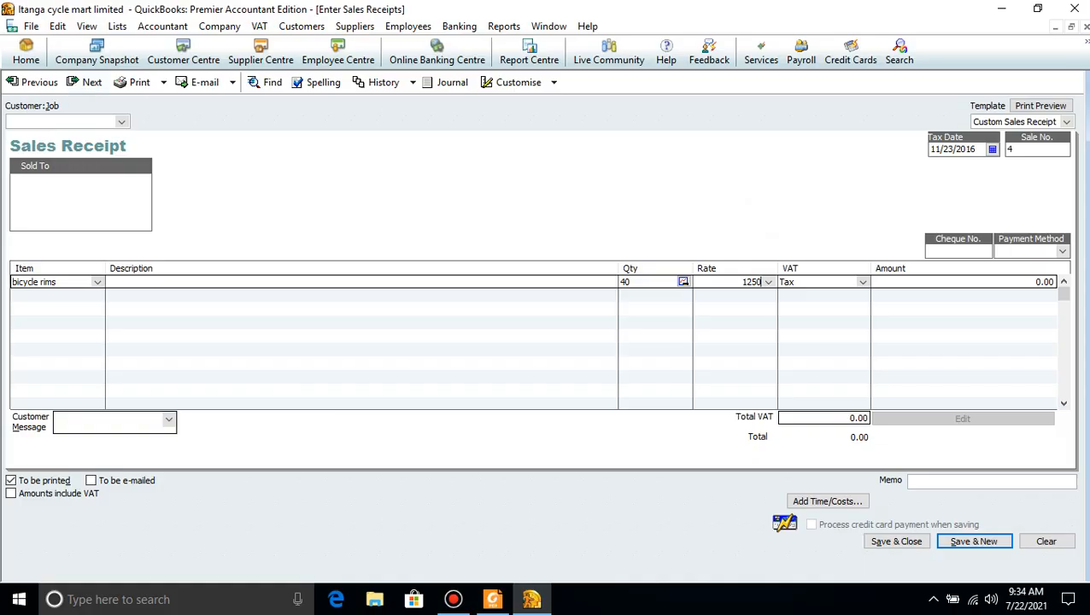
Add sugut cycle mart as a new customer on the receipt, with the opening balance date 11/29/2016
{"action": "left_click", "coordinate": [121, 122]}
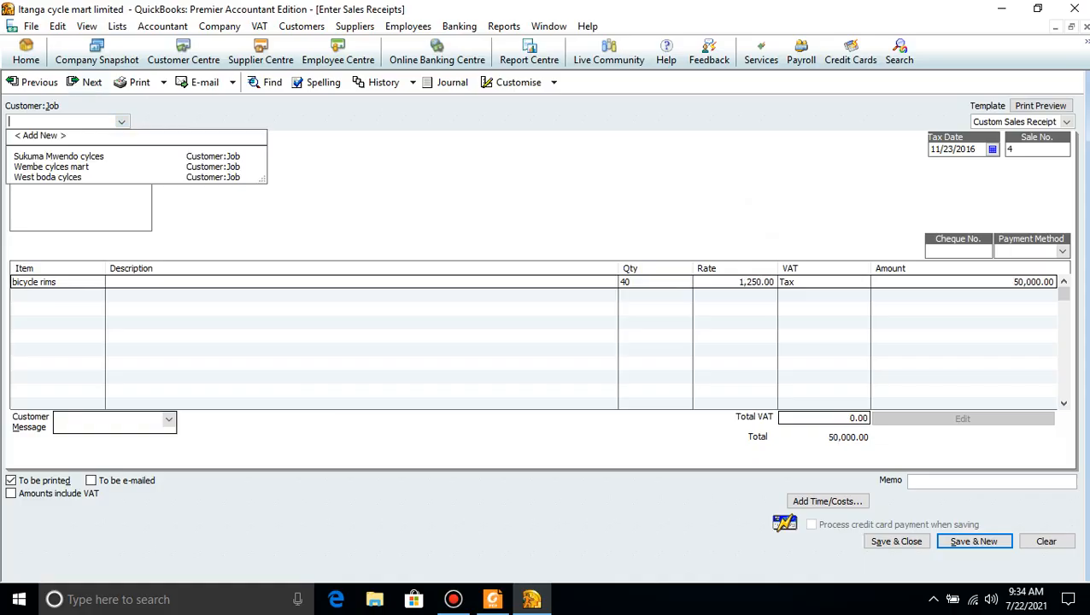
{"action": "left_click", "coordinate": [40, 136]}
{"action": "type", "text": "su"}
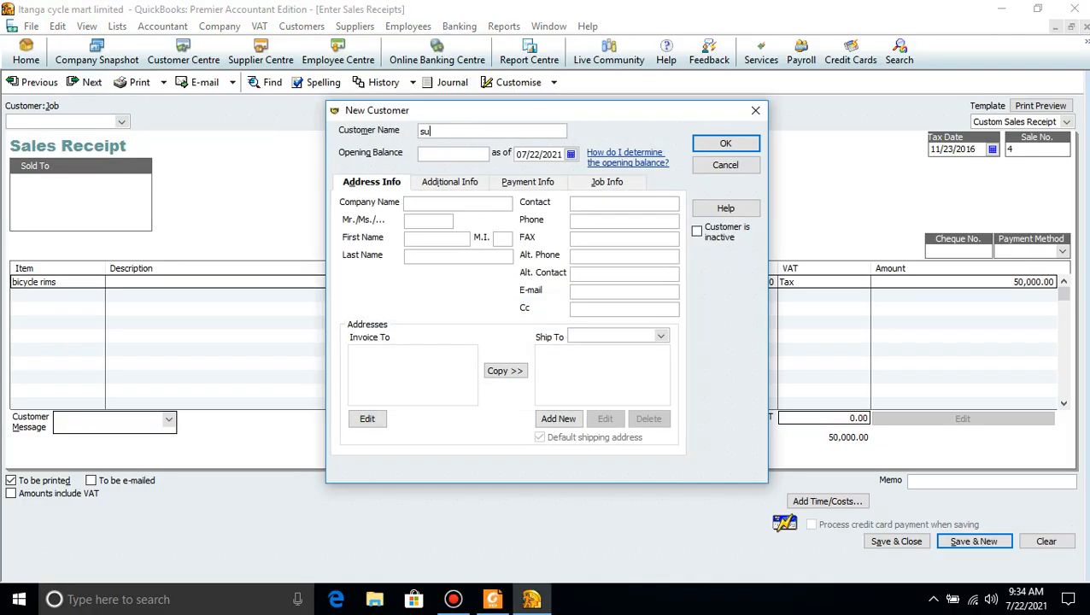
{"action": "type", "text": "gut cycle mart"}
{"action": "left_click", "coordinate": [562, 155]}
{"action": "key", "text": "BackSpace"}
{"action": "key", "text": "BackSpace"}
{"action": "key", "text": "BackSpace"}
{"action": "key", "text": "BackSpace"}
{"action": "key", "text": "BackSpace"}
{"action": "key", "text": "BackSpace"}
{"action": "key", "text": "BackSpace"}
{"action": "key", "text": "BackSpace"}
{"action": "key", "text": "BackSpace"}
{"action": "key", "text": "BackSpace"}
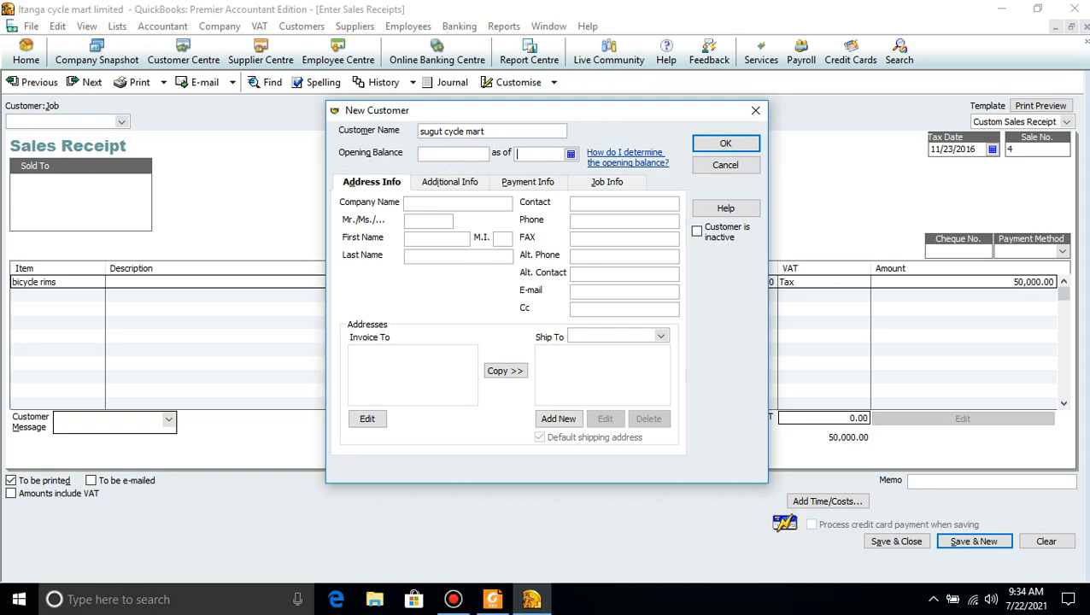
{"action": "type", "text": "11/29/2016"}
{"action": "key", "text": "Return"}
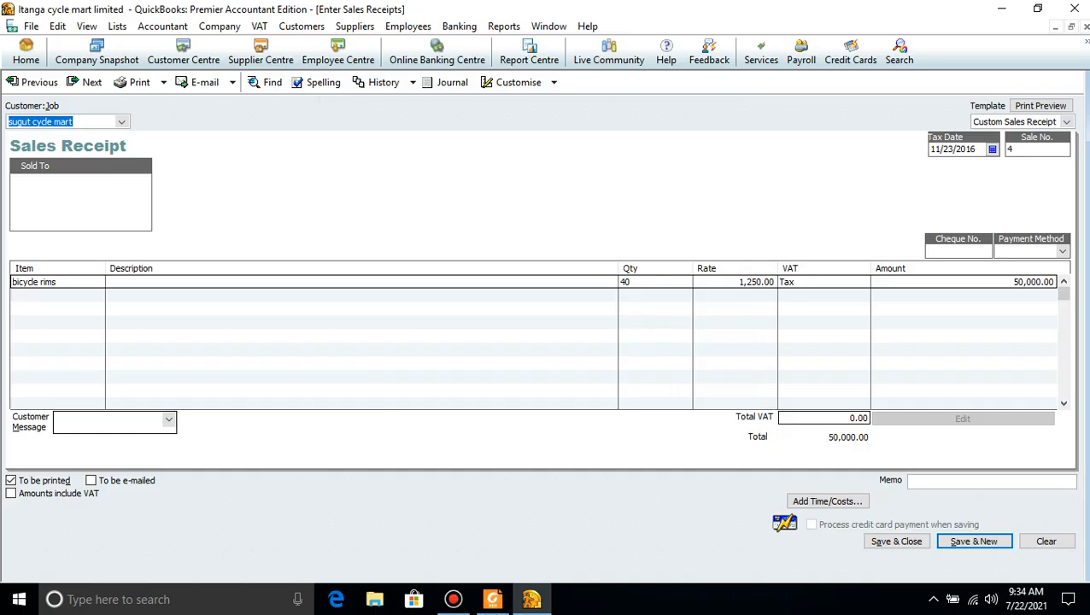
Set the receipt's tax date to 11/29/2016, then save and close it, accepting the back-dated transaction
{"action": "left_click", "coordinate": [952, 149]}
{"action": "key", "text": "BackSpace"}
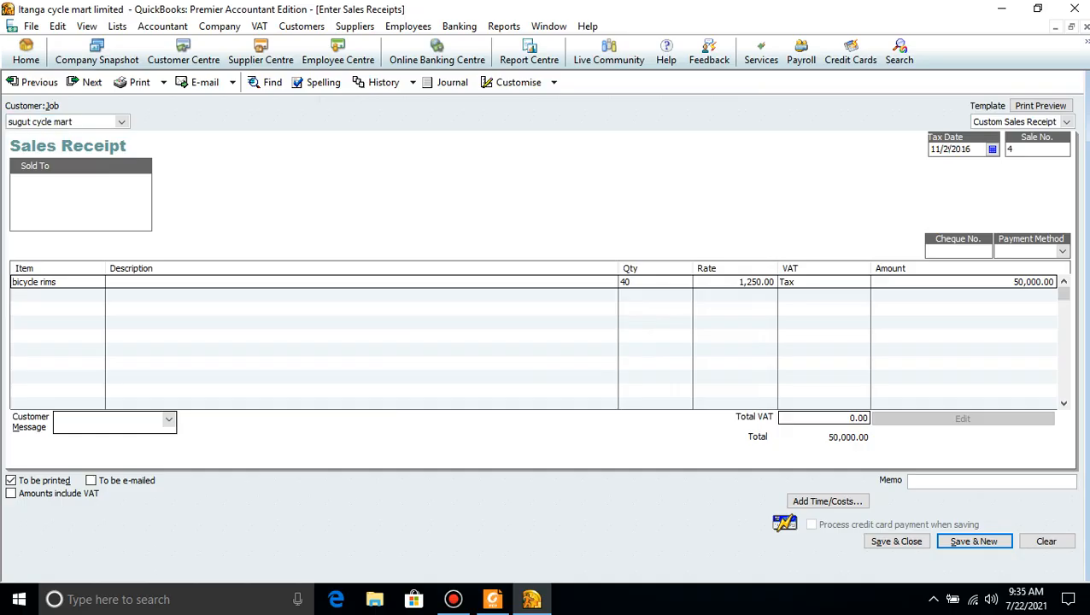
{"action": "type", "text": "9"}
{"action": "left_click", "coordinate": [896, 542]}
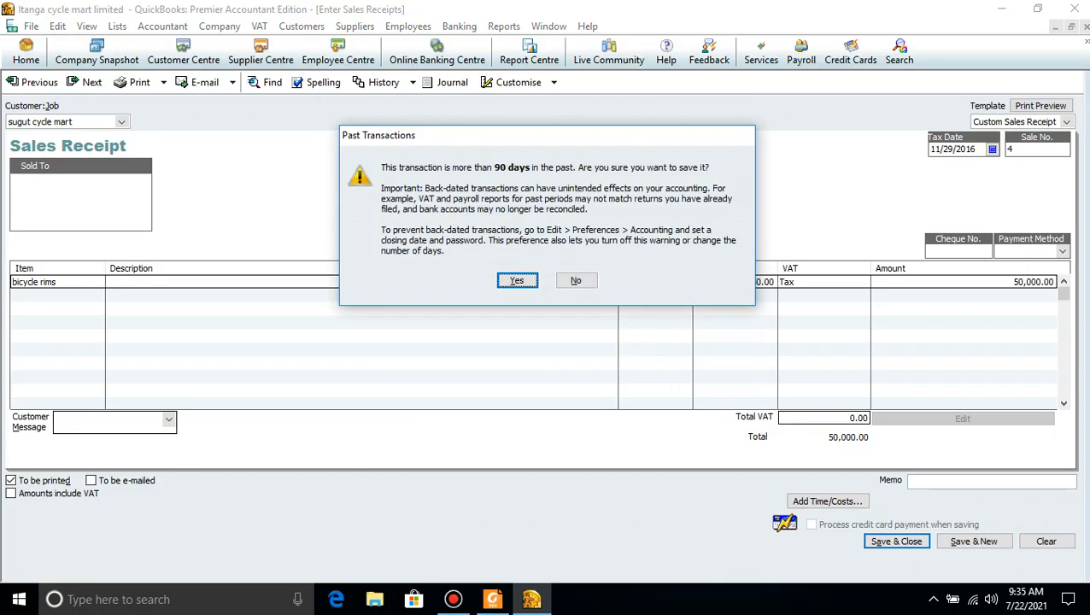
{"action": "key", "text": "Return"}
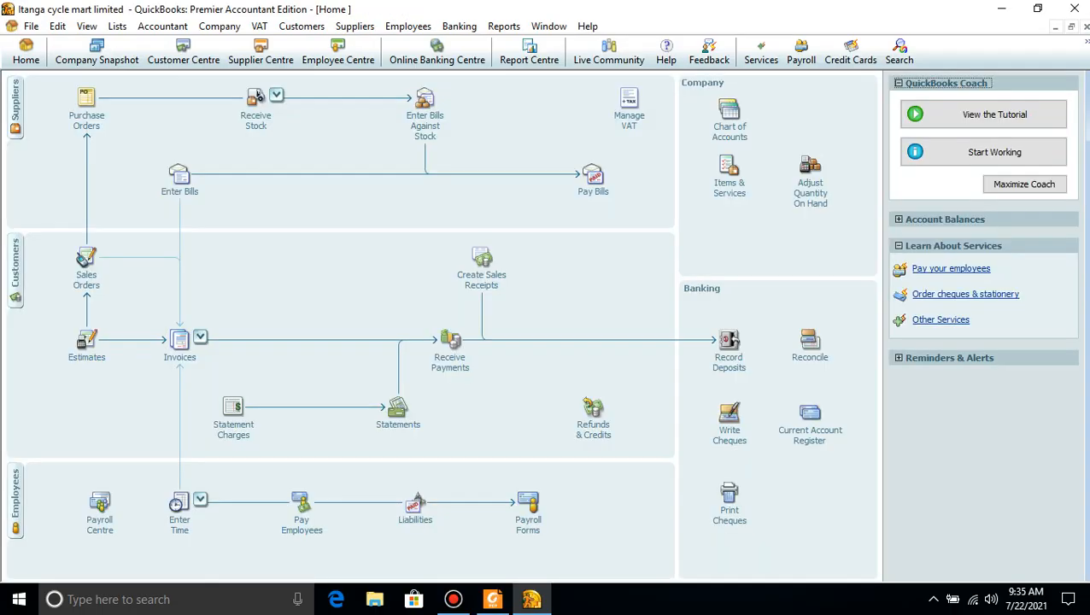
Read the Payments and Receipts sections on the PDF's last page, then return to QuickBooks
{"action": "left_click", "coordinate": [493, 600]}
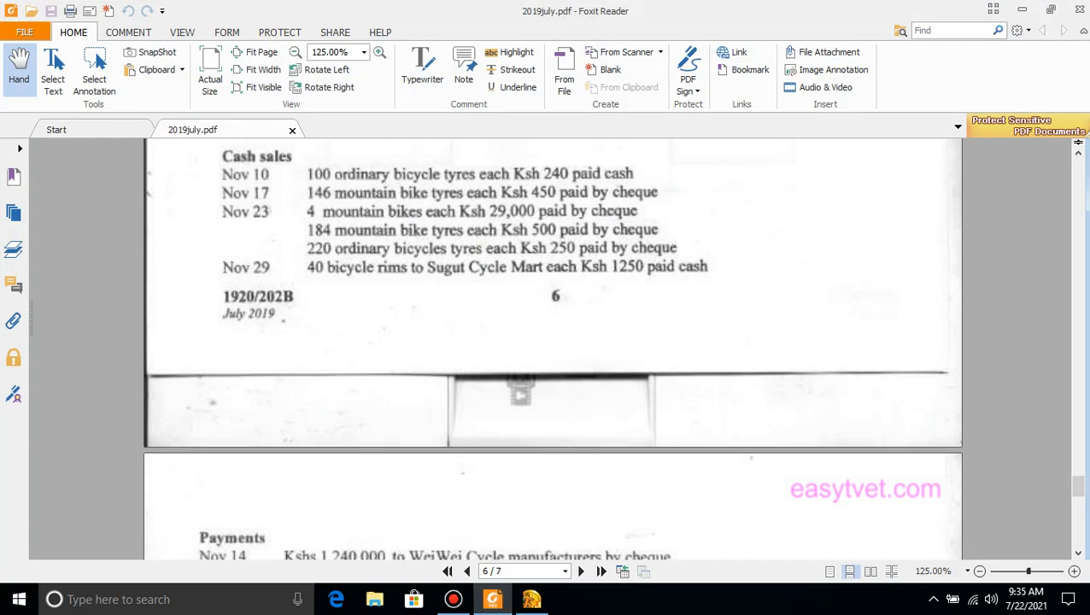
{"action": "scroll", "coordinate": [552, 348], "scroll_direction": "down", "scroll_amount": 5}
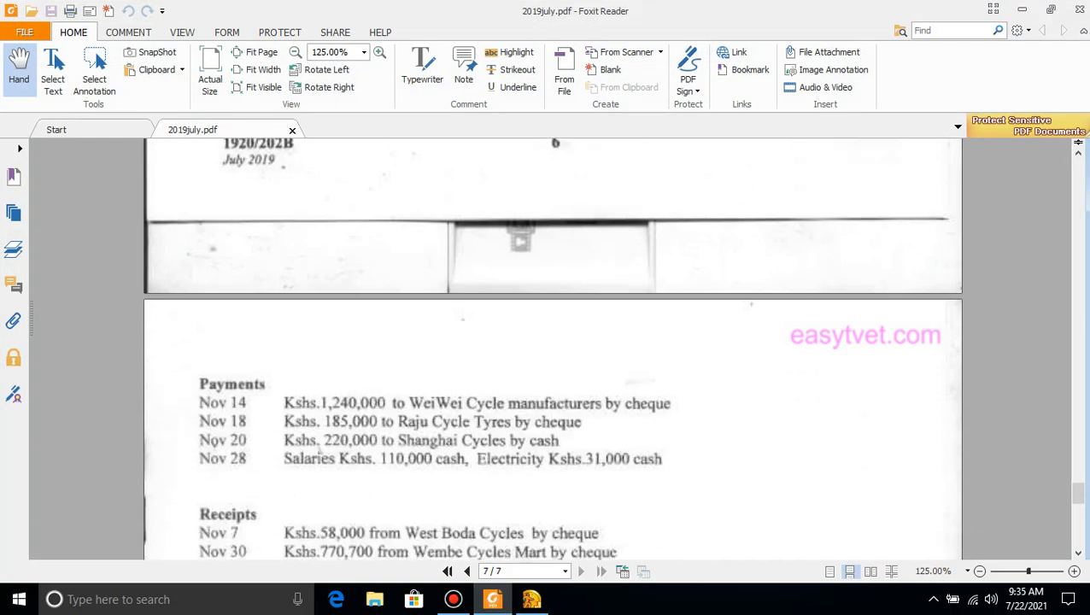
{"action": "scroll", "coordinate": [552, 348], "scroll_direction": "down", "scroll_amount": 3}
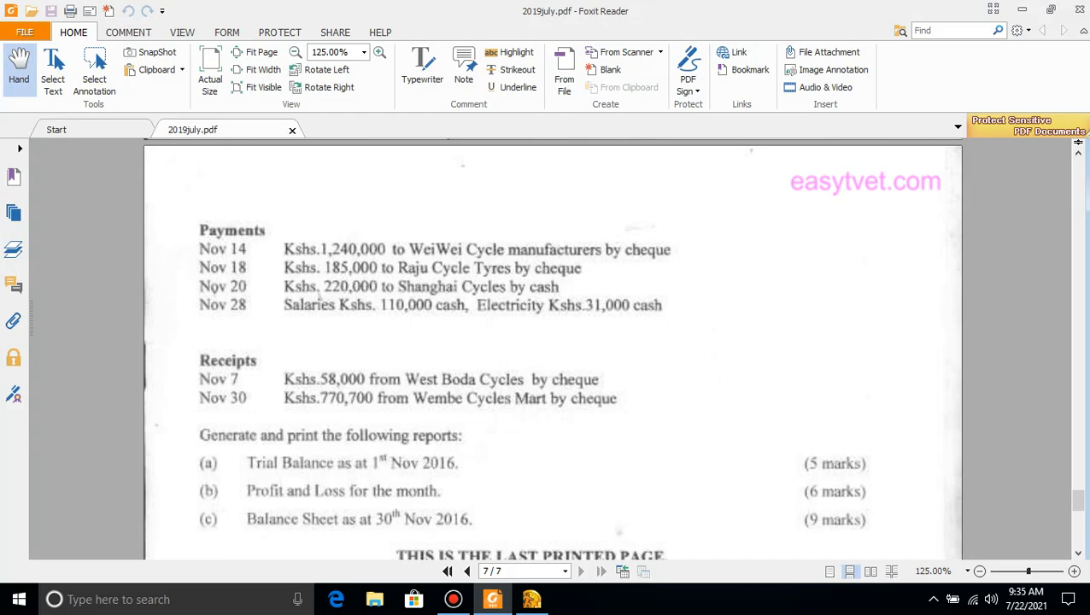
{"action": "left_click", "coordinate": [532, 599]}
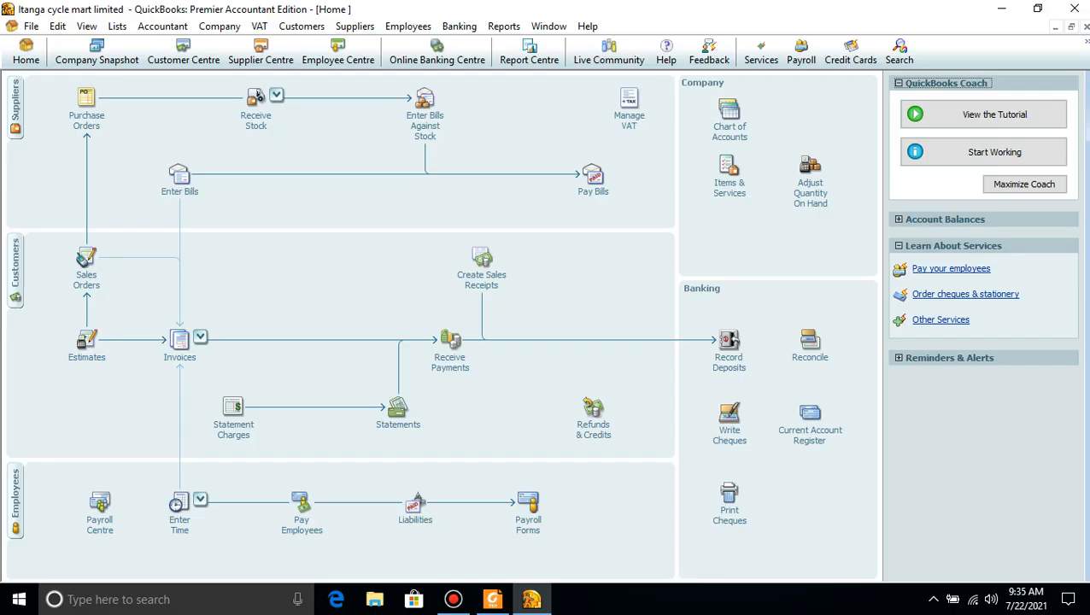
{"action": "left_click", "coordinate": [493, 599]}
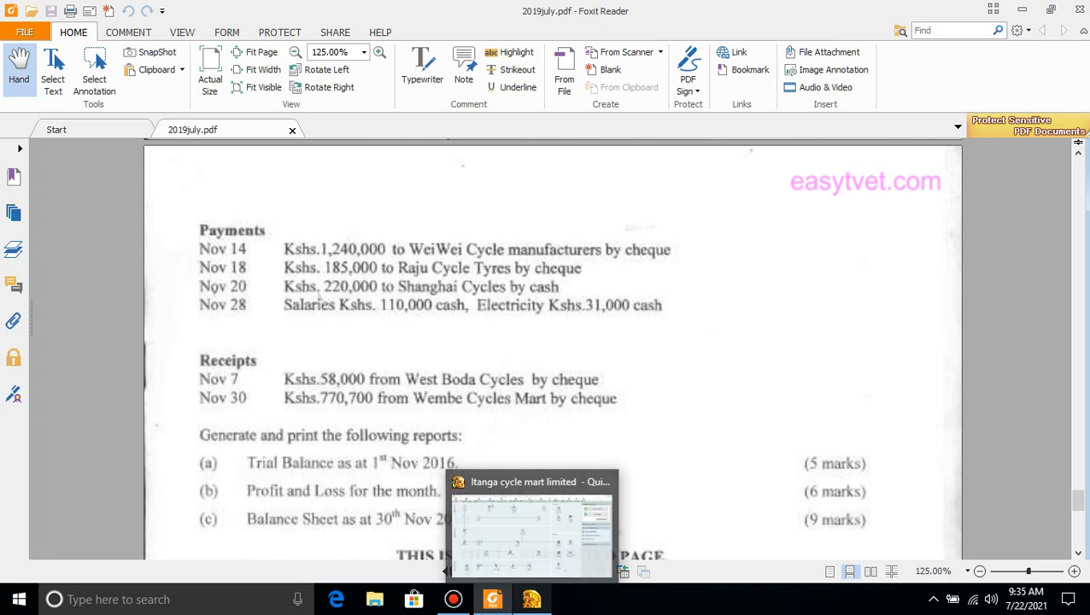
{"action": "left_click", "coordinate": [532, 599]}
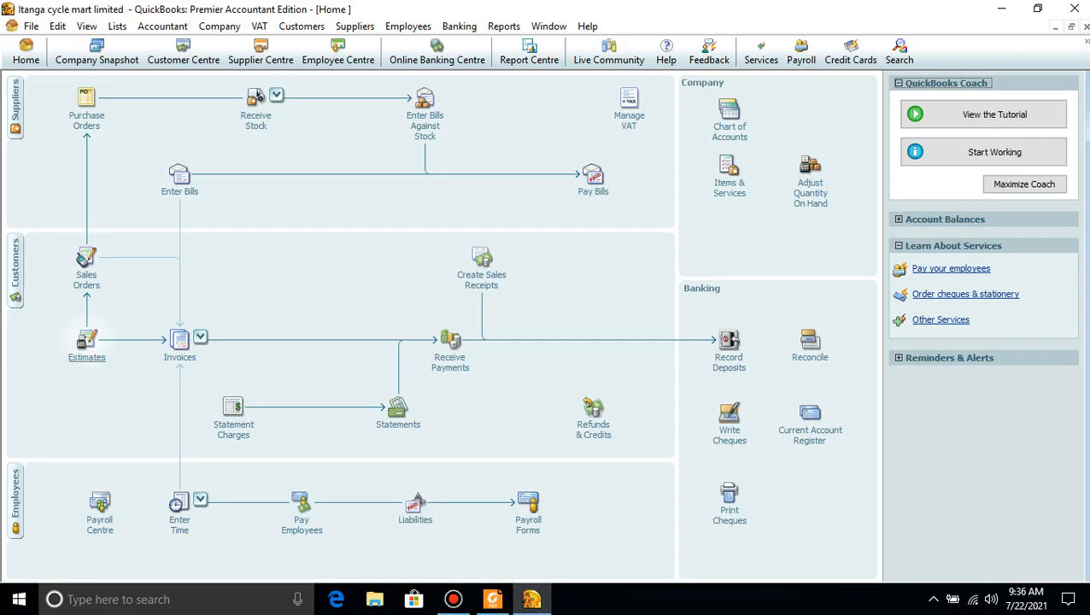
Review the customer balances in the Customer Centre and the supplier balances in the Supplier Centre, closing both
{"action": "left_click", "coordinate": [14, 269]}
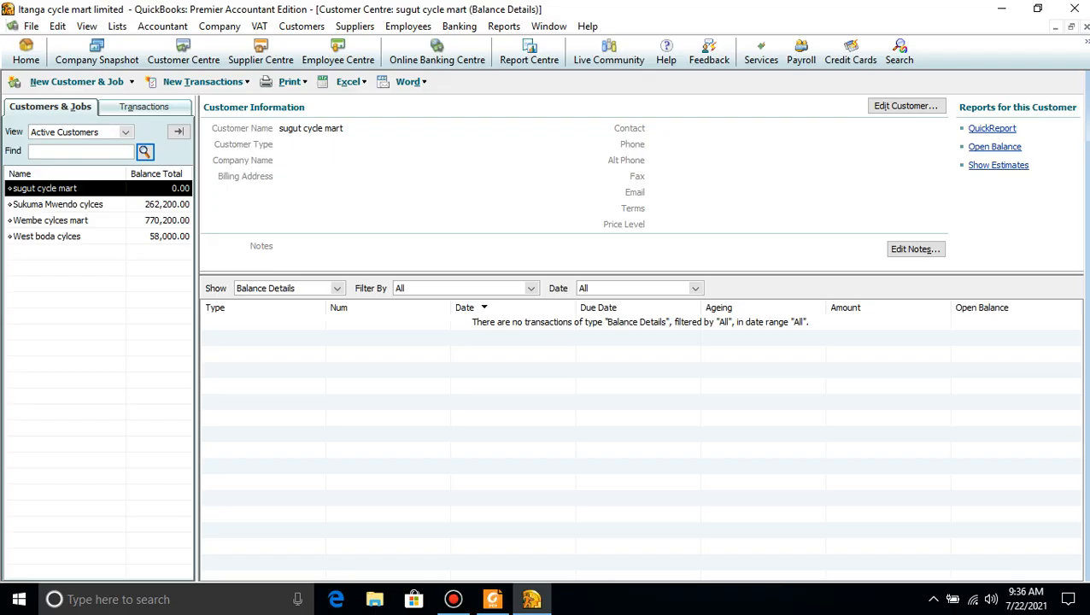
{"action": "left_click", "coordinate": [1082, 26]}
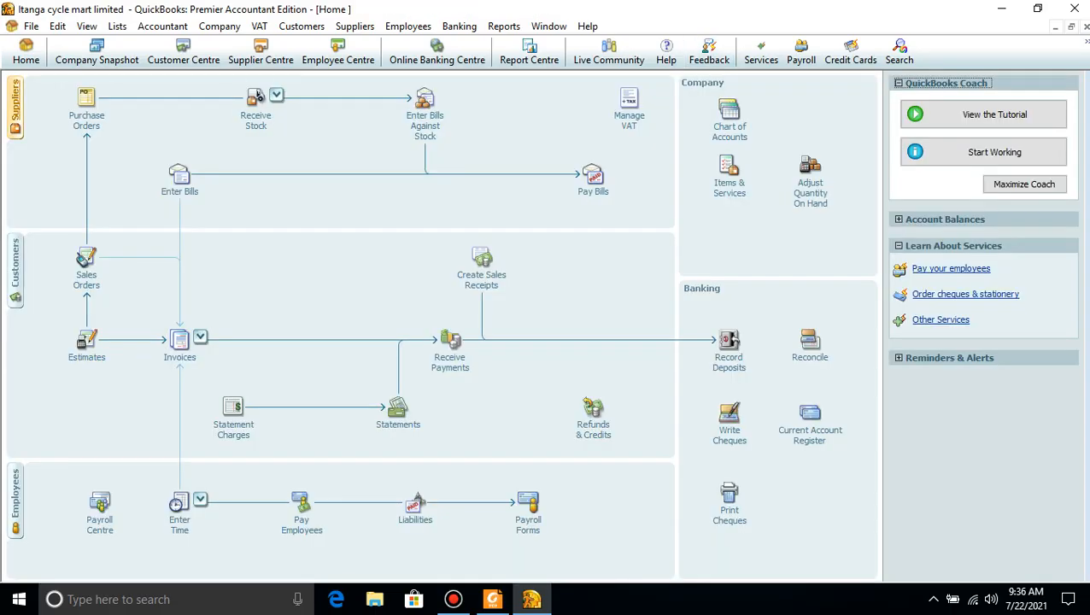
{"action": "left_click", "coordinate": [260, 53]}
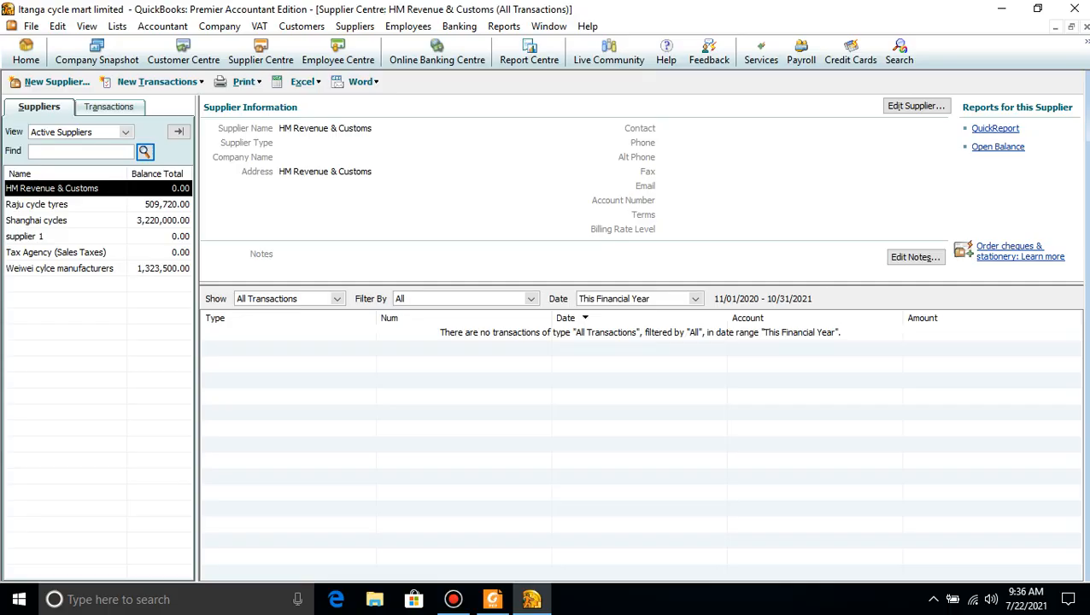
{"action": "left_click", "coordinate": [1086, 27]}
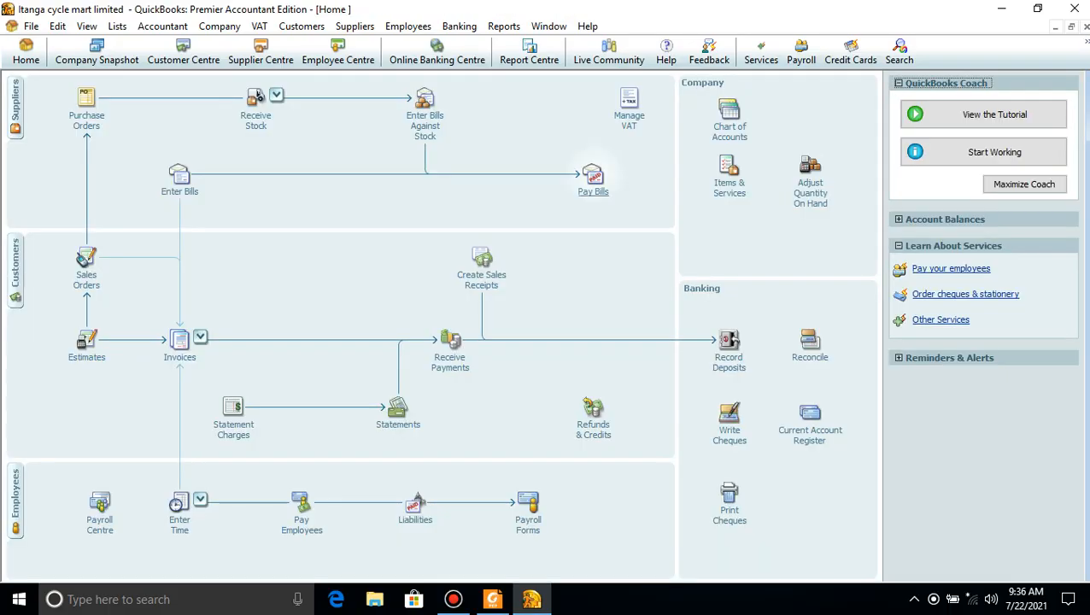
Start paying bills and select only the Weiwei cylce manufacturers bill due 11/11/2016
{"action": "left_click", "coordinate": [593, 176]}
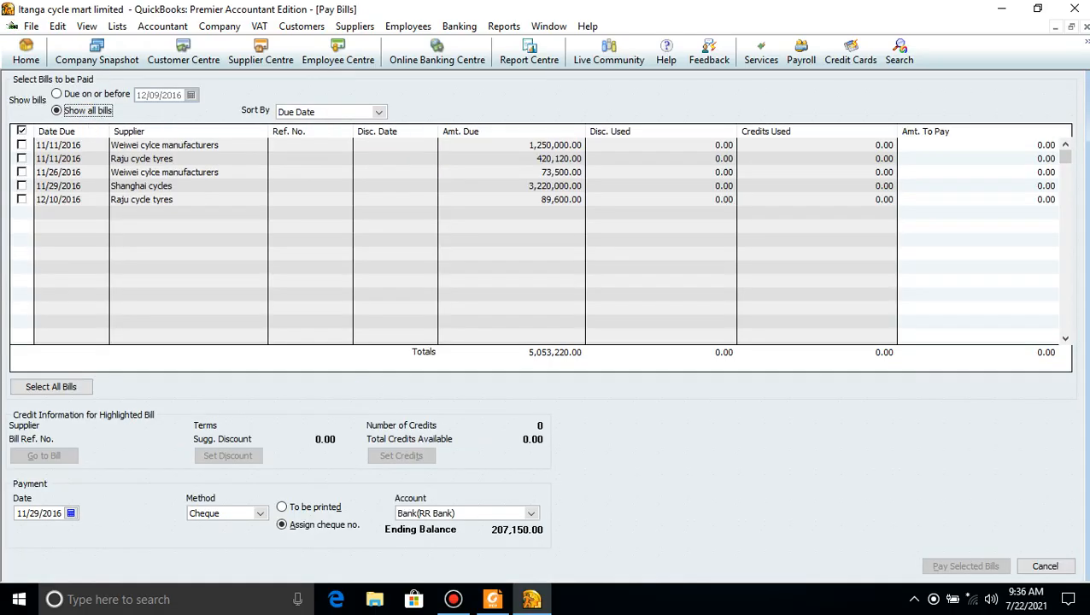
{"action": "left_click", "coordinate": [22, 173]}
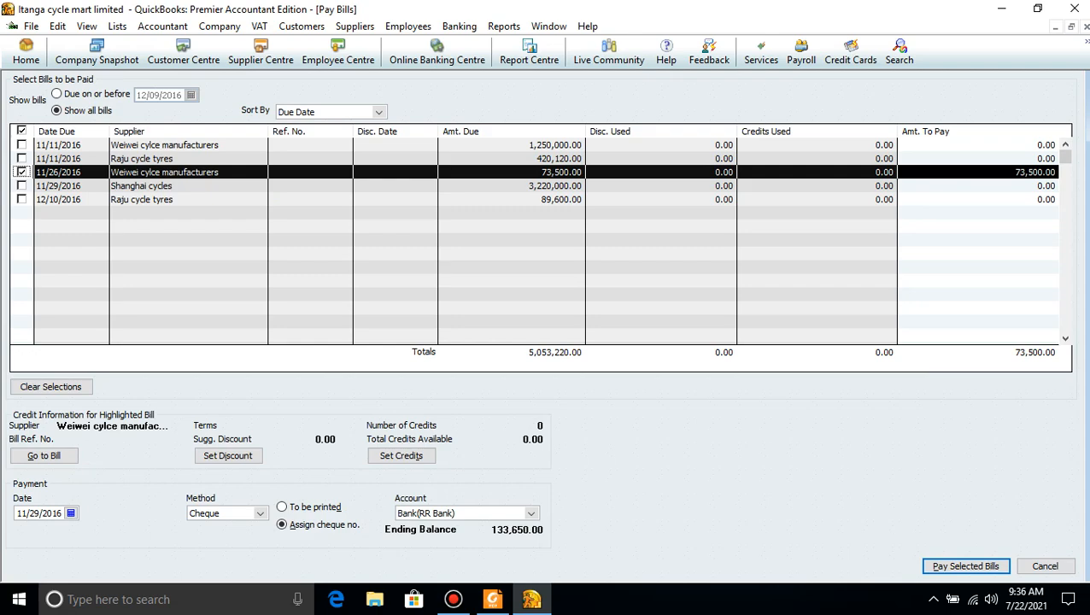
{"action": "left_click", "coordinate": [22, 145]}
{"action": "left_click", "coordinate": [22, 173]}
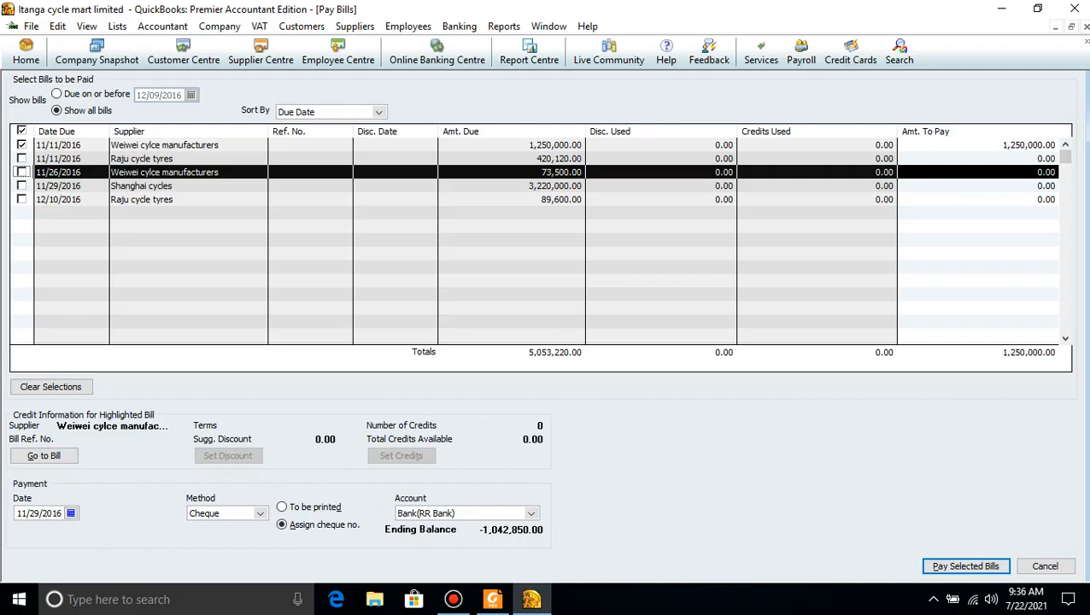
Consult the 14 November payment in the PDF and set the selected Weiwei bill's amount to pay to 1,240,000.00
{"action": "left_click", "coordinate": [492, 599]}
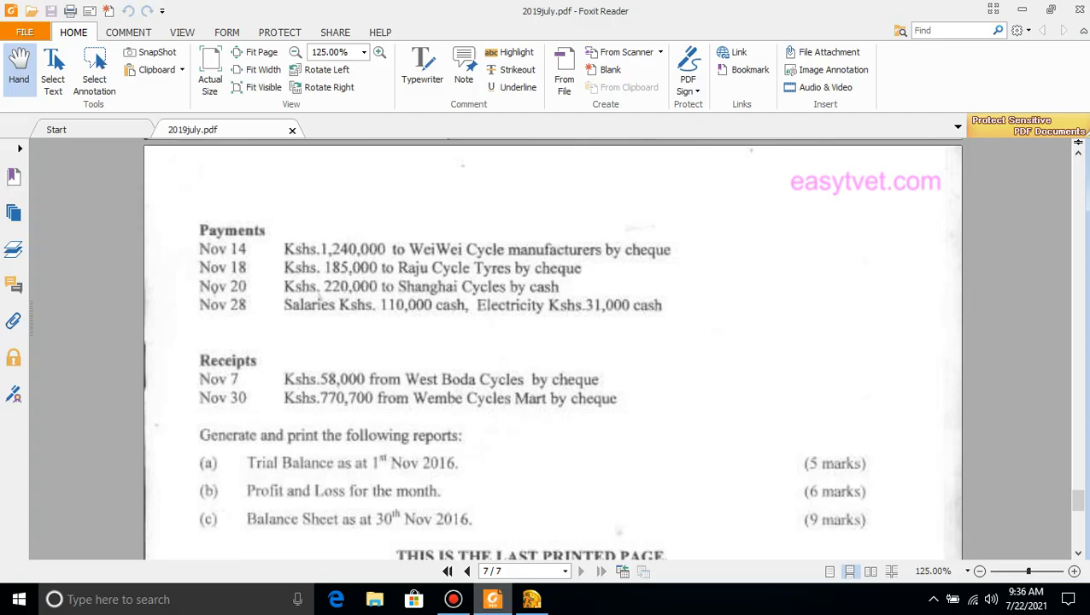
{"action": "key", "text": "alt+Tab"}
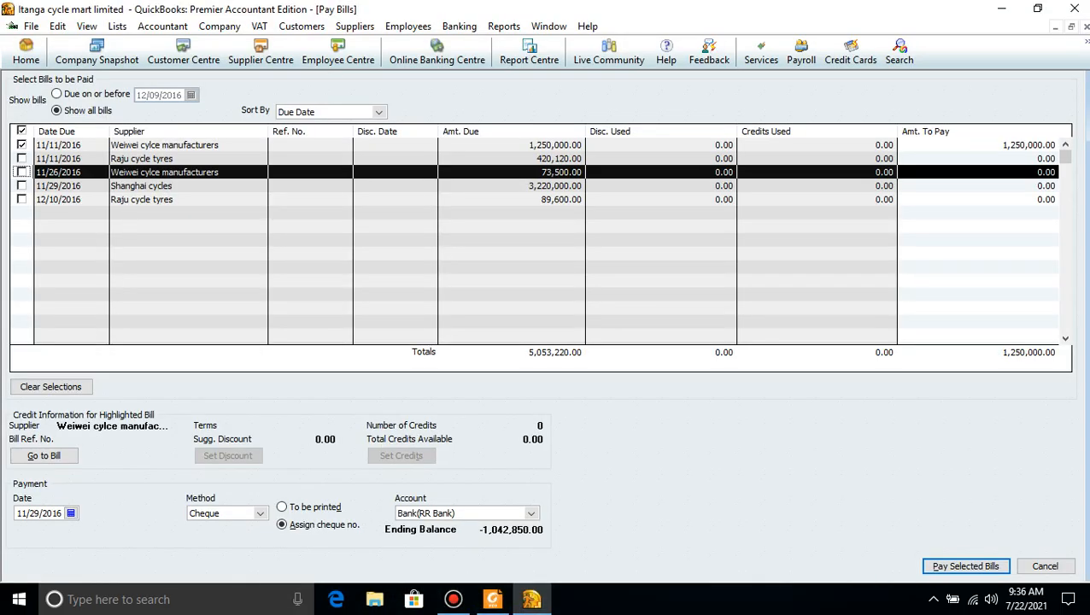
{"action": "left_click", "coordinate": [1023, 145]}
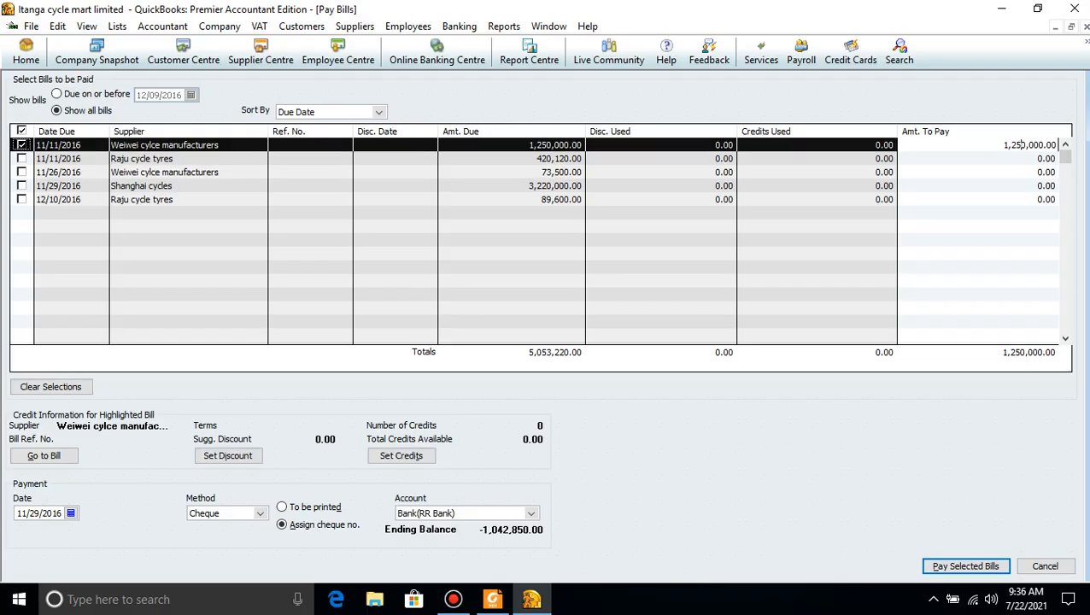
{"action": "key", "text": "BackSpace"}
{"action": "type", "text": "4"}
Check the 14 November payment in the exam PDF and choose Cheque as the method for paying the Weiwei bill
{"action": "left_click", "coordinate": [493, 599]}
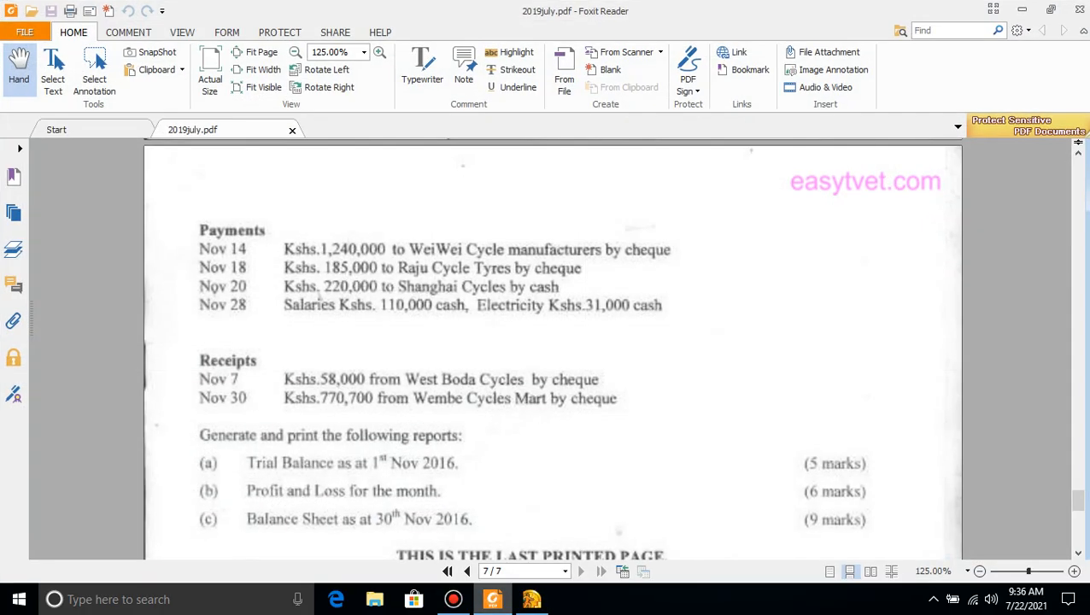
{"action": "key", "text": "alt+Tab"}
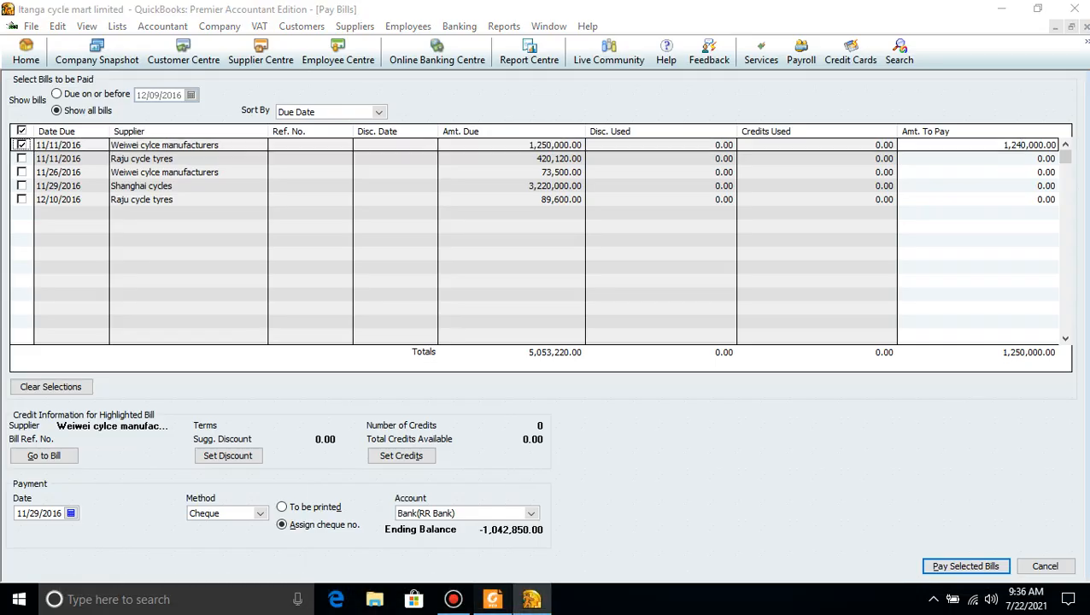
{"action": "key", "text": "alt+Tab"}
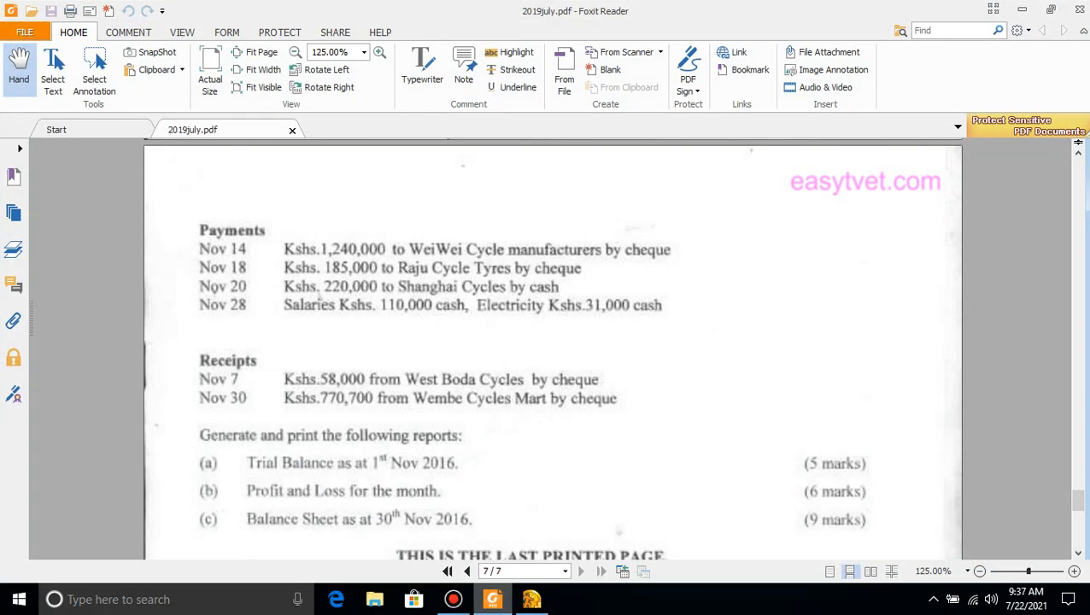
{"action": "key", "text": "alt+Tab"}
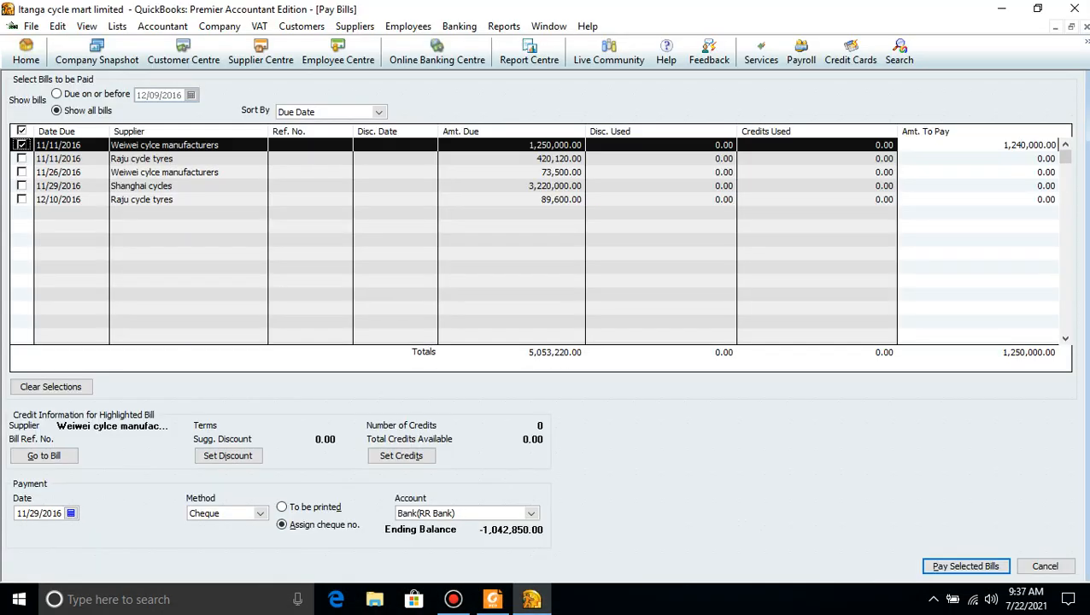
{"action": "left_click", "coordinate": [259, 512]}
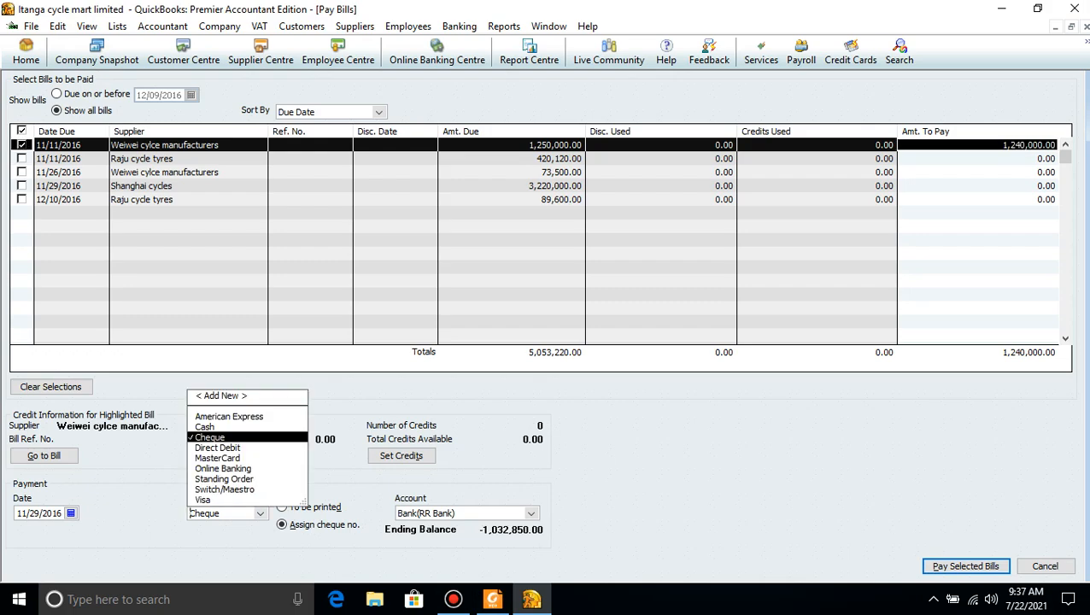
{"action": "left_click", "coordinate": [210, 437]}
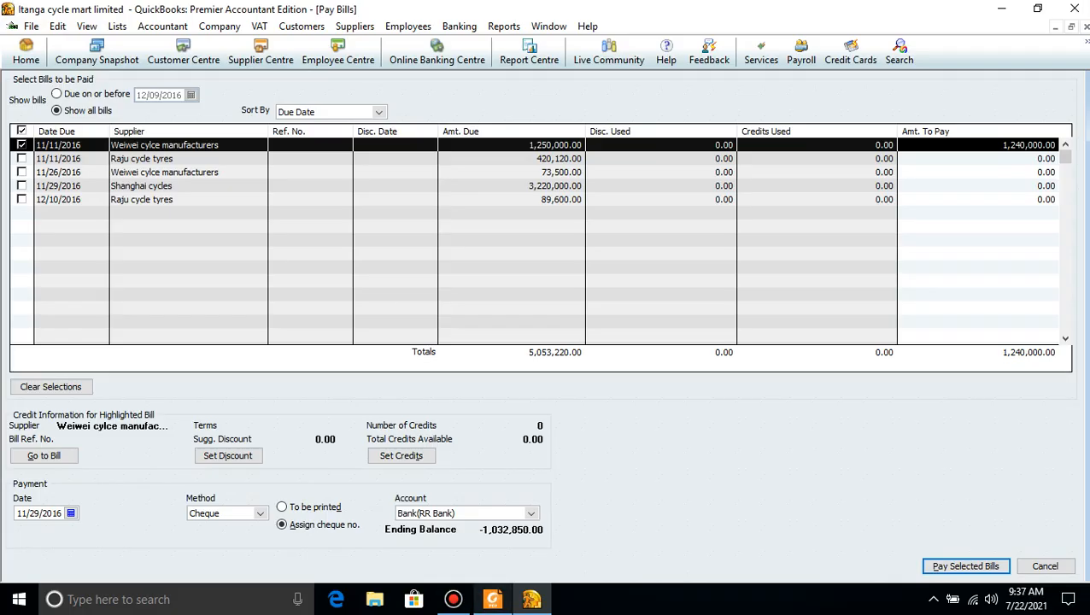
Date the Weiwei payment 11/14/2016 as in the PDF and record it without a cheque number, accepting the back-dated transaction
{"action": "key", "text": "alt+Tab"}
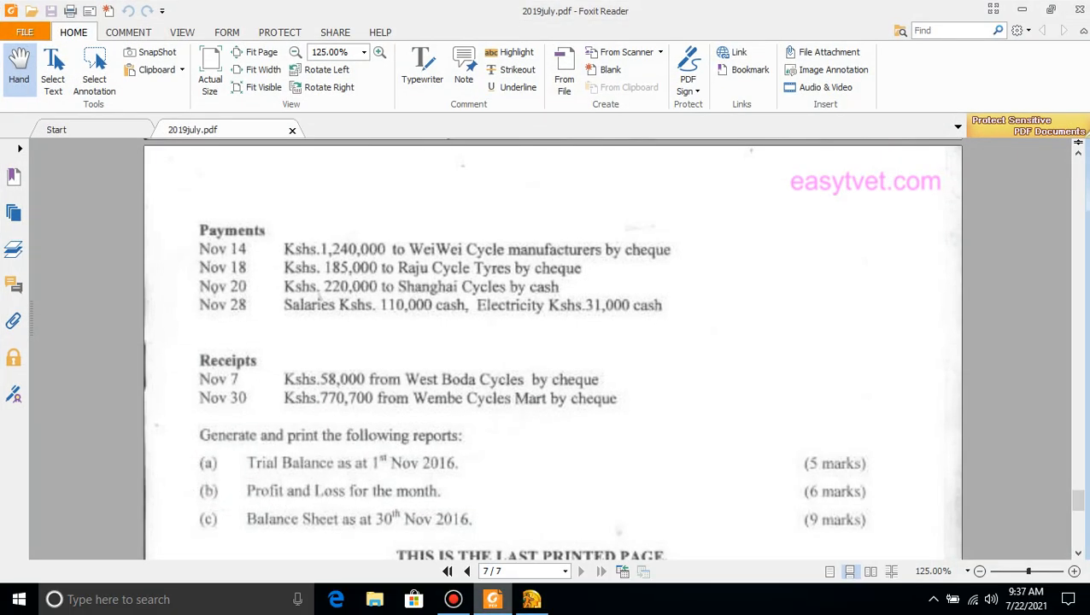
{"action": "key", "text": "alt+Tab"}
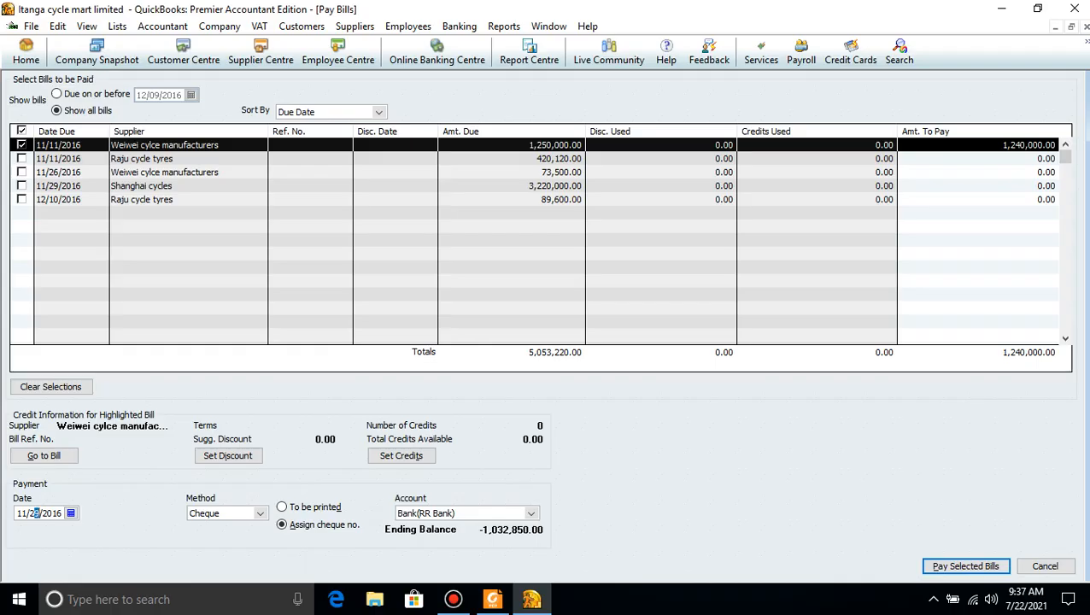
{"action": "key", "text": "BackSpace"}
{"action": "key", "text": "BackSpace"}
{"action": "type", "text": "14"}
{"action": "key", "text": "Return"}
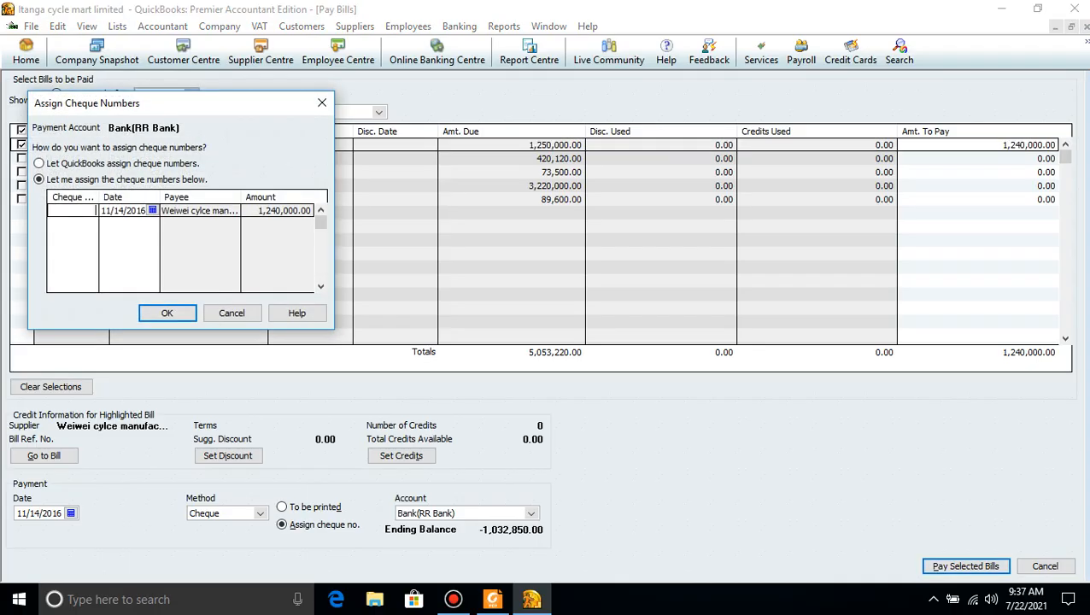
{"action": "key", "text": "Return"}
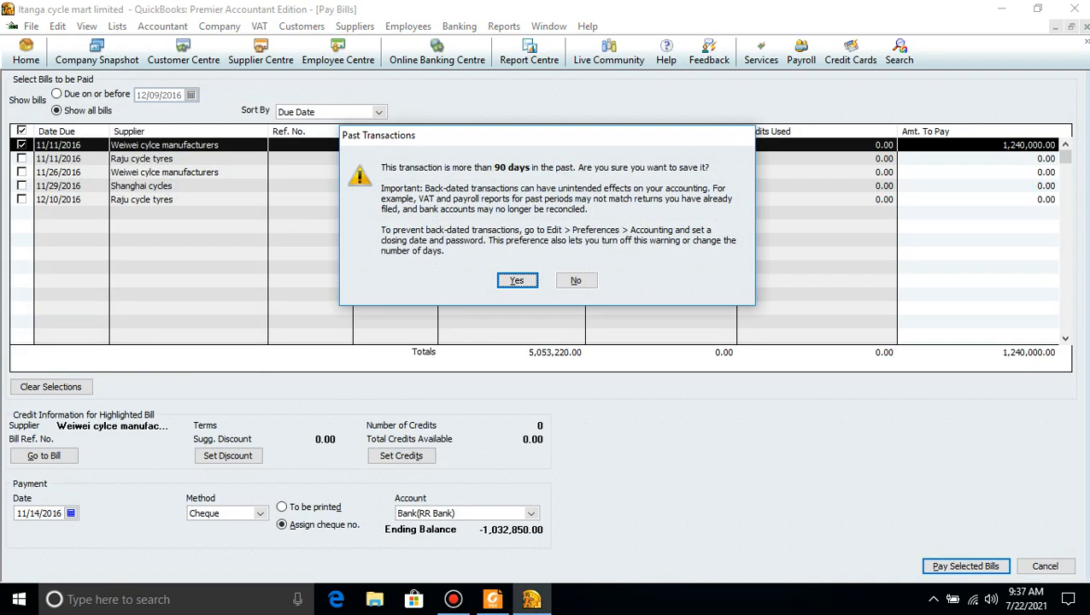
{"action": "key", "text": "Return"}
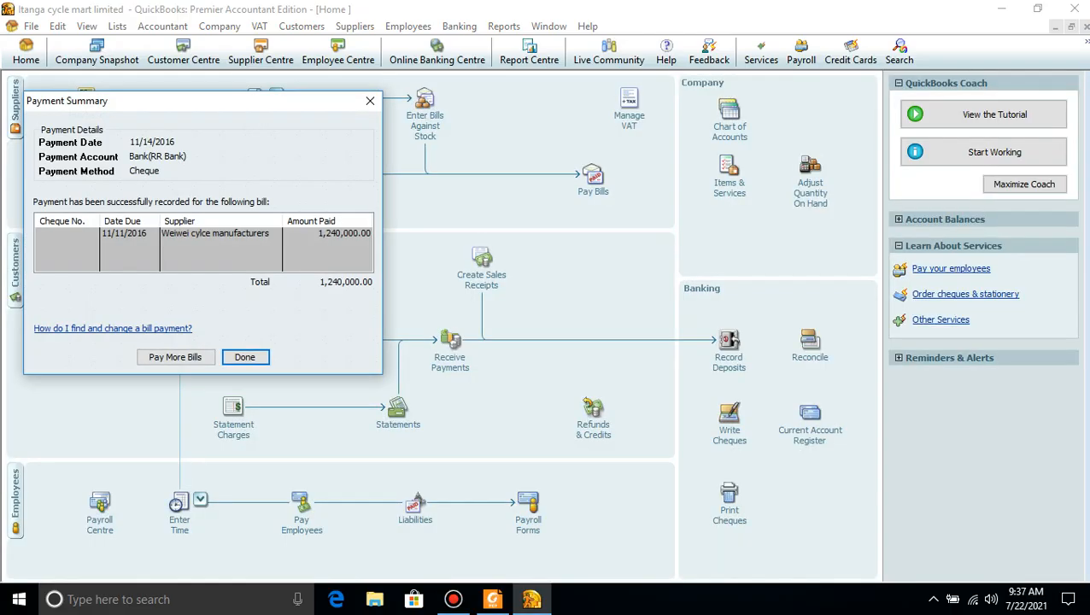
{"action": "key", "text": "Return"}
Review the next payment in the PDF, the customer balances and the Raju cycle tyres supplier record, closing both centres
{"action": "key", "text": "alt+Tab"}
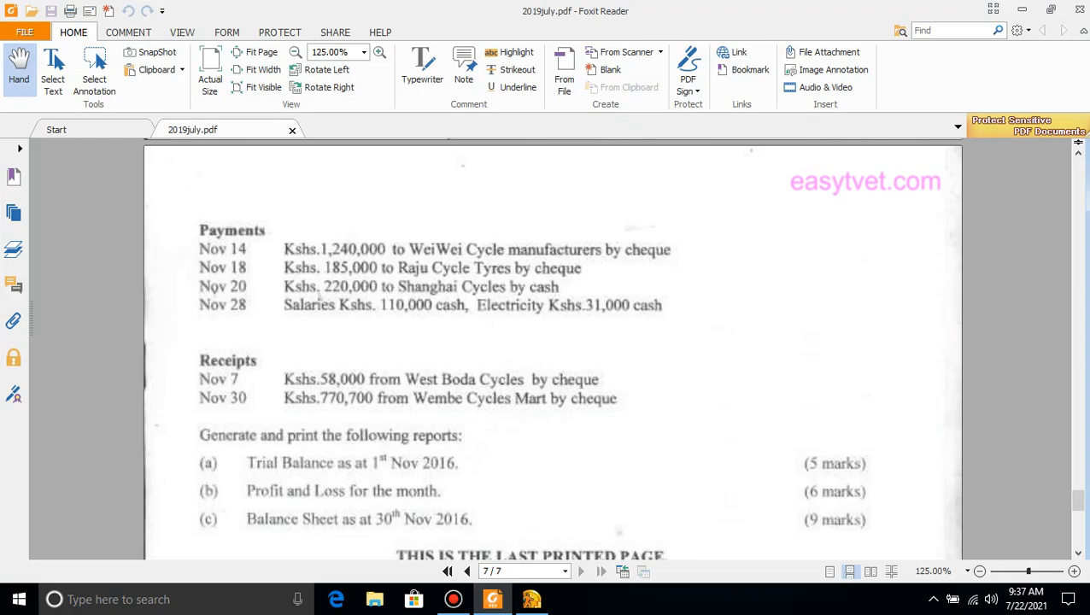
{"action": "key", "text": "alt+Tab"}
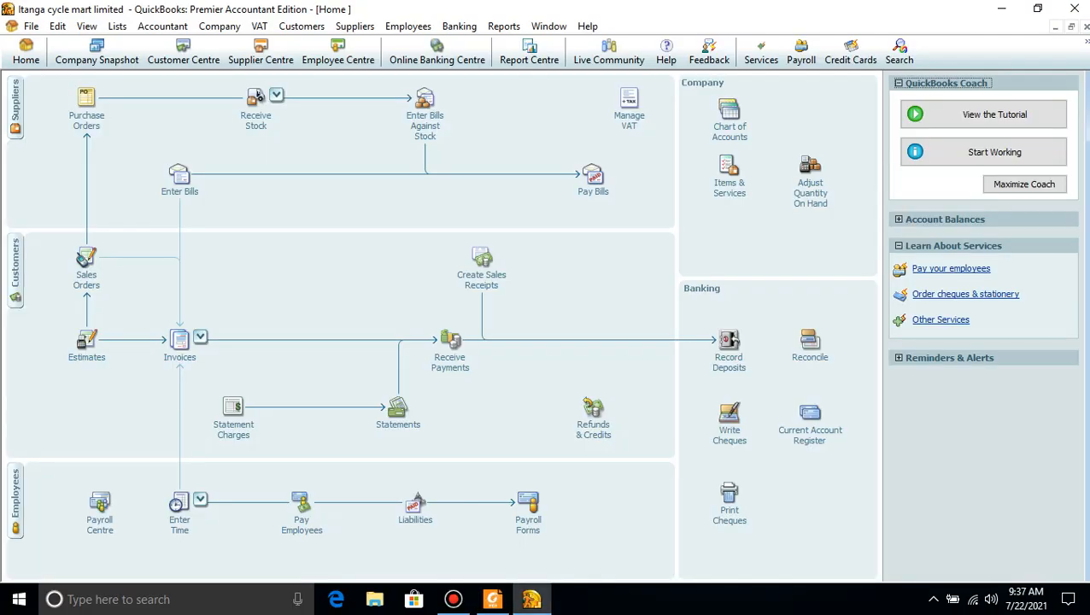
{"action": "left_click", "coordinate": [14, 272]}
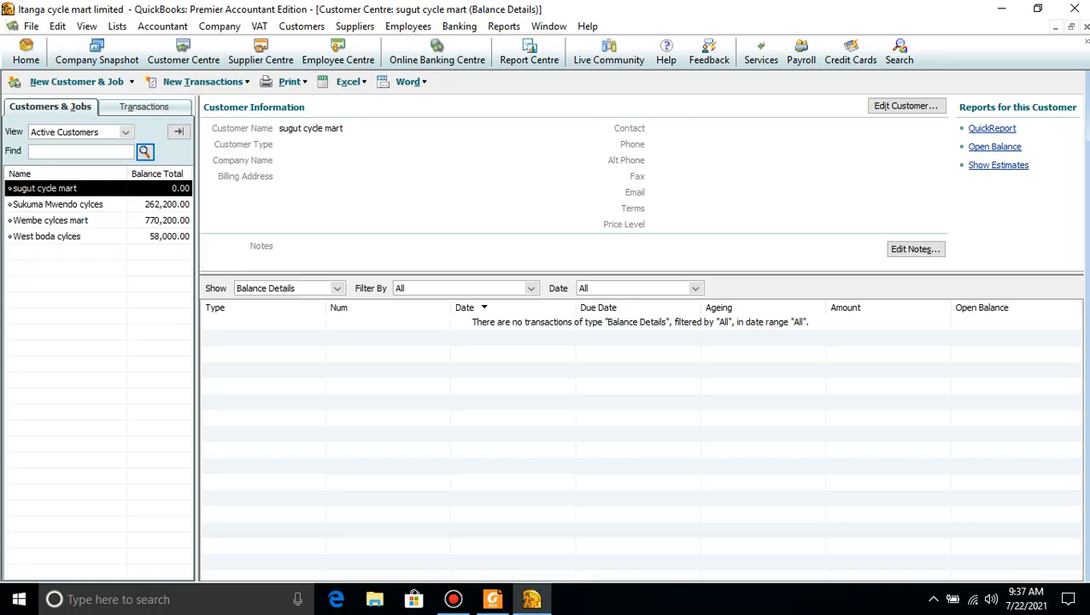
{"action": "left_click", "coordinate": [1086, 27]}
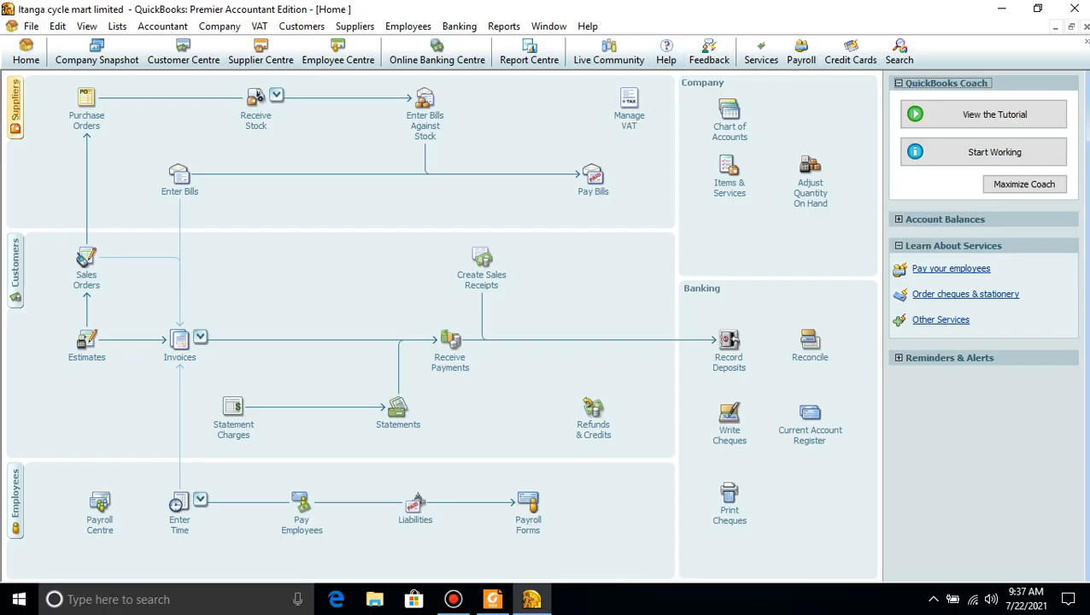
{"action": "left_click", "coordinate": [14, 107]}
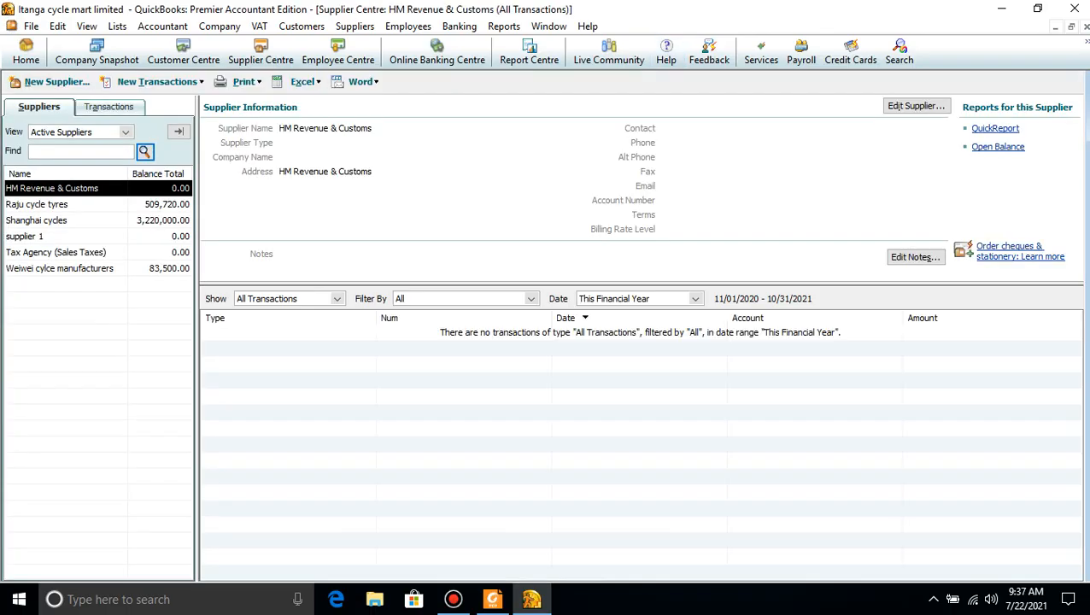
{"action": "left_click", "coordinate": [51, 204]}
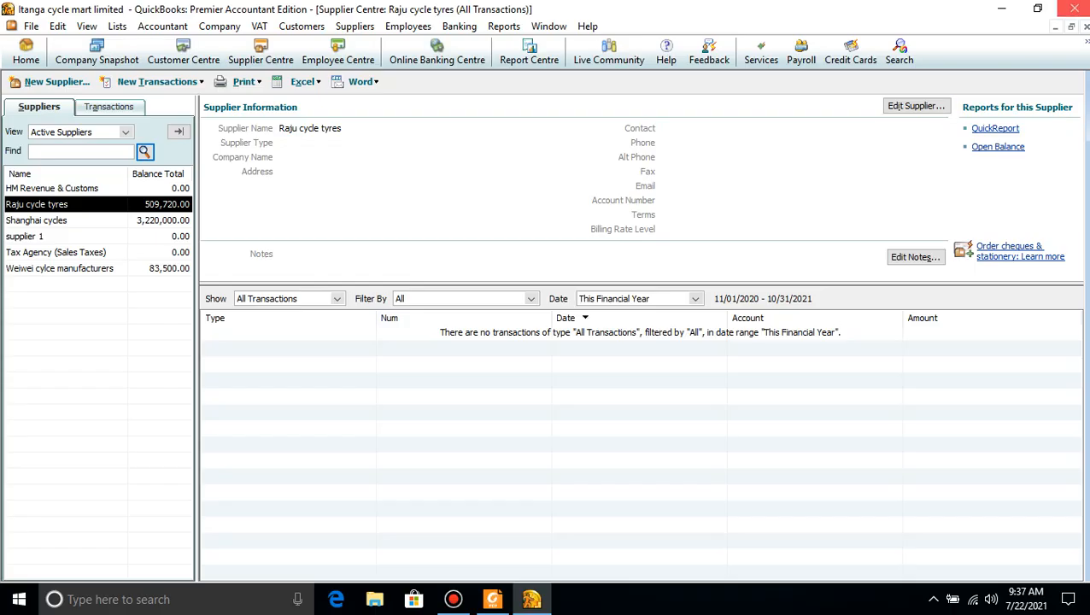
{"action": "left_click", "coordinate": [1085, 27]}
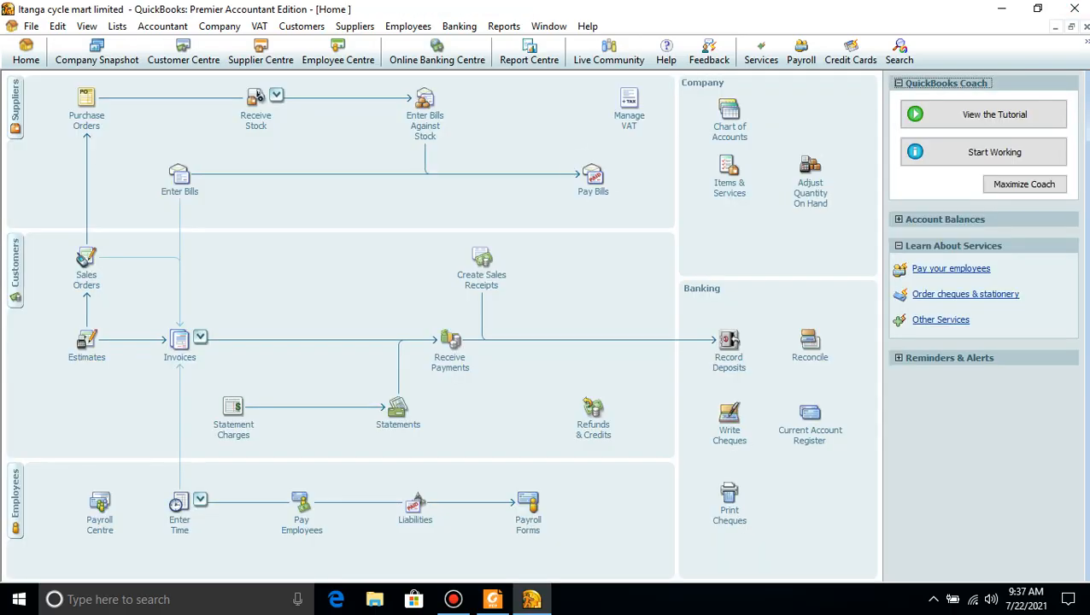
Start paying bills, select only the Raju cycle tyres bill due 11/11/2016 and consult the 18 November payment in the PDF
{"action": "left_click", "coordinate": [593, 177]}
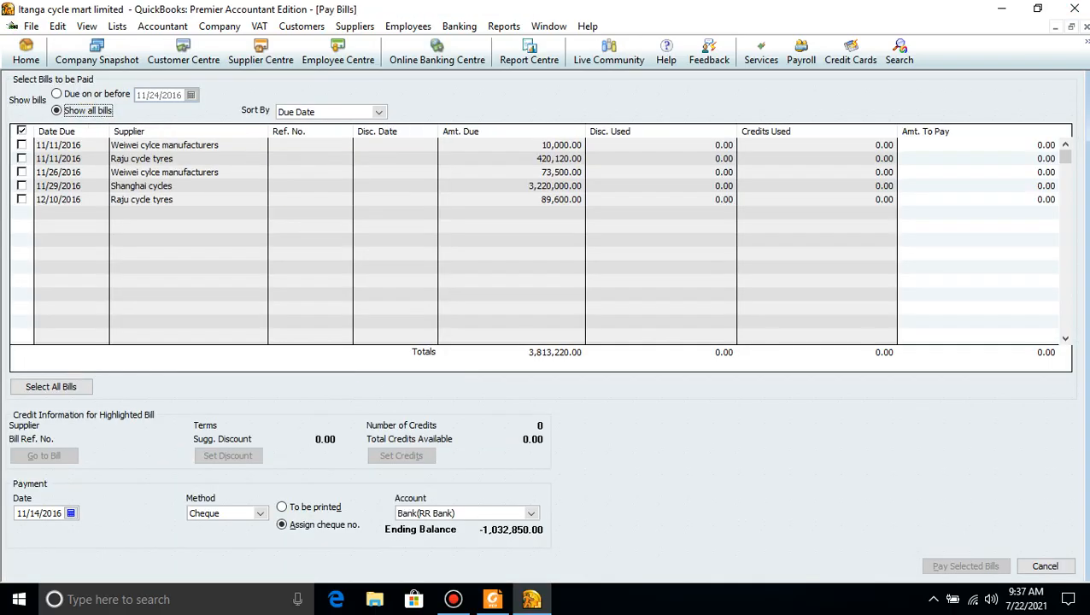
{"action": "left_click", "coordinate": [21, 158]}
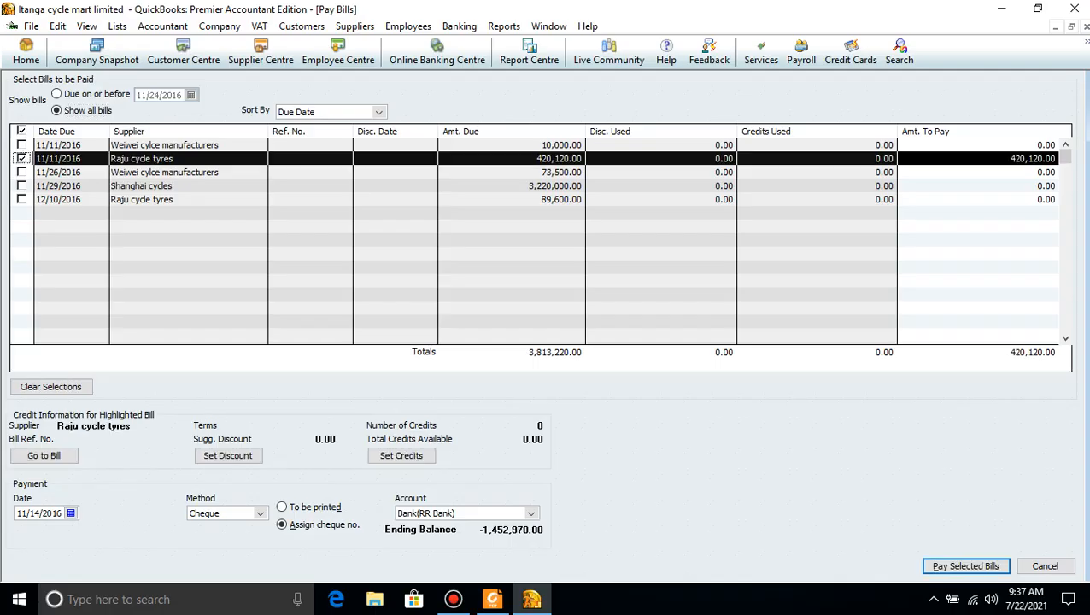
{"action": "left_click", "coordinate": [492, 599]}
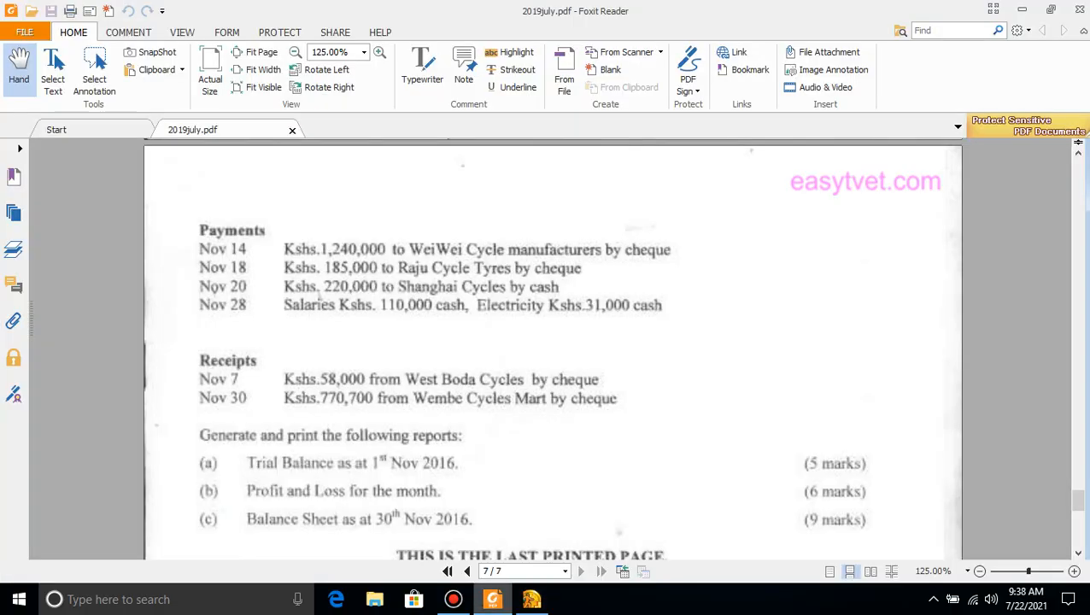
{"action": "left_click", "coordinate": [532, 599]}
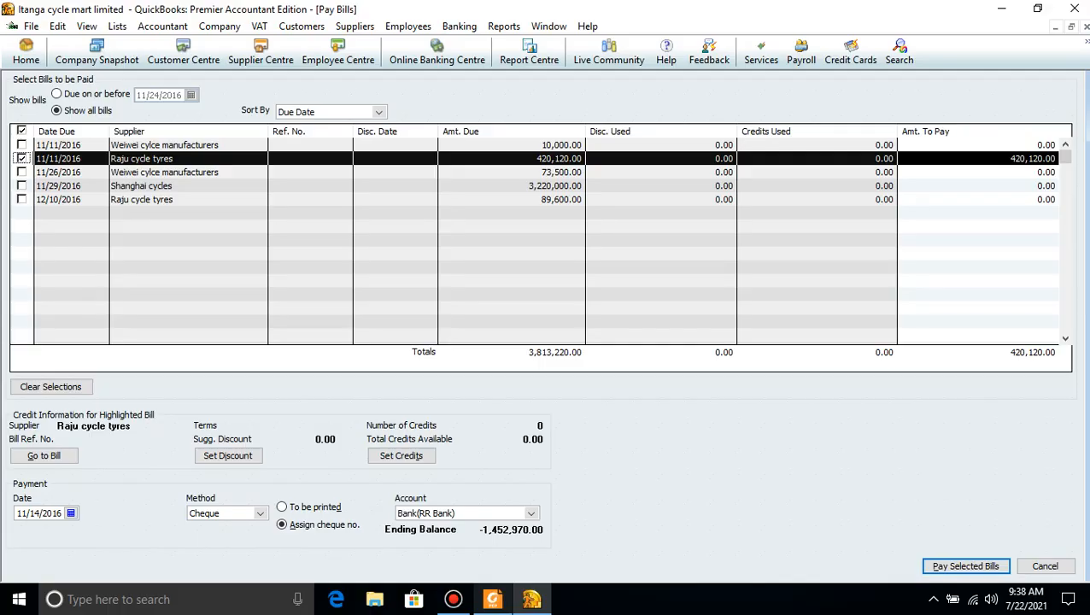
{"action": "left_click", "coordinate": [492, 599]}
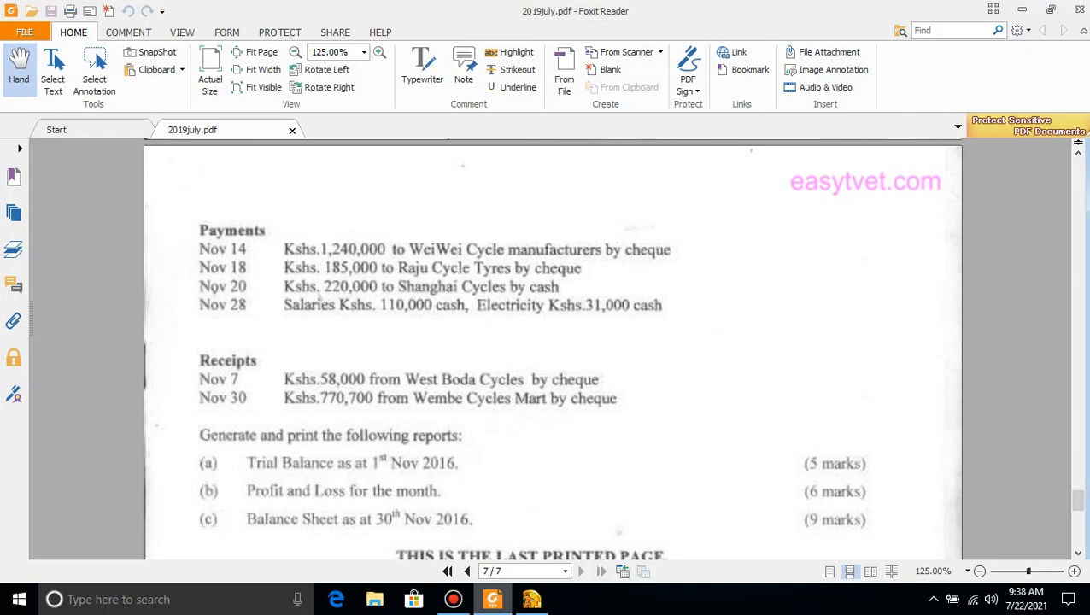
{"action": "left_click", "coordinate": [492, 599]}
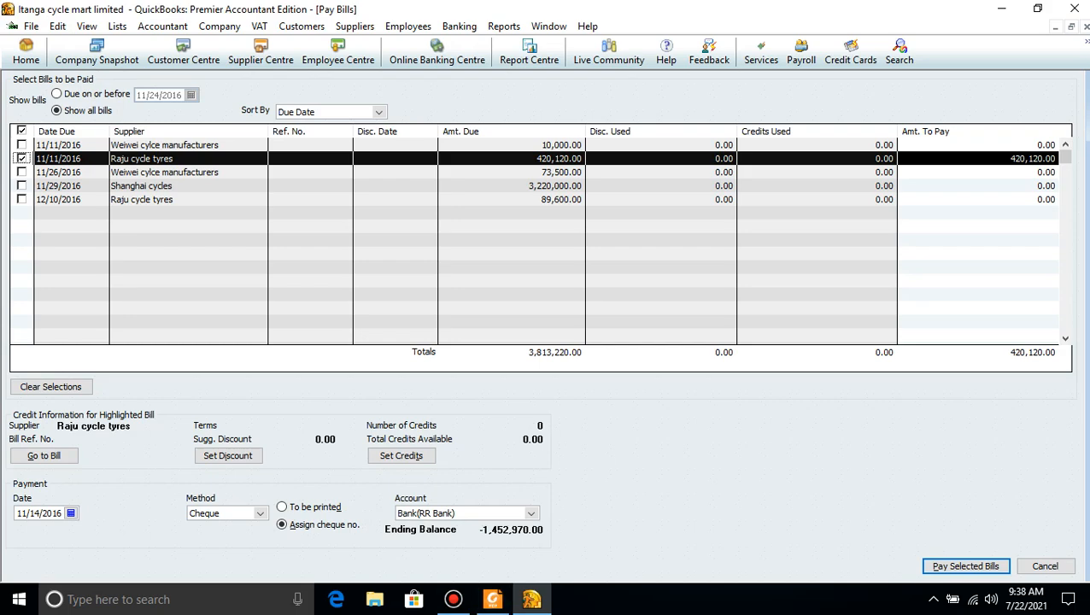
Set the selected Raju cycle tyres bill's amount to pay to 185,000.00, checking it against the PDF
{"action": "left_click", "coordinate": [1051, 159]}
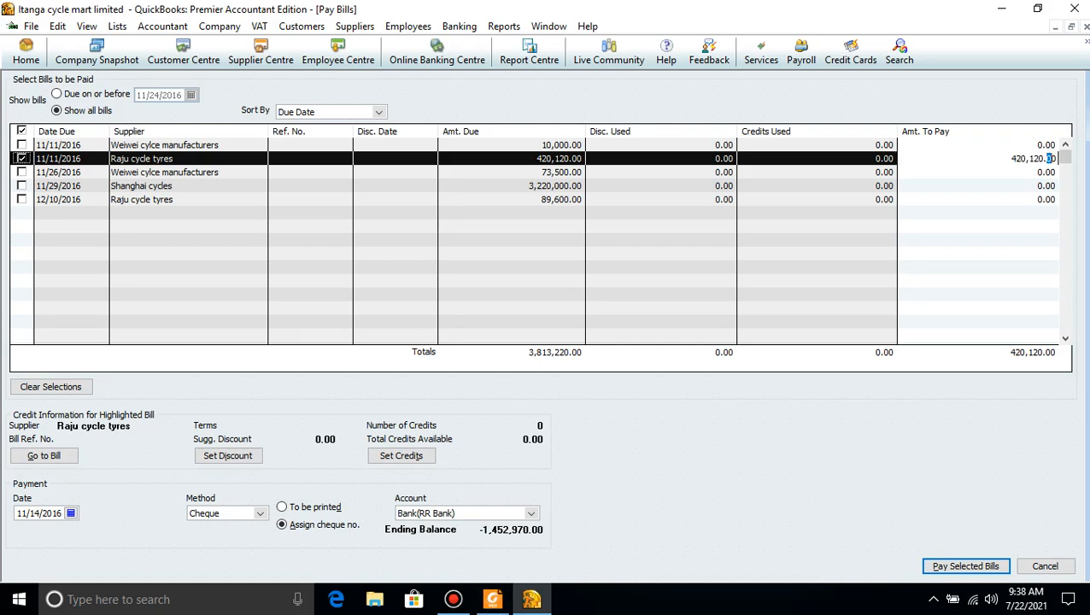
{"action": "key", "text": "BackSpace"}
{"action": "key", "text": "BackSpace"}
{"action": "key", "text": "BackSpace"}
{"action": "key", "text": "BackSpace"}
{"action": "key", "text": "BackSpace"}
{"action": "key", "text": "BackSpace"}
{"action": "key", "text": "BackSpace"}
{"action": "key", "text": "BackSpace"}
{"action": "key", "text": "BackSpace"}
{"action": "key", "text": "BackSpace"}
{"action": "type", "text": "185000"}
{"action": "left_click", "coordinate": [492, 598]}
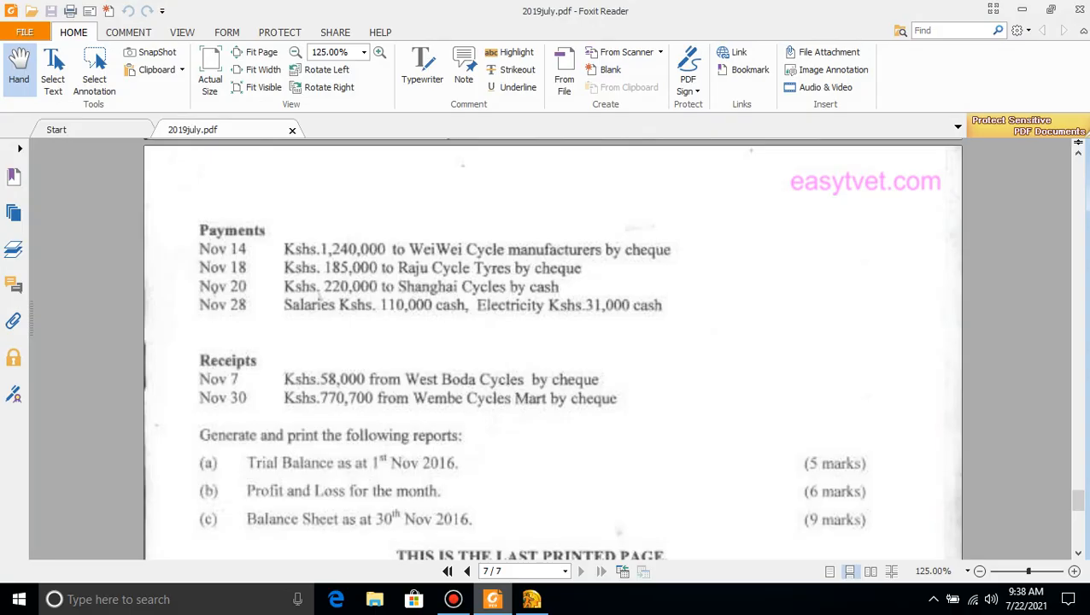
{"action": "left_click", "coordinate": [492, 599]}
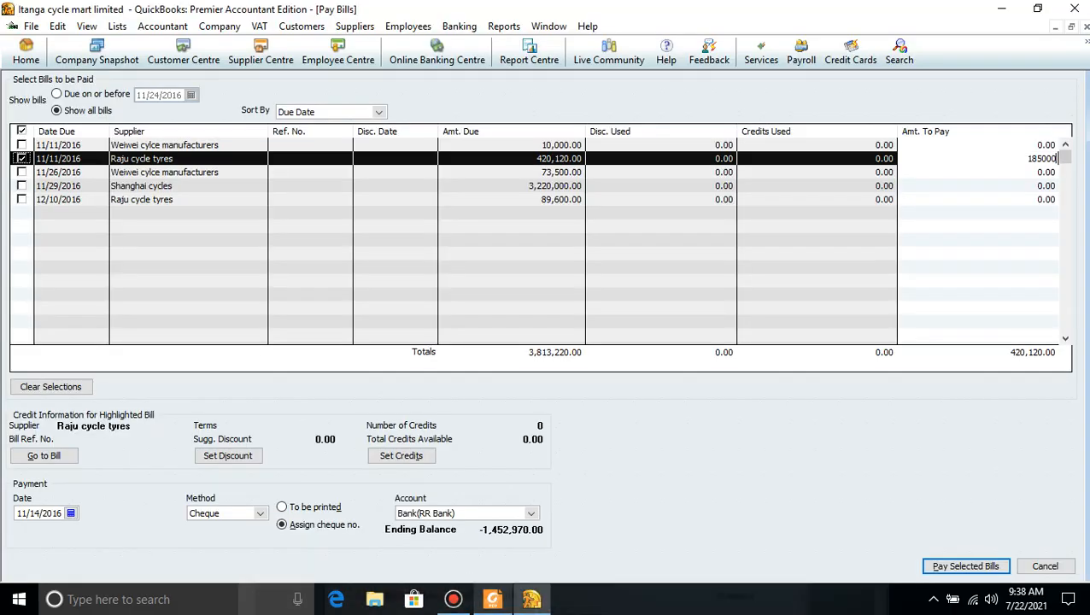
{"action": "key", "text": "Tab"}
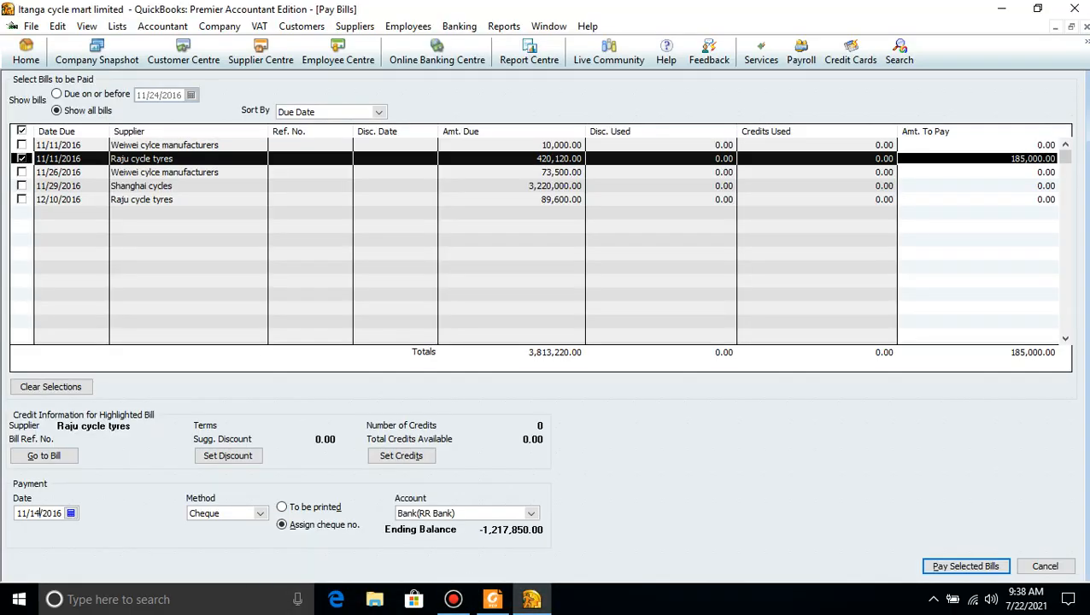
Date the Raju cycle tyres payment 11/18/2016 and record it without a cheque number, accepting the back-dated transaction
{"action": "left_click", "coordinate": [36, 513]}
{"action": "type", "text": "8"}
{"action": "left_click", "coordinate": [493, 599]}
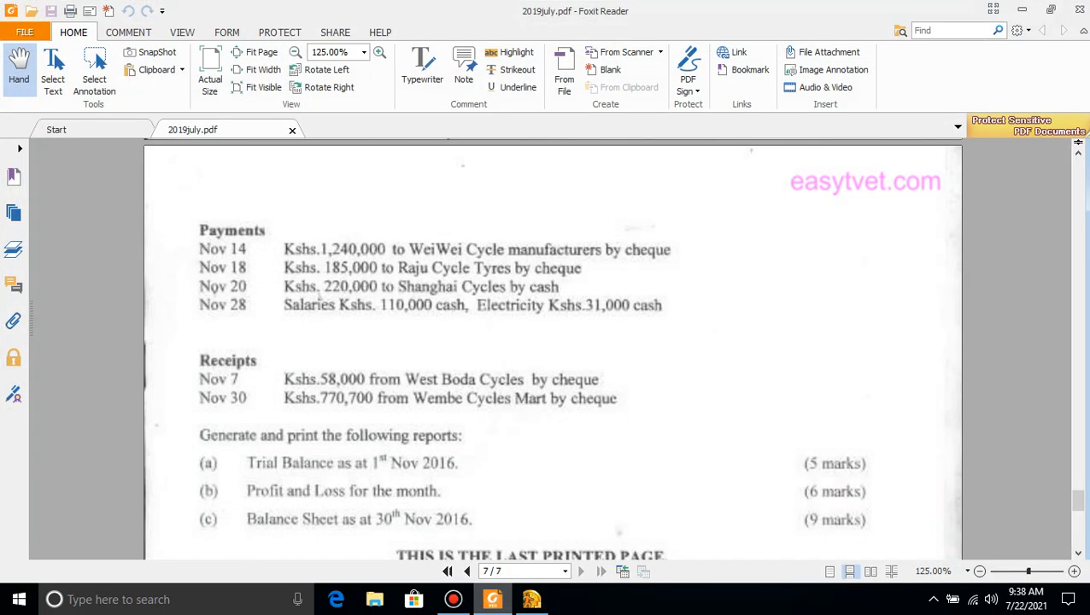
{"action": "left_click", "coordinate": [531, 599]}
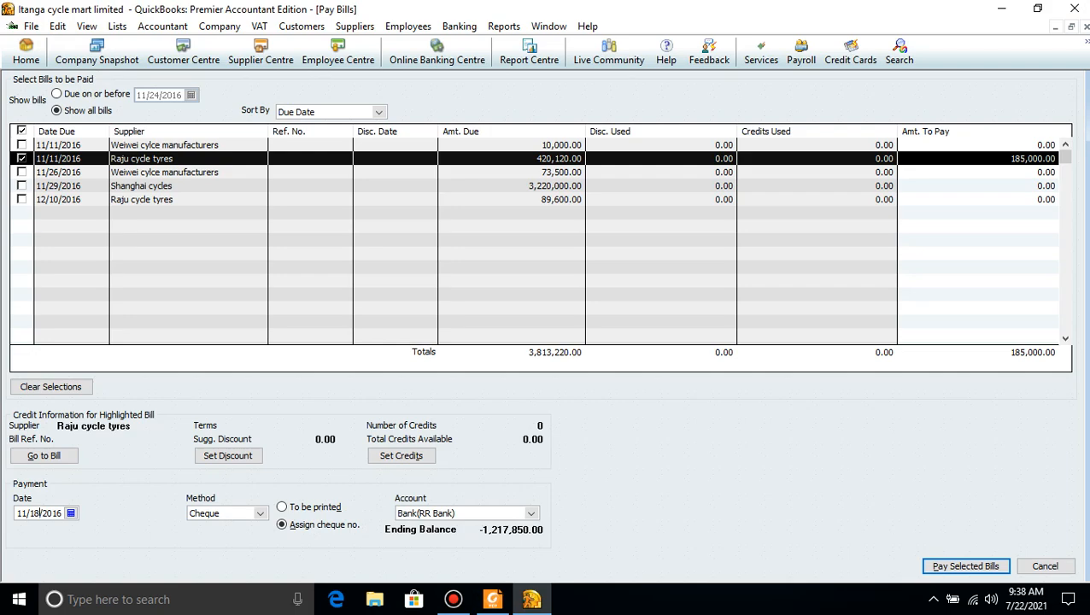
{"action": "key", "text": "Return"}
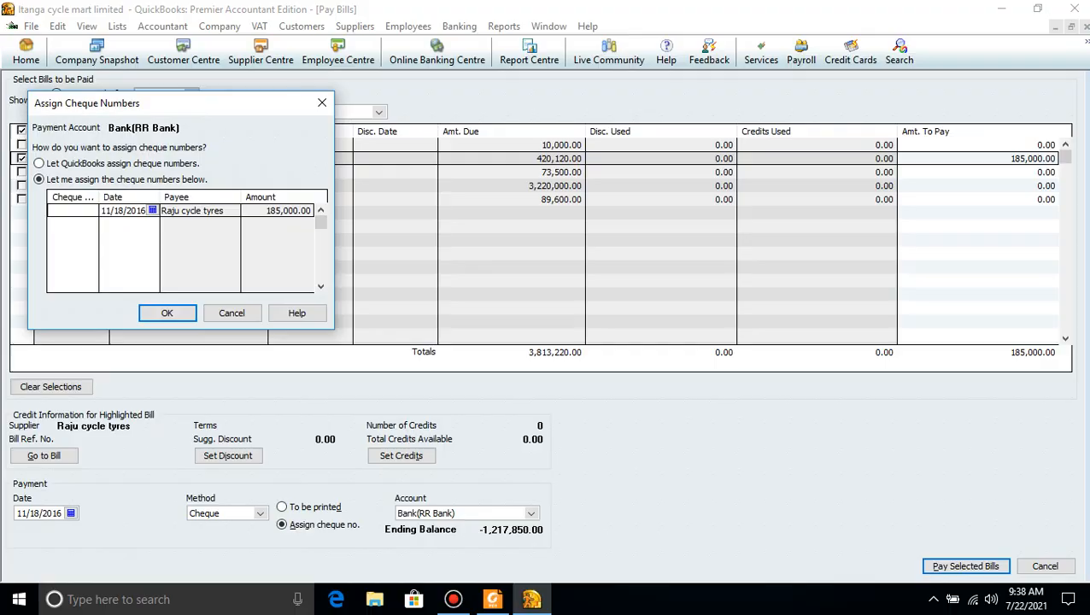
{"action": "key", "text": "Return"}
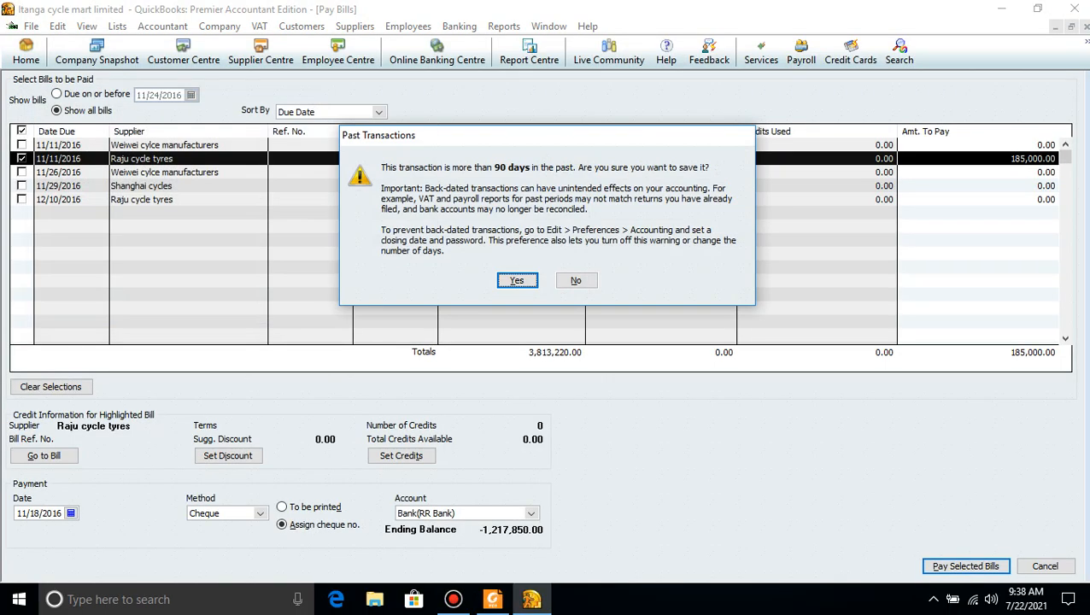
{"action": "key", "text": "Return"}
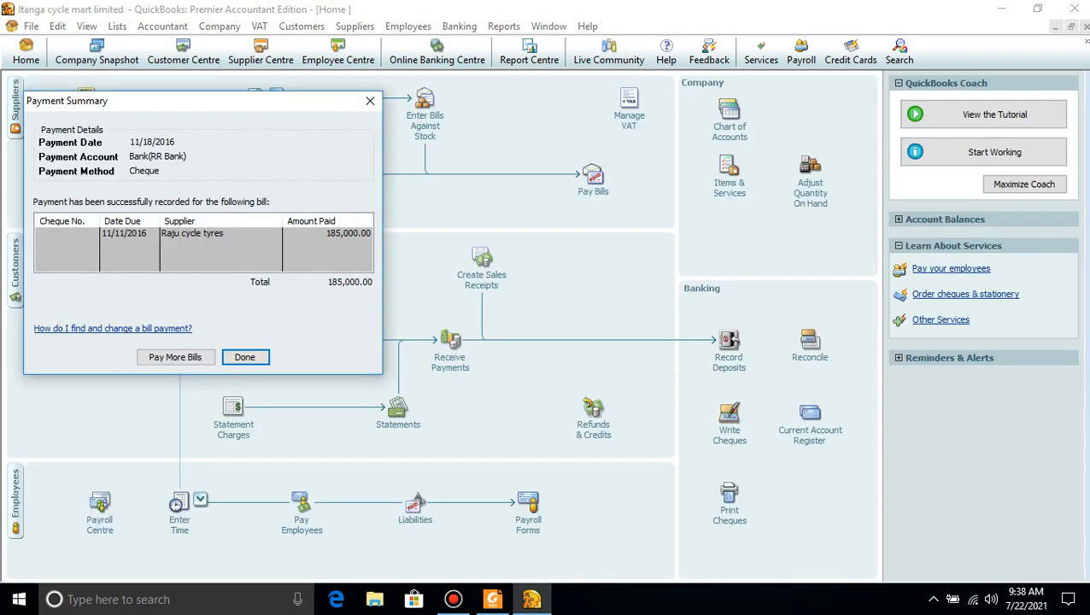
{"action": "key", "text": "Return"}
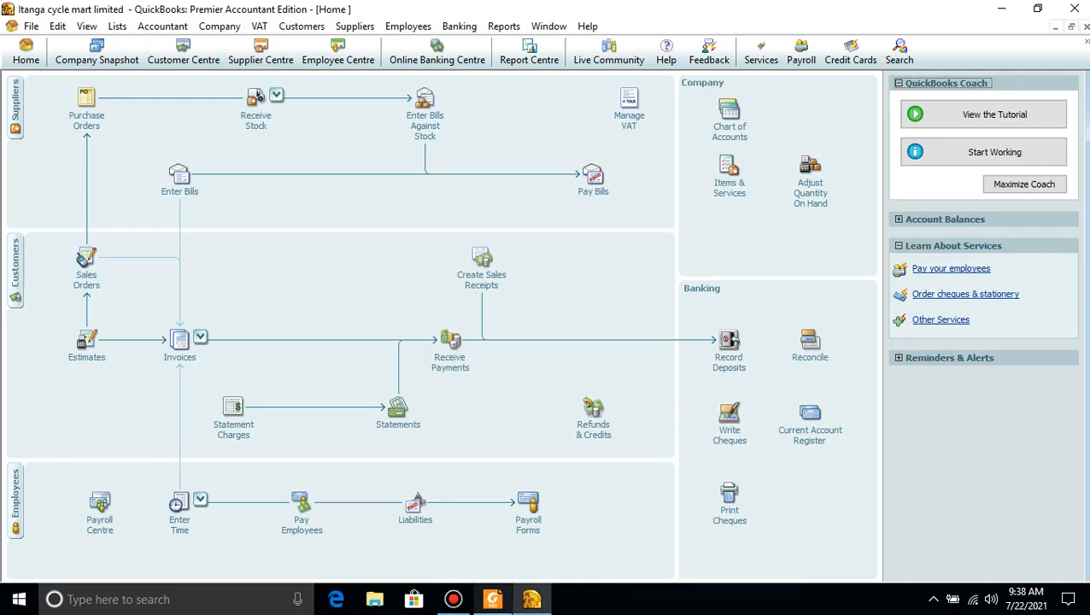
Review the 20 November payment in the PDF and the supplier balances in QuickBooks, closing the Supplier Centre and home page
{"action": "left_click", "coordinate": [493, 599]}
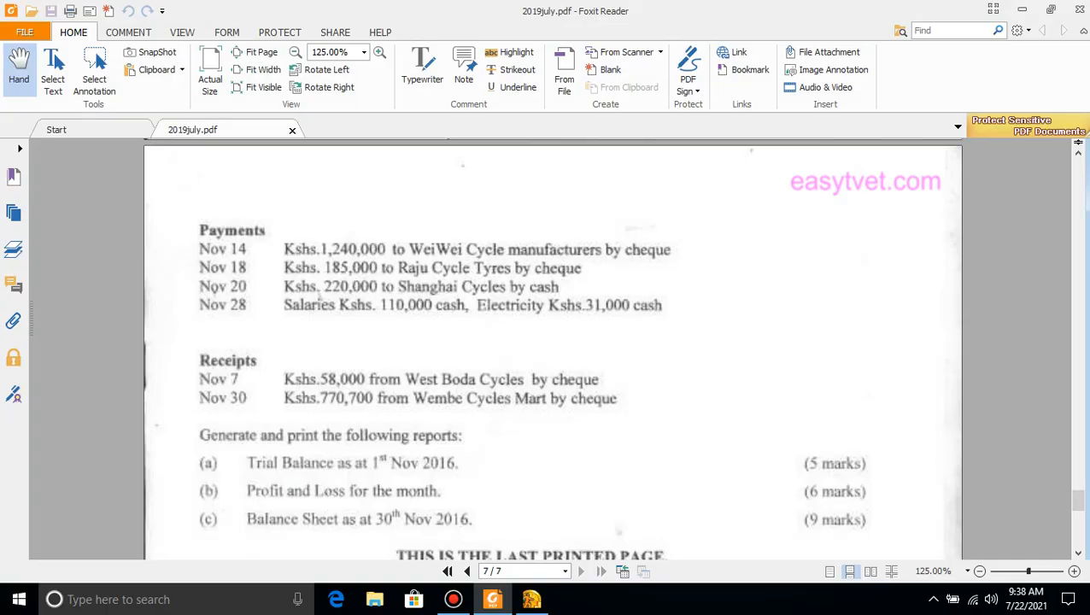
{"action": "left_click", "coordinate": [531, 599]}
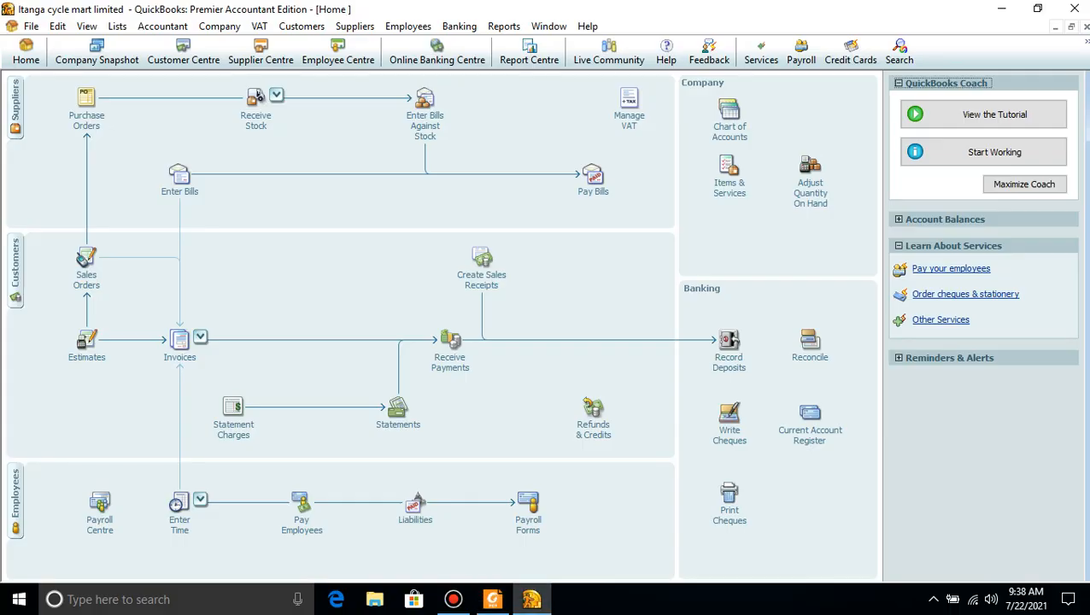
{"action": "left_click", "coordinate": [14, 107]}
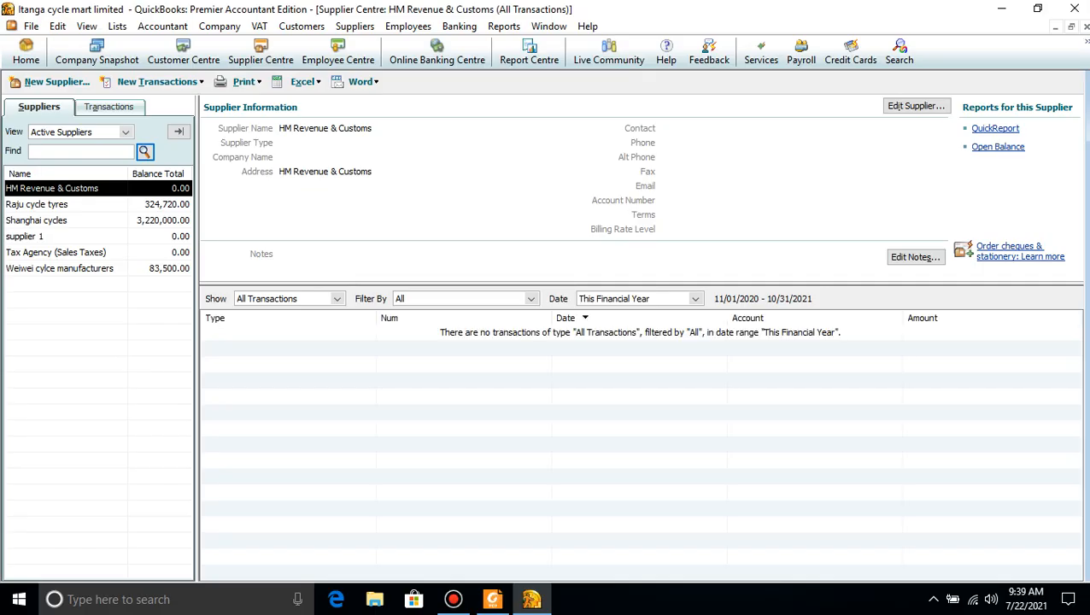
{"action": "left_click", "coordinate": [1085, 26]}
{"action": "left_click", "coordinate": [1086, 26]}
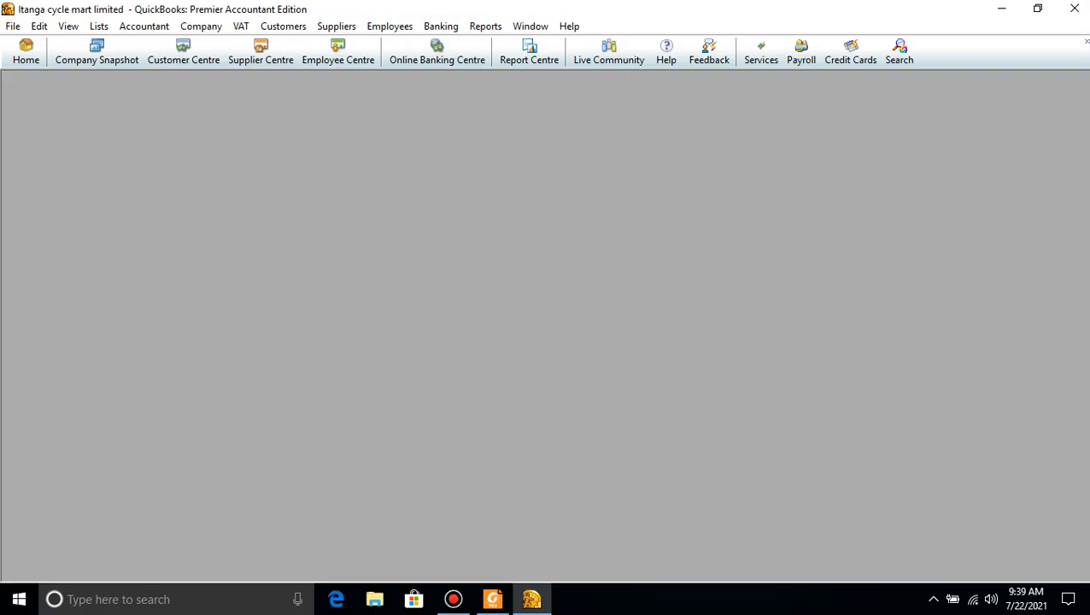
Reopen the home page, start paying bills, highlight the Shanghai cycles bill due 11/29/2016 and consult its payment in the PDF
{"action": "left_click", "coordinate": [26, 53]}
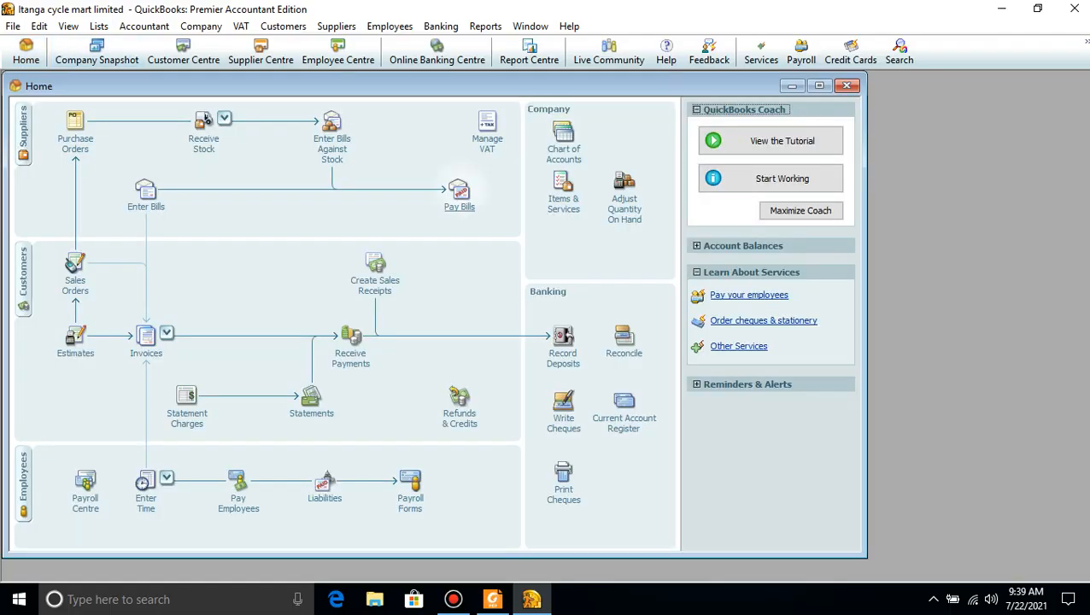
{"action": "left_click", "coordinate": [459, 191]}
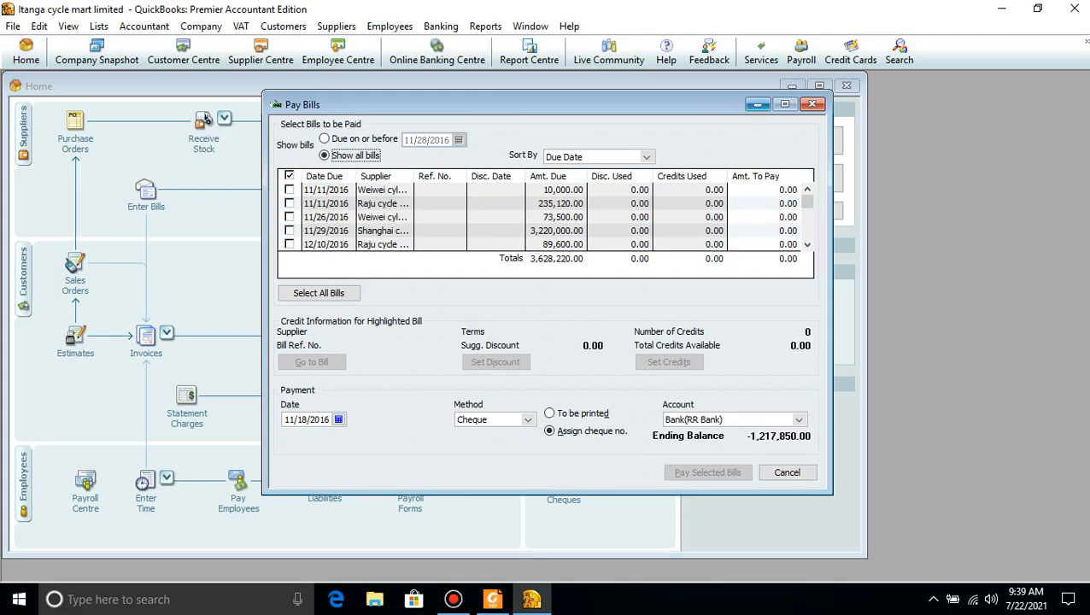
{"action": "left_click", "coordinate": [784, 103]}
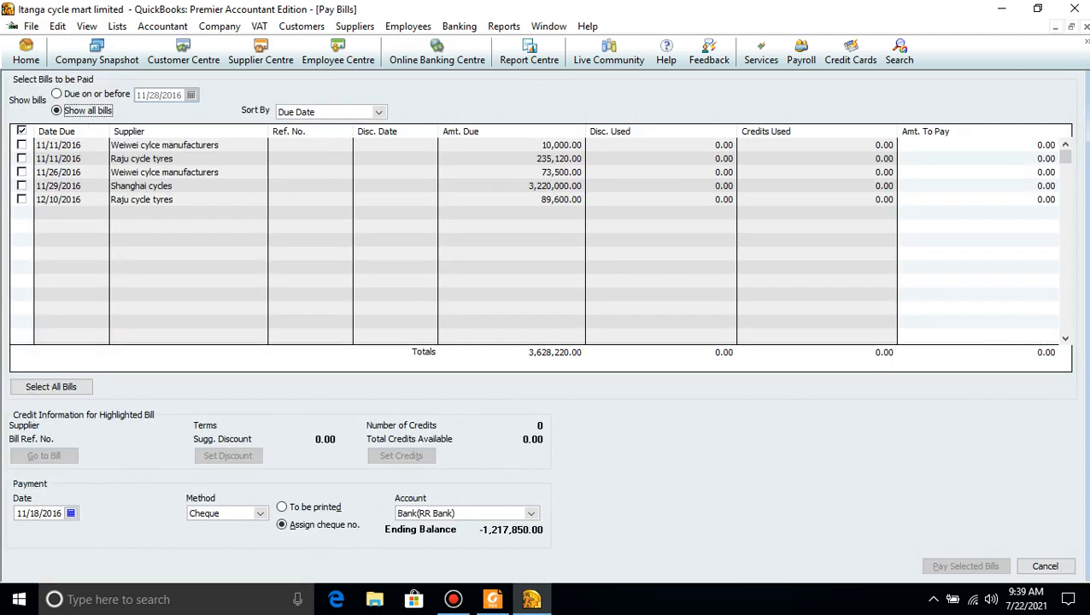
{"action": "left_click", "coordinate": [142, 186]}
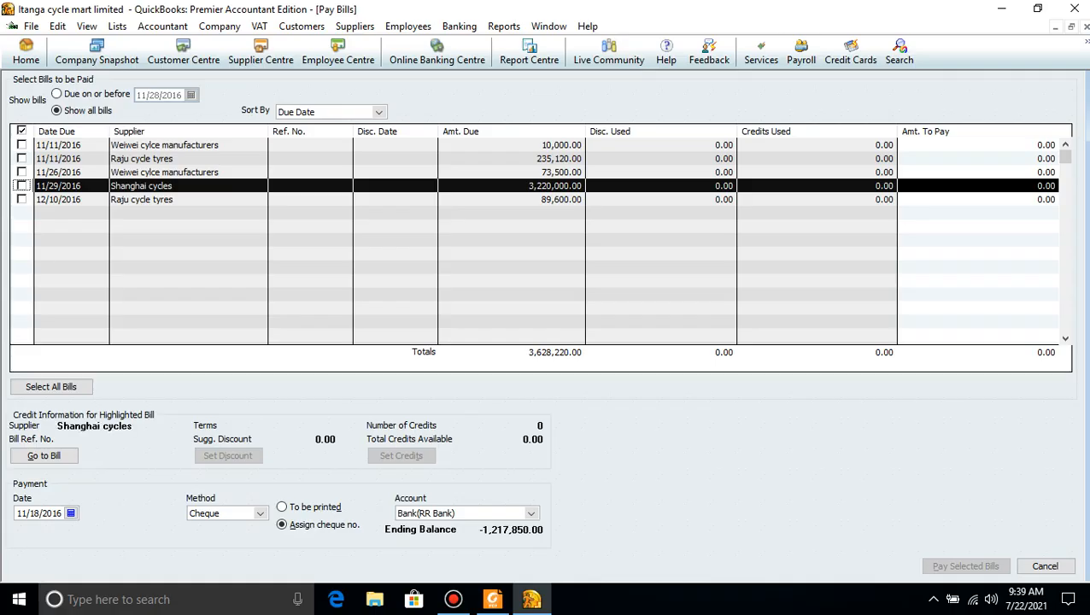
{"action": "left_click", "coordinate": [493, 600]}
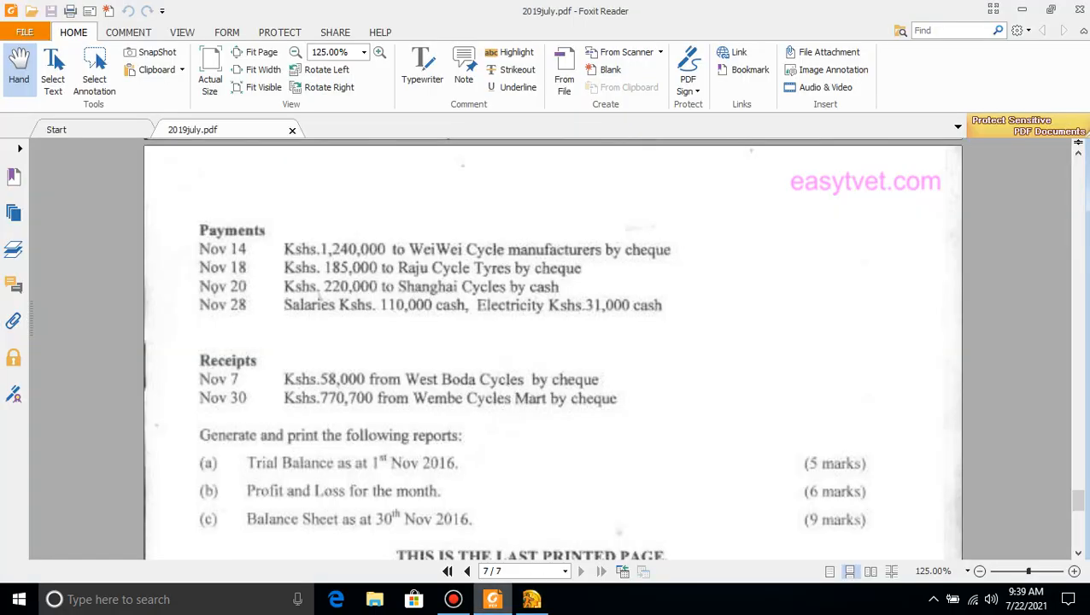
{"action": "key", "text": "alt+Tab"}
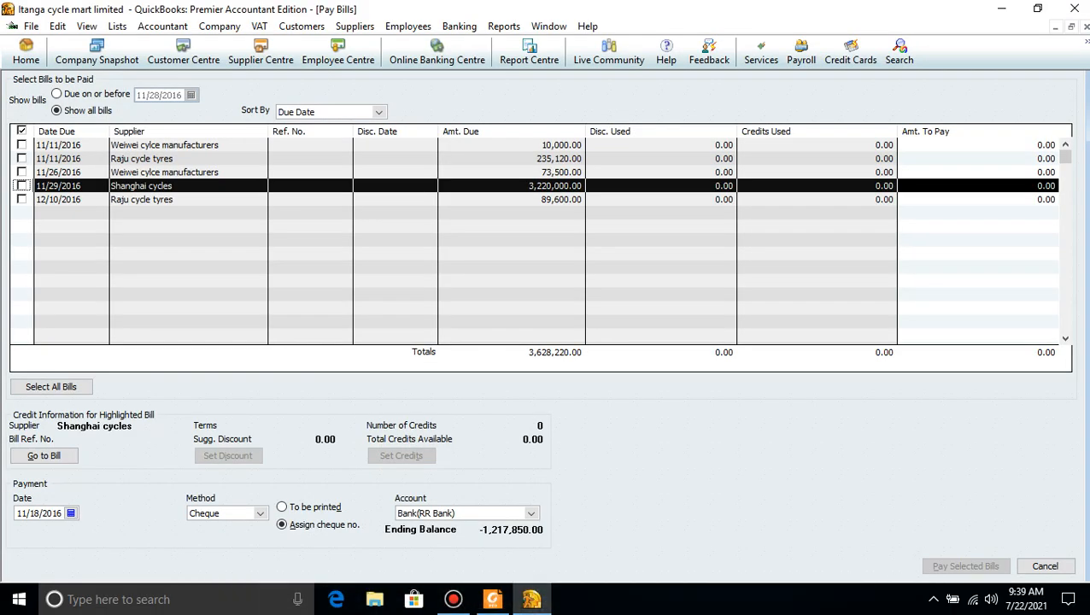
Set the Shanghai cycles bill's amount to pay to 220,000.00
{"action": "left_click", "coordinate": [1055, 185]}
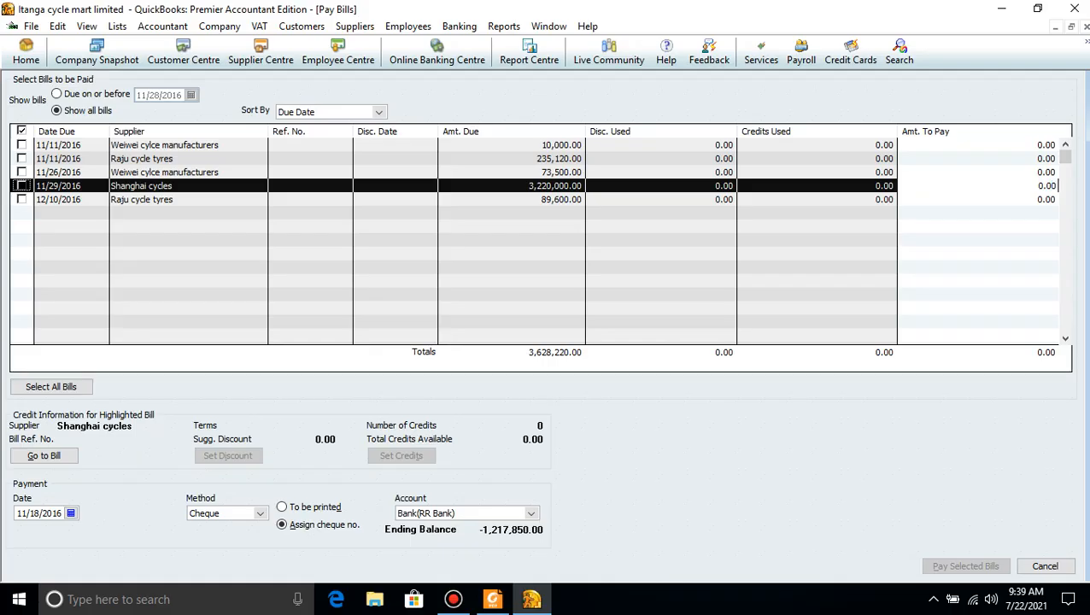
{"action": "key", "text": "BackSpace"}
{"action": "key", "text": "BackSpace"}
{"action": "key", "text": "BackSpace"}
{"action": "key", "text": "BackSpace"}
{"action": "type", "text": "222"}
{"action": "key", "text": "BackSpace"}
{"action": "type", "text": "000"}
{"action": "type", "text": "0"}
{"action": "key", "text": "Tab"}
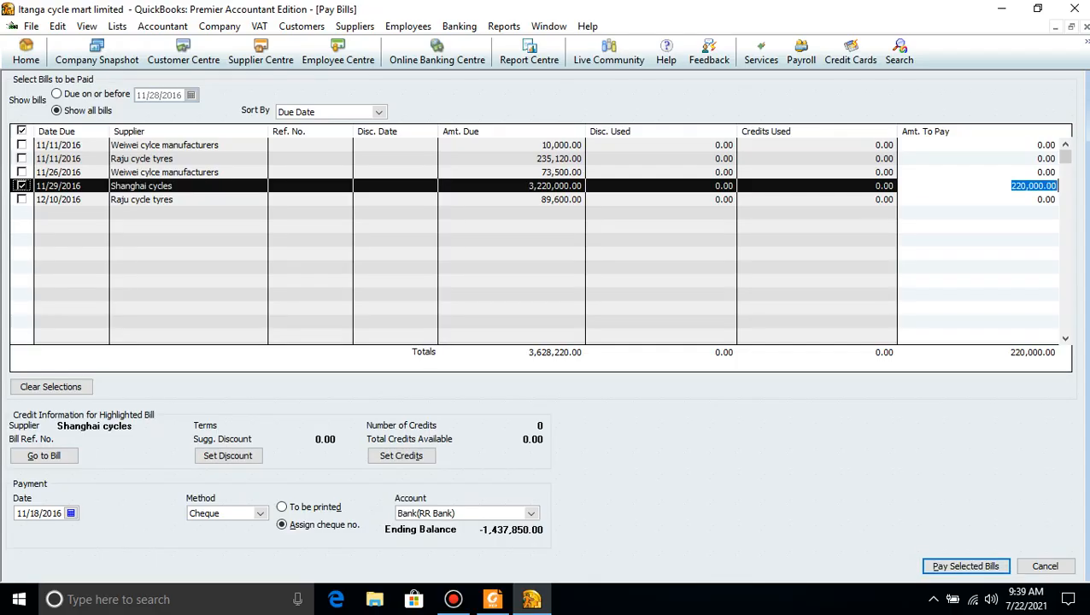
Set the Shanghai cycles payment method to Cash, checking the payment's method and date in the PDF
{"action": "left_click", "coordinate": [492, 600]}
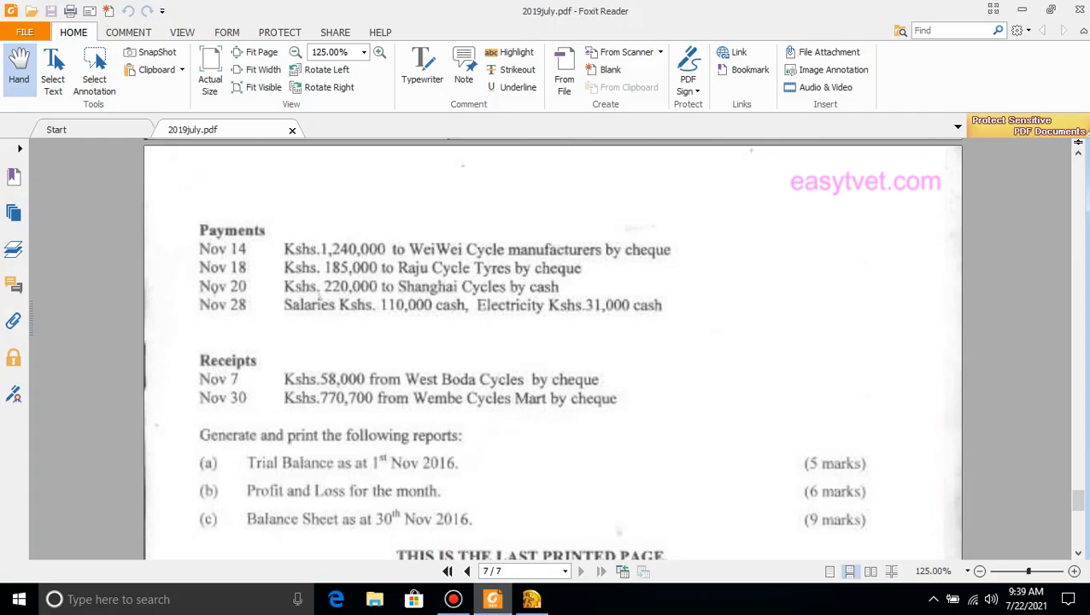
{"action": "left_click", "coordinate": [531, 599]}
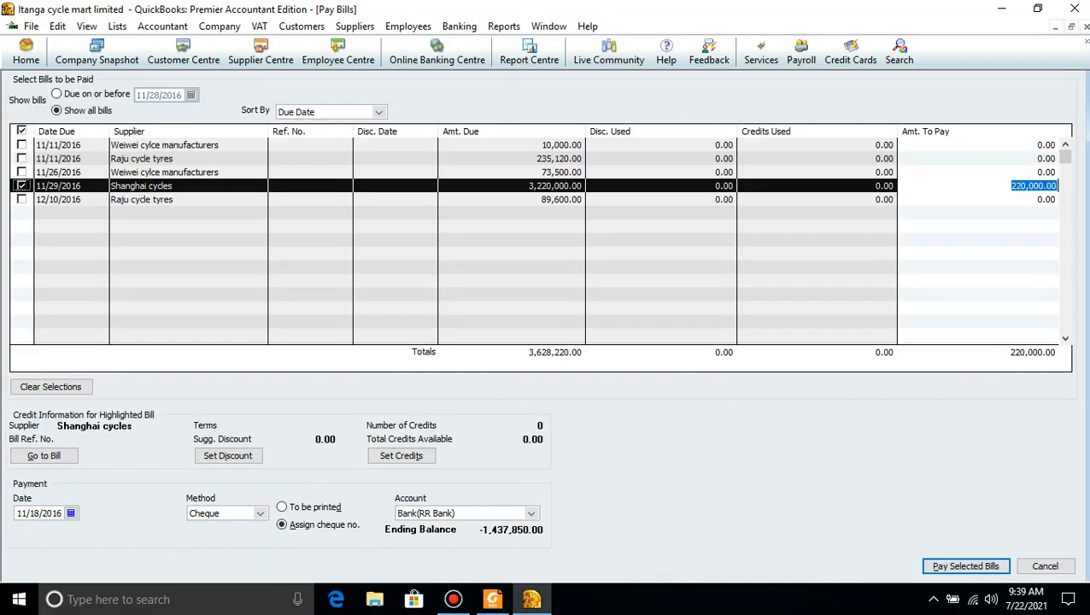
{"action": "left_click", "coordinate": [260, 512]}
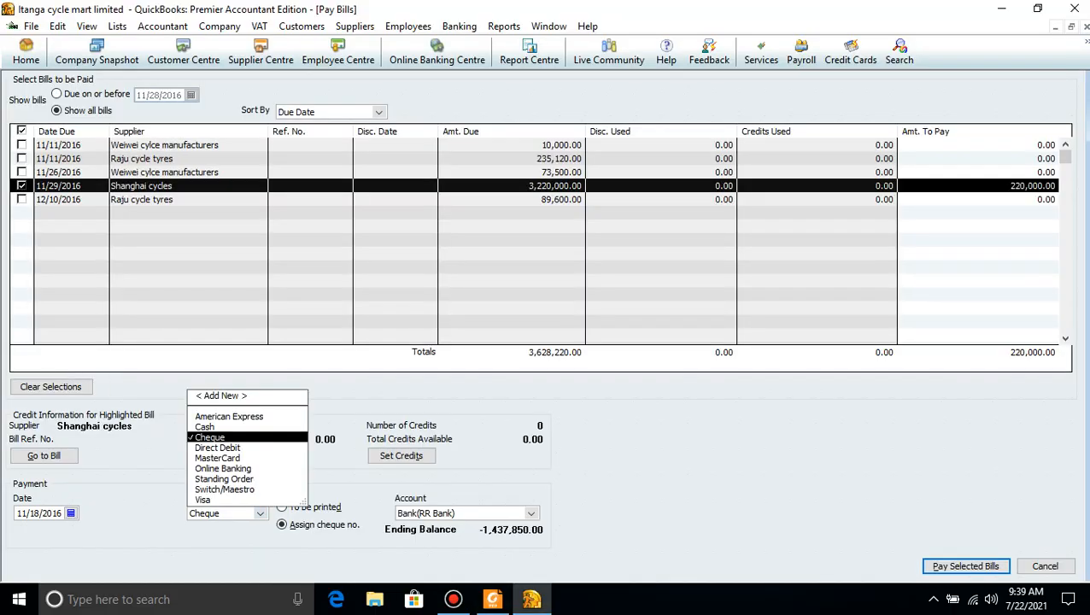
{"action": "left_click", "coordinate": [205, 426]}
{"action": "left_click", "coordinate": [492, 599]}
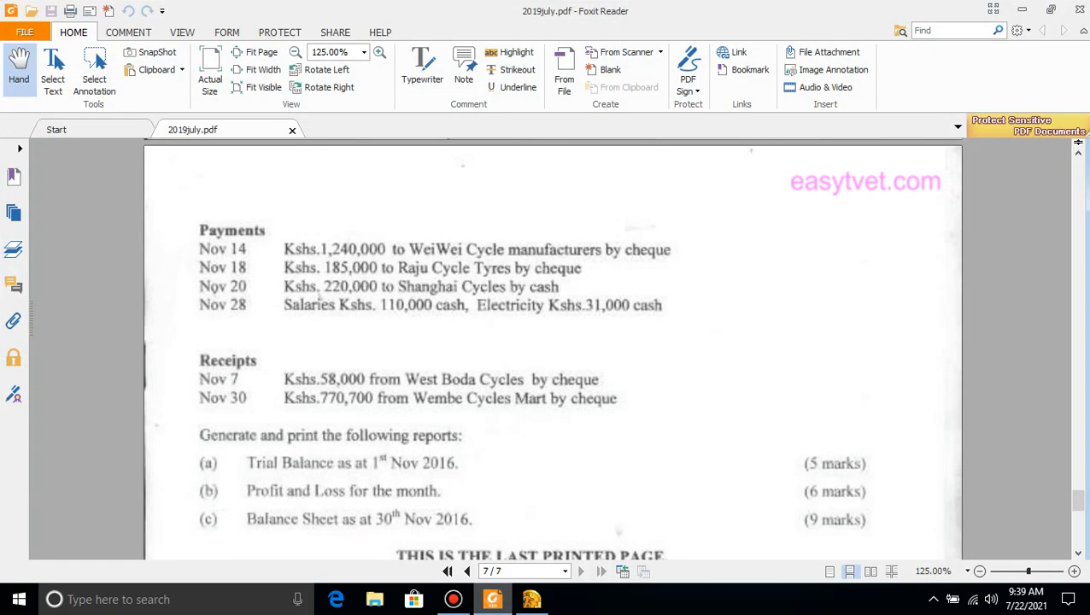
{"action": "left_click", "coordinate": [492, 600]}
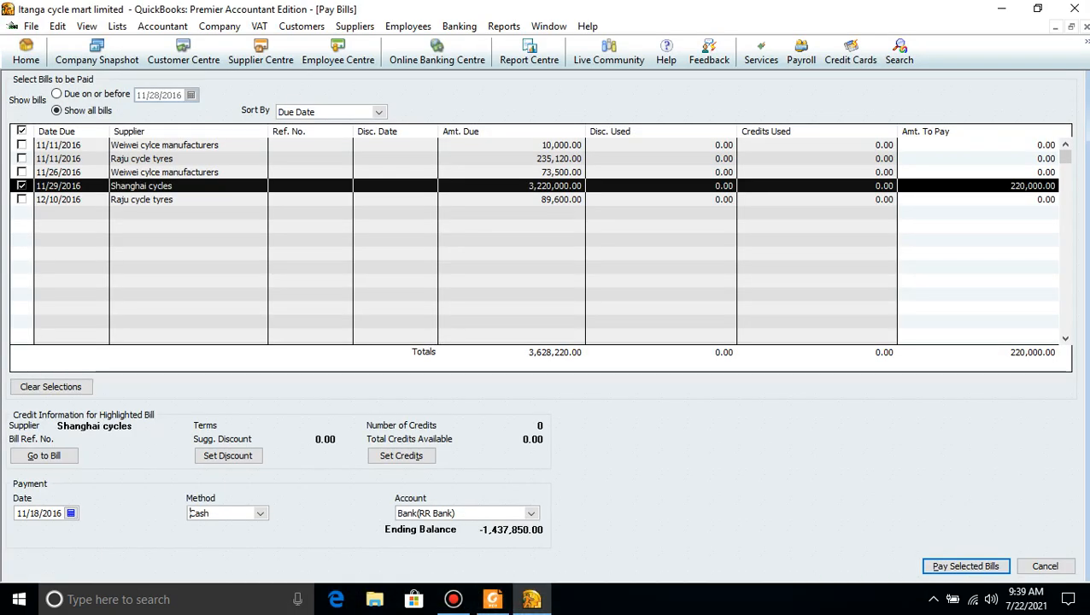
Date the Shanghai cycles payment 11/20/2016 and record it, accepting the back-dated transaction
{"action": "left_click", "coordinate": [39, 513]}
{"action": "key", "text": "BackSpace"}
{"action": "key", "text": "BackSpace"}
{"action": "type", "text": "2"}
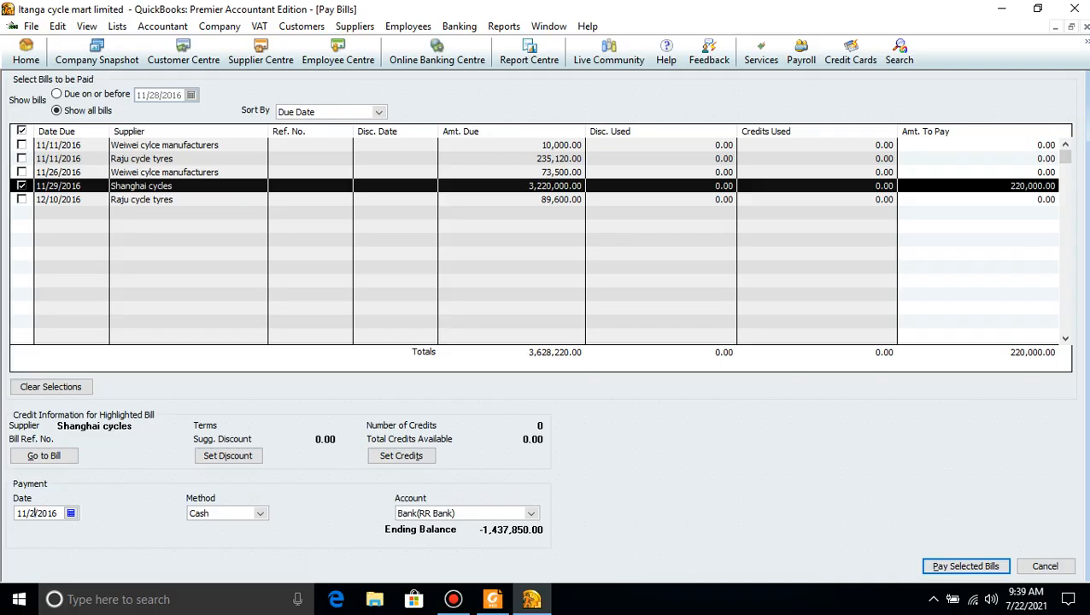
{"action": "type", "text": "0"}
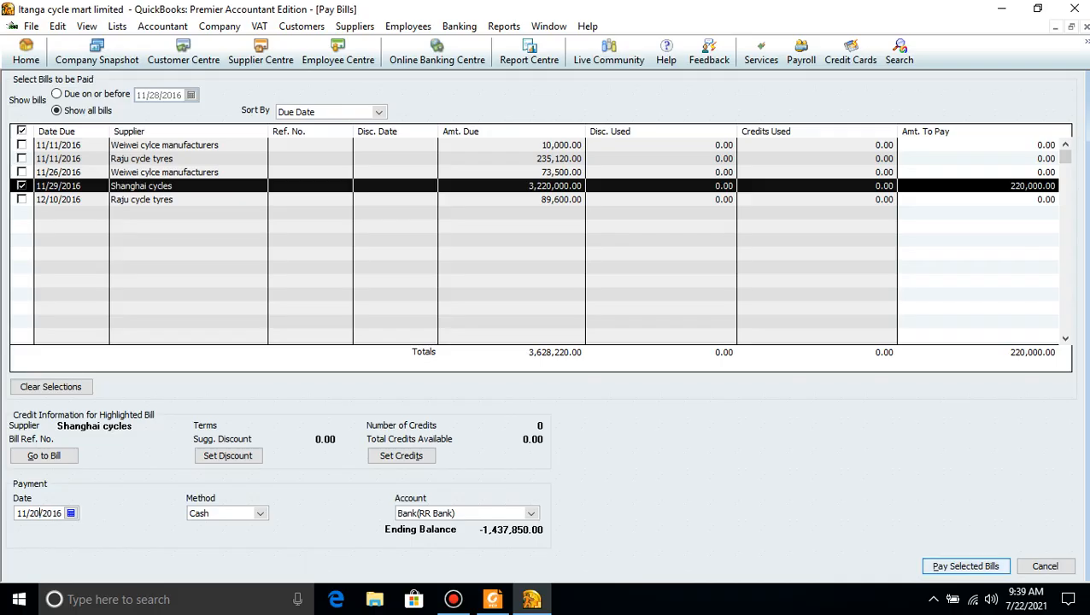
{"action": "left_click", "coordinate": [967, 567]}
{"action": "key", "text": "Return"}
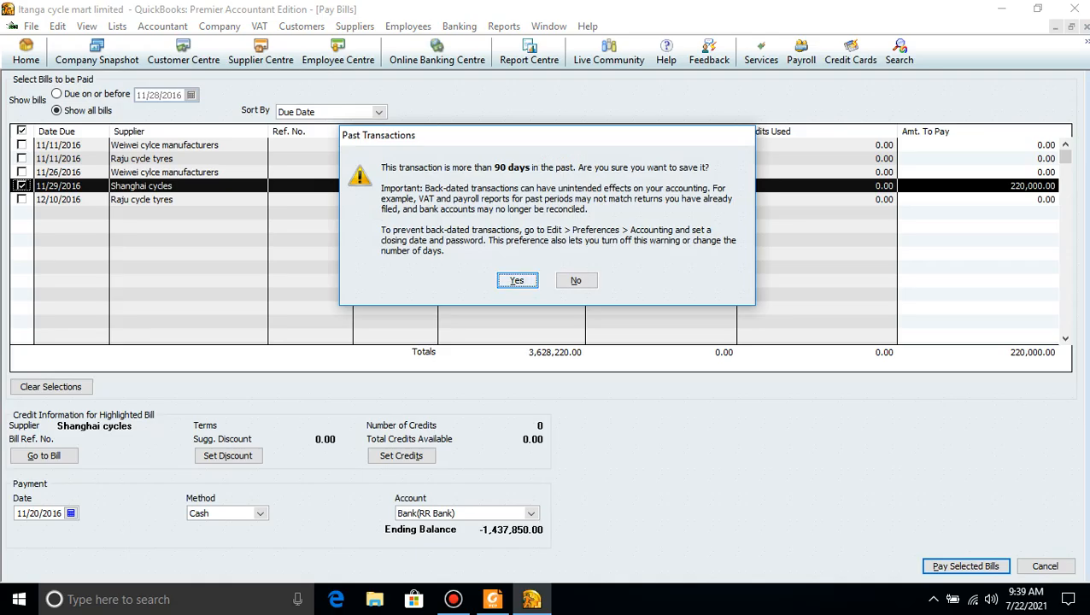
{"action": "key", "text": "Return"}
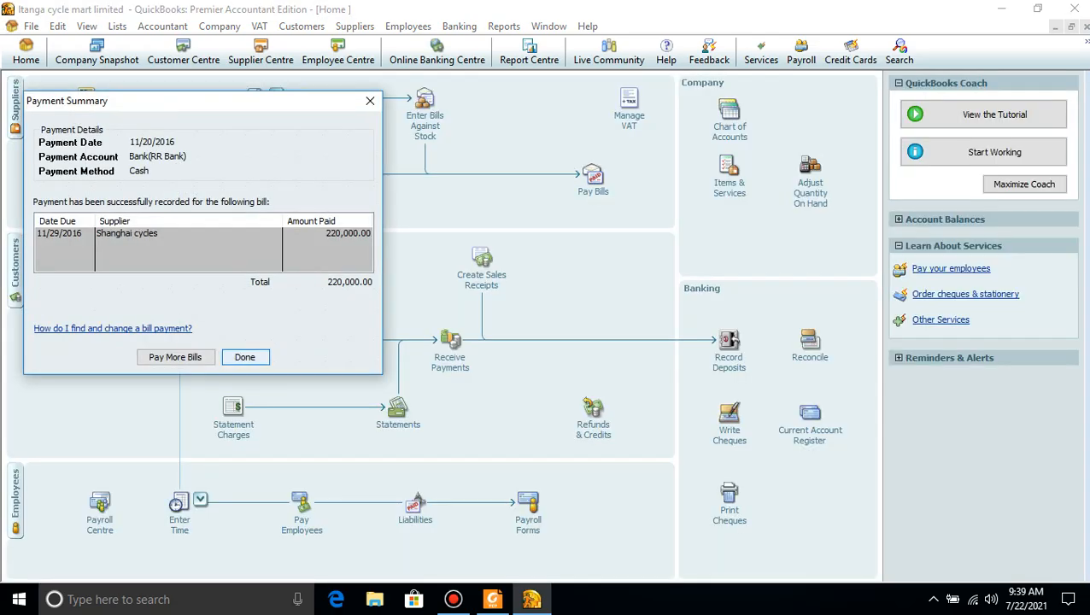
Consult the 28 November payments in the PDF and open a new general journal entry in QuickBooks, dismissing the automatic numbering notice
{"action": "key", "text": "alt+Tab"}
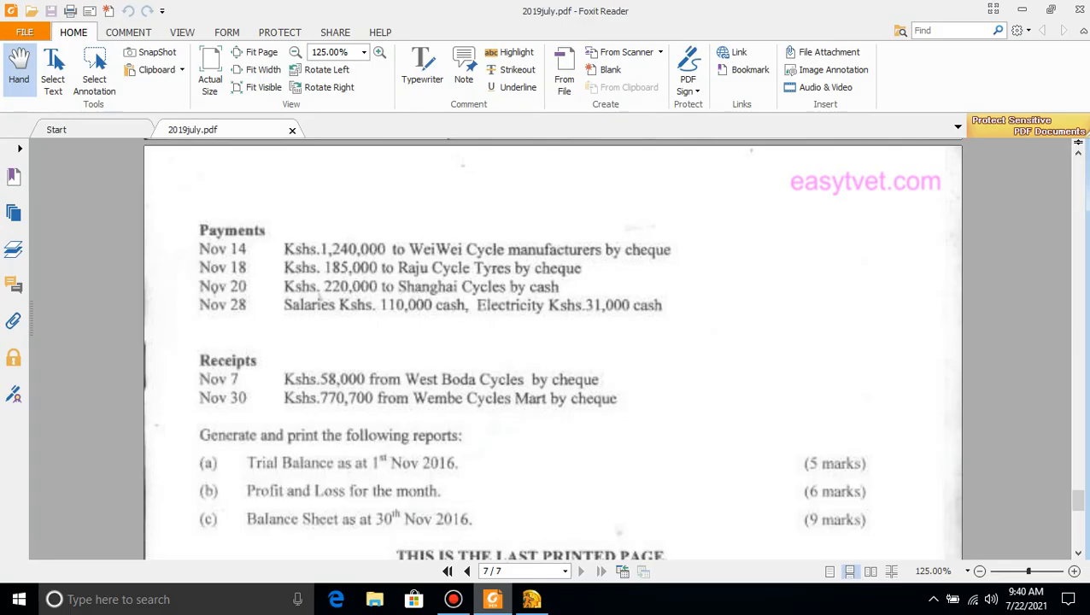
{"action": "left_click", "coordinate": [531, 599]}
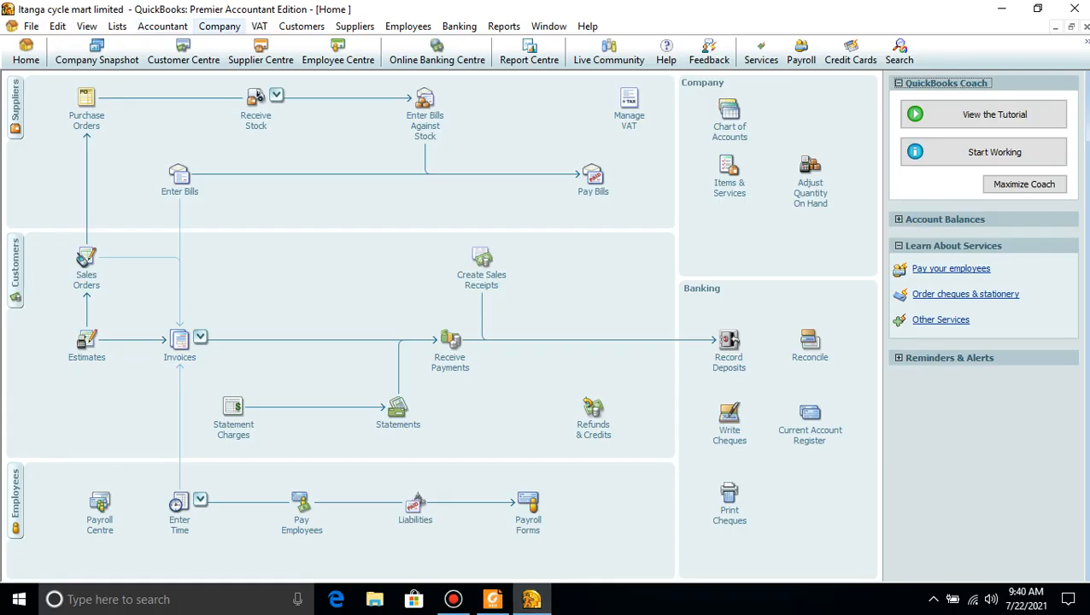
{"action": "left_click", "coordinate": [220, 26]}
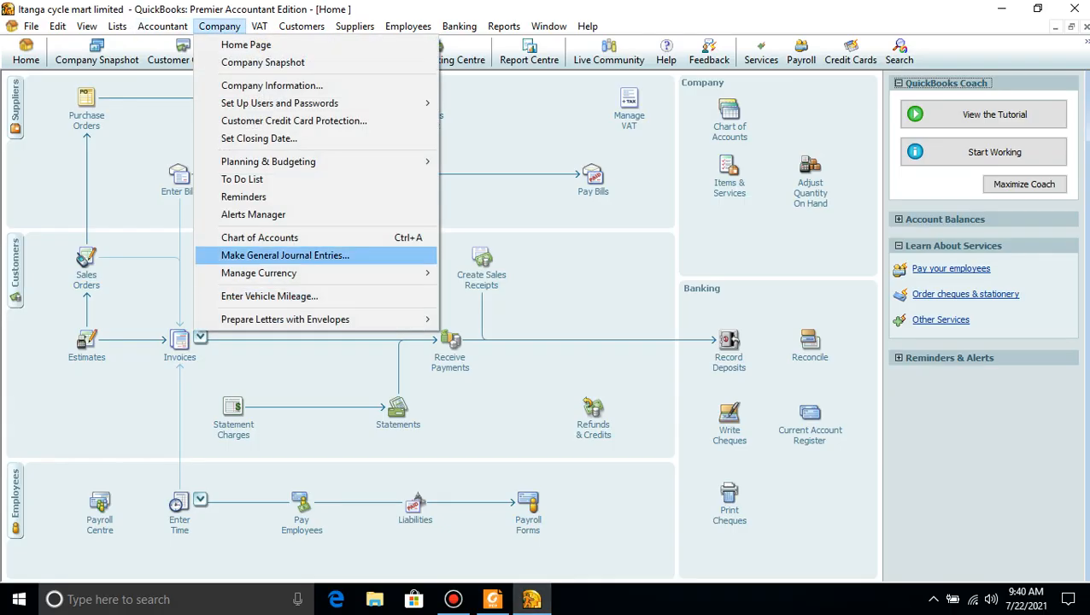
{"action": "key", "text": "Return"}
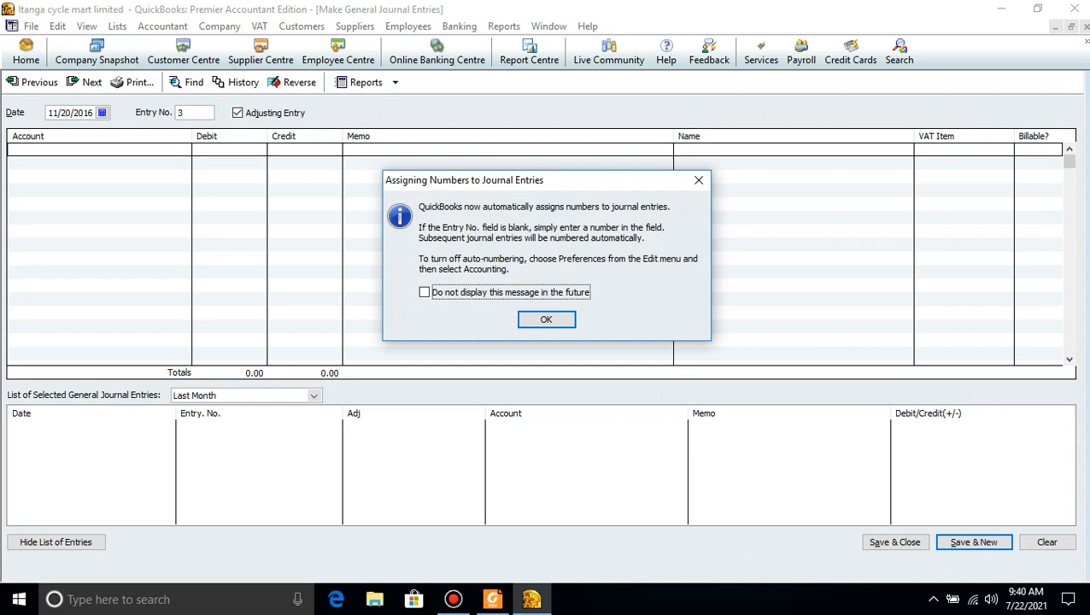
{"action": "key", "text": "Return"}
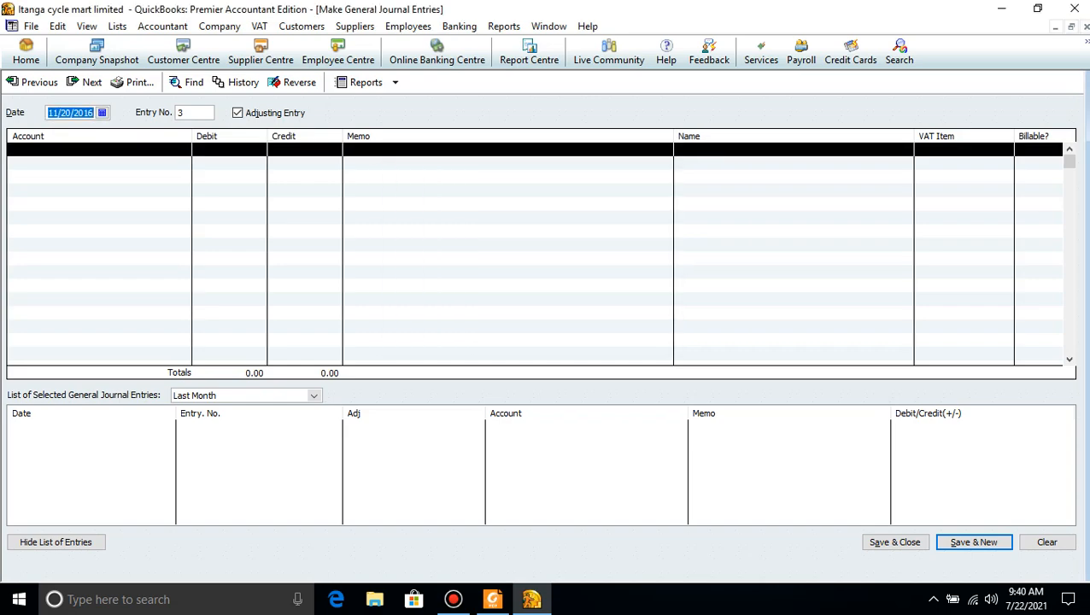
Date the general journal entry 11/28/2016, checking the salaries and electricity payments in the PDF
{"action": "key", "text": "alt+Tab"}
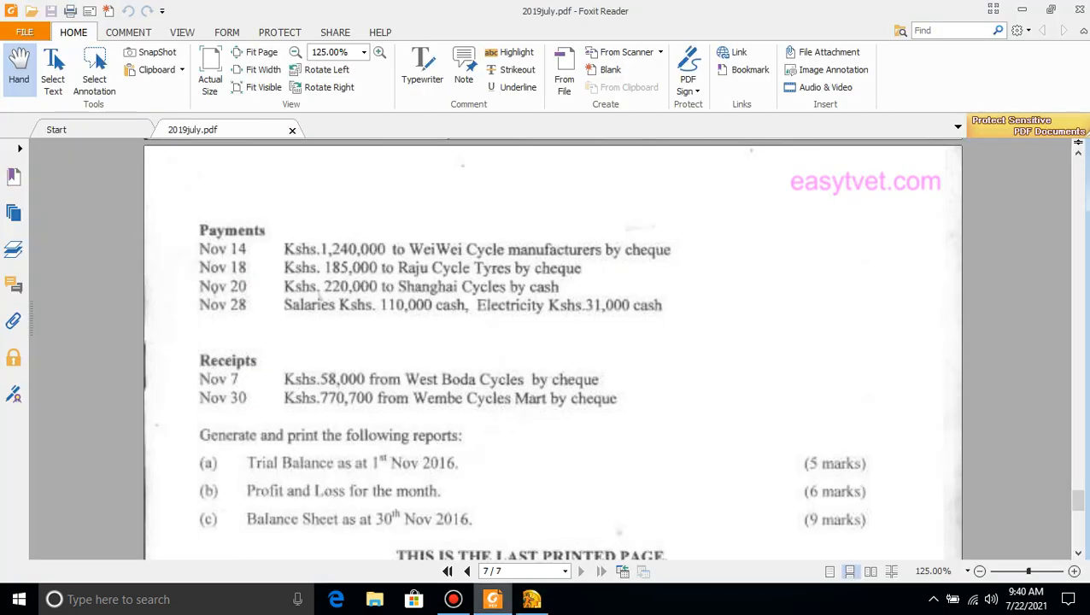
{"action": "key", "text": "alt+Tab"}
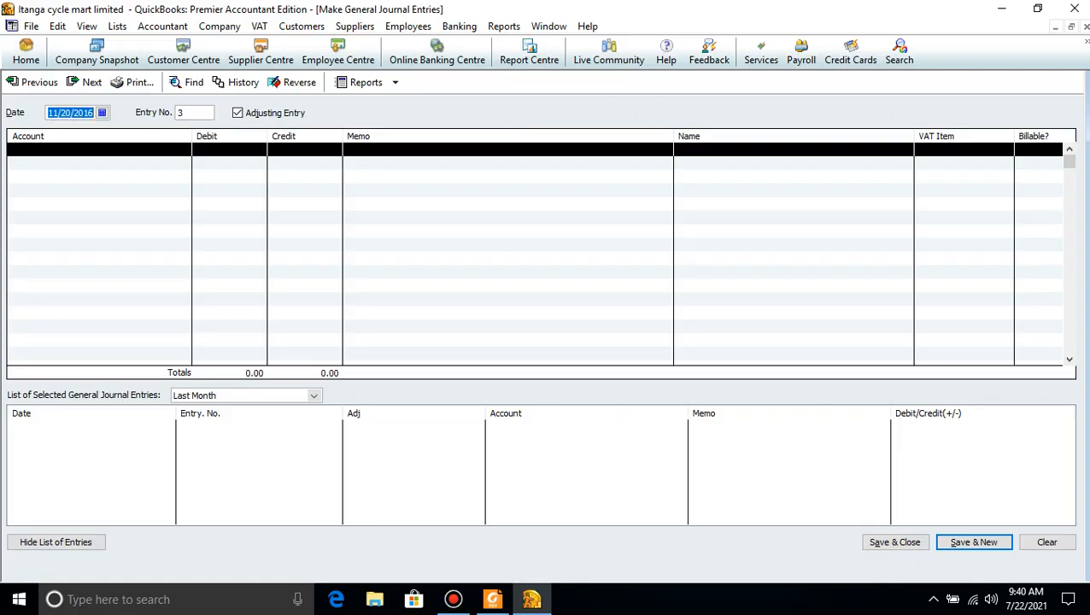
{"action": "key", "text": "alt+Tab"}
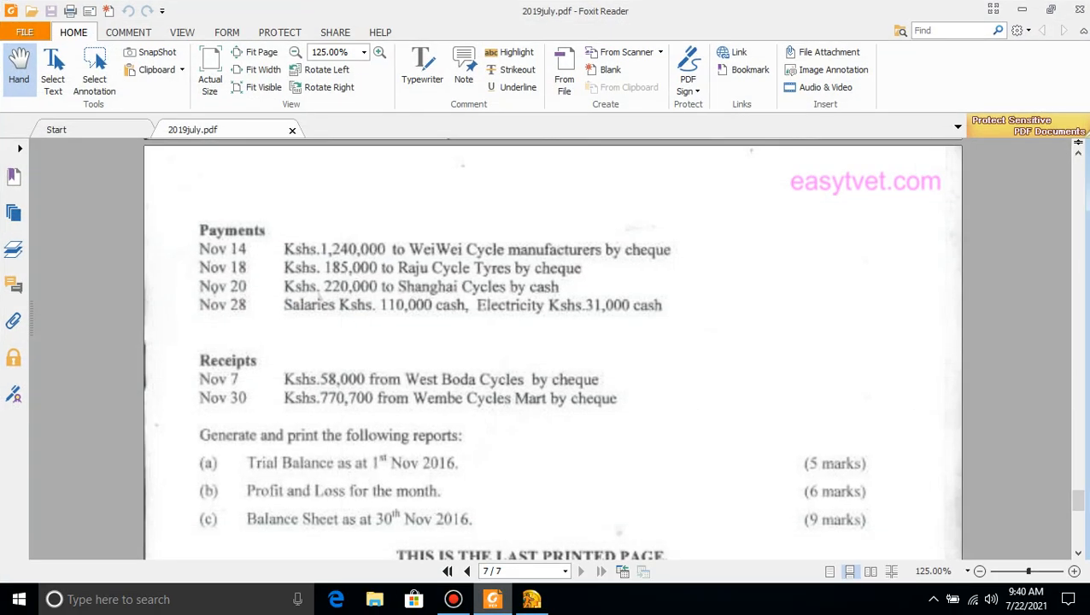
{"action": "key", "text": "alt+Tab"}
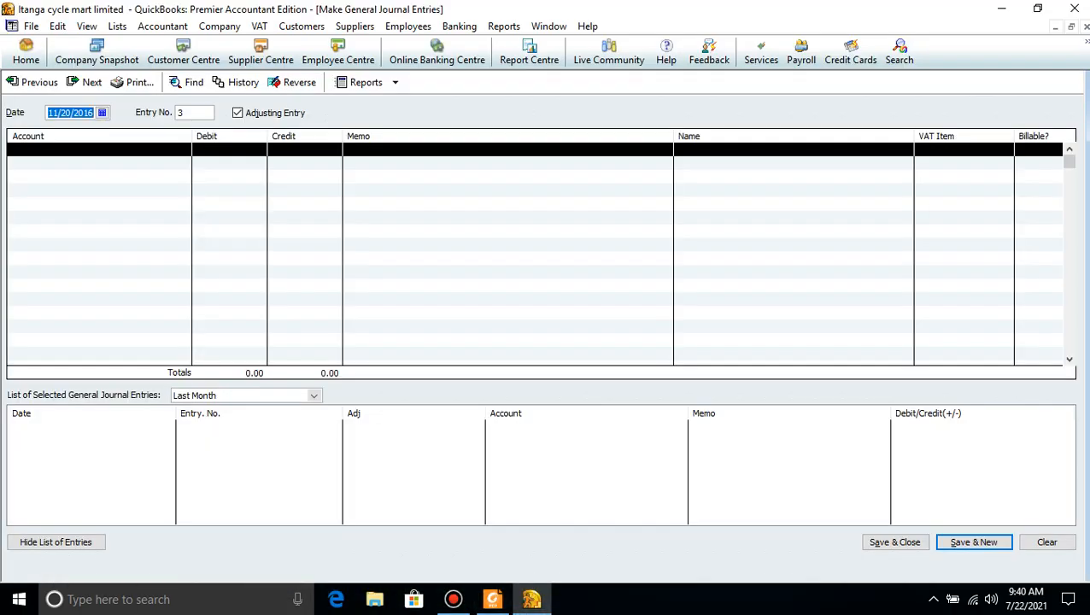
{"action": "left_click", "coordinate": [71, 112]}
{"action": "key", "text": "BackSpace"}
{"action": "type", "text": "8"}
Add a new Expense account named salaries and use it on the first line of the general journal entry
{"action": "left_click", "coordinate": [94, 149]}
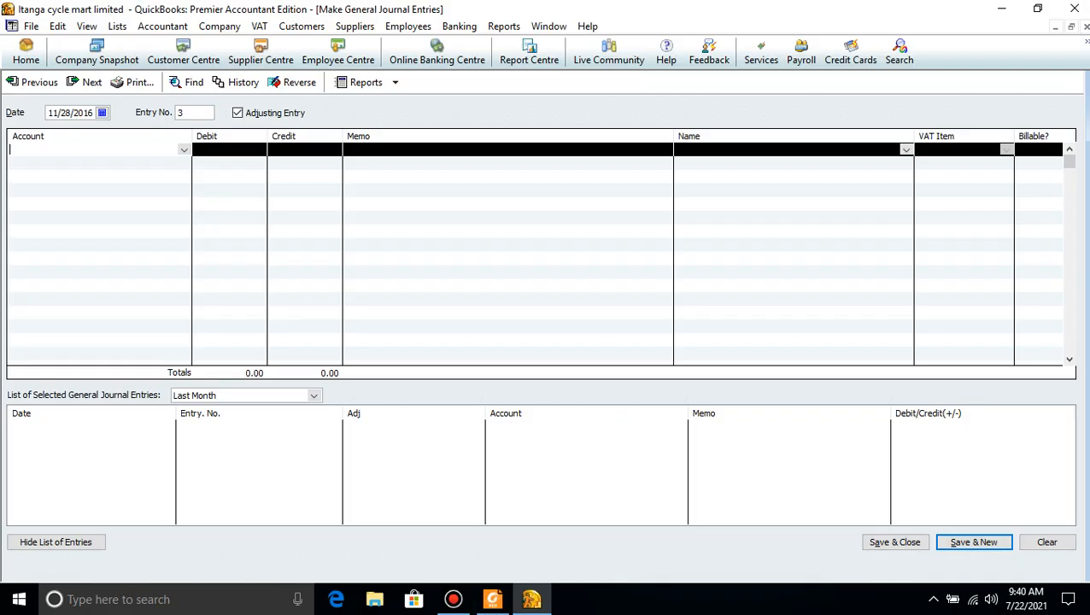
{"action": "left_click", "coordinate": [183, 150]}
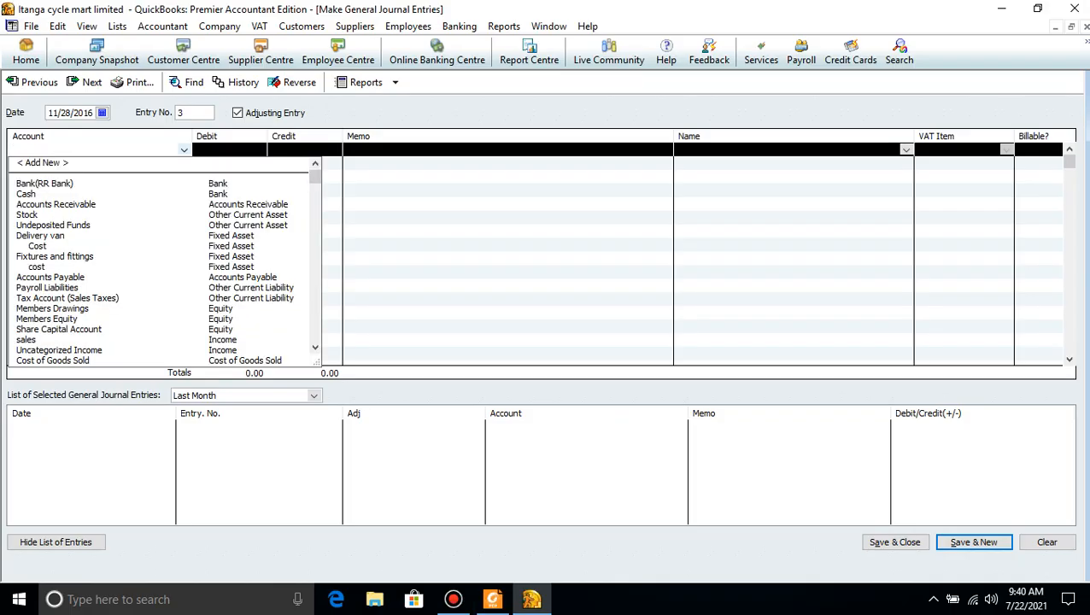
{"action": "type", "text": "sales"}
{"action": "left_click", "coordinate": [42, 163]}
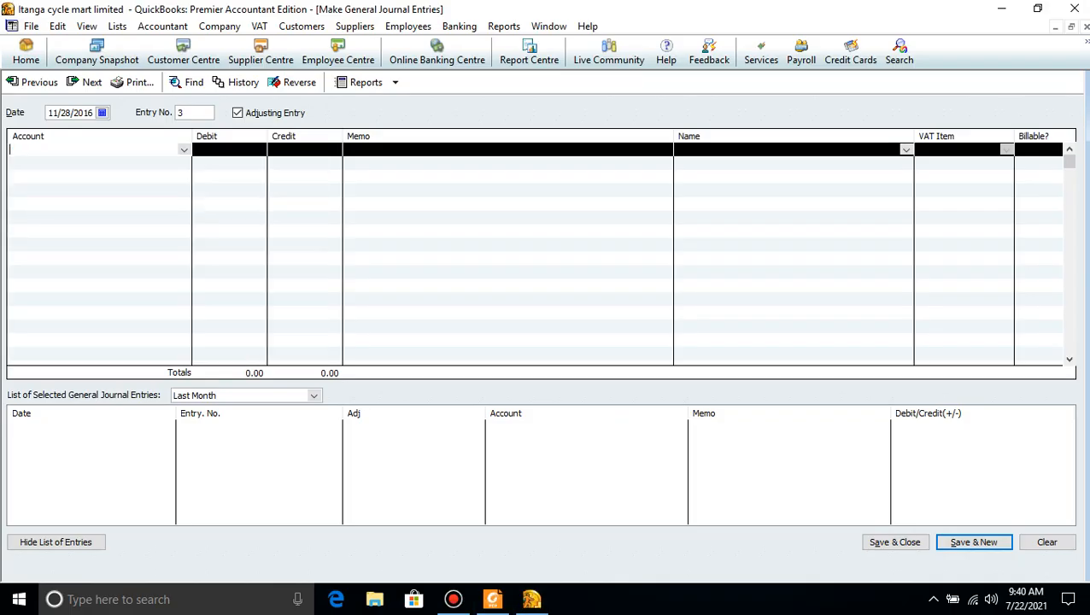
{"action": "key", "text": "Down"}
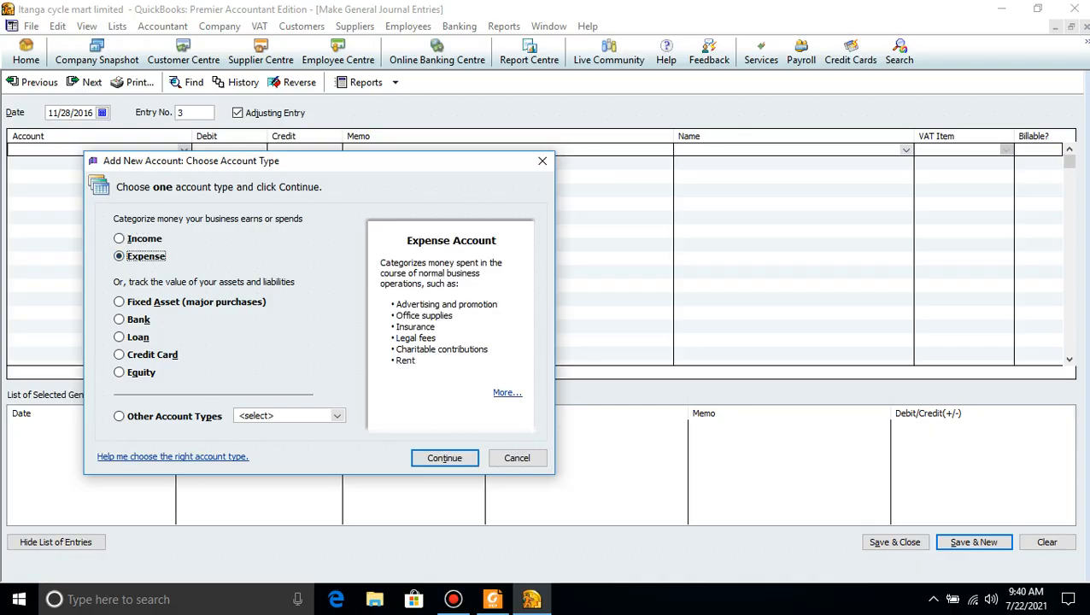
{"action": "key", "text": "Return"}
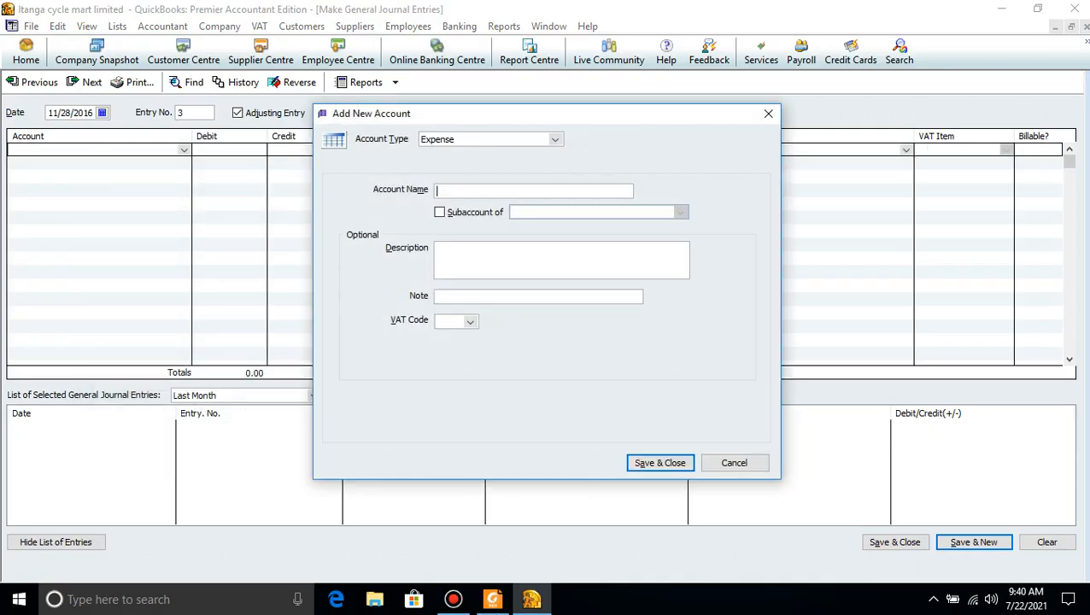
{"action": "type", "text": "salaries"}
{"action": "key", "text": "Return"}
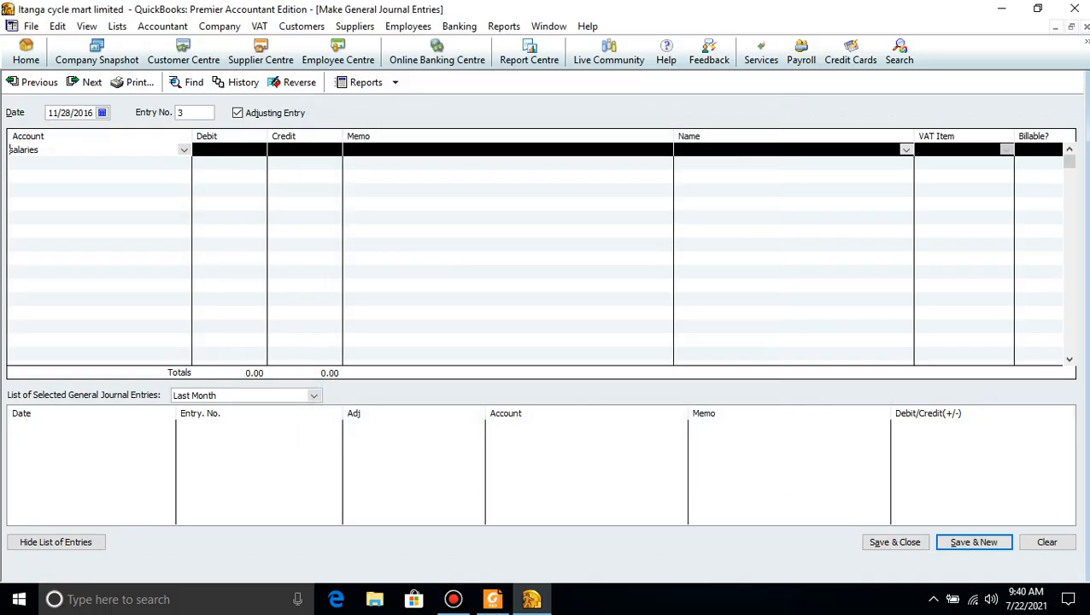
Put Cash on the second journal line, debit salaries 110,000 and credit Cash 110,000, checking the amount in the PDF
{"action": "left_click", "coordinate": [153, 163]}
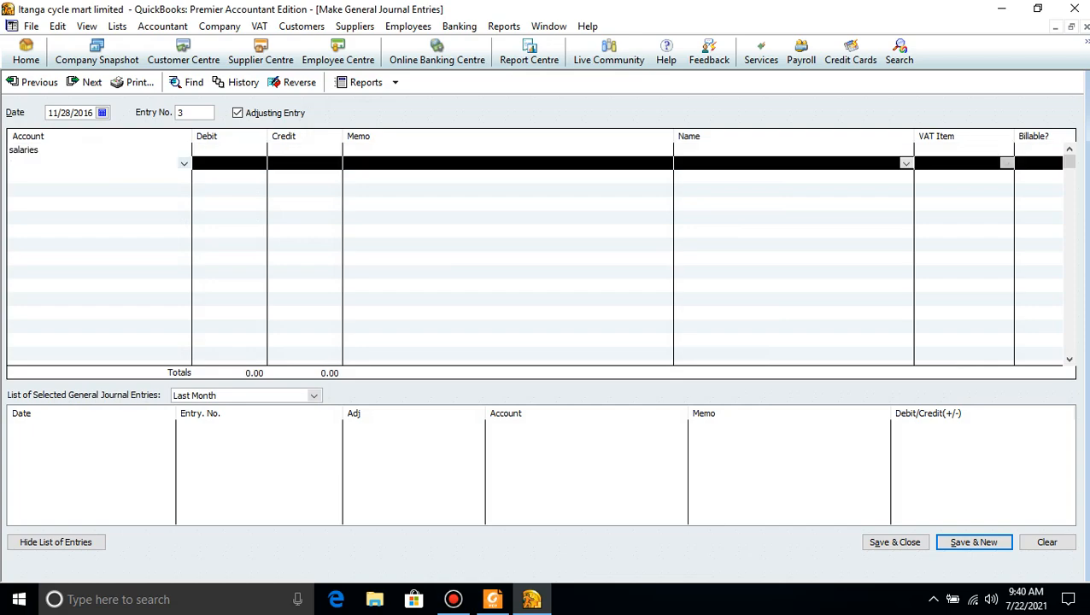
{"action": "left_click", "coordinate": [184, 163]}
{"action": "left_click", "coordinate": [27, 207]}
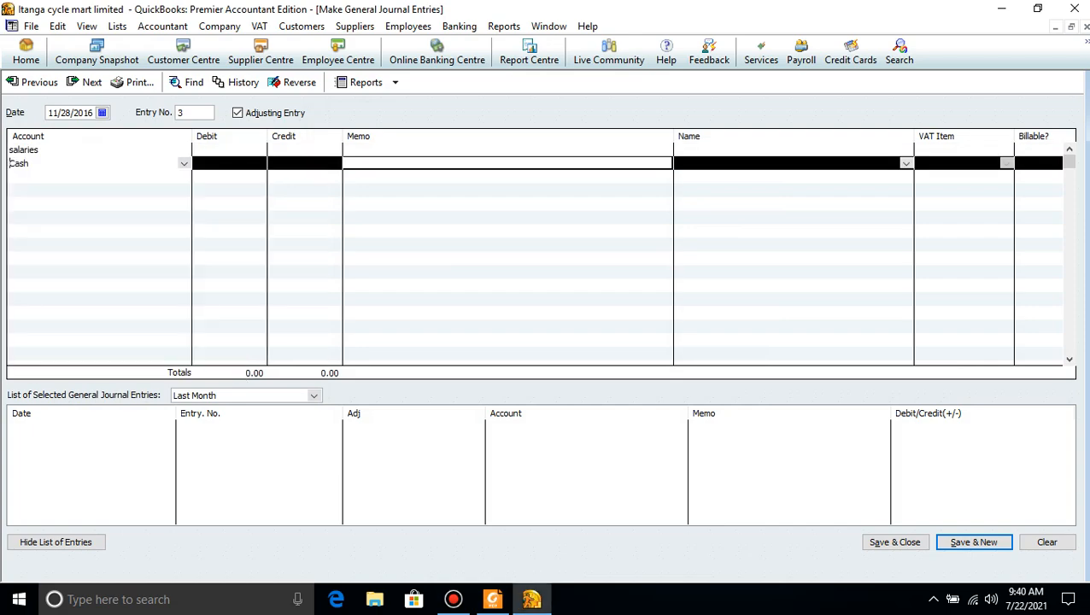
{"action": "left_click", "coordinate": [492, 599]}
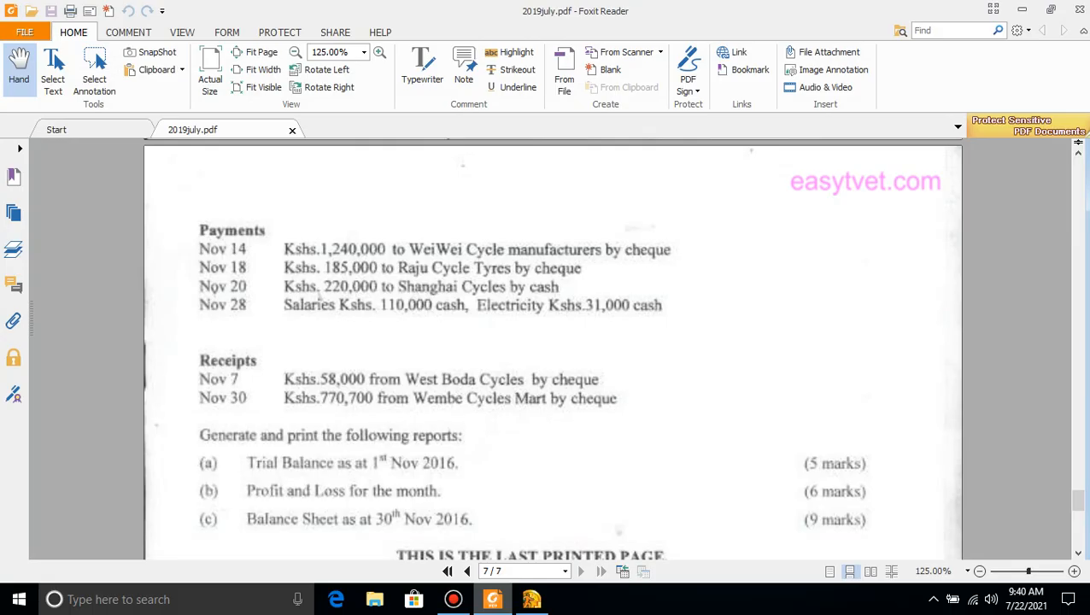
{"action": "left_click", "coordinate": [492, 599]}
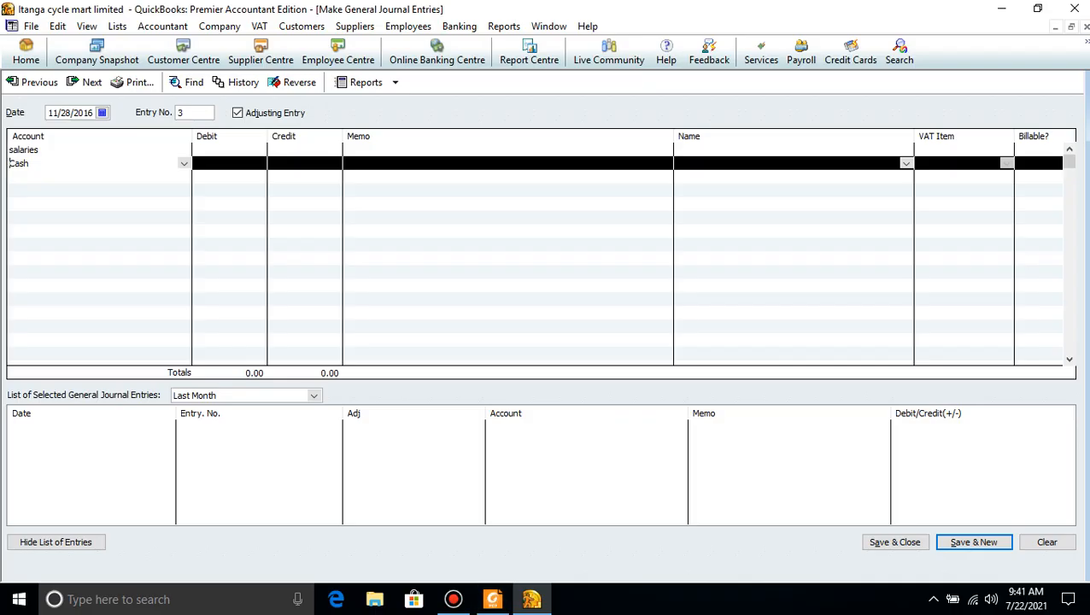
{"action": "left_click", "coordinate": [229, 150]}
{"action": "type", "text": "110"}
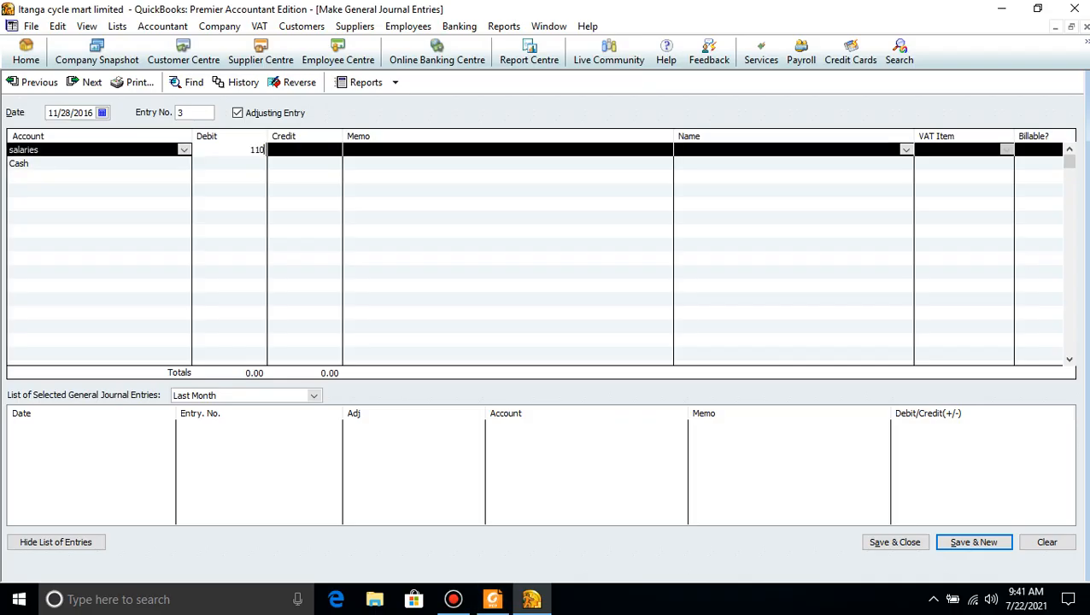
{"action": "type", "text": "000"}
{"action": "left_click", "coordinate": [340, 162]}
{"action": "type", "text": "11000"}
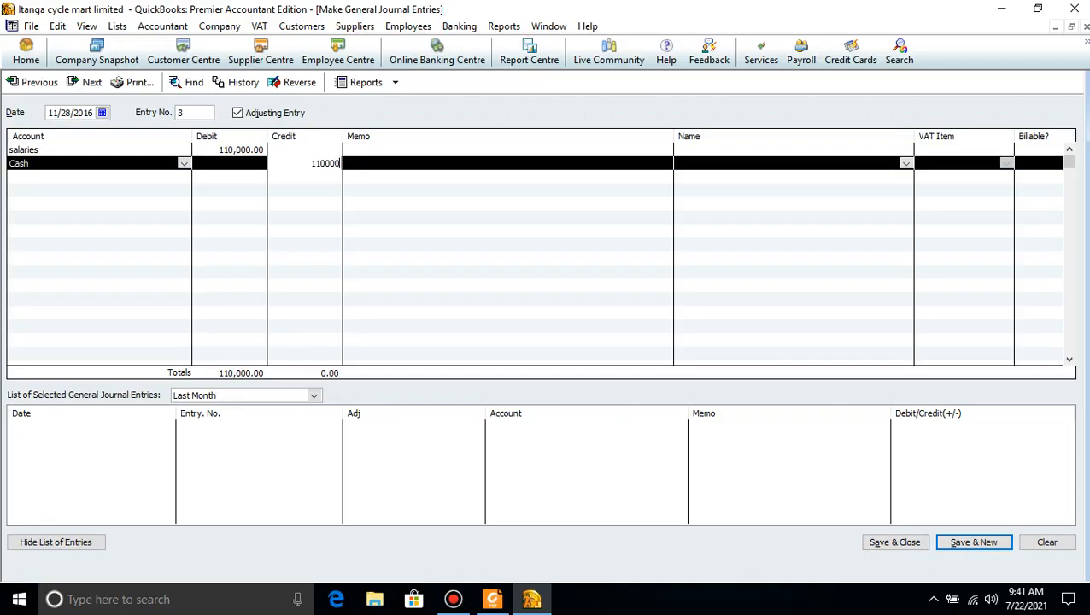
Check the electricity payment in the PDF and add a new Expense account named Electricity on the third journal line
{"action": "left_click", "coordinate": [492, 599]}
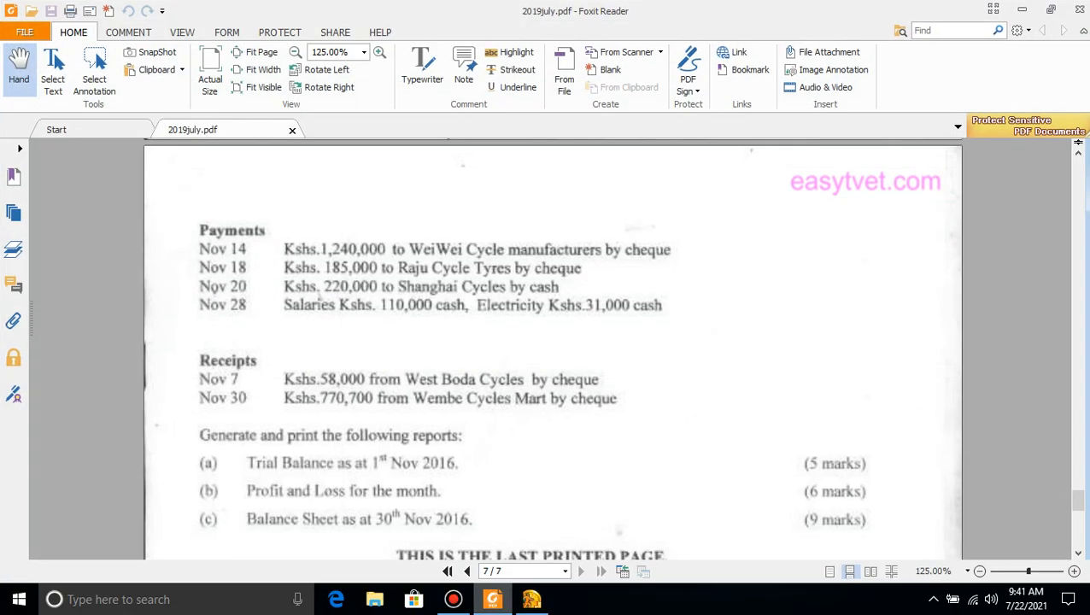
{"action": "left_click", "coordinate": [492, 599]}
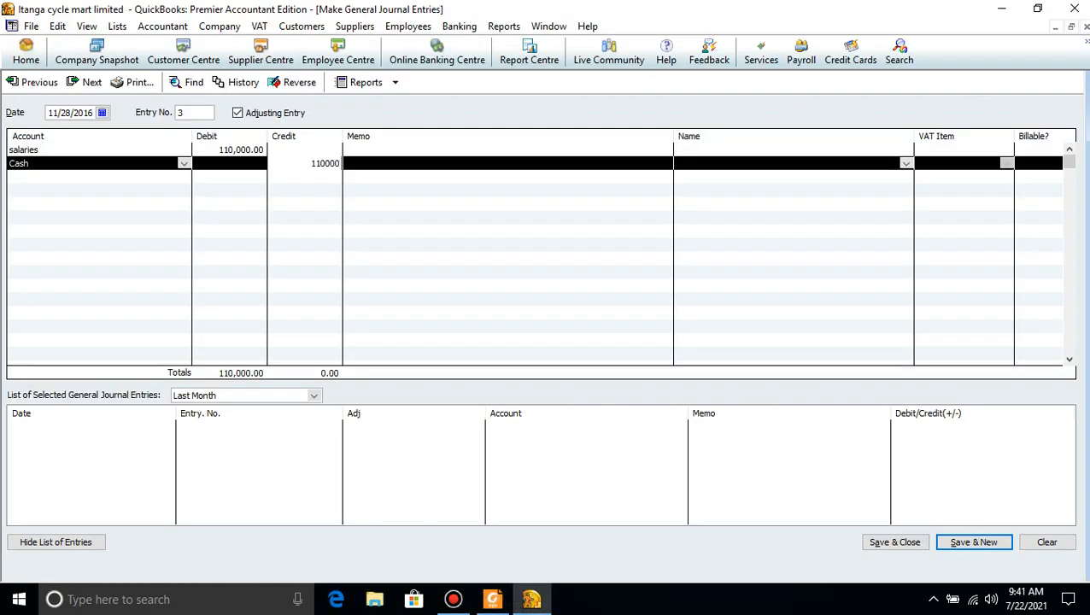
{"action": "left_click", "coordinate": [128, 177]}
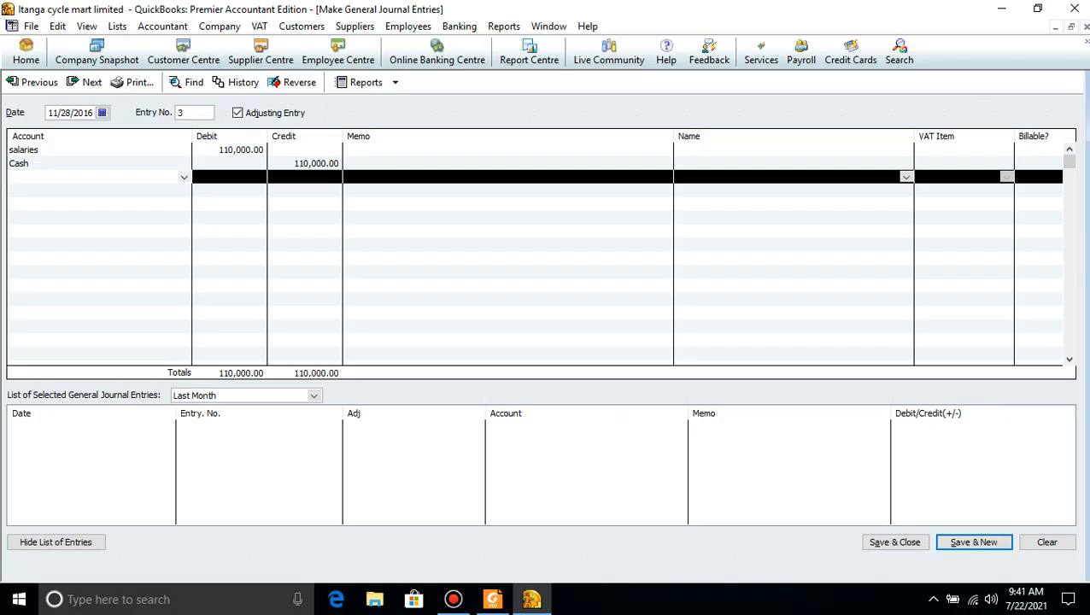
{"action": "left_click", "coordinate": [184, 177]}
{"action": "left_click", "coordinate": [42, 191]}
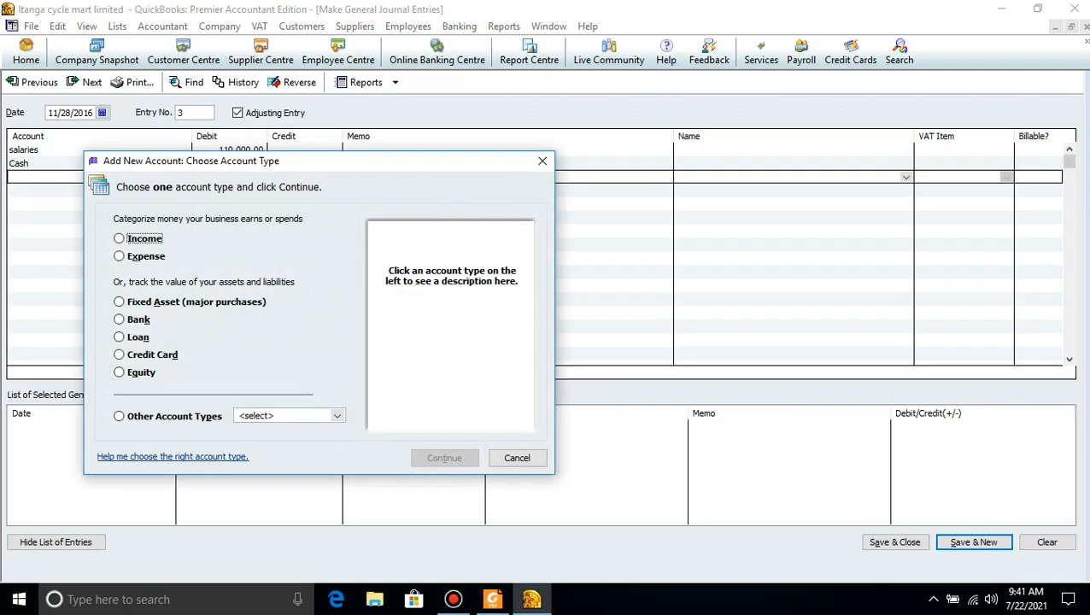
{"action": "left_click", "coordinate": [127, 256]}
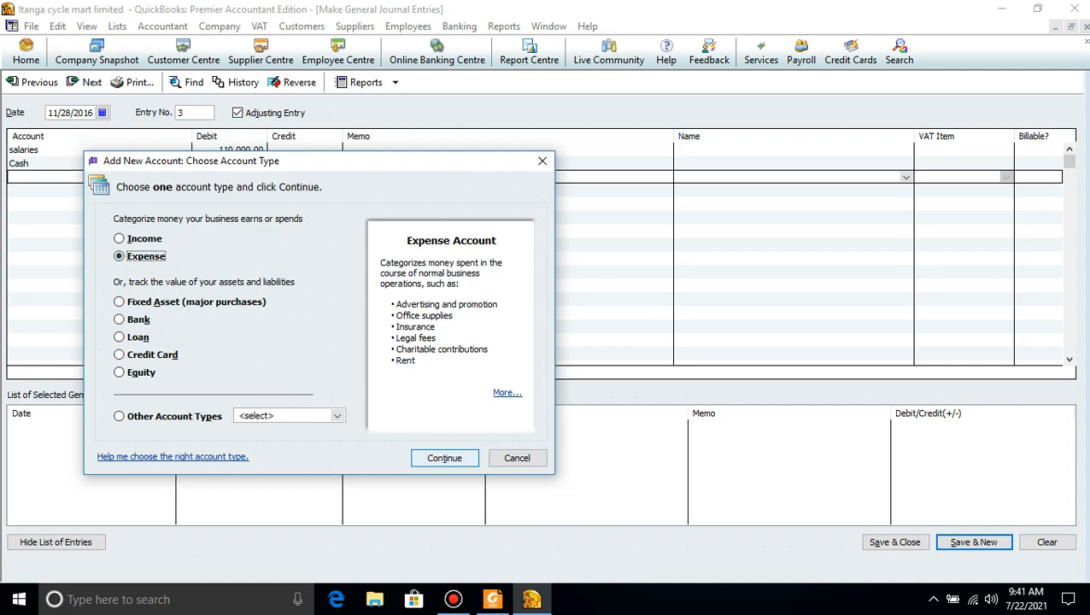
{"action": "left_click", "coordinate": [444, 458]}
{"action": "type", "text": "E"}
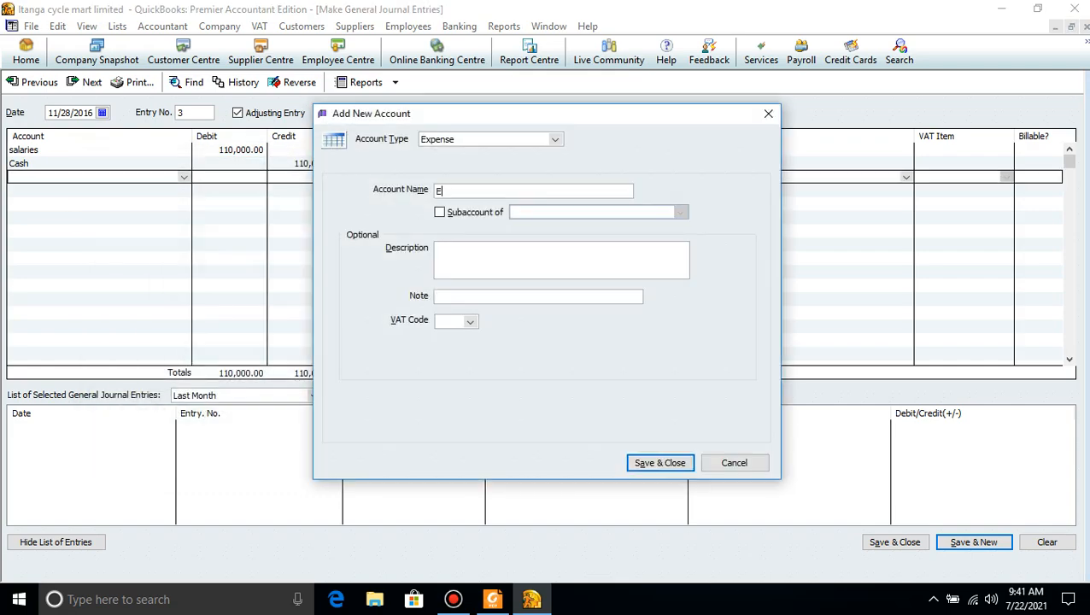
{"action": "type", "text": "lectricity"}
{"action": "key", "text": "Return"}
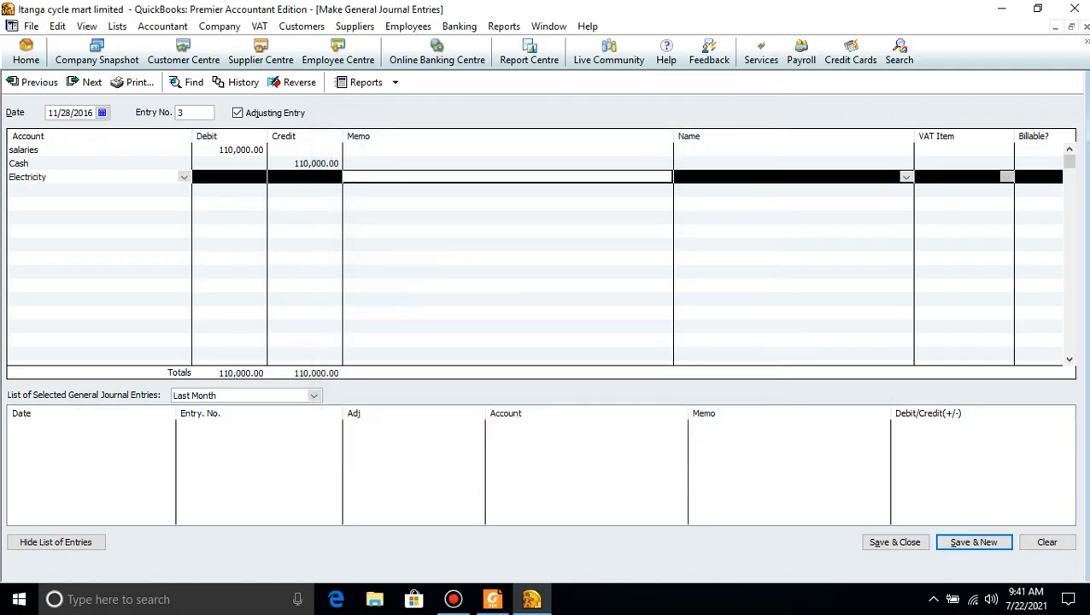
Debit Electricity 31,000 against a 31,000 Cash credit on the fourth line, and save and close the journal entry
{"action": "left_click", "coordinate": [128, 190]}
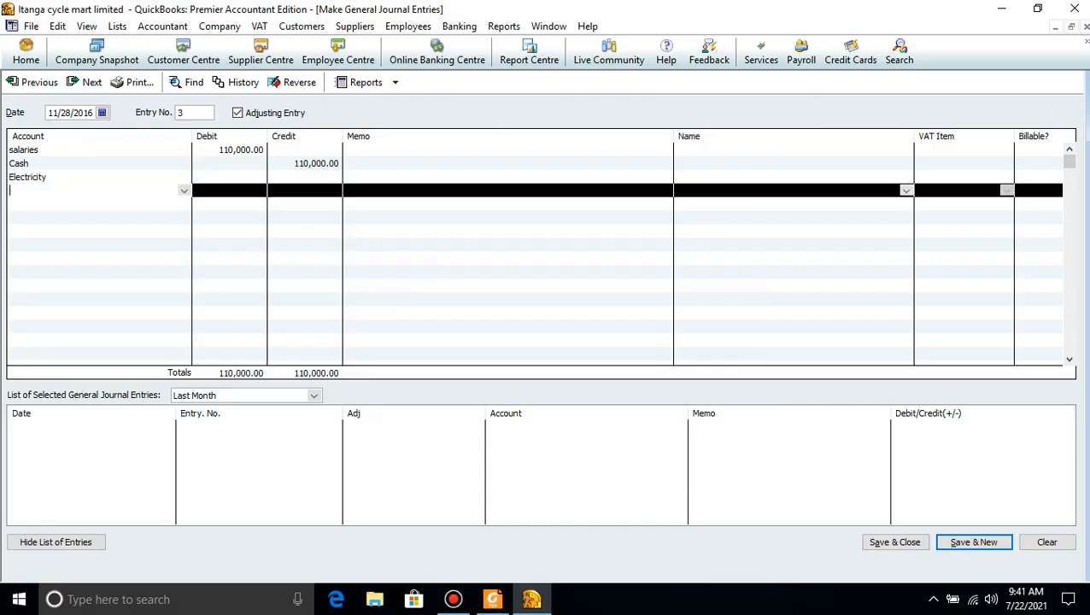
{"action": "left_click", "coordinate": [183, 190]}
{"action": "left_click", "coordinate": [26, 235]}
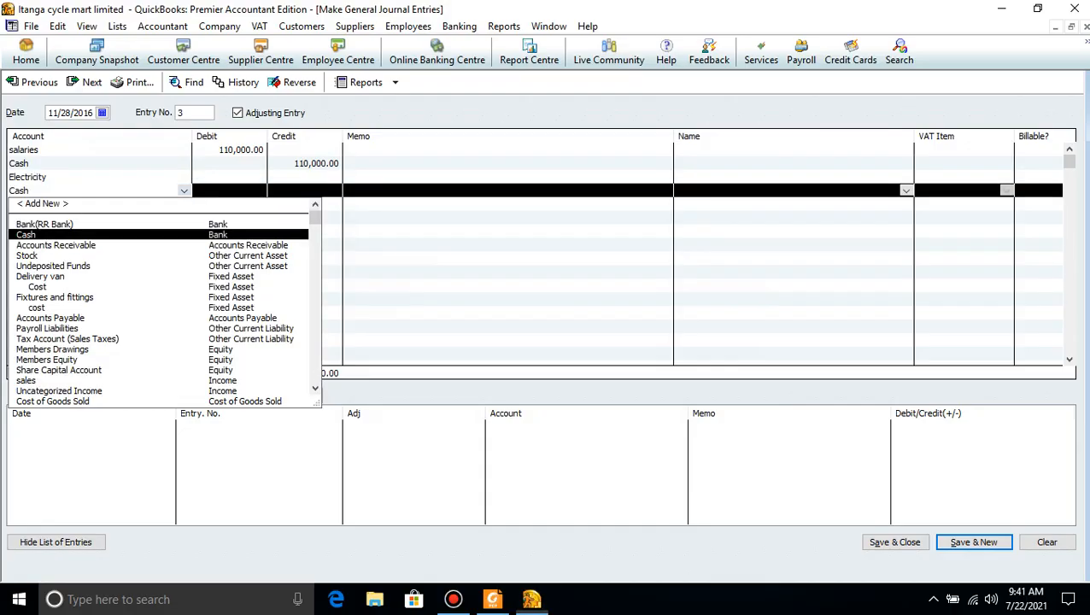
{"action": "left_click", "coordinate": [229, 177]}
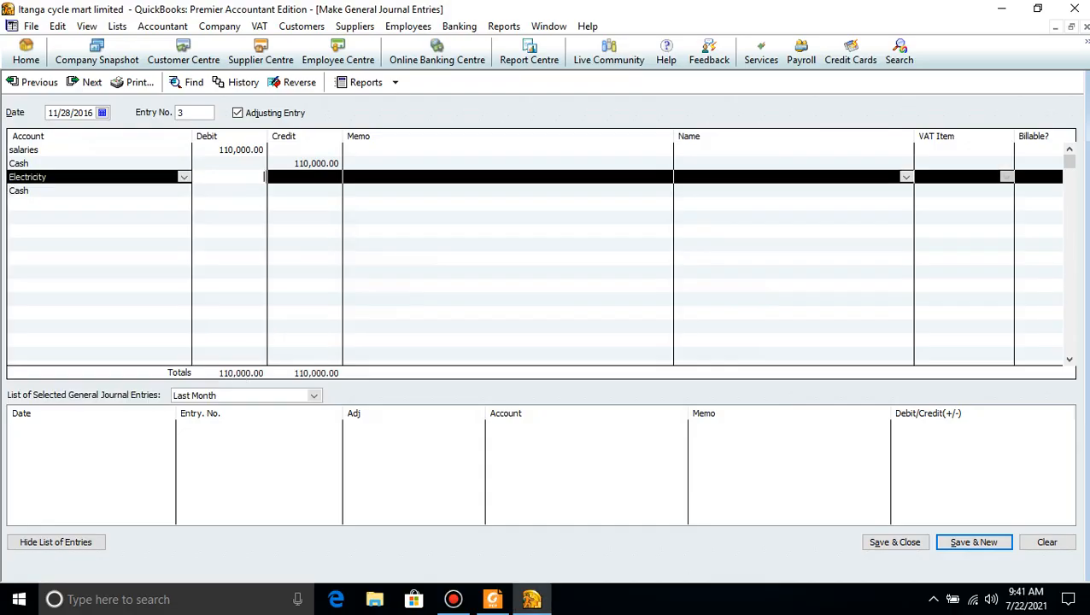
{"action": "type", "text": "31000"}
{"action": "left_click", "coordinate": [305, 190]}
{"action": "type", "text": "3"}
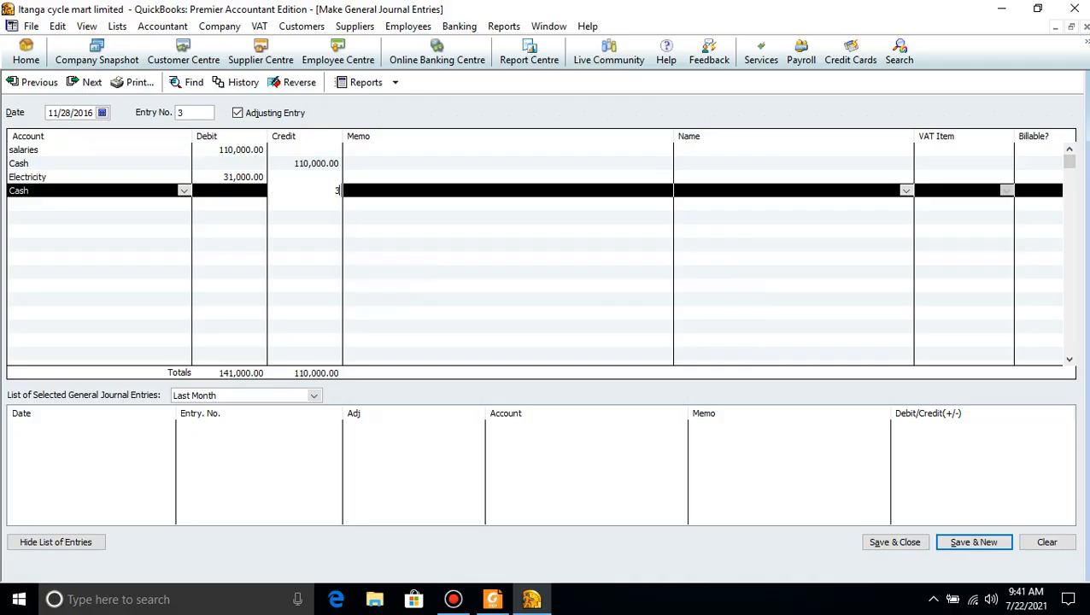
{"action": "type", "text": "1000"}
{"action": "key", "text": "Left"}
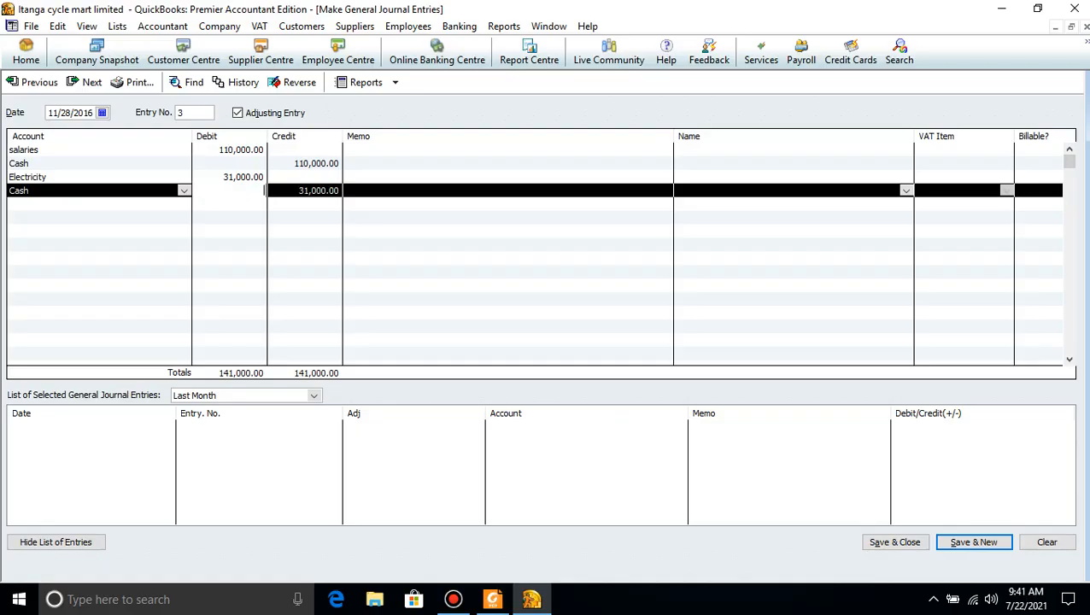
{"action": "left_click", "coordinate": [896, 543]}
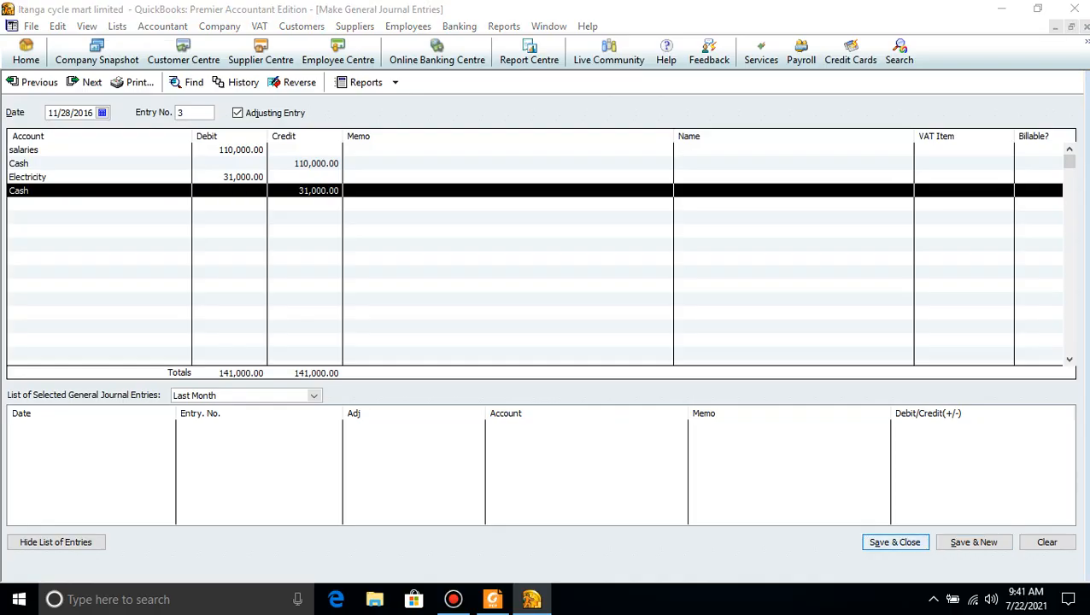
{"action": "left_click", "coordinate": [517, 281]}
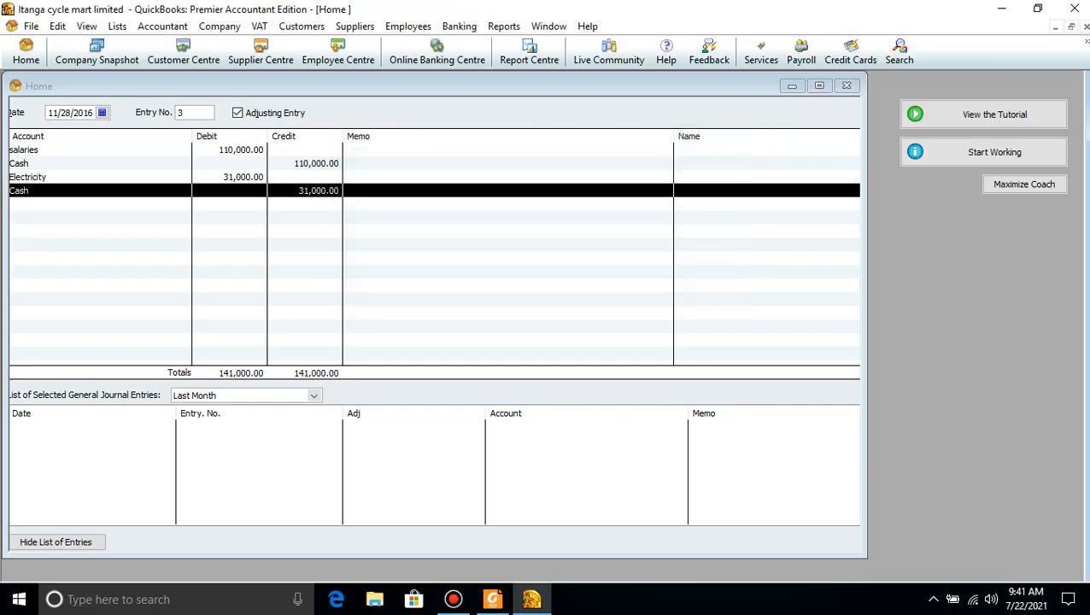
Review the November receipts in the PDF and examine the supplier and customer balances in QuickBooks
{"action": "left_click", "coordinate": [493, 600]}
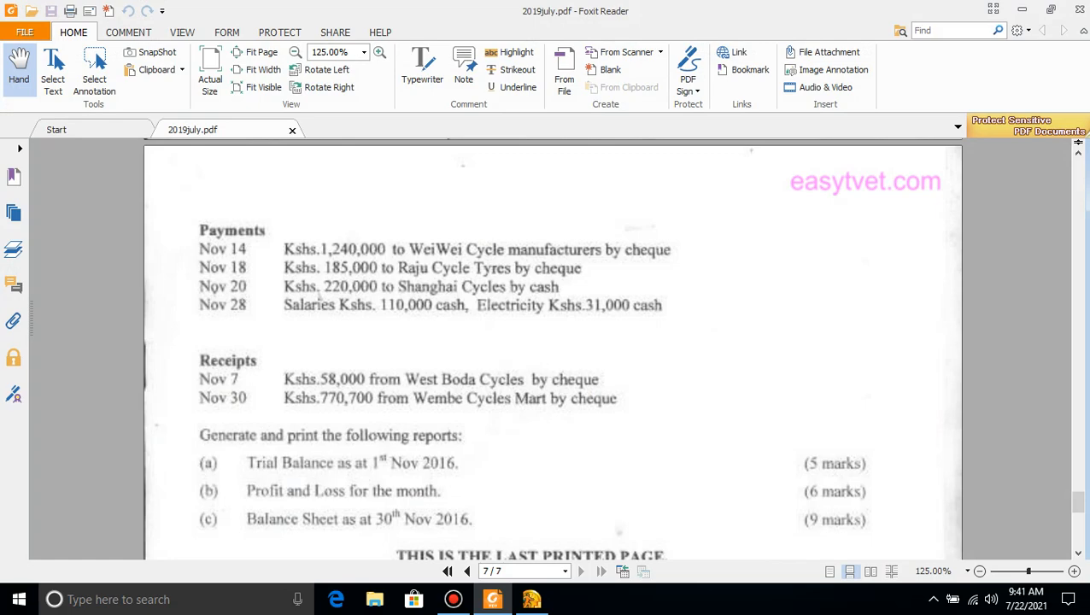
{"action": "scroll", "coordinate": [551, 347], "scroll_direction": "down", "scroll_amount": 3}
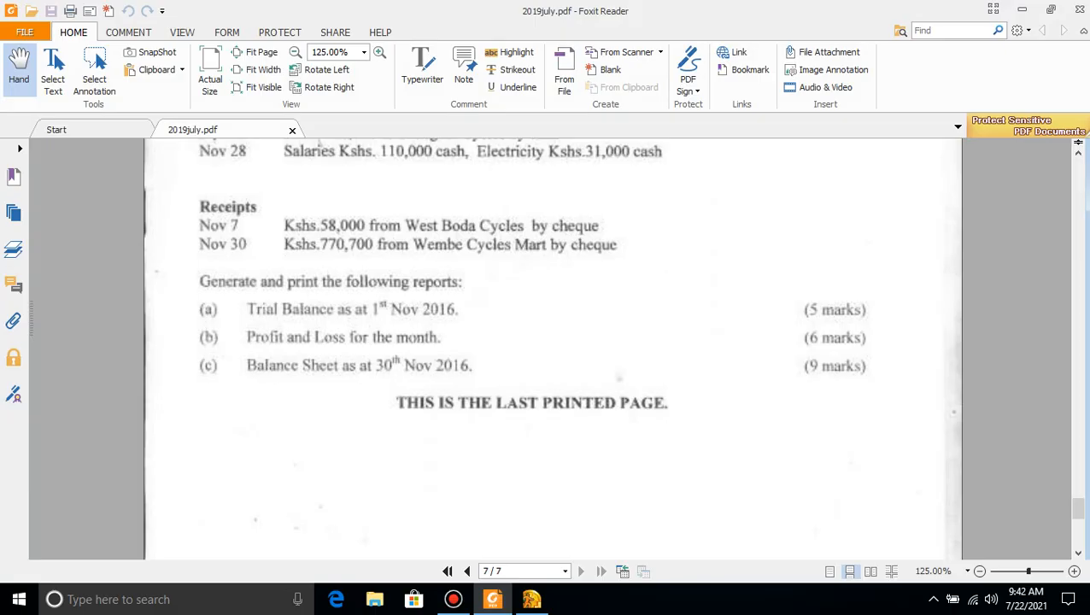
{"action": "left_click", "coordinate": [530, 598]}
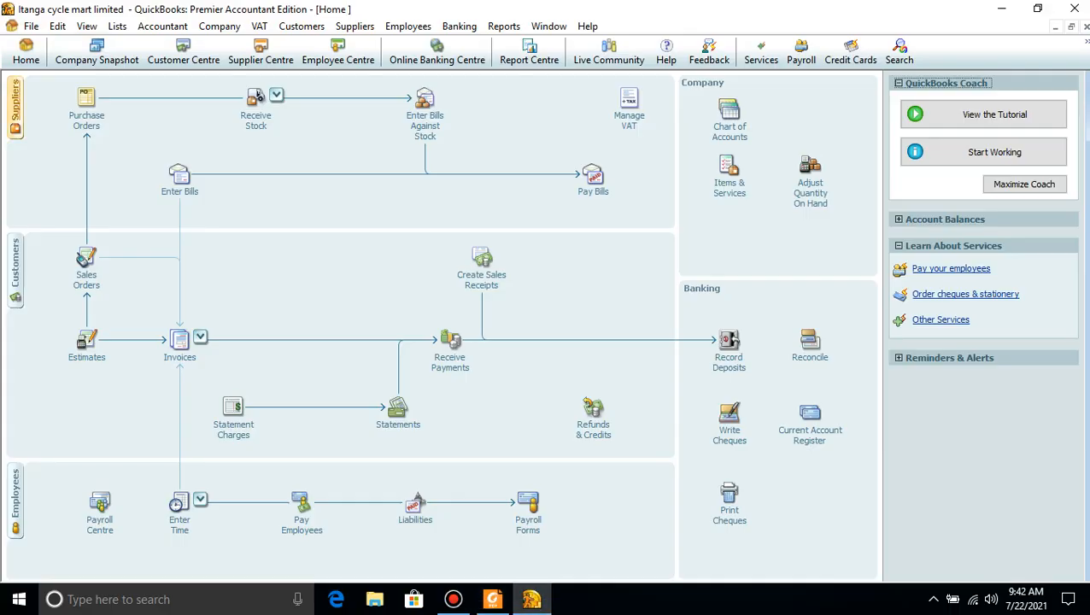
{"action": "left_click", "coordinate": [261, 53]}
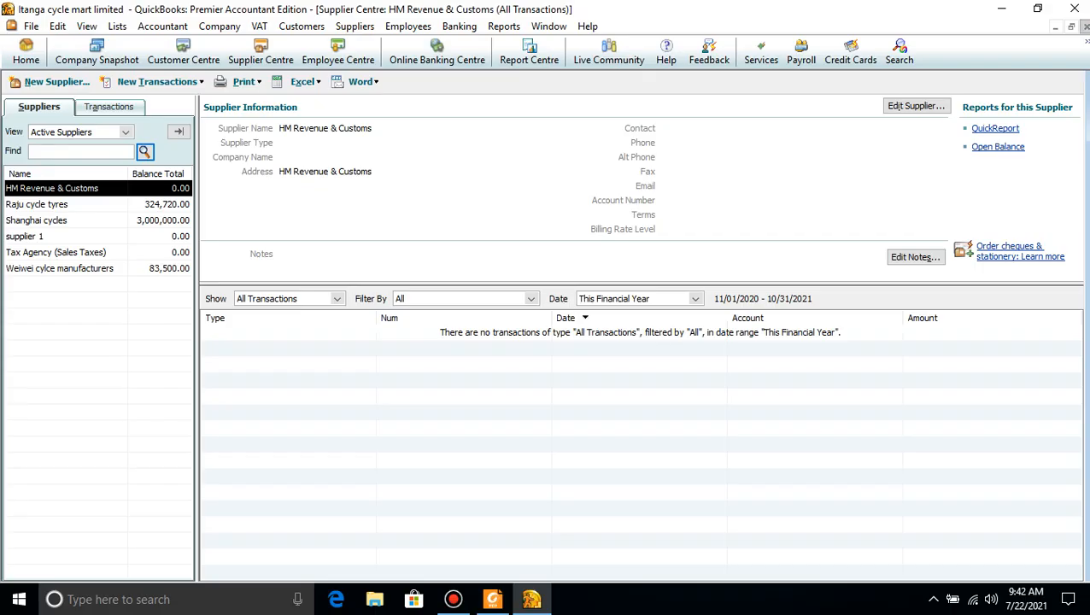
{"action": "left_click", "coordinate": [1085, 27]}
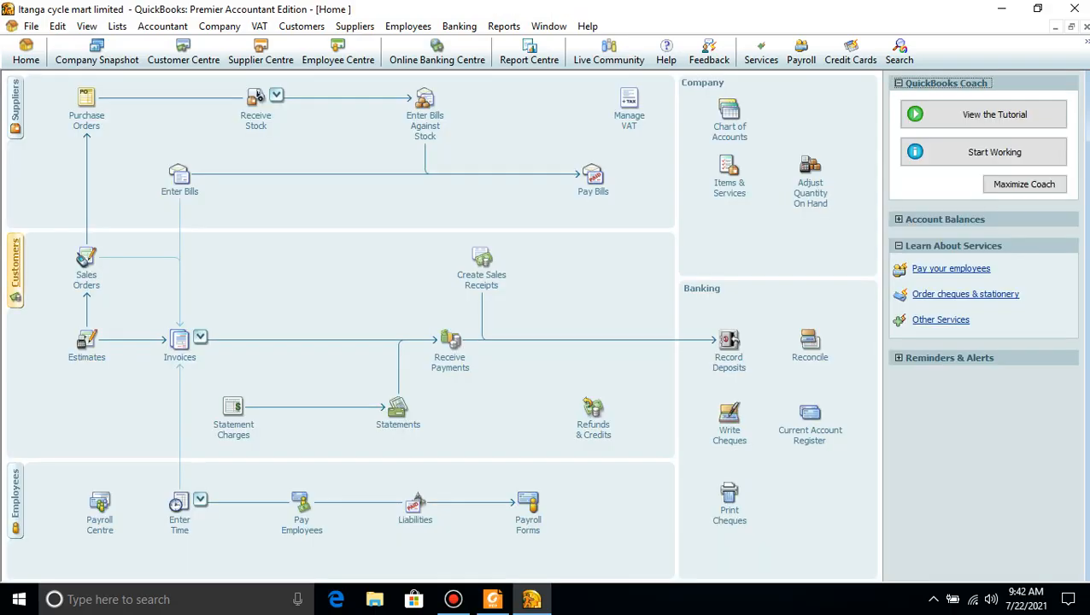
{"action": "left_click", "coordinate": [15, 269]}
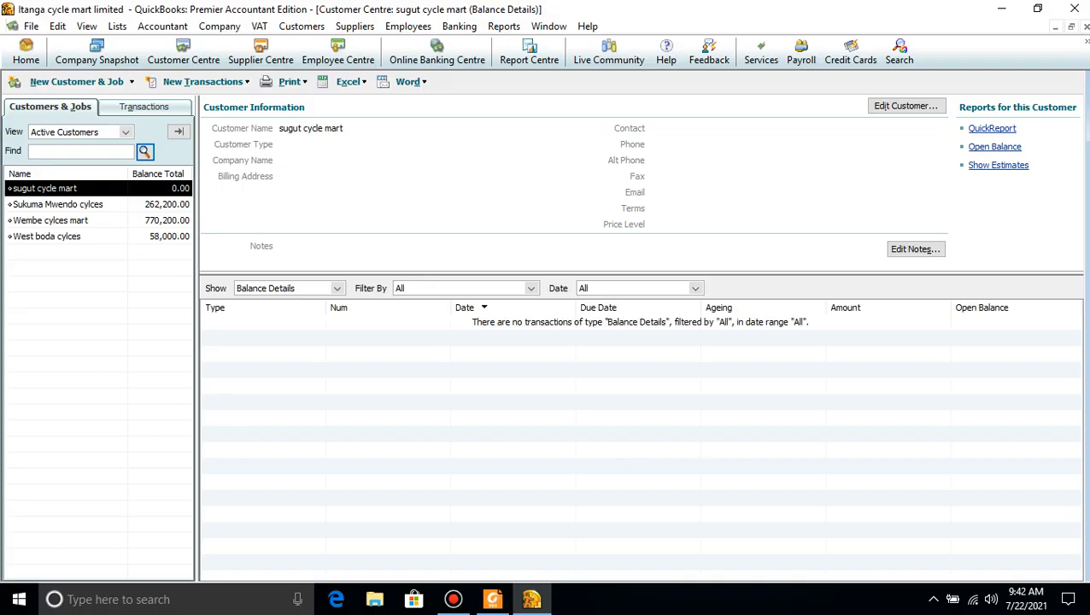
{"action": "left_click", "coordinate": [1085, 27]}
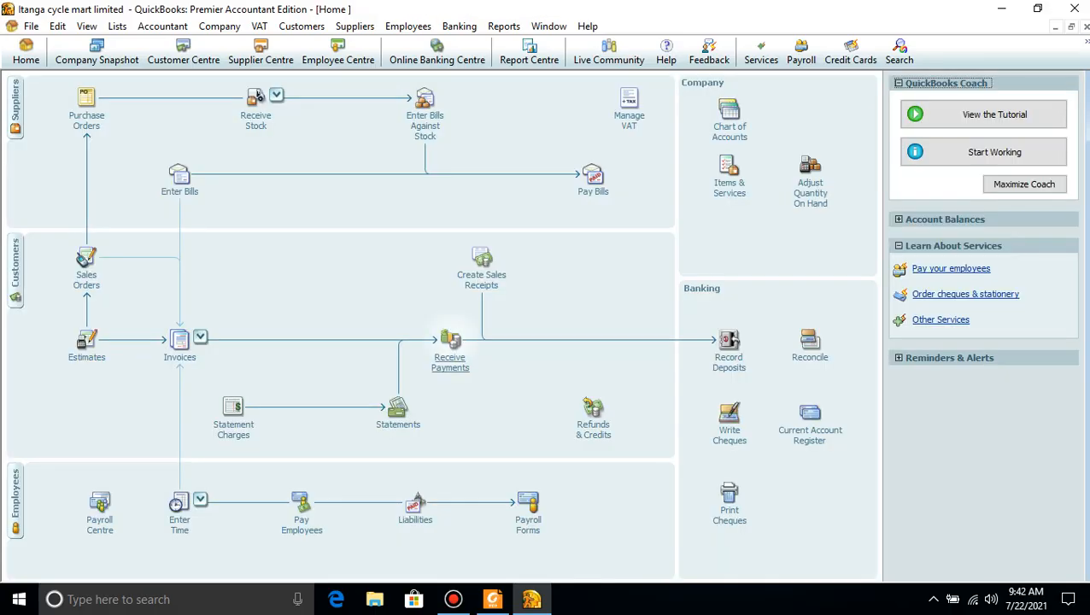
Start a customer payment received from West boda cylces with Cheque as the payment method, checking the receipt in the PDF
{"action": "left_click", "coordinate": [450, 346]}
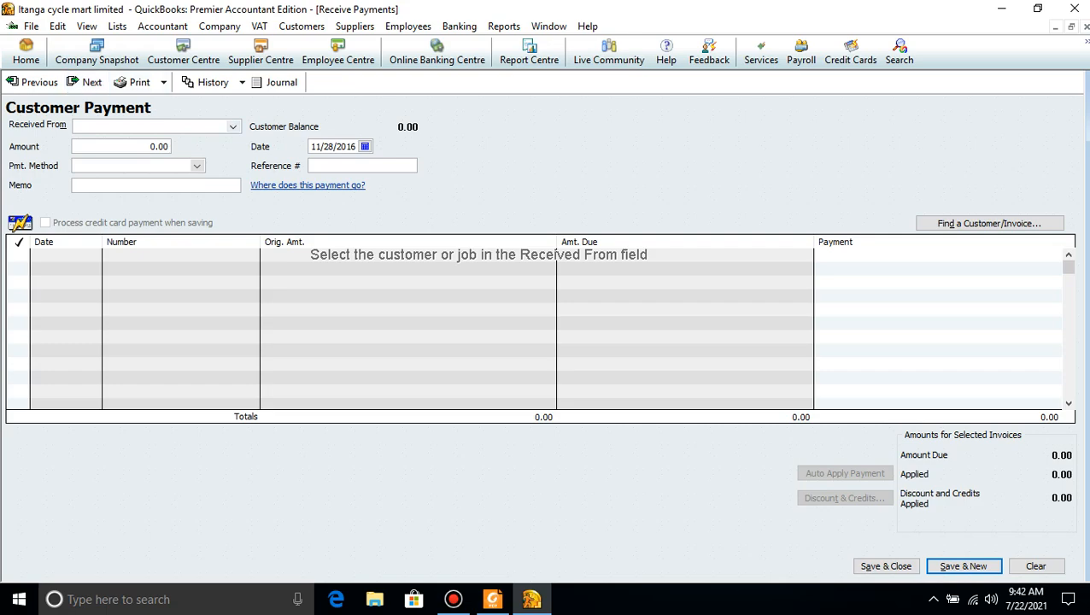
{"action": "left_click", "coordinate": [233, 126]}
{"action": "left_click", "coordinate": [114, 192]}
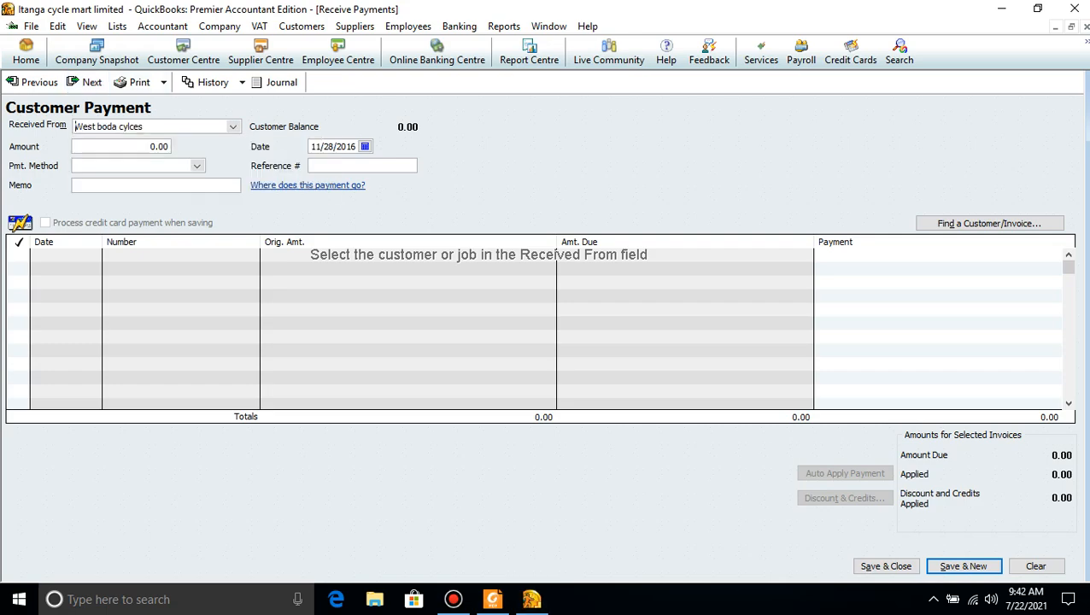
{"action": "left_click", "coordinate": [492, 599]}
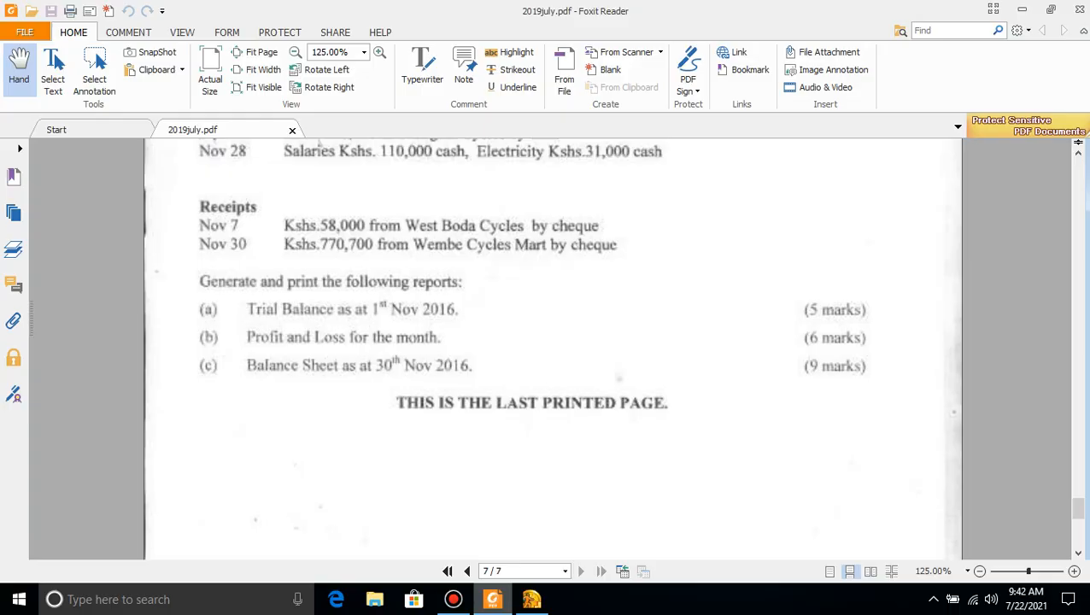
{"action": "left_click", "coordinate": [492, 599]}
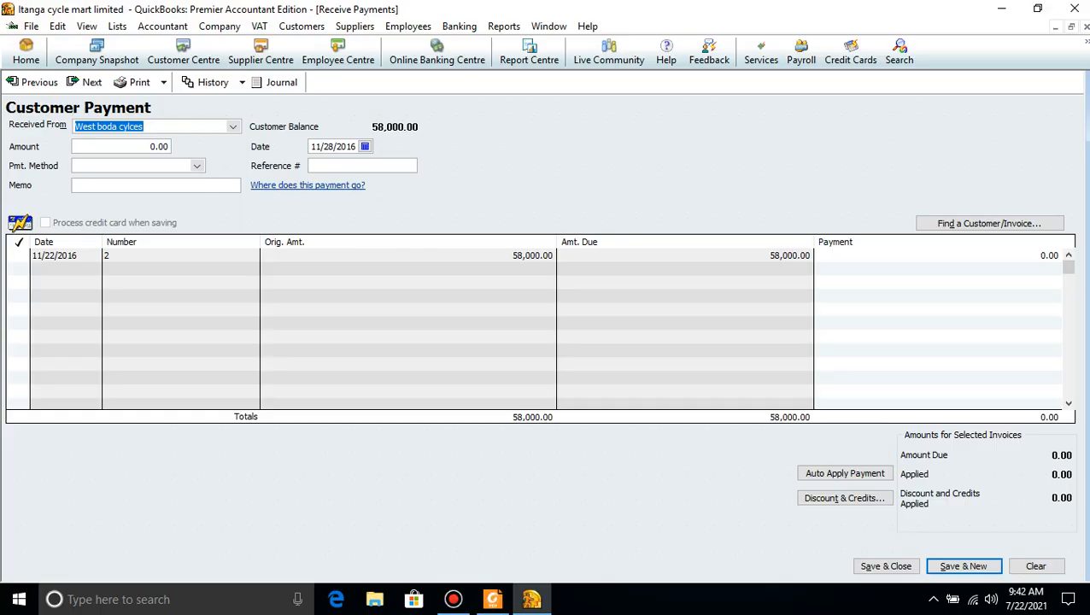
{"action": "left_click", "coordinate": [197, 166]}
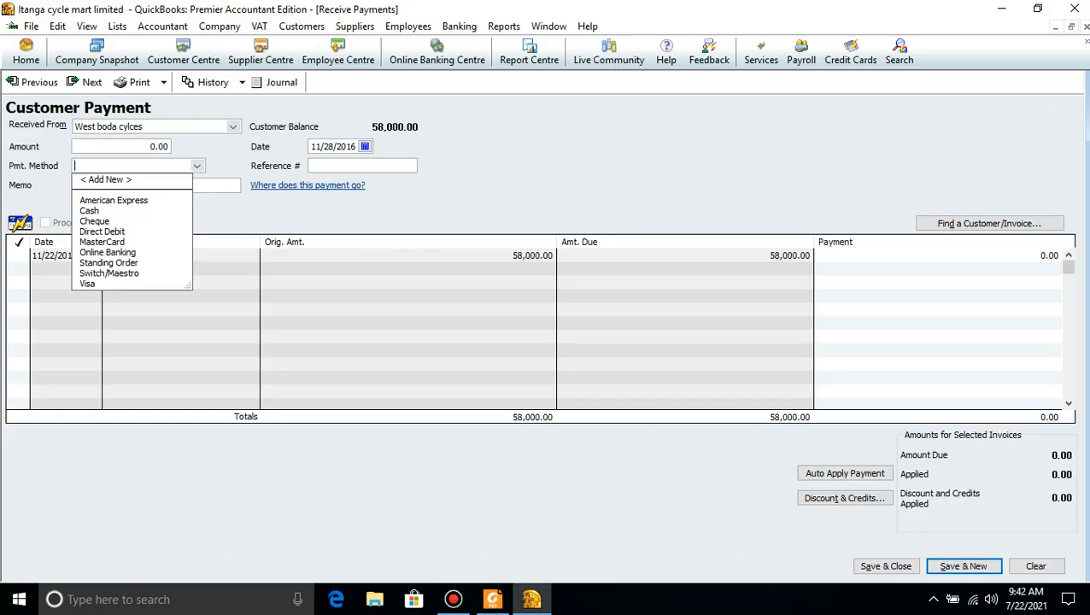
{"action": "left_click", "coordinate": [94, 222]}
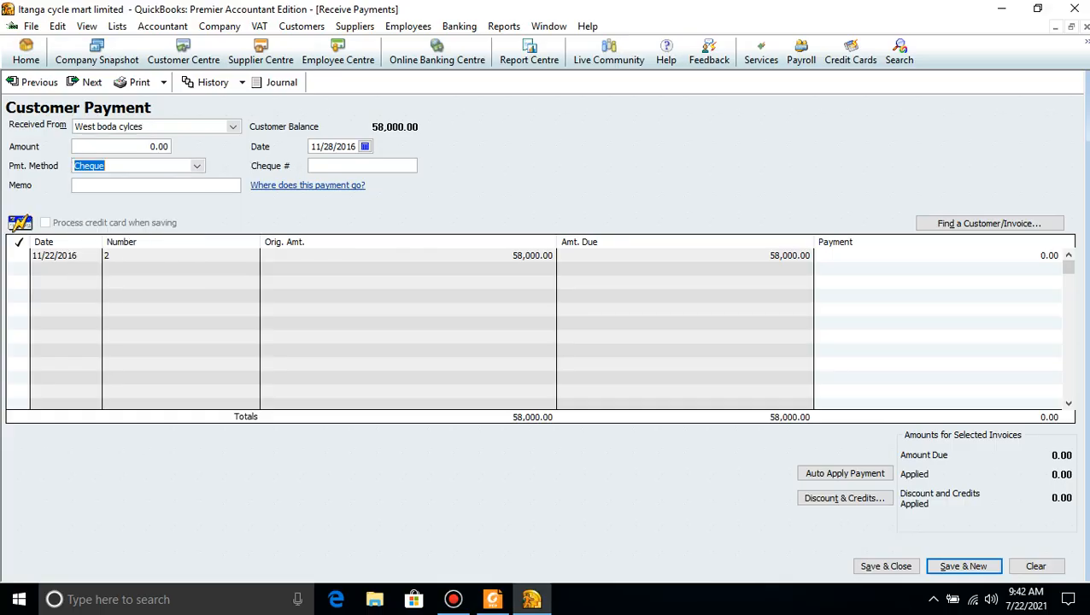
Check the receipt date in the PDF, set the payment date to 11/30/2016 and try to save the payment
{"action": "left_click", "coordinate": [492, 599]}
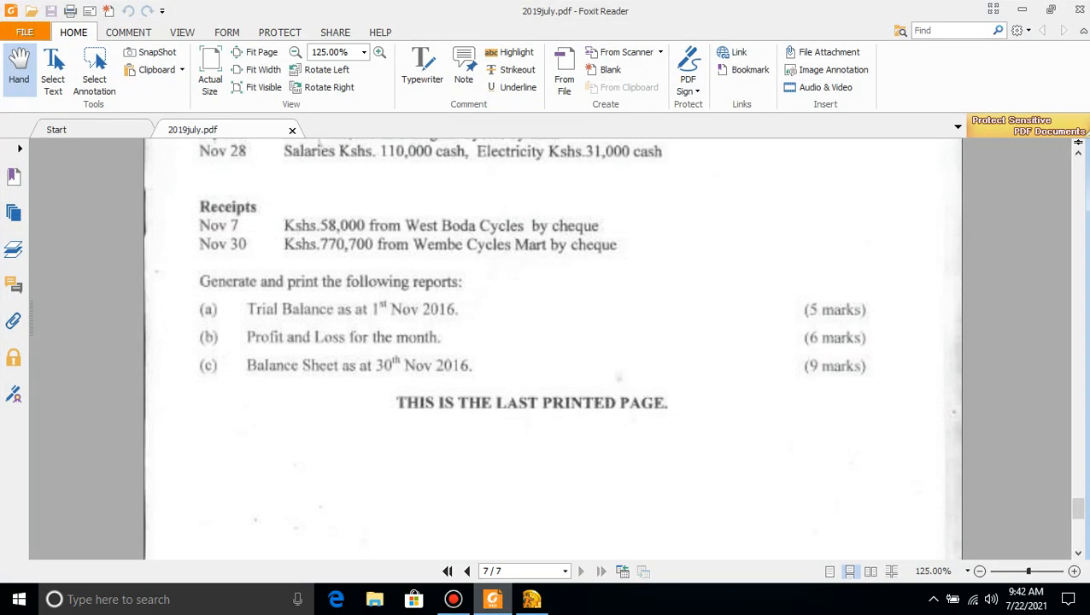
{"action": "left_click", "coordinate": [532, 599]}
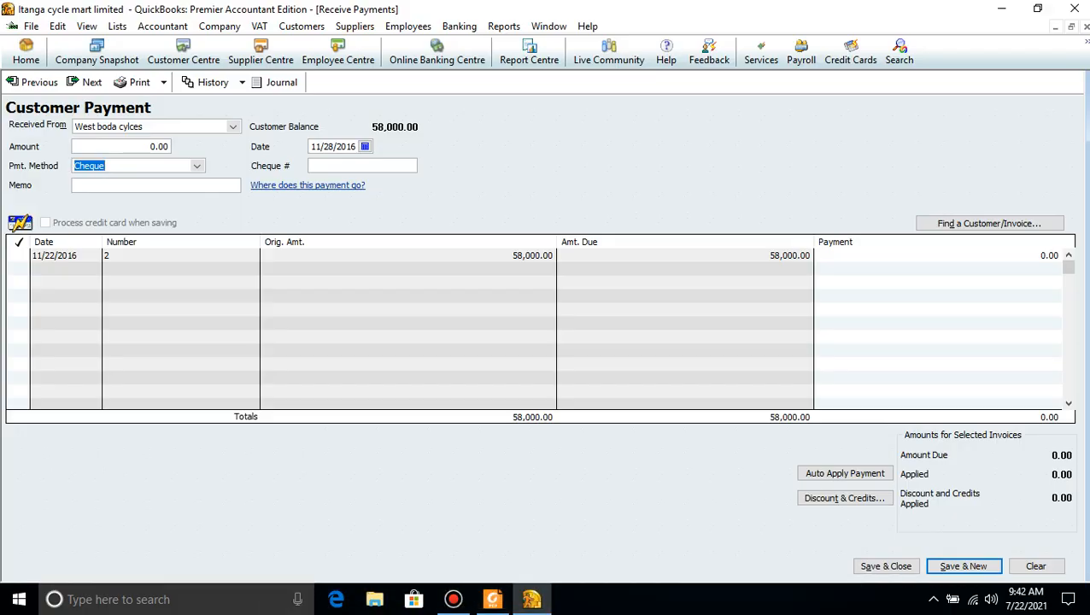
{"action": "left_click", "coordinate": [333, 146]}
{"action": "key", "text": "BackSpace"}
{"action": "key", "text": "BackSpace"}
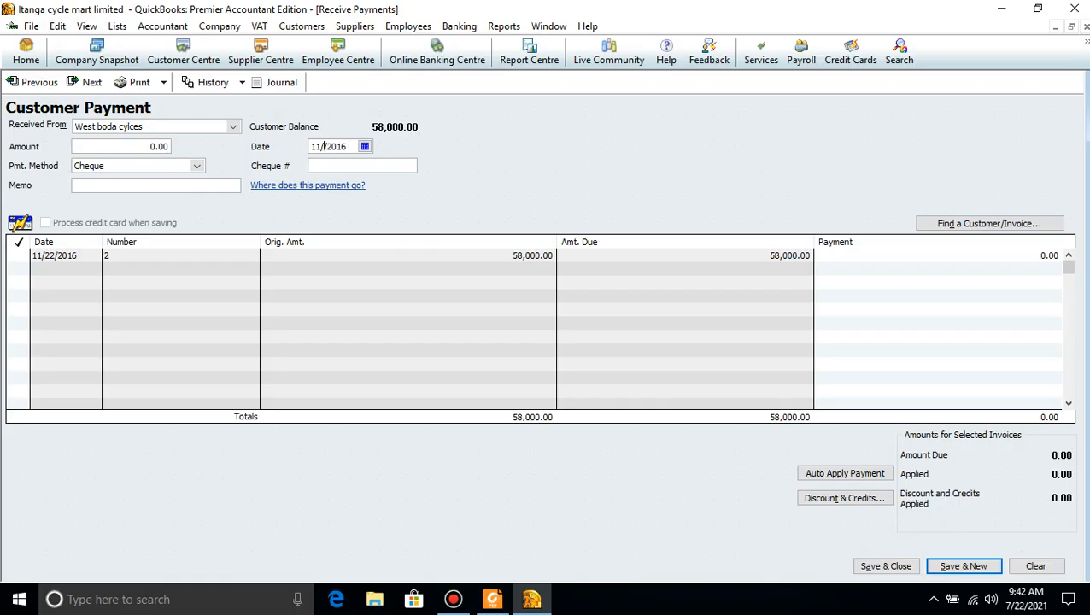
{"action": "type", "text": "30"}
{"action": "left_click", "coordinate": [886, 565]}
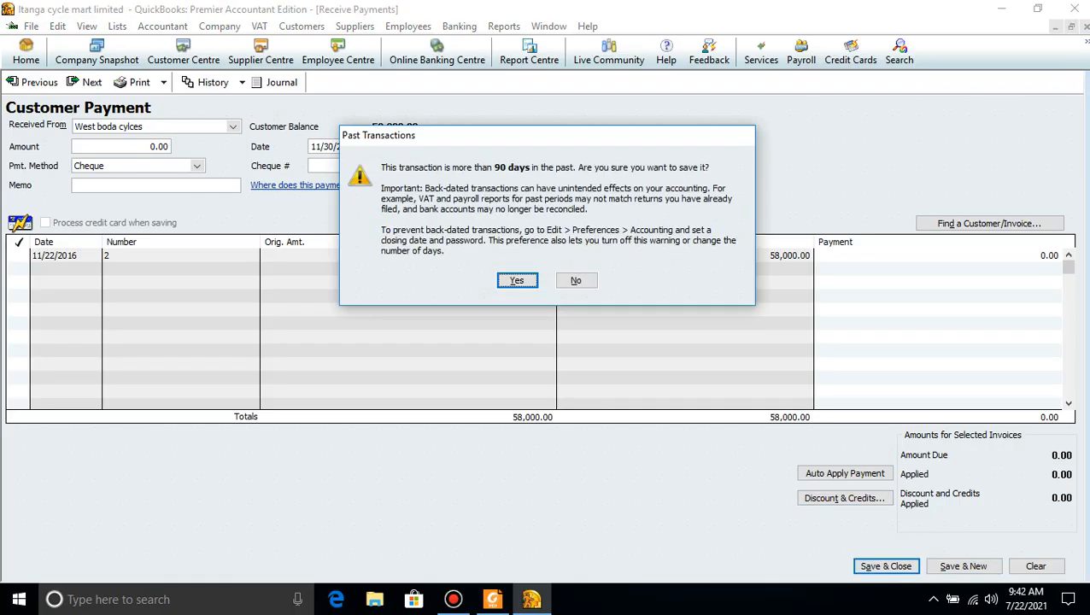
{"action": "key", "text": "Return"}
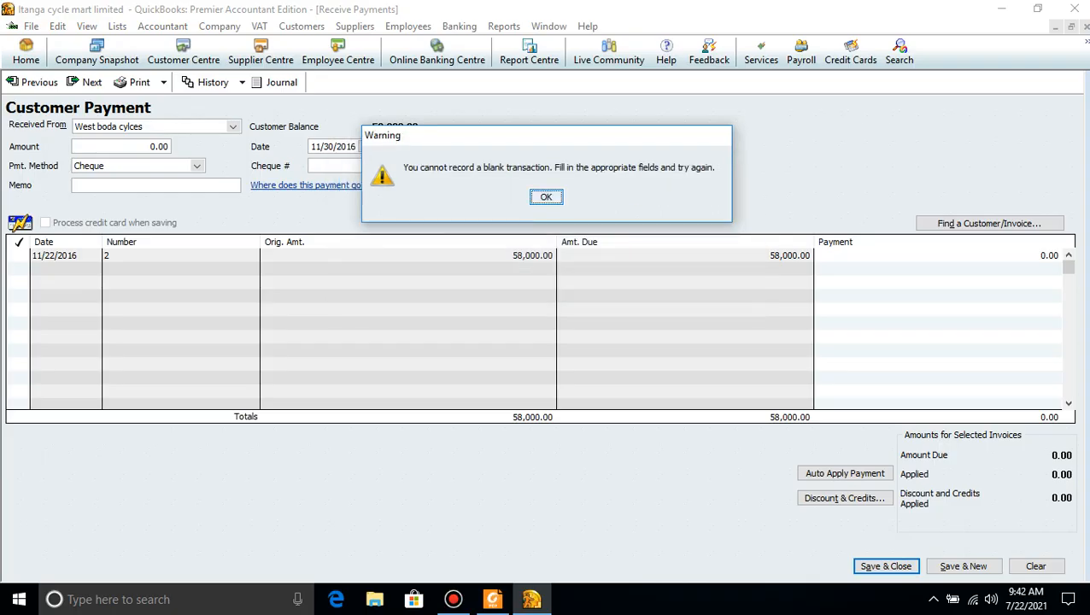
{"action": "key", "text": "Return"}
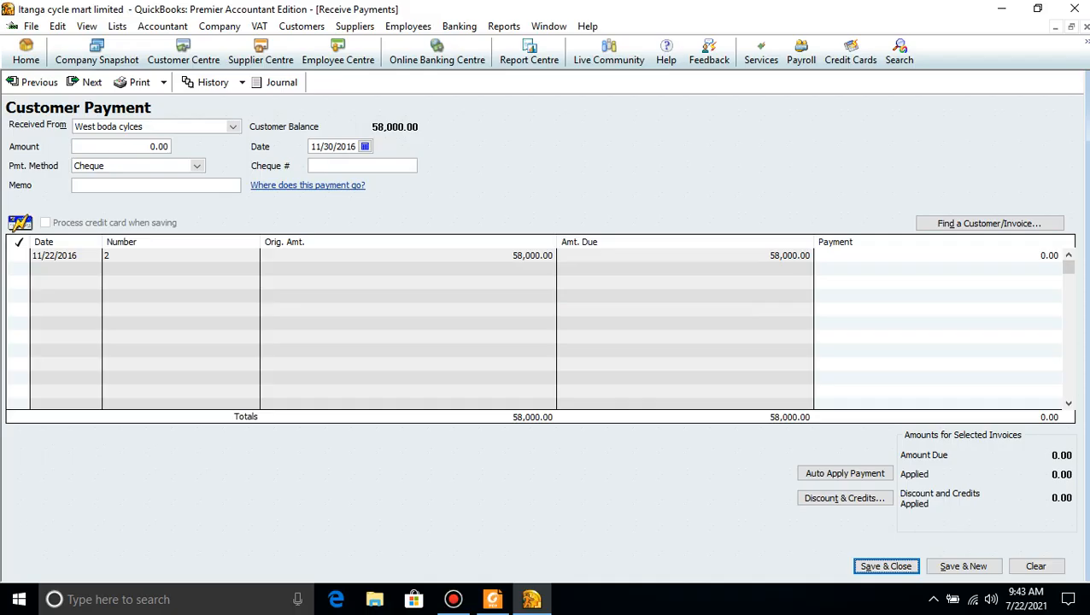
Set the West boda cylces payment amount to 58,000, then save and close the back-dated payment
{"action": "left_click", "coordinate": [165, 146]}
{"action": "key", "text": "BackSpace"}
{"action": "key", "text": "BackSpace"}
{"action": "key", "text": "BackSpace"}
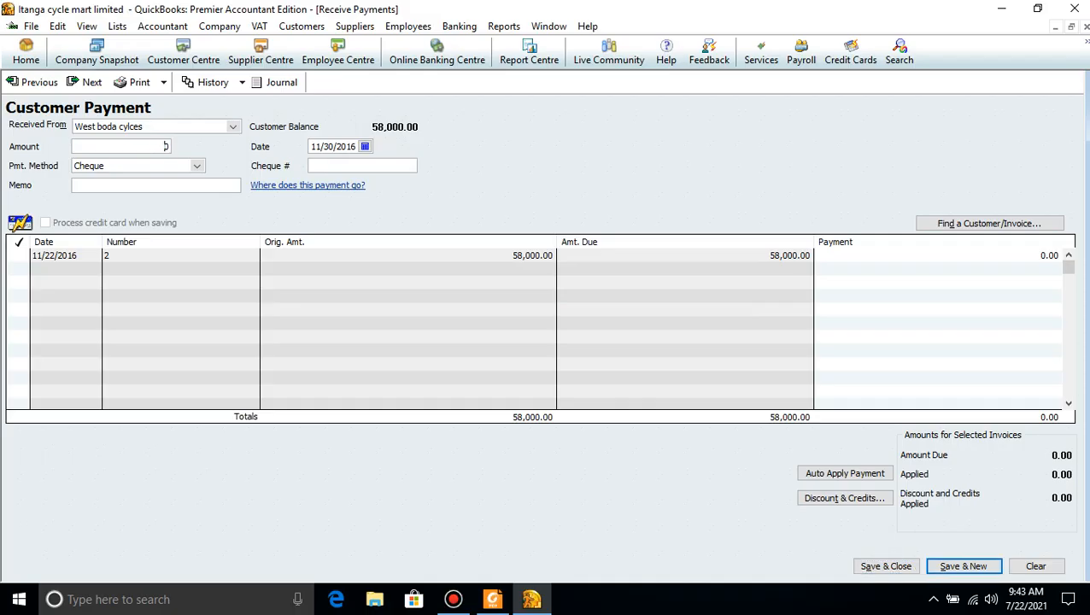
{"action": "key", "text": "BackSpace"}
{"action": "type", "text": "58000"}
{"action": "left_click", "coordinate": [887, 566]}
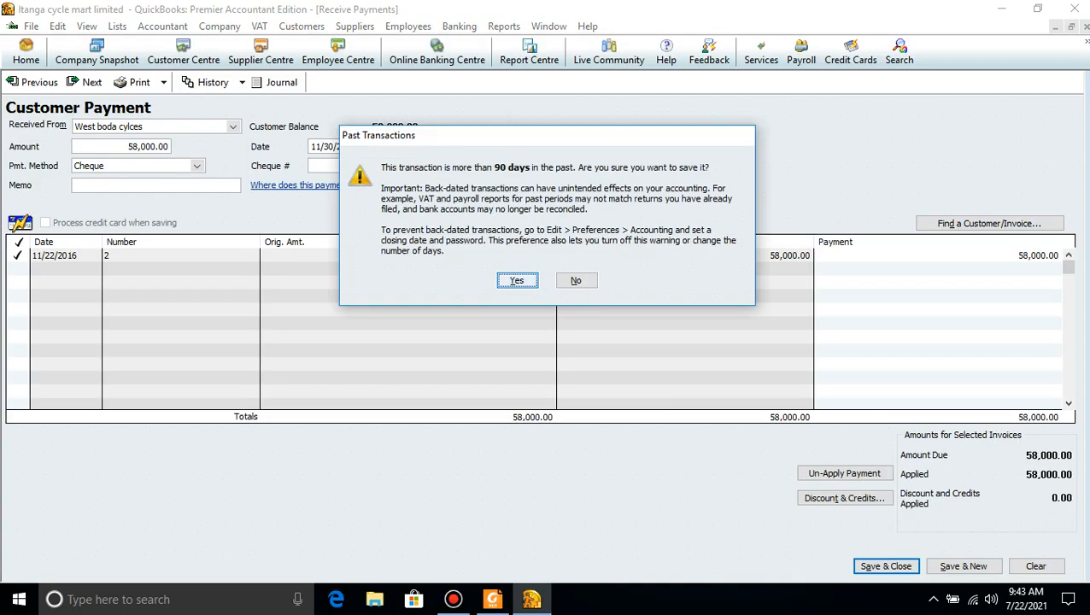
{"action": "key", "text": "Return"}
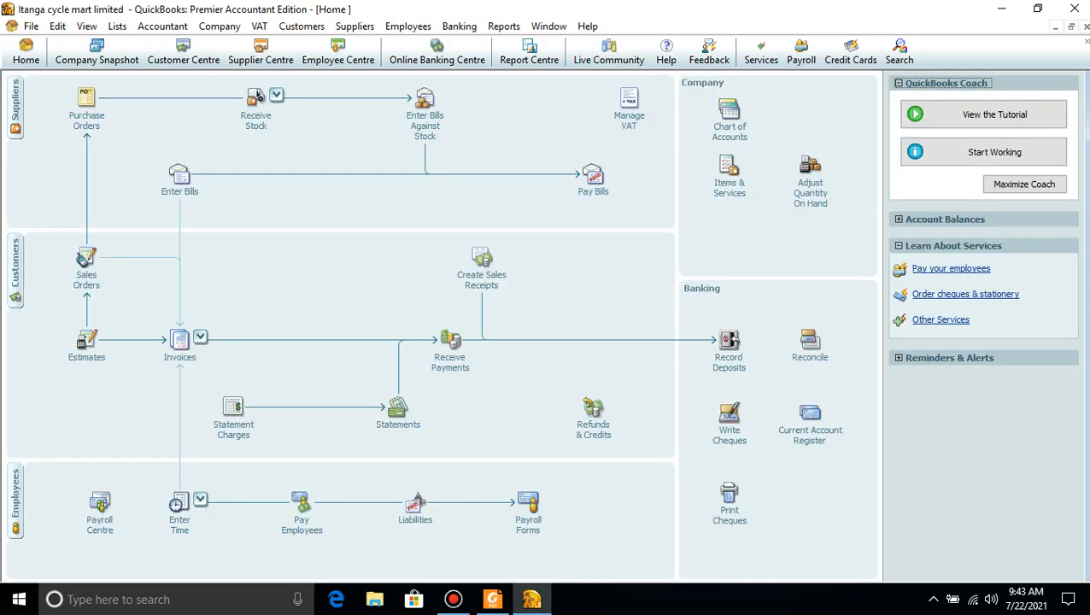
Start a customer payment received from Wembe cylces mart and compare its open invoices with the Nov 30 receipt in the PDF
{"action": "left_click", "coordinate": [492, 599]}
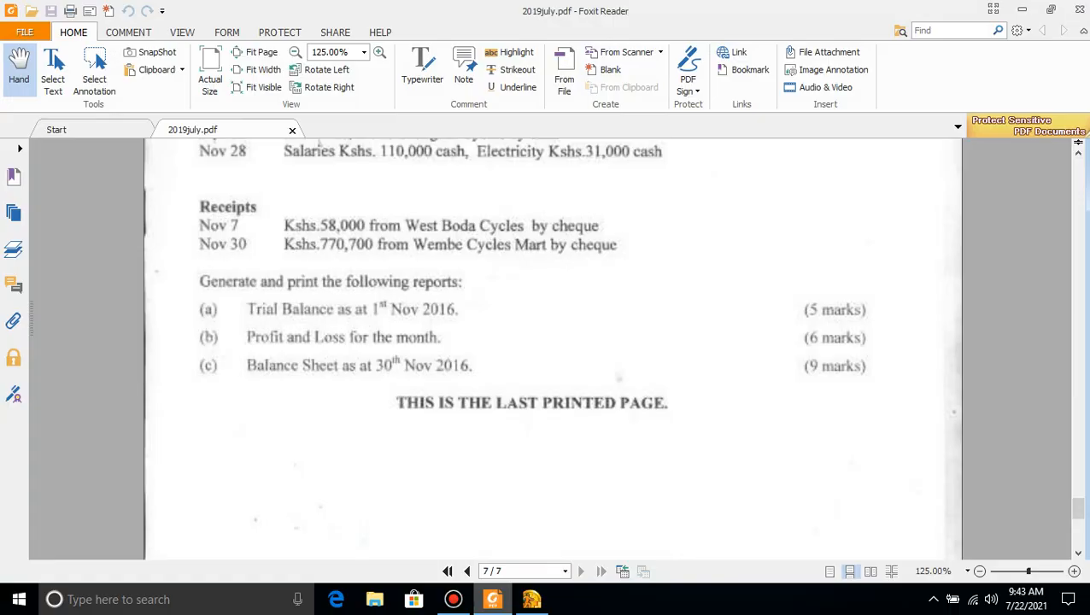
{"action": "key", "text": "alt+Tab"}
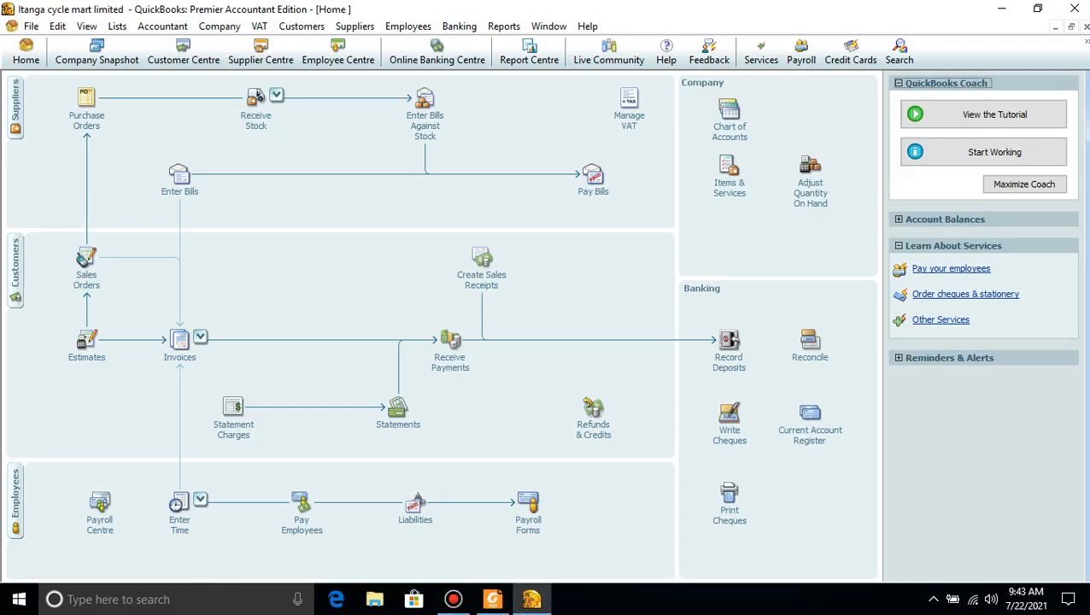
{"action": "left_click", "coordinate": [450, 346]}
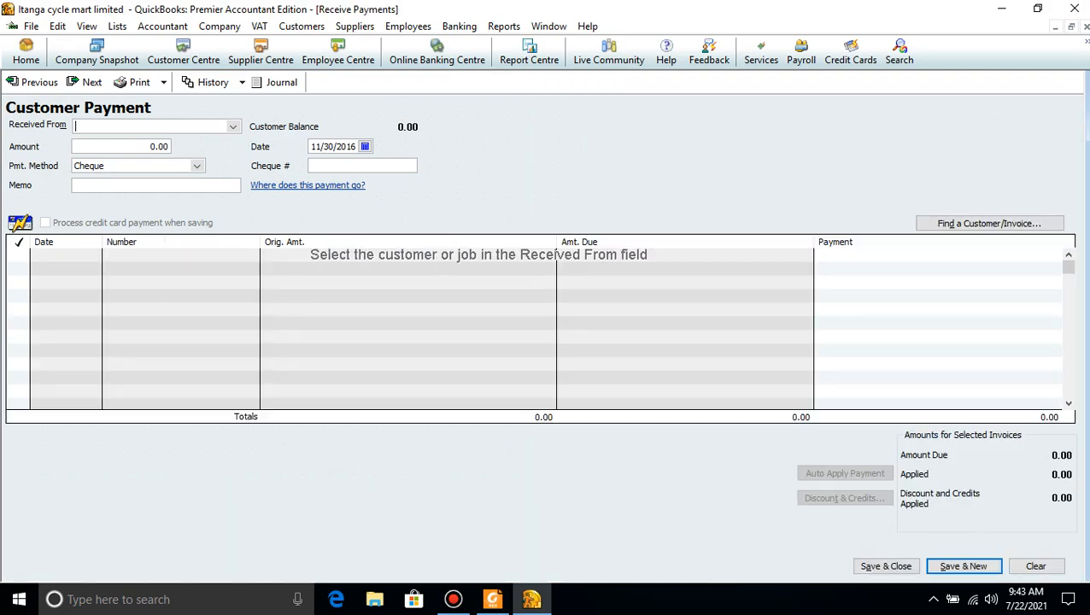
{"action": "left_click", "coordinate": [232, 127]}
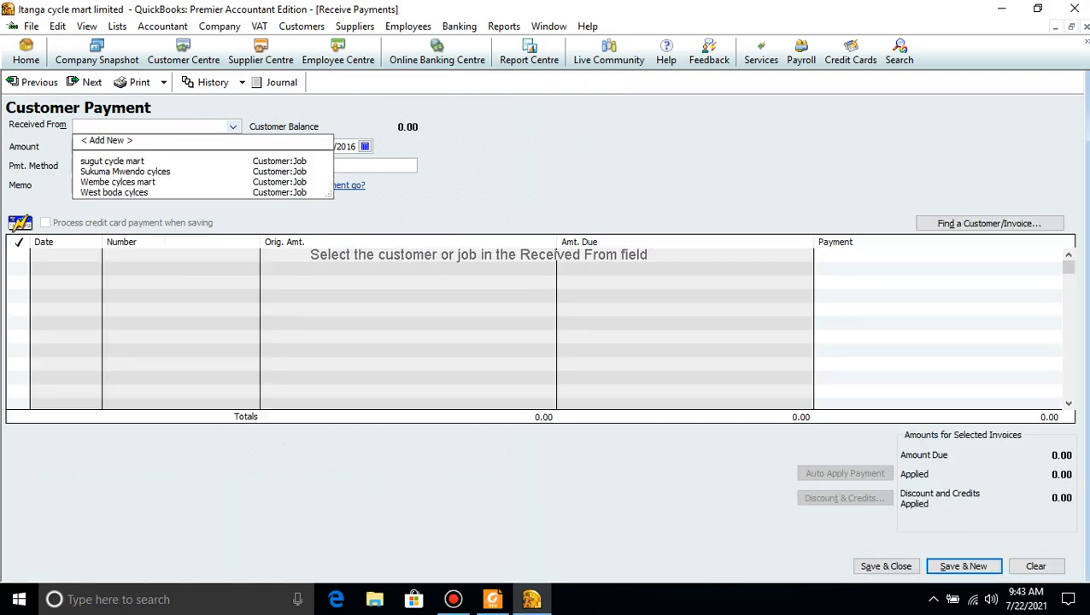
{"action": "left_click", "coordinate": [118, 182]}
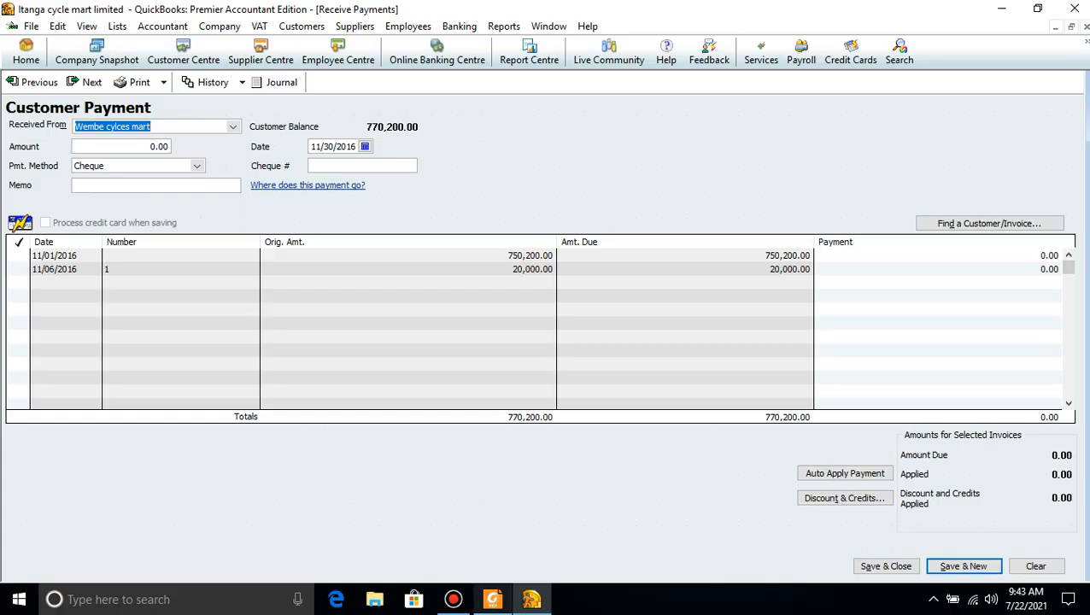
{"action": "left_click", "coordinate": [492, 599]}
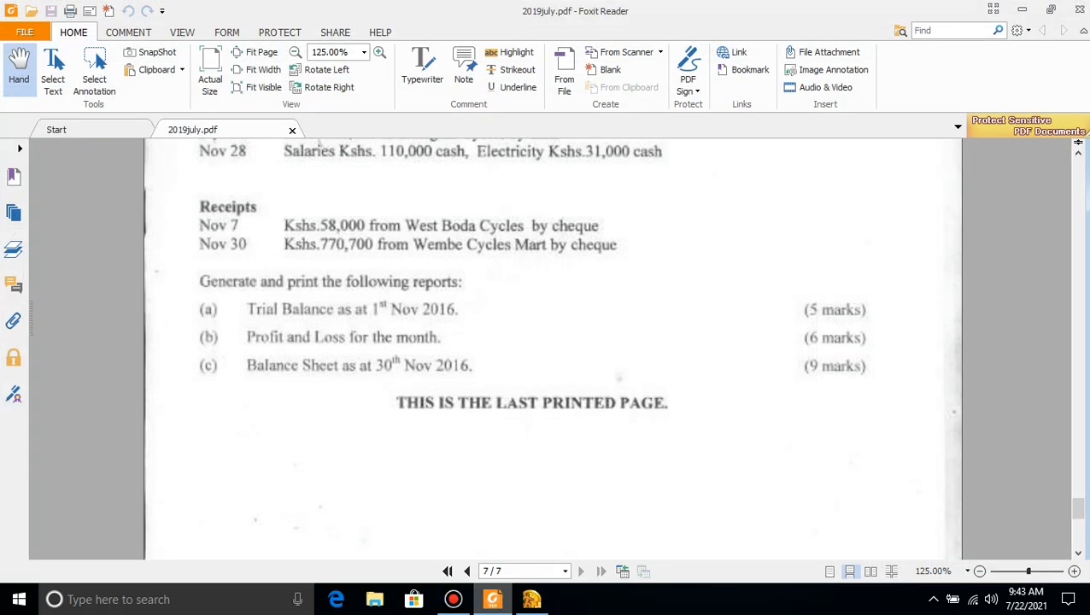
{"action": "left_click", "coordinate": [492, 599]}
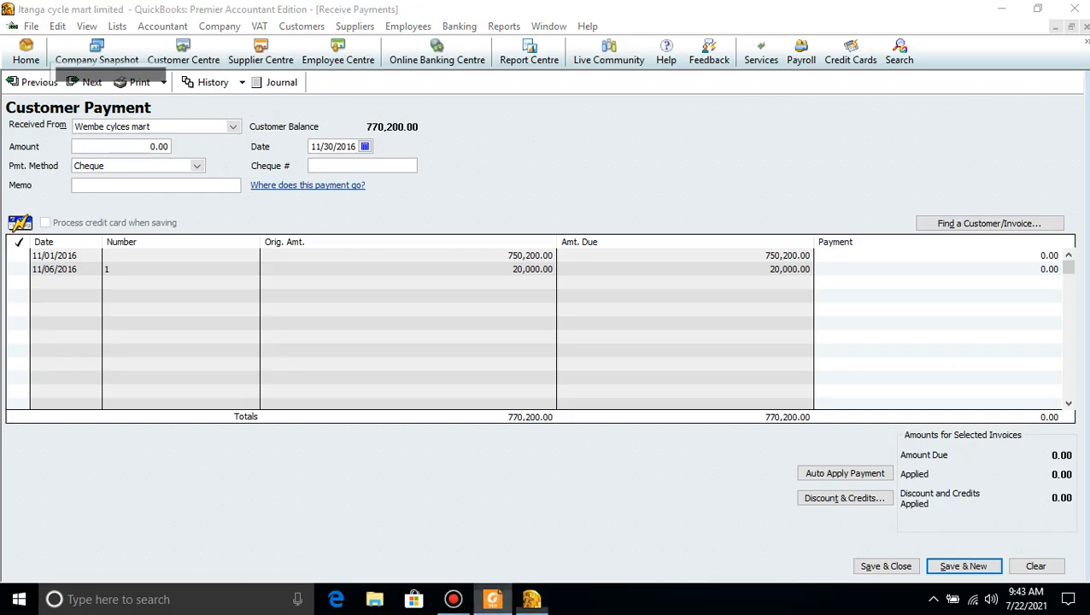
{"action": "left_click", "coordinate": [492, 599]}
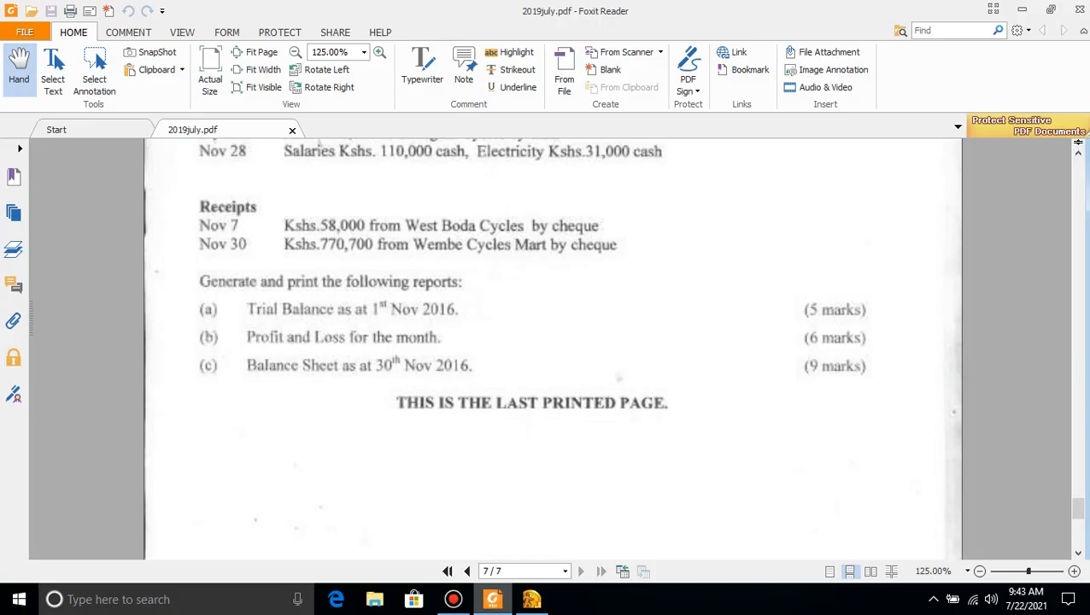
{"action": "left_click", "coordinate": [492, 599]}
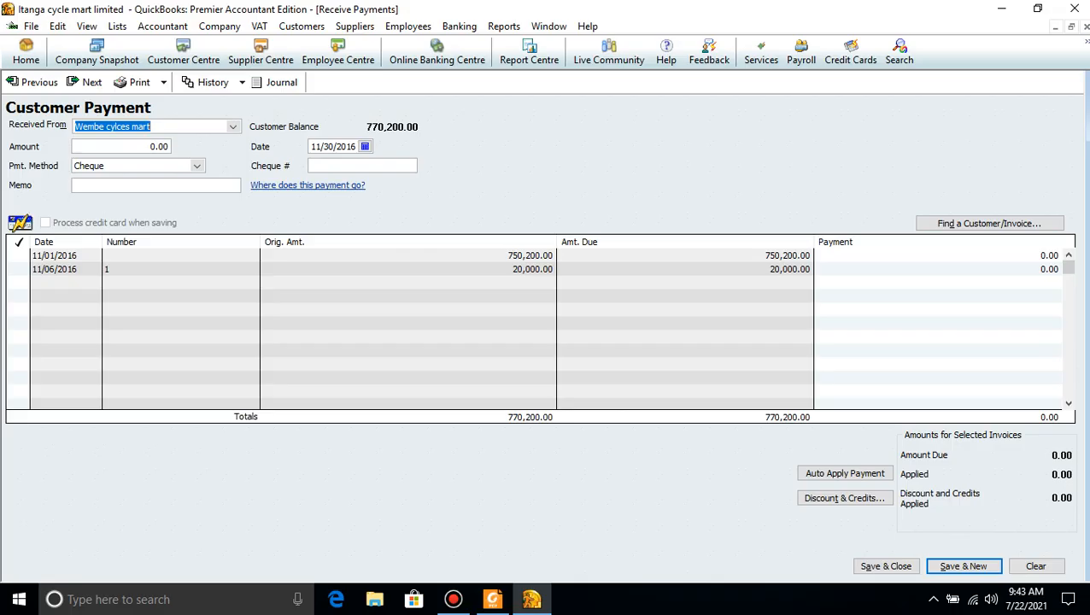
Set the Wembe cylces mart payment amount to 770,700, checking it against the PDF, and apply it to the open invoices
{"action": "key", "text": "Tab"}
{"action": "key", "text": "BackSpace"}
{"action": "type", "text": "7"}
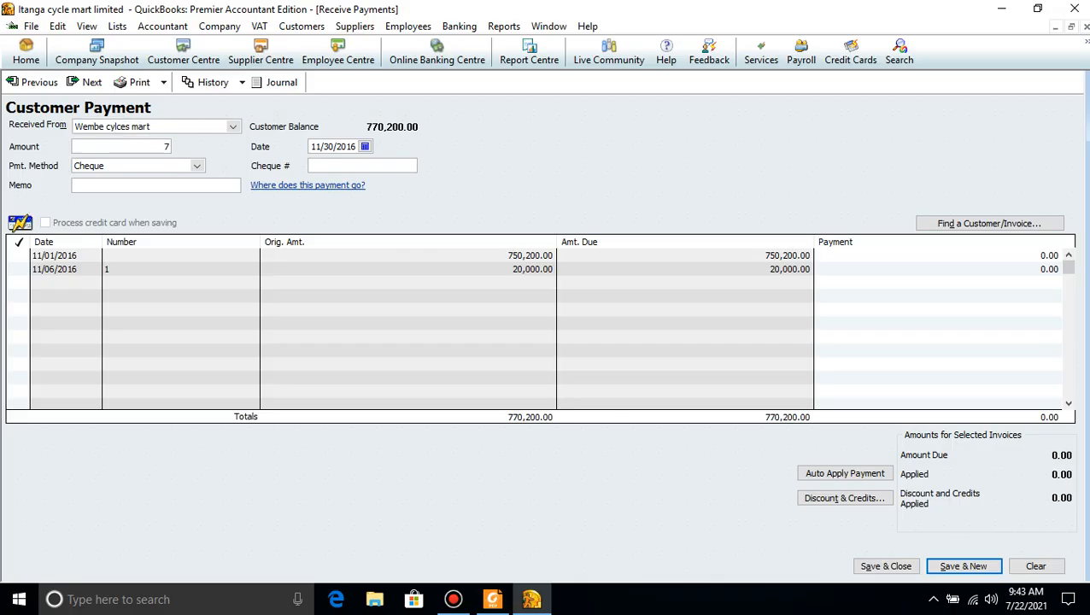
{"action": "type", "text": "70700"}
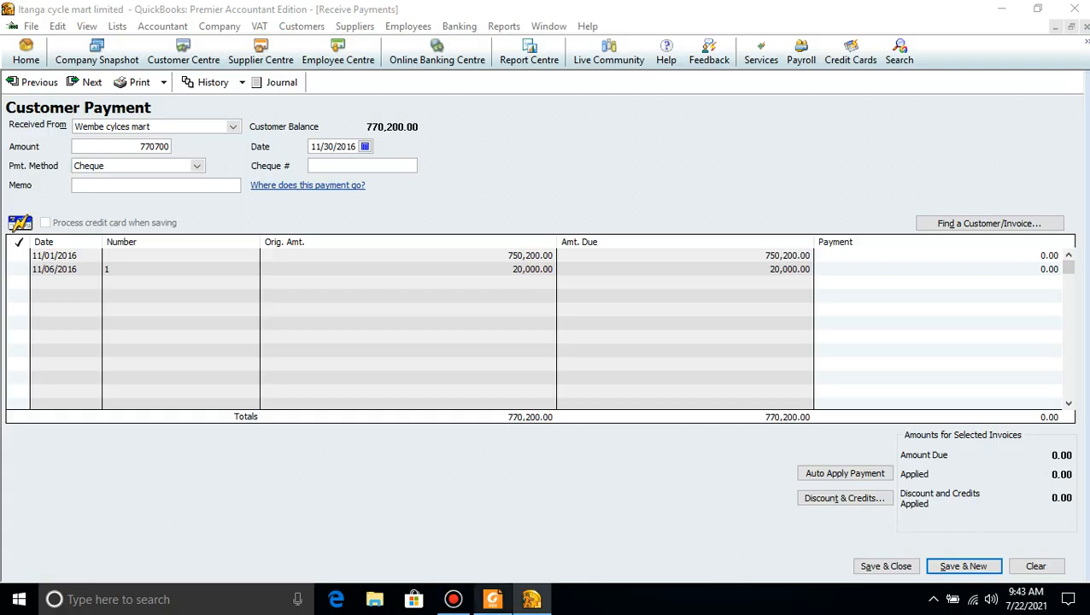
{"action": "left_click", "coordinate": [492, 599]}
{"action": "key", "text": "alt+Tab"}
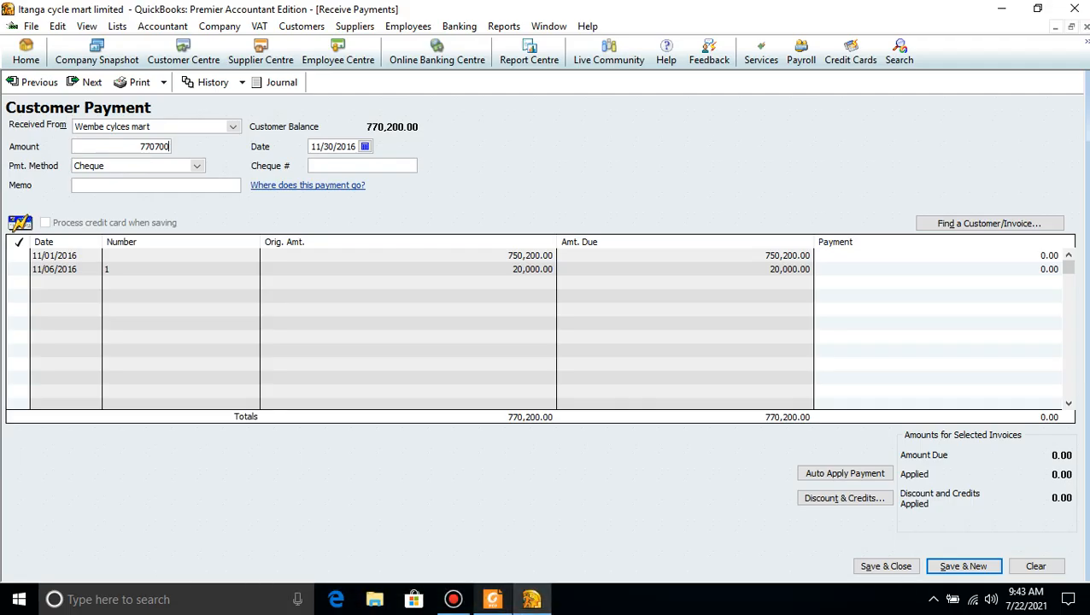
{"action": "key", "text": "Tab"}
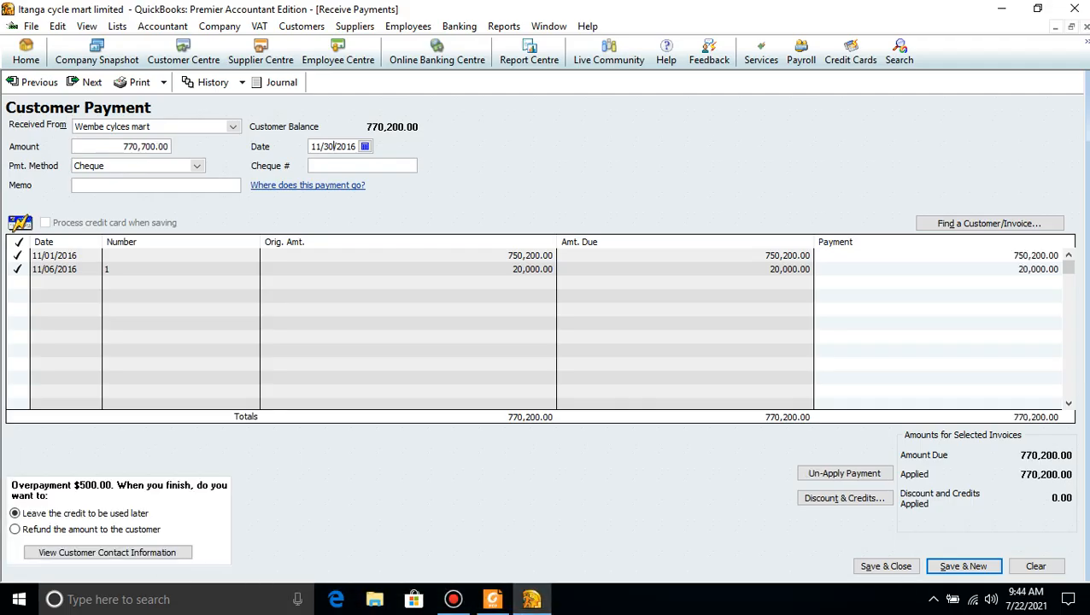
Re-enter the payment date as 11/30/2016 after checking the PDF, and save and close the payment, leaving the overpayment as customer credit
{"action": "key", "text": "BackSpace"}
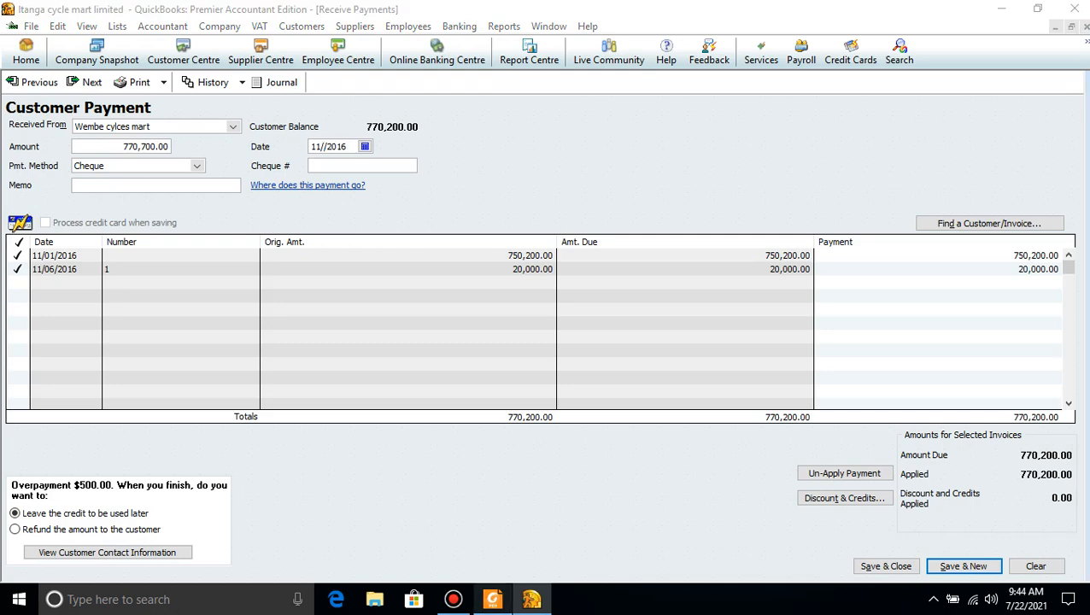
{"action": "key", "text": "alt+Tab"}
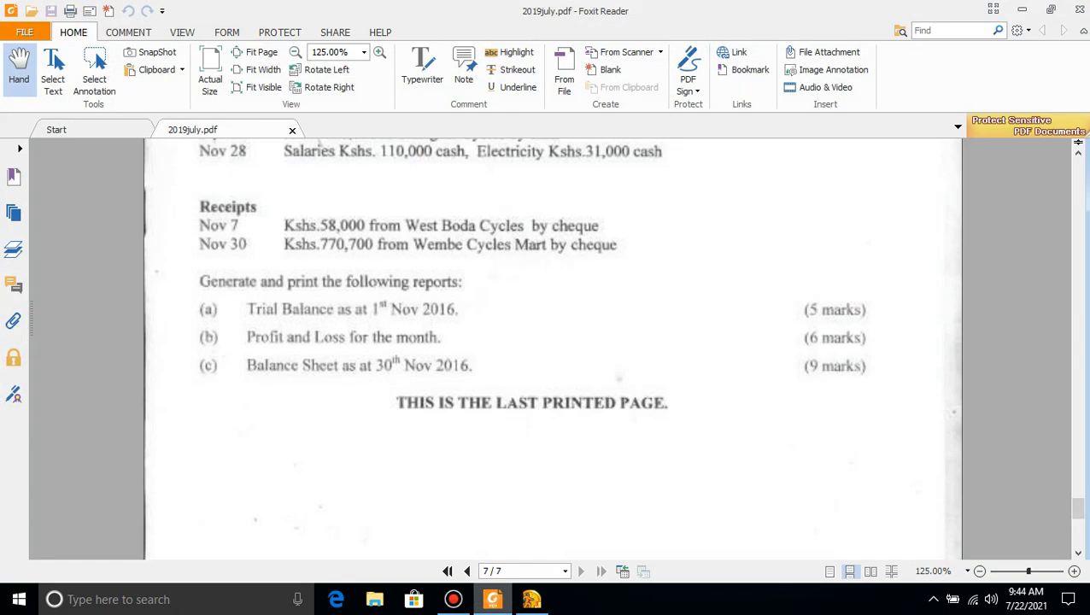
{"action": "key", "text": "alt+Tab"}
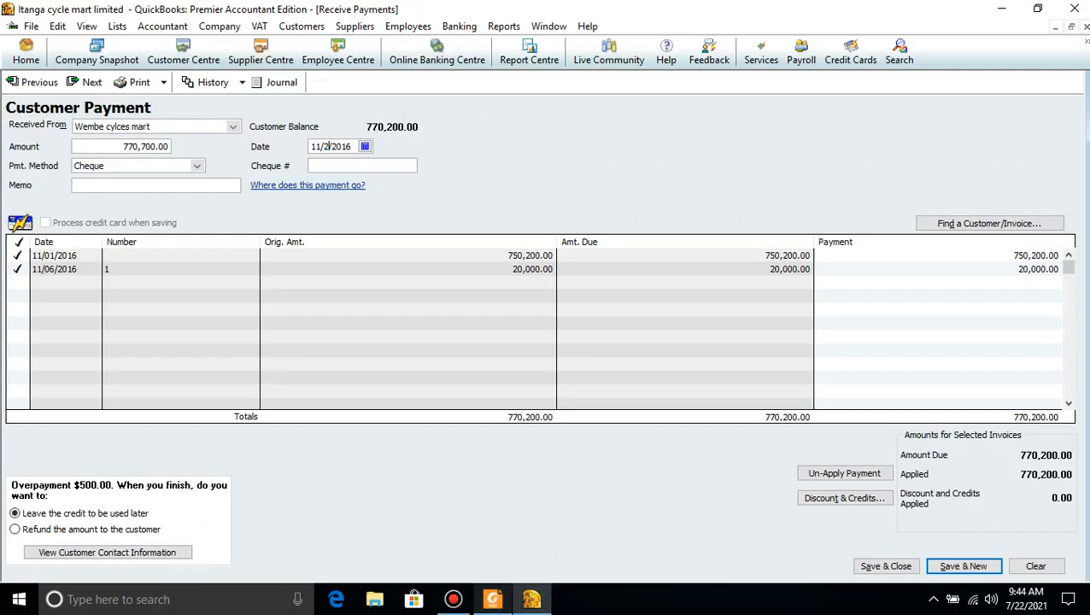
{"action": "type", "text": "30"}
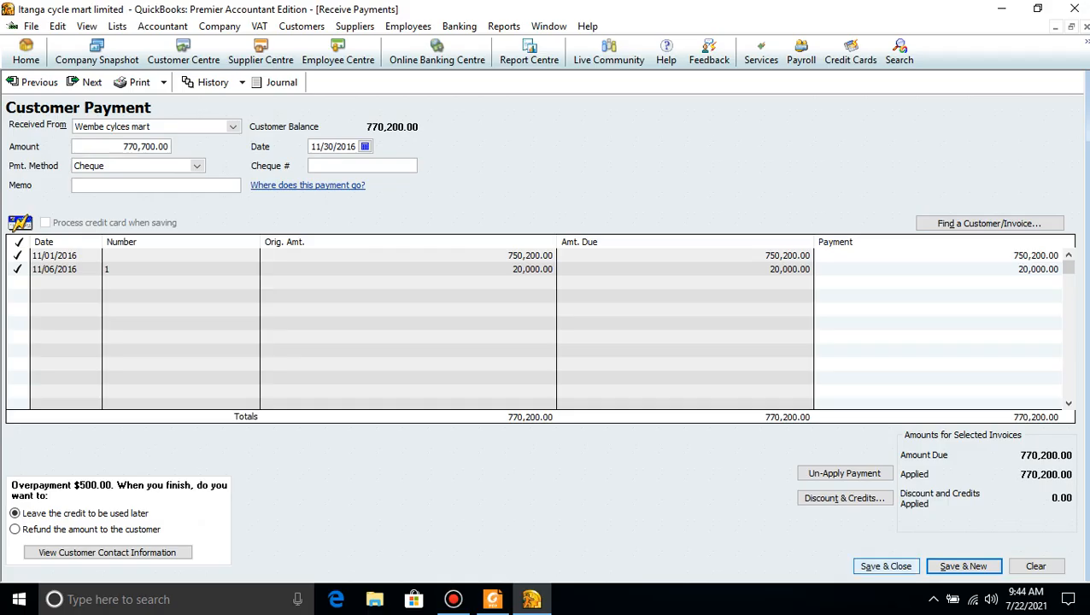
{"action": "left_click", "coordinate": [886, 565]}
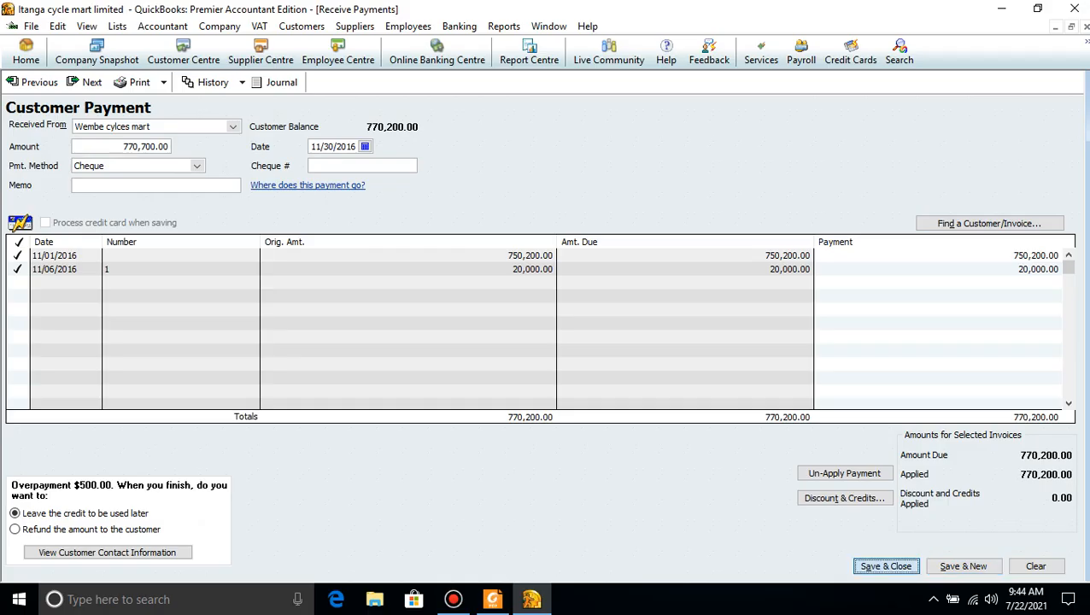
{"action": "key", "text": "Return"}
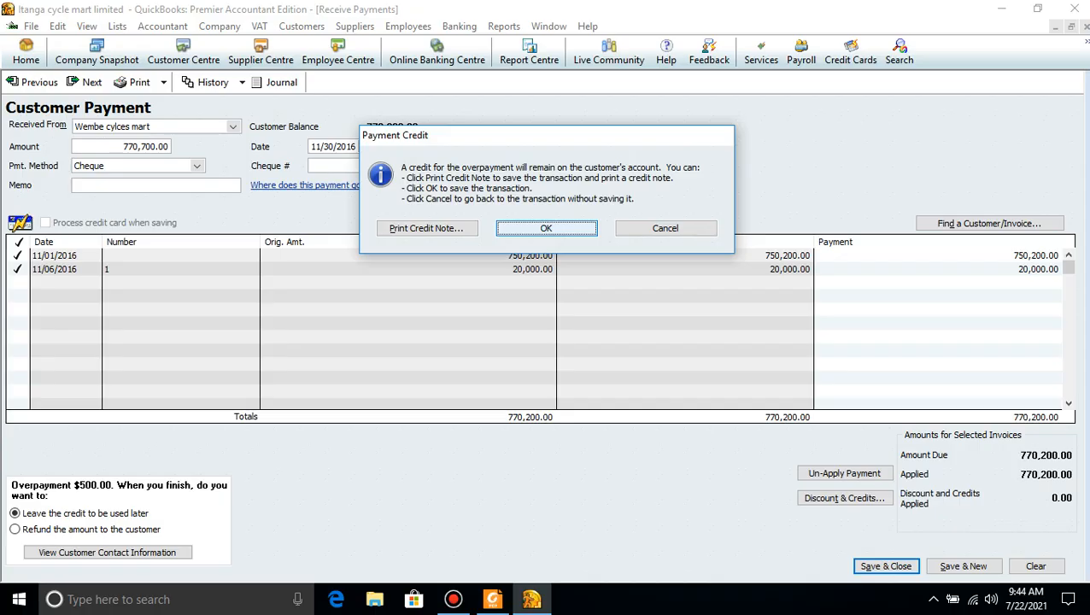
{"action": "key", "text": "Return"}
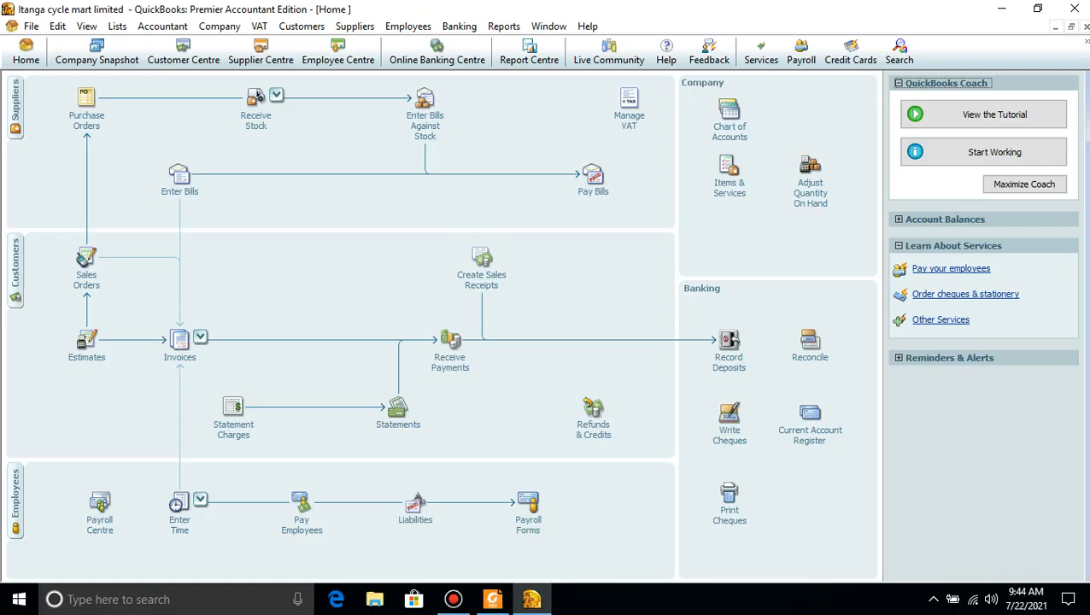
Reopen the saved West boda cylces customer payment and compare it with the Nov 7 receipt in the PDF
{"action": "left_click", "coordinate": [450, 342]}
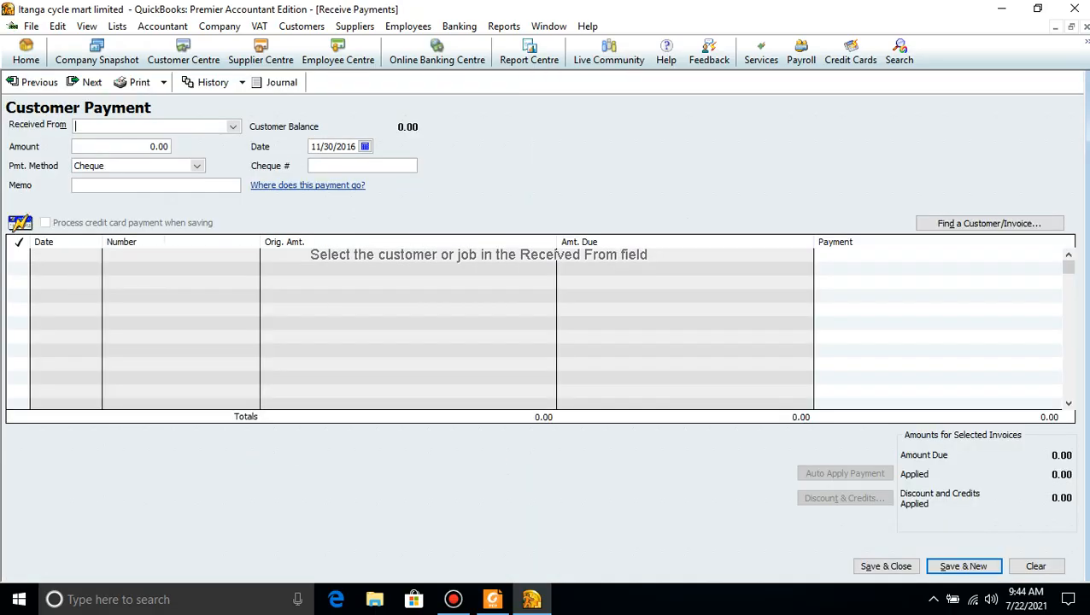
{"action": "left_click", "coordinate": [34, 82]}
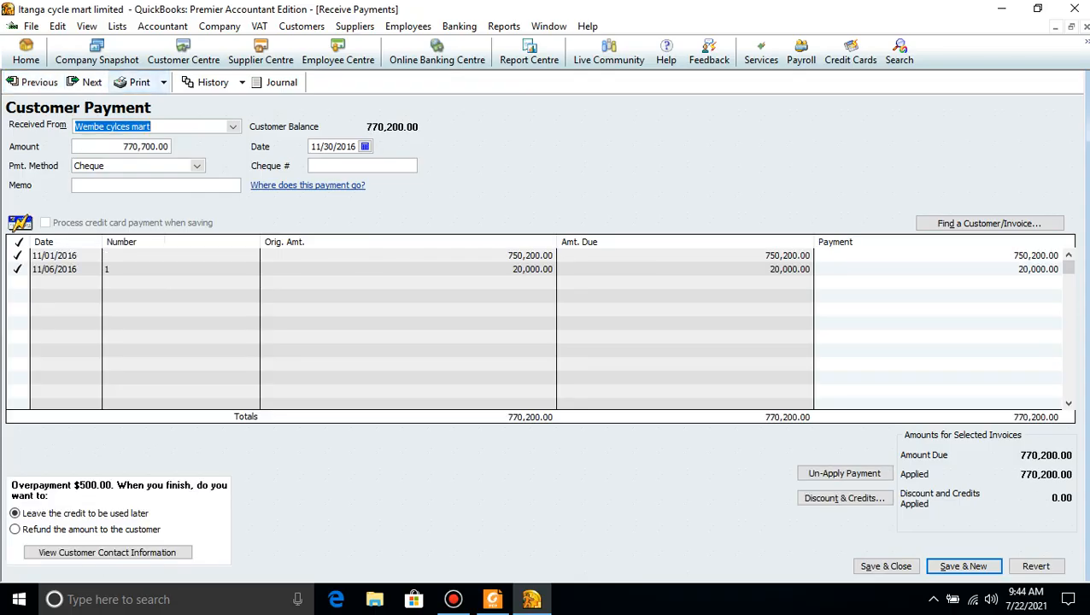
{"action": "left_click", "coordinate": [85, 82]}
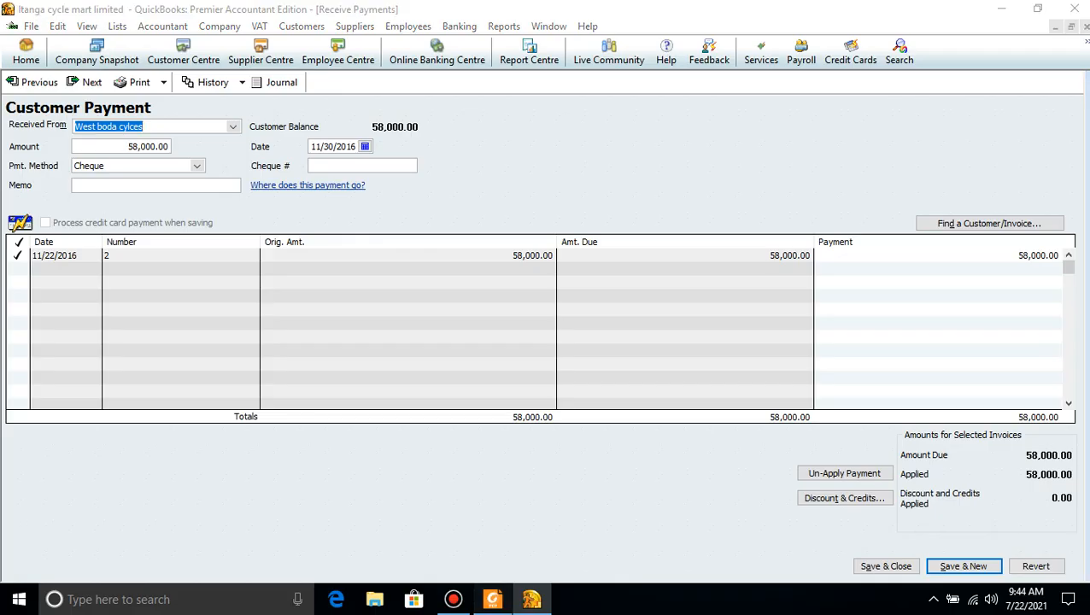
{"action": "left_click", "coordinate": [493, 599]}
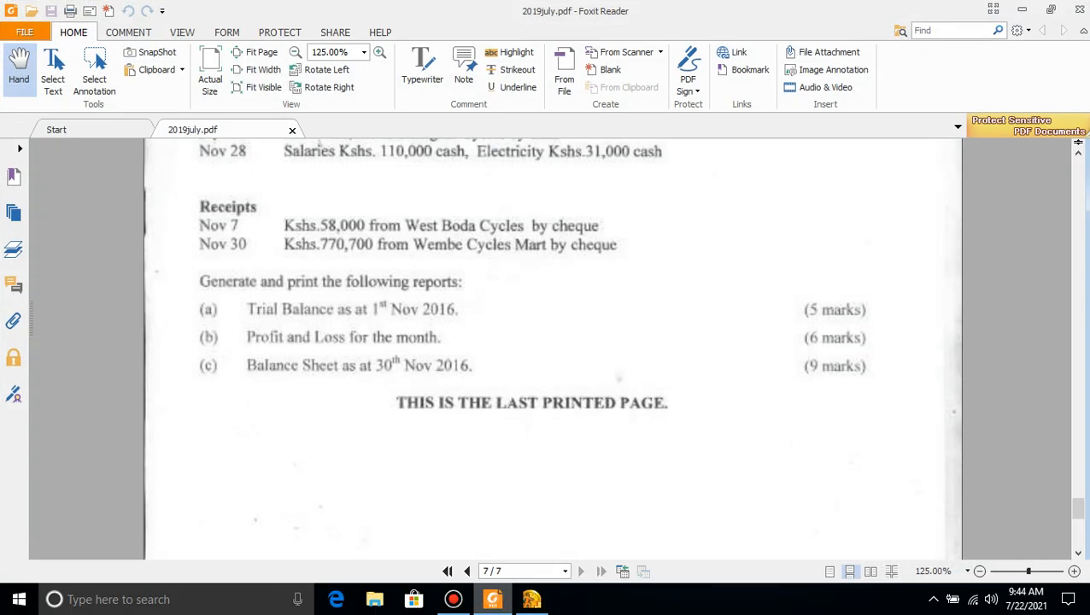
{"action": "left_click", "coordinate": [492, 598]}
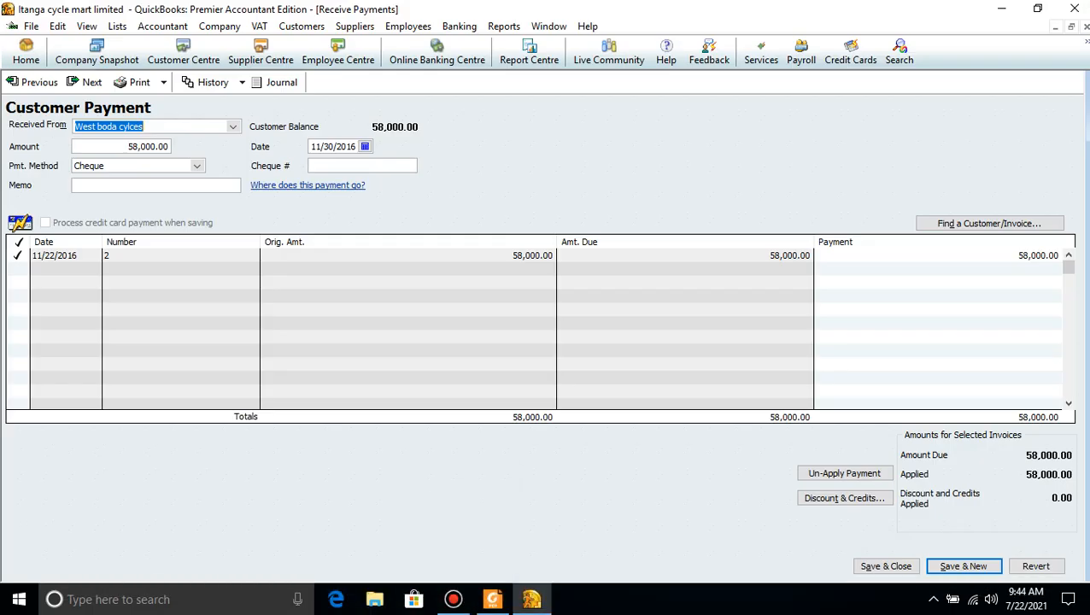
Set the West boda cylces payment date to 11/07/2016, then save and close it, accepting the change to the applied payment
{"action": "left_click", "coordinate": [333, 146]}
{"action": "key", "text": "BackSpace"}
{"action": "key", "text": "BackSpace"}
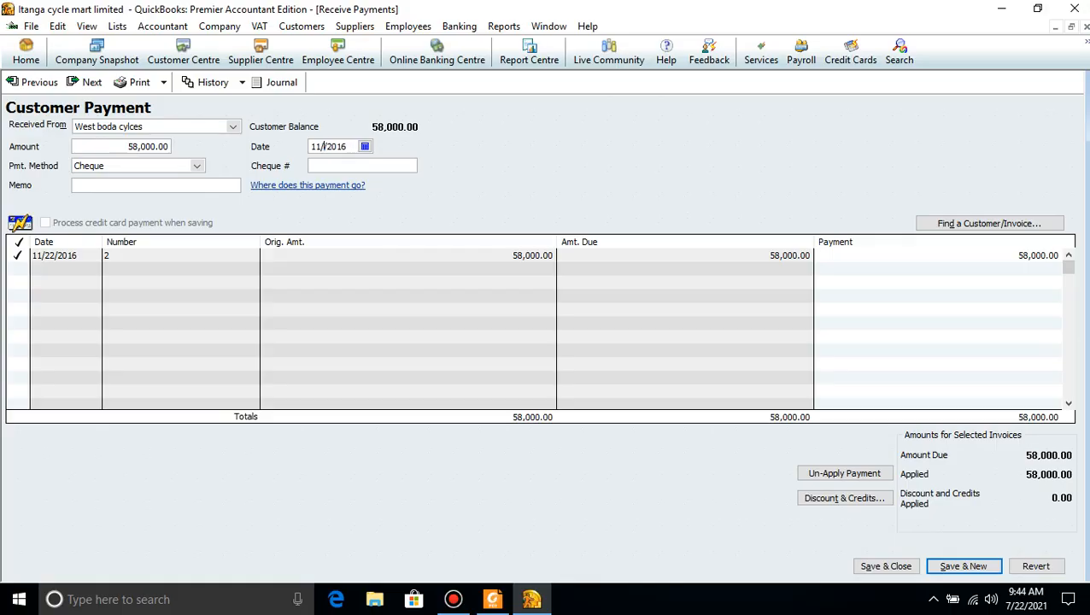
{"action": "type", "text": "7"}
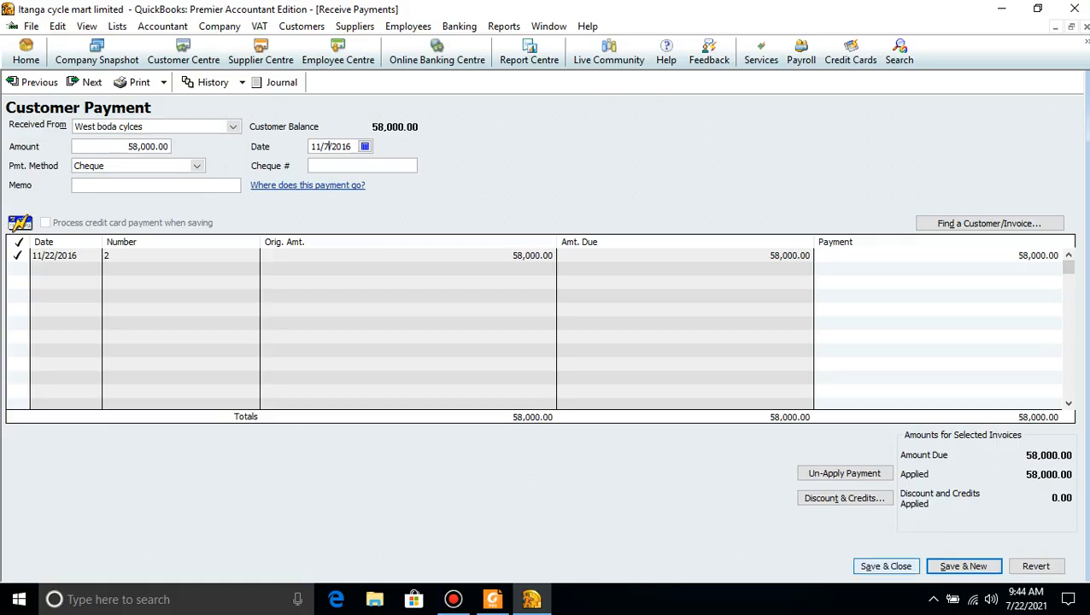
{"action": "key", "text": "Return"}
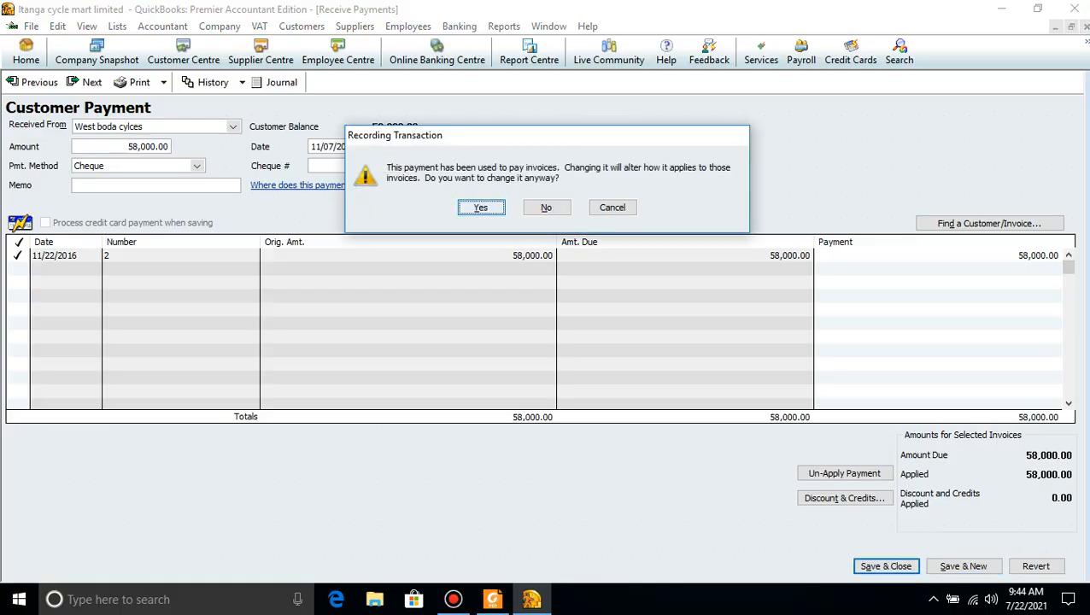
{"action": "key", "text": "Return"}
{"action": "key", "text": "Return"}
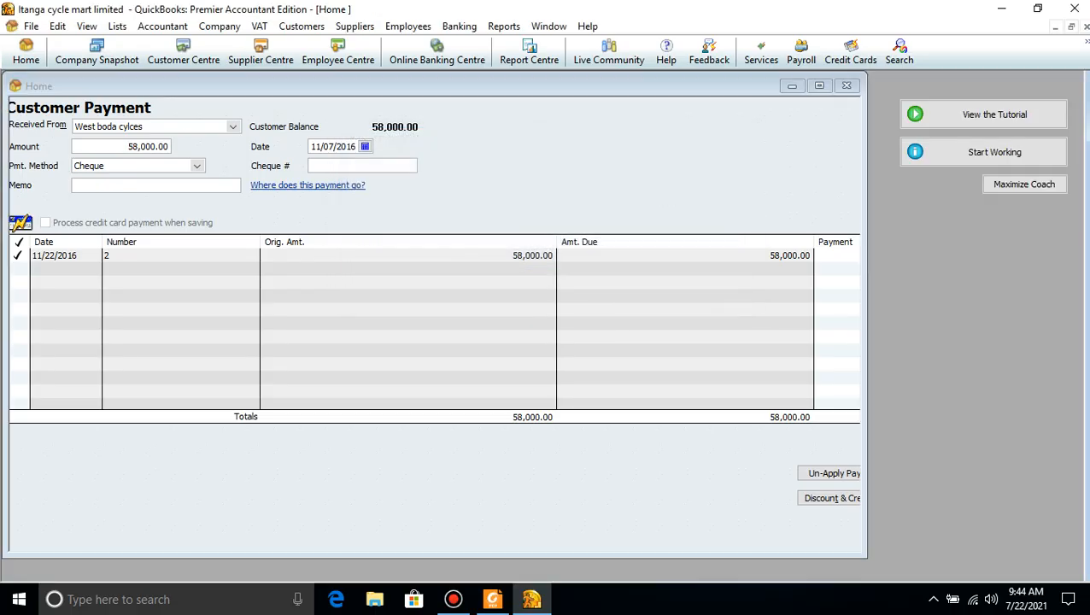
Review the list of required reports in the exam PDF and open the Trial Balance report in QuickBooks
{"action": "left_click", "coordinate": [493, 600]}
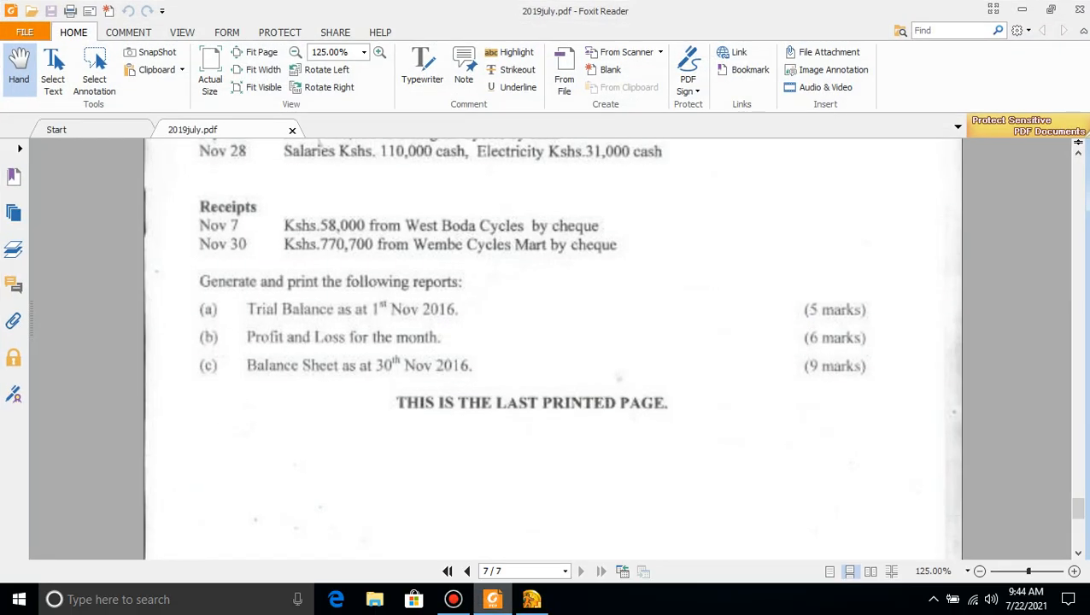
{"action": "scroll", "coordinate": [551, 346], "scroll_direction": "down", "scroll_amount": 1}
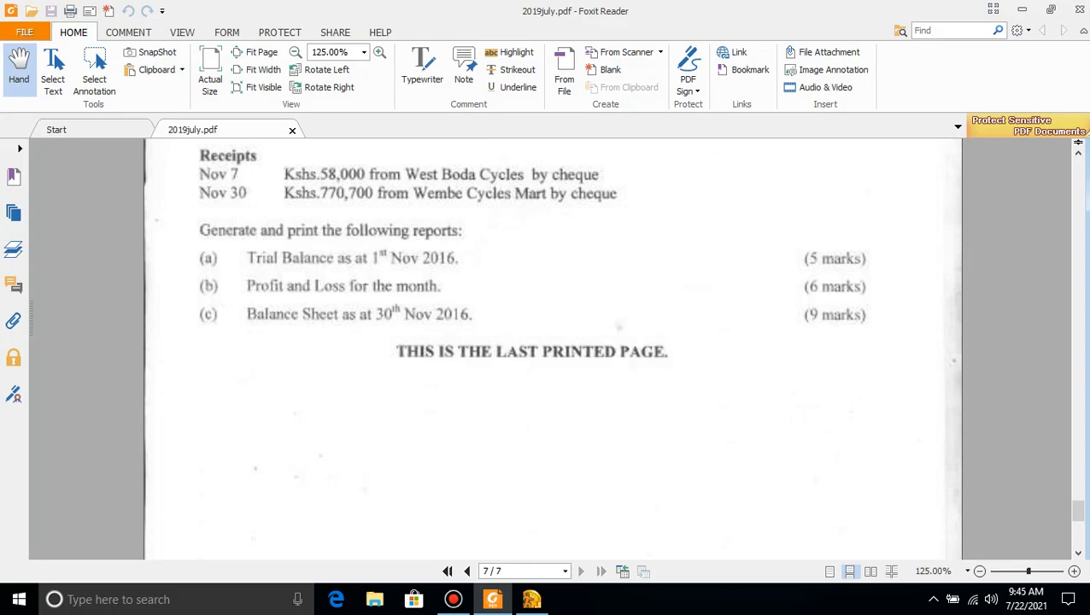
{"action": "left_click", "coordinate": [530, 599]}
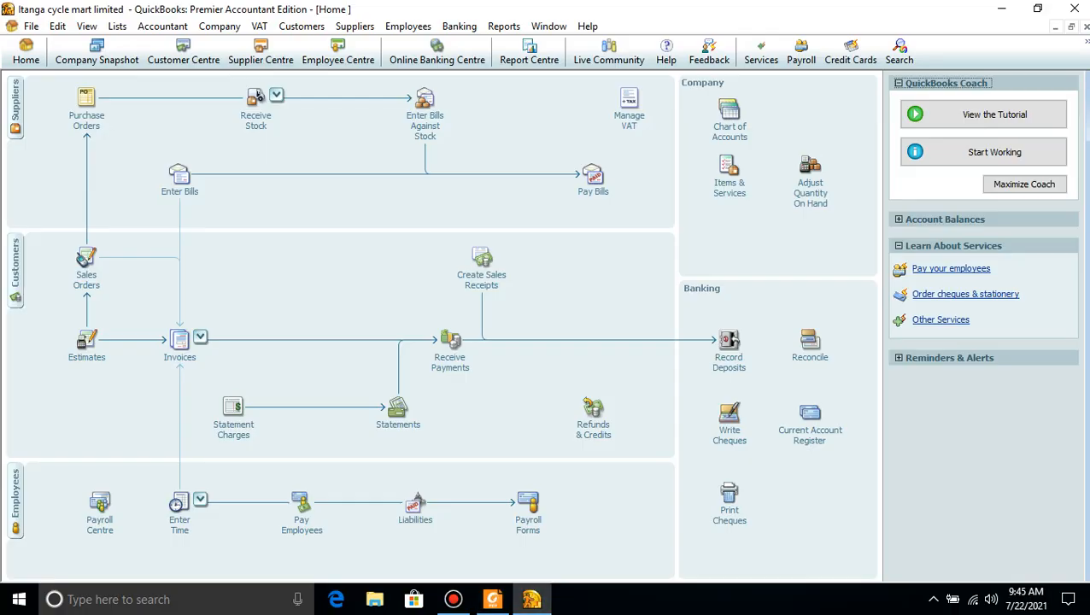
{"action": "left_click", "coordinate": [503, 26]}
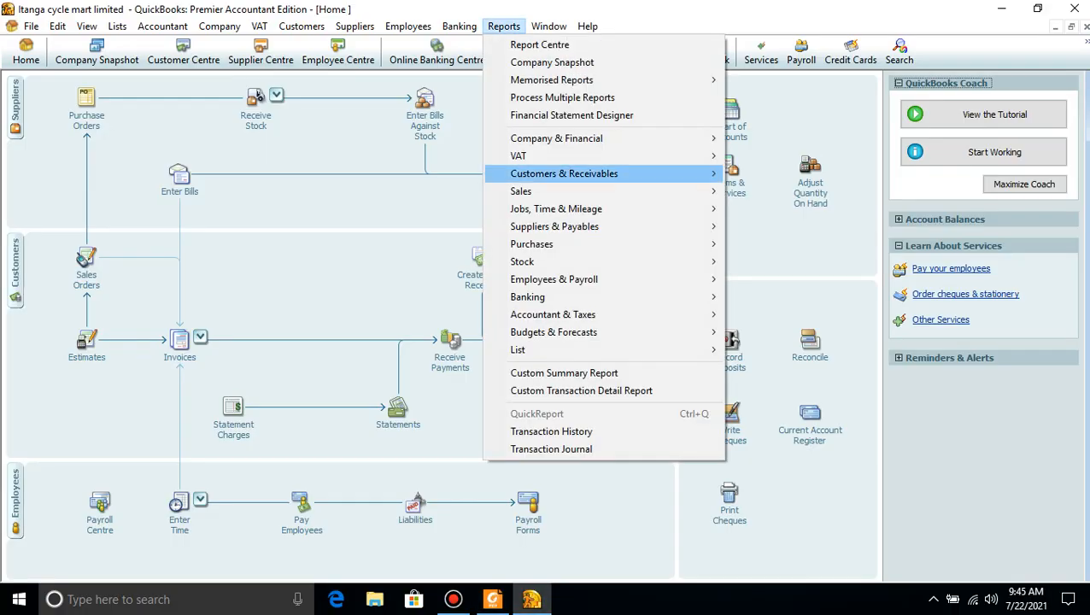
{"action": "mouse_move", "coordinate": [553, 314]}
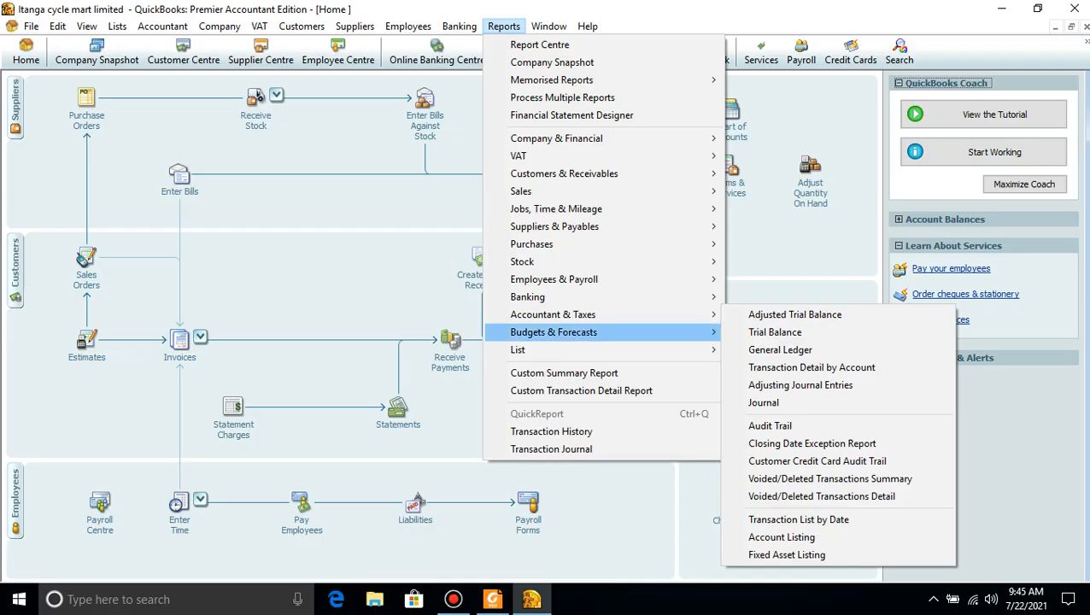
{"action": "left_click", "coordinate": [775, 331]}
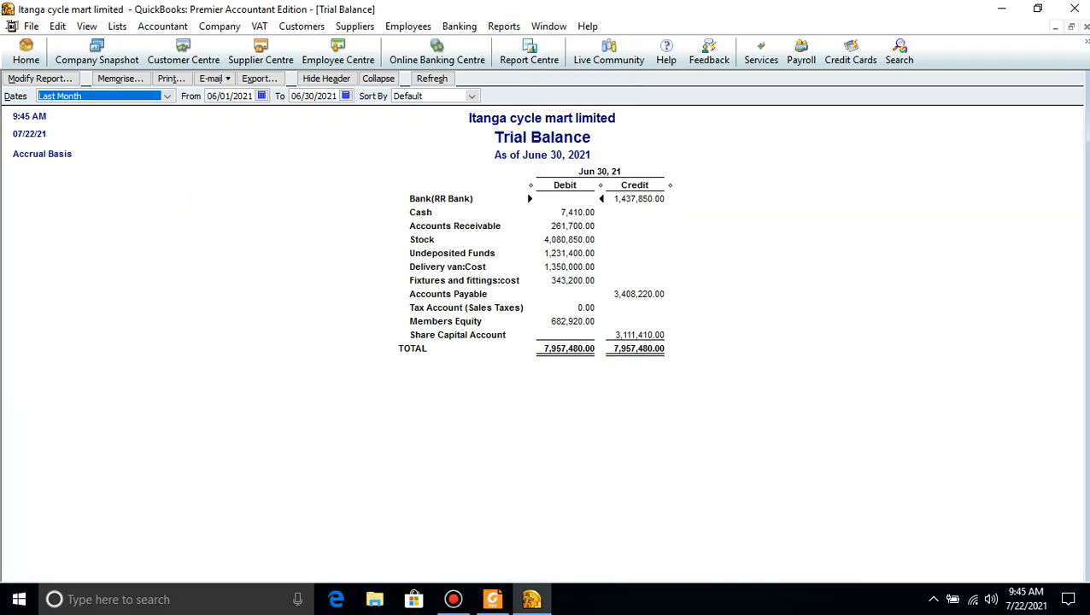
Check the required trial balance date in the PDF and set the report's start date to 11/01/2016
{"action": "left_click", "coordinate": [493, 599]}
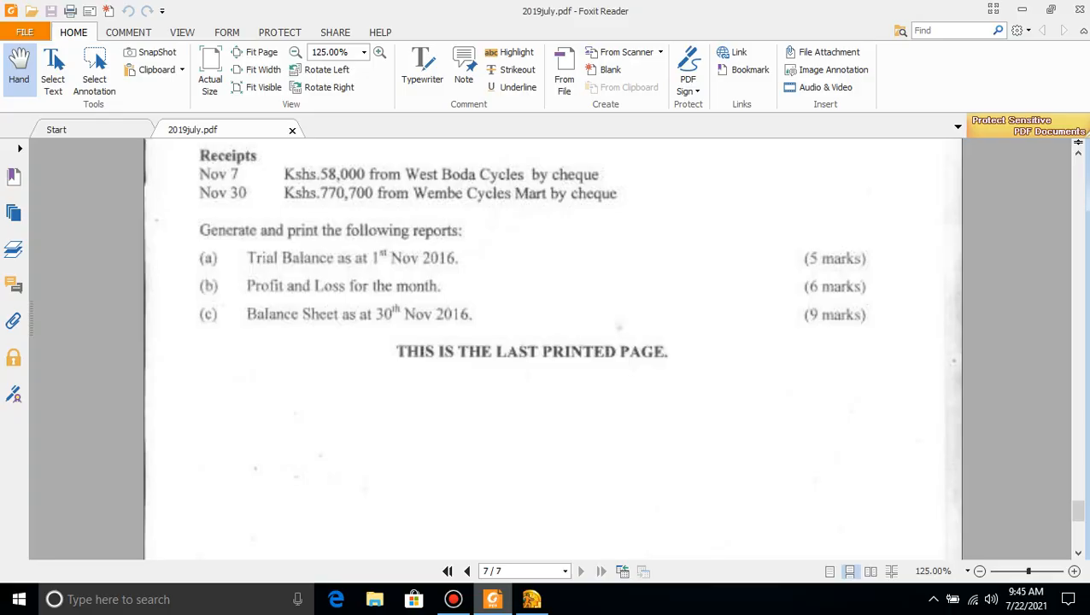
{"action": "left_click", "coordinate": [492, 600]}
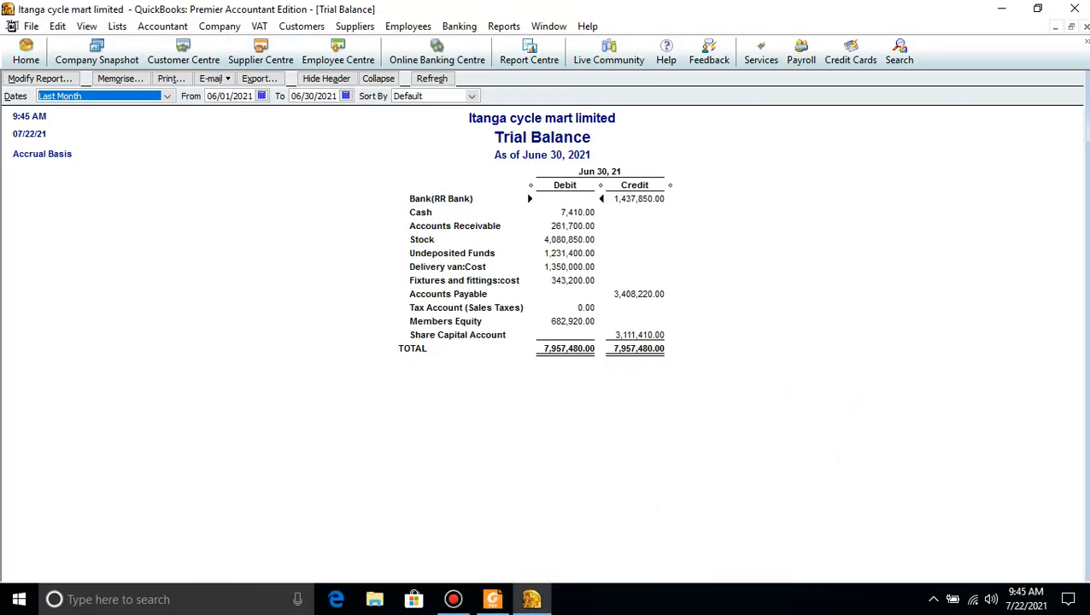
{"action": "left_click", "coordinate": [253, 96]}
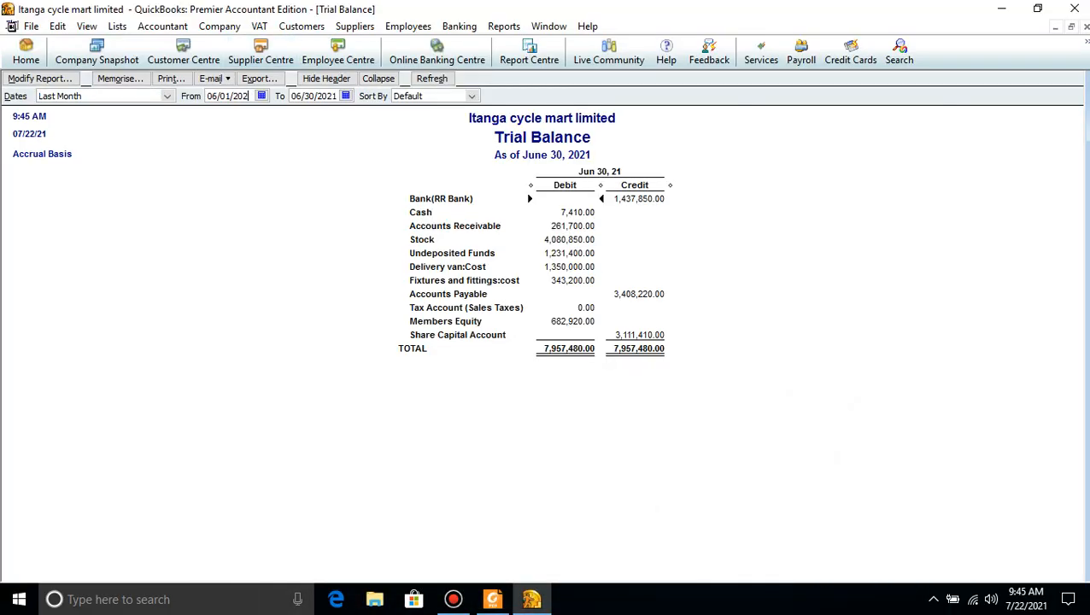
{"action": "key", "text": "BackSpace"}
{"action": "key", "text": "BackSpace"}
{"action": "key", "text": "BackSpace"}
{"action": "key", "text": "BackSpace"}
{"action": "key", "text": "BackSpace"}
{"action": "key", "text": "BackSpace"}
{"action": "key", "text": "BackSpace"}
{"action": "key", "text": "BackSpace"}
{"action": "key", "text": "BackSpace"}
{"action": "key", "text": "BackSpace"}
{"action": "type", "text": "11/01/2016"}
Set the trial balance's end date to 11/01/2016 and refresh the report
{"action": "left_click", "coordinate": [335, 96]}
{"action": "key", "text": "BackSpace"}
{"action": "key", "text": "BackSpace"}
{"action": "key", "text": "BackSpace"}
{"action": "key", "text": "BackSpace"}
{"action": "key", "text": "BackSpace"}
{"action": "key", "text": "BackSpace"}
{"action": "key", "text": "BackSpace"}
{"action": "key", "text": "BackSpace"}
{"action": "key", "text": "BackSpace"}
{"action": "key", "text": "BackSpace"}
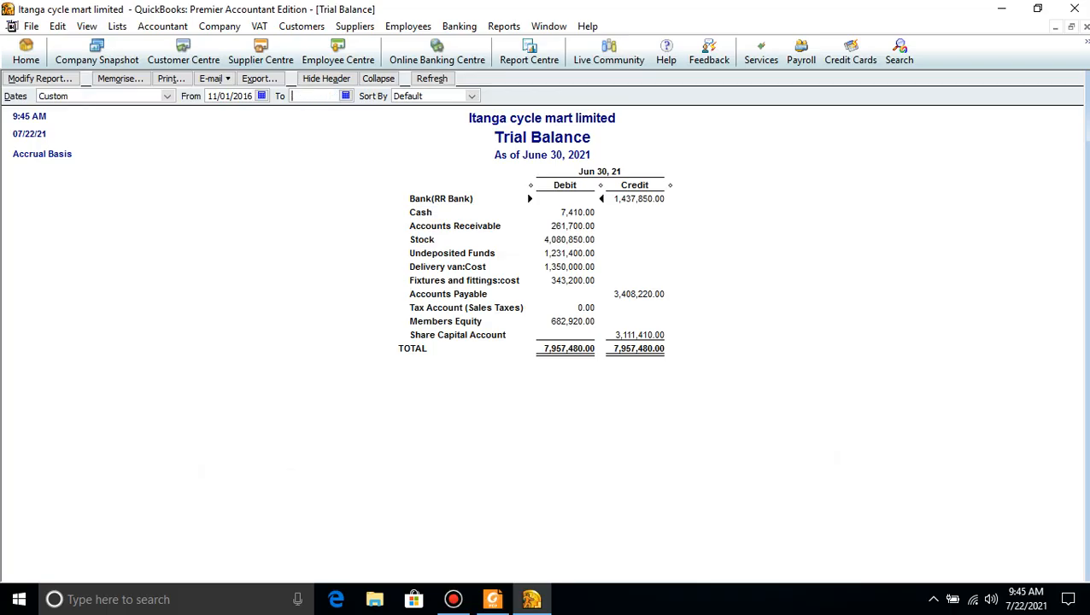
{"action": "type", "text": "11/01/206"}
{"action": "left_click", "coordinate": [432, 78]}
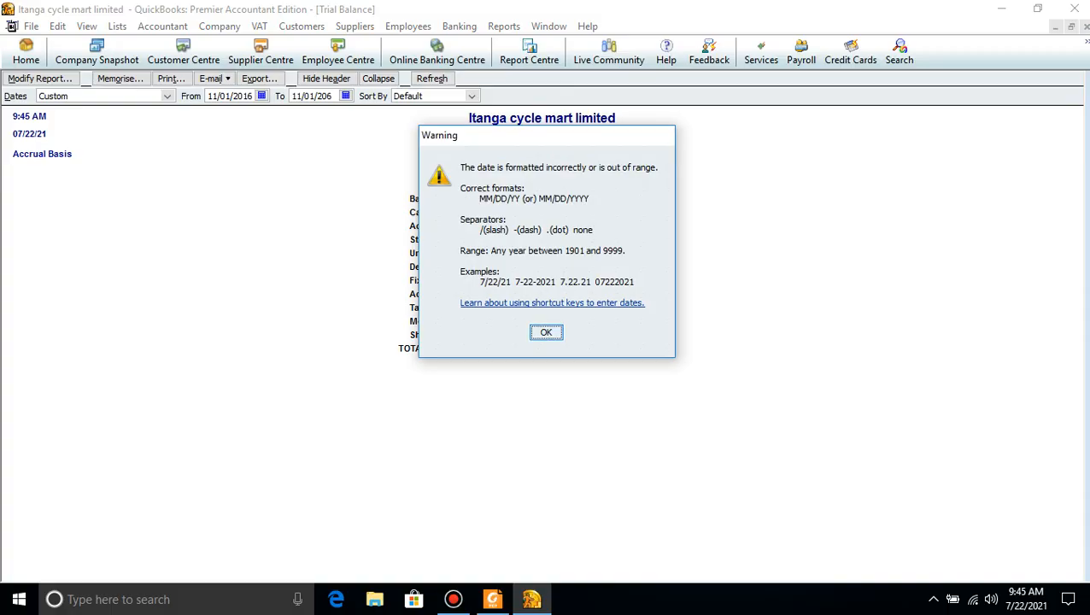
{"action": "key", "text": "Return"}
{"action": "left_click", "coordinate": [328, 96]}
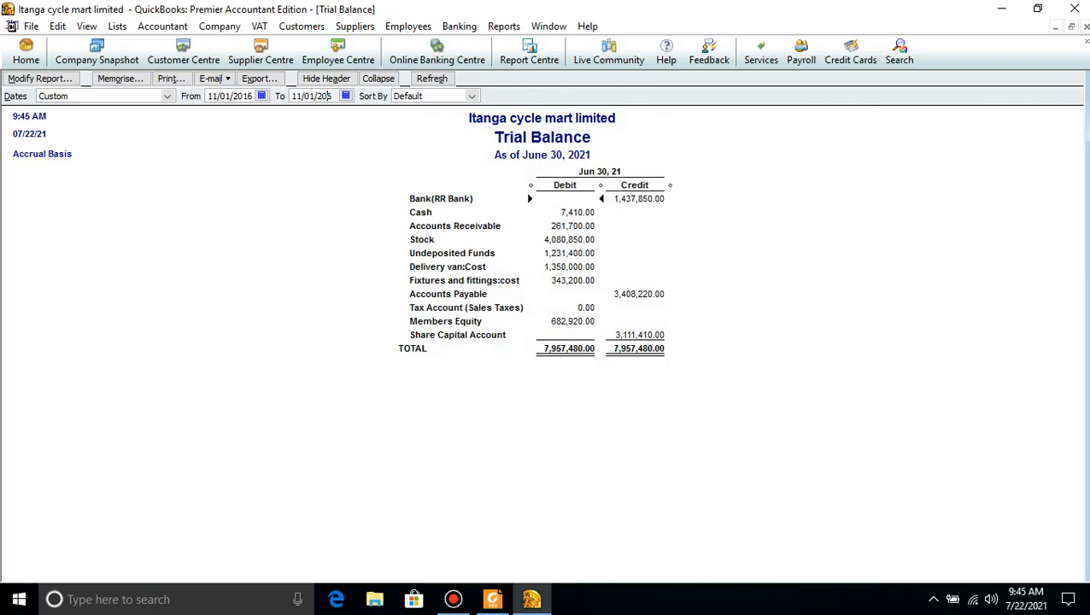
{"action": "type", "text": "16"}
{"action": "left_click", "coordinate": [432, 78]}
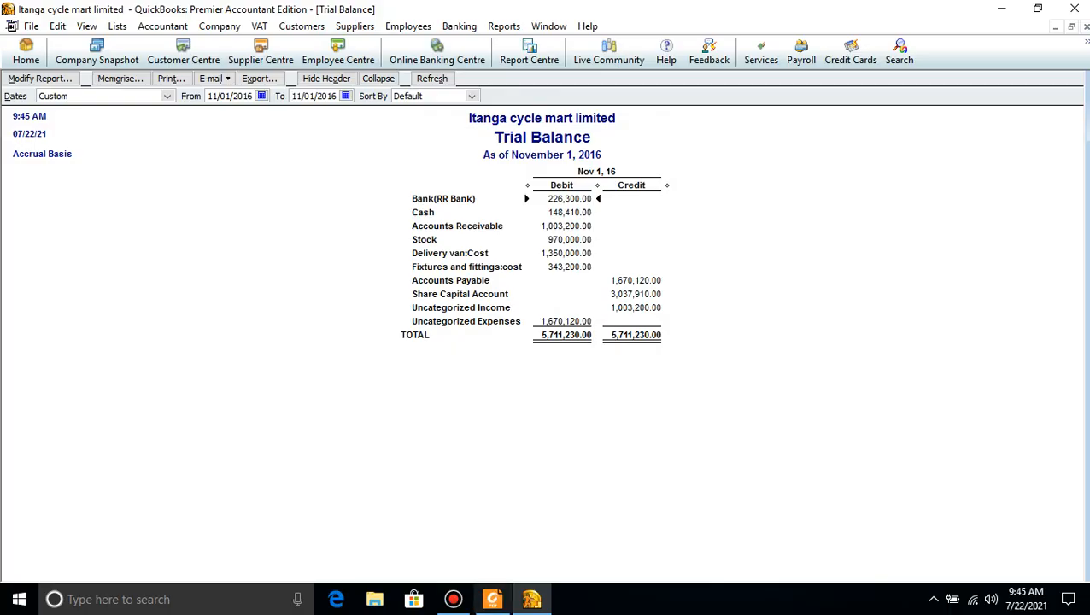
Open the Profit & Loss Standard report, checking its required period in the PDF
{"action": "left_click", "coordinate": [492, 599]}
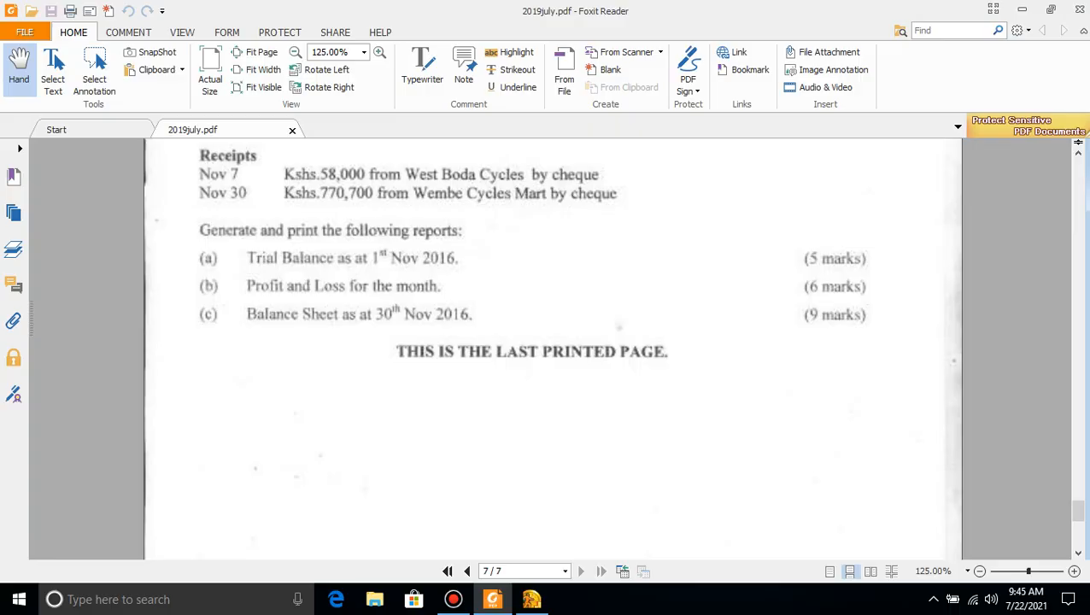
{"action": "left_click", "coordinate": [492, 599]}
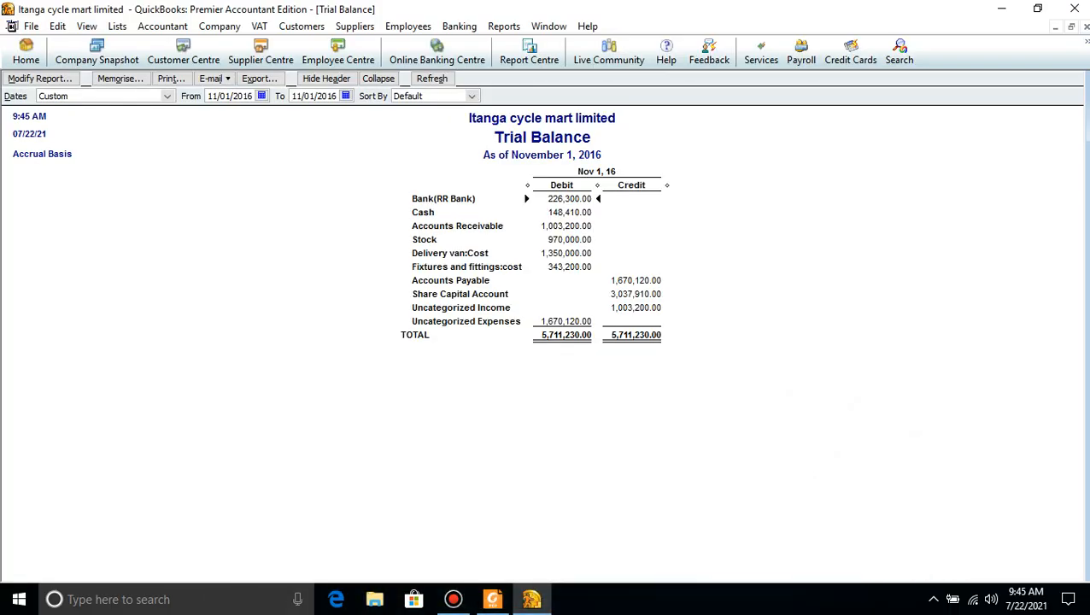
{"action": "left_click", "coordinate": [503, 25]}
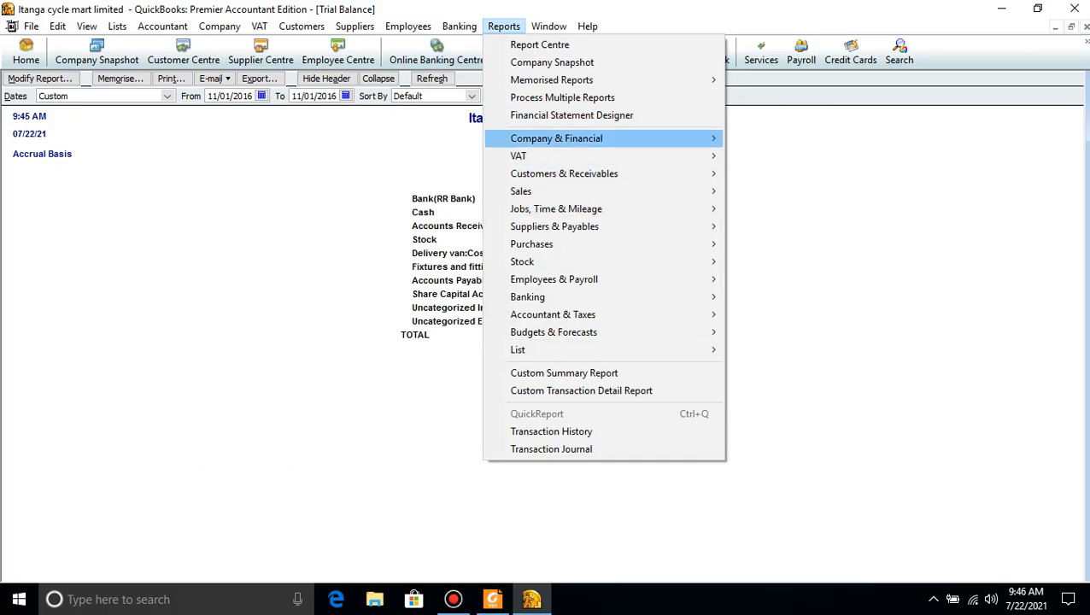
{"action": "mouse_move", "coordinate": [556, 138]}
{"action": "left_click", "coordinate": [796, 137]}
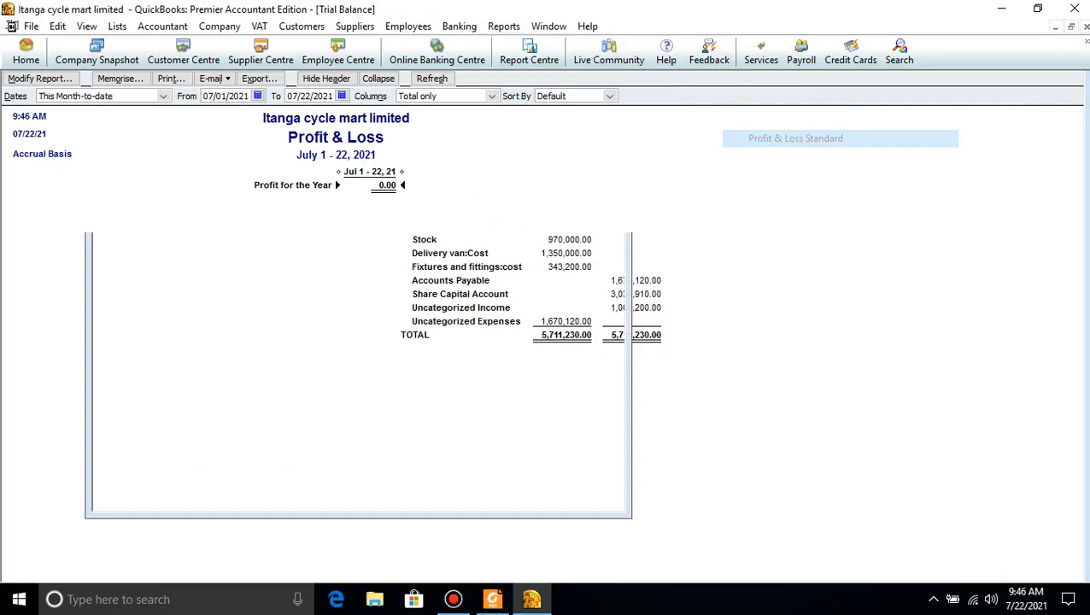
{"action": "left_click", "coordinate": [493, 599]}
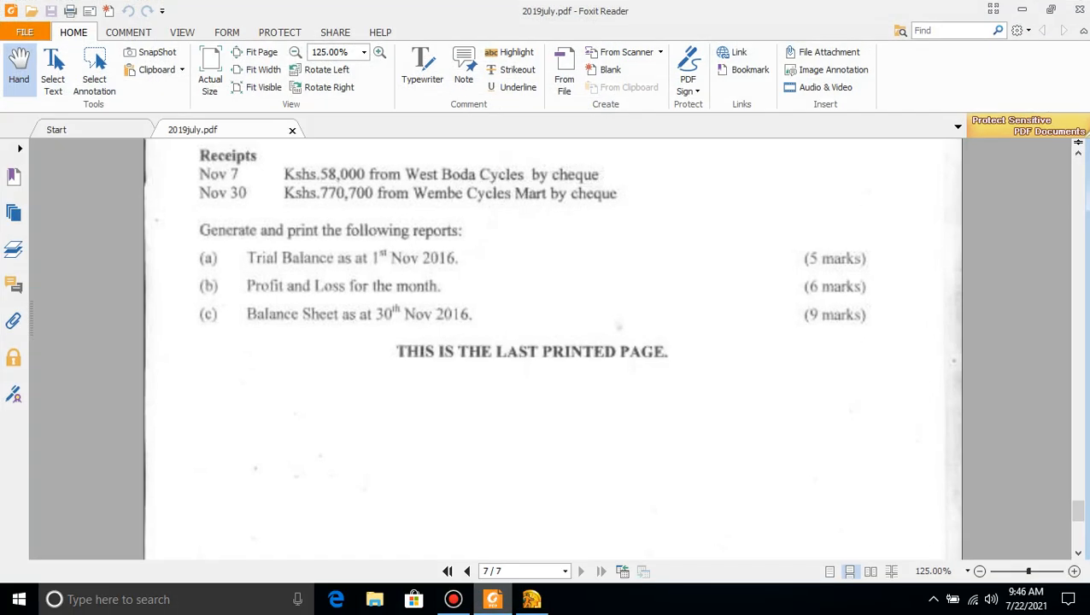
{"action": "left_click", "coordinate": [492, 599]}
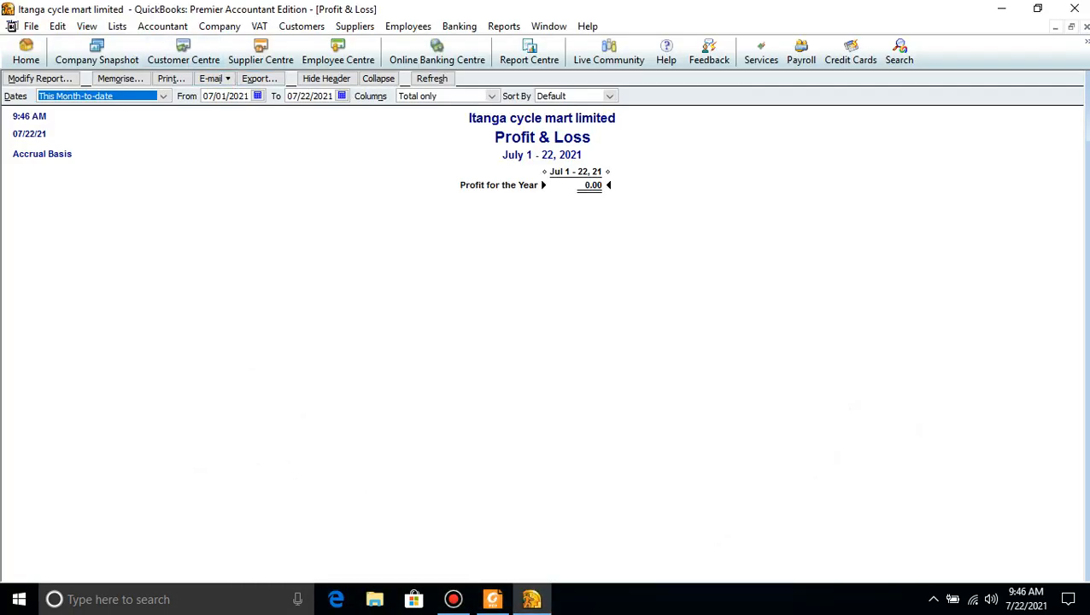
Set the Profit & Loss report's start date to 11/01/2016
{"action": "left_click", "coordinate": [247, 95]}
{"action": "key", "text": "BackSpace"}
{"action": "key", "text": "BackSpace"}
{"action": "key", "text": "BackSpace"}
{"action": "key", "text": "BackSpace"}
{"action": "key", "text": "BackSpace"}
{"action": "key", "text": "BackSpace"}
{"action": "key", "text": "BackSpace"}
{"action": "key", "text": "BackSpace"}
{"action": "key", "text": "BackSpace"}
{"action": "key", "text": "BackSpace"}
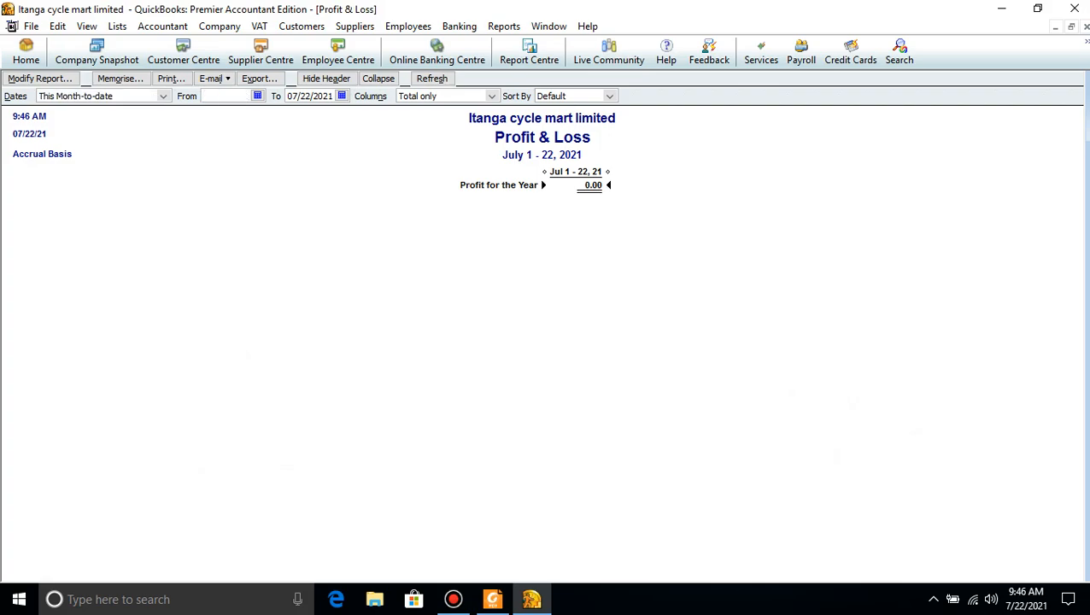
{"action": "type", "text": "11/01/2016"}
{"action": "key", "text": "Tab"}
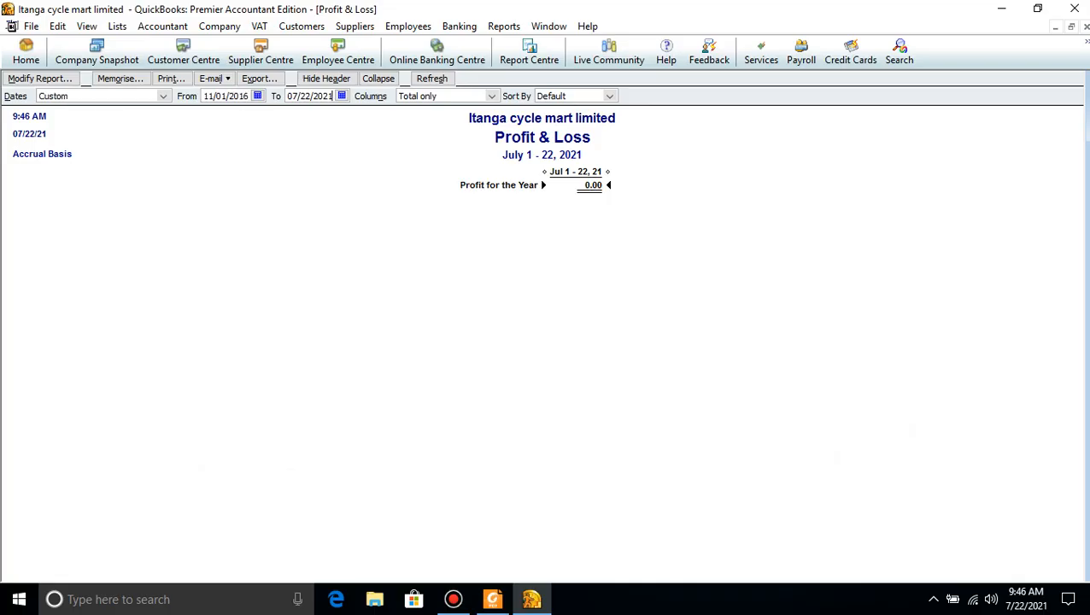
Set the Profit & Loss report's end date to 11/30/2016 and update the report
{"action": "key", "text": "BackSpace"}
{"action": "key", "text": "BackSpace"}
{"action": "key", "text": "BackSpace"}
{"action": "key", "text": "BackSpace"}
{"action": "key", "text": "BackSpace"}
{"action": "key", "text": "BackSpace"}
{"action": "key", "text": "BackSpace"}
{"action": "key", "text": "BackSpace"}
{"action": "key", "text": "BackSpace"}
{"action": "key", "text": "BackSpace"}
{"action": "type", "text": "11/30/2016"}
{"action": "key", "text": "Return"}
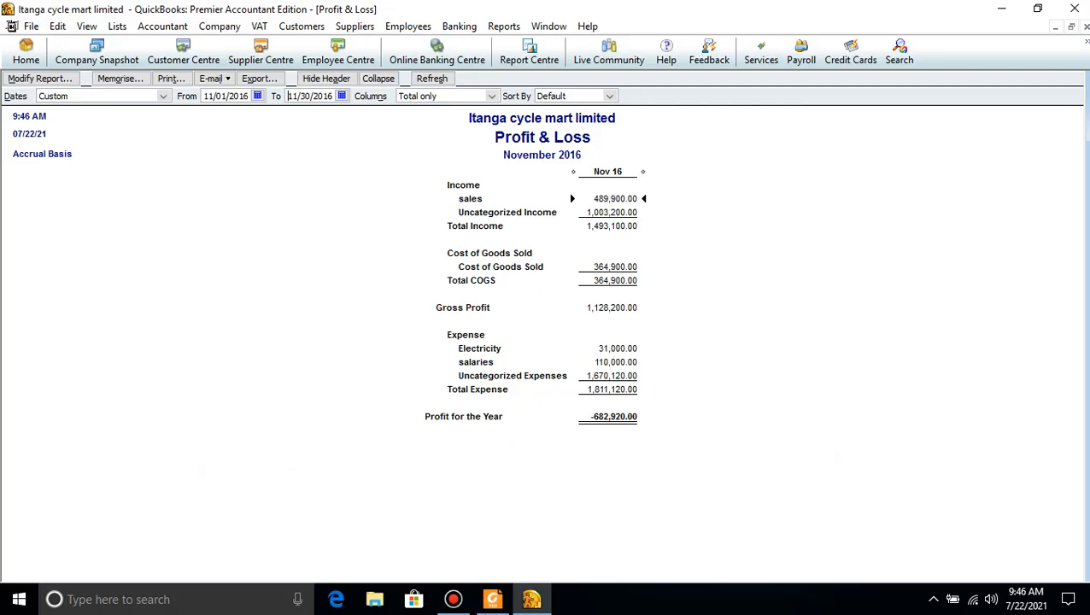
Check the next required report in the exam PDF, and open the UK Standard Balance Sheet report
{"action": "left_click", "coordinate": [493, 599]}
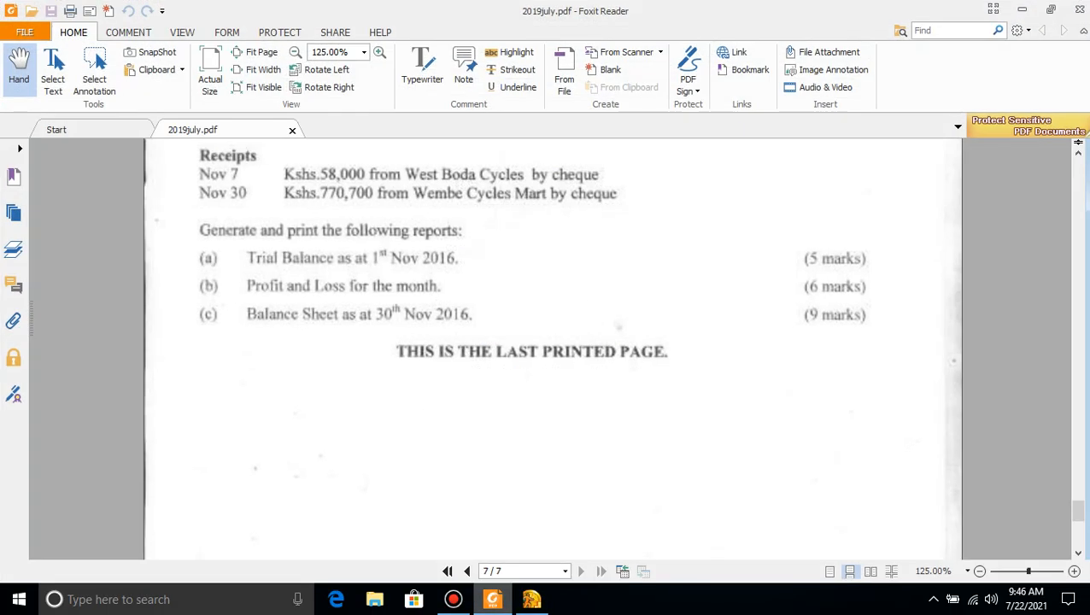
{"action": "left_click", "coordinate": [493, 599]}
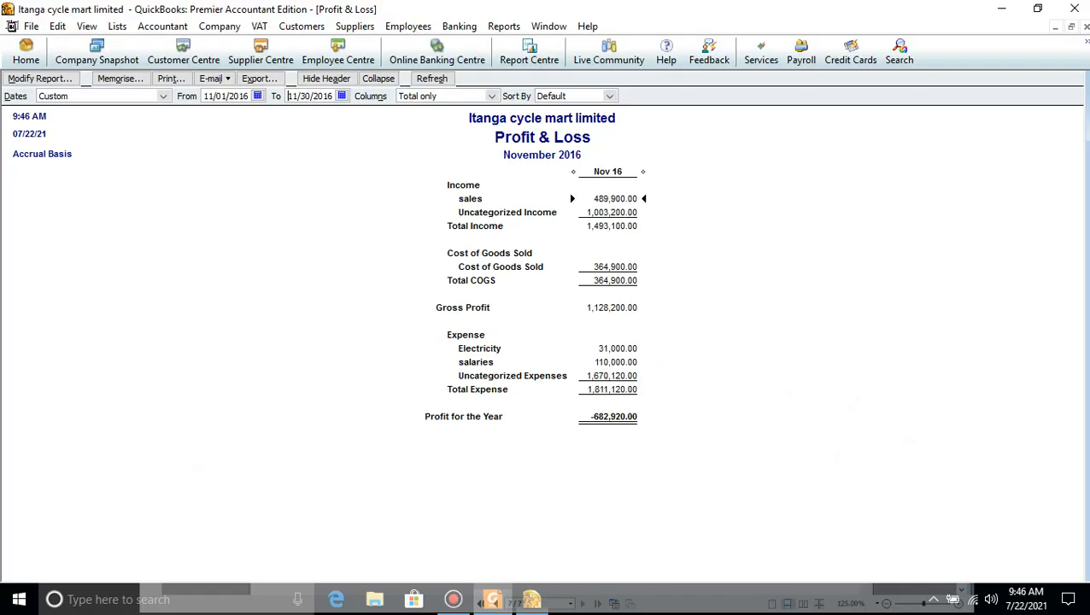
{"action": "left_click", "coordinate": [503, 26]}
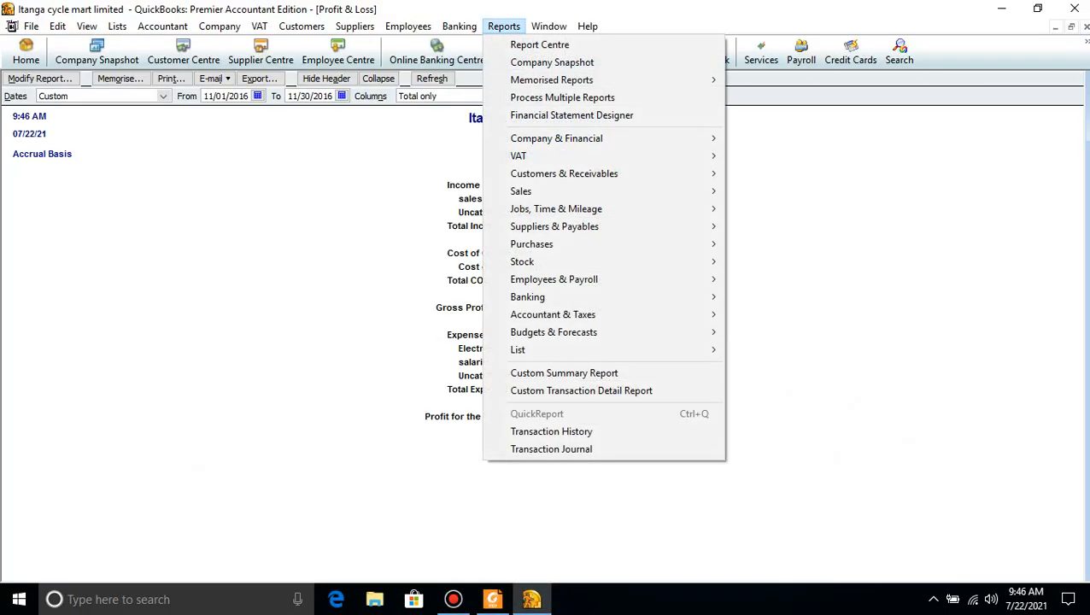
{"action": "mouse_move", "coordinate": [598, 314]}
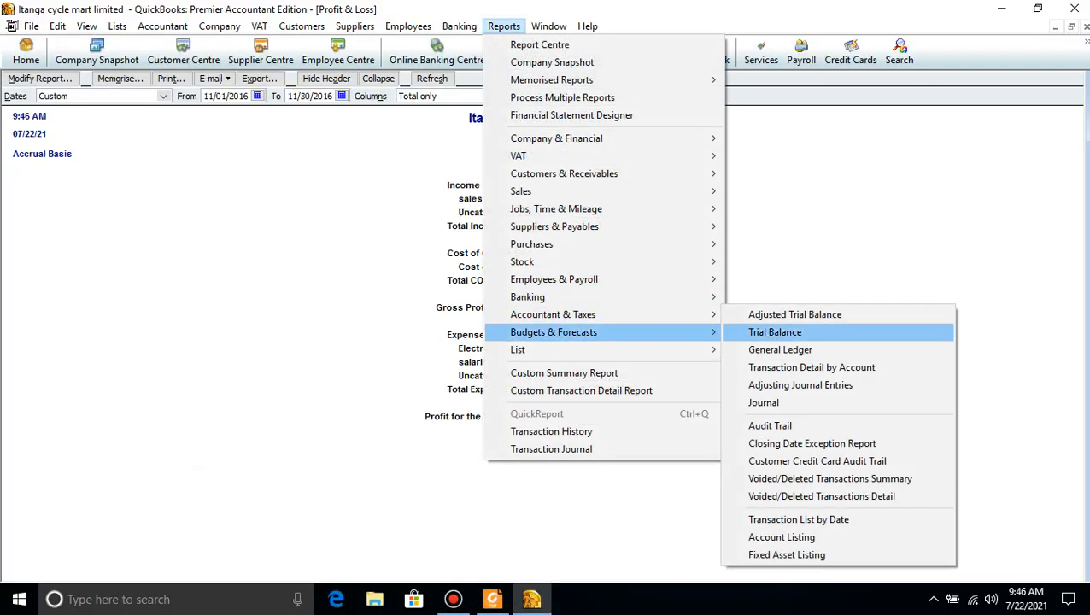
{"action": "mouse_move", "coordinate": [598, 138]}
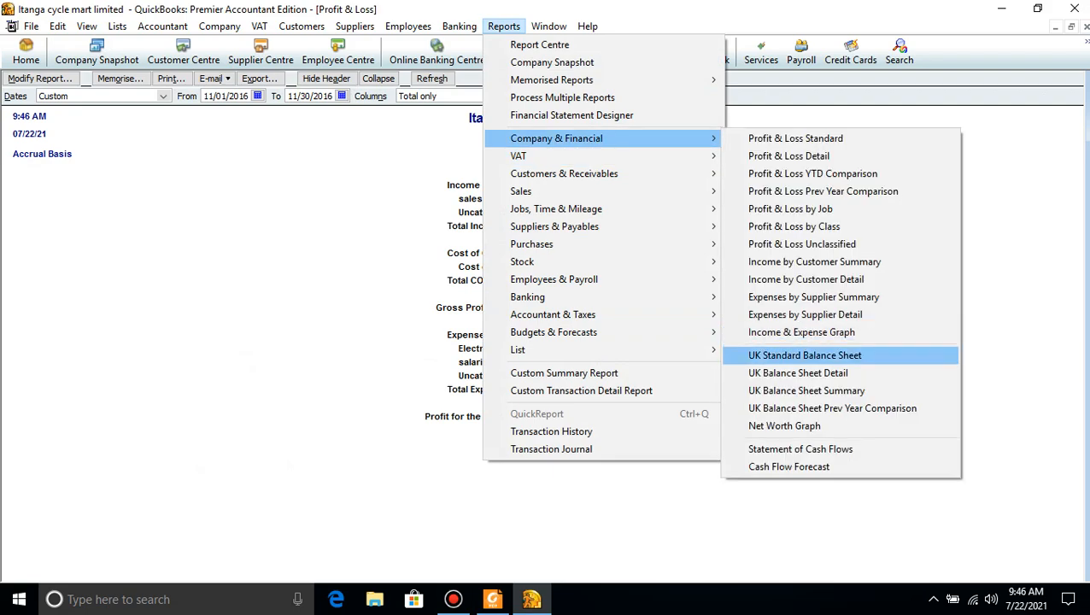
{"action": "left_click", "coordinate": [804, 355]}
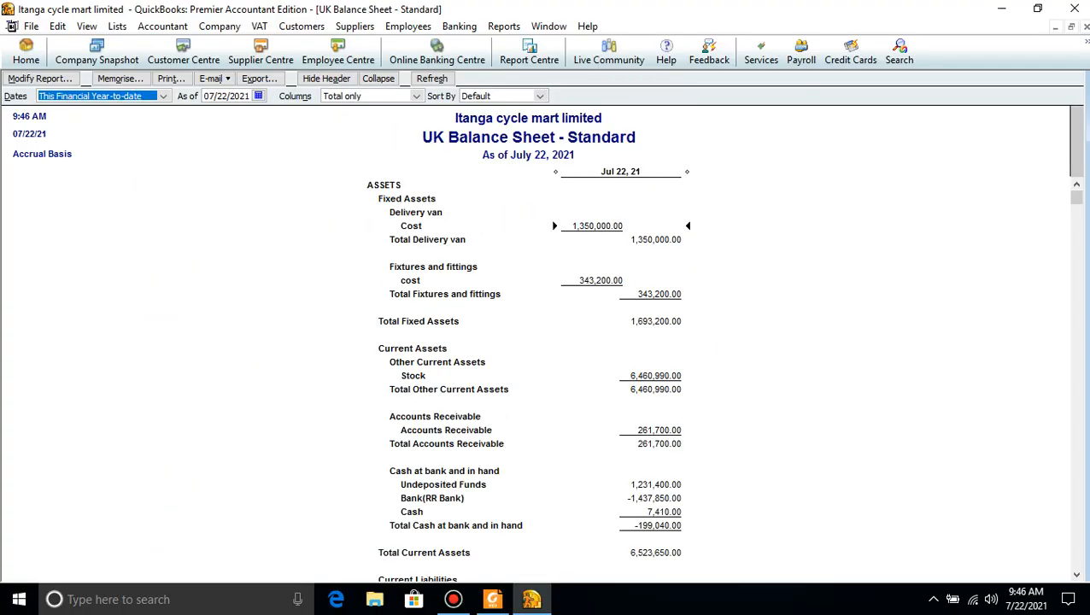
Set the balance sheet's as-of date to 11/30/2016, checking the required date in the PDF, and refresh the report
{"action": "key", "text": "Tab"}
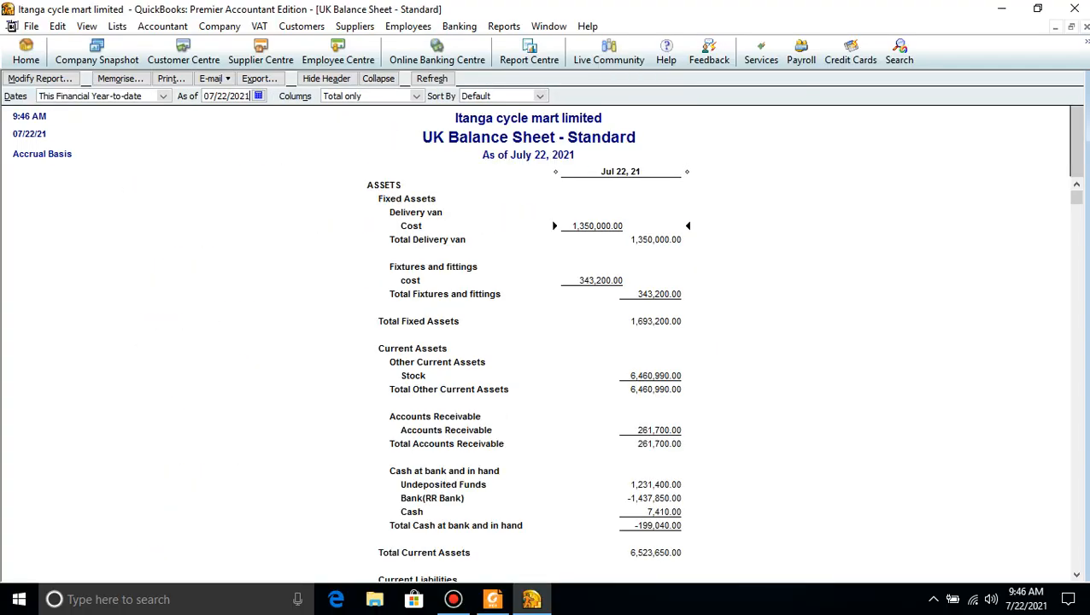
{"action": "key", "text": "BackSpace"}
{"action": "key", "text": "BackSpace"}
{"action": "key", "text": "BackSpace"}
{"action": "key", "text": "BackSpace"}
{"action": "key", "text": "BackSpace"}
{"action": "key", "text": "BackSpace"}
{"action": "key", "text": "BackSpace"}
{"action": "key", "text": "BackSpace"}
{"action": "key", "text": "BackSpace"}
{"action": "key", "text": "BackSpace"}
{"action": "left_click", "coordinate": [492, 599]}
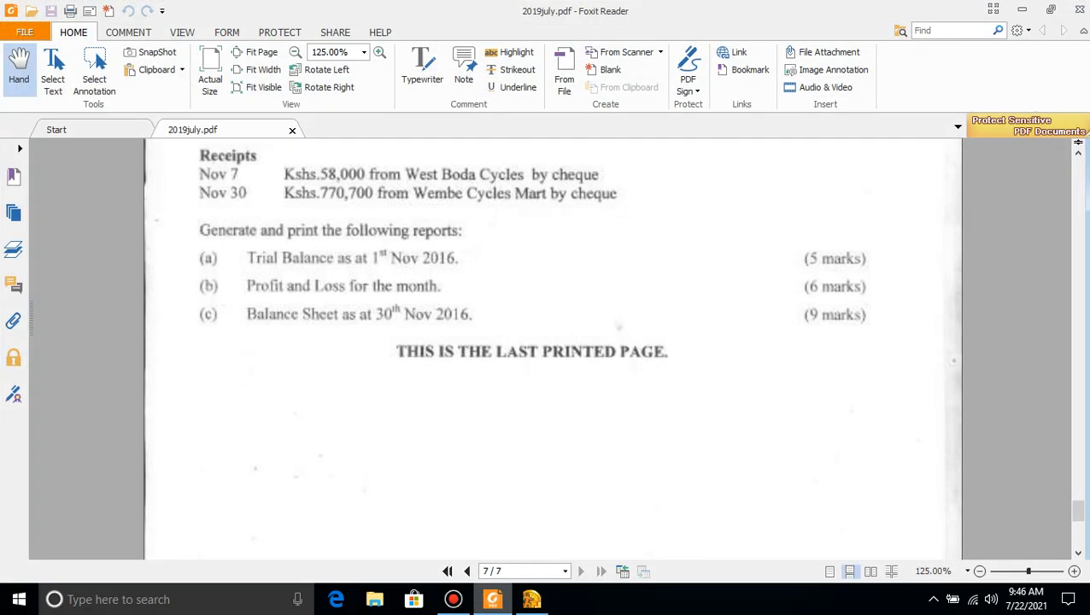
{"action": "left_click", "coordinate": [492, 599]}
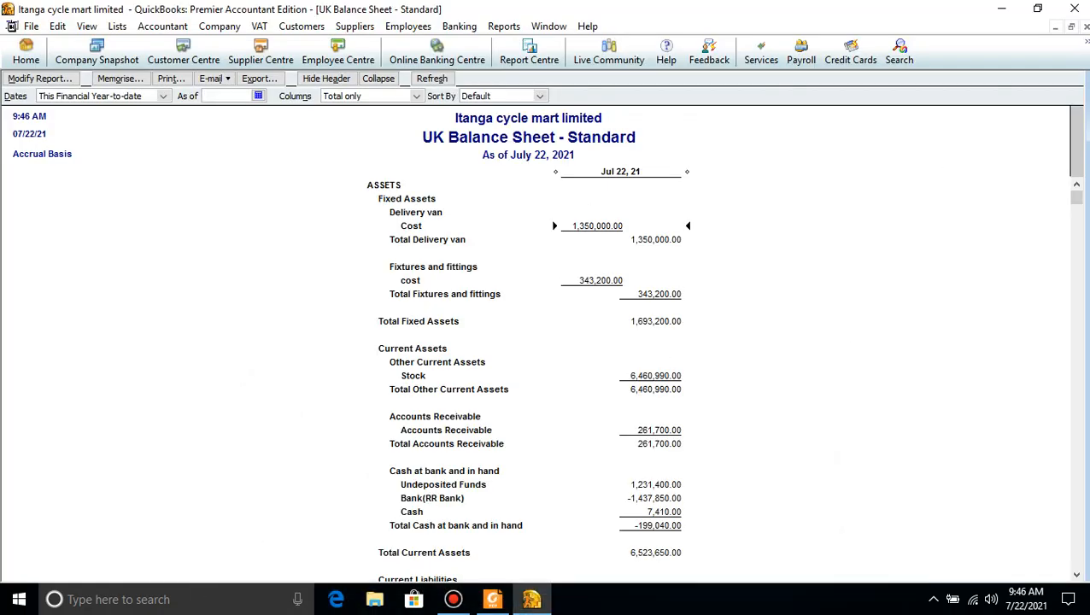
{"action": "type", "text": "11/30/2016"}
{"action": "left_click", "coordinate": [432, 79]}
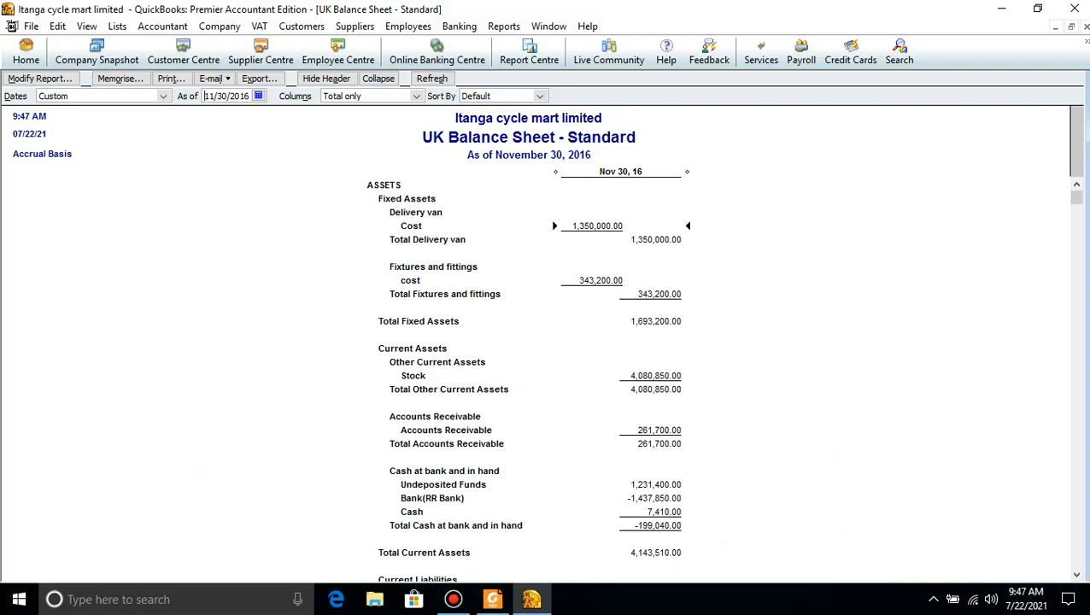
{"action": "left_click", "coordinate": [453, 599]}
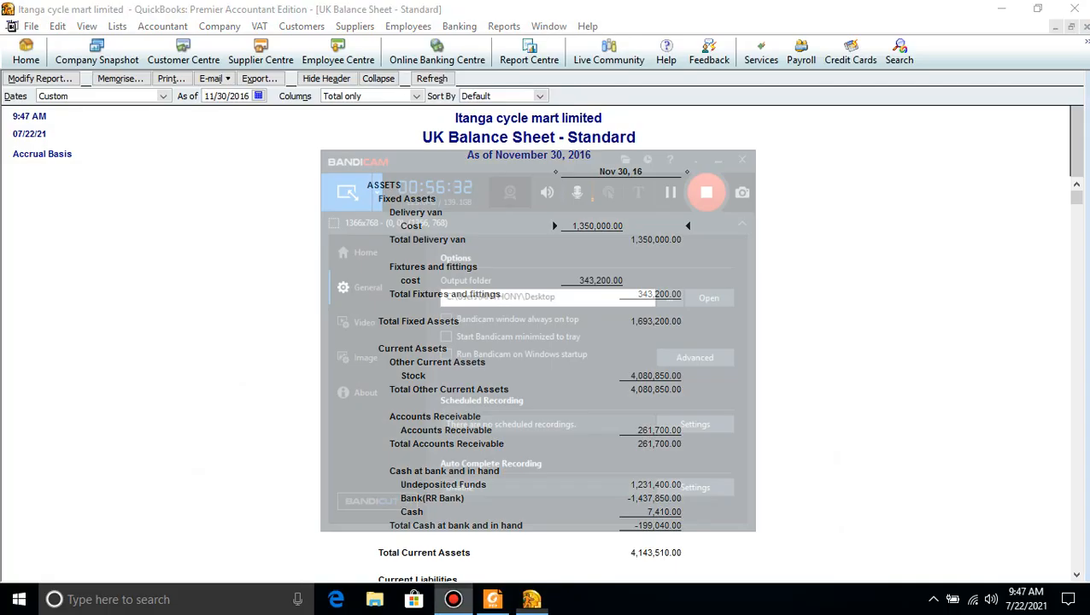